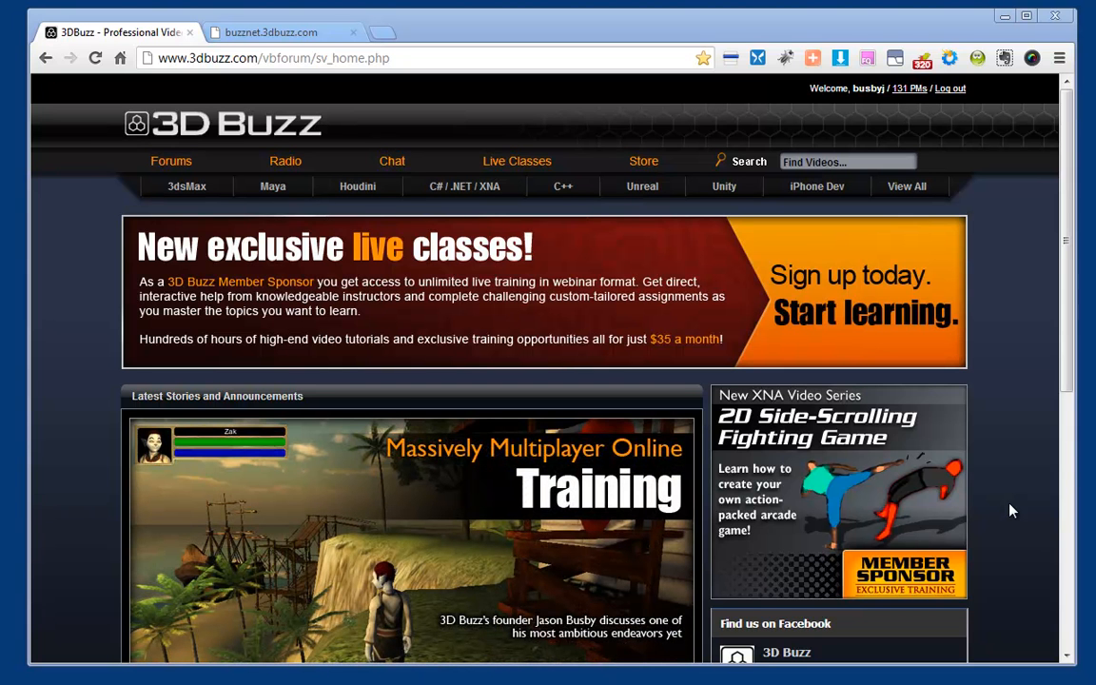
# Step: View the BuzzNet chatroom, return to the 3D Buzz site and display its live classes calendar
pyautogui.click(254, 34)
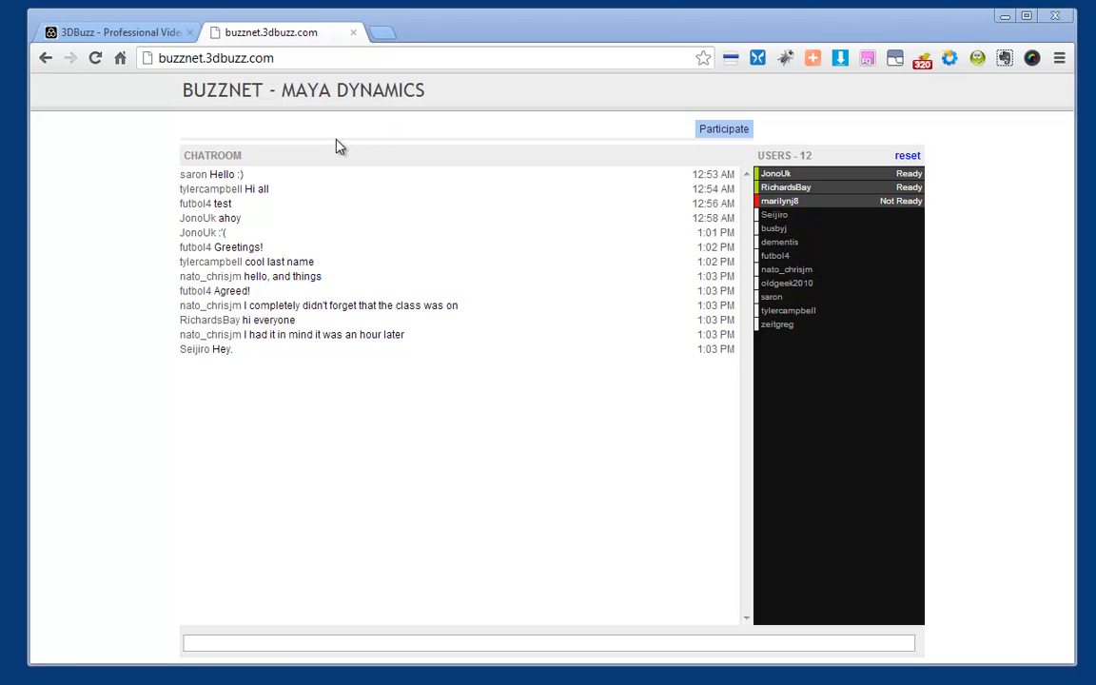
pyautogui.click(131, 34)
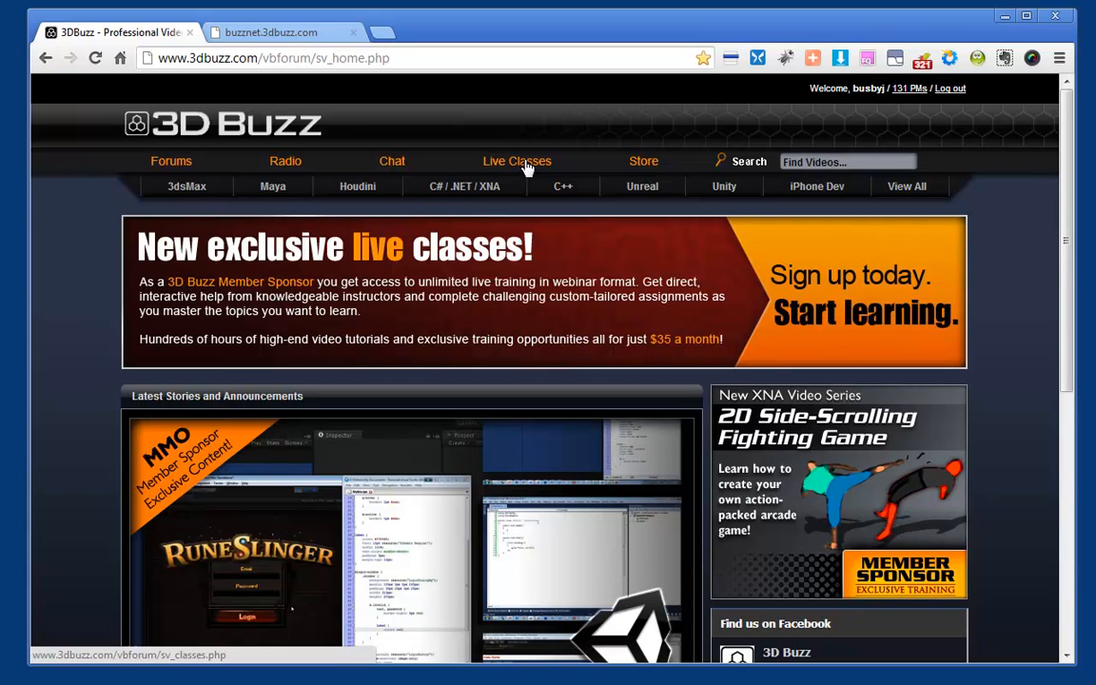
pyautogui.click(519, 162)
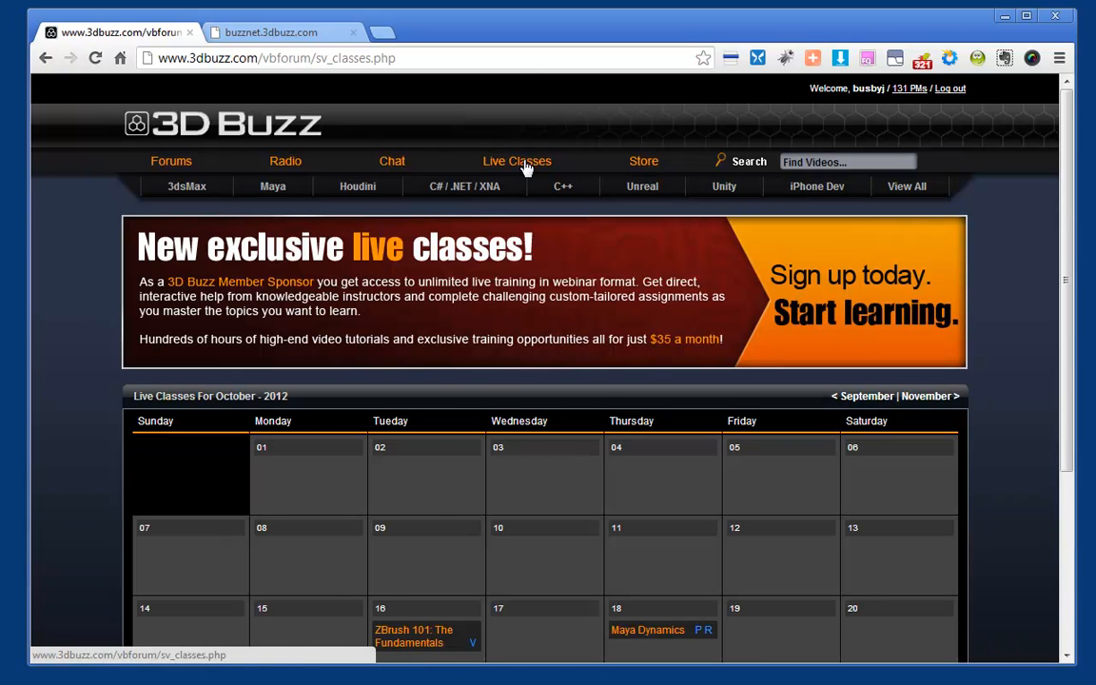
pyautogui.scroll(-3, 436, 510)
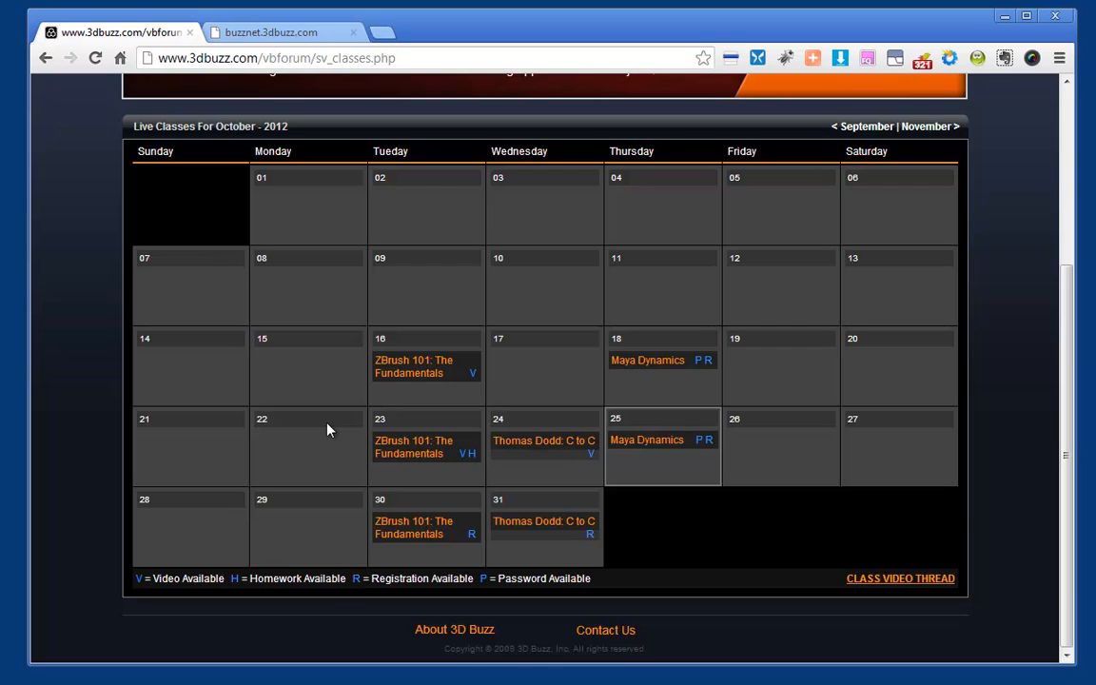
# Step: Check the details of the Maya Dynamics class on October 25 and the class on October 24
pyautogui.click(650, 442)
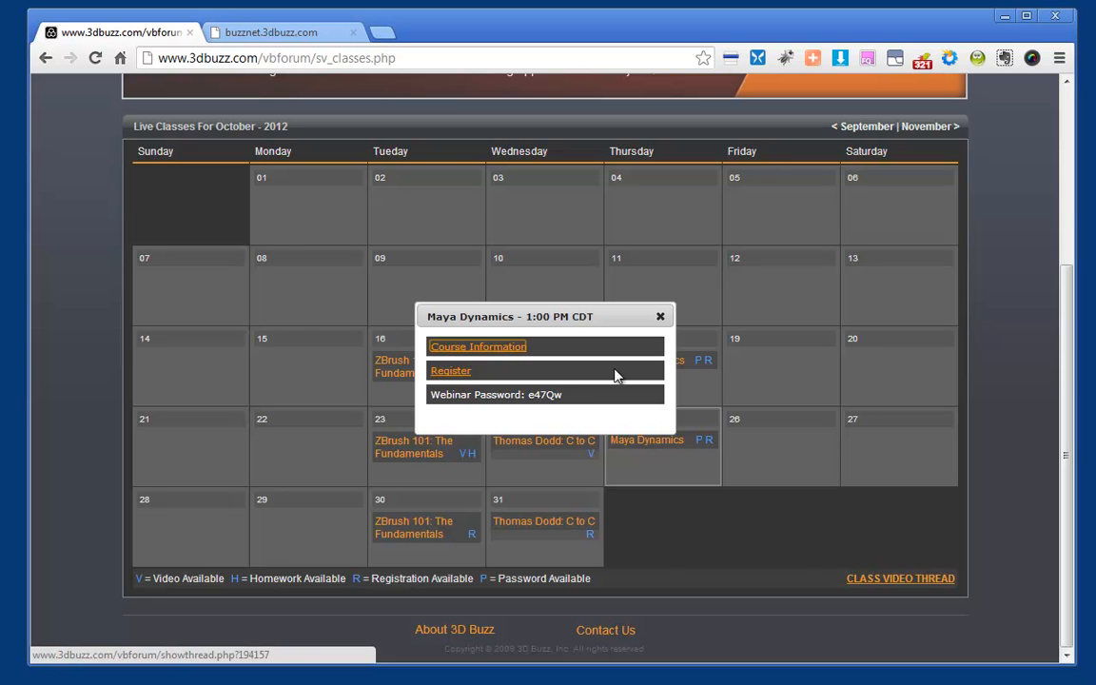
pyautogui.click(659, 316)
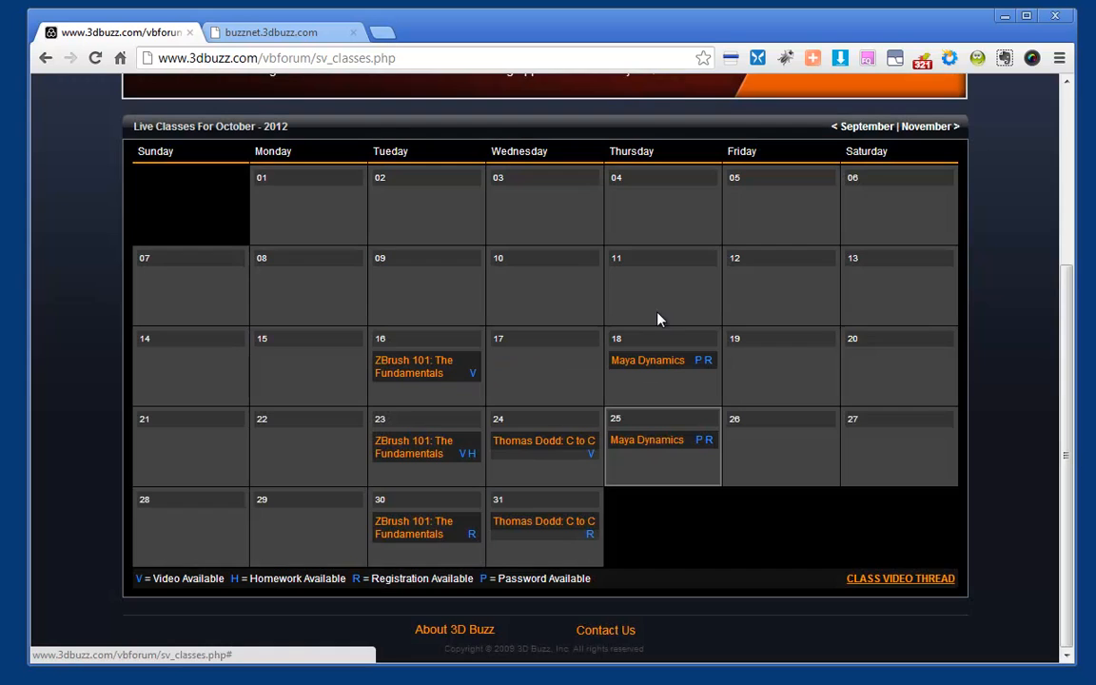
pyautogui.click(528, 443)
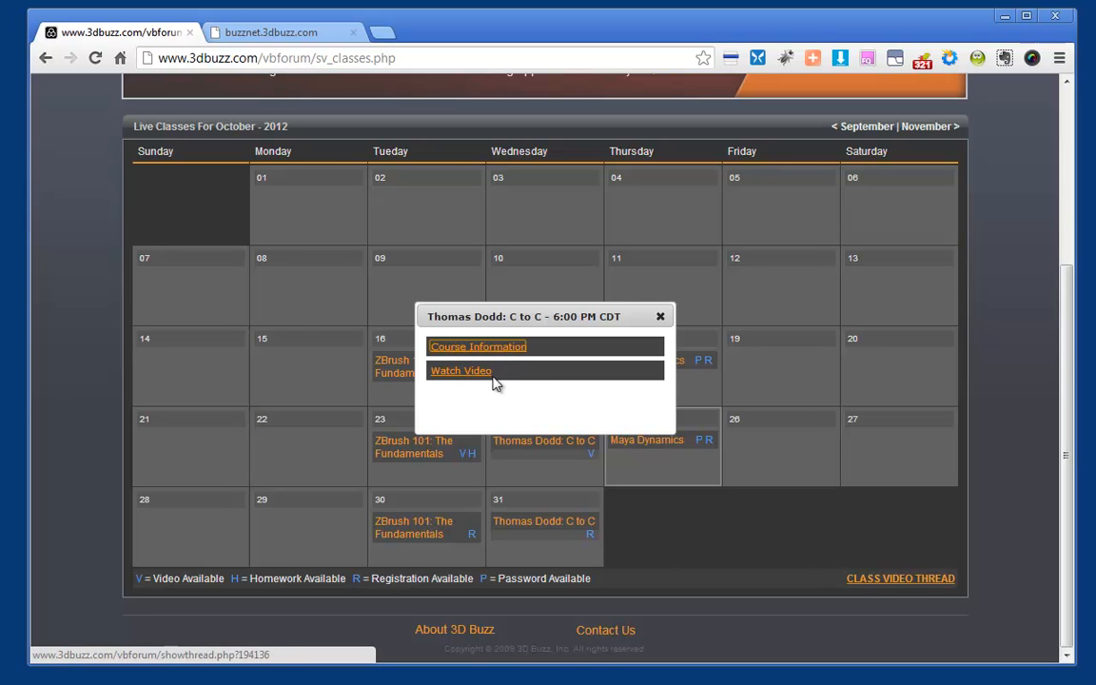
pyautogui.click(659, 320)
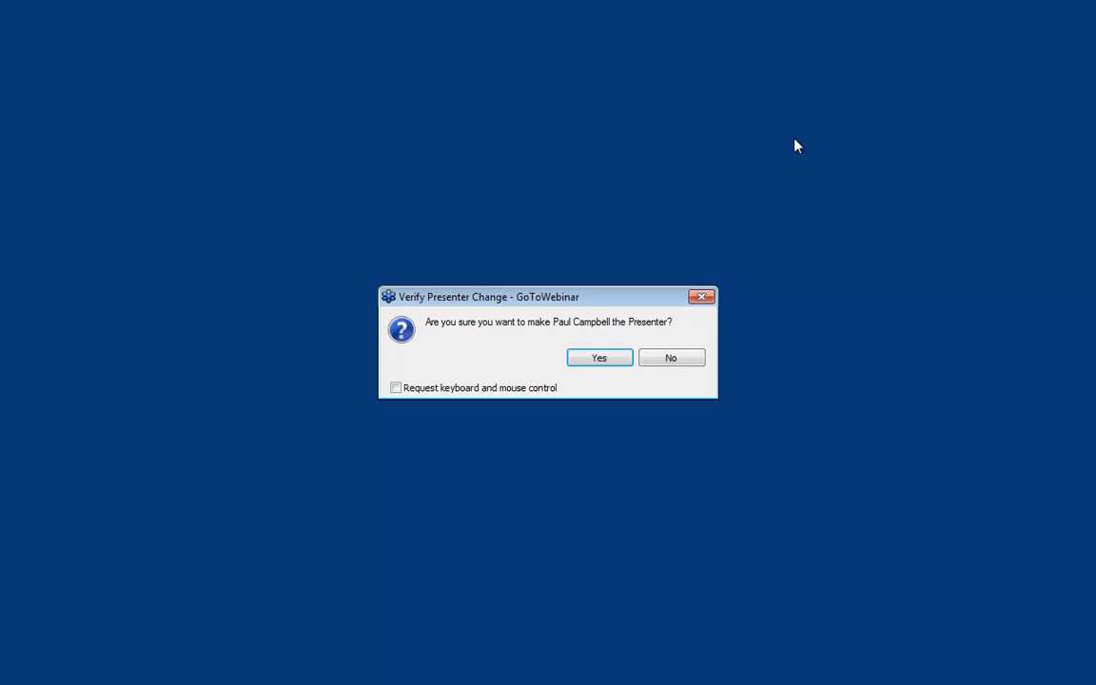
# Step: Confirm handing the GoToWebinar presenter role to the Maya Dynamics instructor
pyautogui.click(597, 359)
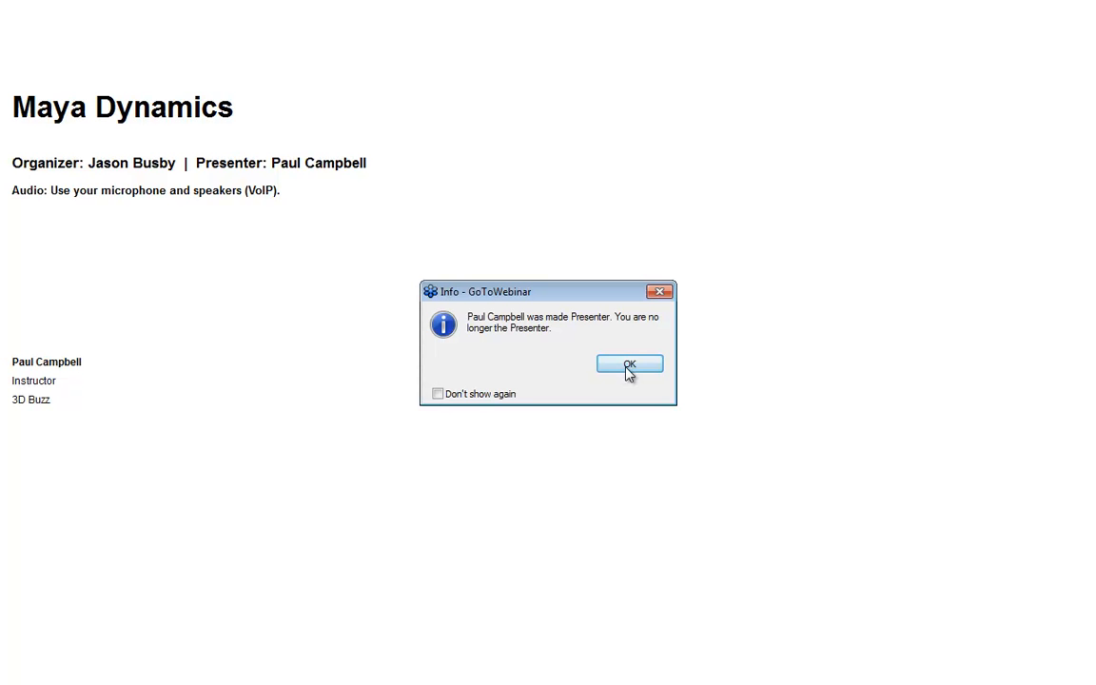
pyautogui.click(629, 368)
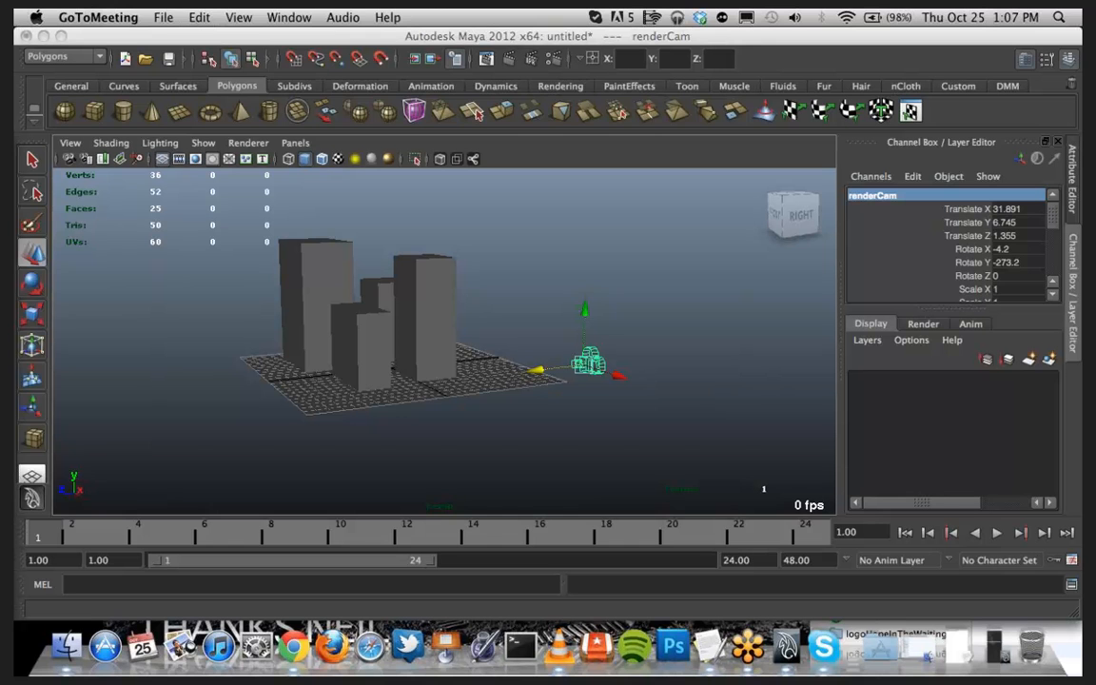
# Step: Switch to Chrome and bring the instructor's IMDb page on screen in an enlarged window
pyautogui.press('super+Tab')
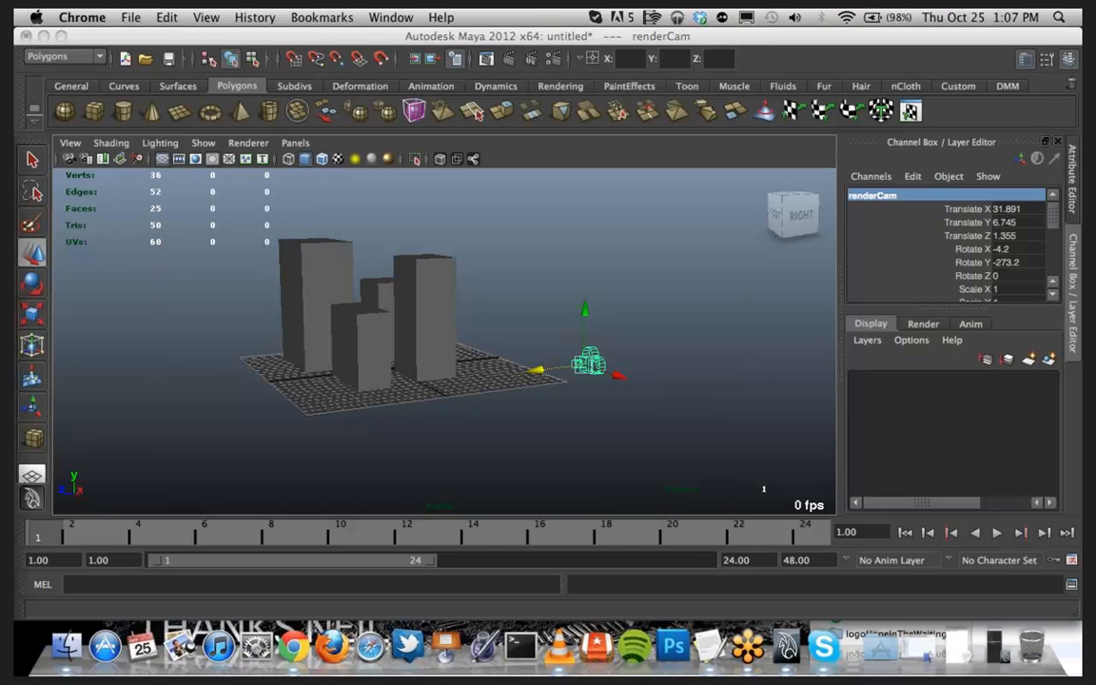
pyautogui.moveTo(17, 228); pyautogui.dragTo(126, 47)
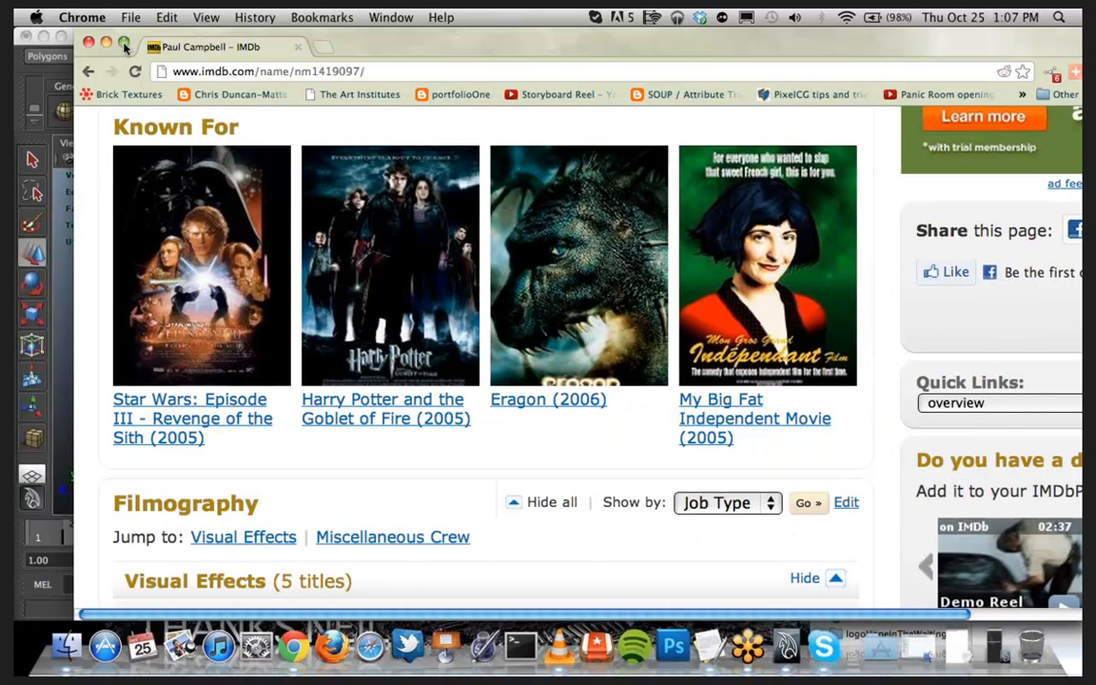
pyautogui.click(123, 43)
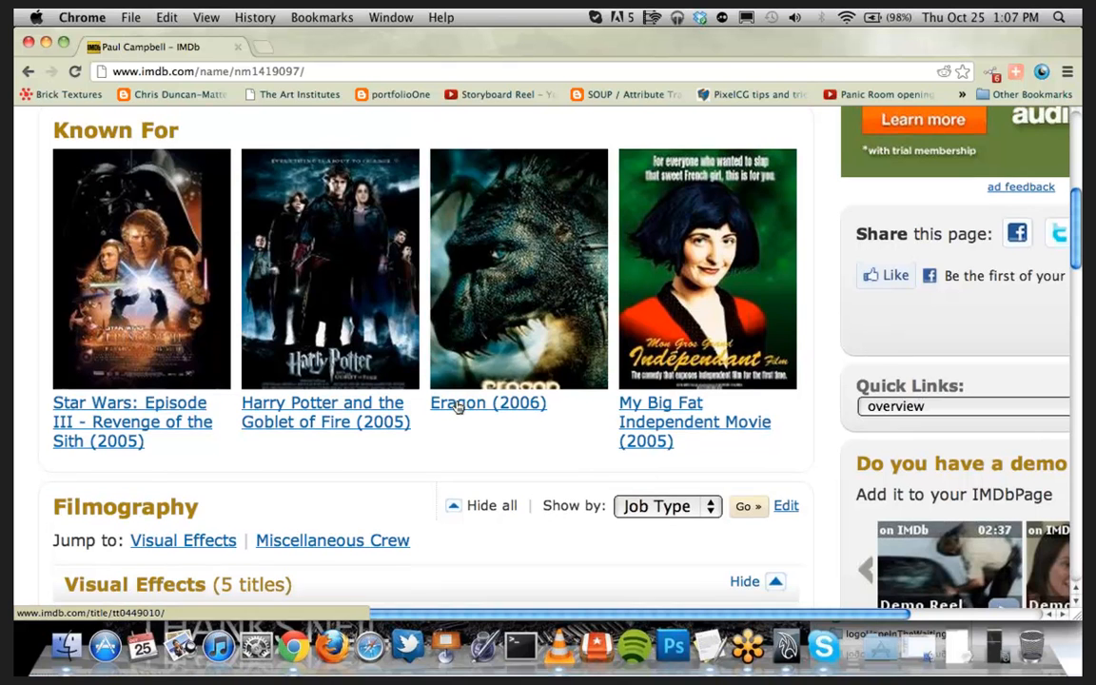
# Step: Review the instructor's known-for titles and filmography on IMDb, moving the browser window out of view at the end
pyautogui.scroll(10, 457, 407)
pyautogui.scroll(-3, 457, 407)
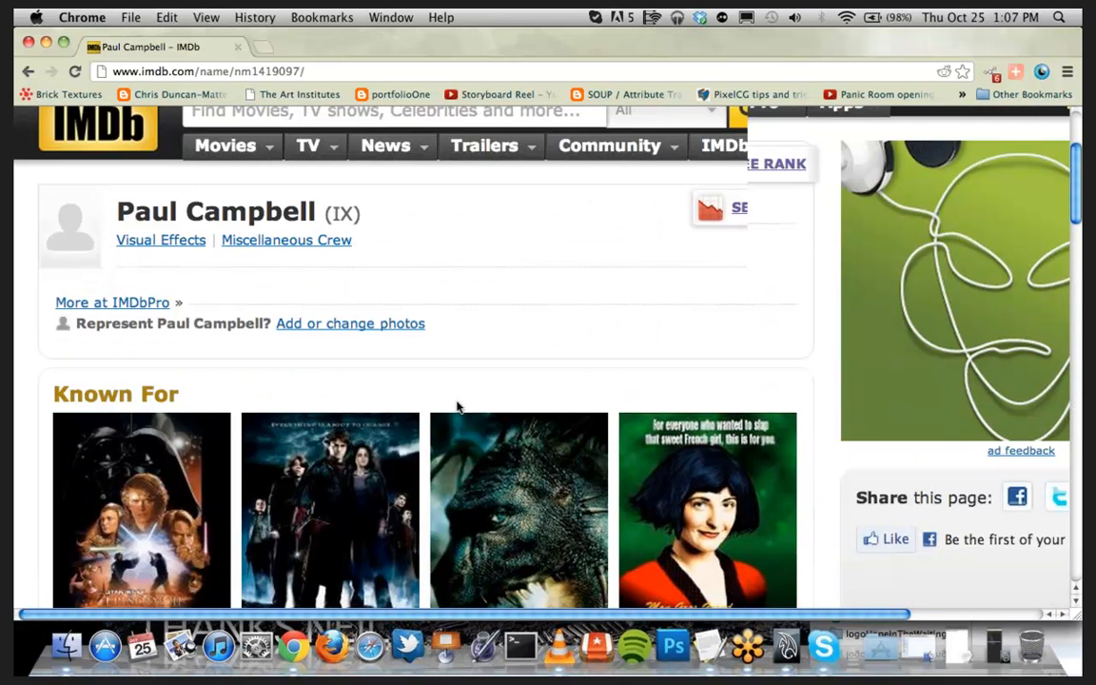
pyautogui.scroll(-5, 456, 406)
pyautogui.scroll(-3, 457, 406)
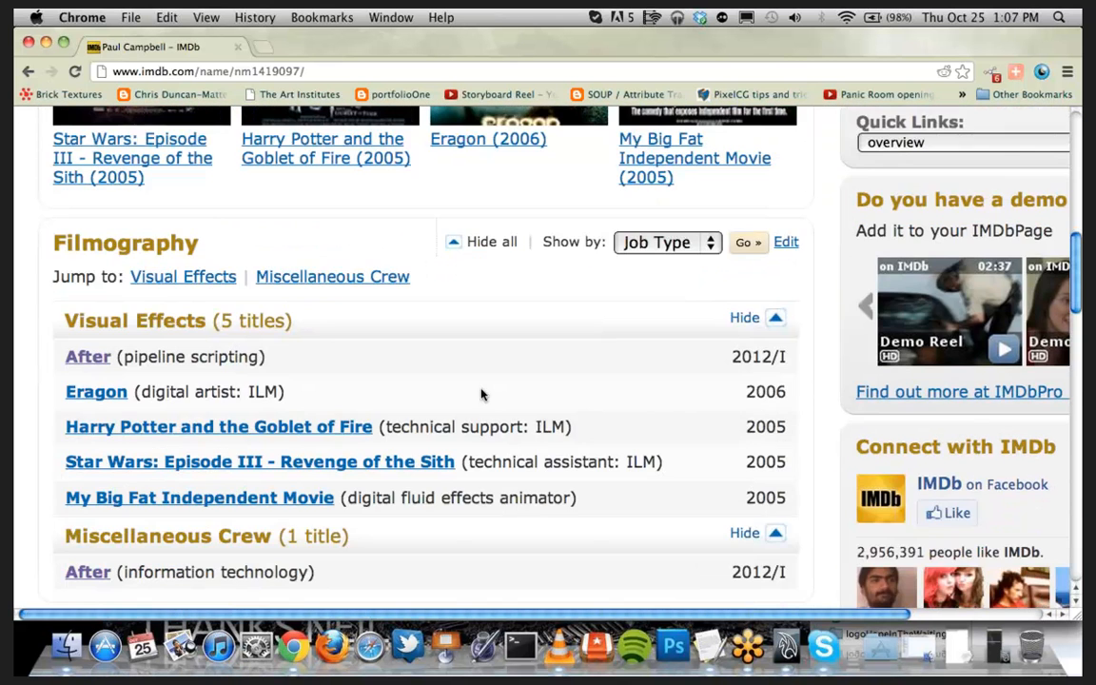
pyautogui.scroll(-1, 481, 394)
pyautogui.scroll(1, 481, 394)
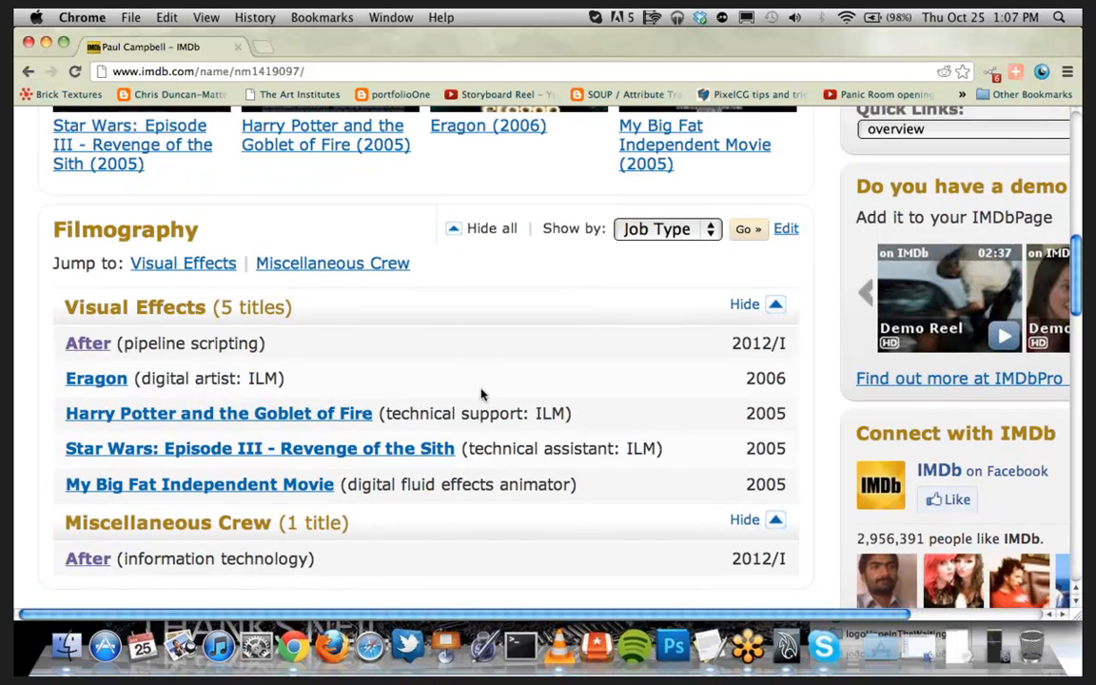
pyautogui.scroll(1, 482, 393)
pyautogui.scroll(-1, 480, 391)
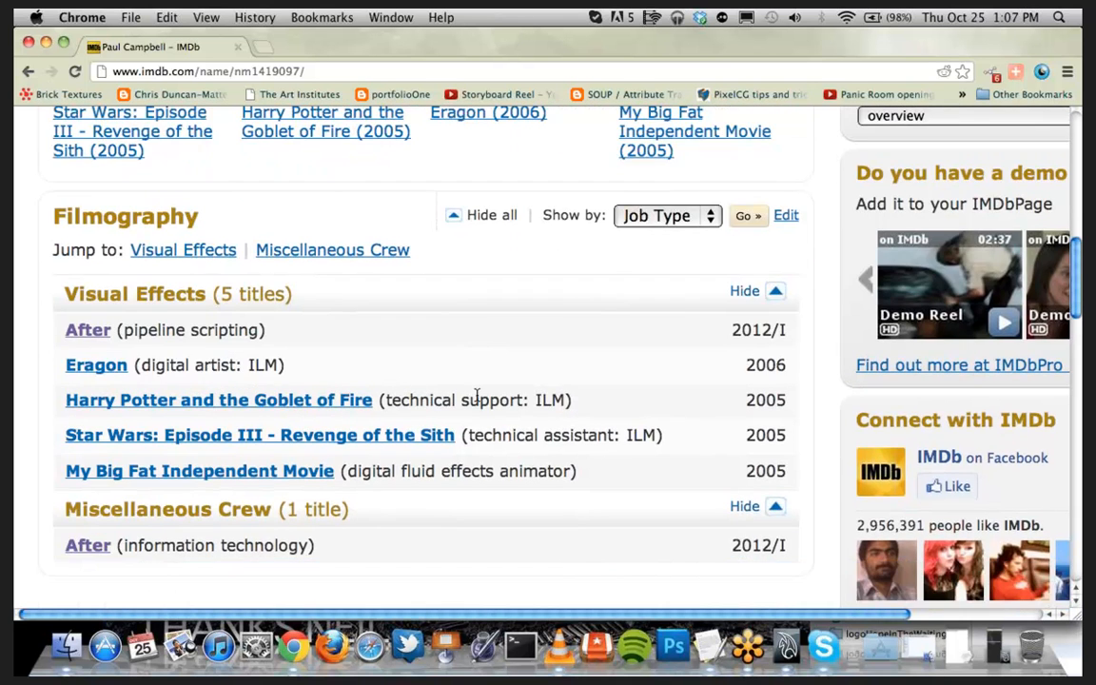
pyautogui.scroll(15, 476, 395)
pyautogui.scroll(1, 477, 396)
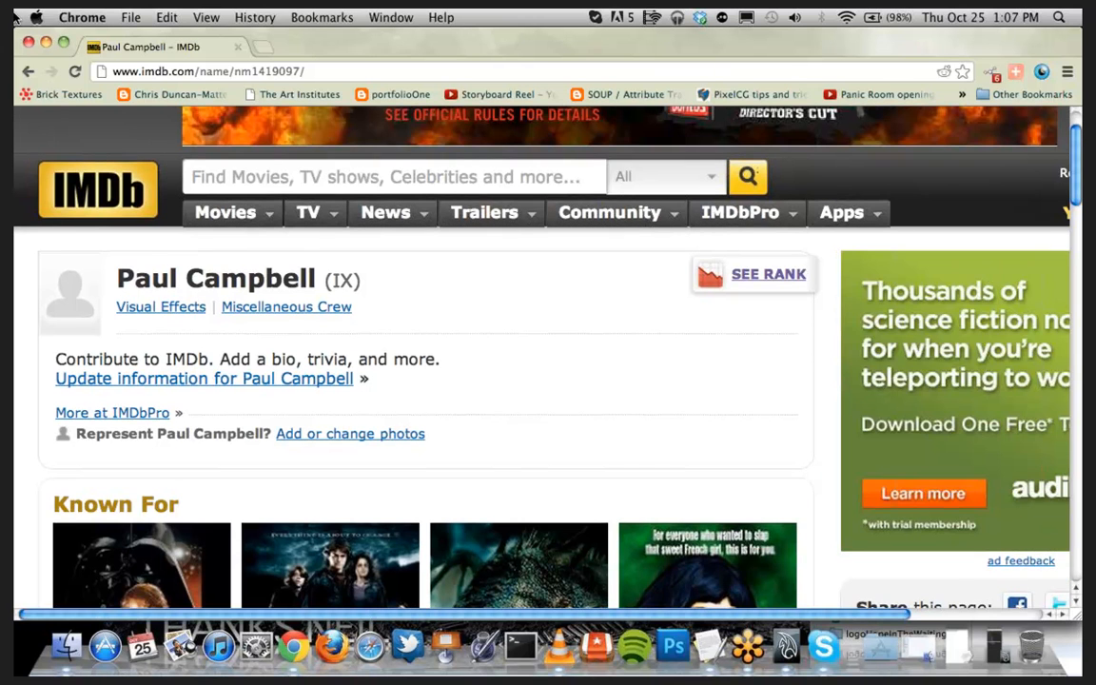
pyautogui.moveTo(78, 35); pyautogui.dragTo(12, 206)
pyautogui.moveTo(362, 157); pyautogui.dragTo(2, 147)
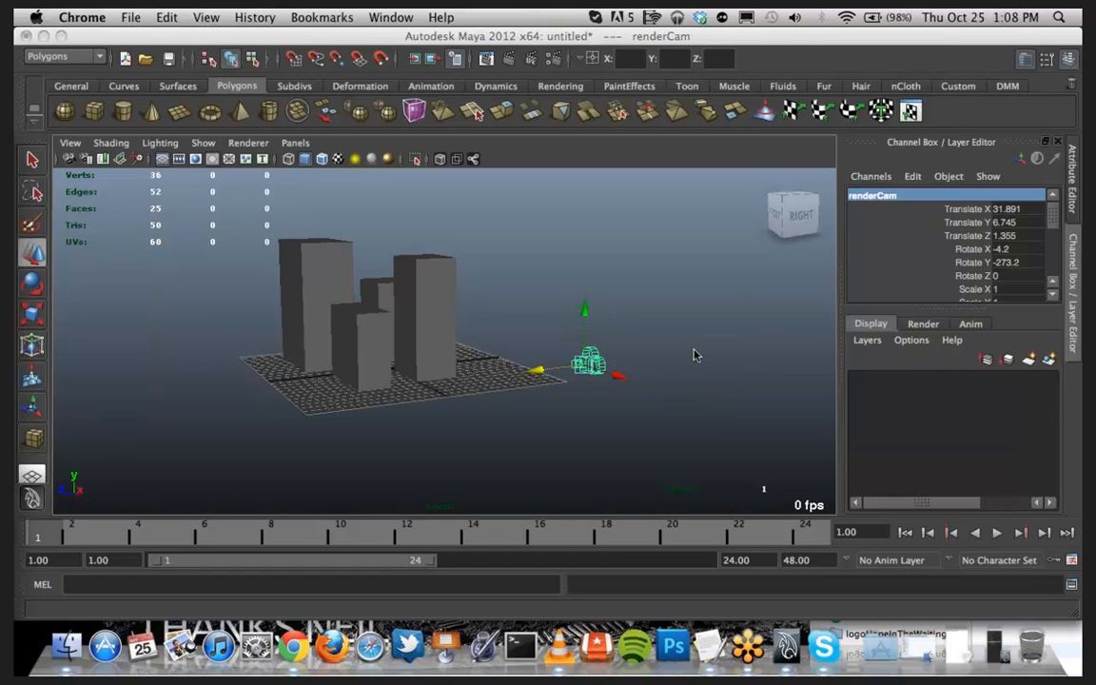
# Step: Minimize the Maya window and switch to VLC with the Panic_Room_opening_sequence.flv clip
pyautogui.click(100, 38)
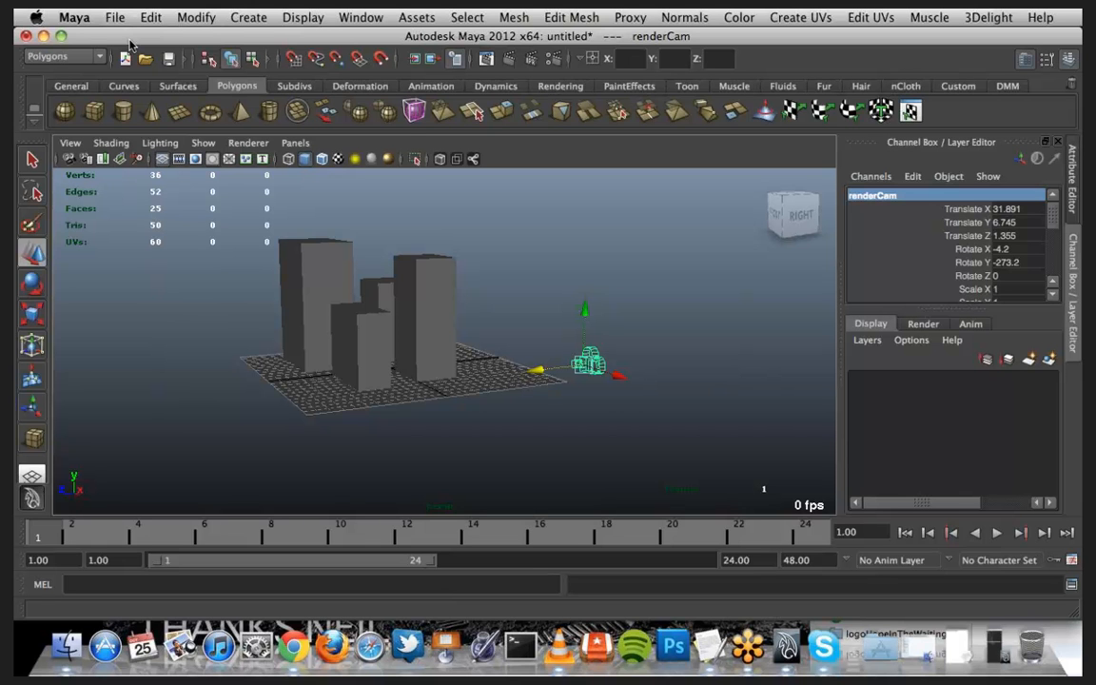
pyautogui.click(43, 37)
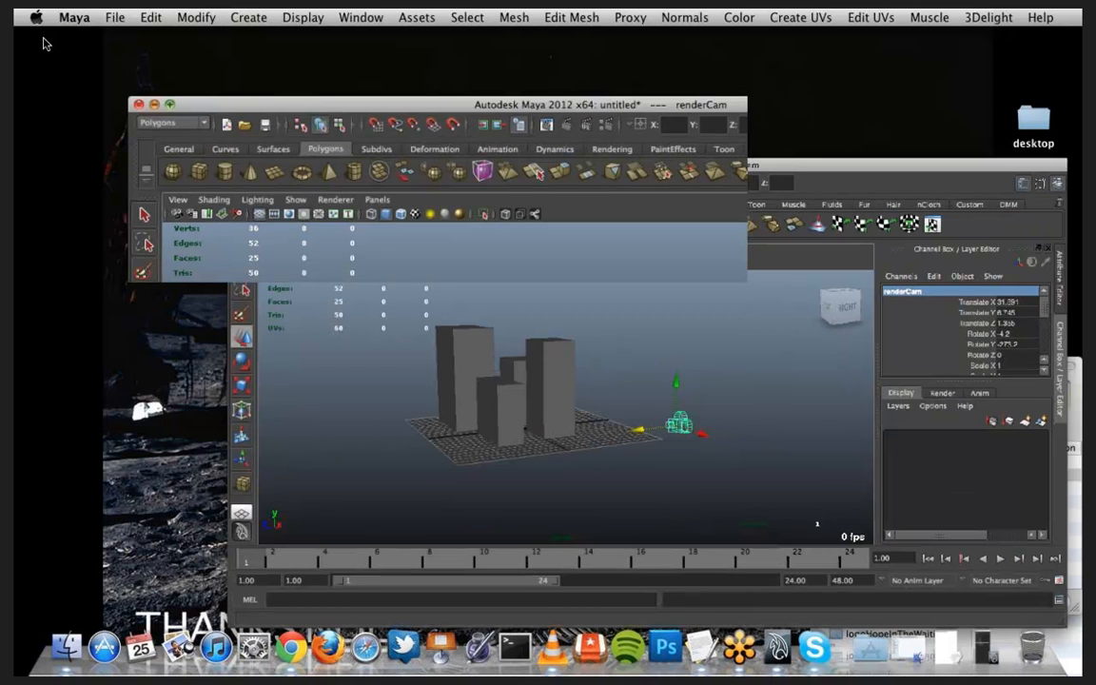
pyautogui.moveTo(749, 219); pyautogui.dragTo(196, 83)
pyautogui.click(706, 222)
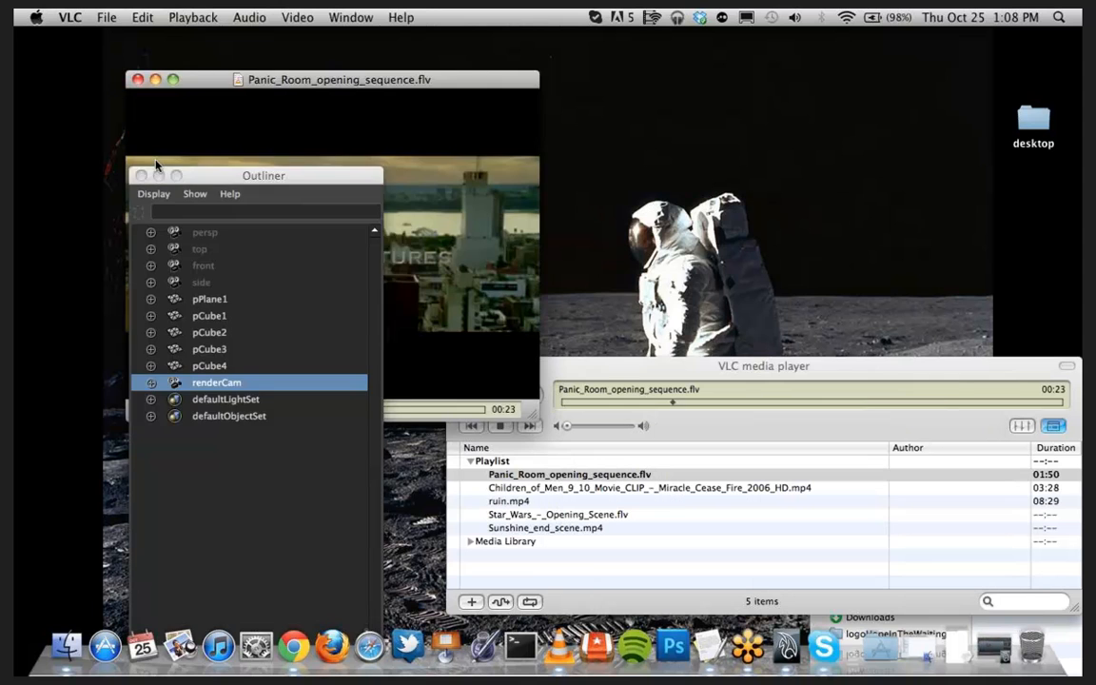
# Step: Enlarge and reposition the Panic_Room_opening_sequence.flv video window and play the clip
pyautogui.moveTo(403, 80); pyautogui.dragTo(311, 48)
pyautogui.moveTo(444, 382); pyautogui.dragTo(772, 429)
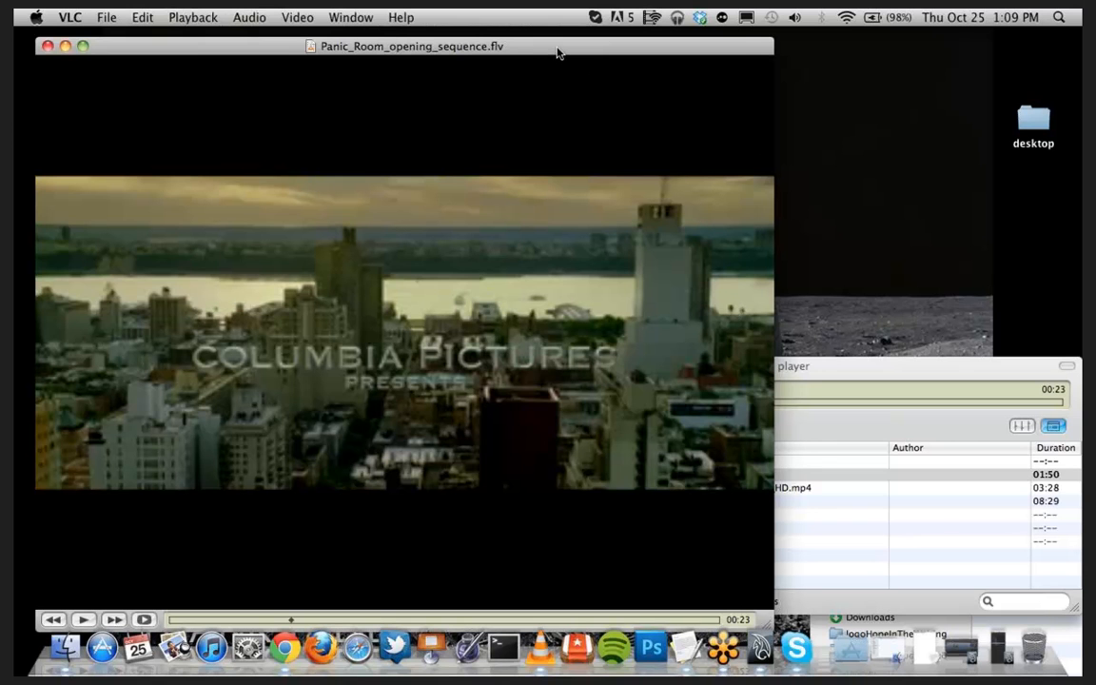
pyautogui.moveTo(557, 48)
pyautogui.mouseDown()
pyautogui.moveTo(575, 250)
pyautogui.moveTo(546, 129)
pyautogui.moveTo(560, 54)
pyautogui.moveTo(542, 47)
pyautogui.mouseUp()
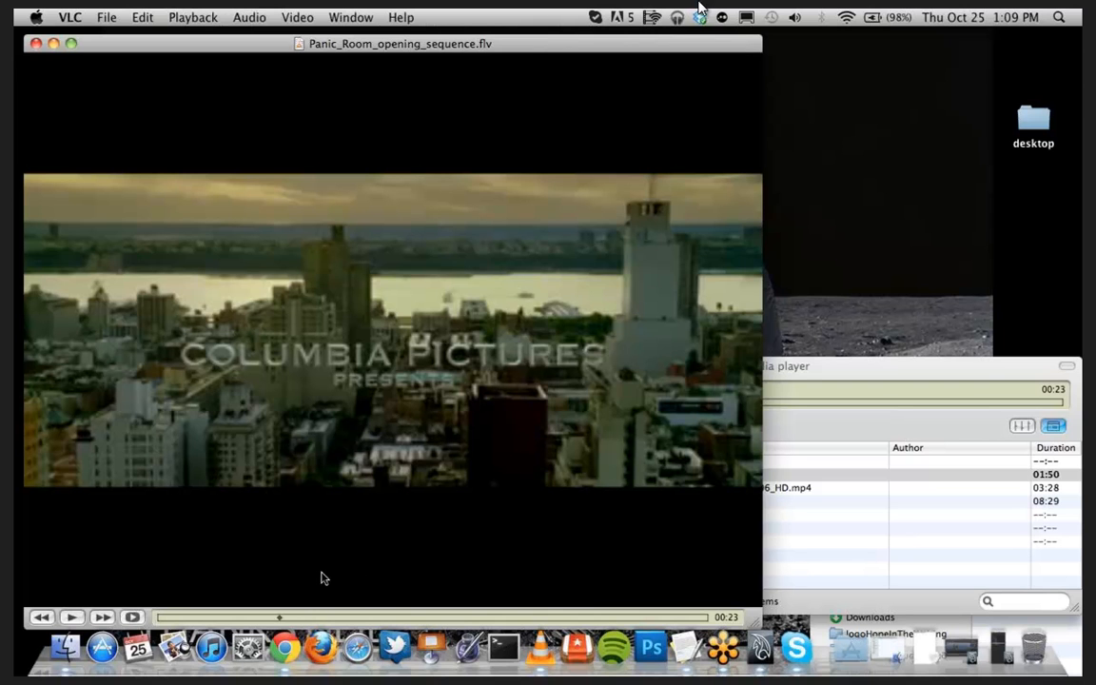
pyautogui.click(74, 619)
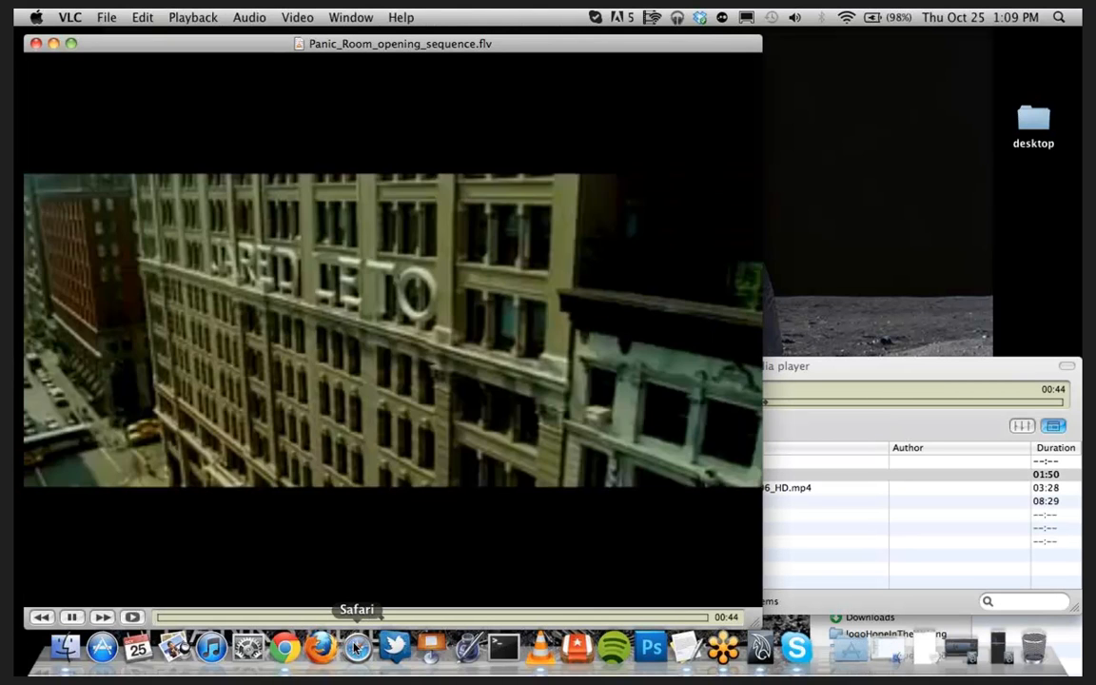
# Step: Shrink the Panic Room video window and play the Children of Men clip from the playlist at half size
pyautogui.moveTo(756, 623); pyautogui.dragTo(501, 430)
pyautogui.moveTo(437, 46); pyautogui.dragTo(559, 46)
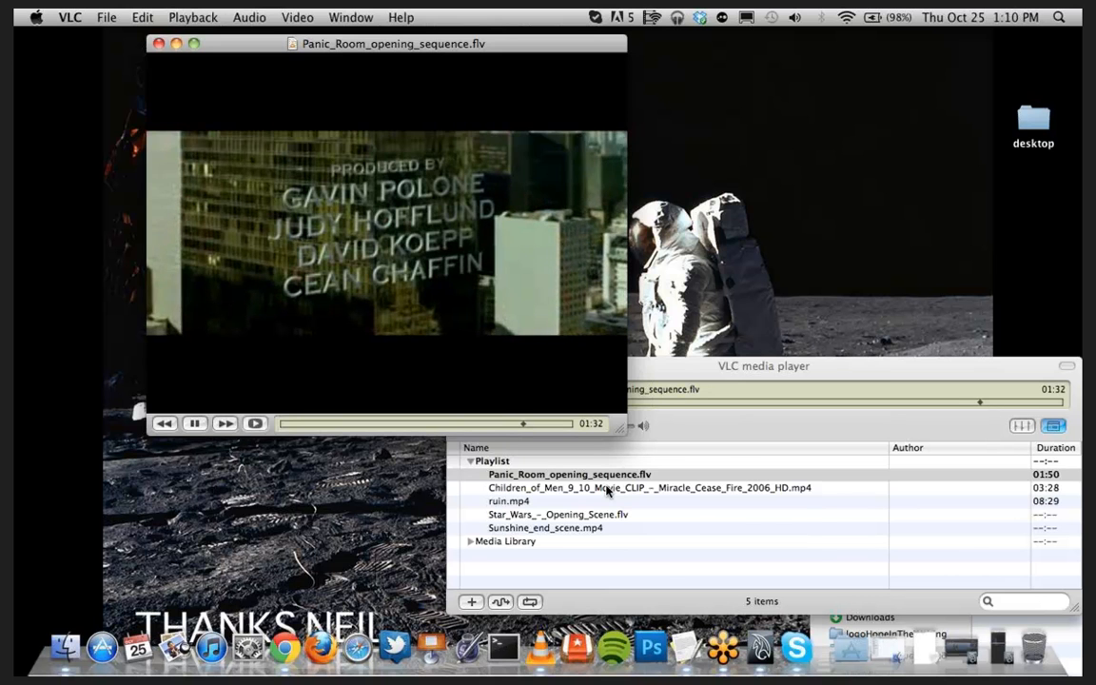
pyautogui.doubleClick(607, 488)
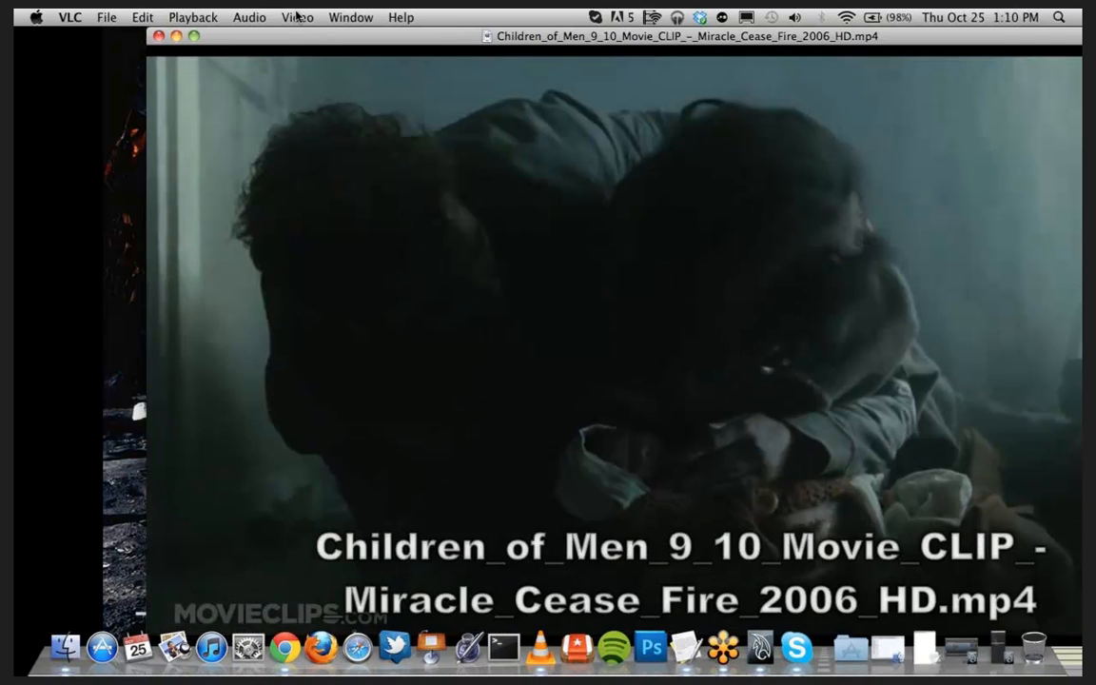
pyautogui.click(295, 17)
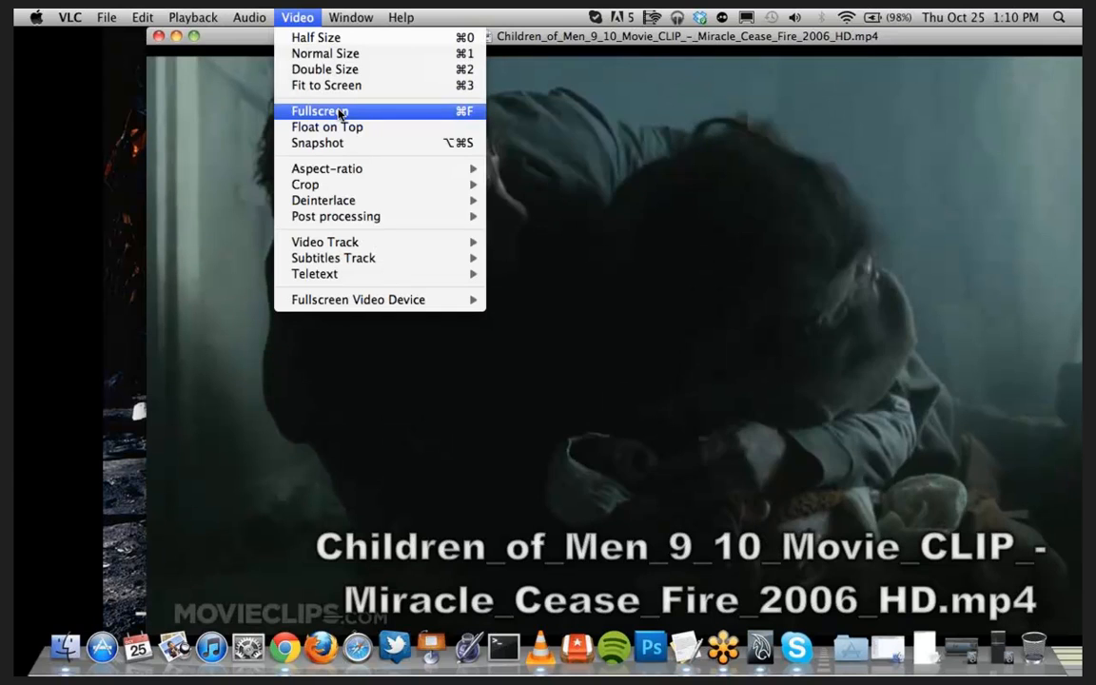
pyautogui.click(386, 38)
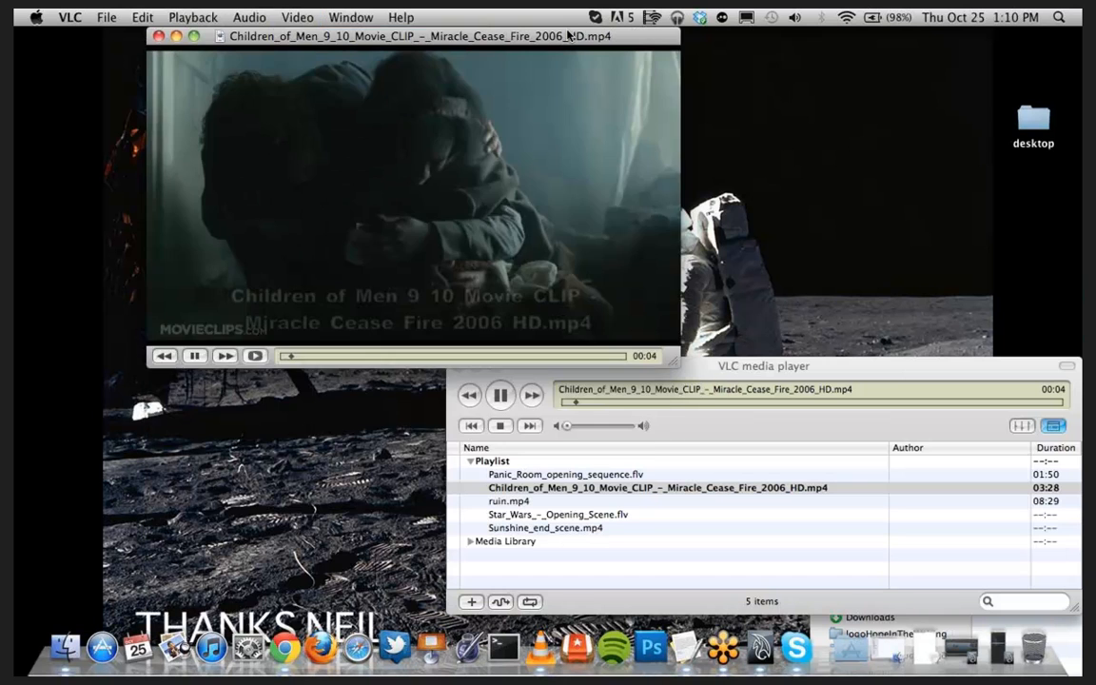
# Step: Skip the Children of Men clip ahead to about 01:06, then shrink and reposition its video window
pyautogui.click(363, 416)
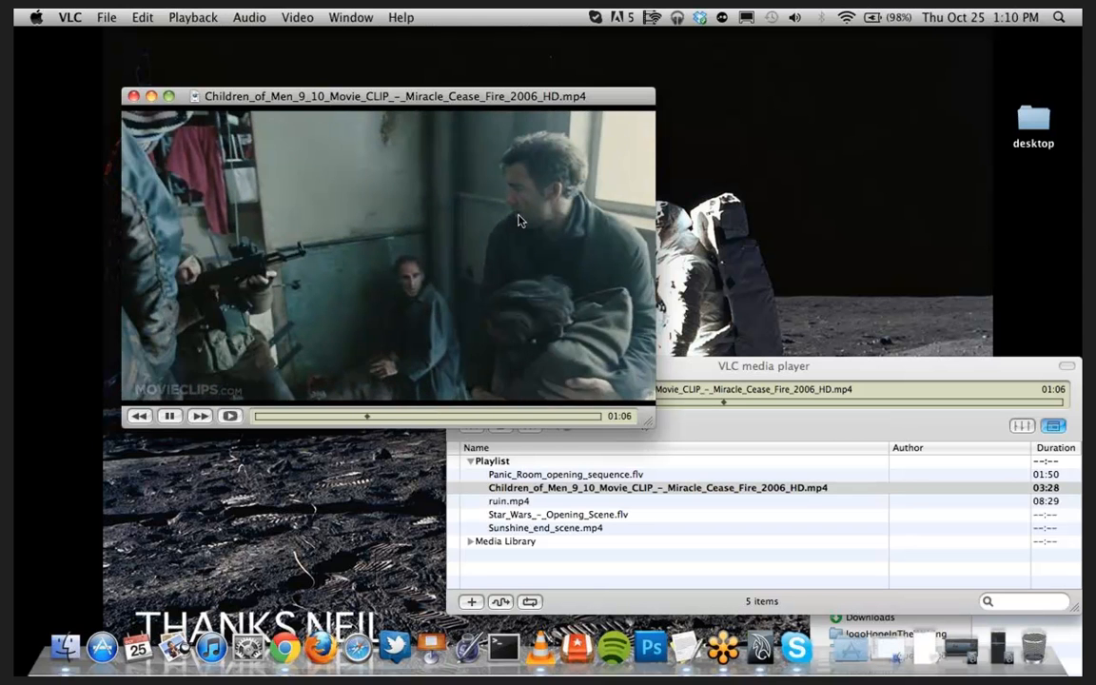
pyautogui.moveTo(592, 99); pyautogui.dragTo(589, 66)
pyautogui.moveTo(647, 399); pyautogui.dragTo(453, 222)
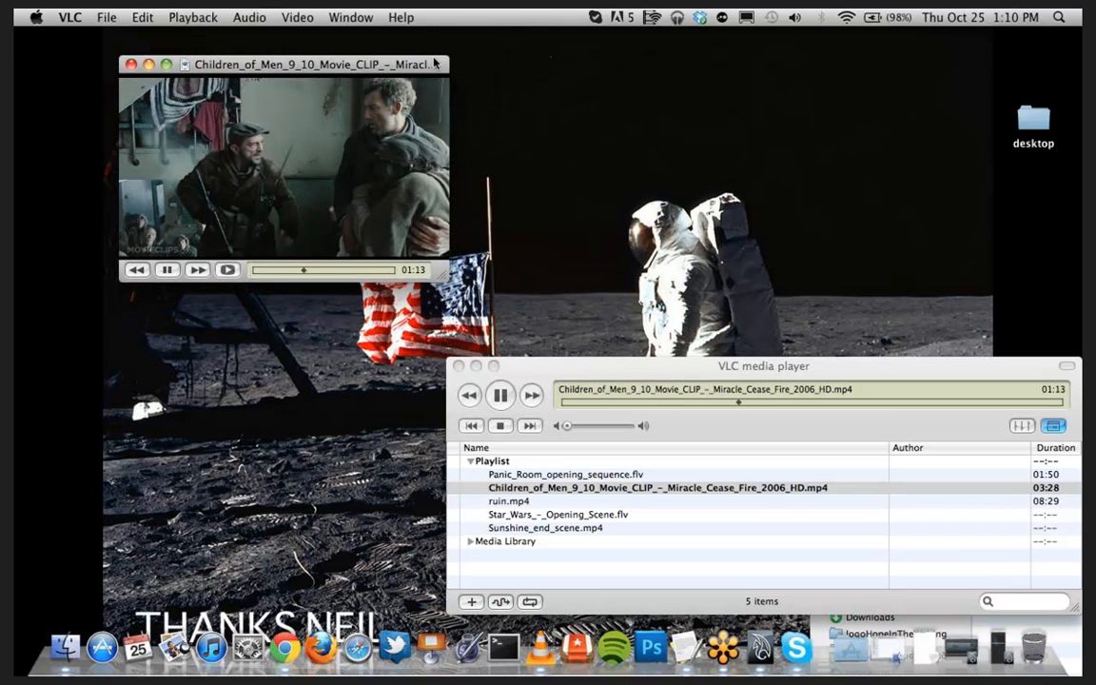
pyautogui.moveTo(436, 68); pyautogui.dragTo(485, 96)
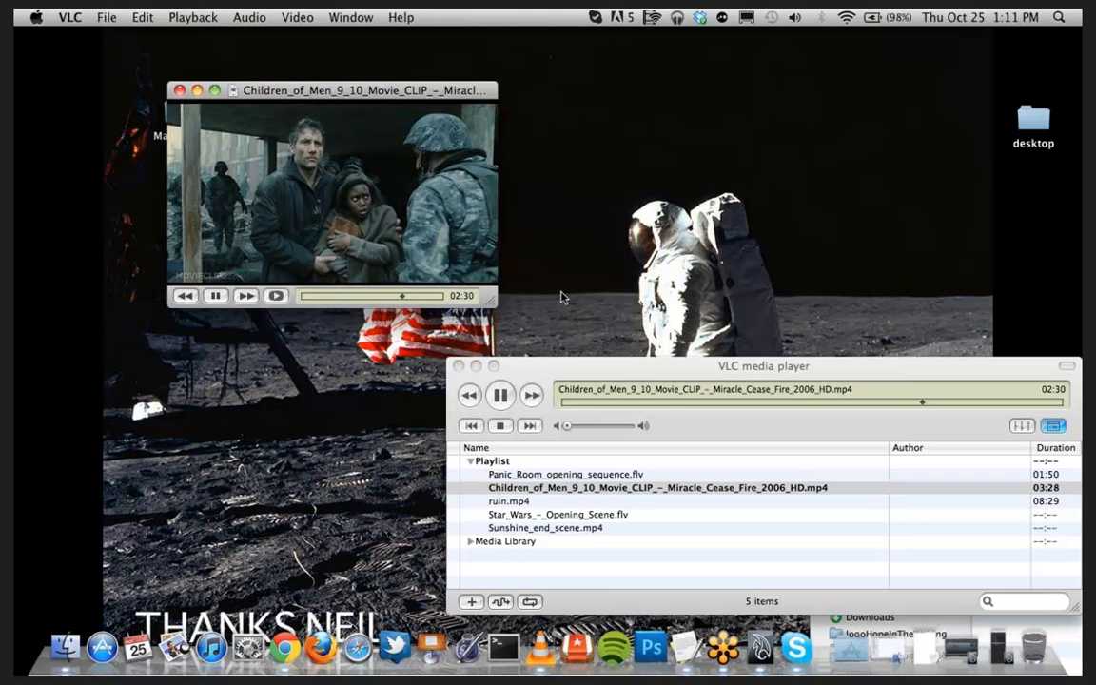
# Step: Play ruin.mp4 from the playlist and skip ahead to about 01:11
pyautogui.doubleClick(585, 502)
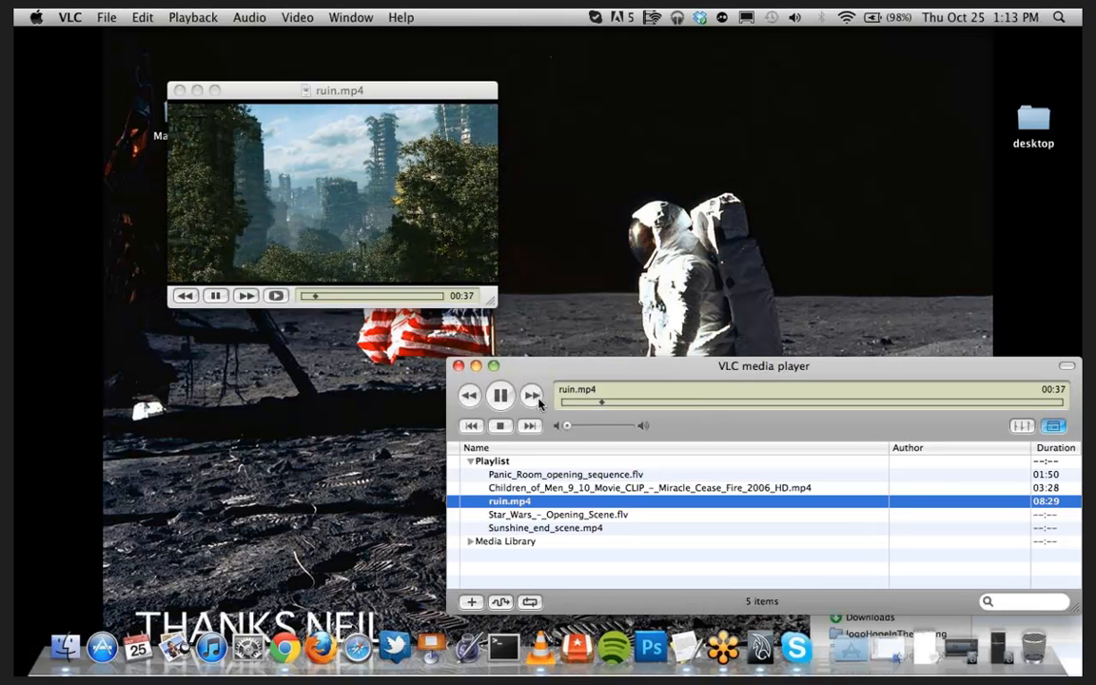
pyautogui.click(322, 298)
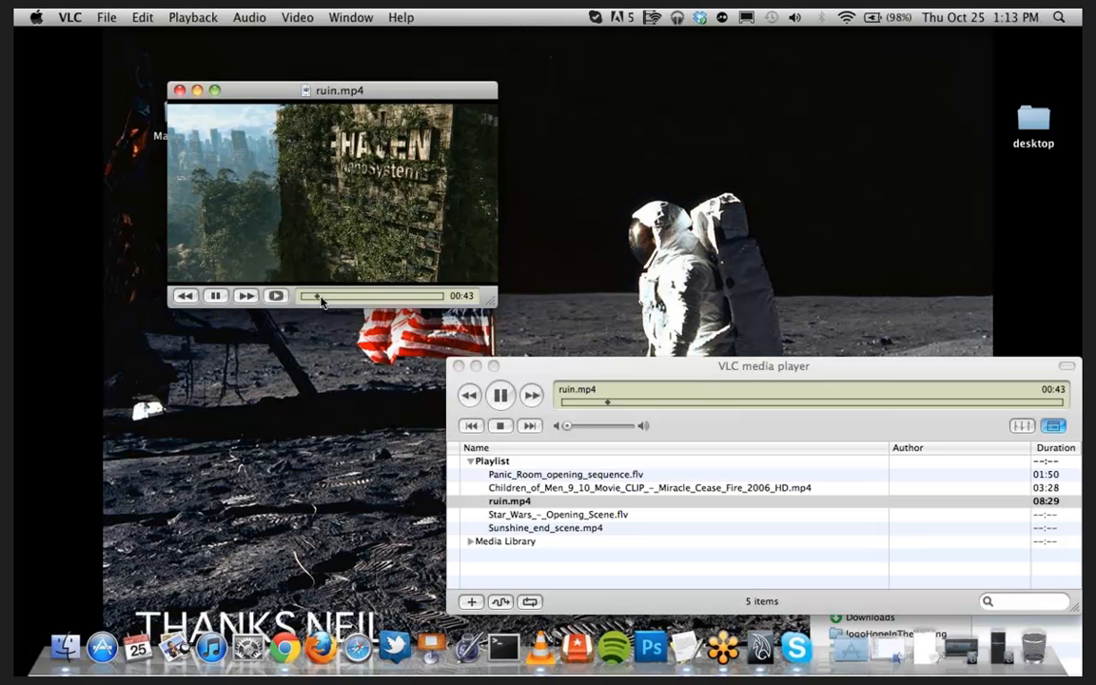
pyautogui.click(324, 299)
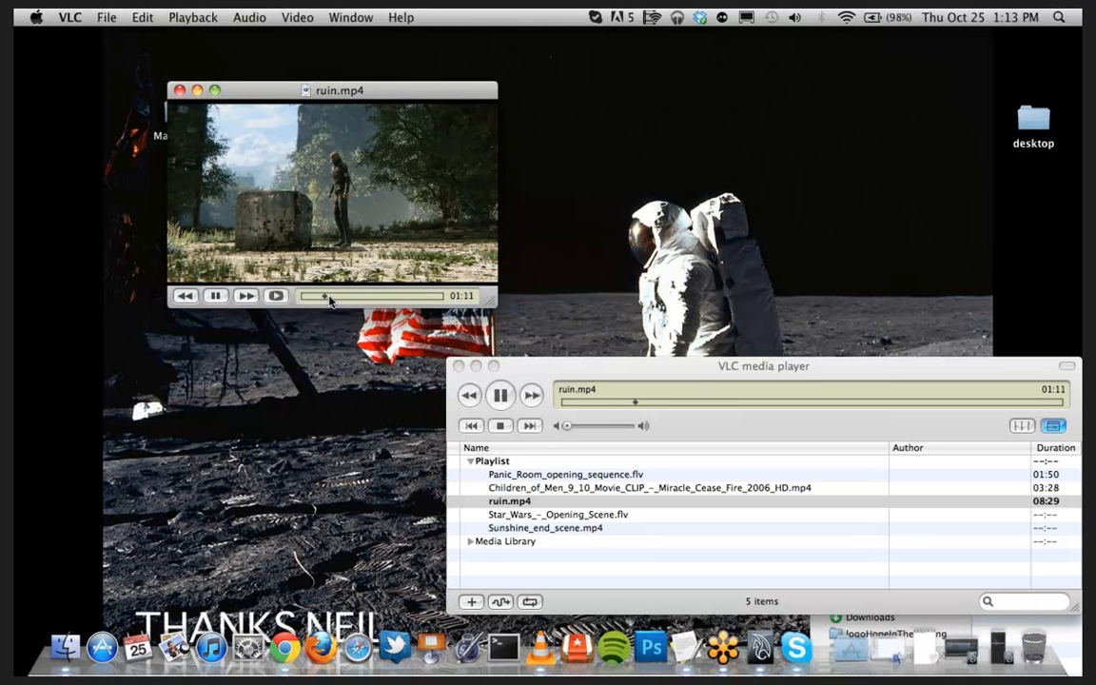
# Step: Skip ruin.mp4 slightly ahead, and play Star_Wars_-_Opening_Scene.flv from the playlist in an enlarged, repositioned video window
pyautogui.click(331, 298)
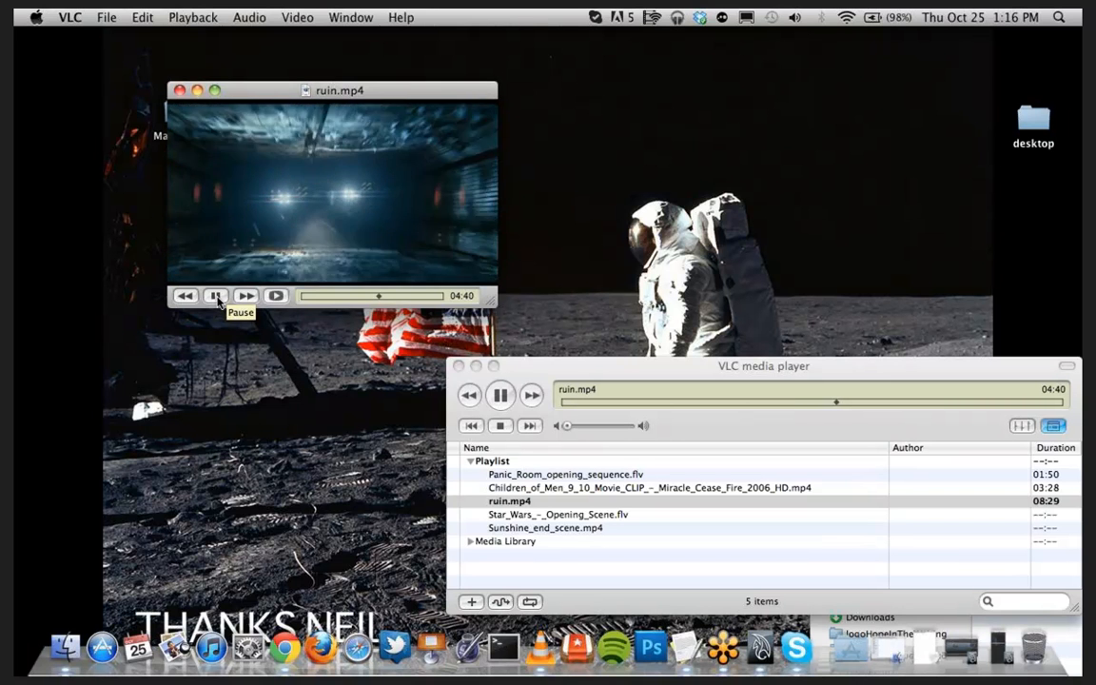
pyautogui.doubleClick(590, 516)
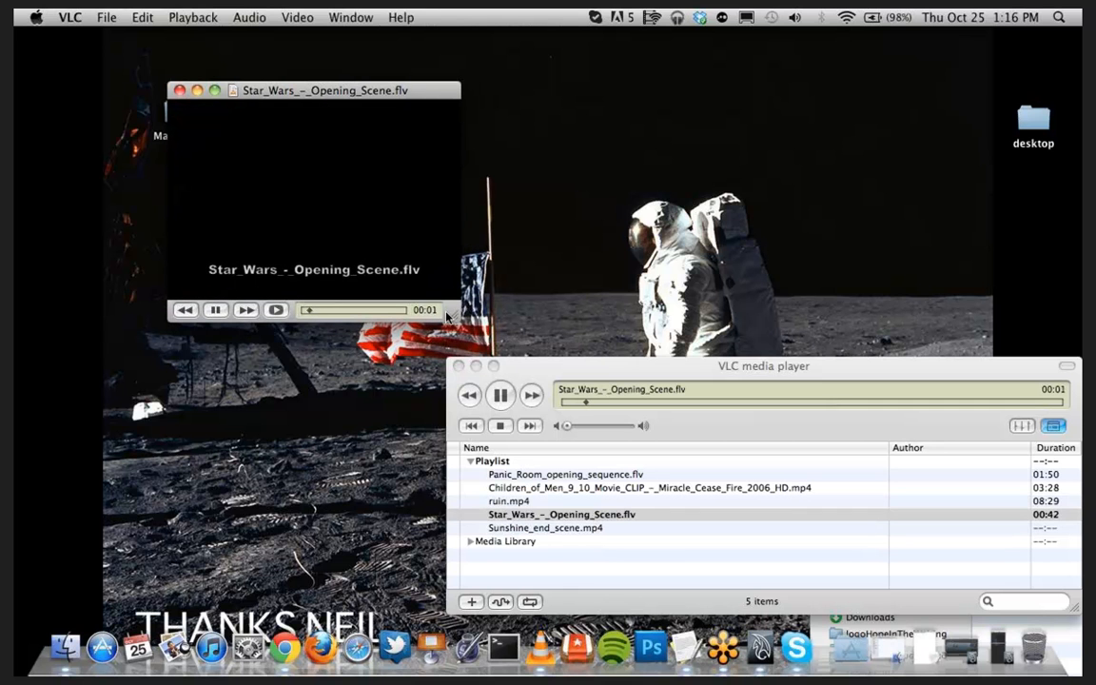
pyautogui.moveTo(447, 318); pyautogui.dragTo(508, 350)
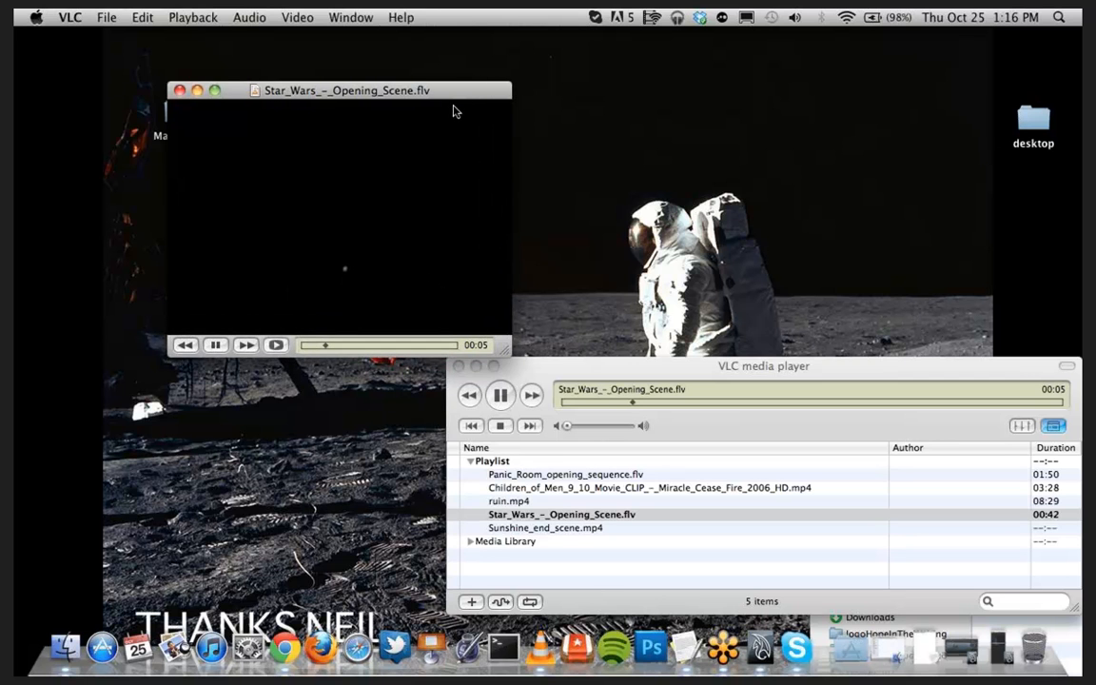
pyautogui.moveTo(454, 98); pyautogui.dragTo(479, 77)
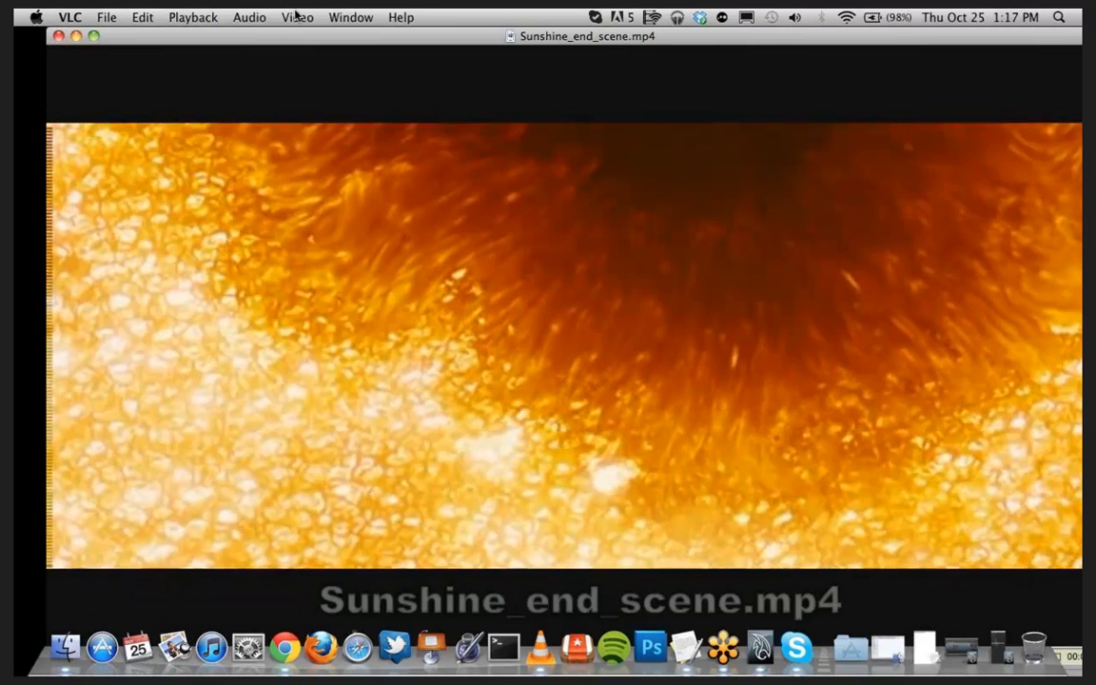
# Step: Set the Sunshine_end_scene.mp4 video to half size, and further shrink and reposition its window
pyautogui.click(297, 17)
pyautogui.click(312, 54)
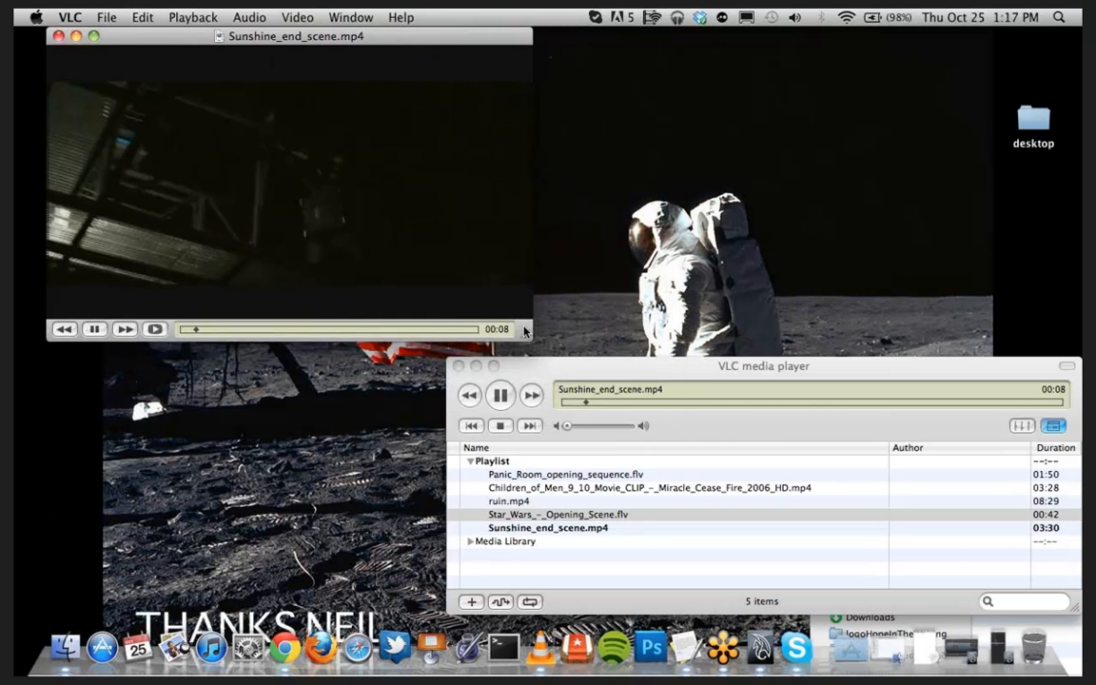
pyautogui.moveTo(525, 332); pyautogui.dragTo(439, 282)
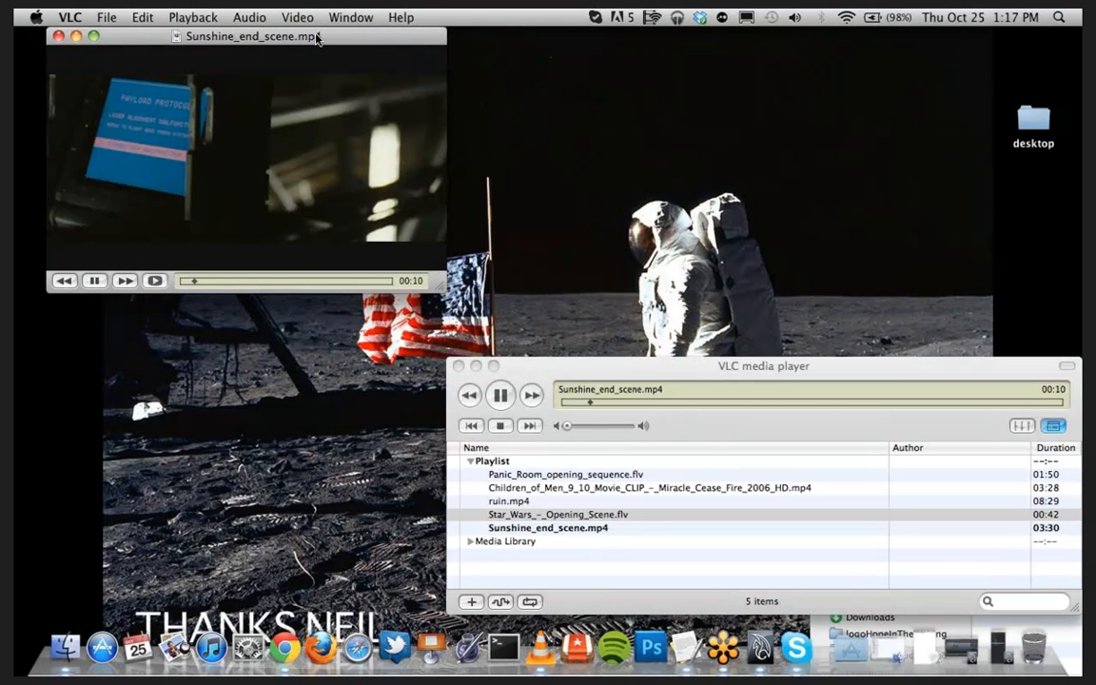
pyautogui.moveTo(316, 45); pyautogui.dragTo(431, 76)
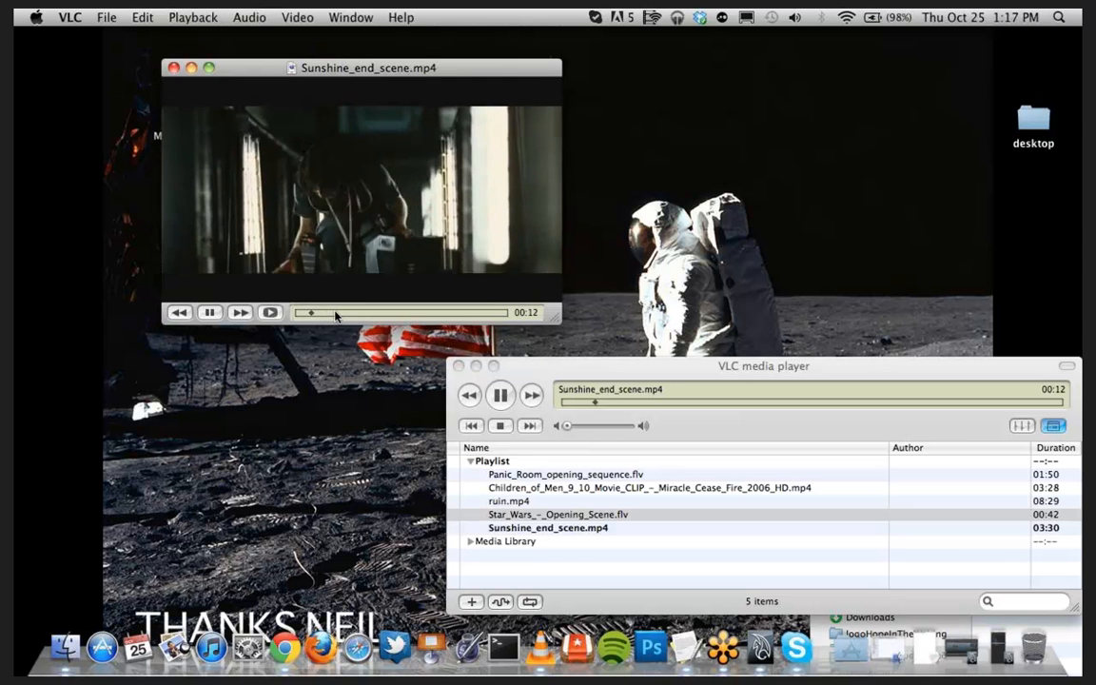
# Step: Skip the Sunshine clip ahead to about 01:08, pause it and close its video window
pyautogui.click(335, 313)
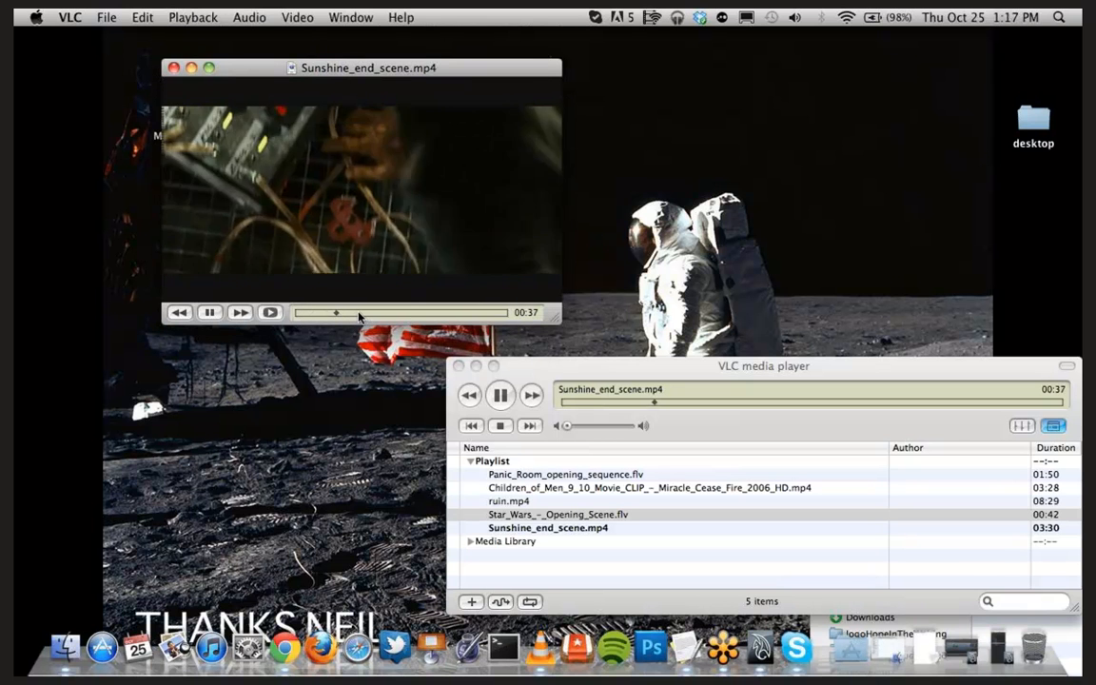
pyautogui.click(365, 314)
pyautogui.press('space')
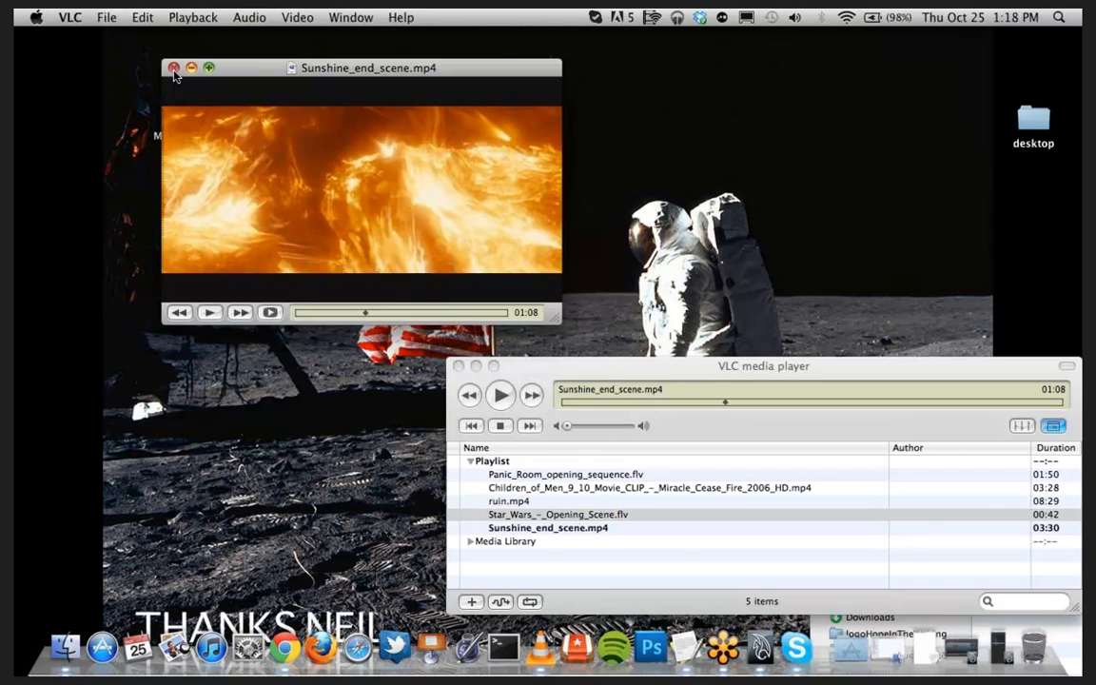
pyautogui.click(173, 68)
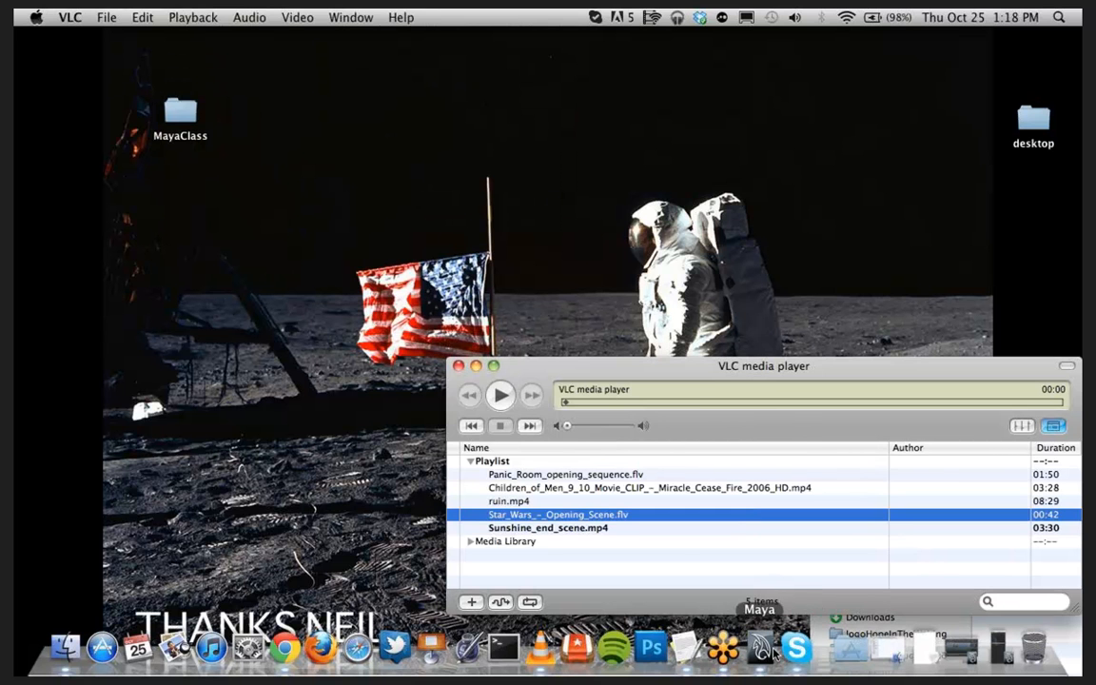
# Step: Switch to Maya and hide the viewport grid in the city scene
pyautogui.click(766, 650)
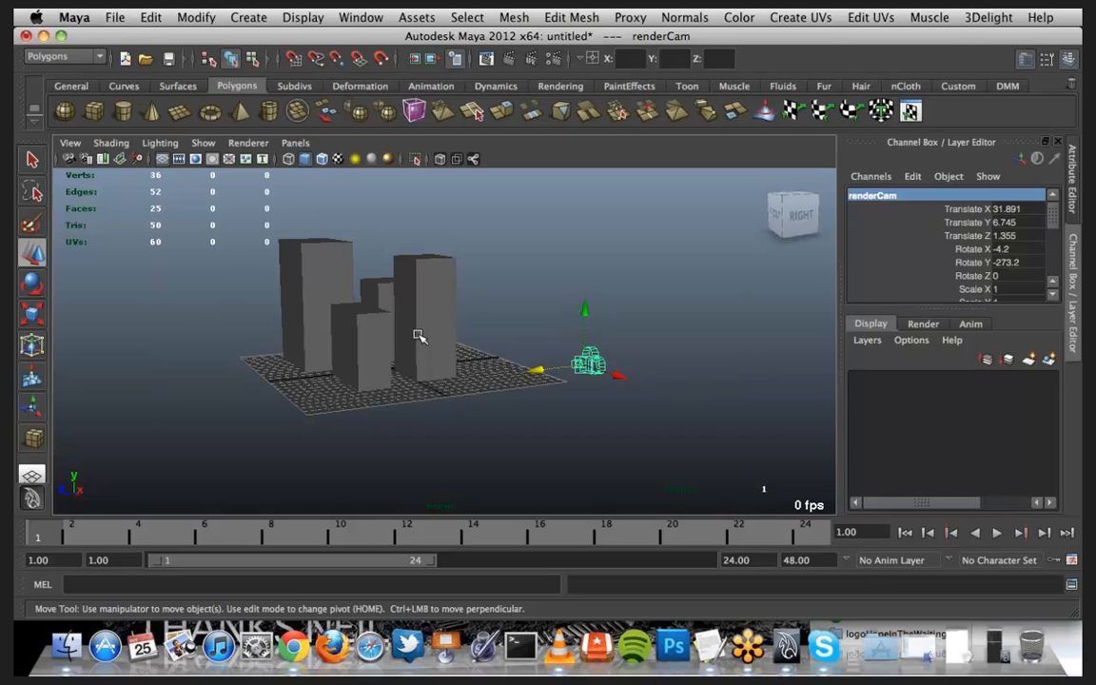
pyautogui.keyDown('alt'); pyautogui.moveTo(596, 423); pyautogui.dragTo(480, 406); pyautogui.keyUp('alt')
pyautogui.click(303, 17)
pyautogui.click(329, 48)
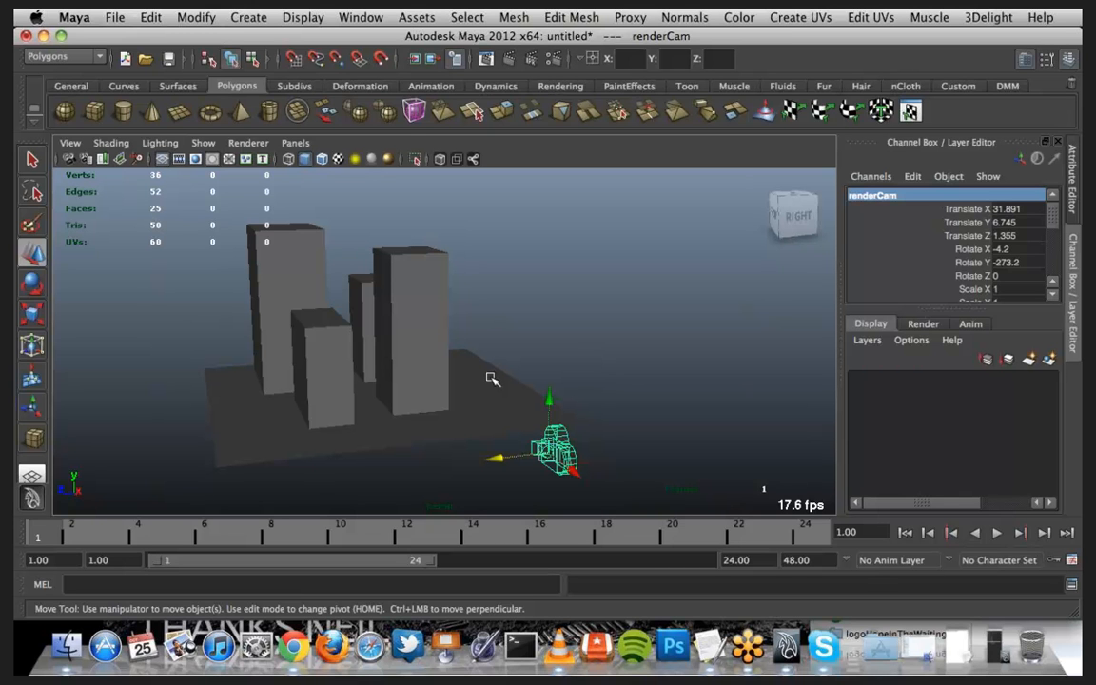
# Step: Move renderCam closer to the buildings, to about X 26.3 and Z 3.7
pyautogui.moveTo(496, 459); pyautogui.dragTo(427, 440)
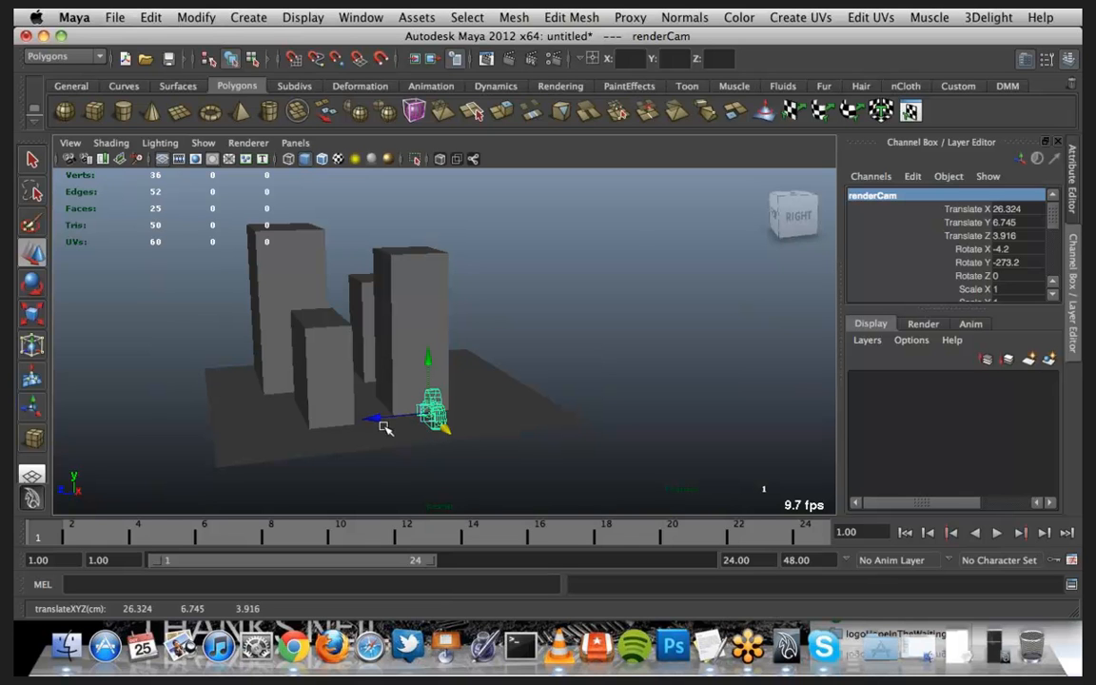
pyautogui.keyDown('alt'); pyautogui.moveTo(384, 420); pyautogui.dragTo(424, 420); pyautogui.keyUp('alt')
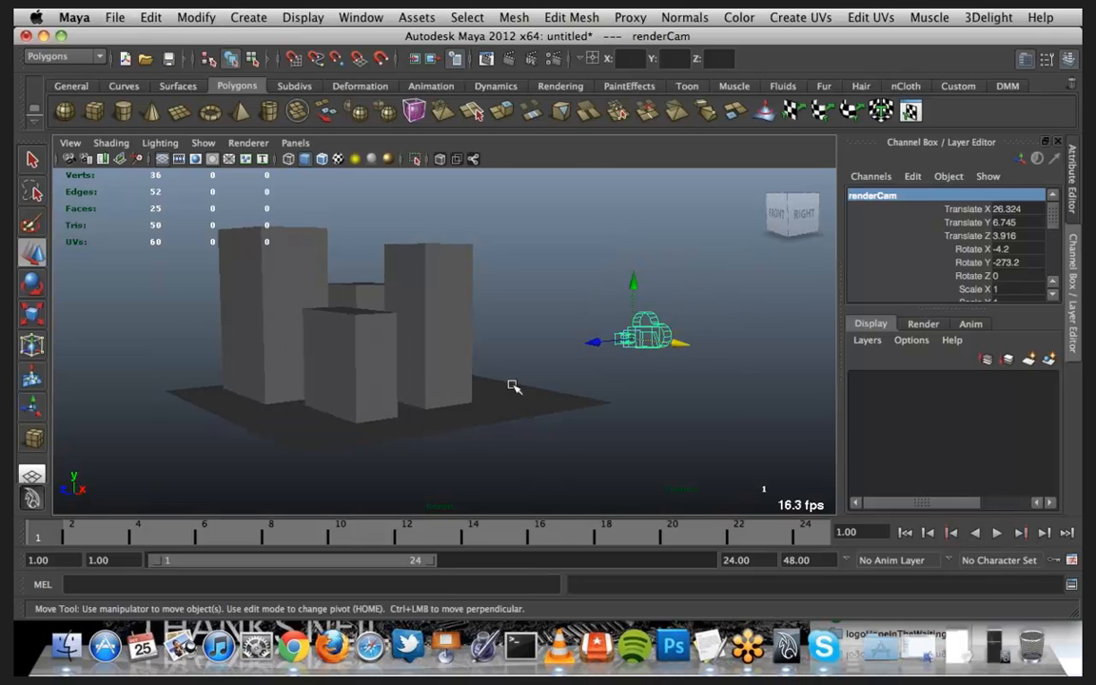
pyautogui.keyDown('alt'); pyautogui.moveTo(513, 386); pyautogui.dragTo(470, 391); pyautogui.keyUp('alt')
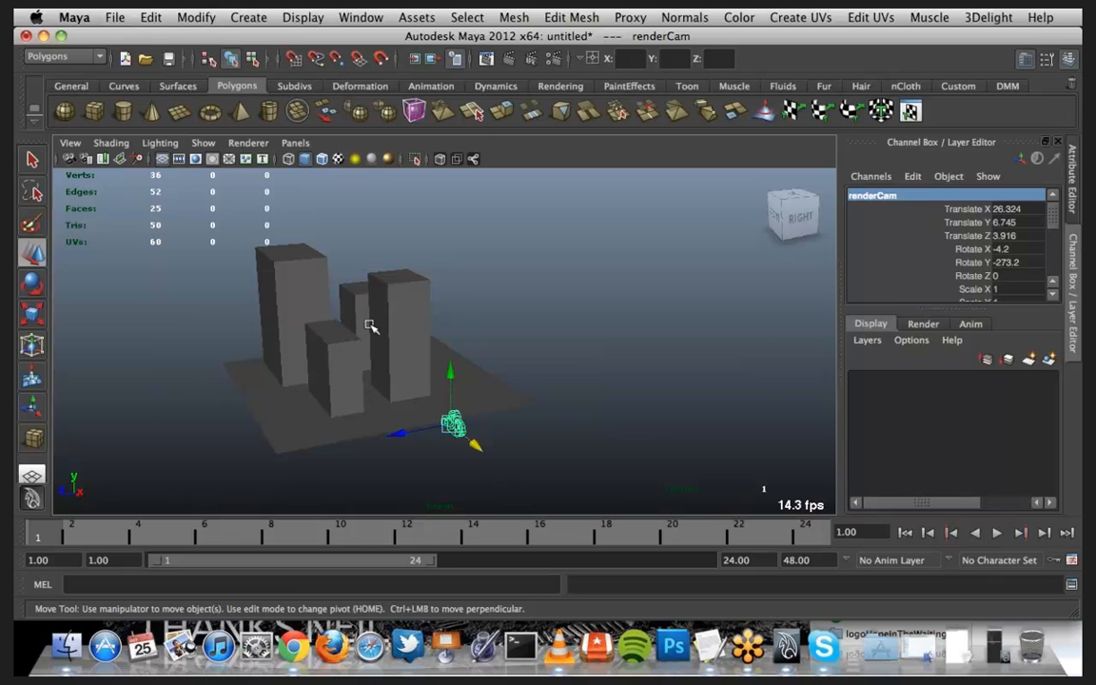
pyautogui.scroll(2, 404, 355)
pyautogui.keyDown('alt'); pyautogui.moveTo(399, 354); pyautogui.dragTo(417, 337); pyautogui.keyUp('alt')
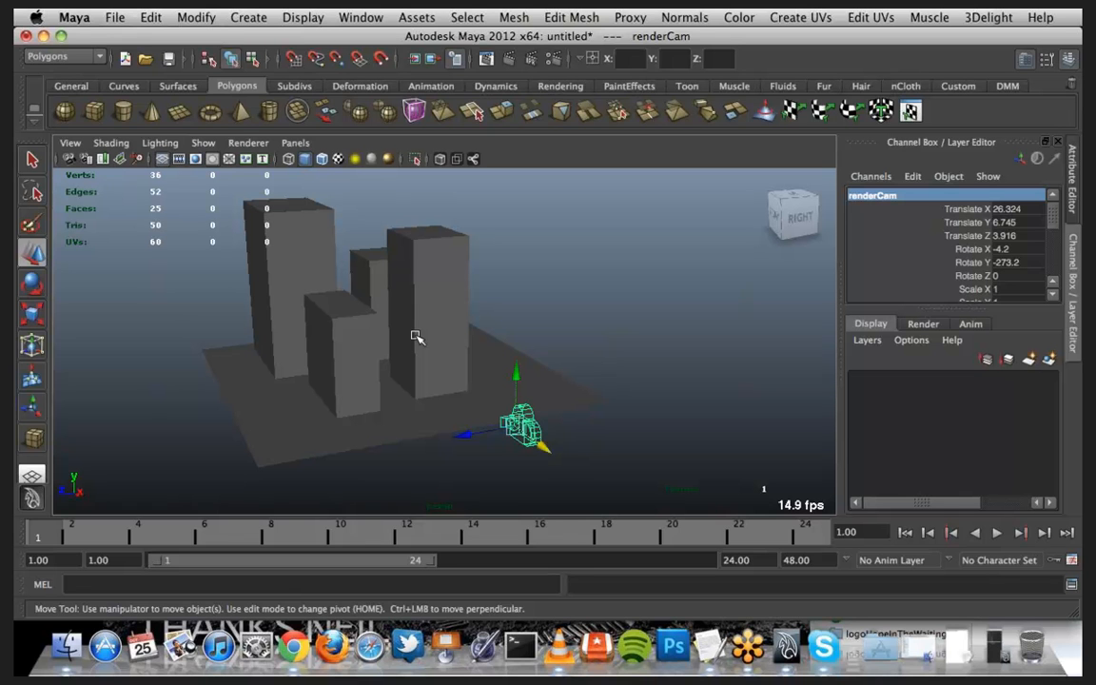
pyautogui.moveTo(474, 435); pyautogui.dragTo(490, 436)
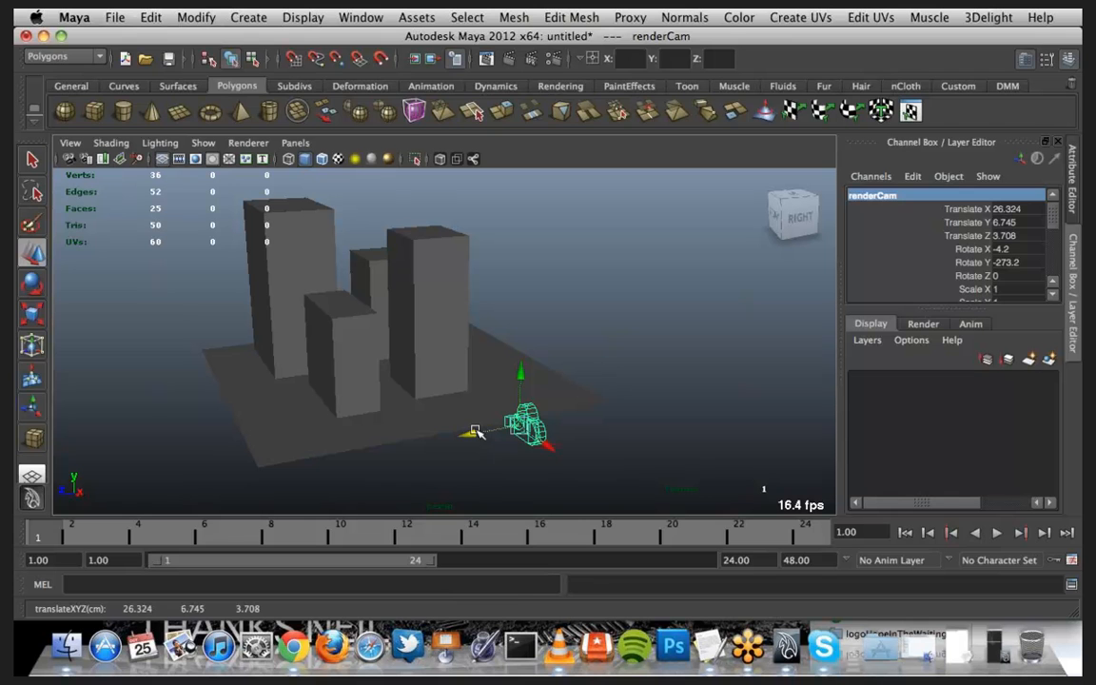
# Step: Duplicate renderCam and place the copy beside it at about Z 4.73, with its X rotation at about 9.5 degrees
pyautogui.hotkey('ctrl', 'd')
pyautogui.moveTo(474, 435); pyautogui.dragTo(451, 441)
pyautogui.press('e')
pyautogui.moveTo(468, 350); pyautogui.dragTo(548, 377)
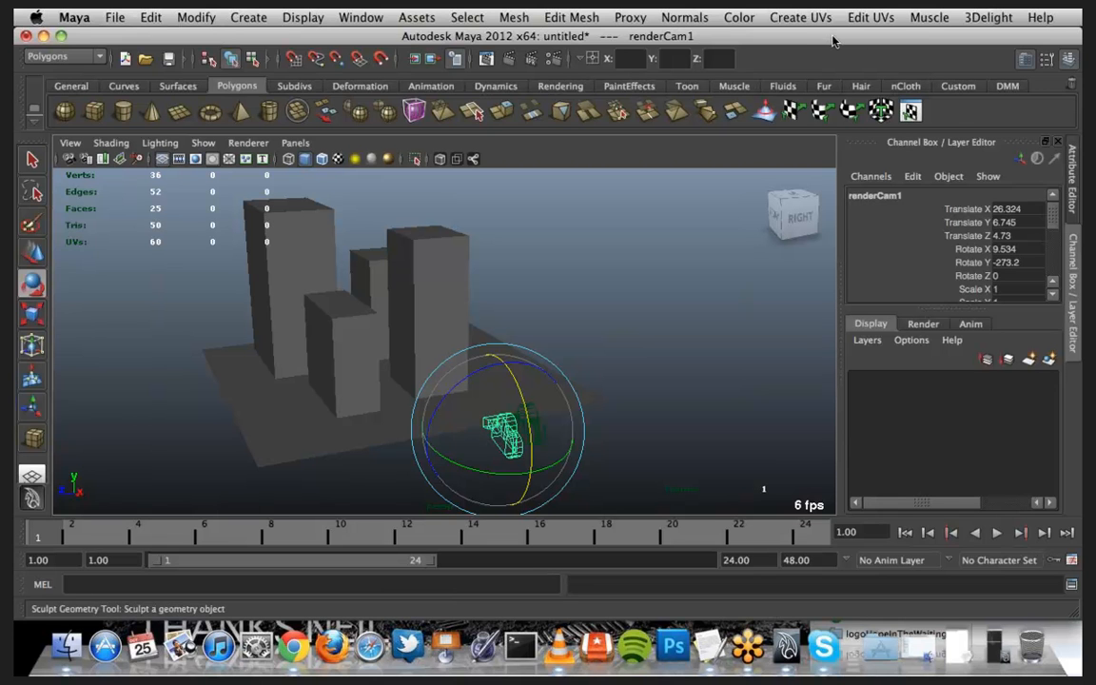
# Step: Try a Y rotation of -180 on the duplicated camera and undo the change
pyautogui.doubleClick(1035, 261)
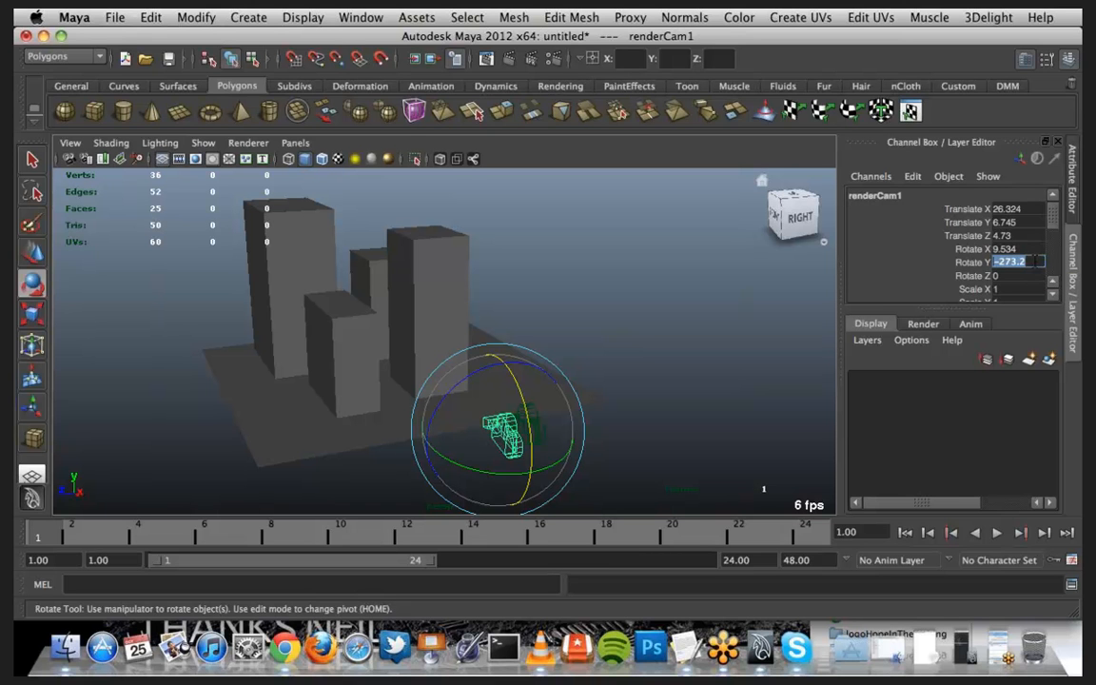
pyautogui.write('-180')
pyautogui.press('Return')
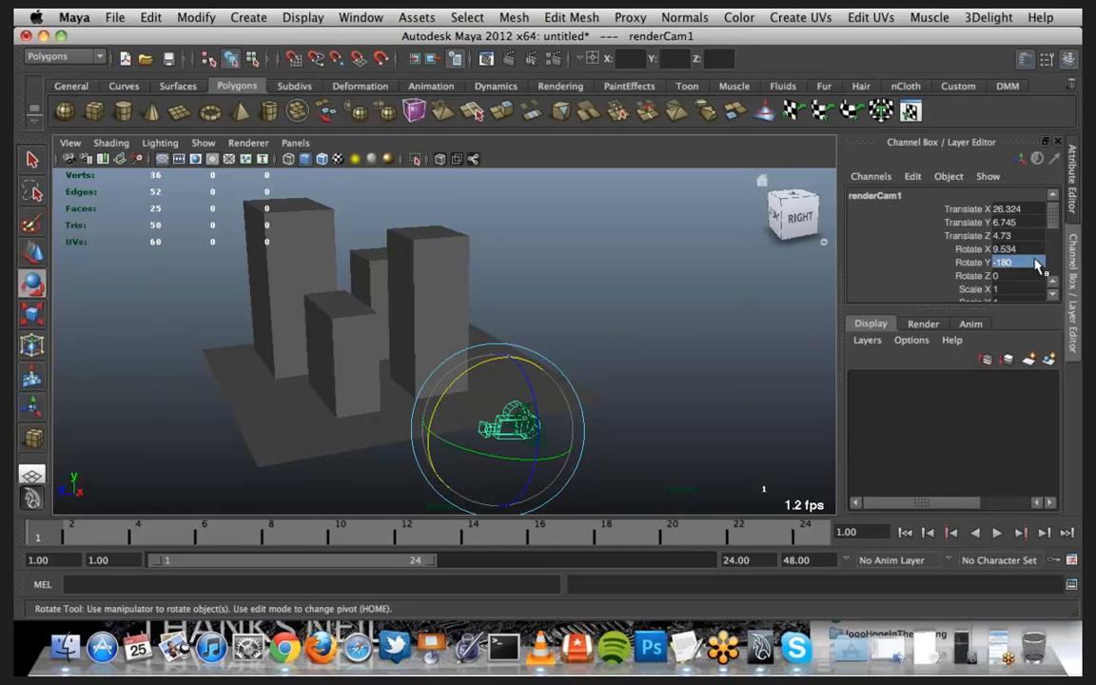
pyautogui.click(625, 353)
pyautogui.hotkey('ctrl', 'z')
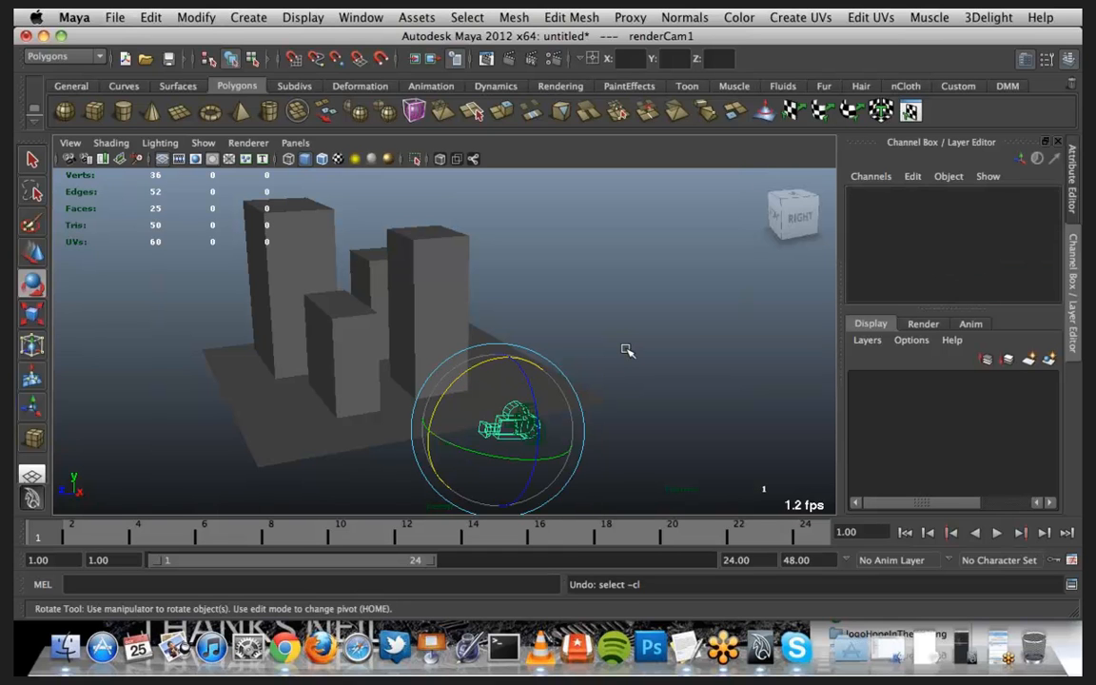
pyautogui.hotkey('ctrl', 'z')
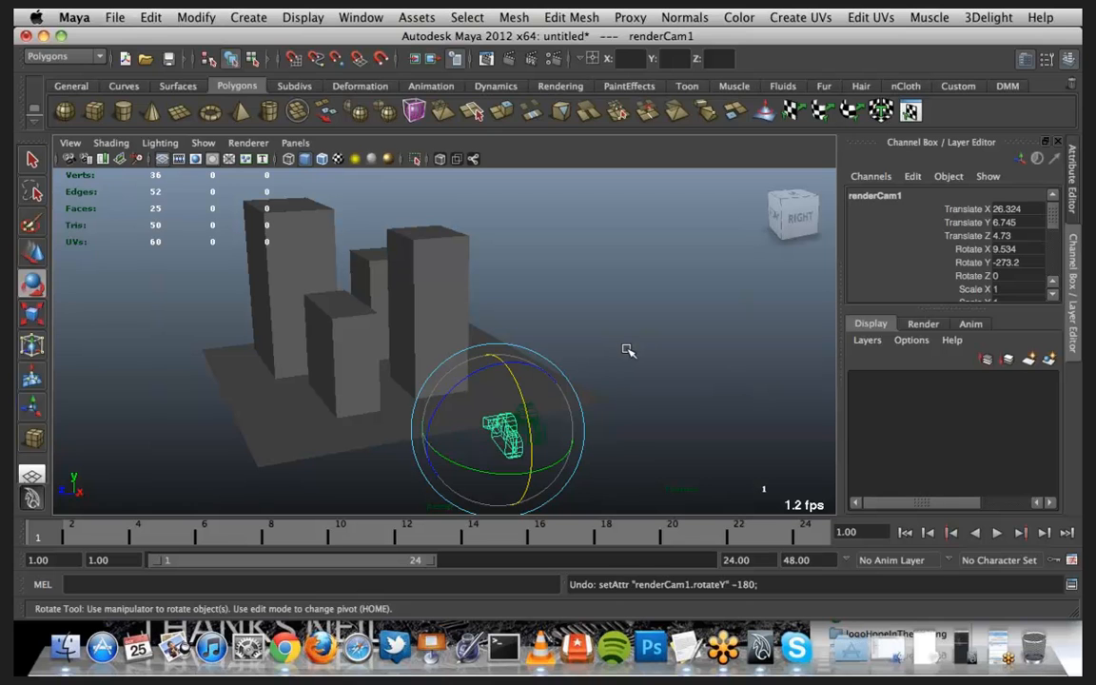
# Step: Point the duplicated camera straight up by setting its X rotation to 90
pyautogui.moveTo(521, 389)
pyautogui.mouseDown()
pyautogui.moveTo(520, 411)
pyautogui.moveTo(514, 376)
pyautogui.mouseUp()
pyautogui.doubleClick(1009, 248)
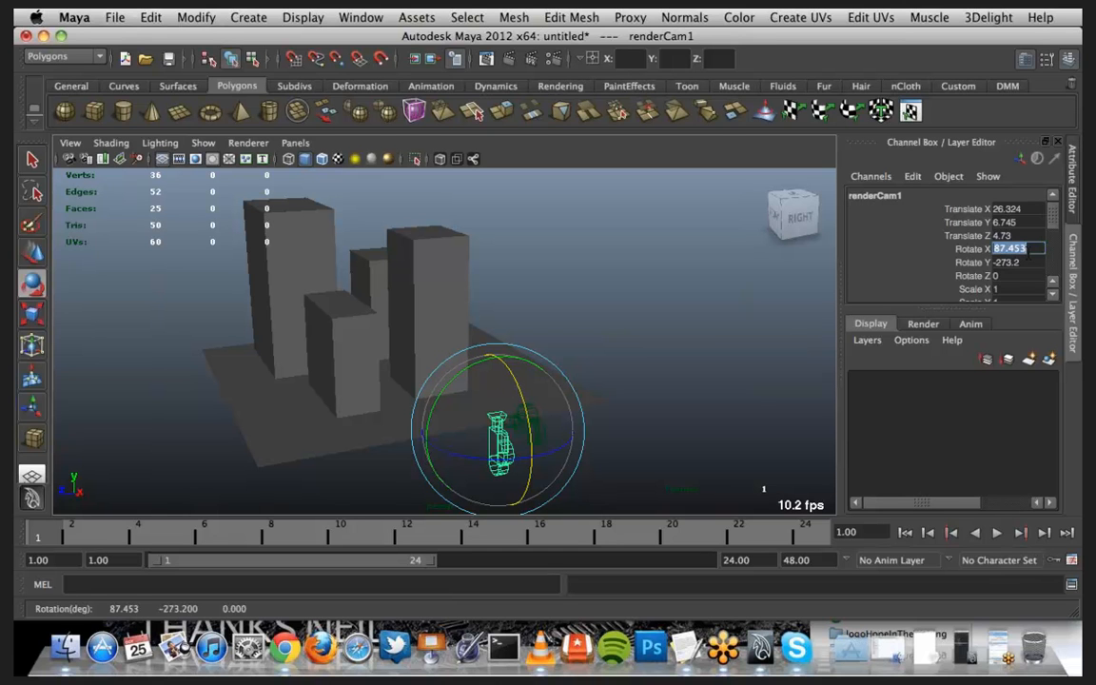
pyautogui.write('90')
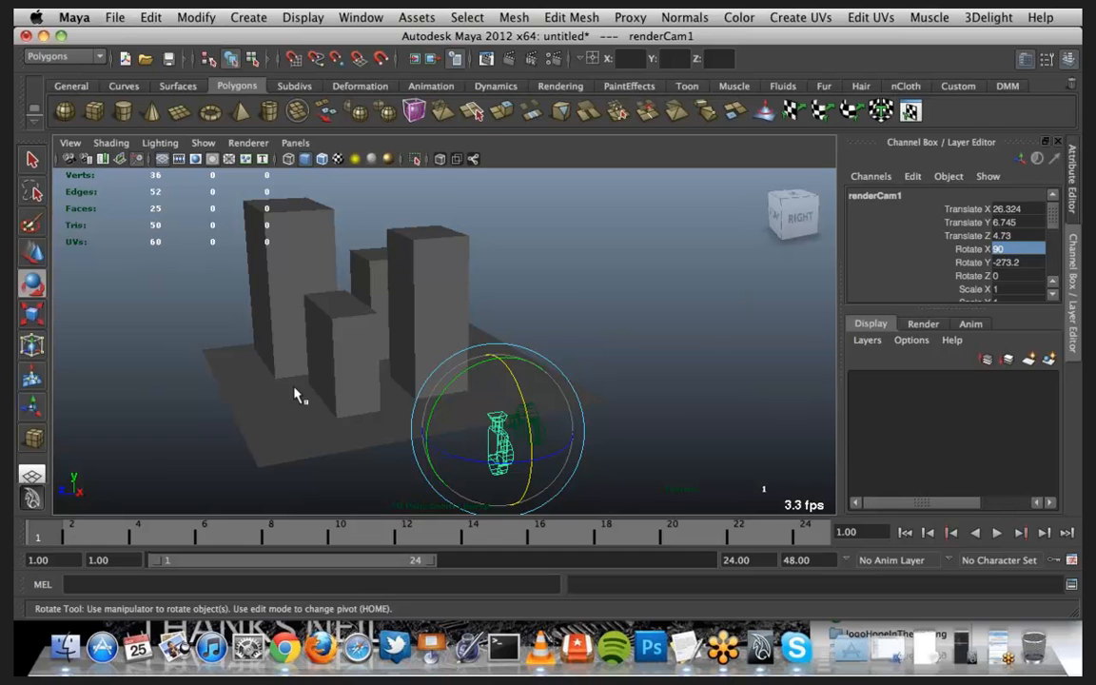
pyautogui.keyDown('alt'); pyautogui.moveTo(318, 378); pyautogui.dragTo(323, 385); pyautogui.keyUp('alt')
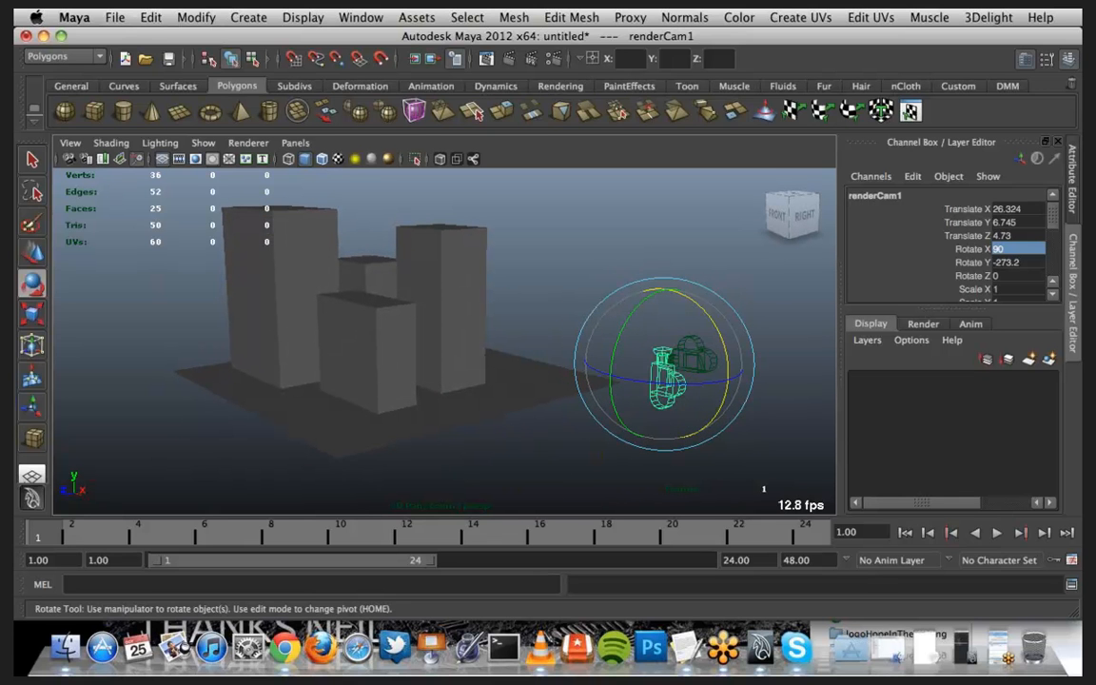
pyautogui.click(963, 648)
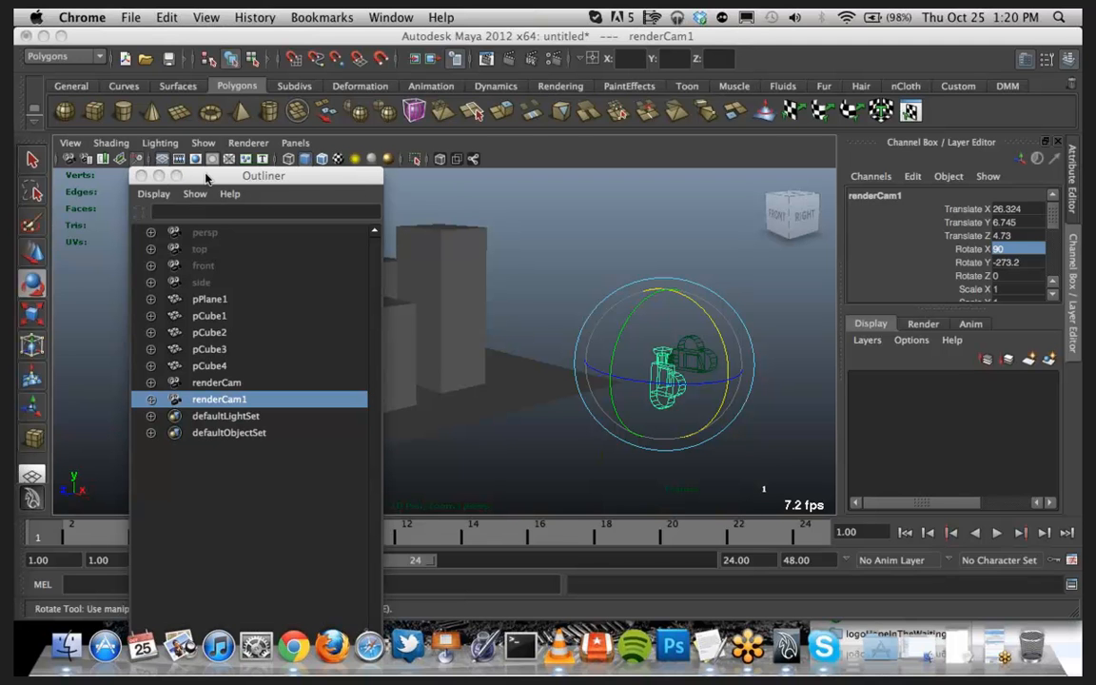
pyautogui.click(159, 178)
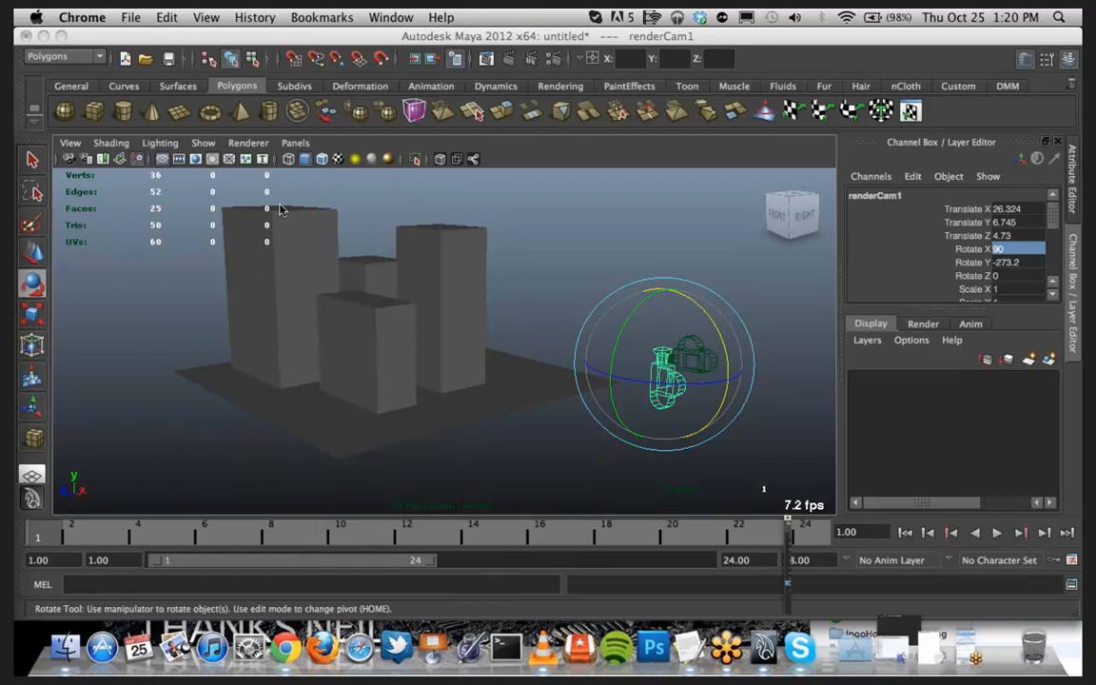
pyautogui.click(683, 380)
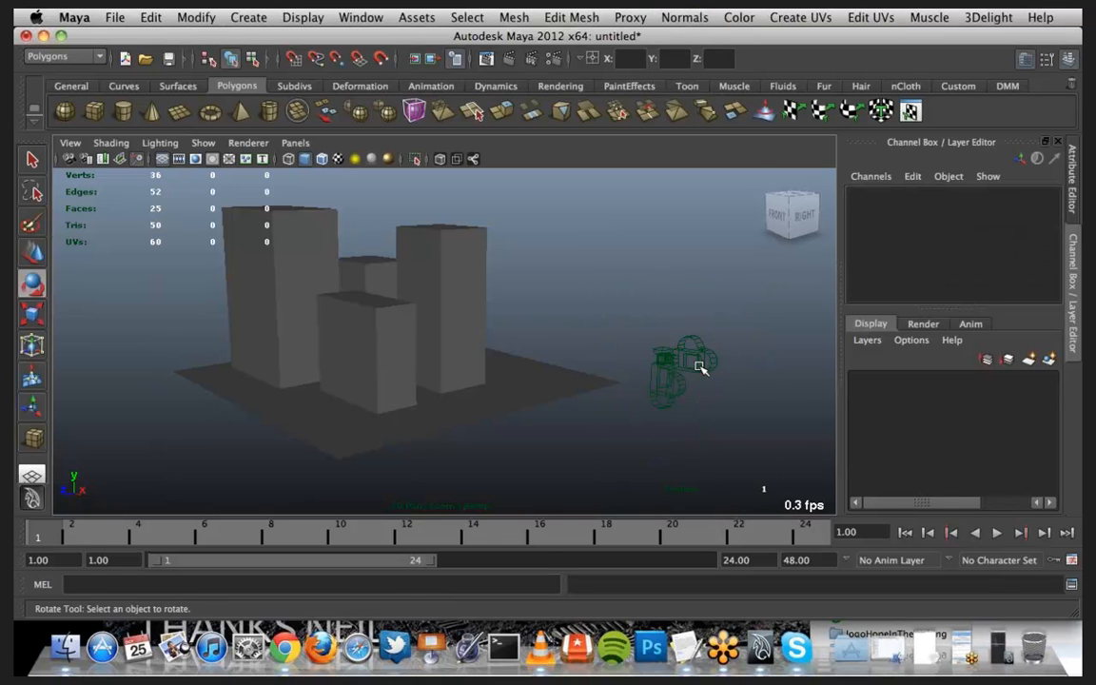
# Step: Select the original renderCam and move it down in front of the gap between the buildings, to about X 19.2, Y 2.75, Z 1.78
pyautogui.click(701, 368)
pyautogui.keyDown('alt'); pyautogui.moveTo(698, 371); pyautogui.dragTo(669, 366); pyautogui.keyUp('alt')
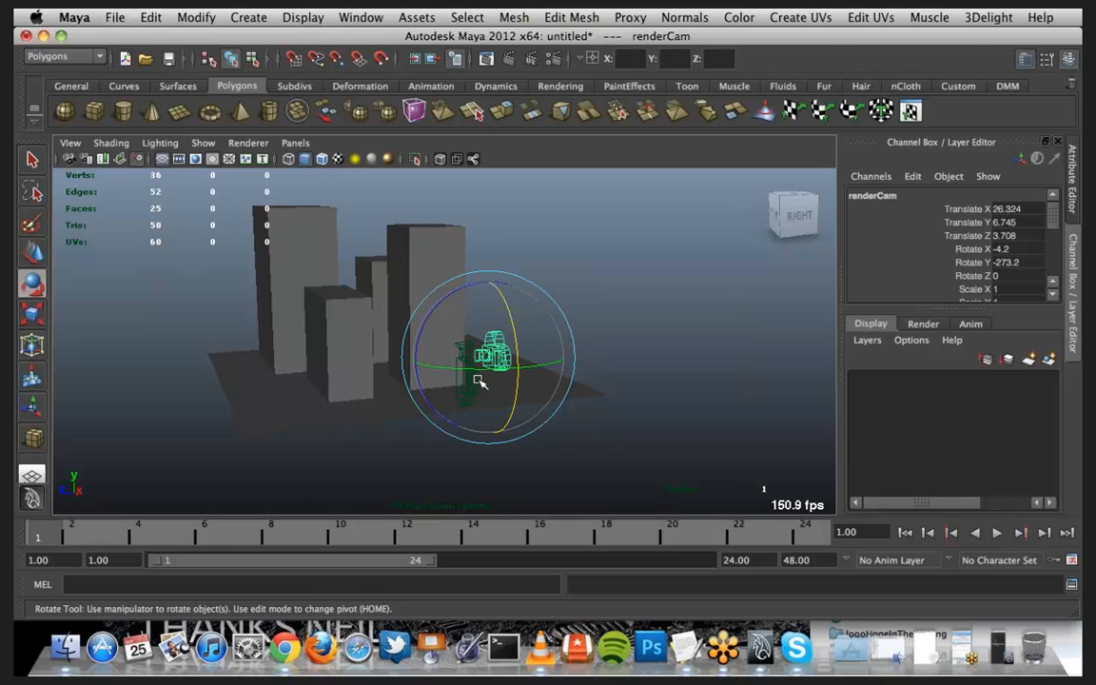
pyautogui.keyDown('alt'); pyautogui.moveTo(480, 381); pyautogui.dragTo(504, 380); pyautogui.keyUp('alt')
pyautogui.press('w')
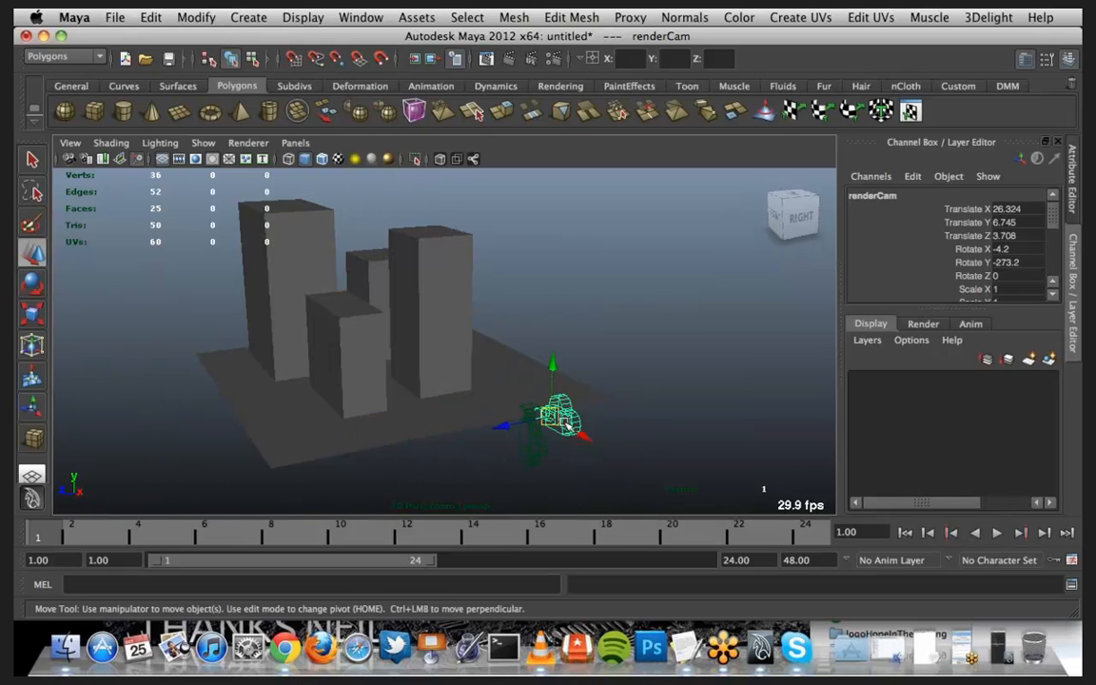
pyautogui.moveTo(583, 433); pyautogui.dragTo(331, 380)
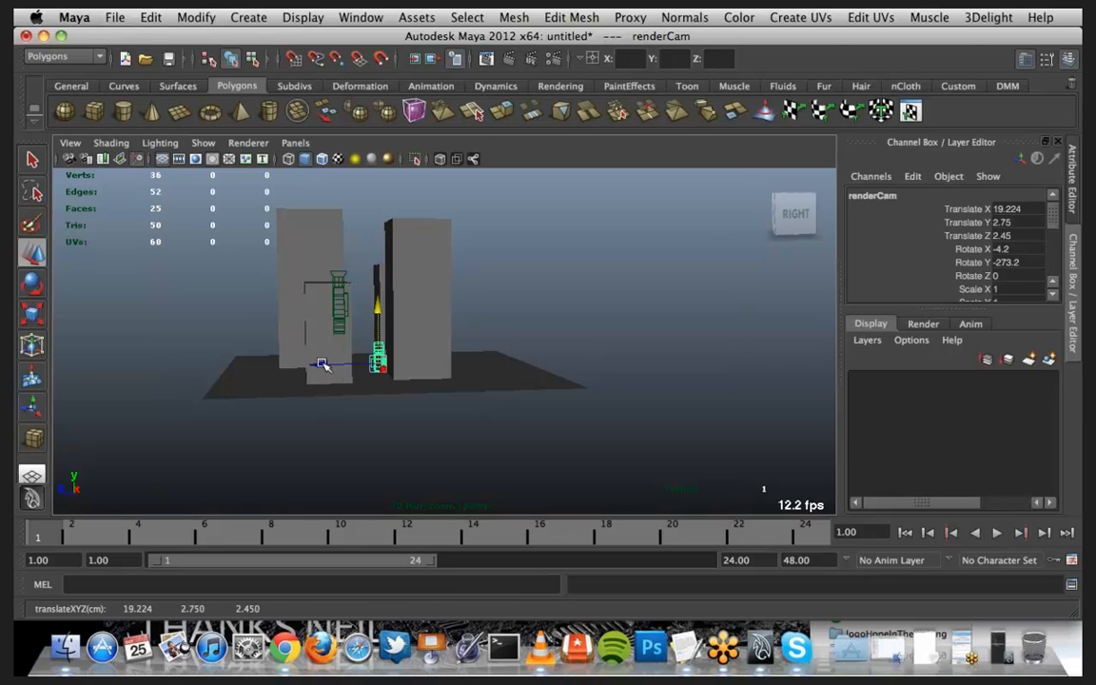
pyautogui.moveTo(320, 368); pyautogui.dragTo(405, 417)
# Step: Look through renderCam and reframe its shot down the alley between the buildings, at about Y 4.28 with X rotation -3.6
pyautogui.scroll(3, 404, 417)
pyautogui.keyDown('alt'); pyautogui.moveTo(404, 417); pyautogui.dragTo(399, 443, button='middle'); pyautogui.keyUp('alt')
pyautogui.scroll(3, 398, 443)
pyautogui.keyDown('alt'); pyautogui.moveTo(400, 444); pyautogui.dragTo(329, 430); pyautogui.keyUp('alt')
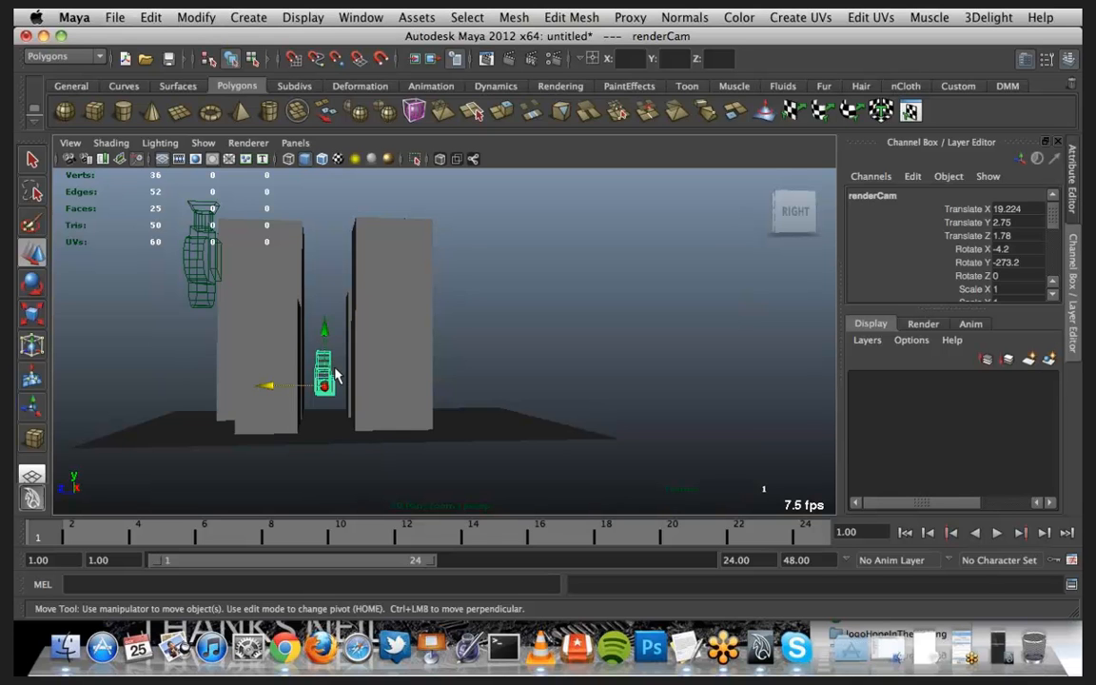
pyautogui.keyDown('alt'); pyautogui.moveTo(304, 411); pyautogui.dragTo(329, 404); pyautogui.keyUp('alt')
pyautogui.click(295, 143)
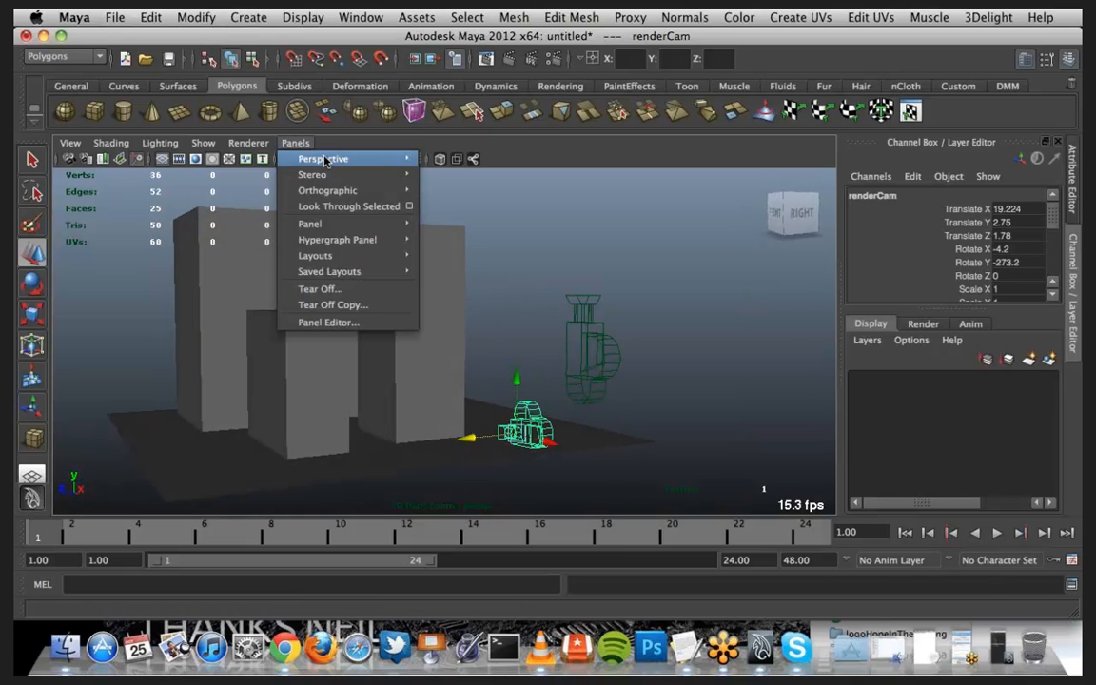
pyautogui.click(384, 207)
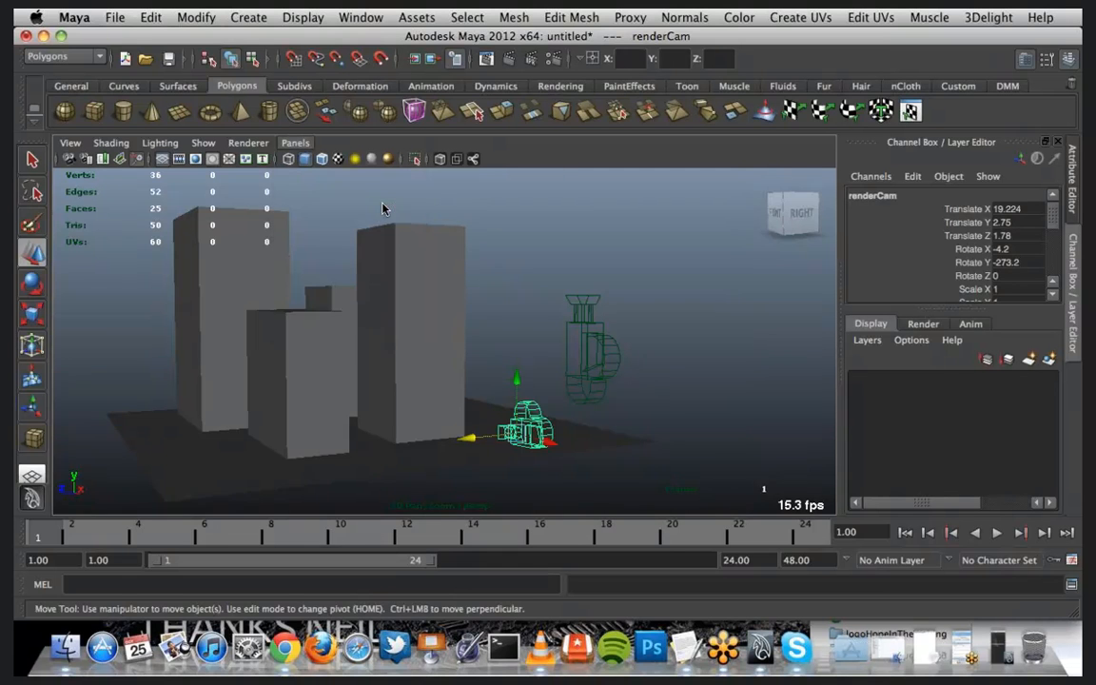
pyautogui.keyDown('alt'); pyautogui.moveTo(438, 391); pyautogui.dragTo(438, 431); pyautogui.keyUp('alt')
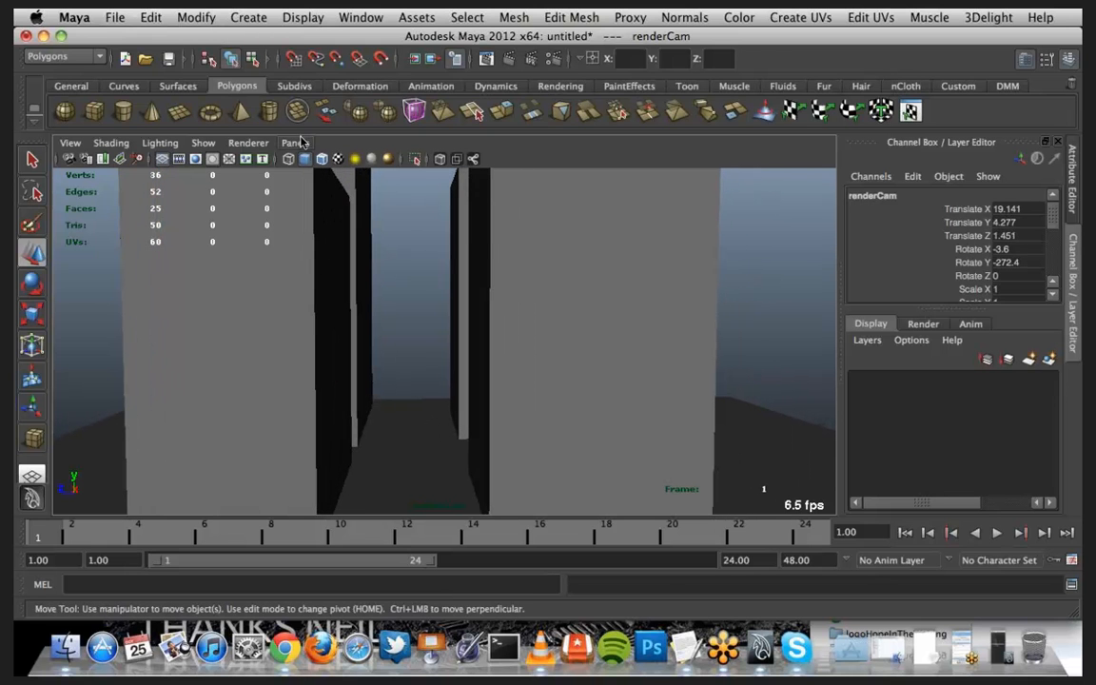
# Step: Switch the viewport to the persp camera and set the end of the playback range to frame 180
pyautogui.click(301, 141)
pyautogui.moveTo(342, 158)
pyautogui.click(472, 160)
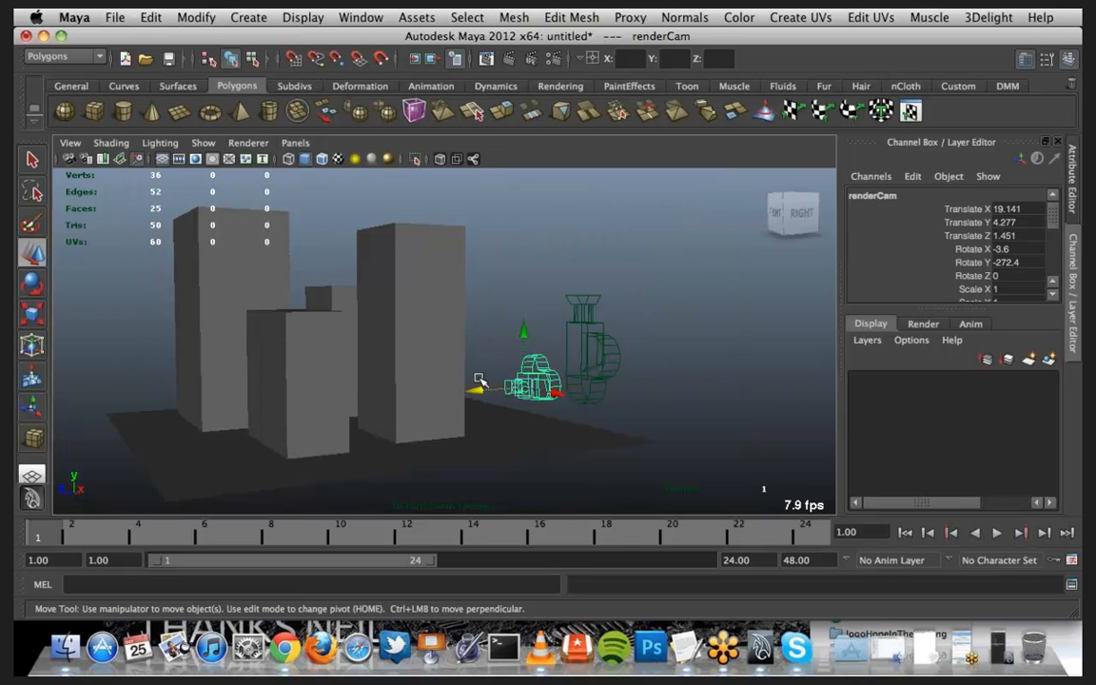
pyautogui.click(743, 559)
pyautogui.write('180')
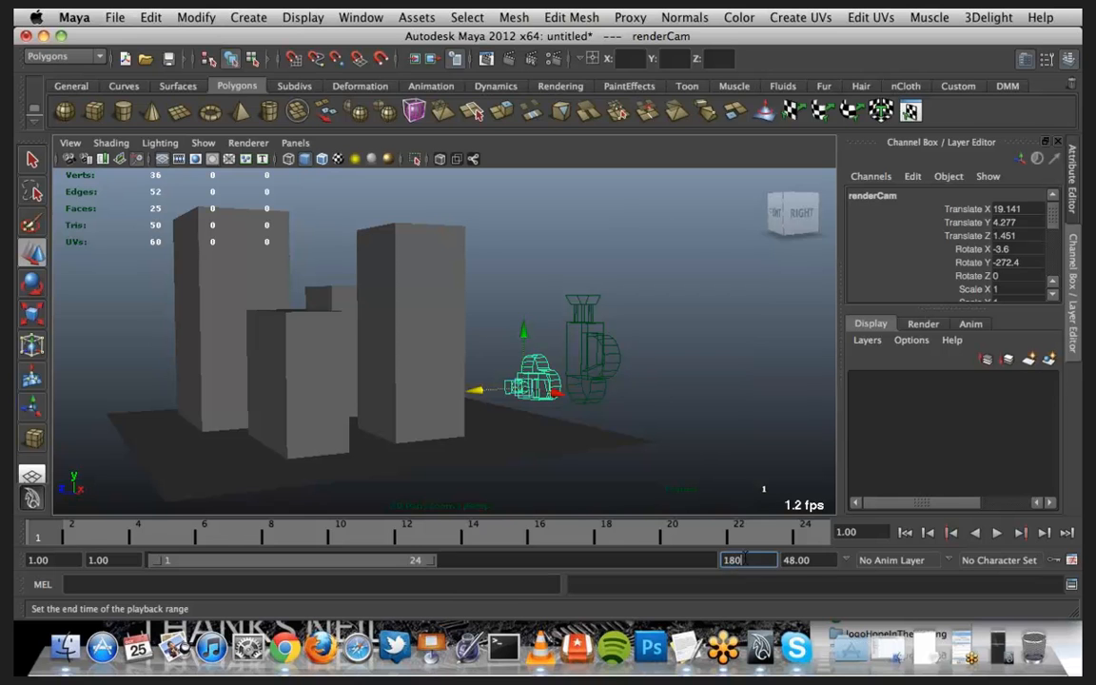
pyautogui.press('Return')
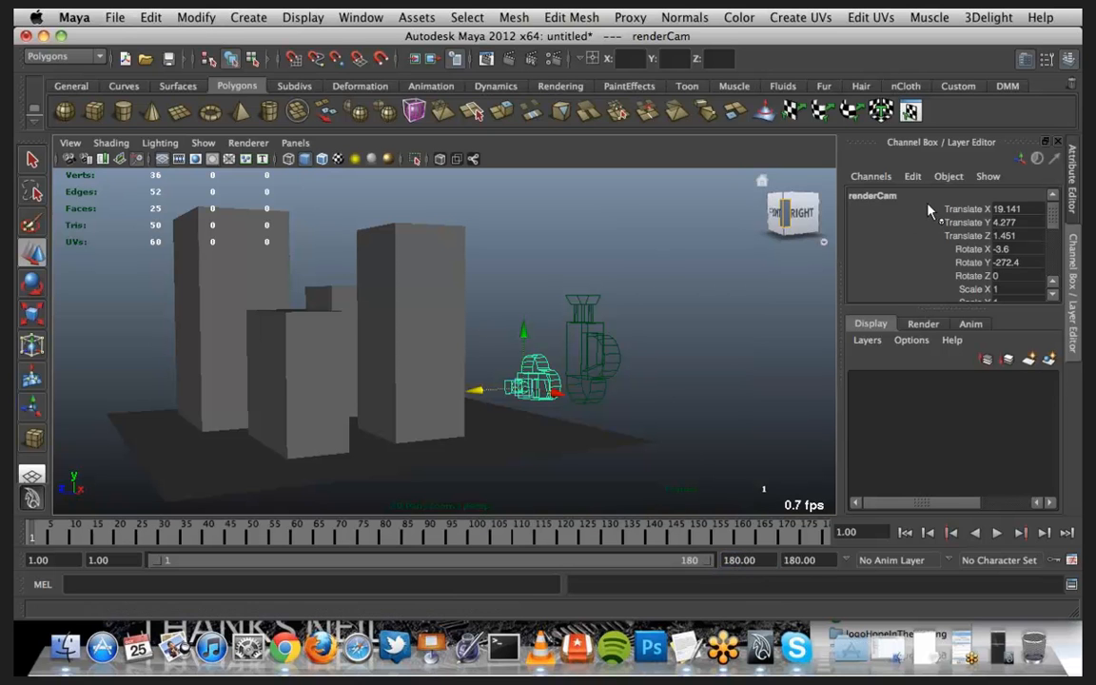
# Step: Key all of renderCam's channels at frame 1, then go to frame 90 with the Move tool active
pyautogui.moveTo(946, 208); pyautogui.dragTo(934, 238)
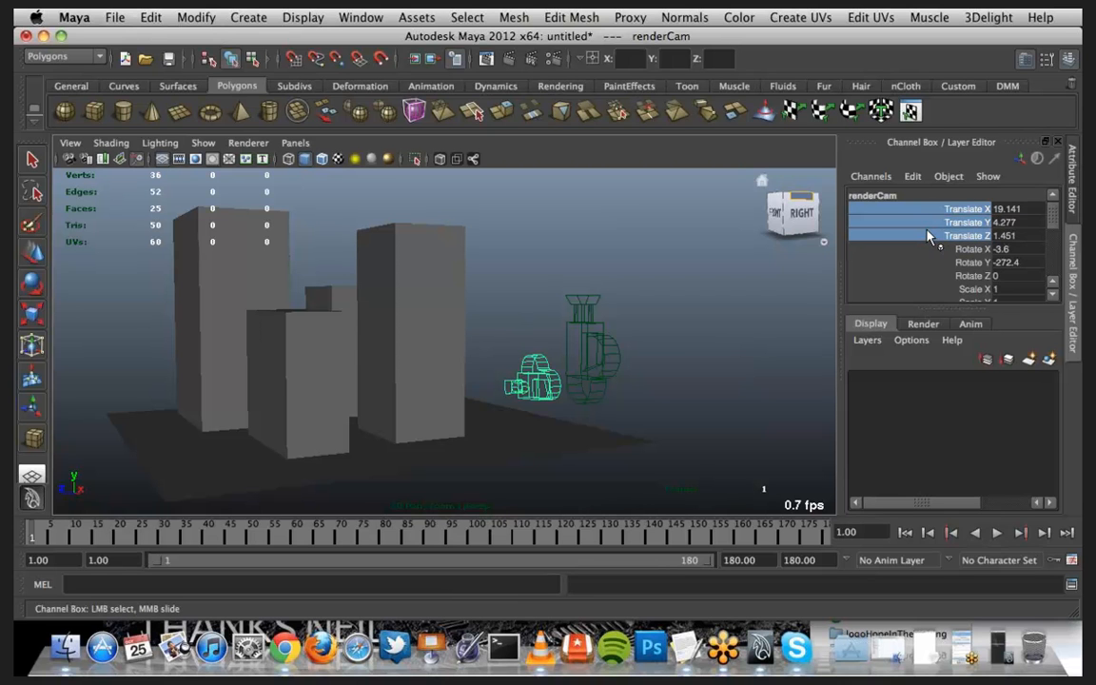
pyautogui.press('s')
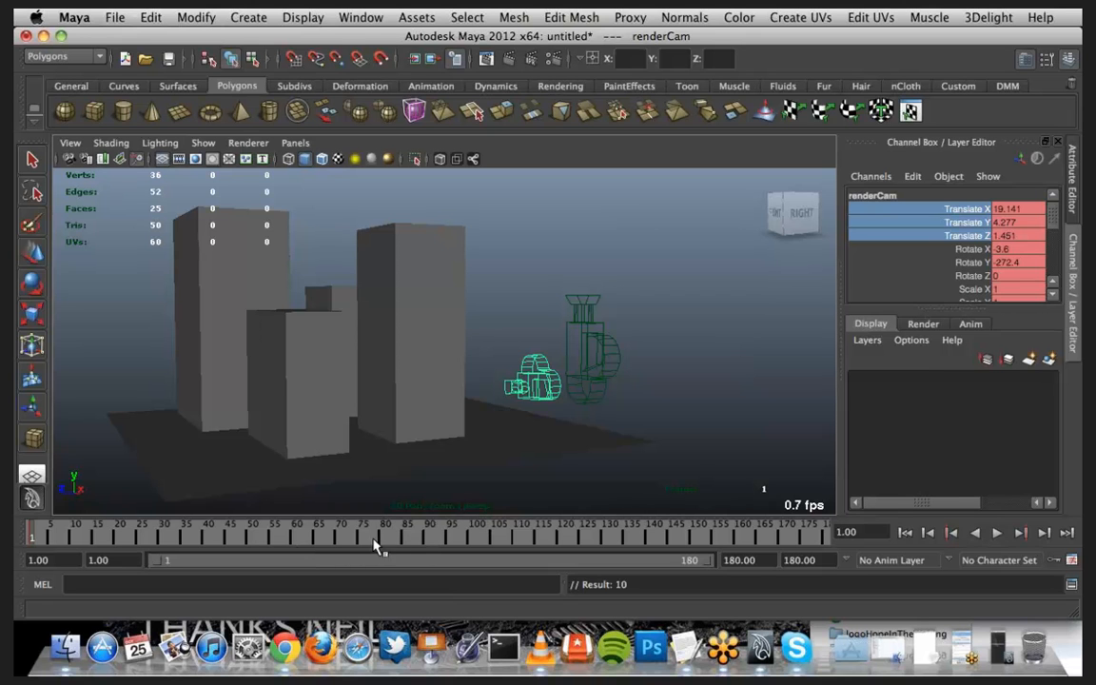
pyautogui.click(429, 541)
pyautogui.press('w')
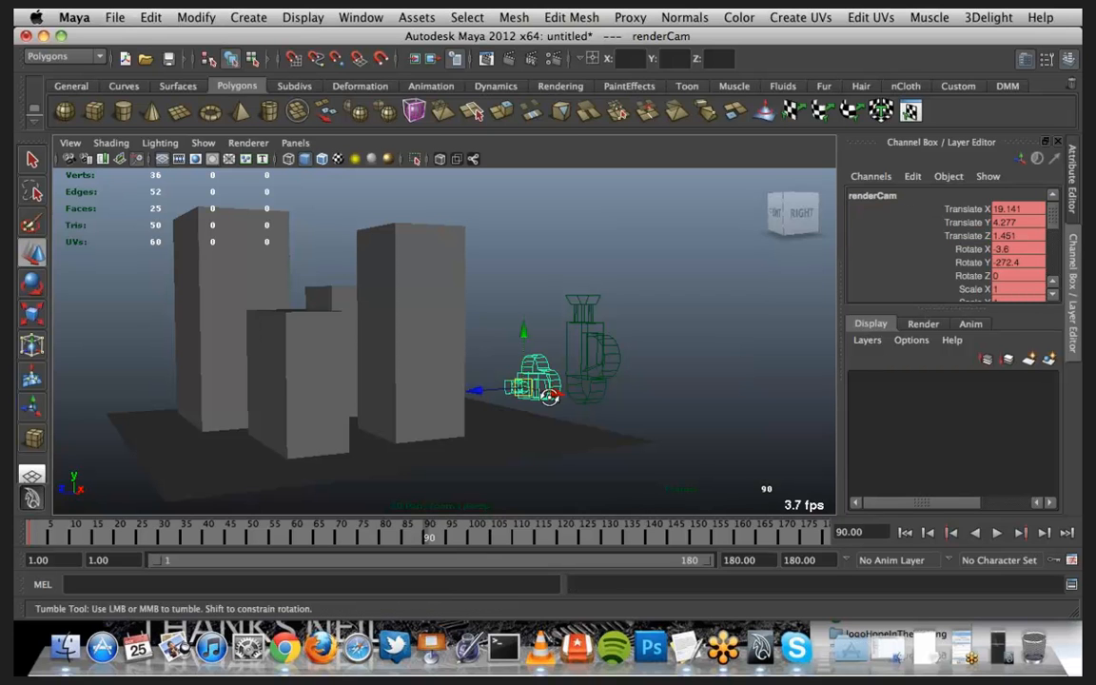
pyautogui.keyDown('alt'); pyautogui.moveTo(550, 390); pyautogui.dragTo(561, 422); pyautogui.keyUp('alt')
pyautogui.scroll(10, 558, 420)
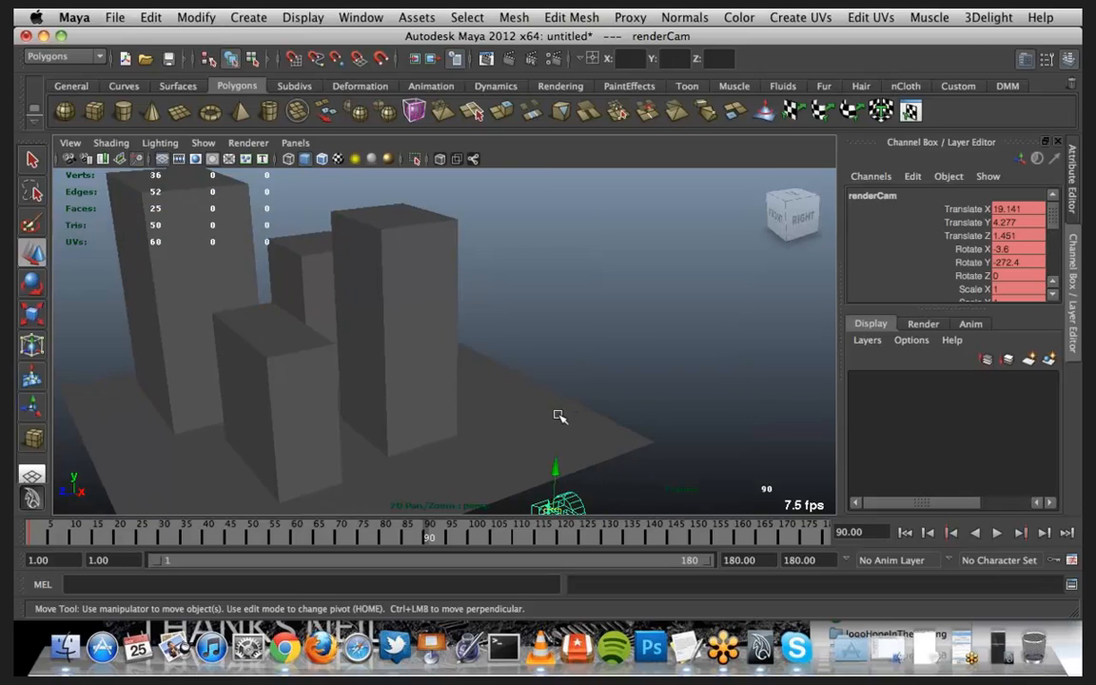
pyautogui.keyDown('alt'); pyautogui.moveTo(559, 416); pyautogui.dragTo(676, 398, button='middle'); pyautogui.keyUp('alt')
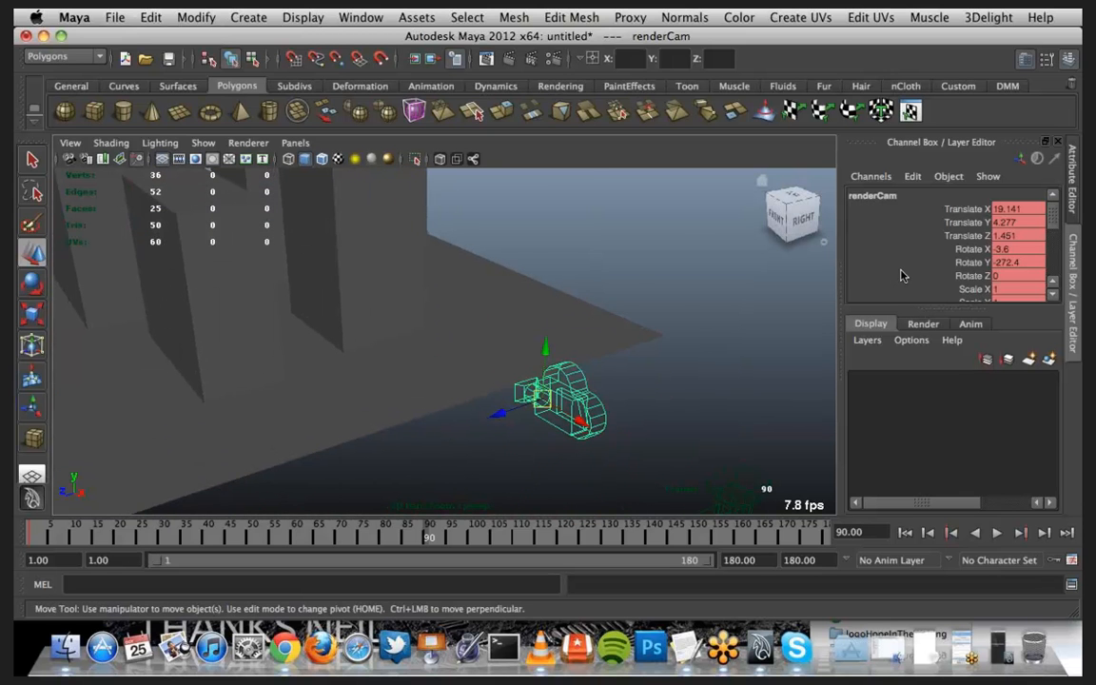
# Step: Undo the jump to frame 90 and the keyframe set on all of renderCam's channels
pyautogui.hotkey('ctrl', 'z')
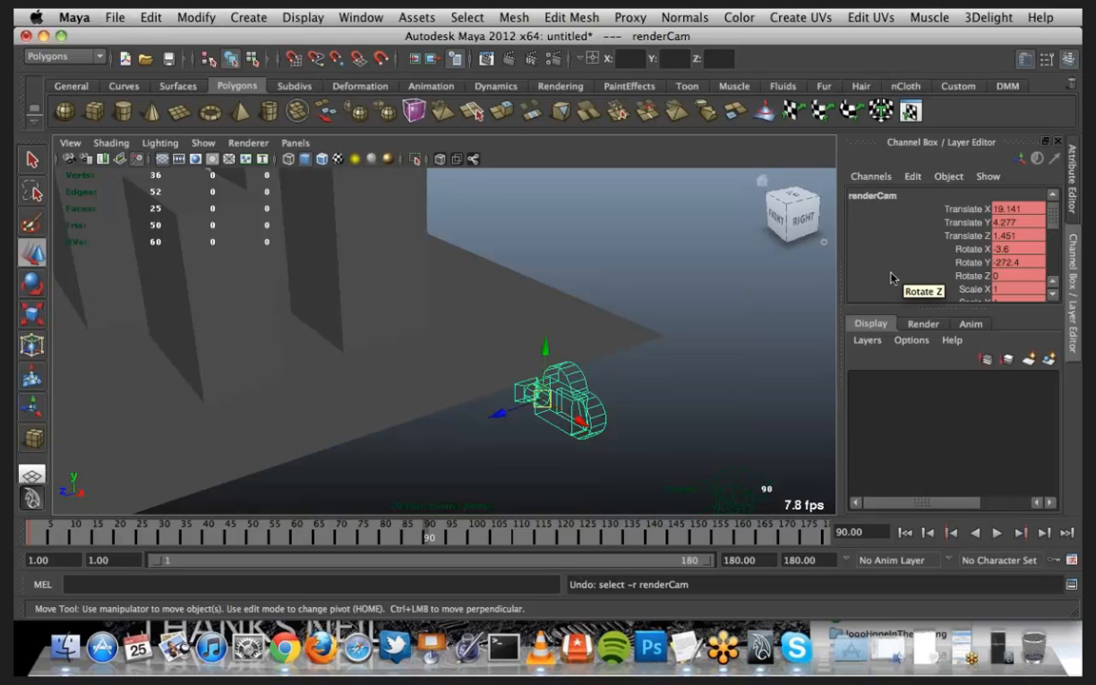
pyautogui.rightClick(715, 312)
pyautogui.click(729, 312)
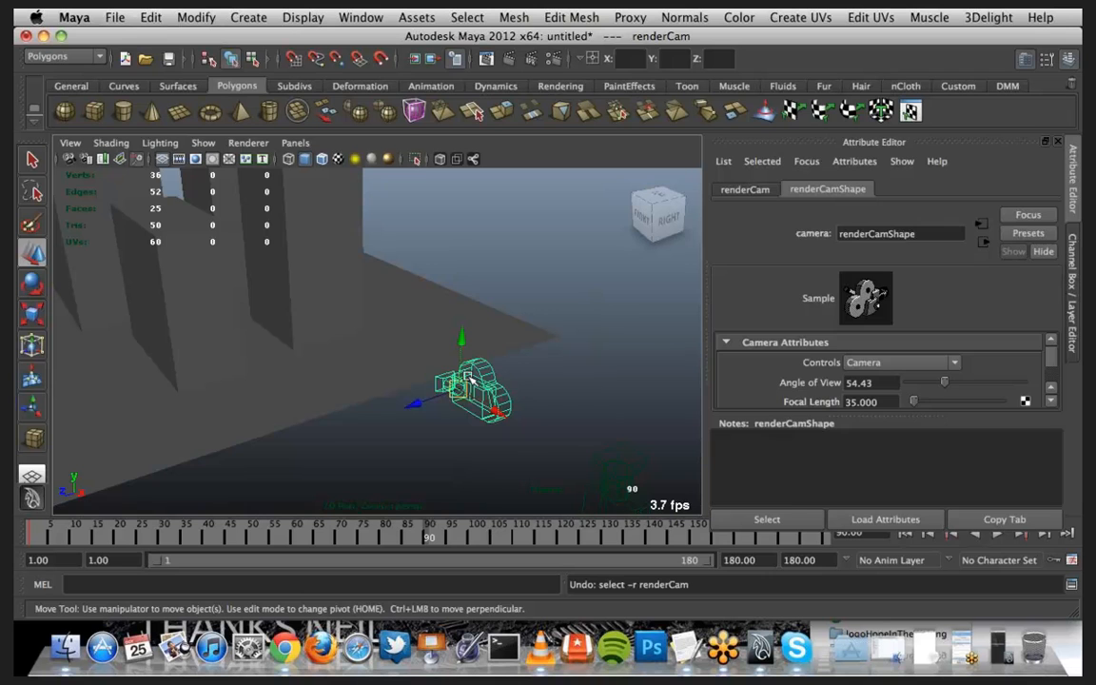
pyautogui.hotkey('ctrl', 'a')
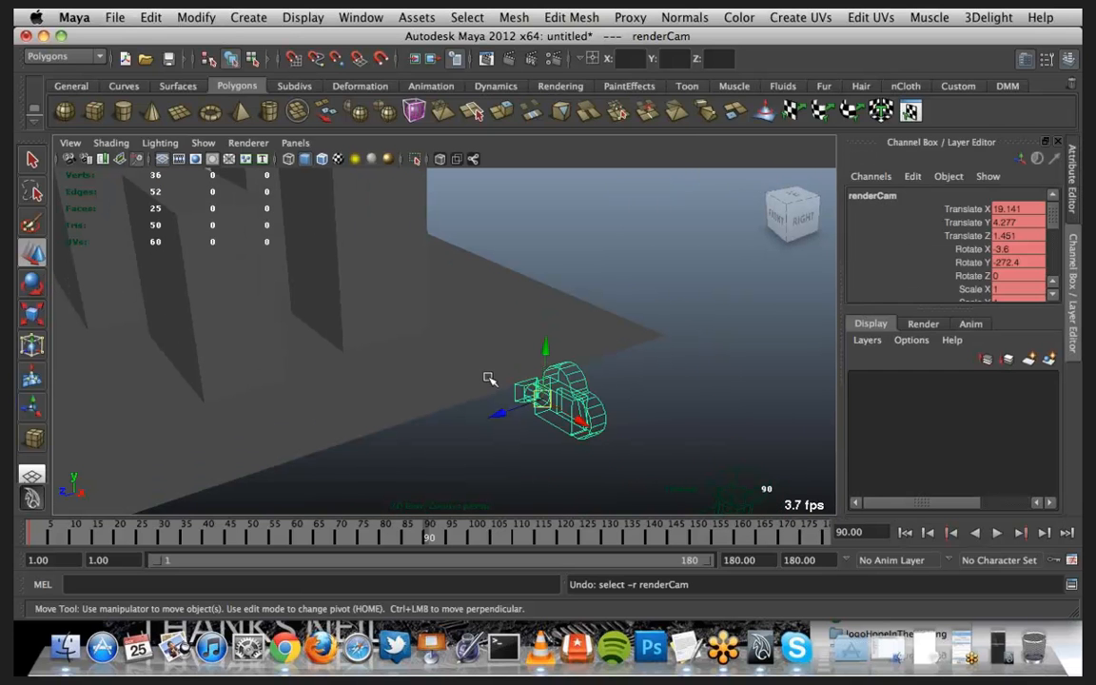
pyautogui.hotkey('ctrl', 'z')
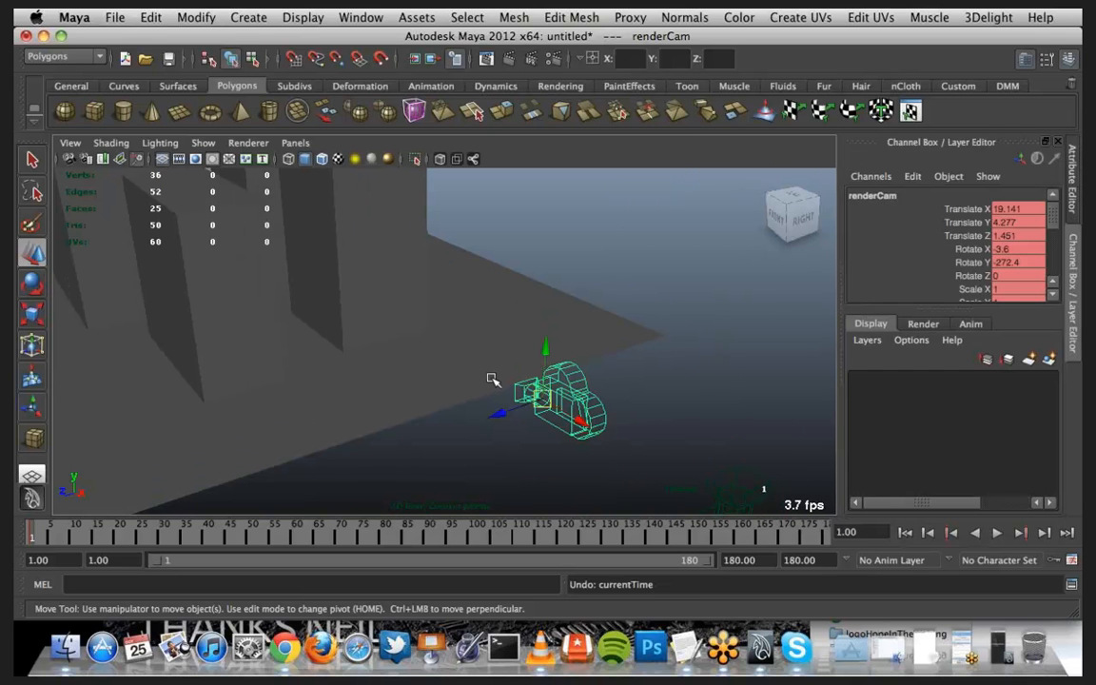
pyautogui.hotkey('ctrl', 'z')
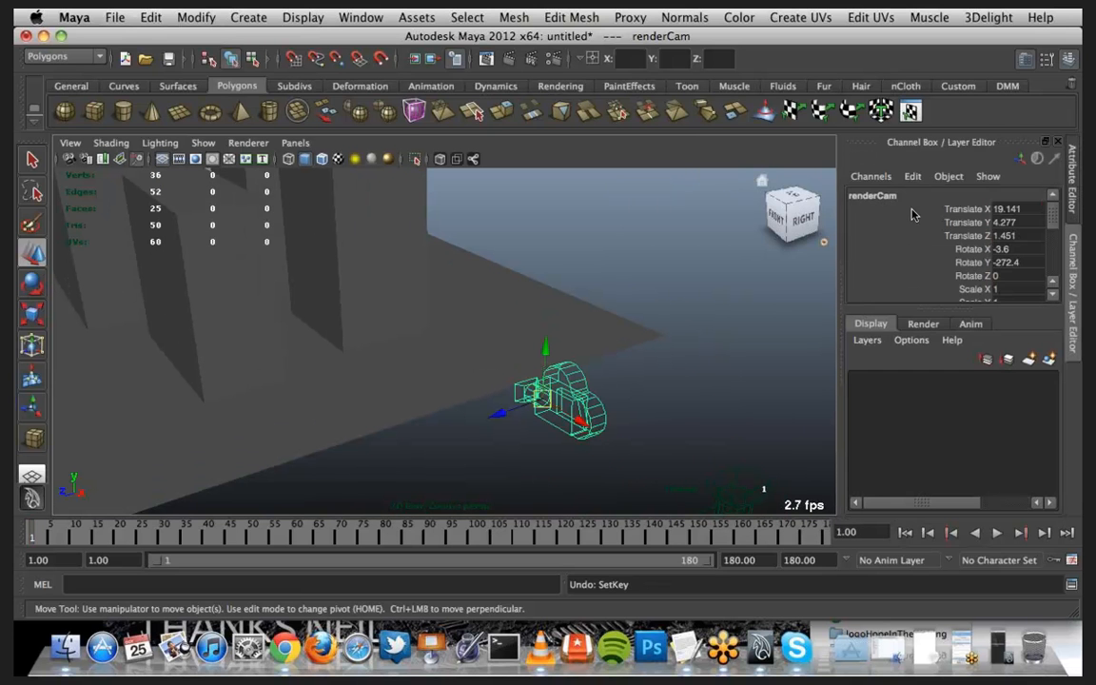
# Step: Key only renderCam's Translate X, Y and Z channels at frame 1
pyautogui.moveTo(910, 211); pyautogui.dragTo(923, 236)
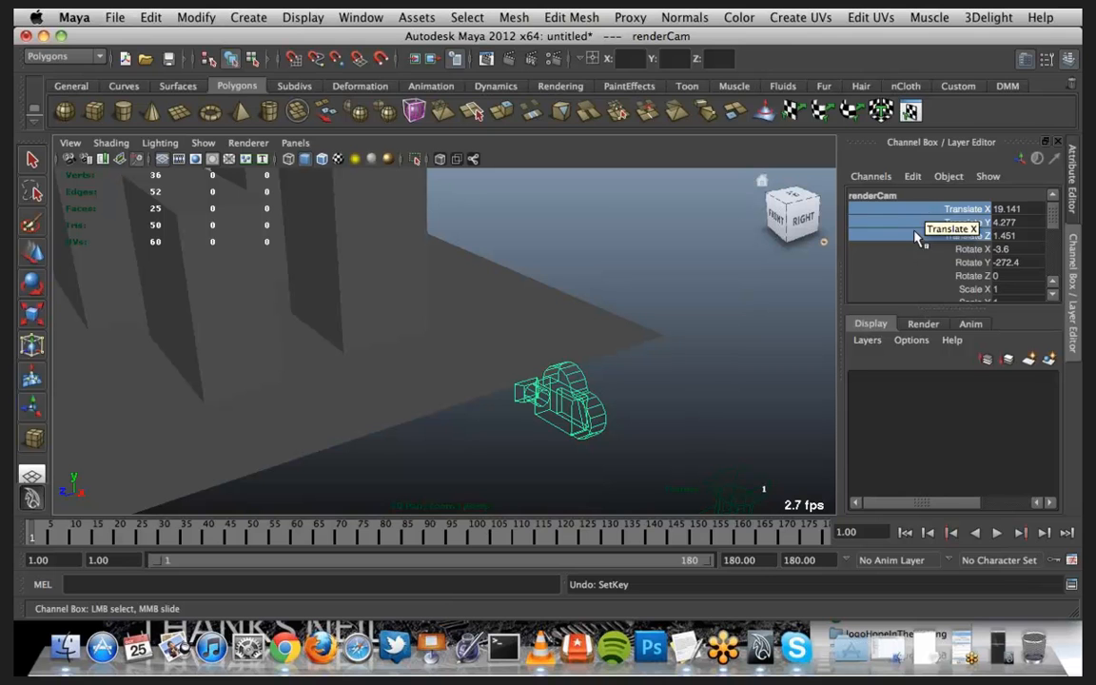
pyautogui.rightClick(916, 242)
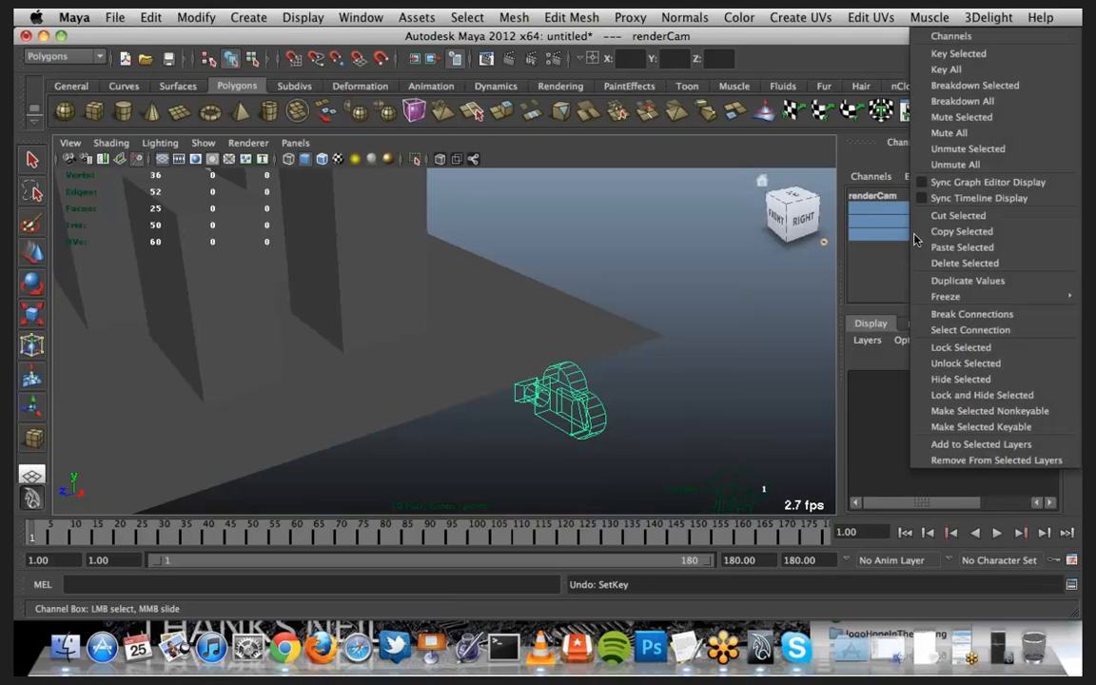
pyautogui.click(958, 54)
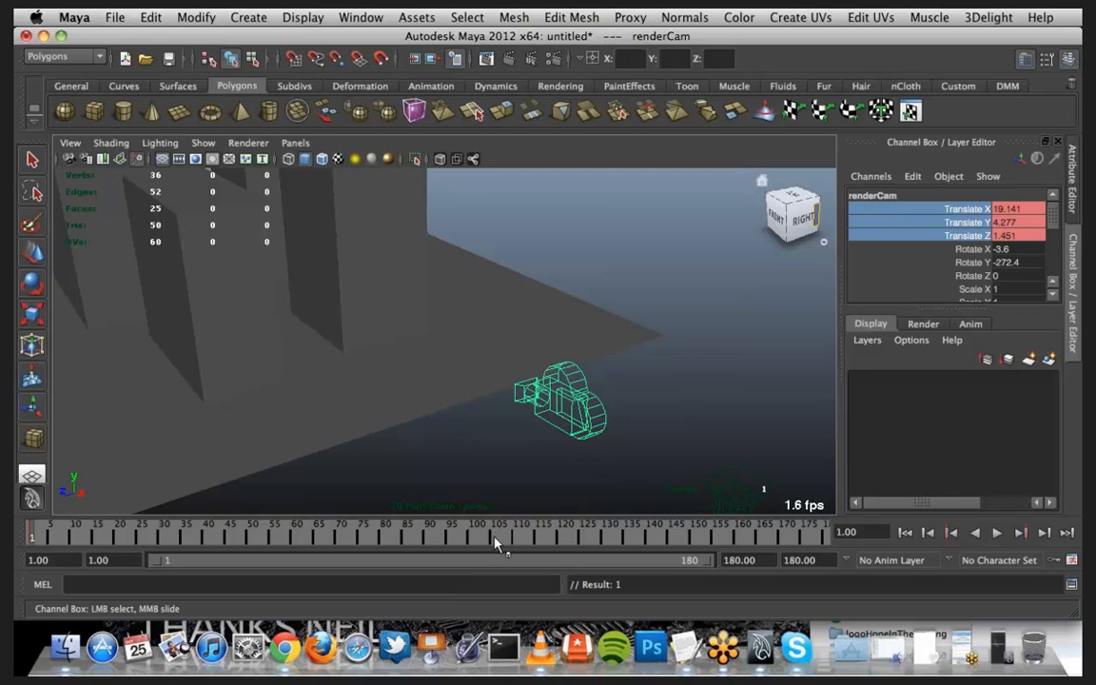
# Step: At frame 90, move renderCam forward between the buildings to about X -10.42 and key its Translate X, Y and Z
pyautogui.click(427, 540)
pyautogui.press('w')
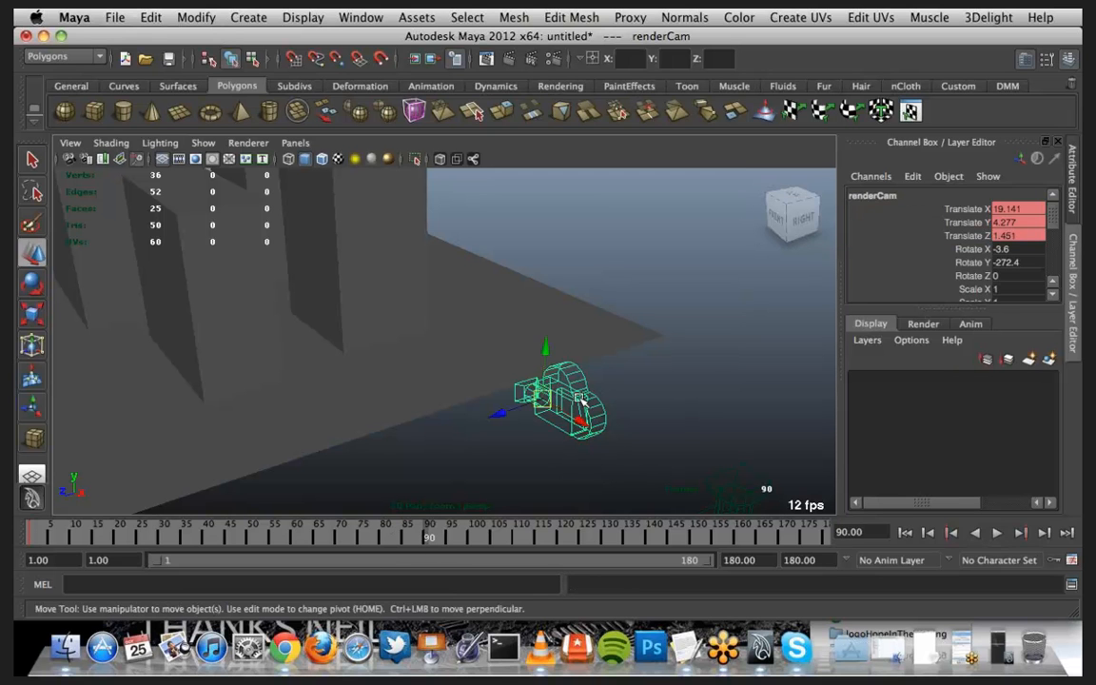
pyautogui.moveTo(533, 389); pyautogui.dragTo(269, 416)
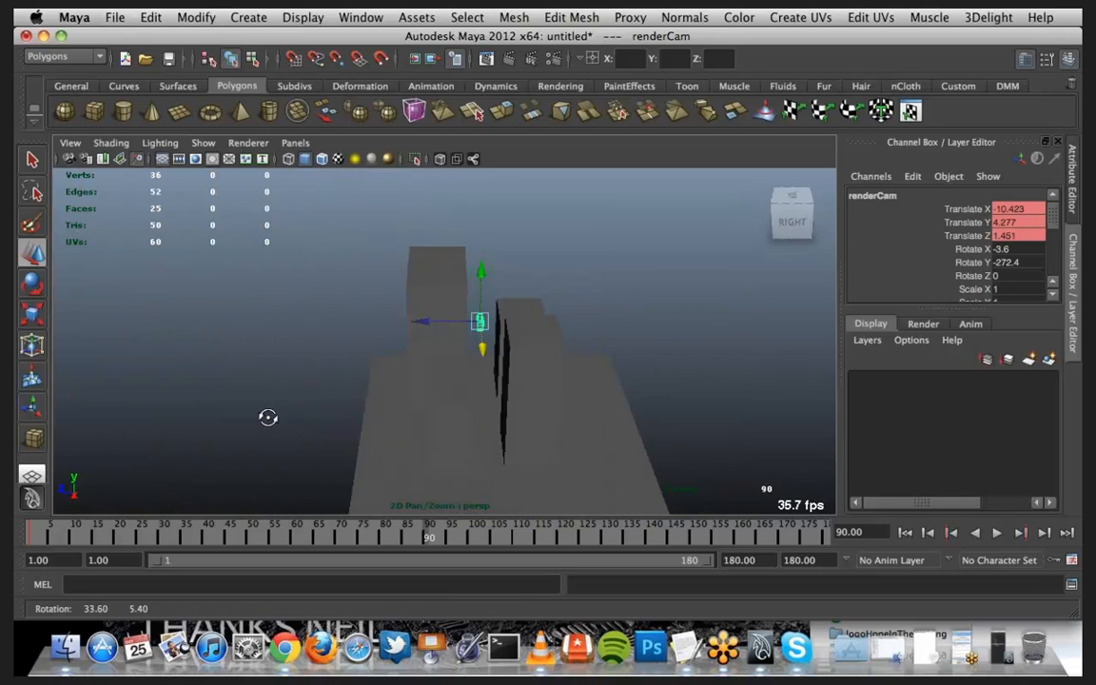
pyautogui.moveTo(932, 208); pyautogui.dragTo(931, 238)
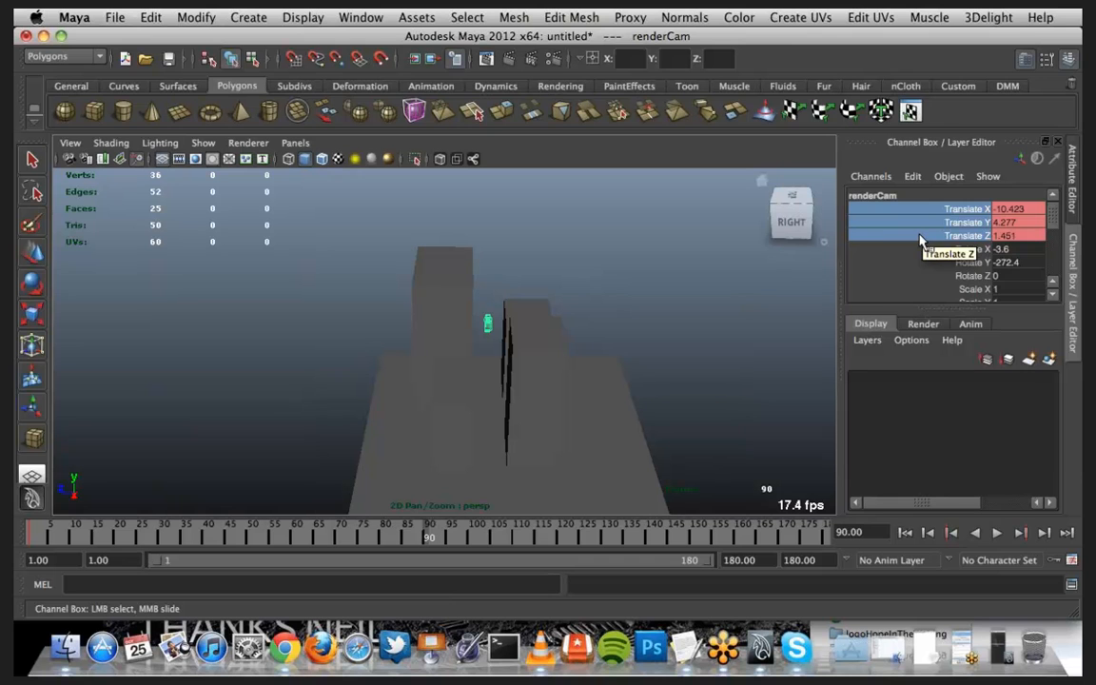
pyautogui.rightClick(921, 241)
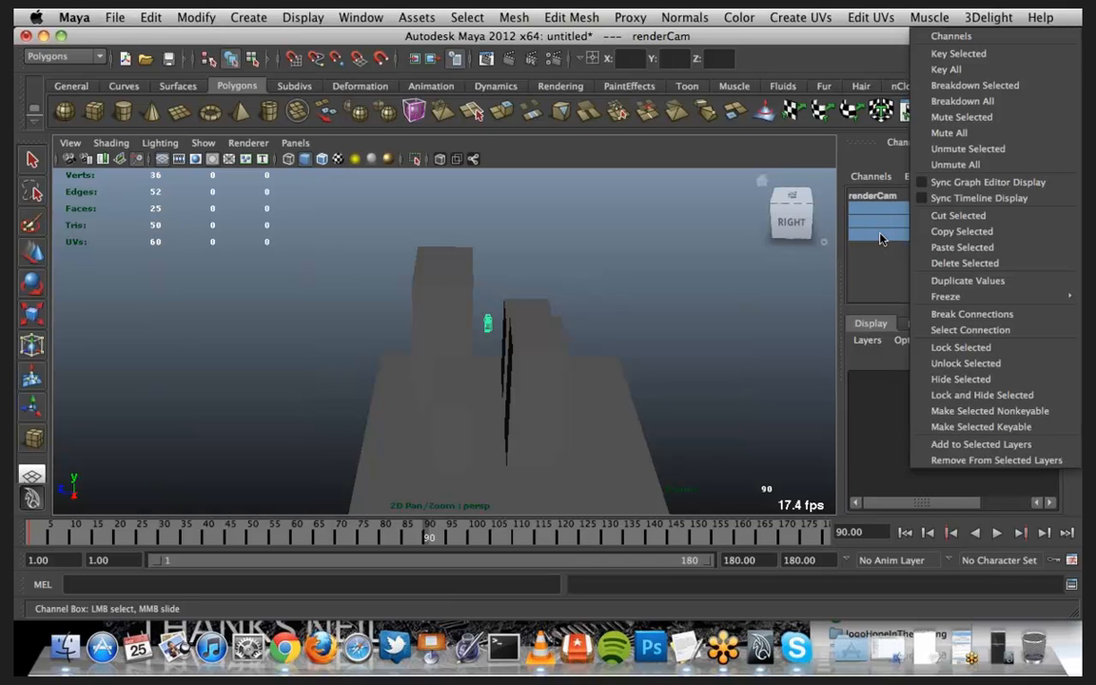
pyautogui.click(949, 54)
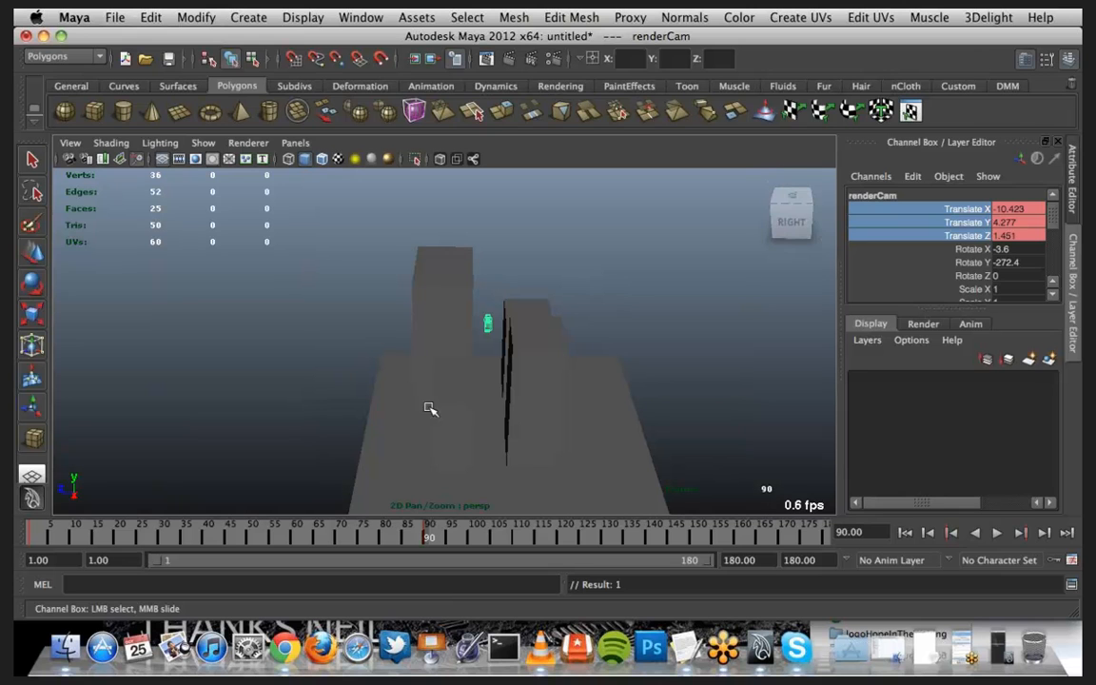
# Step: Look through renderCam and return to the first frame of the animation
pyautogui.click(293, 143)
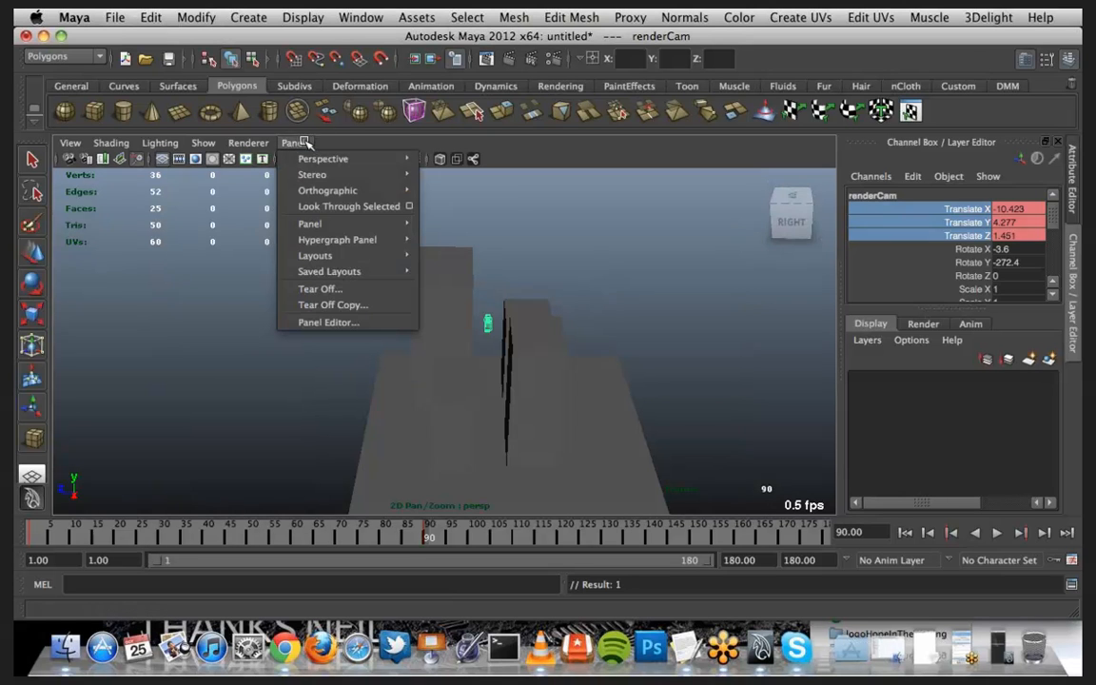
pyautogui.moveTo(359, 159)
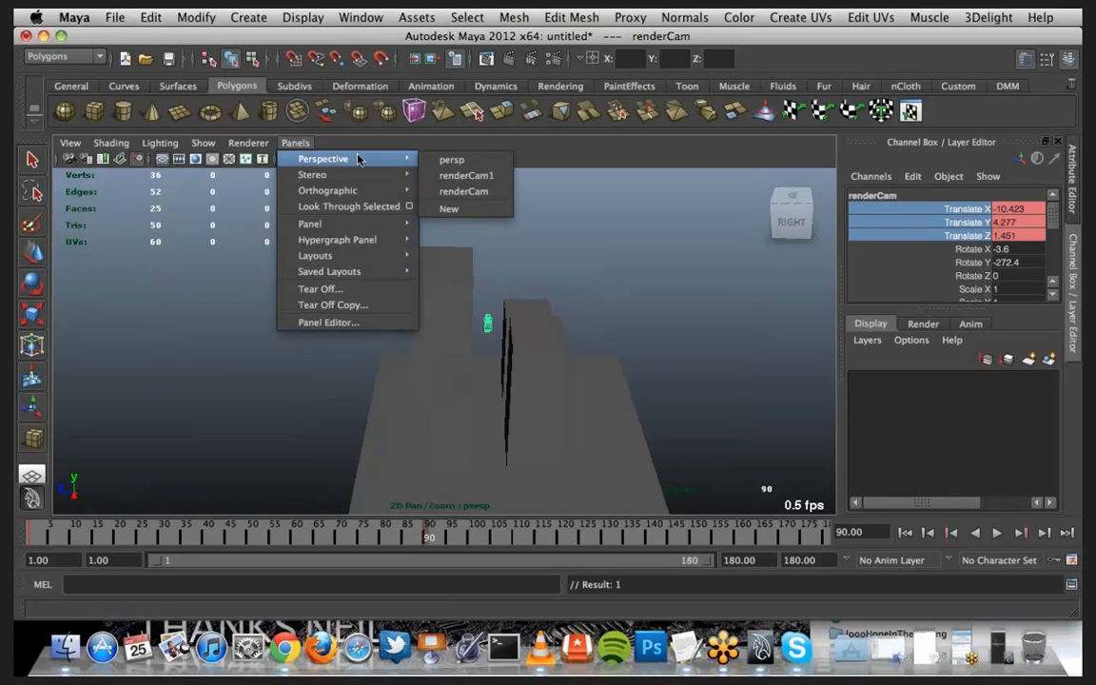
pyautogui.click(466, 192)
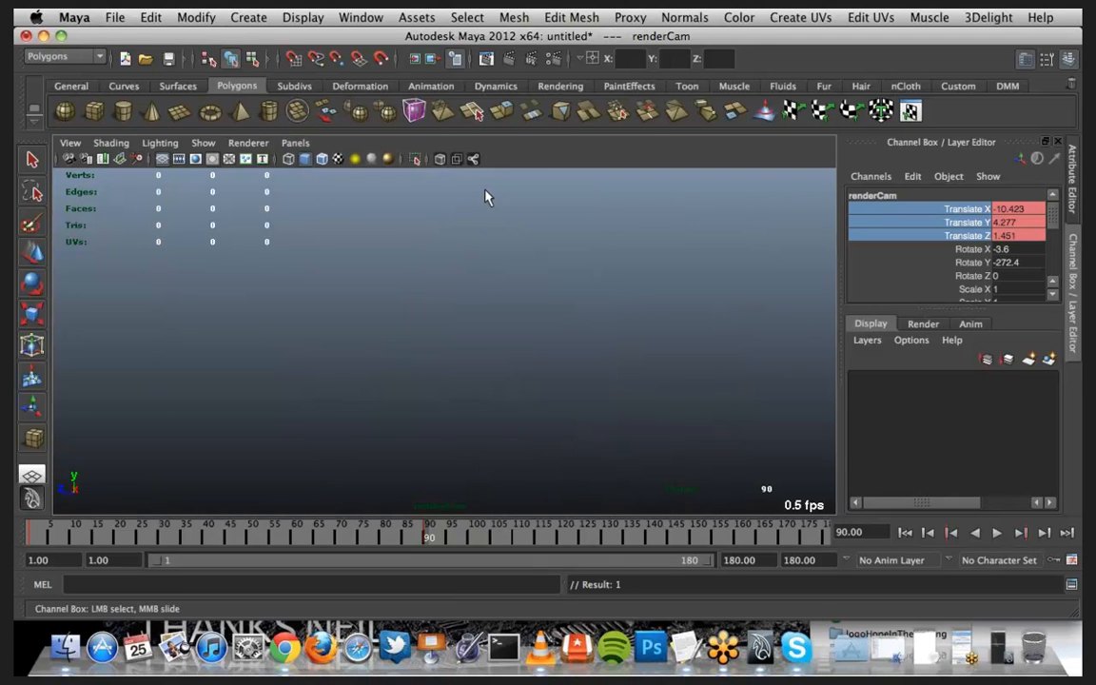
pyautogui.click(907, 534)
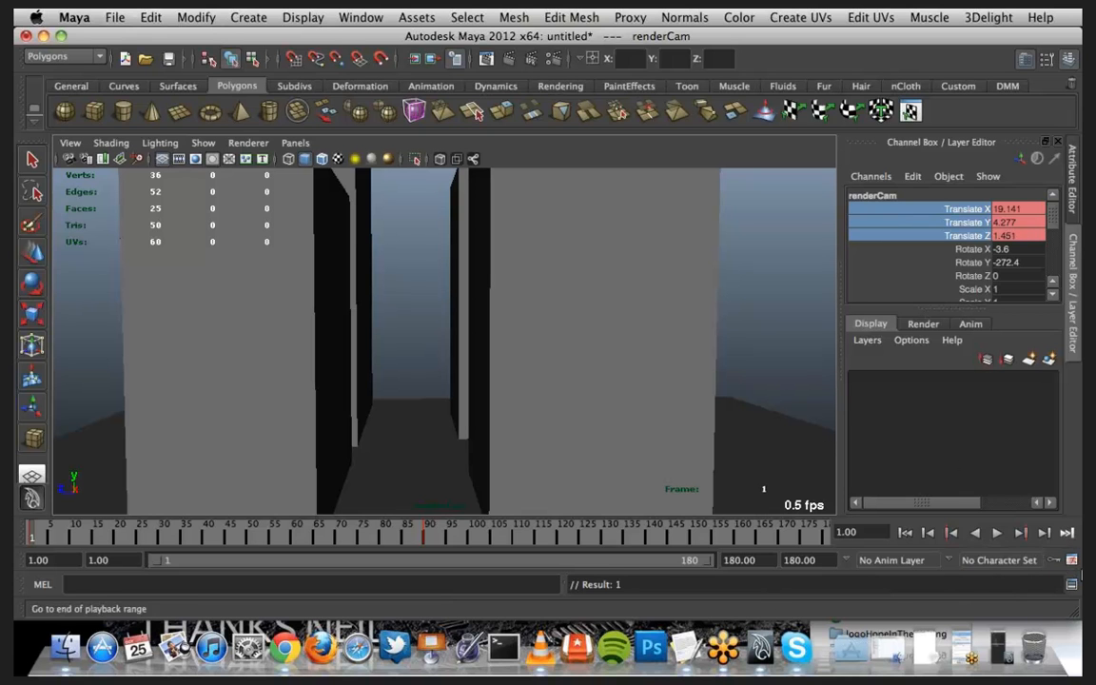
# Step: Check the playback speed options in the animation preferences, choose Real-time [24 fps] and save
pyautogui.click(1072, 561)
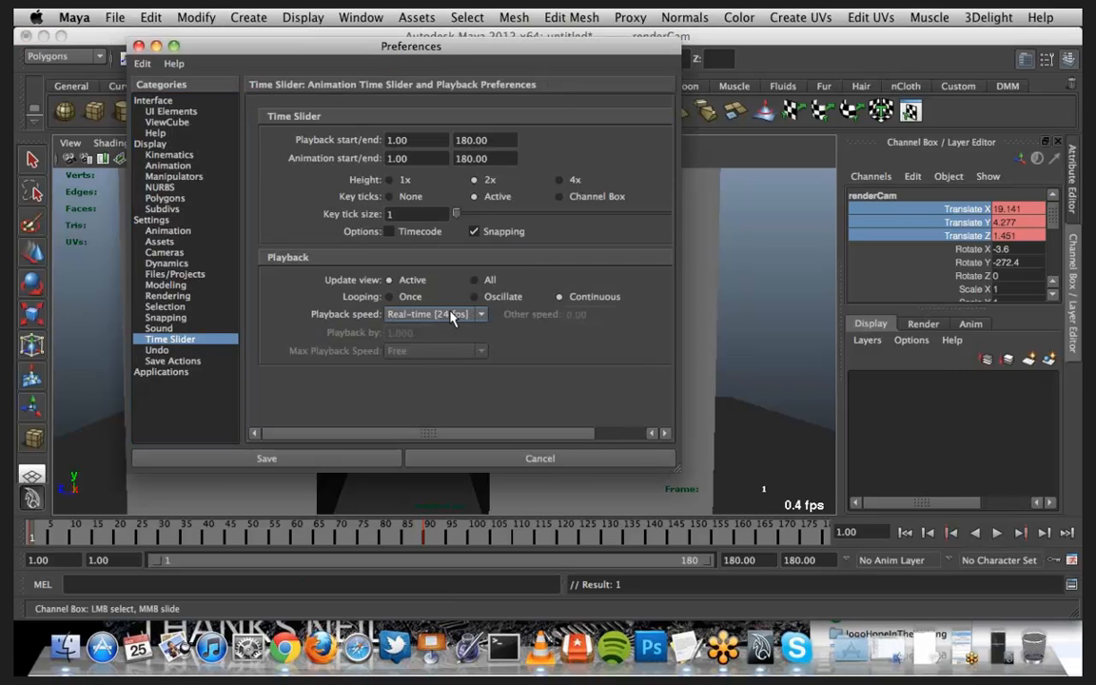
pyautogui.click(474, 316)
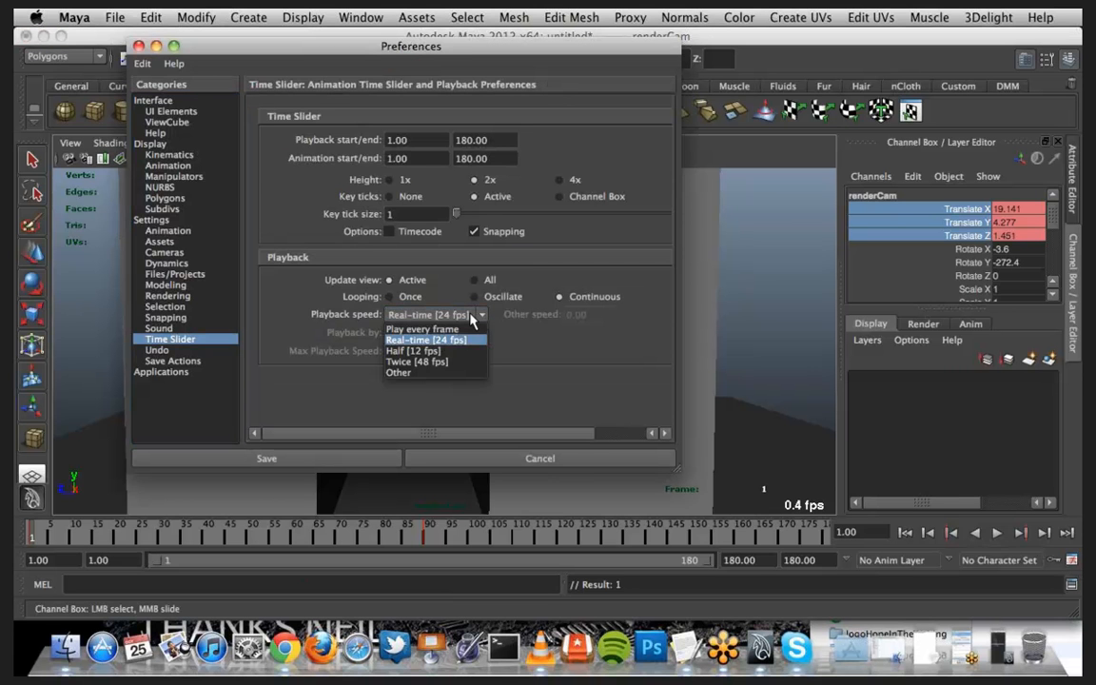
pyautogui.click(548, 363)
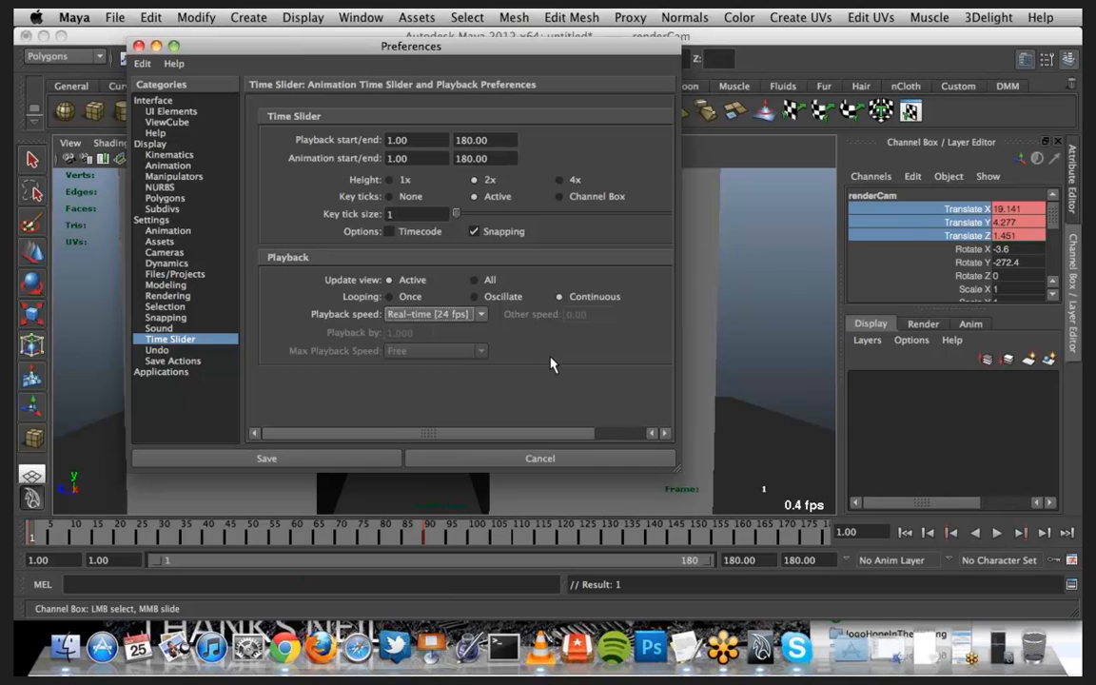
pyautogui.click(482, 318)
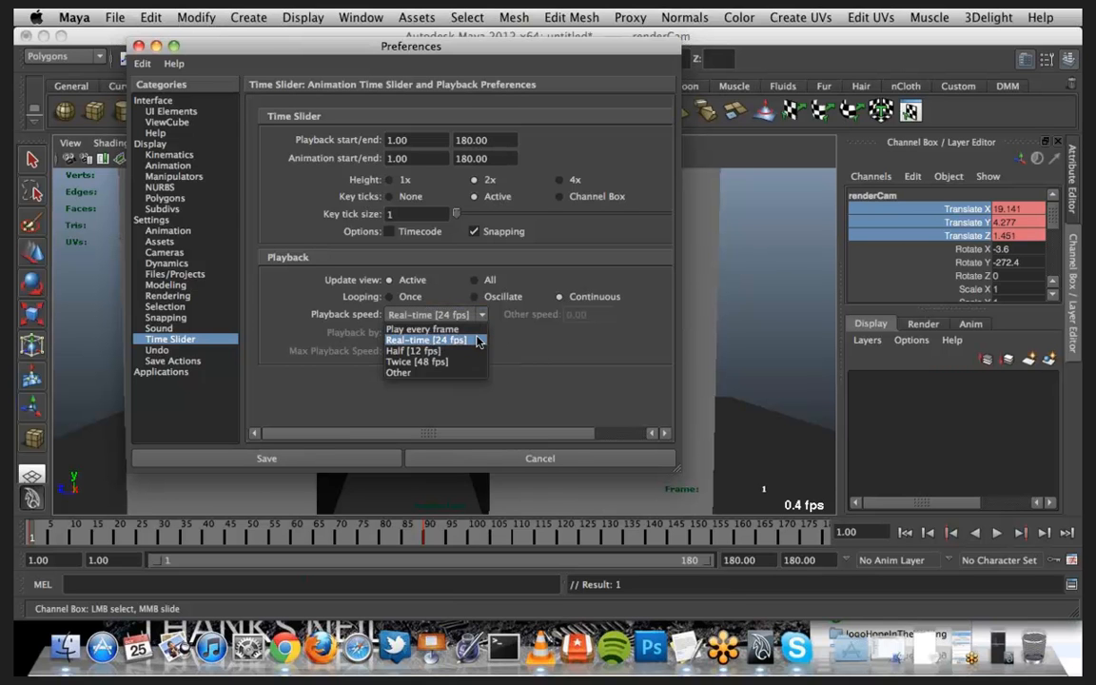
pyautogui.click(479, 340)
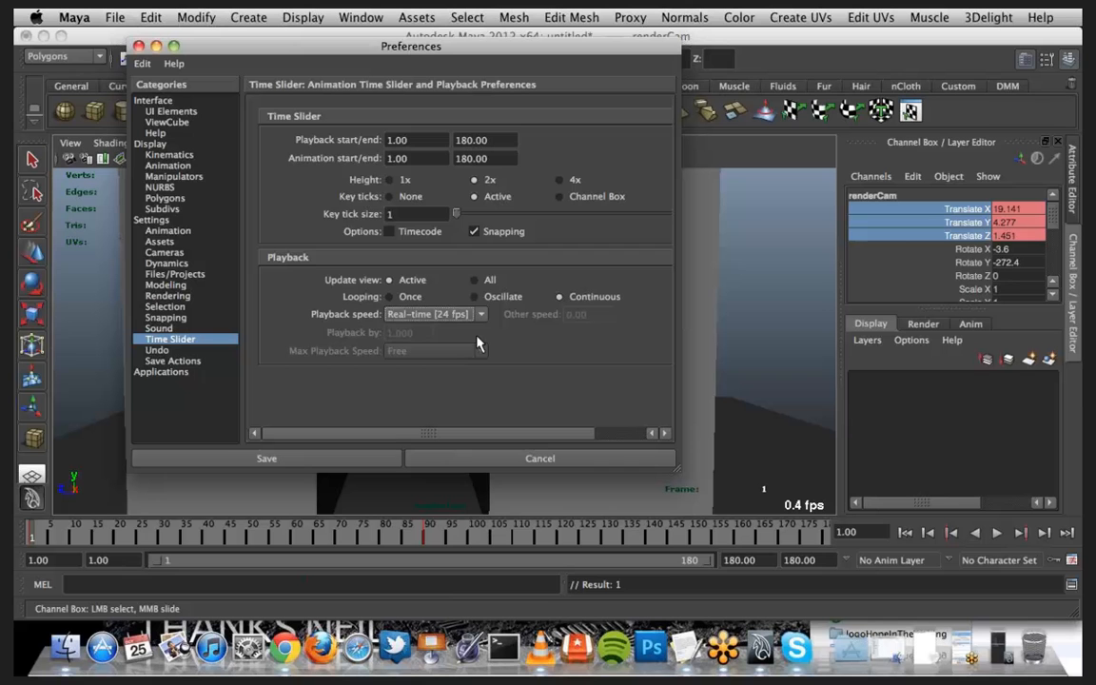
pyautogui.click(361, 460)
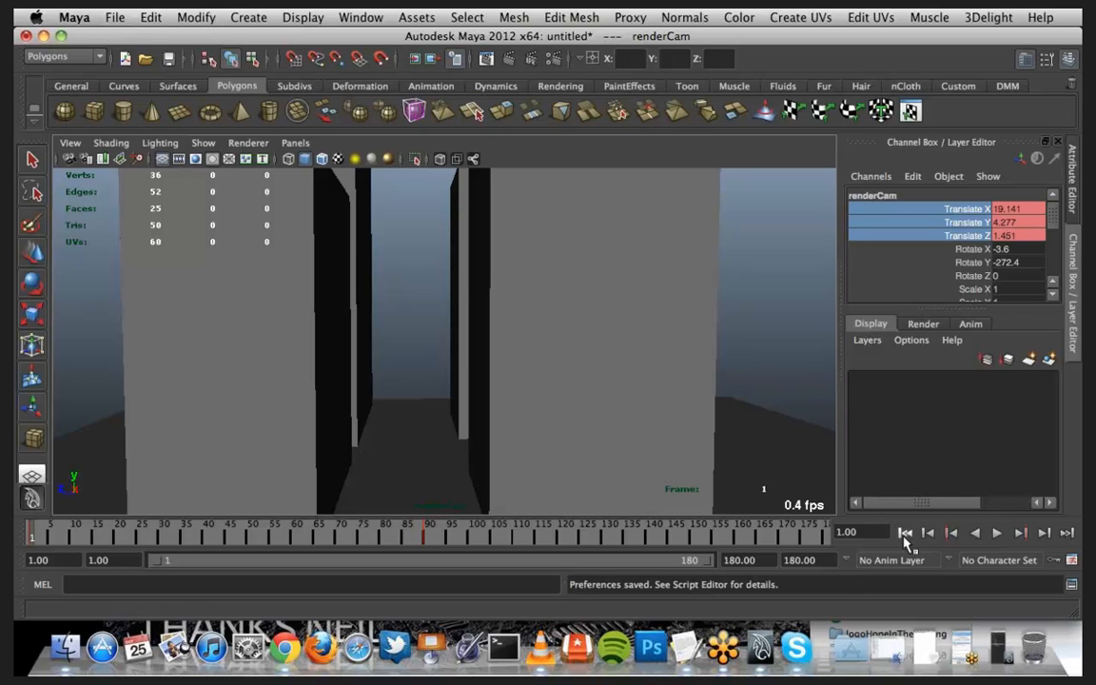
# Step: Play renderCam's animated move through the alley twice and rewind to frame 1
pyautogui.click(997, 534)
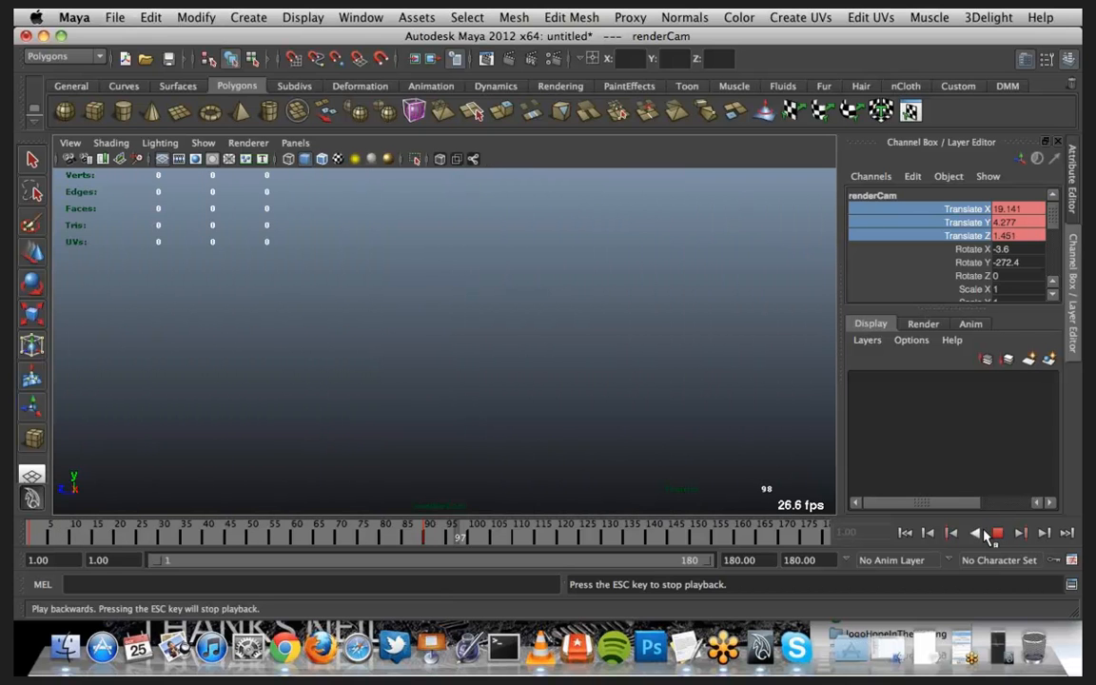
pyautogui.click(998, 534)
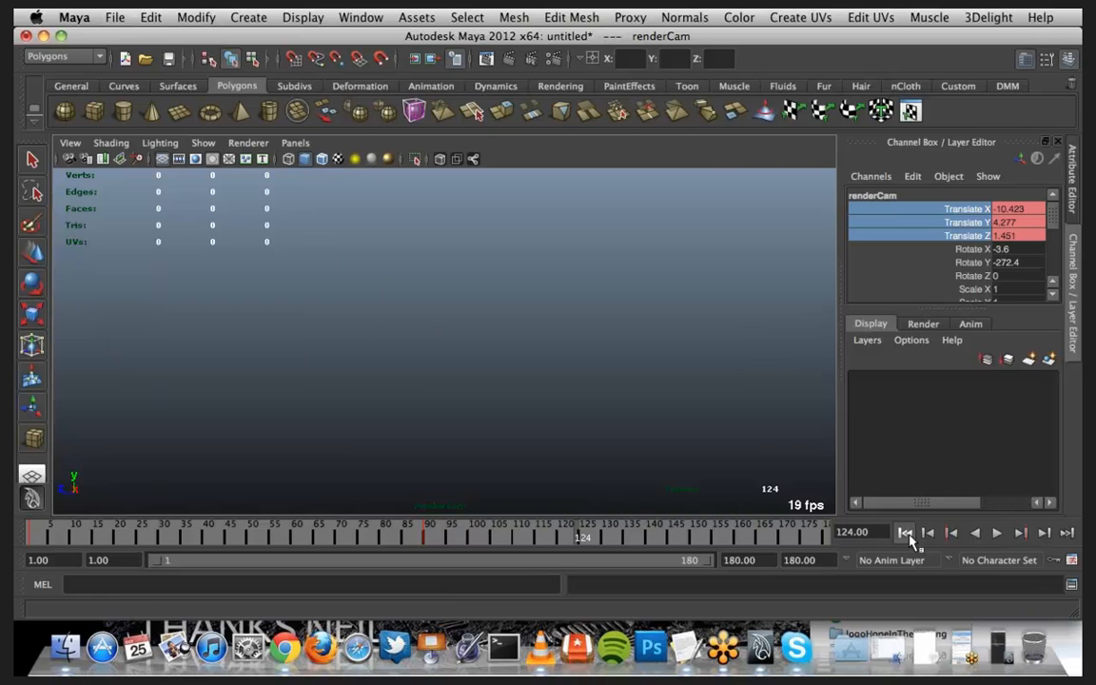
pyautogui.click(905, 534)
pyautogui.click(997, 534)
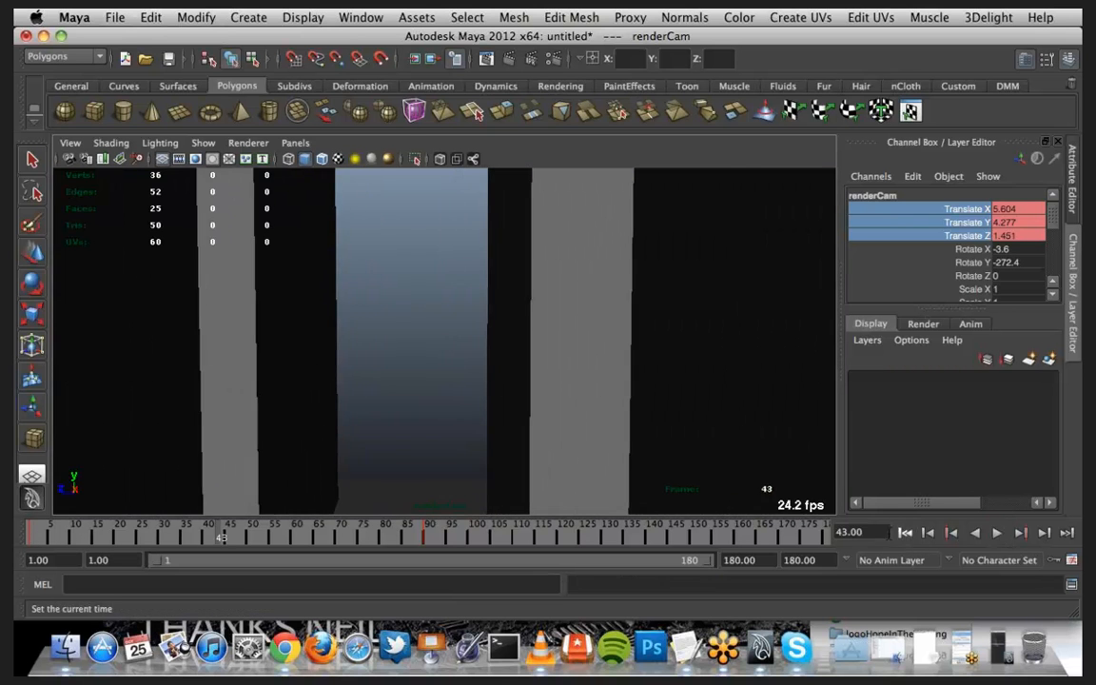
pyautogui.click(998, 534)
pyautogui.click(905, 534)
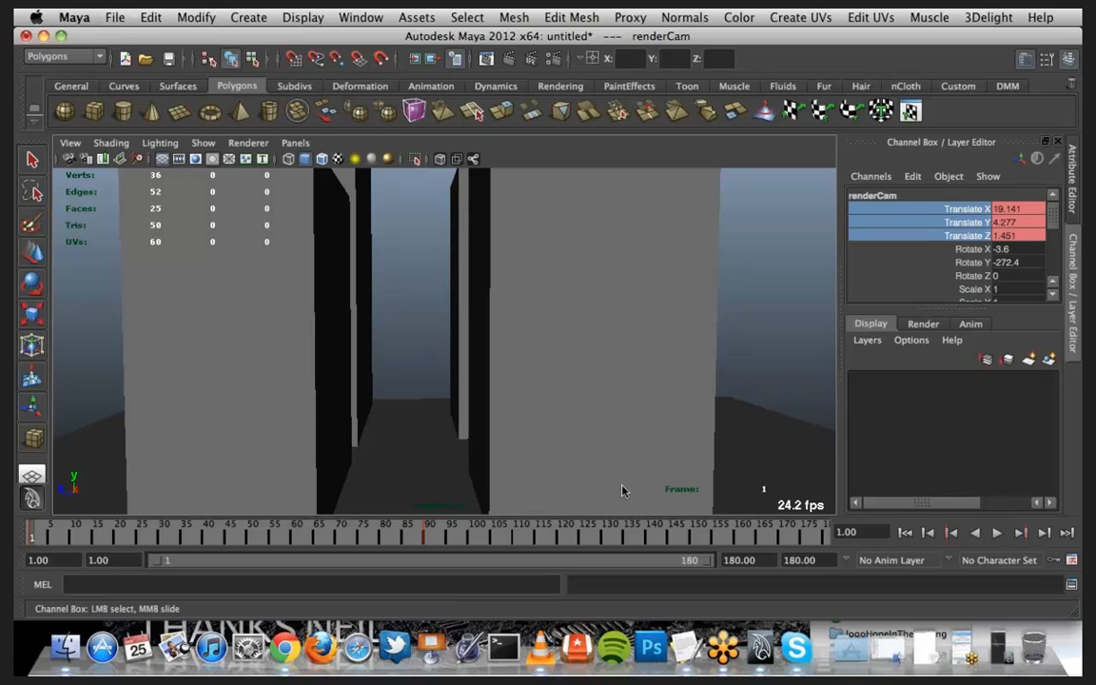
# Step: Move renderCam's ending keys from frame 90 to frame 129 on the timeline
pyautogui.keyDown('shift'); pyautogui.moveTo(419, 544); pyautogui.dragTo(436, 541); pyautogui.keyUp('shift')
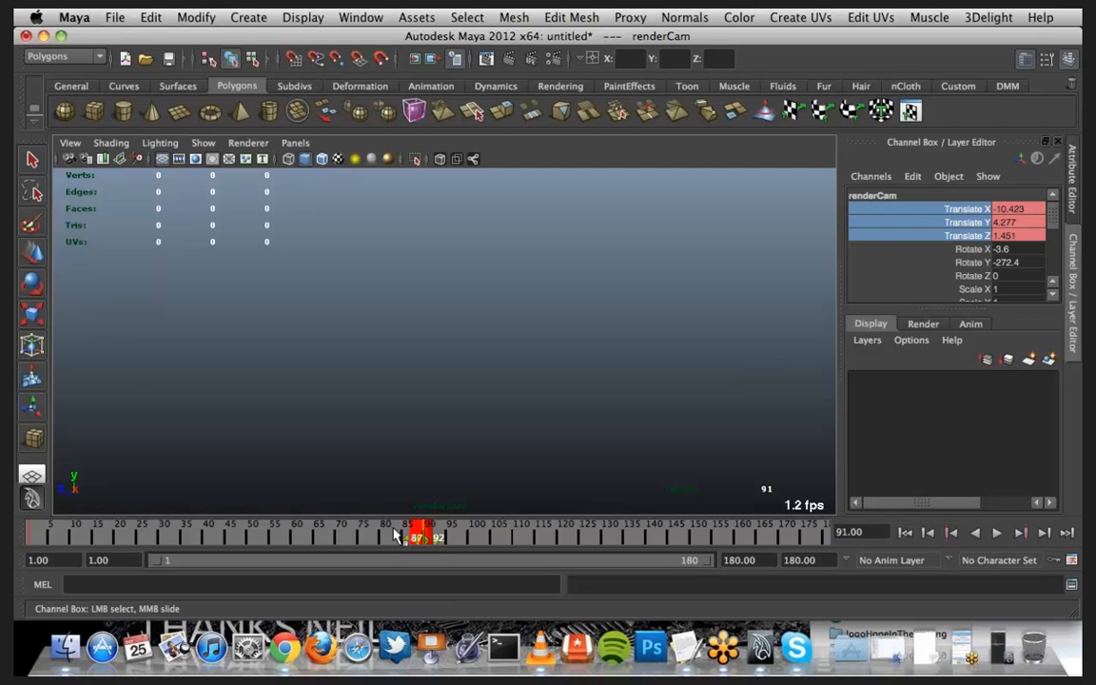
pyautogui.click(396, 532)
pyautogui.click(470, 531)
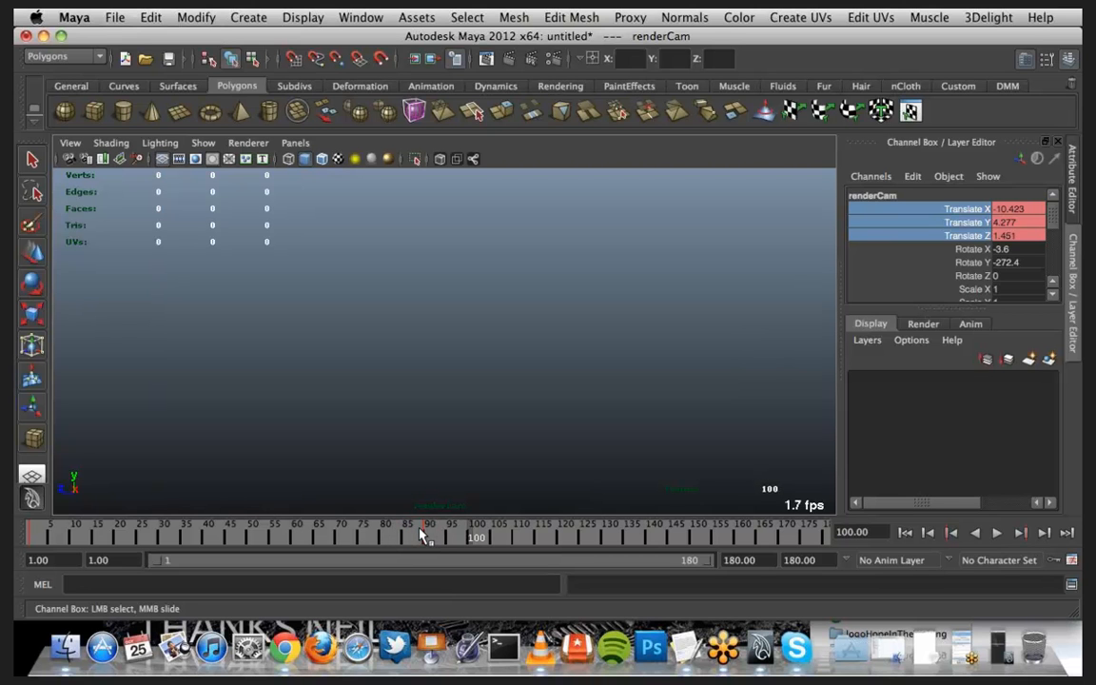
pyautogui.click(423, 534)
pyautogui.hotkey('alt', 'v')
pyautogui.hotkey('alt', 'v')
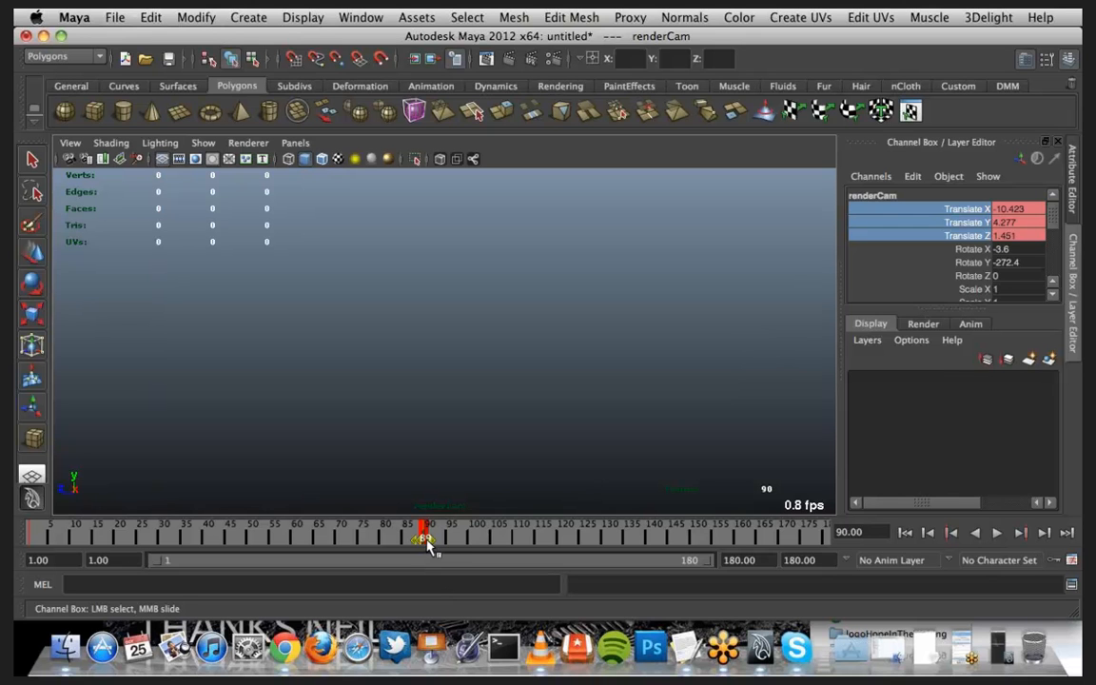
pyautogui.hotkey('alt', 'v')
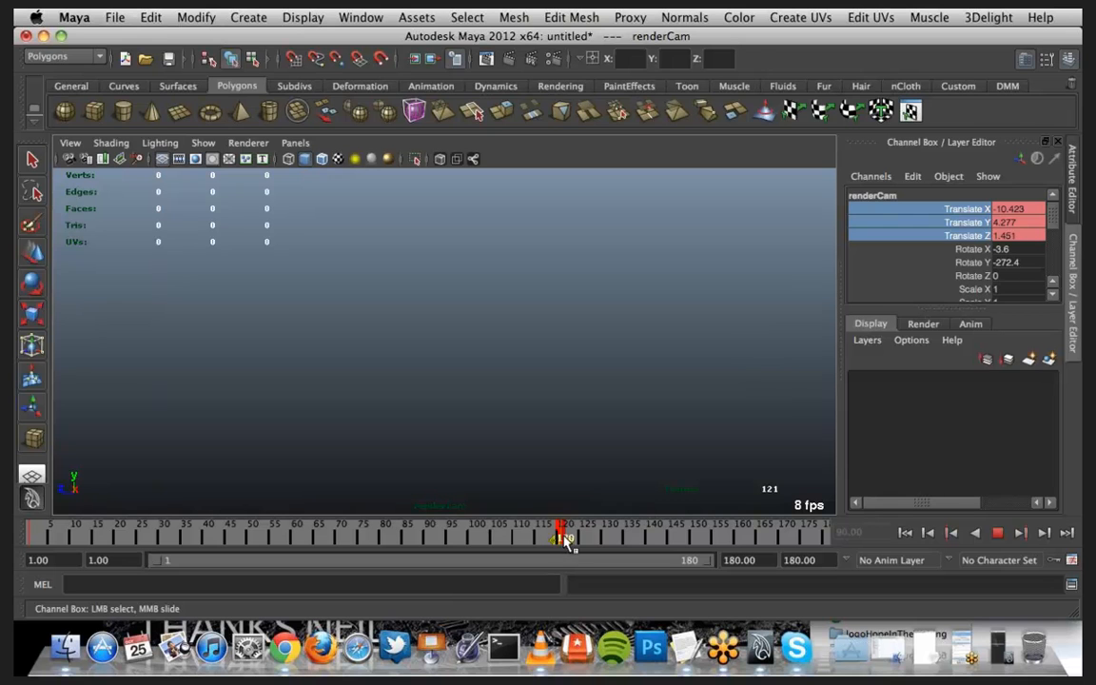
pyautogui.moveTo(607, 550); pyautogui.dragTo(603, 549)
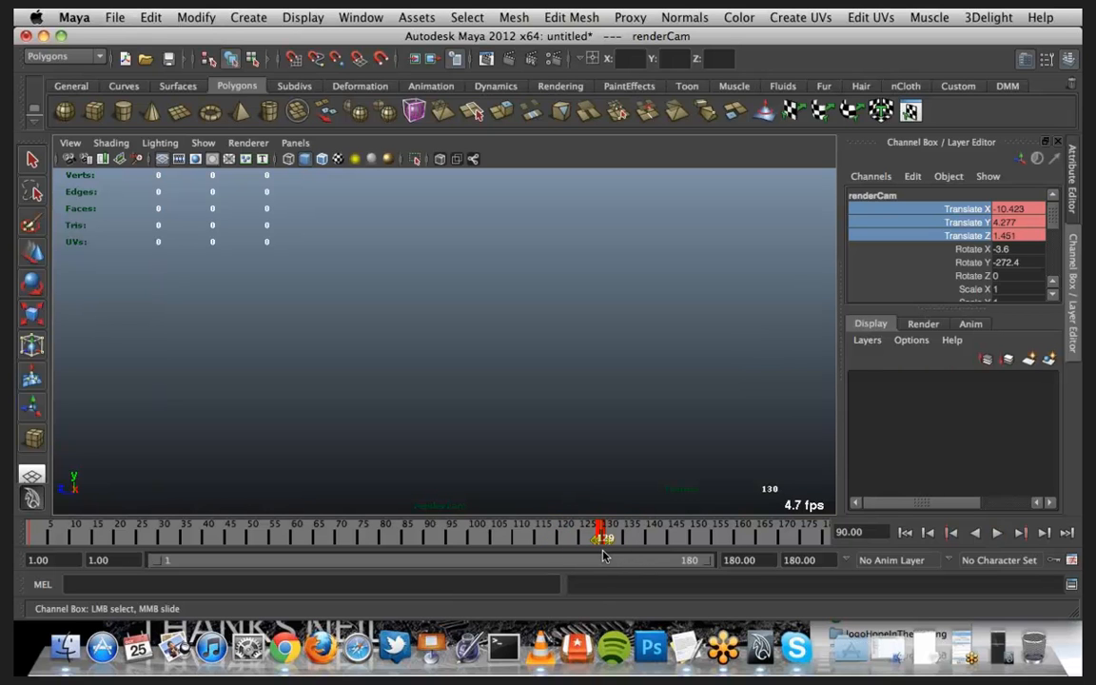
# Step: Play renderCam's retimed move from frame 1, stop it and rewind to the start
pyautogui.click(905, 533)
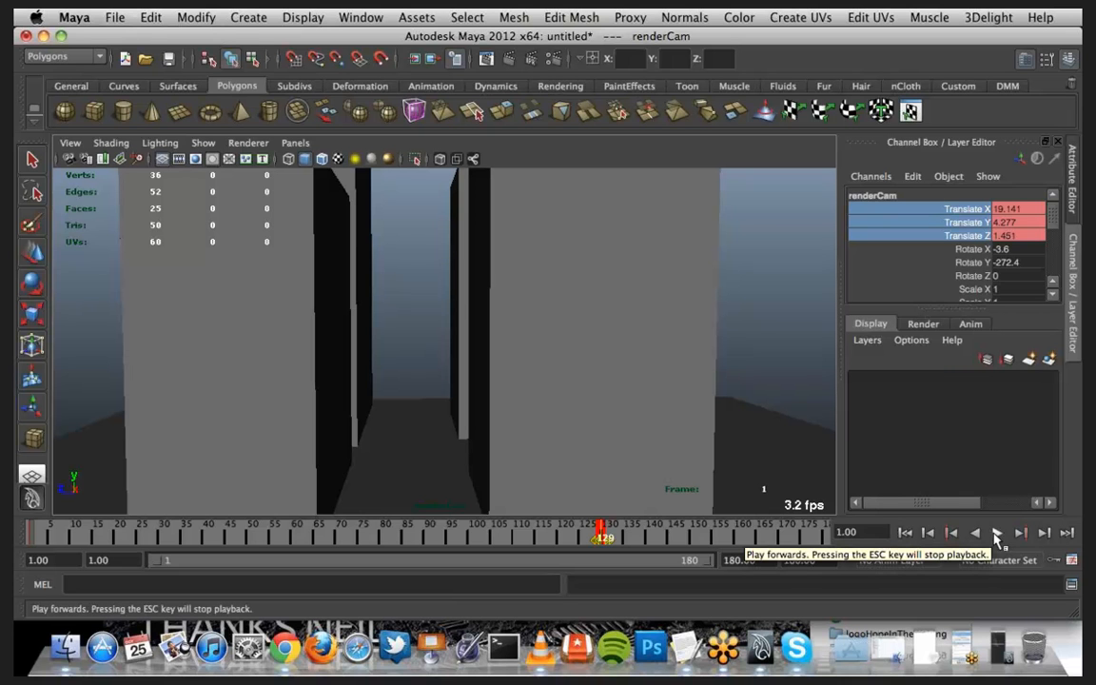
pyautogui.click(996, 535)
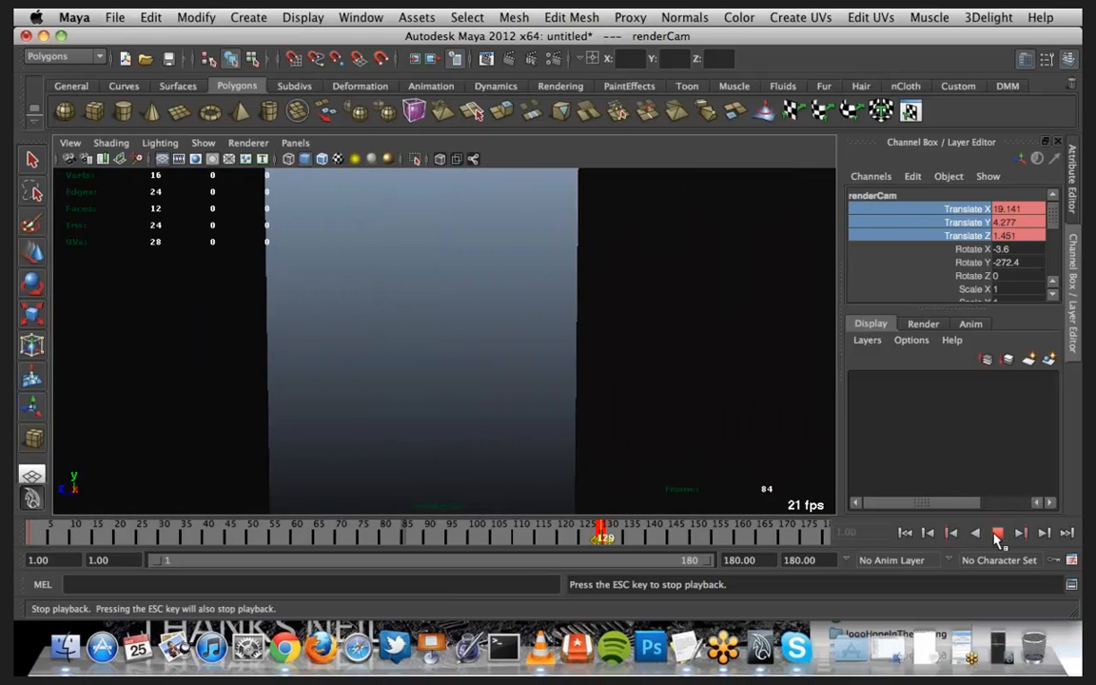
pyautogui.click(996, 535)
pyautogui.click(905, 535)
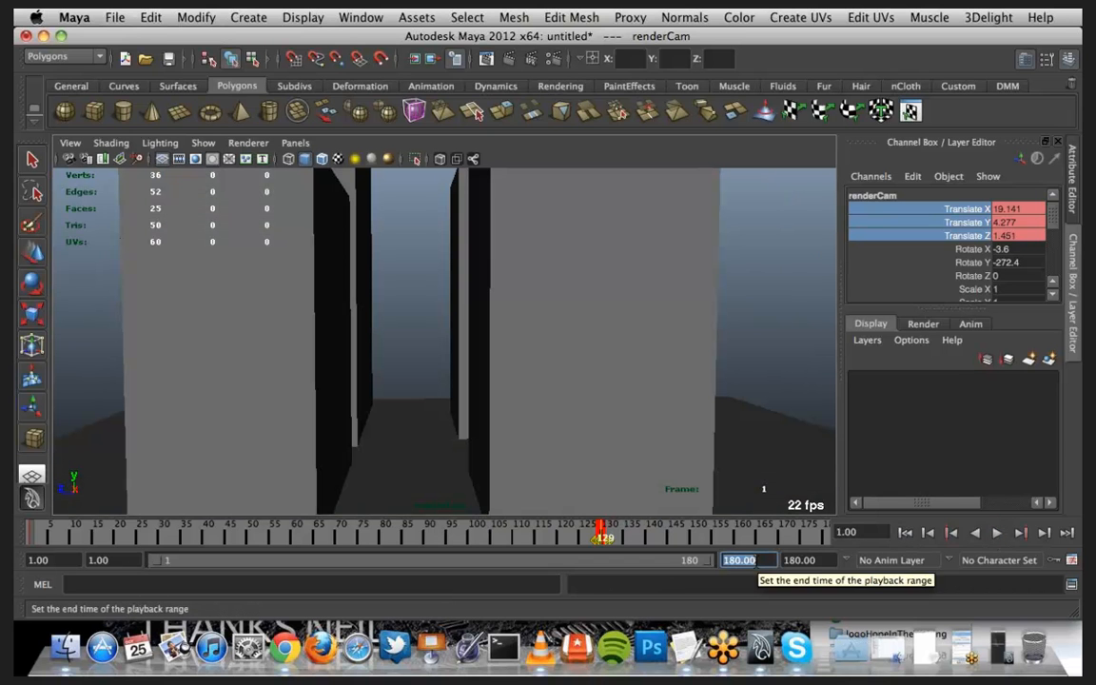
# Step: Set the playback end time to 300 and move renderCam's ending keys to the end of the timeline
pyautogui.write('300')
pyautogui.press('Return')
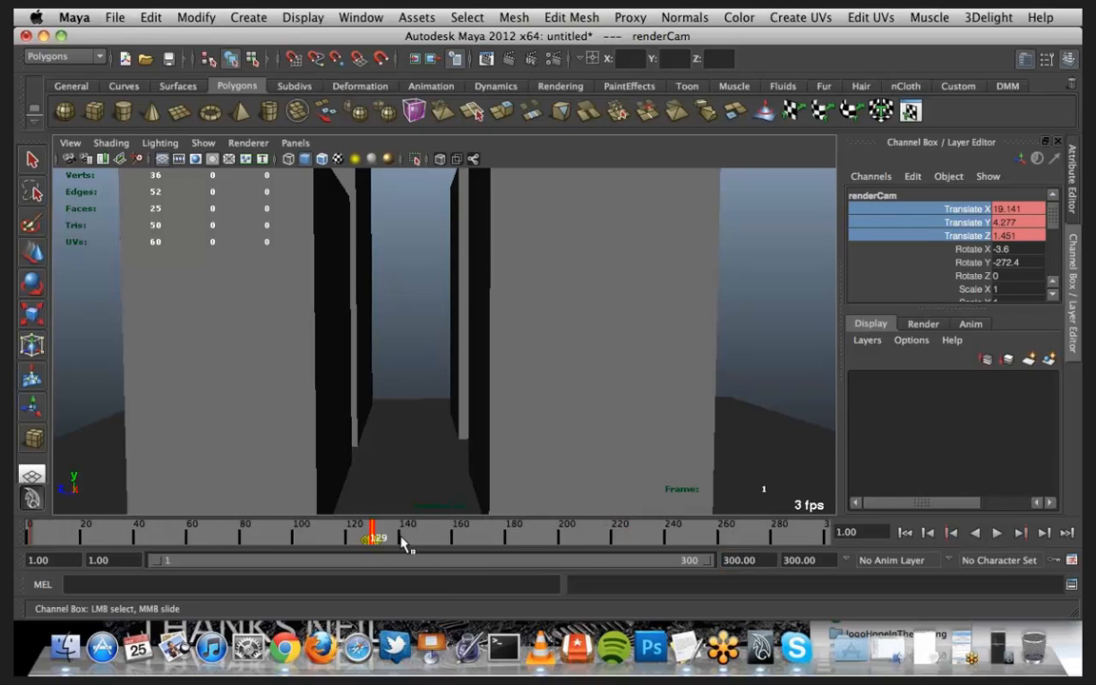
pyautogui.moveTo(378, 540); pyautogui.dragTo(822, 538)
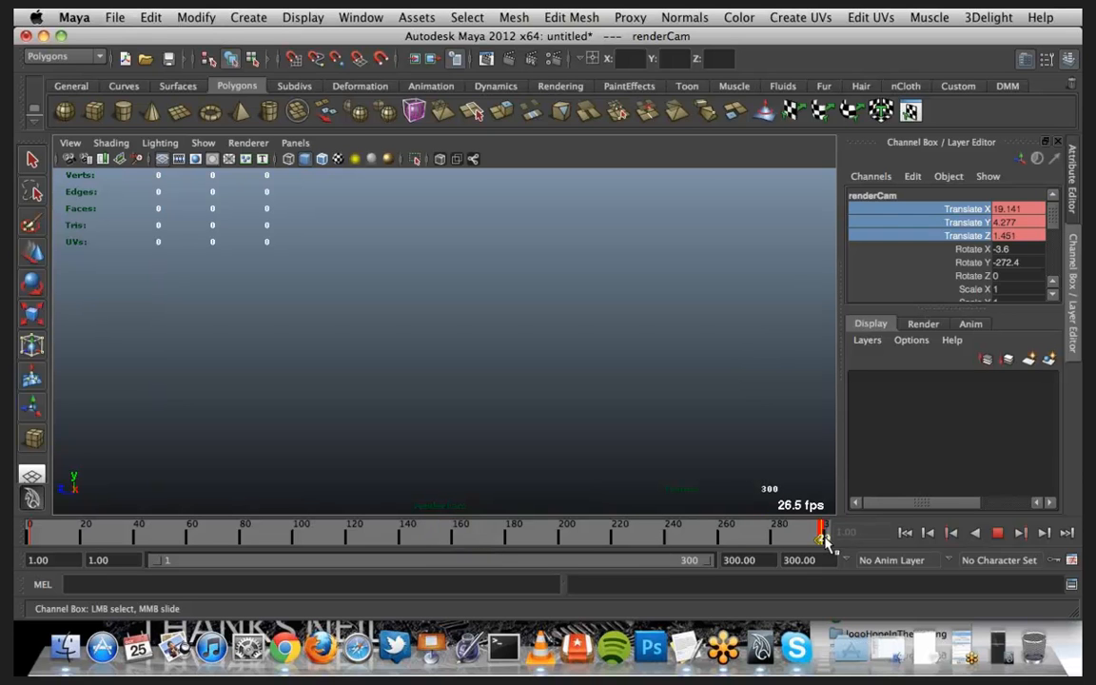
# Step: Play the slowed renderCam move from frame 1 twice and rewind to the start
pyautogui.click(907, 536)
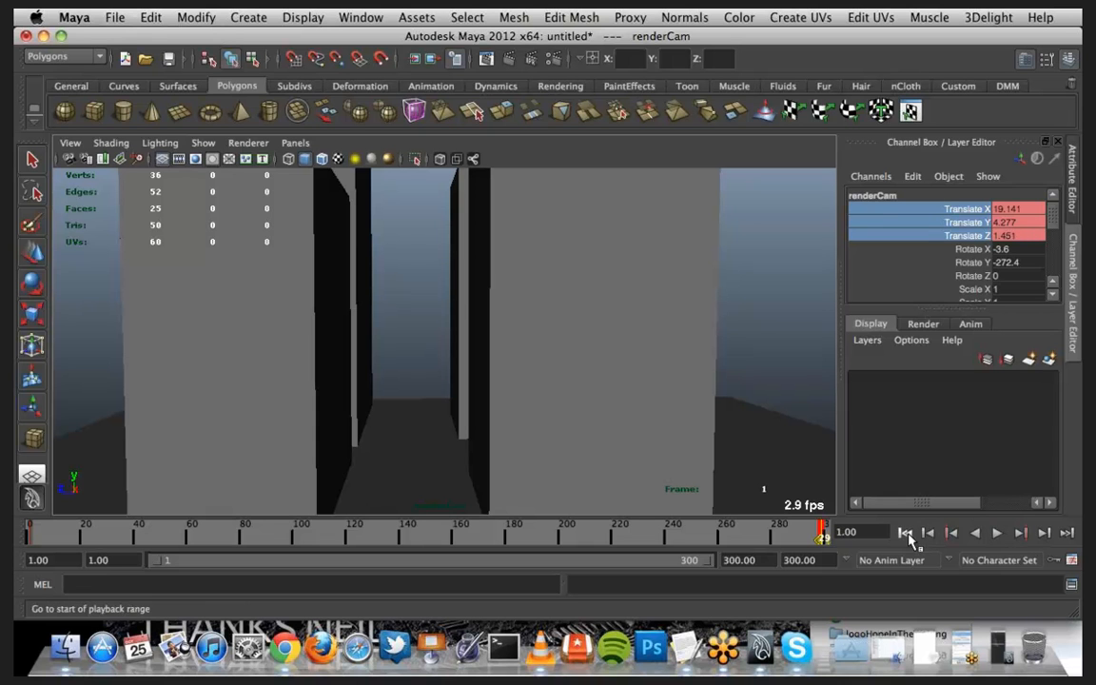
pyautogui.click(997, 534)
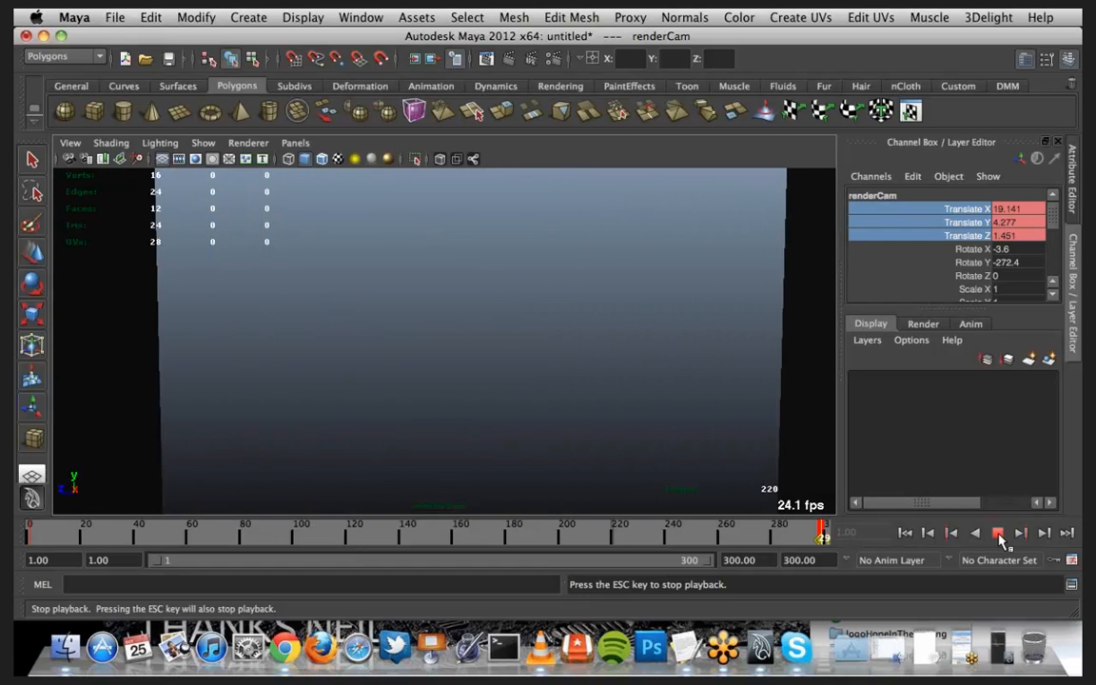
pyautogui.click(906, 535)
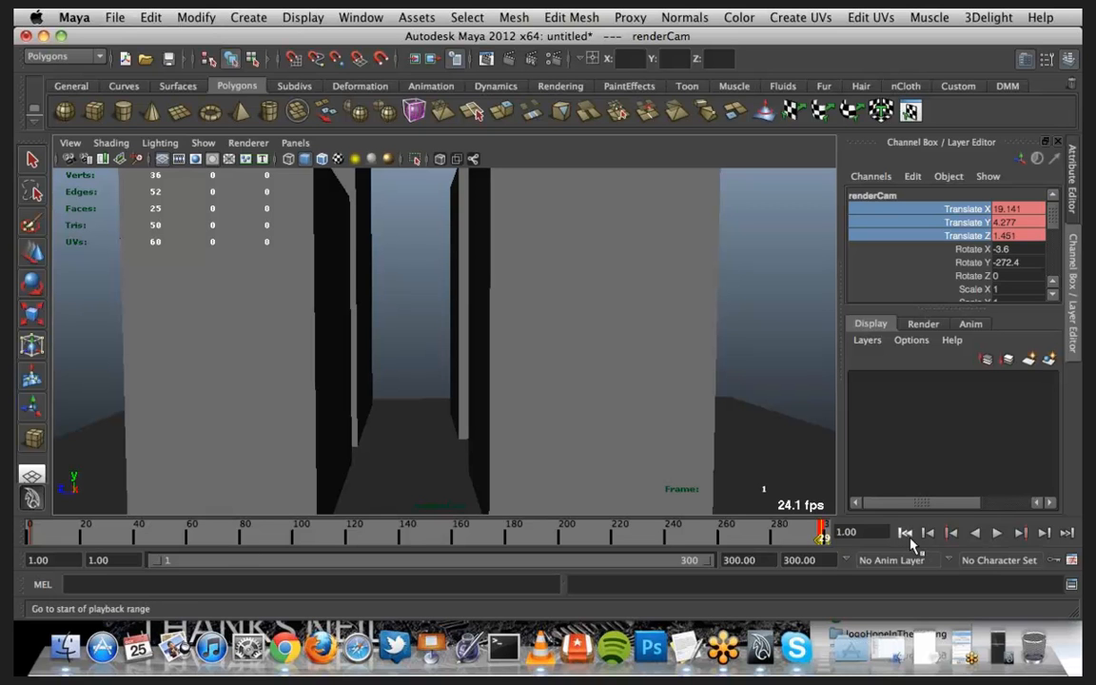
pyautogui.click(999, 533)
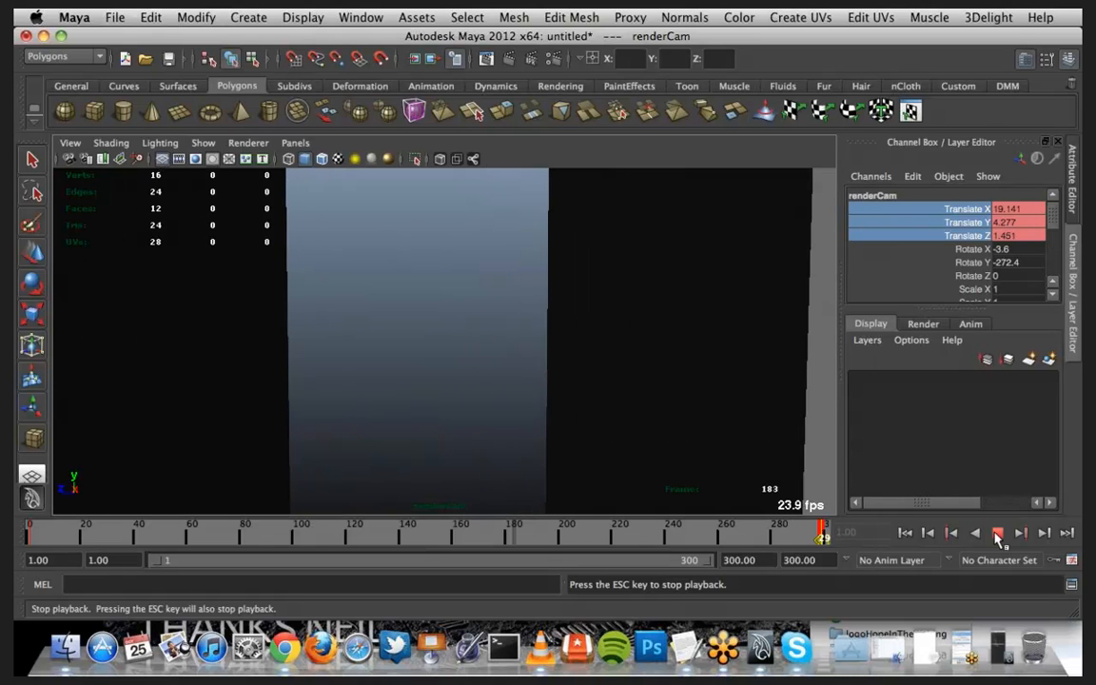
pyautogui.click(997, 535)
pyautogui.click(928, 536)
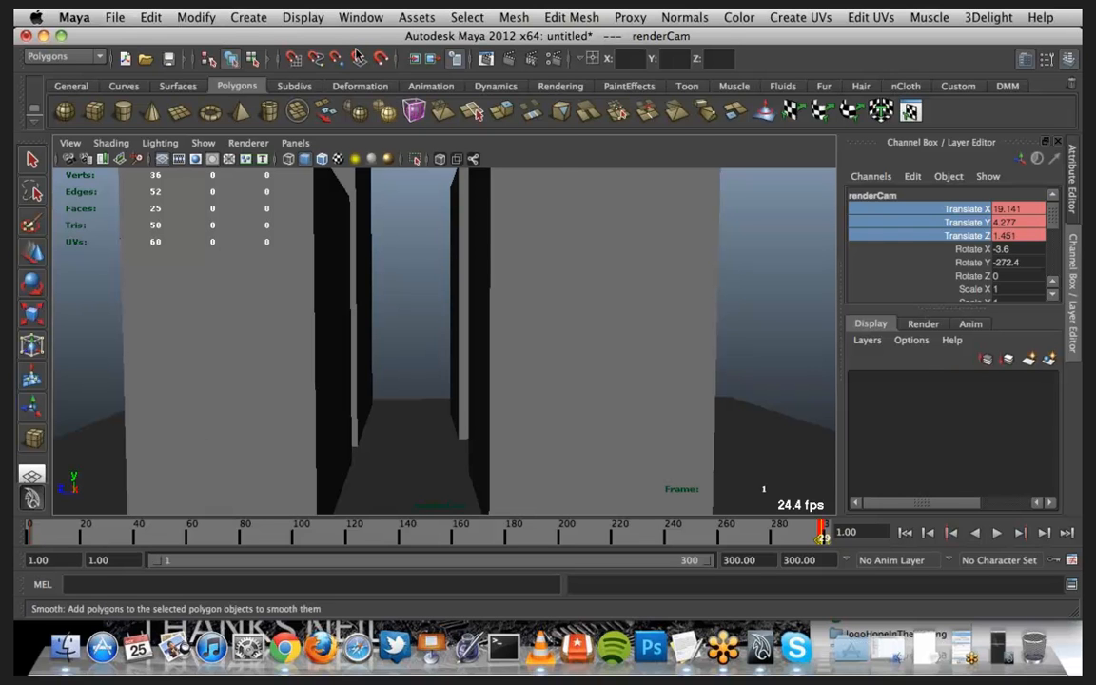
pyautogui.click(362, 16)
pyautogui.moveTo(376, 46)
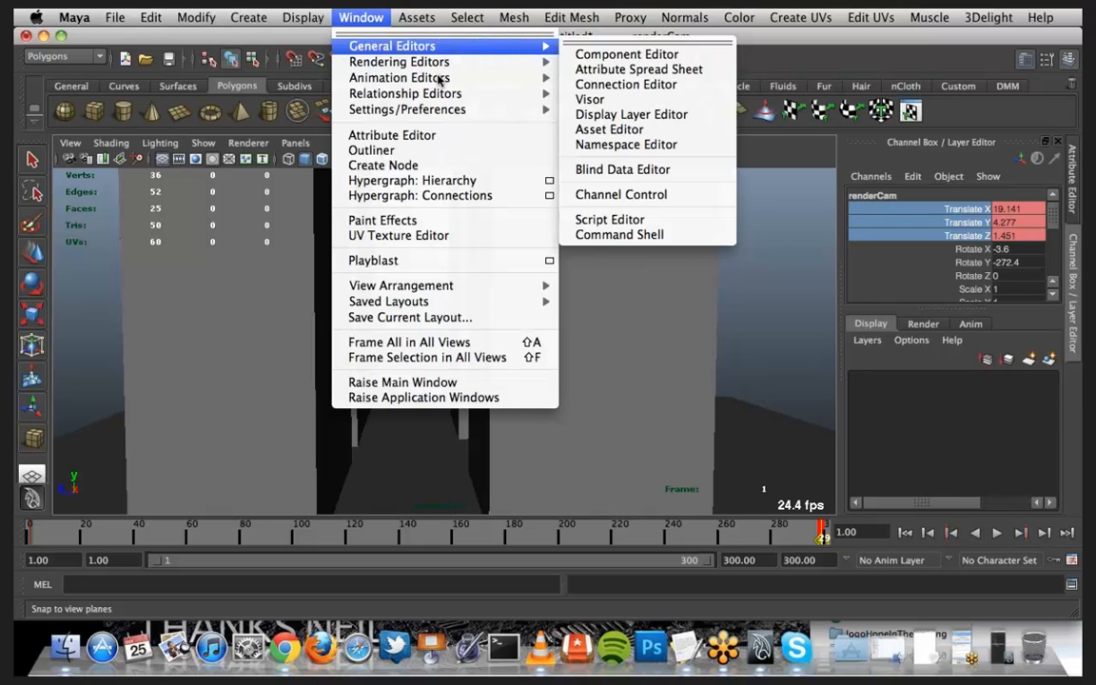
pyautogui.moveTo(501, 76)
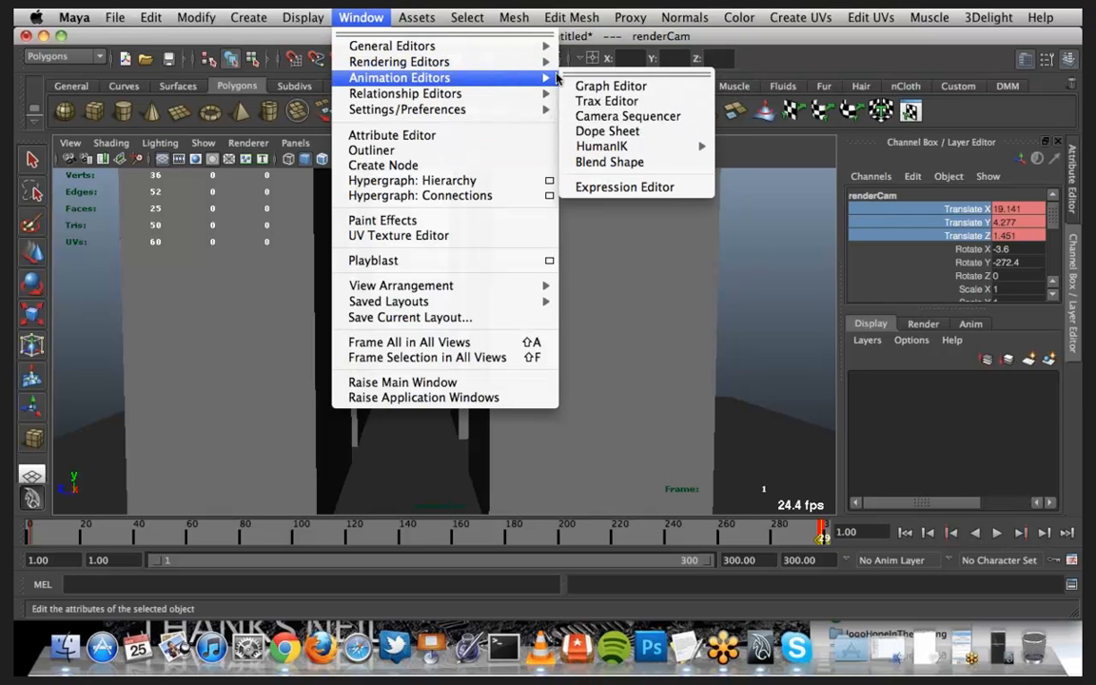
pyautogui.click(669, 90)
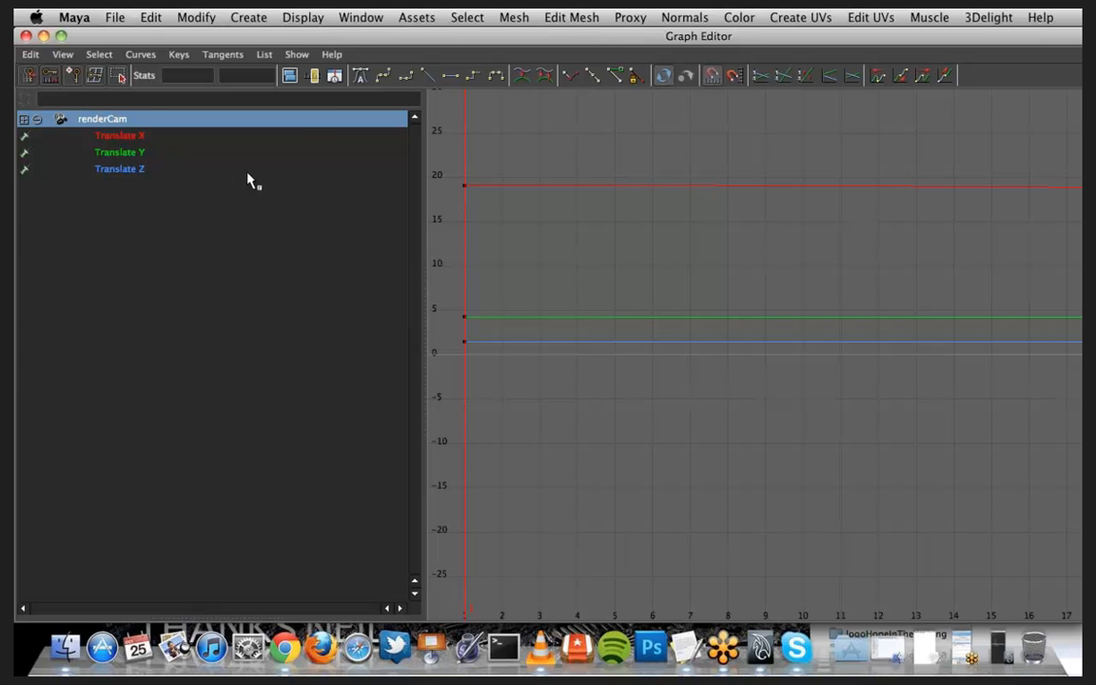
pyautogui.click(26, 36)
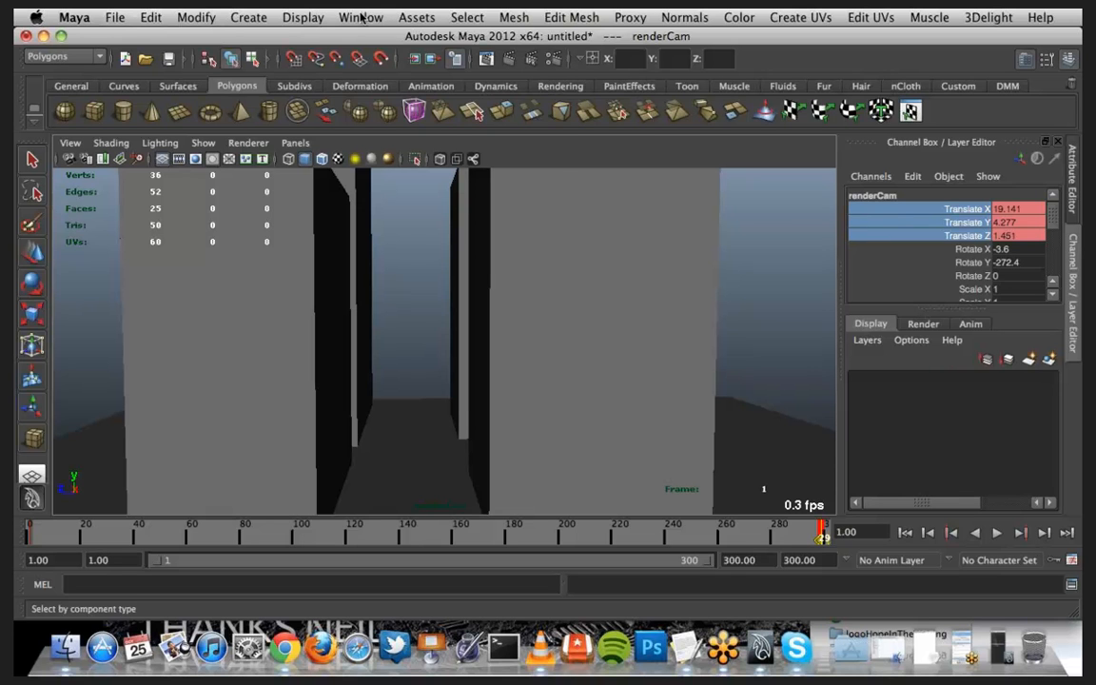
# Step: Open the Graph Editor, frame renderCam's full translation curves, examine the tangents on the first Translate X key and put the editor away
pyautogui.click(360, 18)
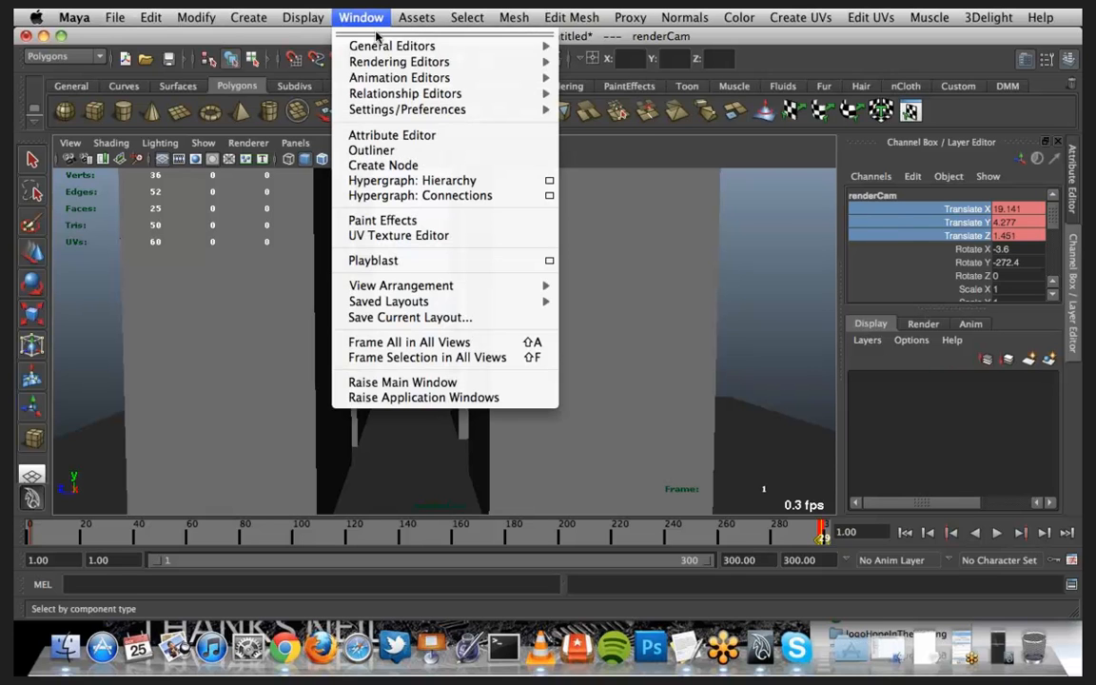
pyautogui.moveTo(489, 79)
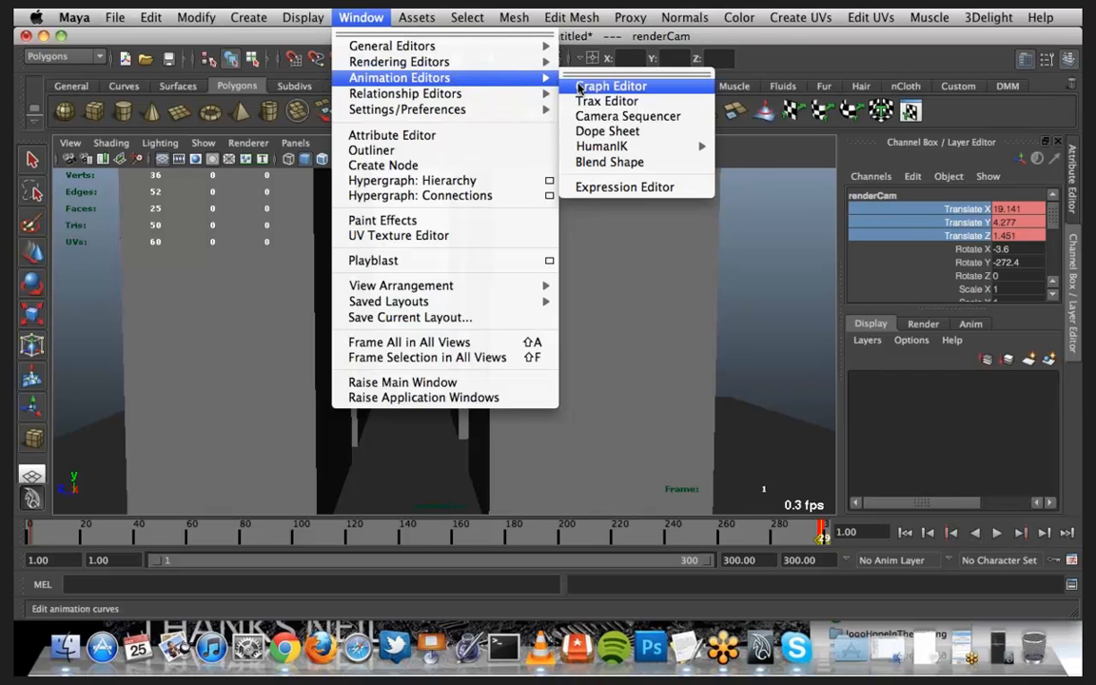
pyautogui.click(582, 88)
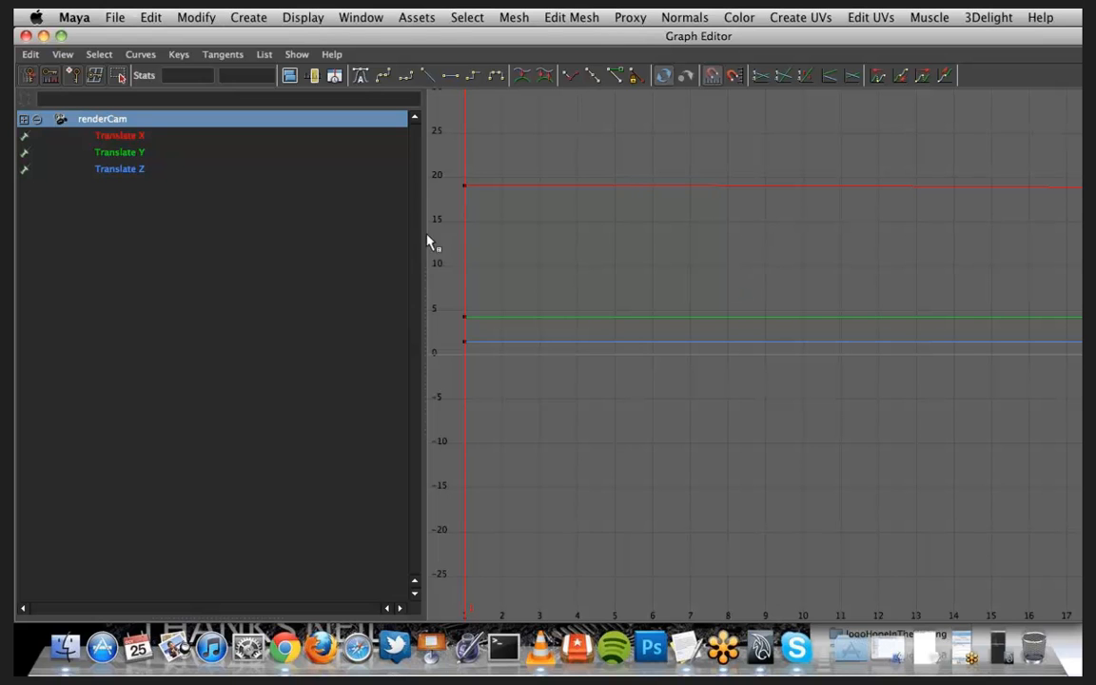
pyautogui.moveTo(422, 241); pyautogui.dragTo(288, 240)
pyautogui.press('a')
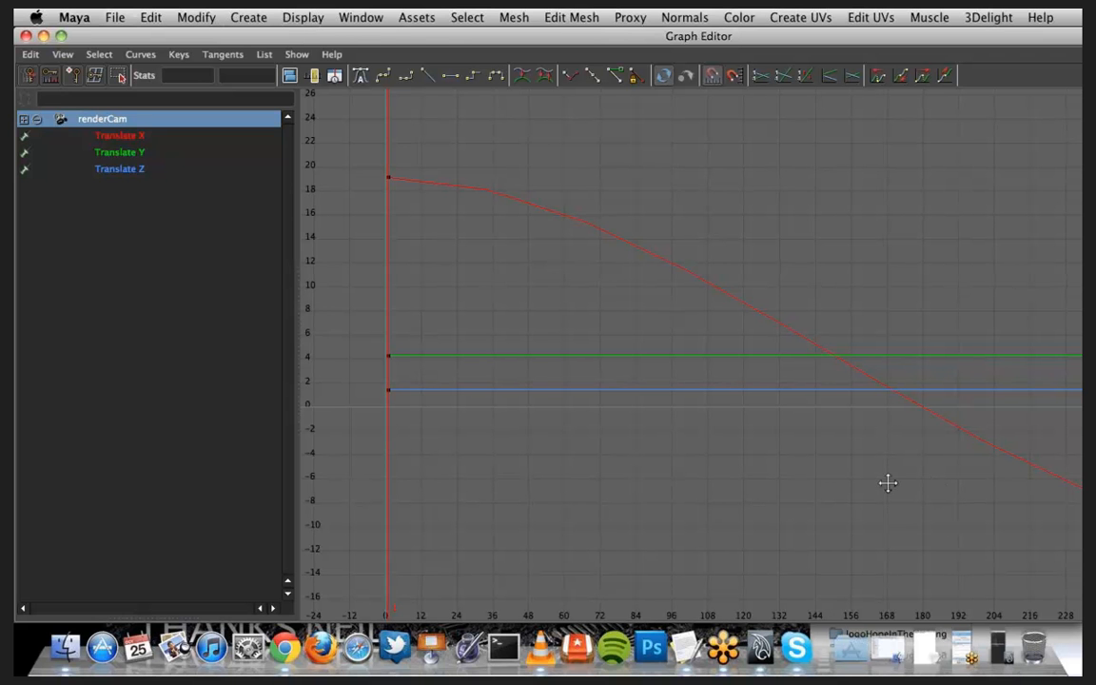
pyautogui.keyDown('alt'); pyautogui.moveTo(886, 482); pyautogui.dragTo(797, 489, button='middle'); pyautogui.keyUp('alt')
pyautogui.keyDown('alt'); pyautogui.moveTo(688, 484); pyautogui.dragTo(760, 497, button='middle'); pyautogui.keyUp('alt')
pyautogui.scroll(-4, 762, 476)
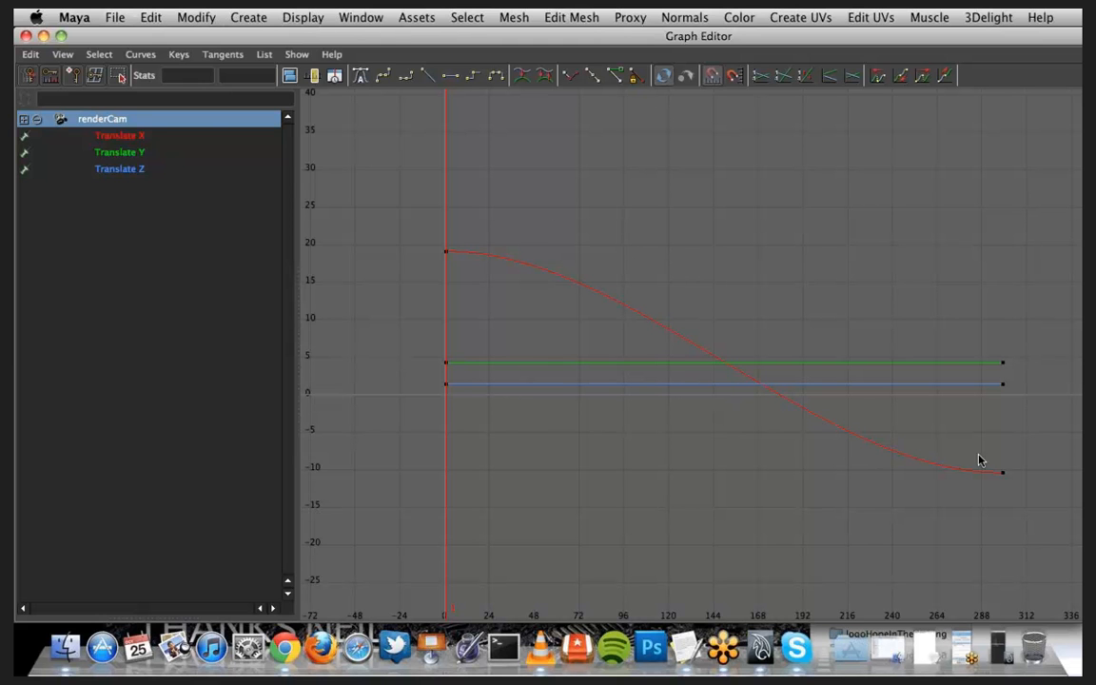
pyautogui.moveTo(420, 231); pyautogui.dragTo(490, 268)
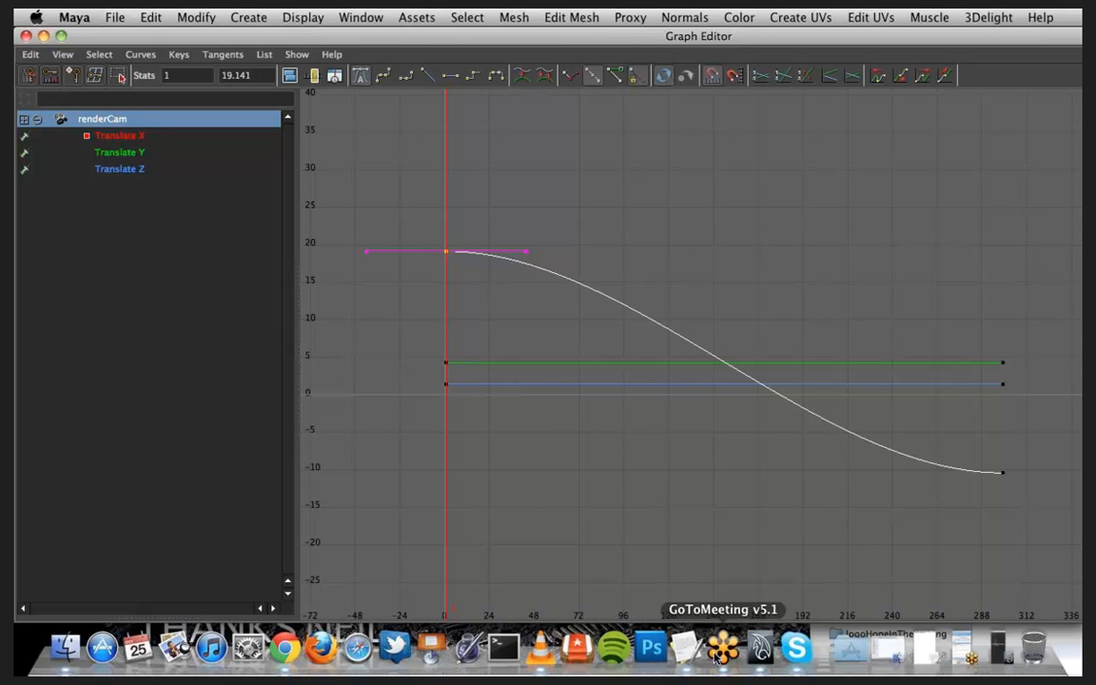
pyautogui.click(42, 38)
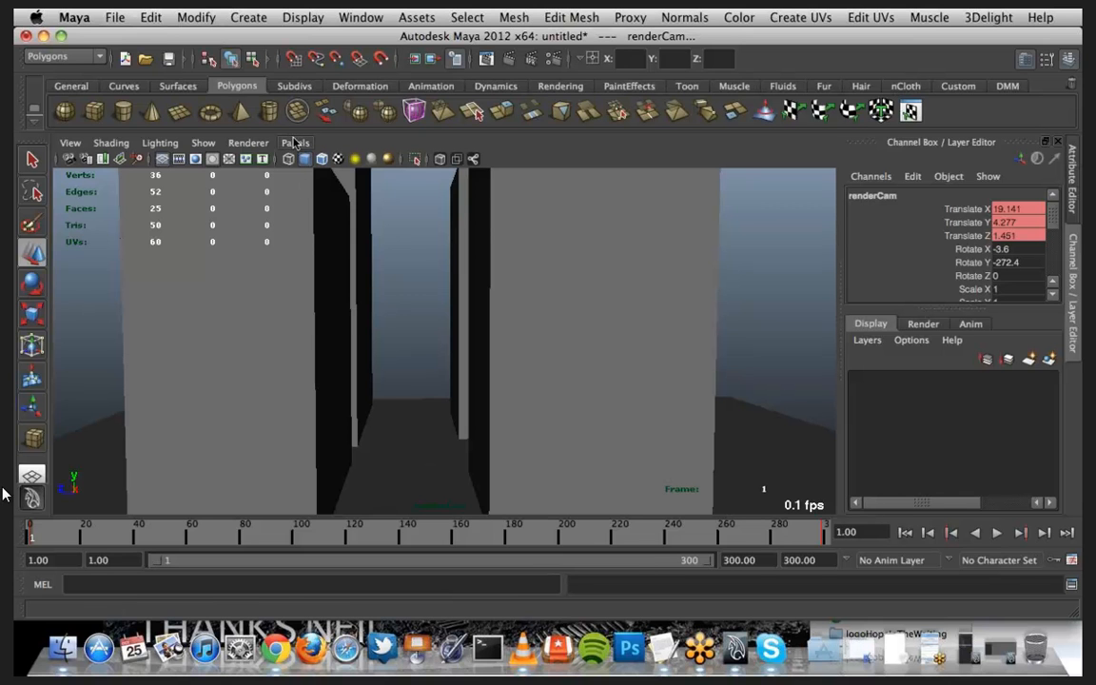
# Step: In the persp view, move renderCam1 away from the buildings to about Translate X 30.2
pyautogui.click(295, 143)
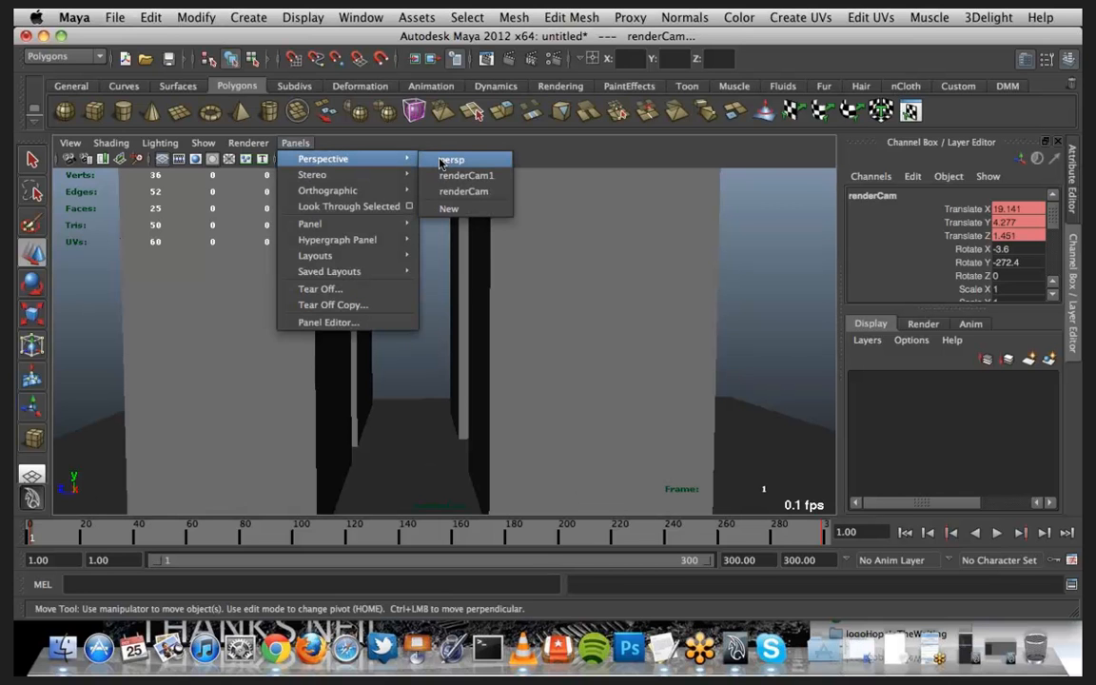
pyautogui.click(440, 162)
pyautogui.keyDown('alt'); pyautogui.moveTo(460, 416); pyautogui.dragTo(794, 426); pyautogui.keyUp('alt')
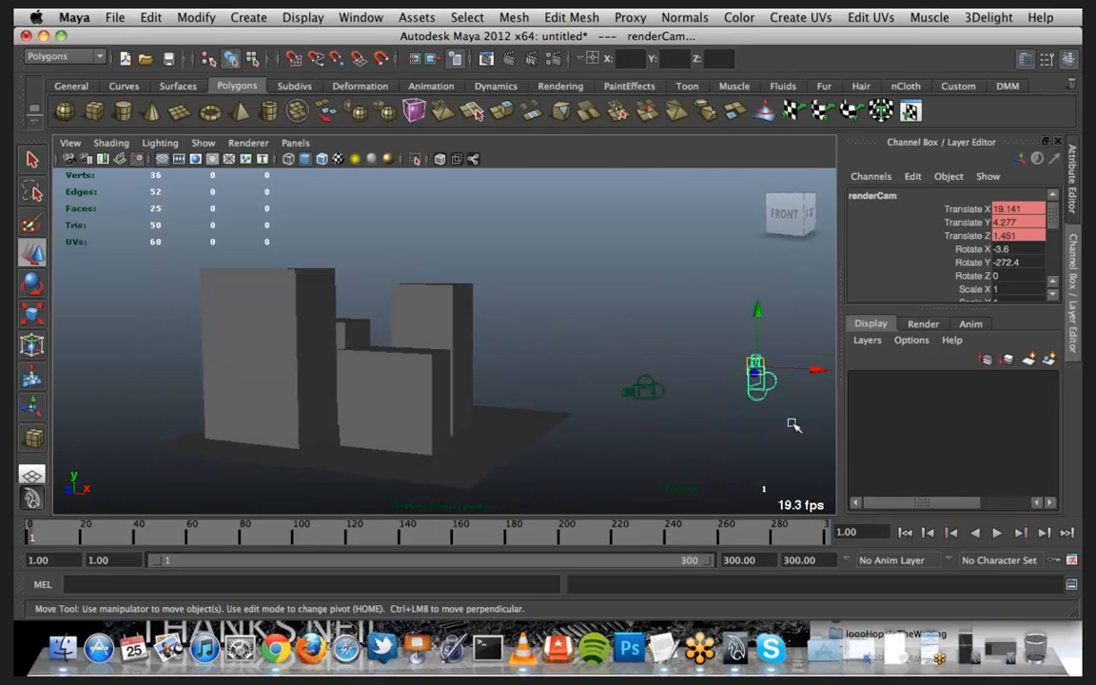
pyautogui.press('super+d')
pyautogui.moveTo(818, 370); pyautogui.dragTo(901, 375)
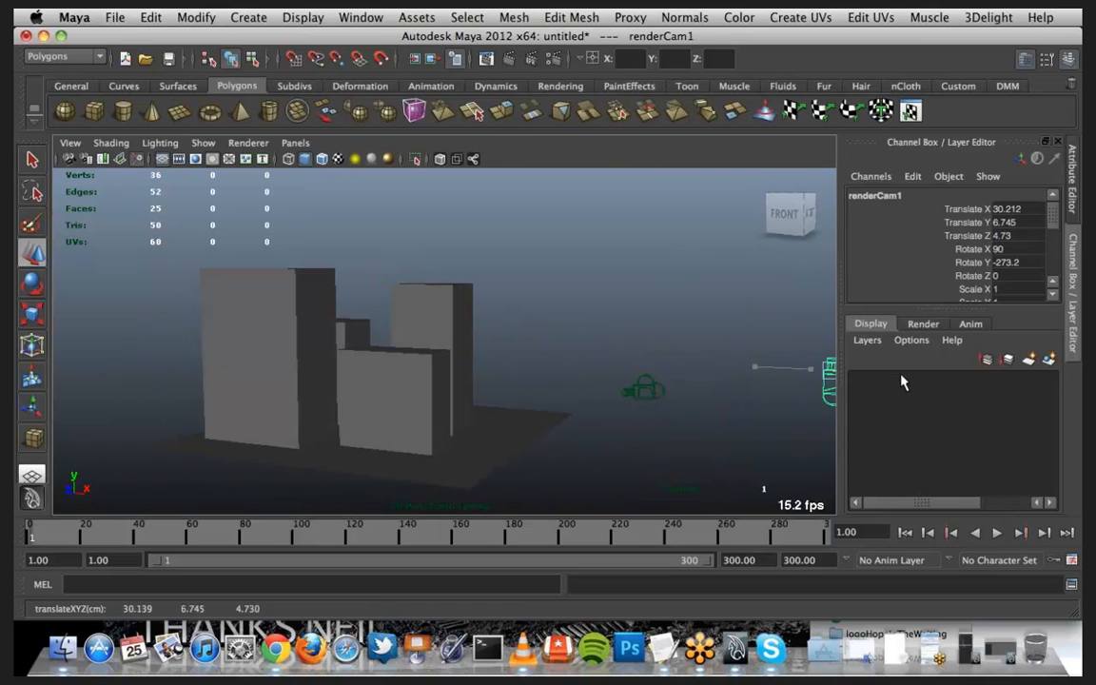
# Step: Select renderCam, key its translation at frame 1, then briefly play its move and rewind
pyautogui.click(647, 390)
pyautogui.hotkey('shift', 'w')
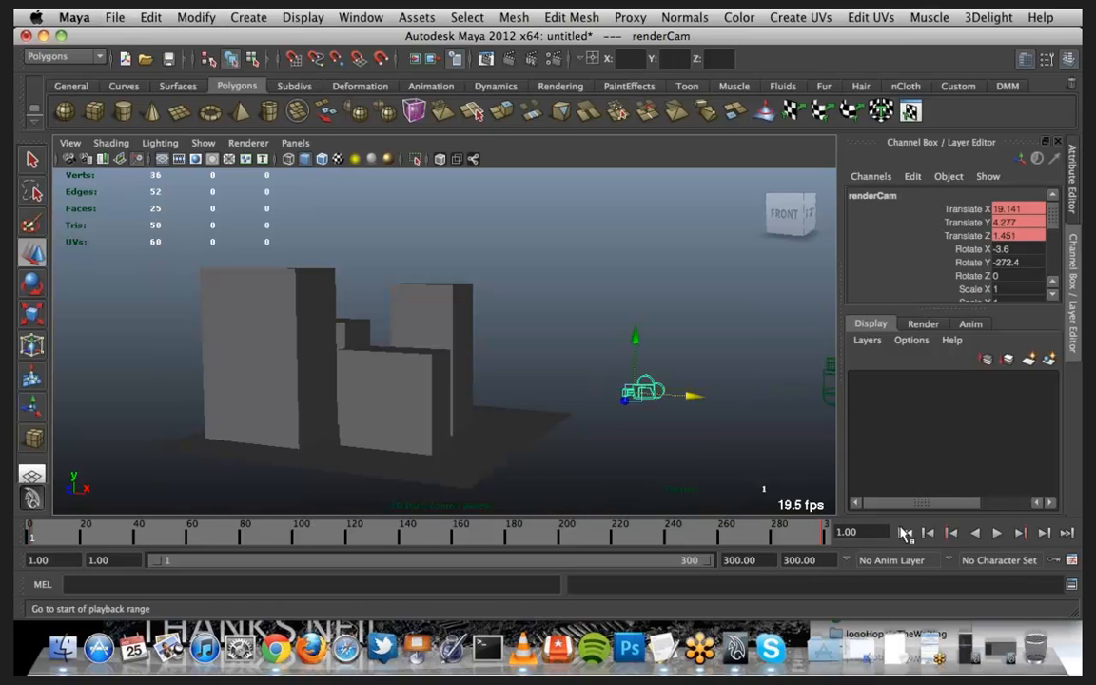
pyautogui.click(999, 538)
pyautogui.click(1000, 538)
pyautogui.click(907, 534)
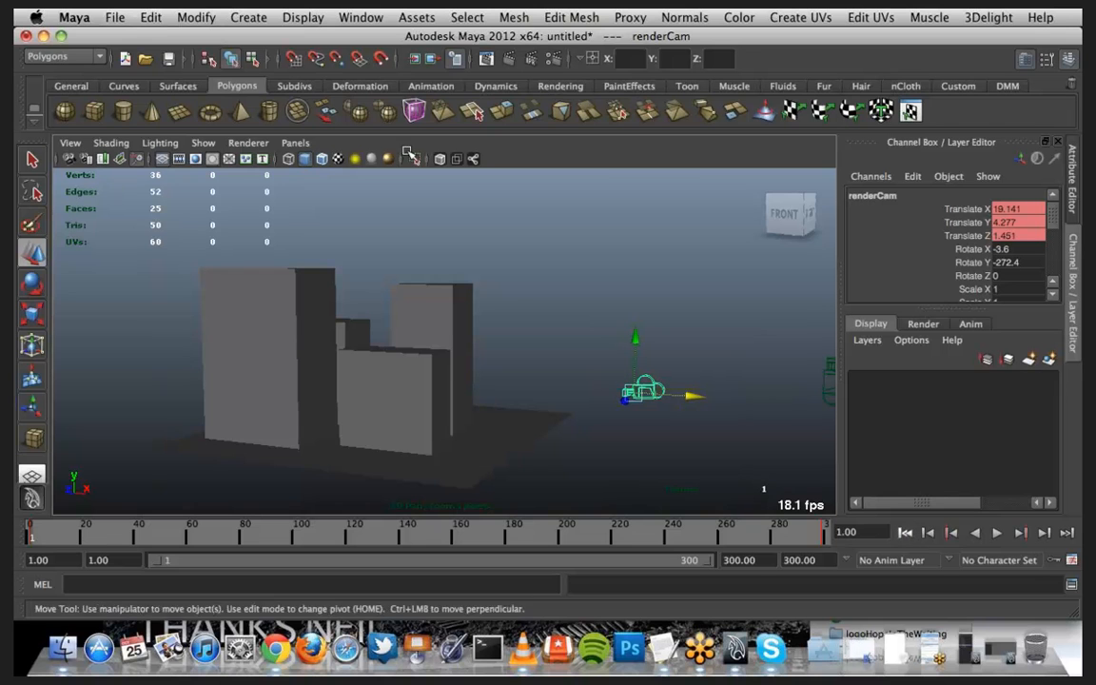
# Step: Look through renderCam, shift its view to about X 19.01, Y 3.91, Z 5.07, and advance one frame without keying
pyautogui.click(295, 143)
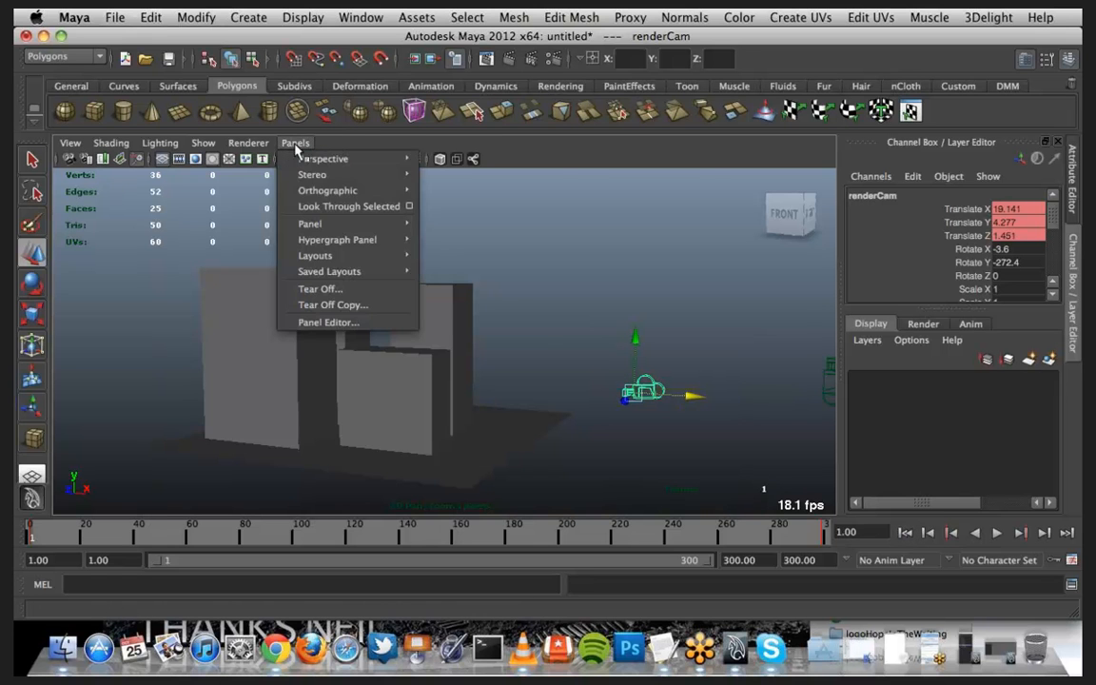
pyautogui.click(326, 206)
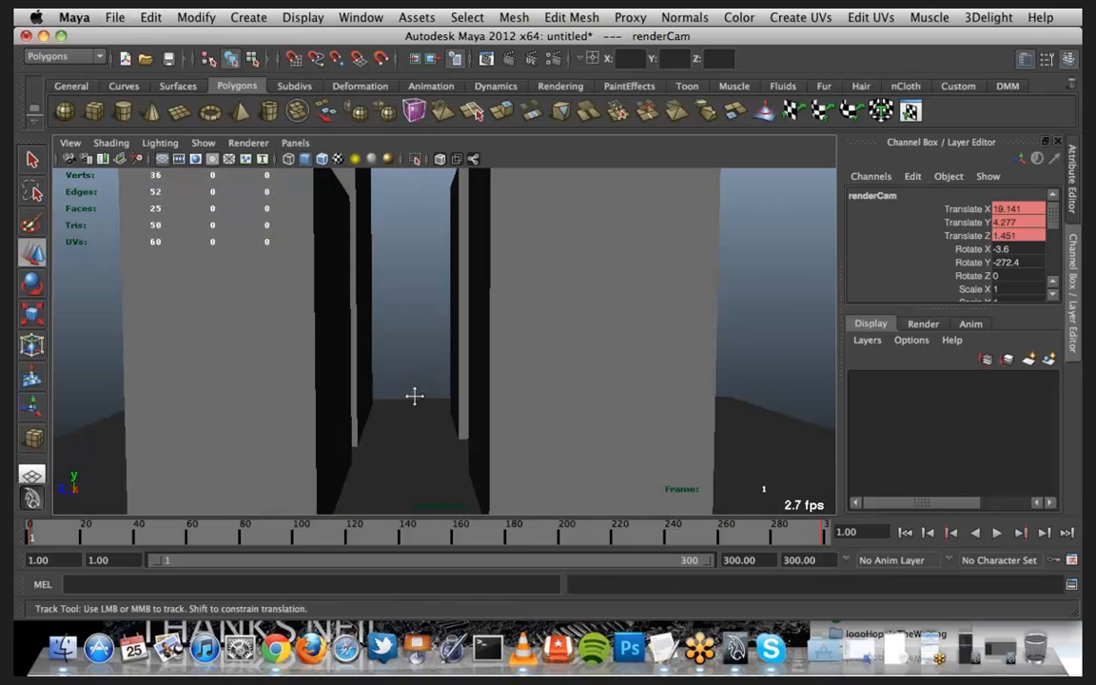
pyautogui.keyDown('alt'); pyautogui.moveTo(414, 395); pyautogui.dragTo(244, 398, button='middle'); pyautogui.keyUp('alt')
pyautogui.keyDown('alt'); pyautogui.moveTo(244, 398); pyautogui.dragTo(492, 389, button='right'); pyautogui.keyUp('alt')
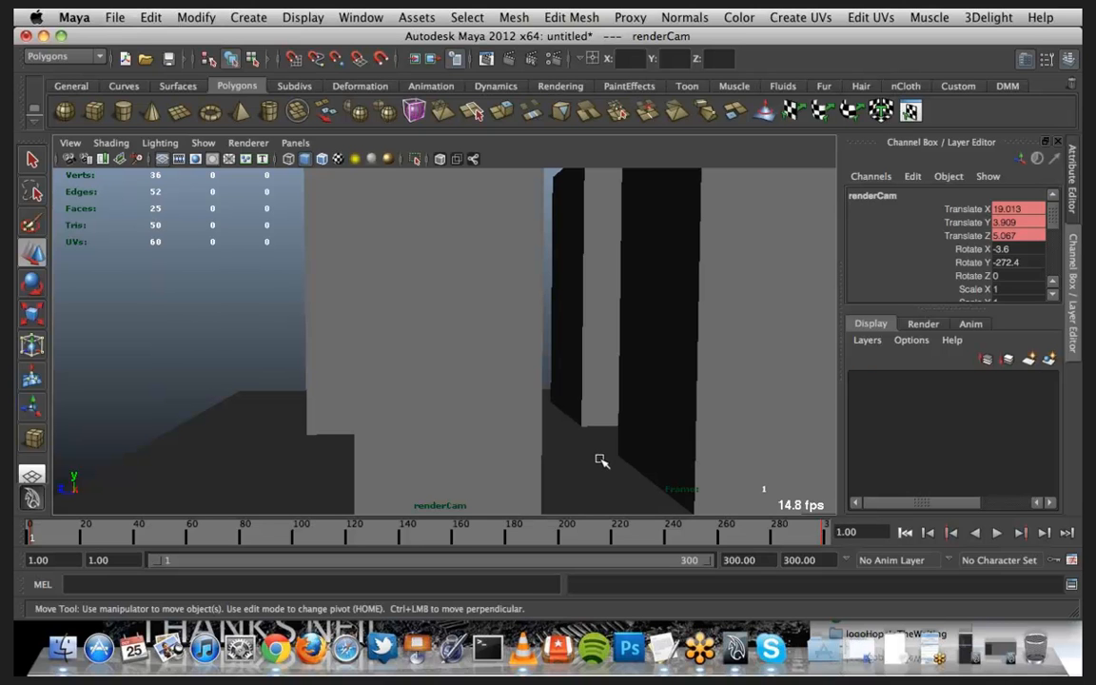
pyautogui.click(1045, 534)
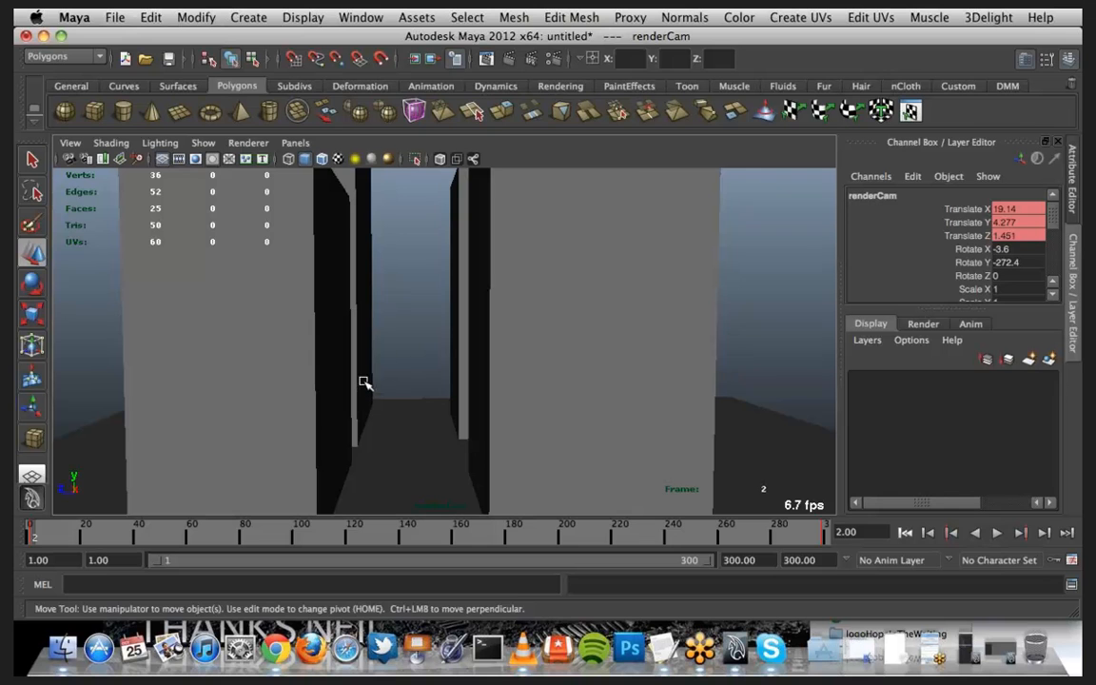
# Step: Orbit the view through renderCam without keying the camera and advance to frame 3
pyautogui.moveTo(363, 381)
pyautogui.keyDown('alt'); pyautogui.mouseDown()
pyautogui.moveTo(428, 385)
pyautogui.moveTo(370, 384)
pyautogui.mouseUp(); pyautogui.keyUp('alt')
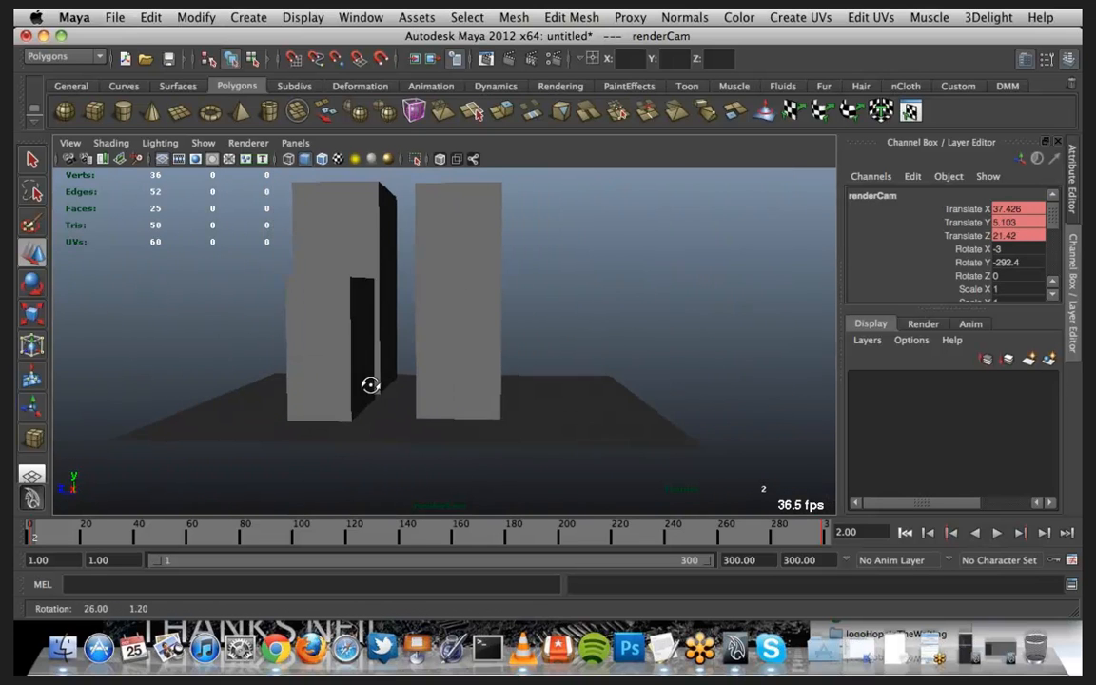
pyautogui.click(1044, 533)
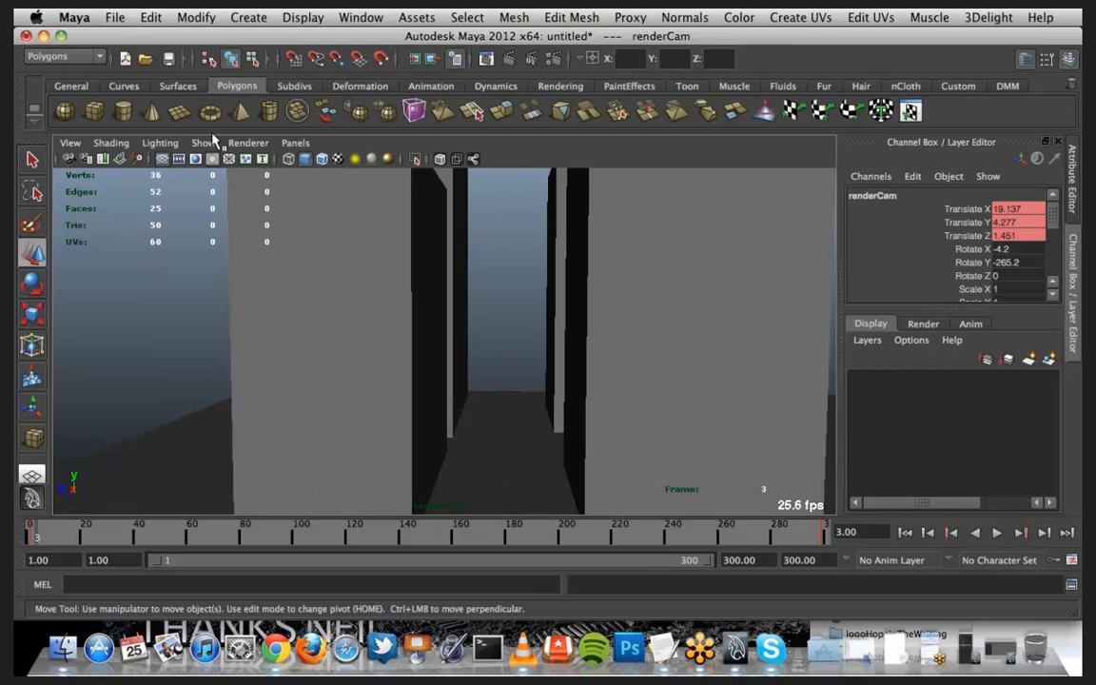
# Step: Look through renderCam1, return to the persp view and orbit around both cameras and the buildings
pyautogui.click(296, 143)
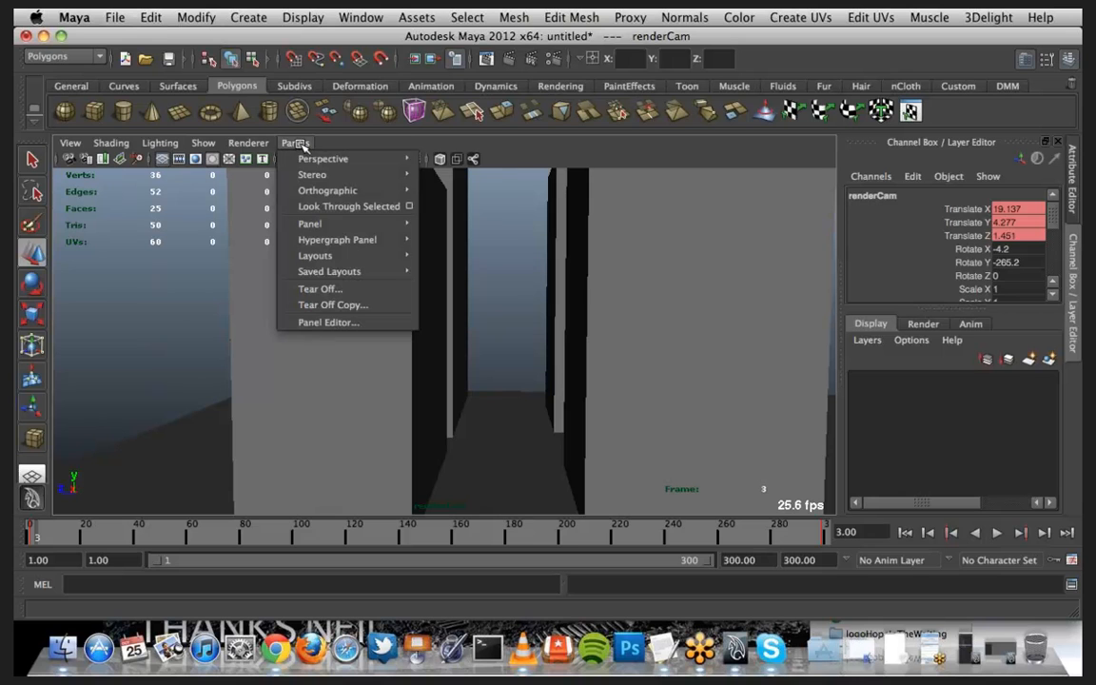
pyautogui.moveTo(354, 159)
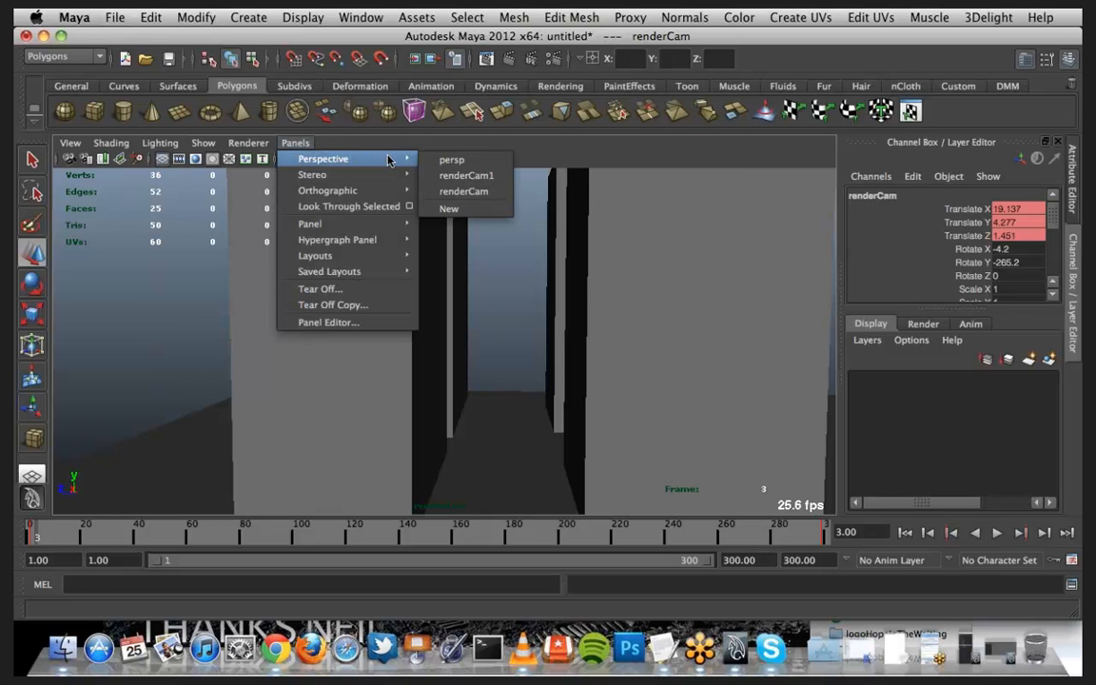
pyautogui.click(501, 178)
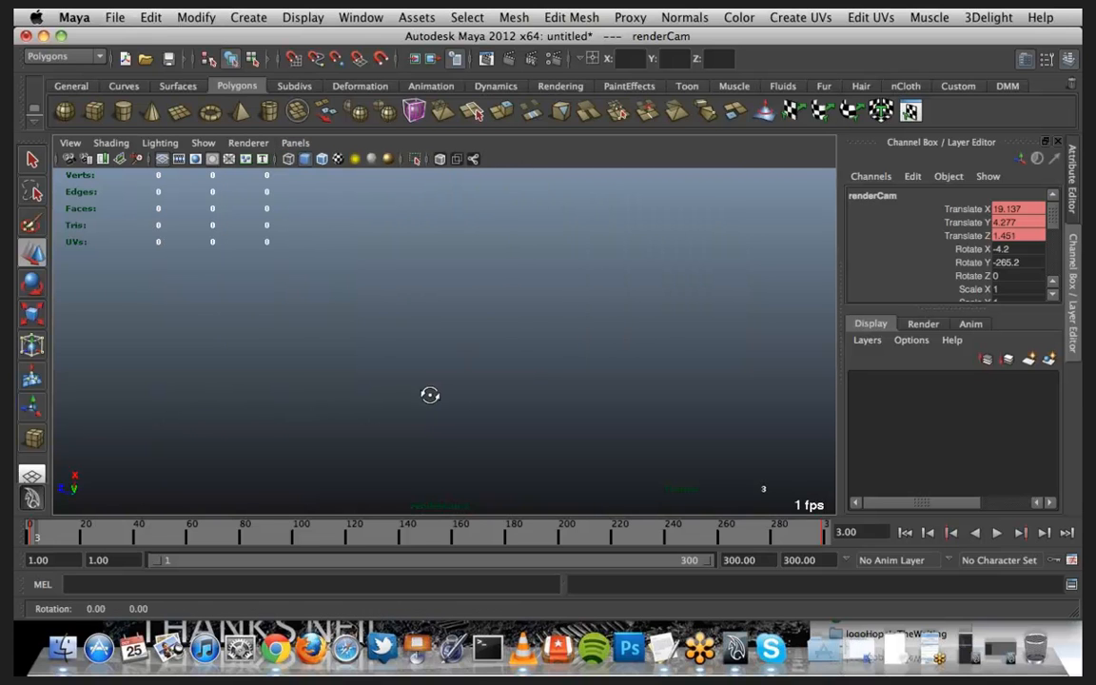
pyautogui.click(291, 143)
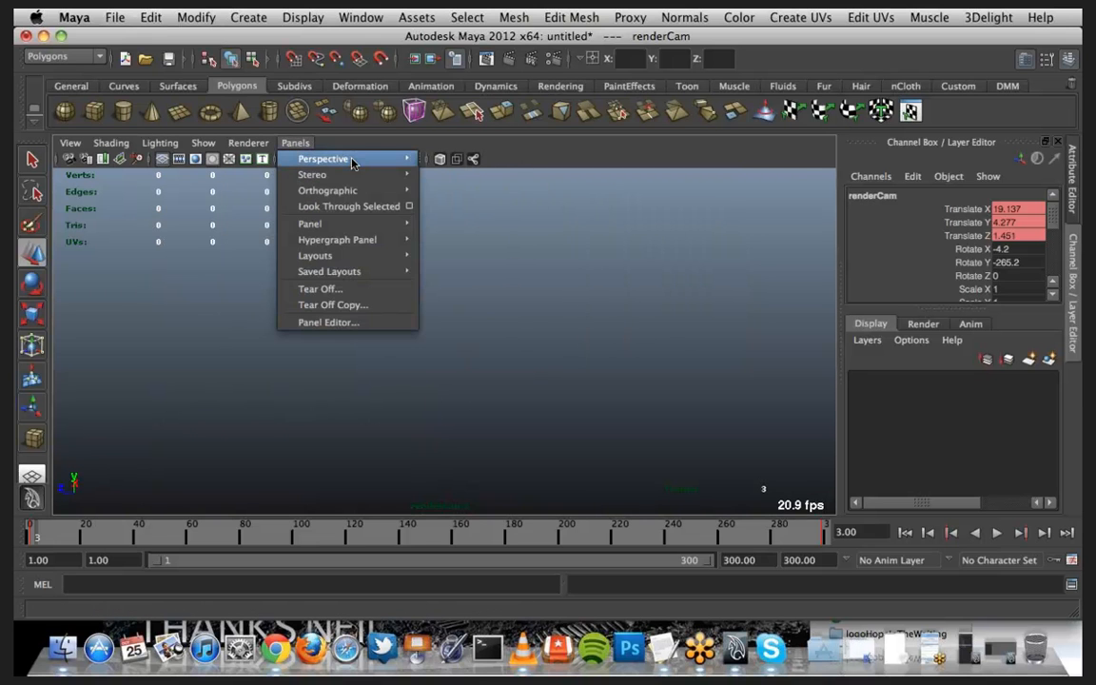
pyautogui.moveTo(390, 159)
pyautogui.click(455, 159)
pyautogui.keyDown('alt'); pyautogui.moveTo(606, 398); pyautogui.dragTo(527, 422); pyautogui.keyUp('alt')
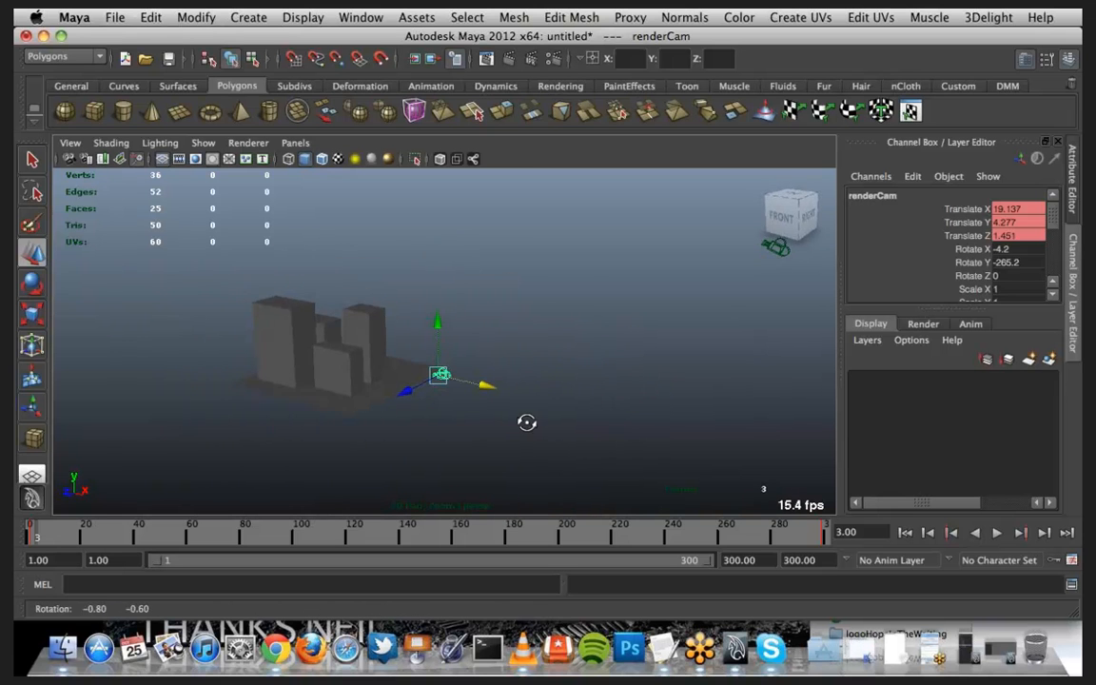
# Step: Select renderCam1 and move it close to renderCam, to about Translate X 18.21, Y 2.33, Z -2.98
pyautogui.click(778, 249)
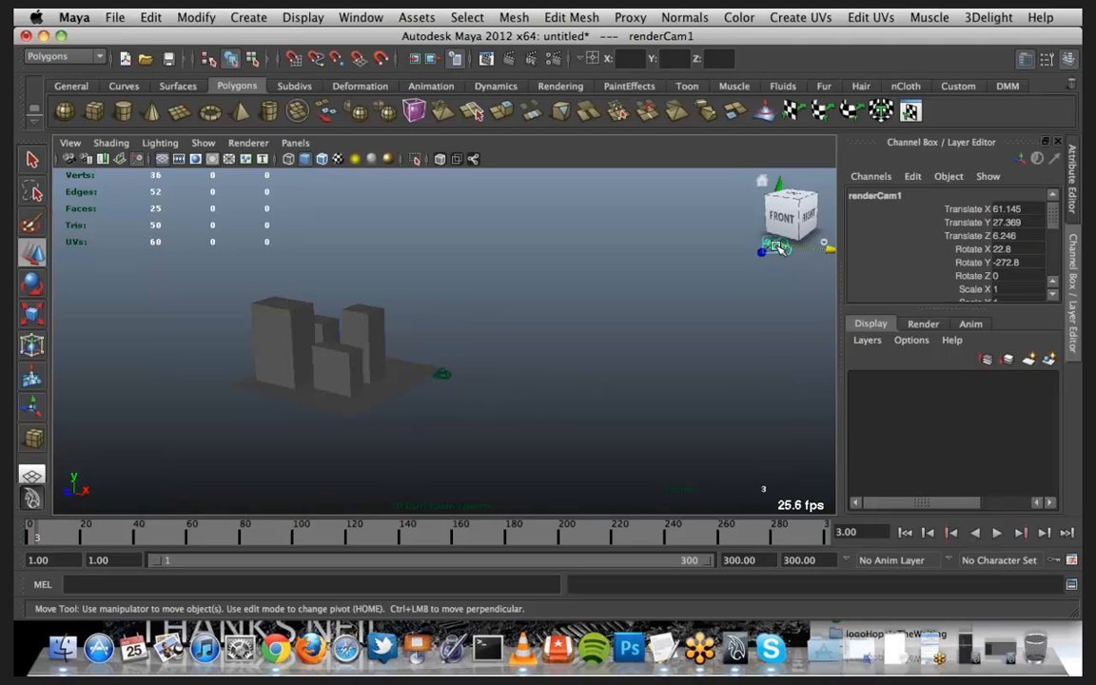
pyautogui.moveTo(780, 250); pyautogui.dragTo(300, 381)
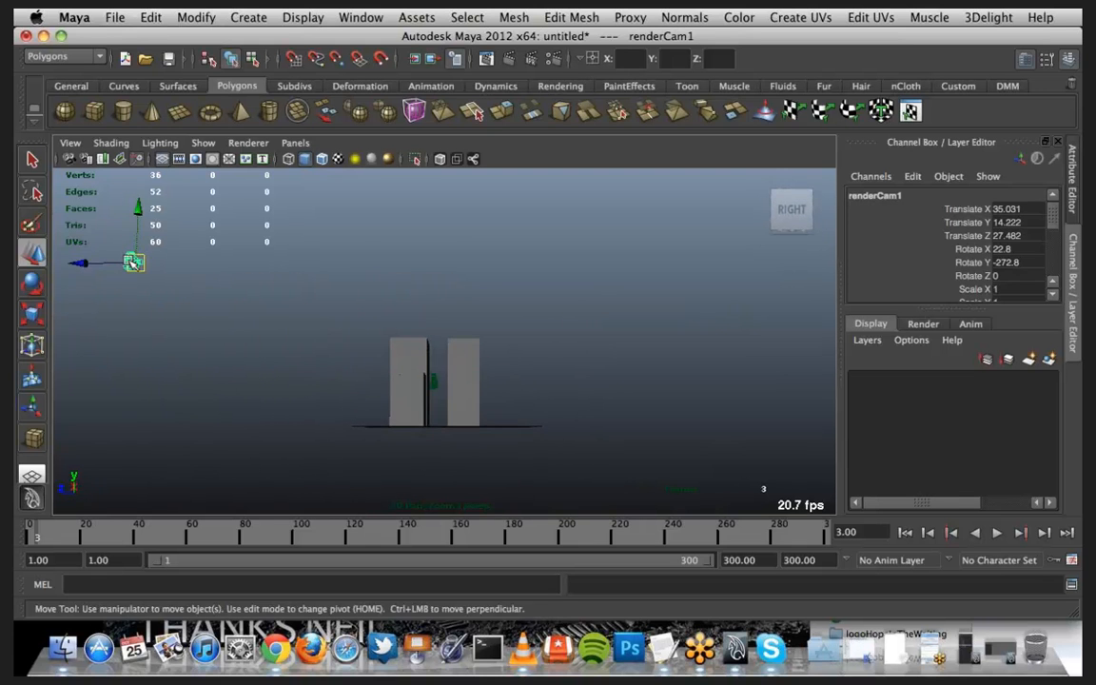
pyautogui.moveTo(134, 261); pyautogui.dragTo(492, 442)
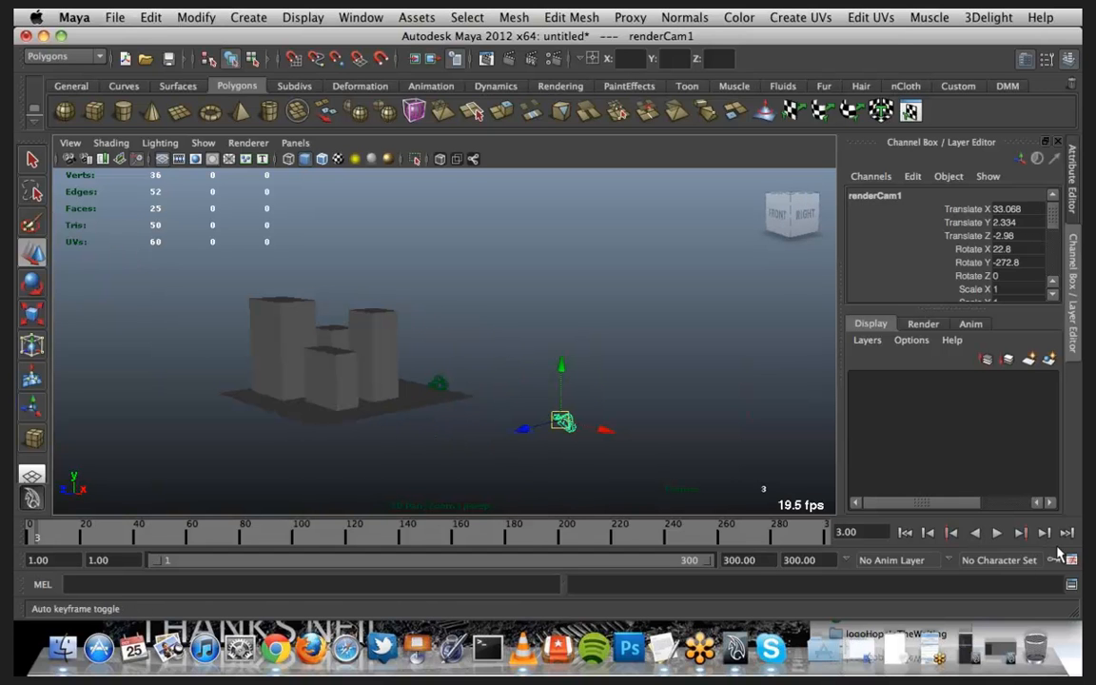
pyautogui.keyDown('alt'); pyautogui.moveTo(497, 457); pyautogui.dragTo(575, 446); pyautogui.keyUp('alt')
pyautogui.moveTo(632, 405); pyautogui.dragTo(484, 420)
pyautogui.scroll(10, 481, 436)
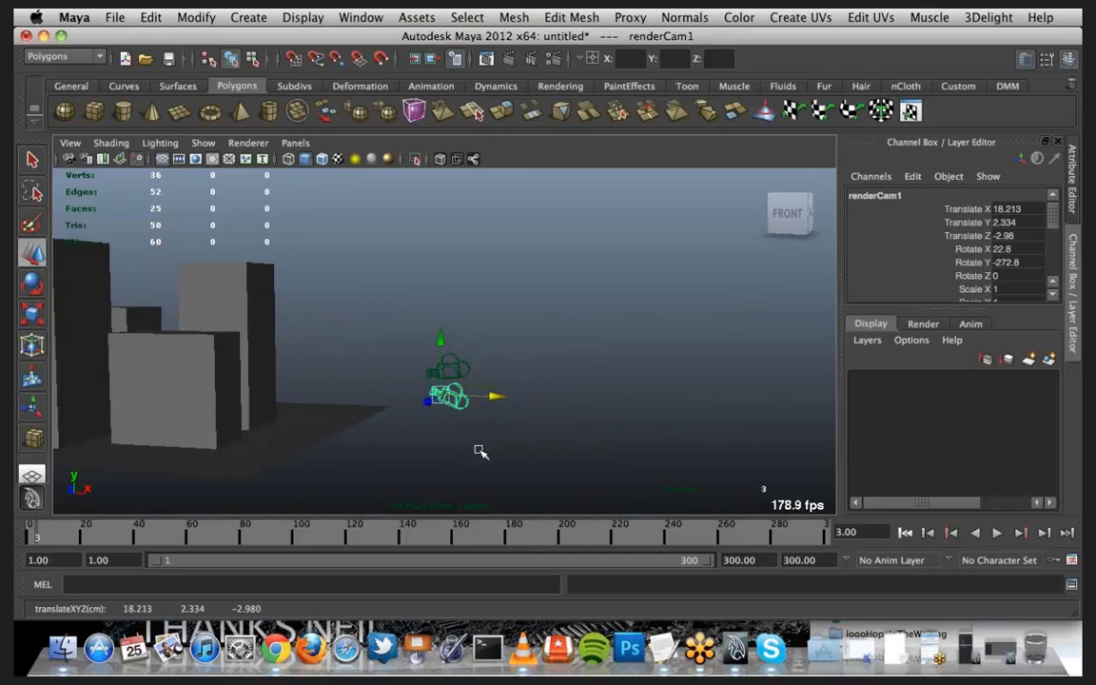
# Step: Raise renderCam1 to about Translate Y 4.08 and level it to about Rotate X 0.76
pyautogui.keyDown('alt'); pyautogui.moveTo(479, 502); pyautogui.dragTo(376, 309); pyautogui.keyUp('alt')
pyautogui.scroll(-10, 433, 472)
pyautogui.moveTo(446, 277); pyautogui.dragTo(448, 249)
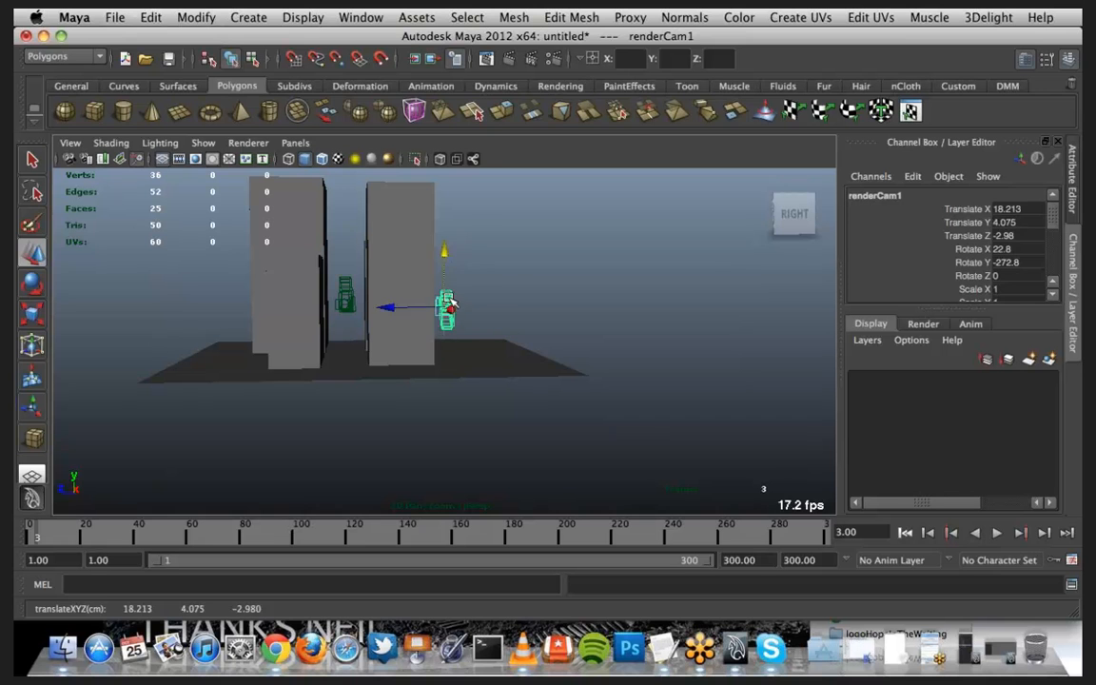
pyautogui.press('e')
pyautogui.moveTo(450, 317)
pyautogui.mouseDown()
pyautogui.moveTo(451, 284)
pyautogui.moveTo(454, 314)
pyautogui.mouseUp()
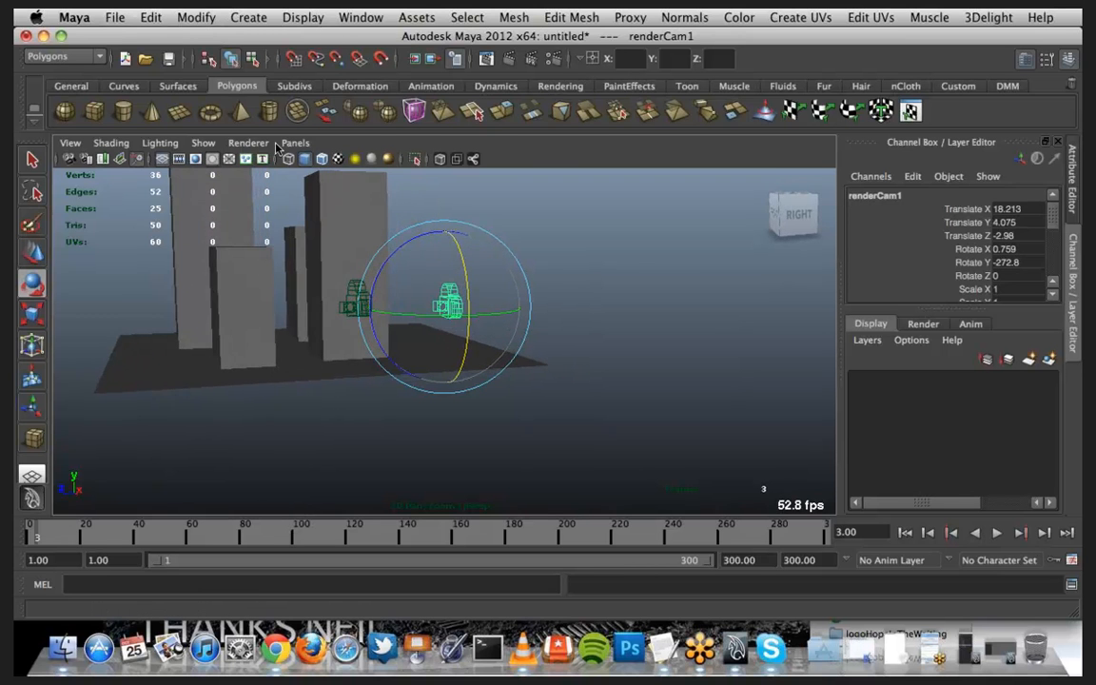
# Step: Look through renderCam1 and reframe all the buildings from about Translate X 37.84, Y 9.95, Z 19.23
pyautogui.click(295, 142)
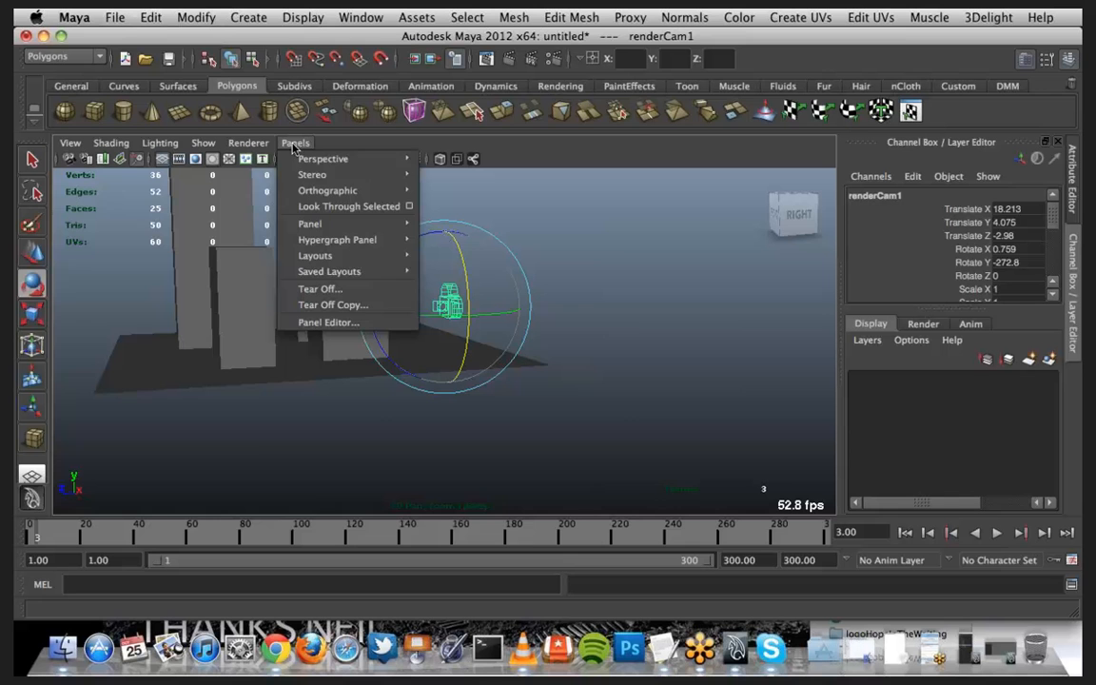
pyautogui.click(380, 207)
pyautogui.keyDown('alt'); pyautogui.moveTo(399, 394); pyautogui.dragTo(542, 420, button='middle'); pyautogui.keyUp('alt')
pyautogui.keyDown('alt'); pyautogui.moveTo(530, 425); pyautogui.dragTo(563, 435); pyautogui.keyUp('alt')
pyautogui.keyDown('alt'); pyautogui.moveTo(565, 433); pyautogui.dragTo(347, 347, button='middle'); pyautogui.keyUp('alt')
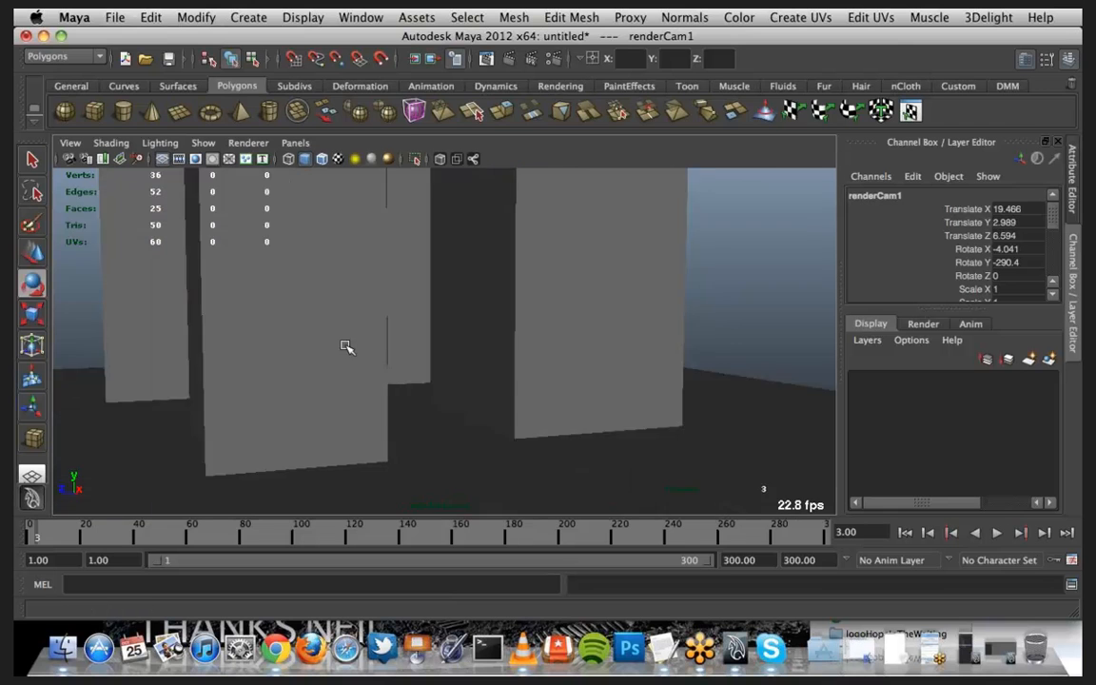
pyautogui.keyDown('alt'); pyautogui.moveTo(345, 345); pyautogui.dragTo(357, 349); pyautogui.keyUp('alt')
pyautogui.scroll(-5, 362, 346)
pyautogui.keyDown('alt'); pyautogui.moveTo(364, 346); pyautogui.dragTo(347, 381, button='middle'); pyautogui.keyUp('alt')
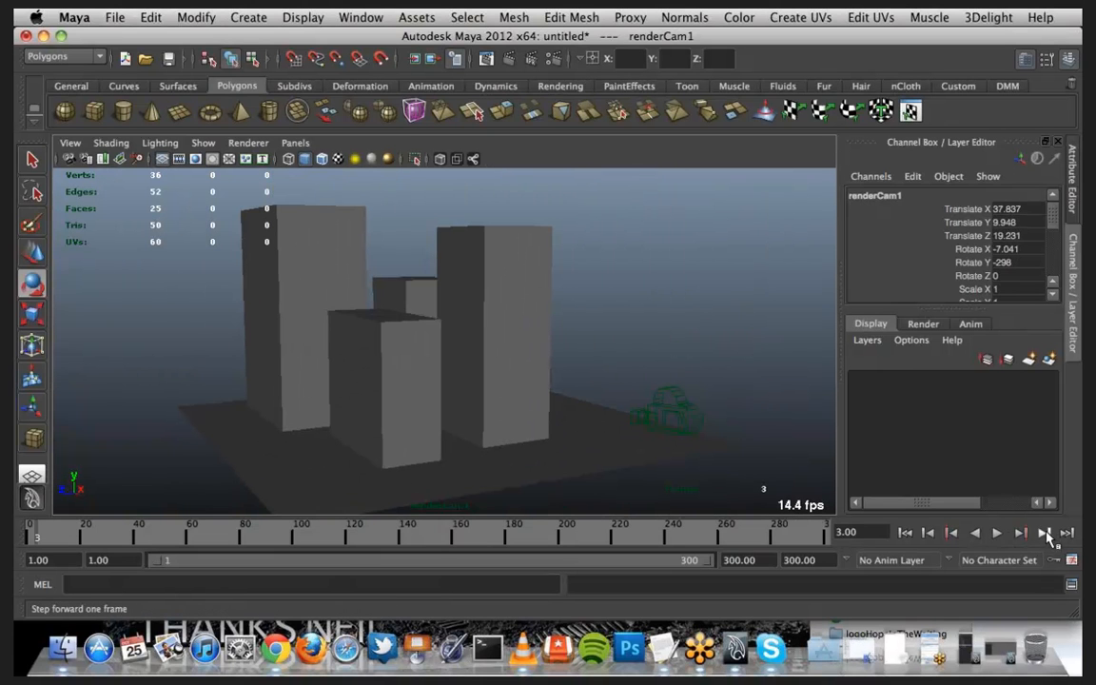
# Step: Advance to frame 9 and orbit renderCam1's view to about Translate X 40.62, Y 12.16, Z 12.25
pyautogui.doubleClick(849, 533)
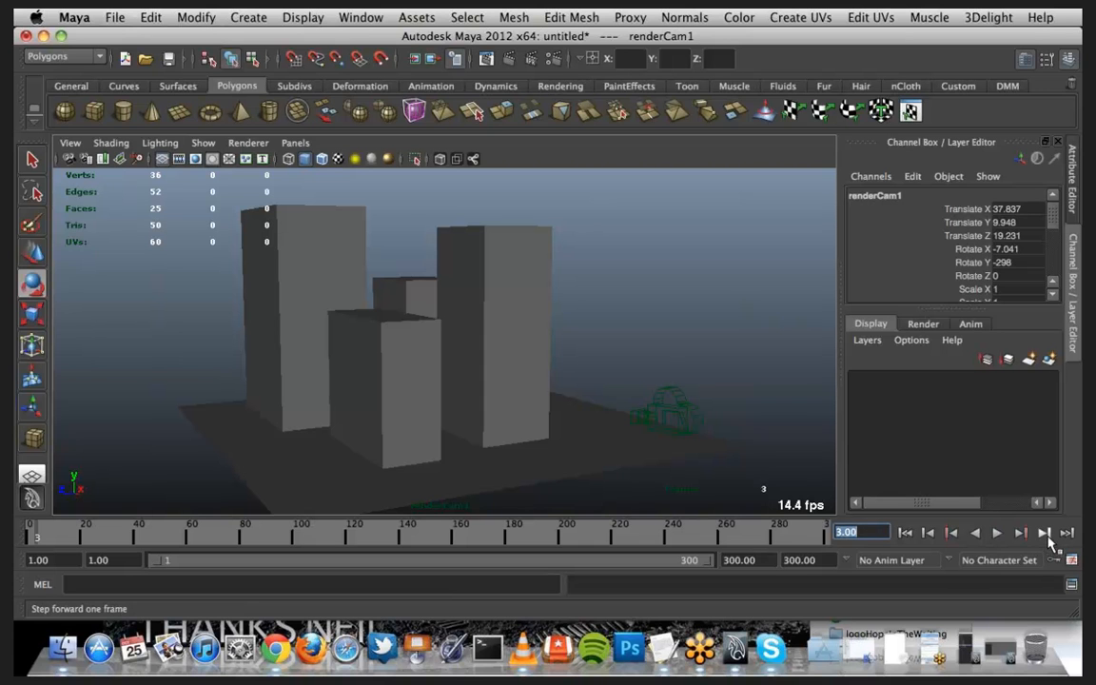
pyautogui.click(1044, 533)
pyautogui.click(1044, 533)
pyautogui.click(1044, 533)
pyautogui.click(1044, 533)
pyautogui.click(1044, 533)
pyautogui.click(1044, 533)
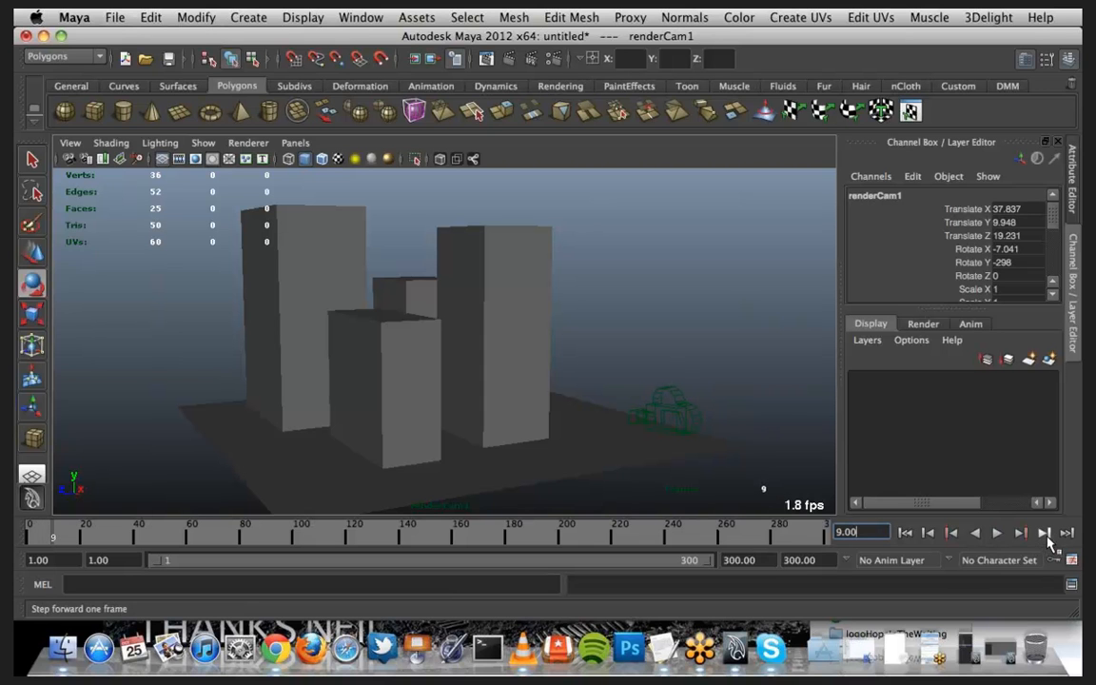
pyautogui.moveTo(509, 404)
pyautogui.keyDown('alt'); pyautogui.mouseDown()
pyautogui.moveTo(482, 399)
pyautogui.moveTo(505, 385)
pyautogui.mouseUp(); pyautogui.keyUp('alt')
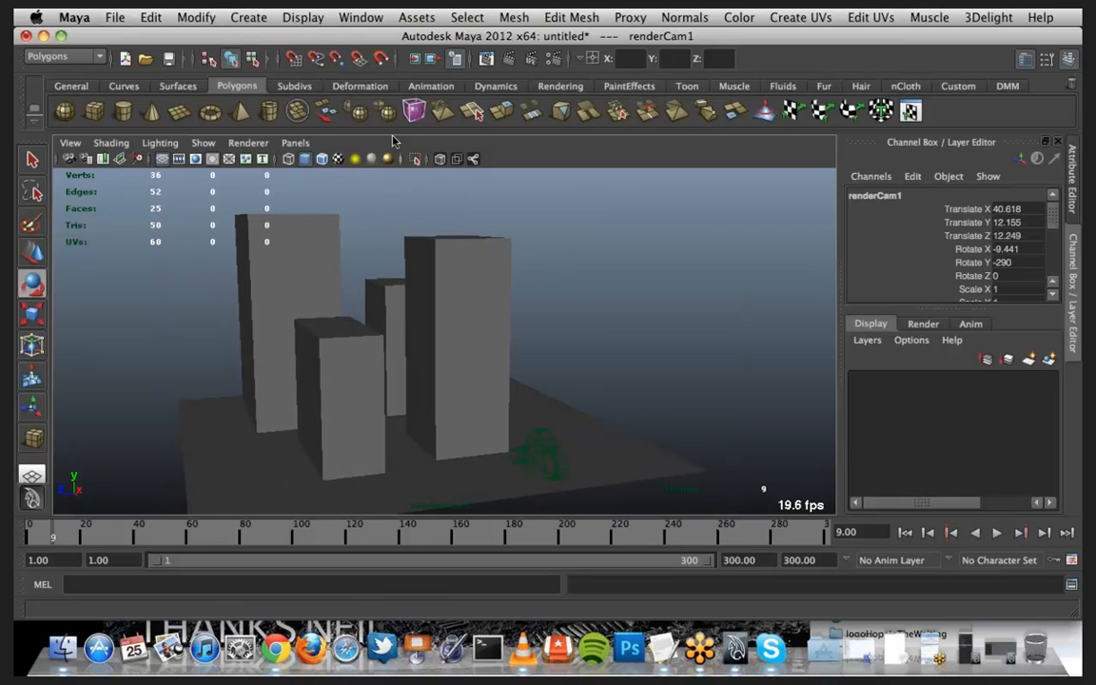
# Step: Return to the persp view, select renderCam beside the buildings and reopen the Graph Editor on its curves
pyautogui.click(303, 147)
pyautogui.moveTo(410, 160)
pyautogui.click(453, 160)
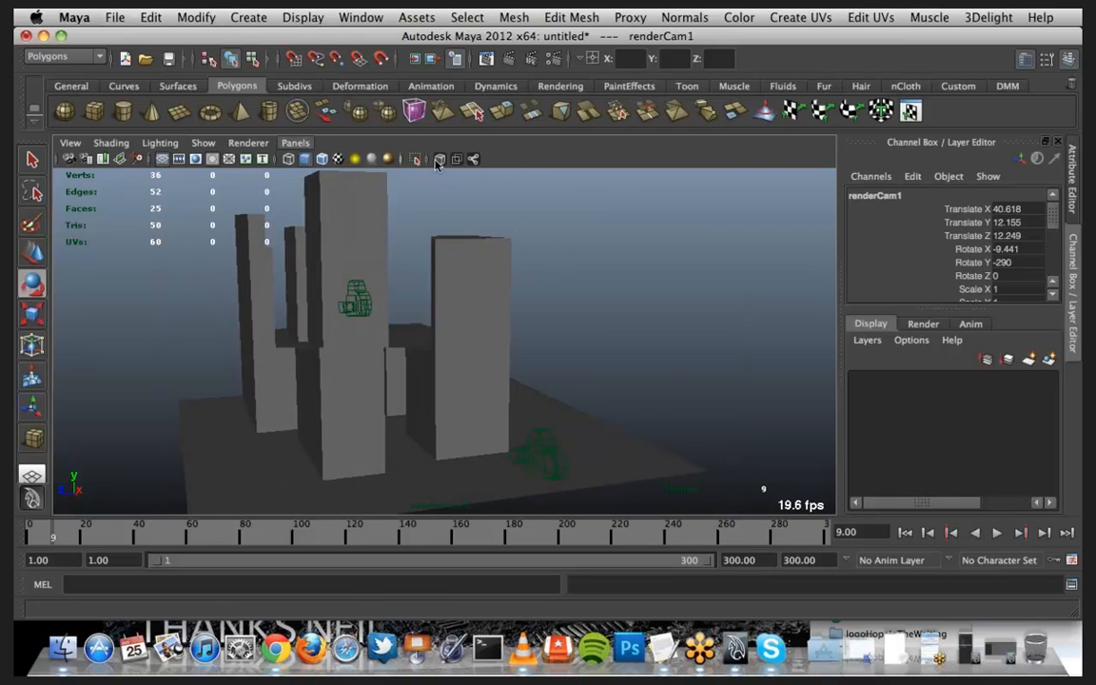
pyautogui.keyDown('alt'); pyautogui.moveTo(447, 369); pyautogui.dragTo(452, 419); pyautogui.keyUp('alt')
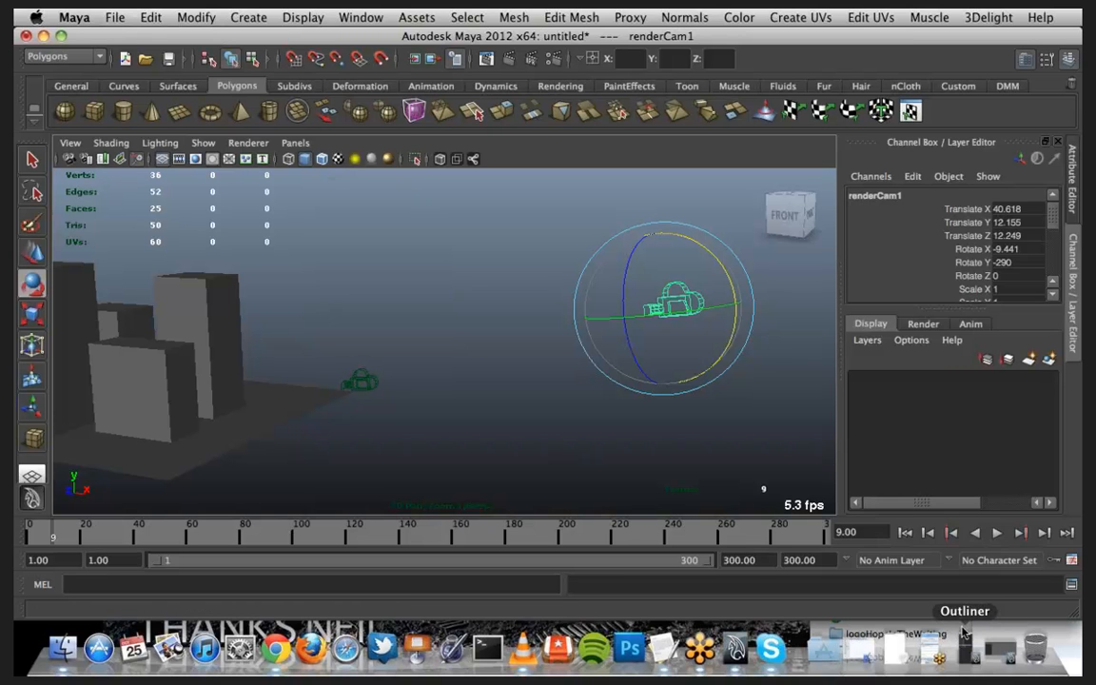
pyautogui.click(361, 377)
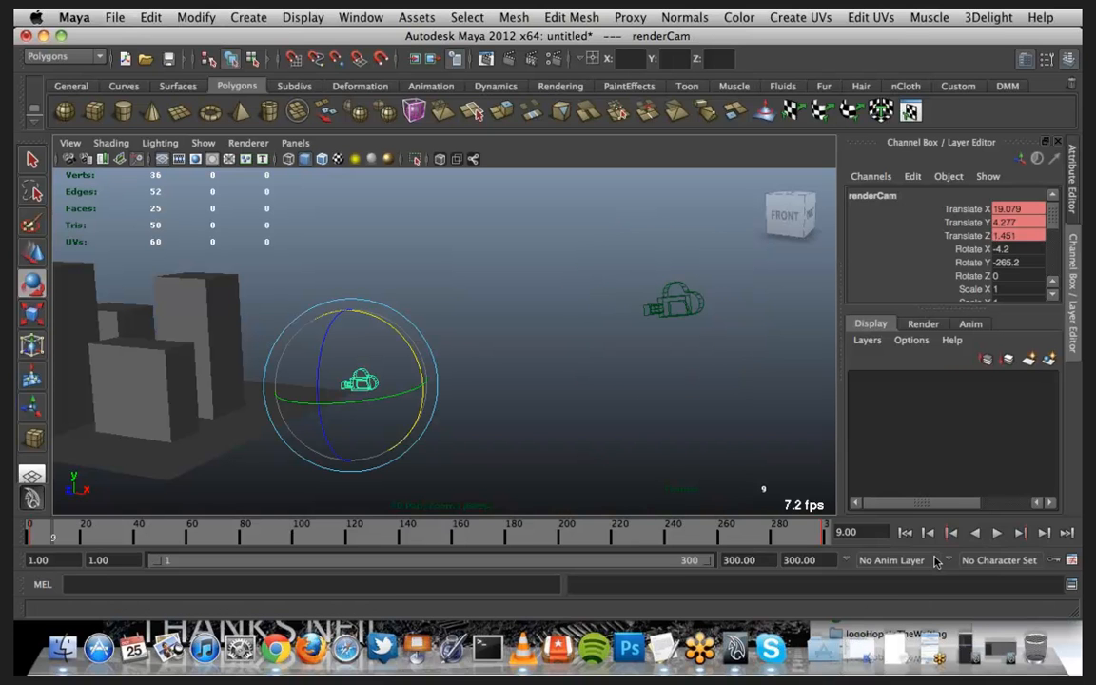
pyautogui.press('q')
pyautogui.click(1006, 656)
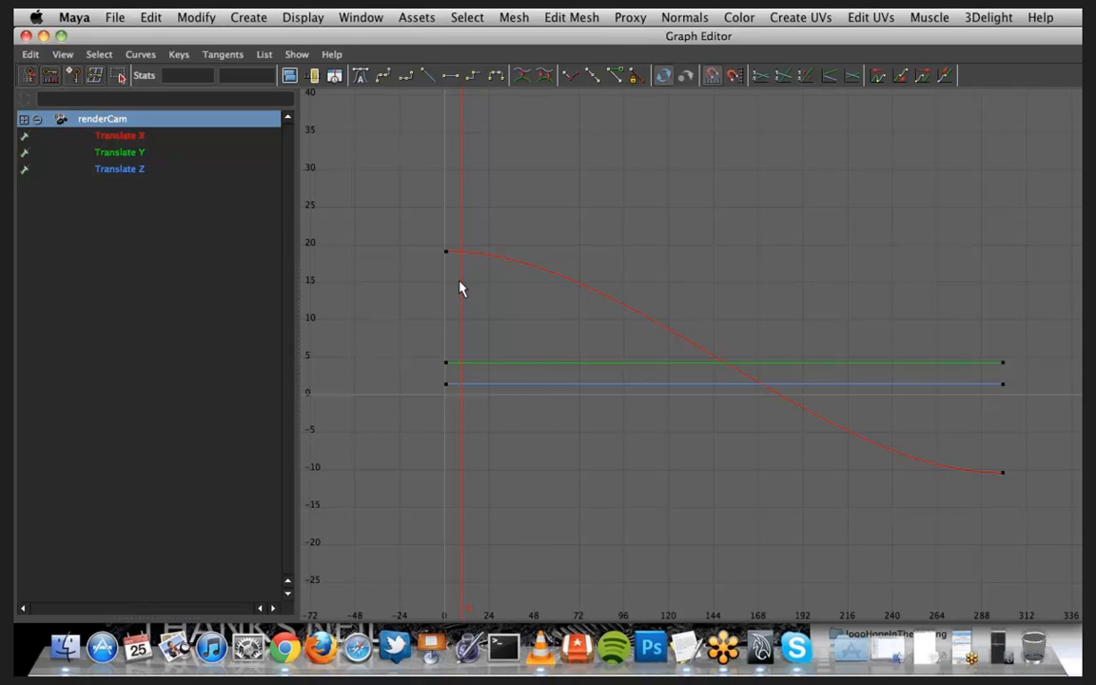
pyautogui.moveTo(404, 244); pyautogui.dragTo(538, 271)
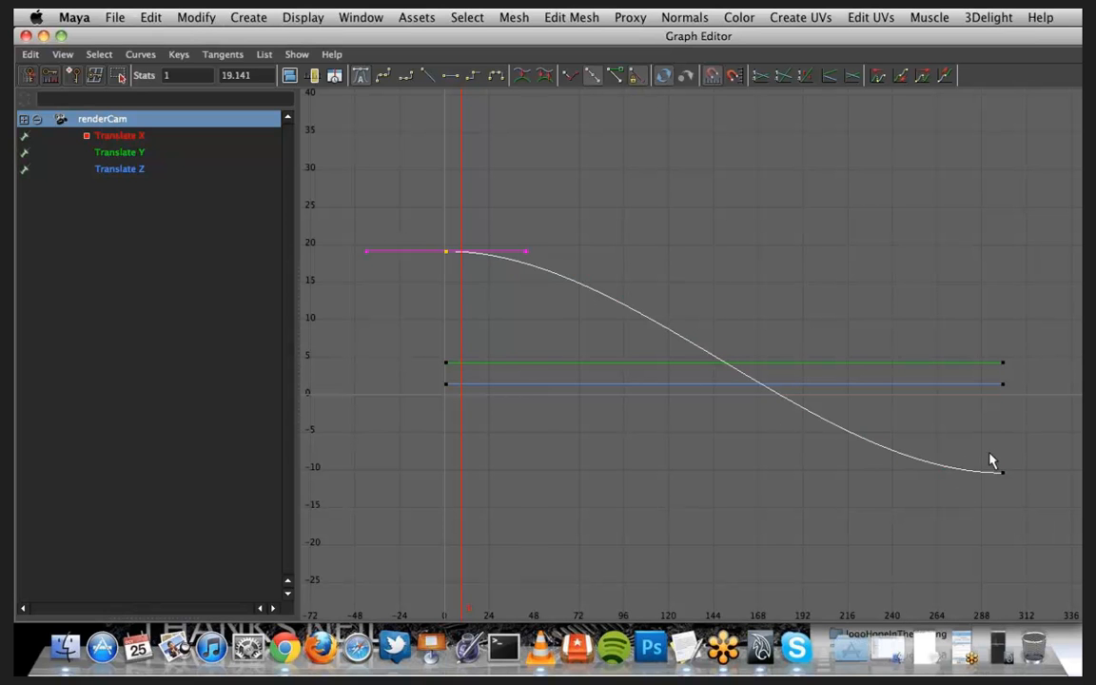
pyautogui.moveTo(1046, 510); pyautogui.dragTo(1046, 511)
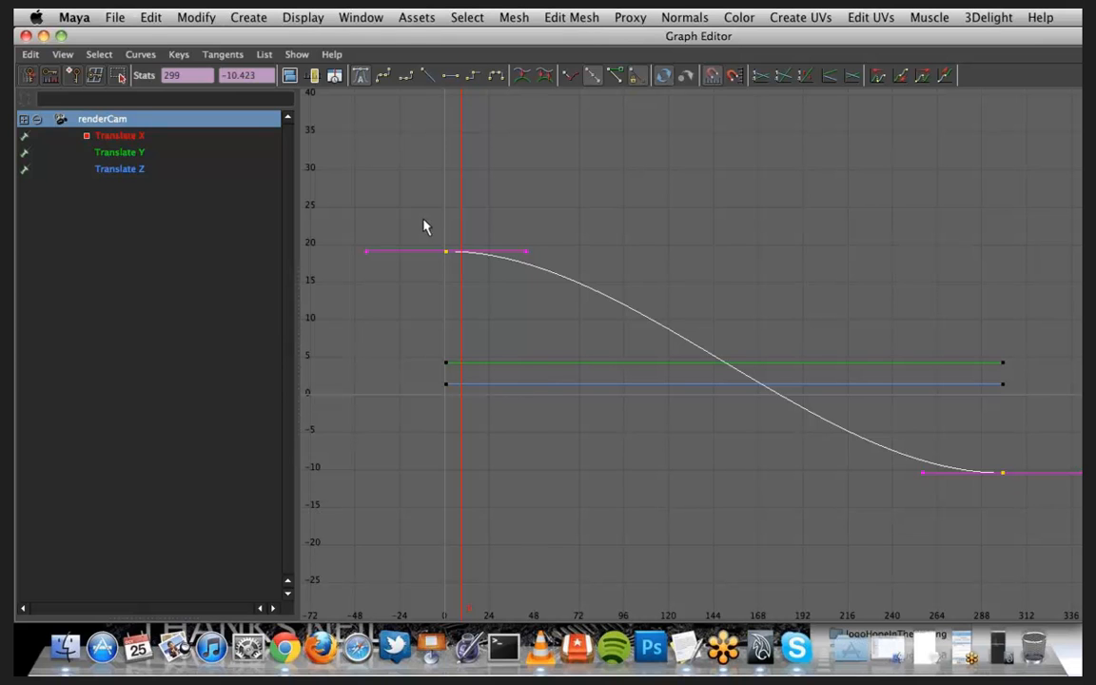
pyautogui.click(438, 268)
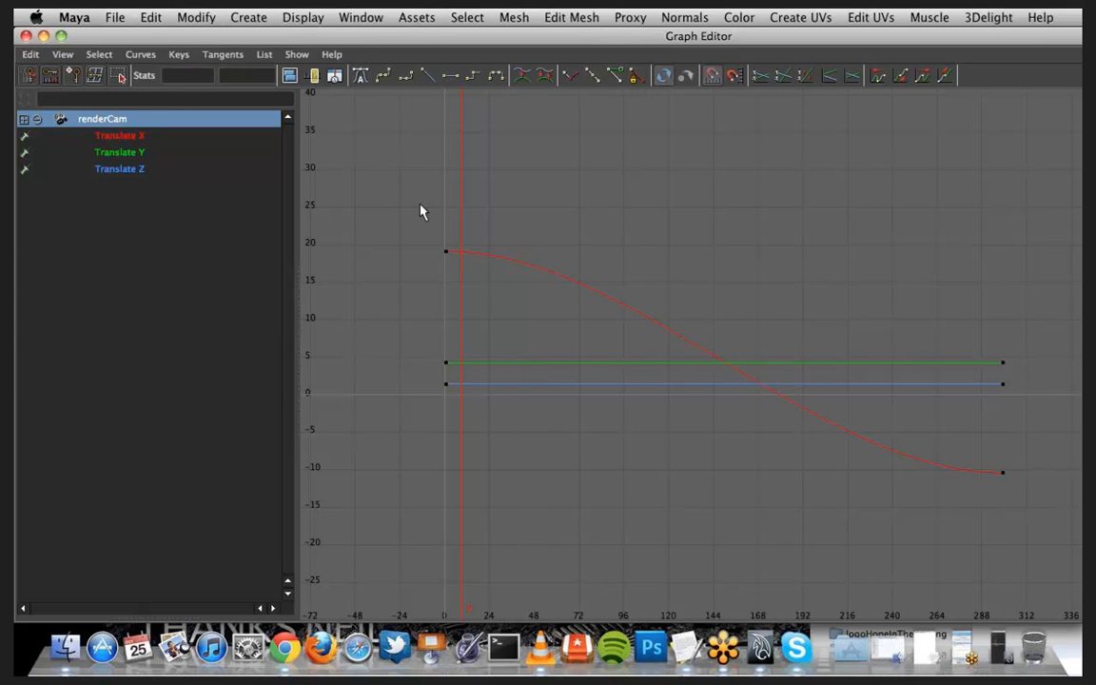
# Step: Set the tangents of both the first and last Translate X keys of renderCam to Linear
pyautogui.moveTo(423, 211); pyautogui.dragTo(497, 292)
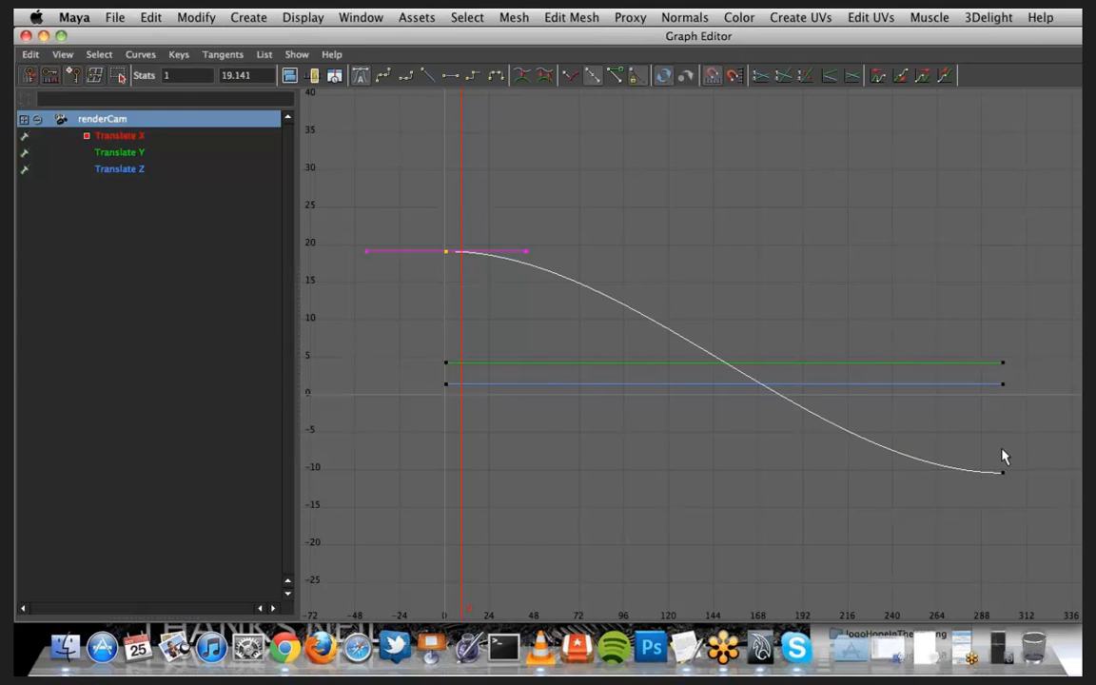
pyautogui.moveTo(1002, 451); pyautogui.dragTo(1004, 506)
pyautogui.keyDown('shift'); pyautogui.moveTo(441, 249); pyautogui.dragTo(487, 272); pyautogui.keyUp('shift')
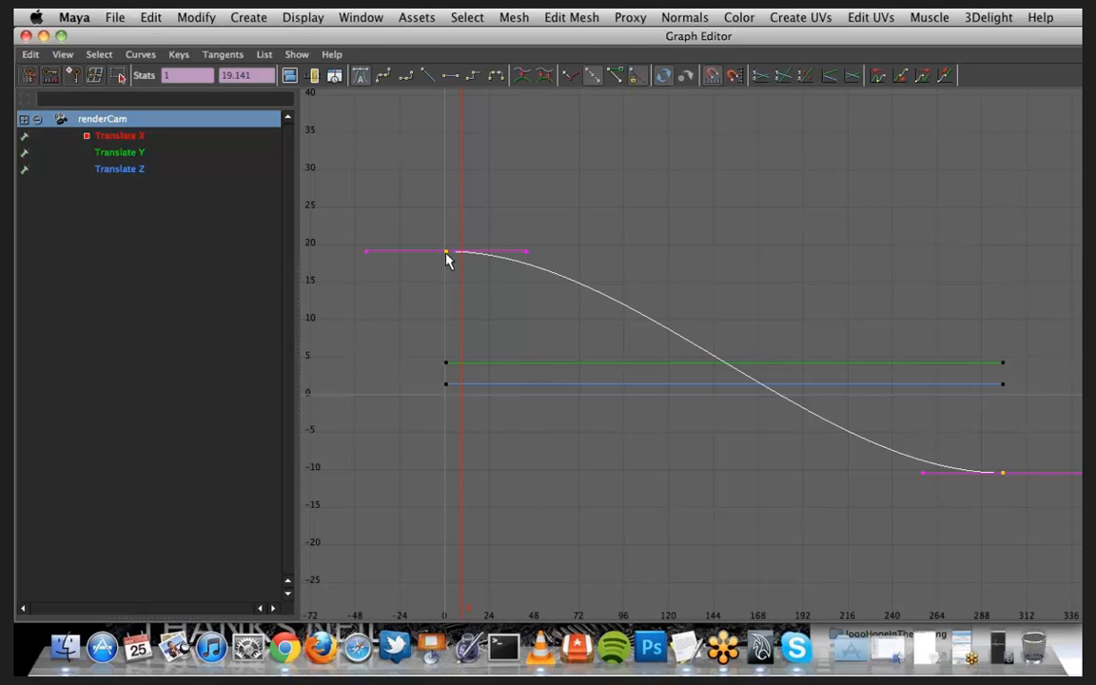
pyautogui.rightClick(448, 261)
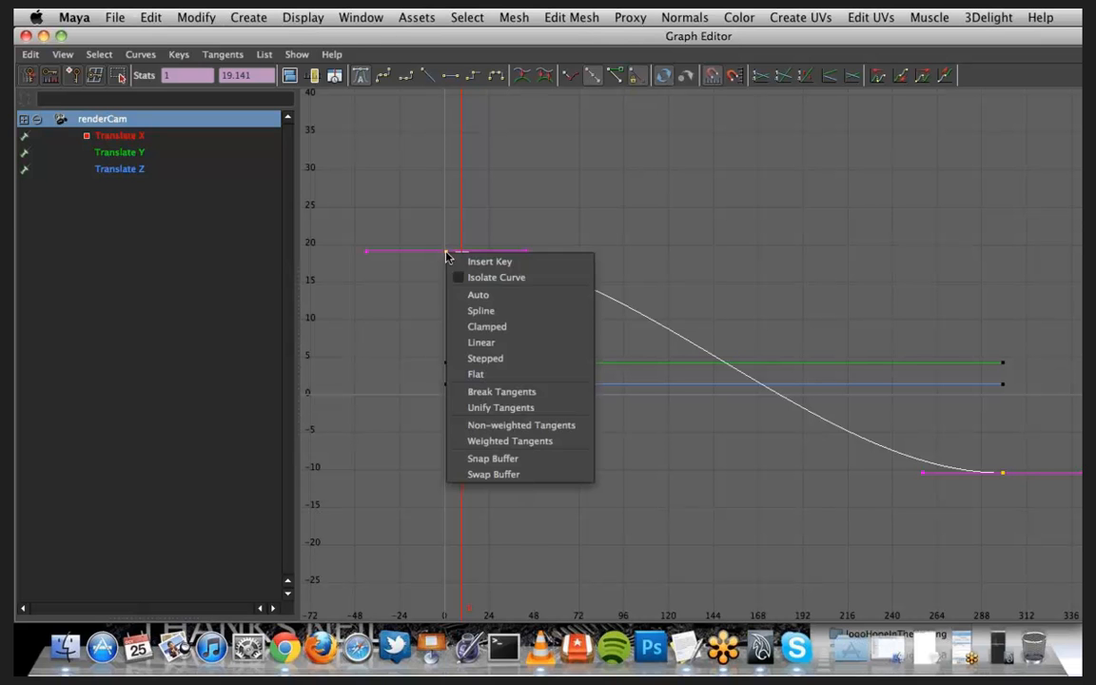
pyautogui.click(520, 344)
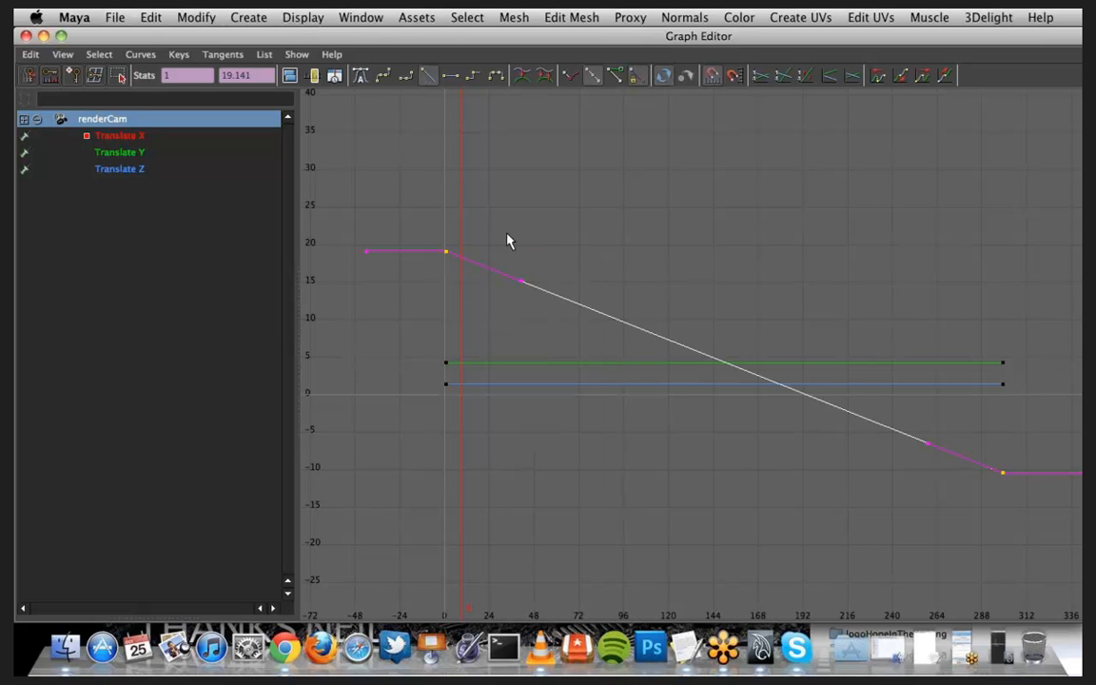
# Step: Put the Graph Editor away, look through renderCam and play its alley move from frame 1, rewinding at the end
pyautogui.click(44, 38)
pyautogui.click(295, 142)
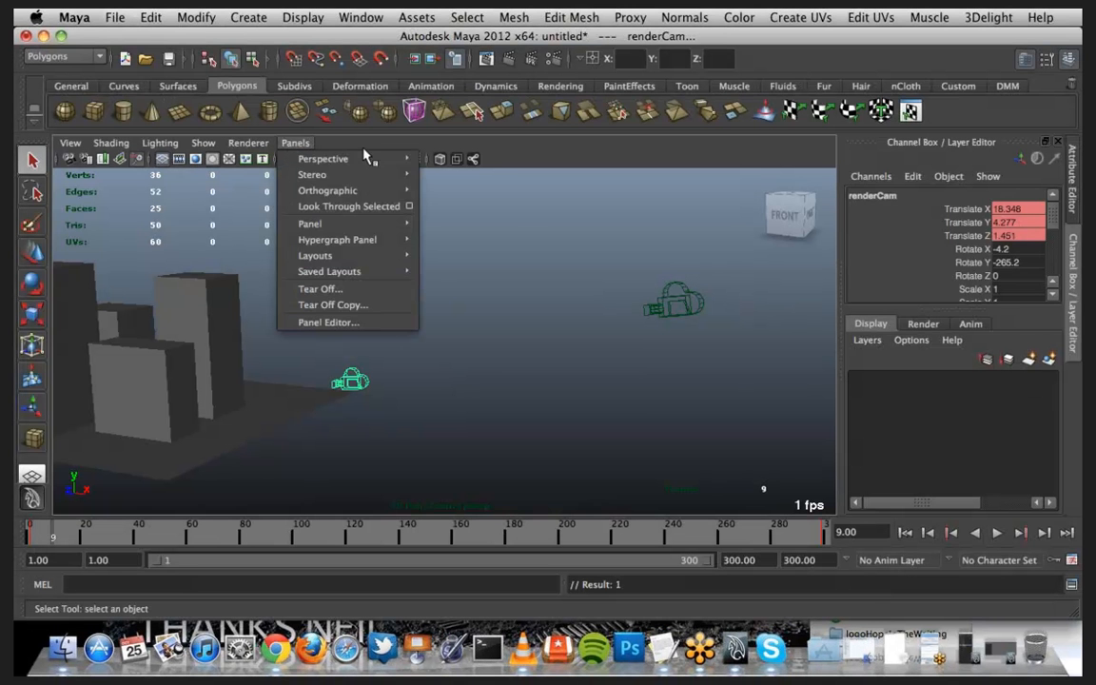
pyautogui.moveTo(367, 158)
pyautogui.click(455, 190)
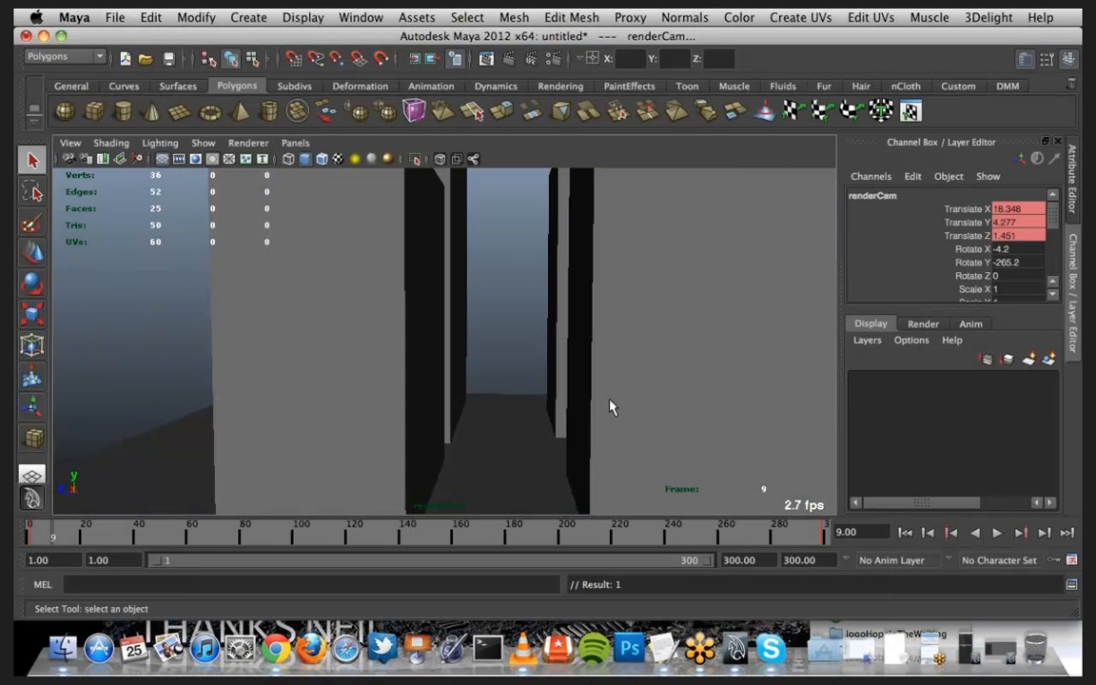
pyautogui.click(905, 534)
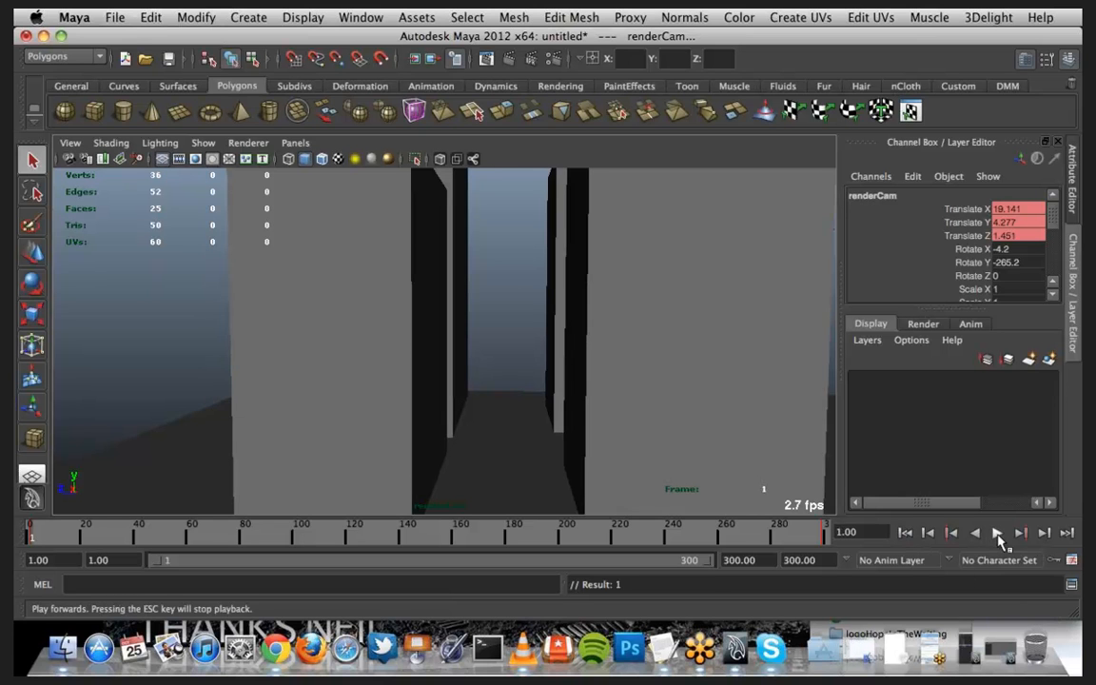
pyautogui.click(997, 534)
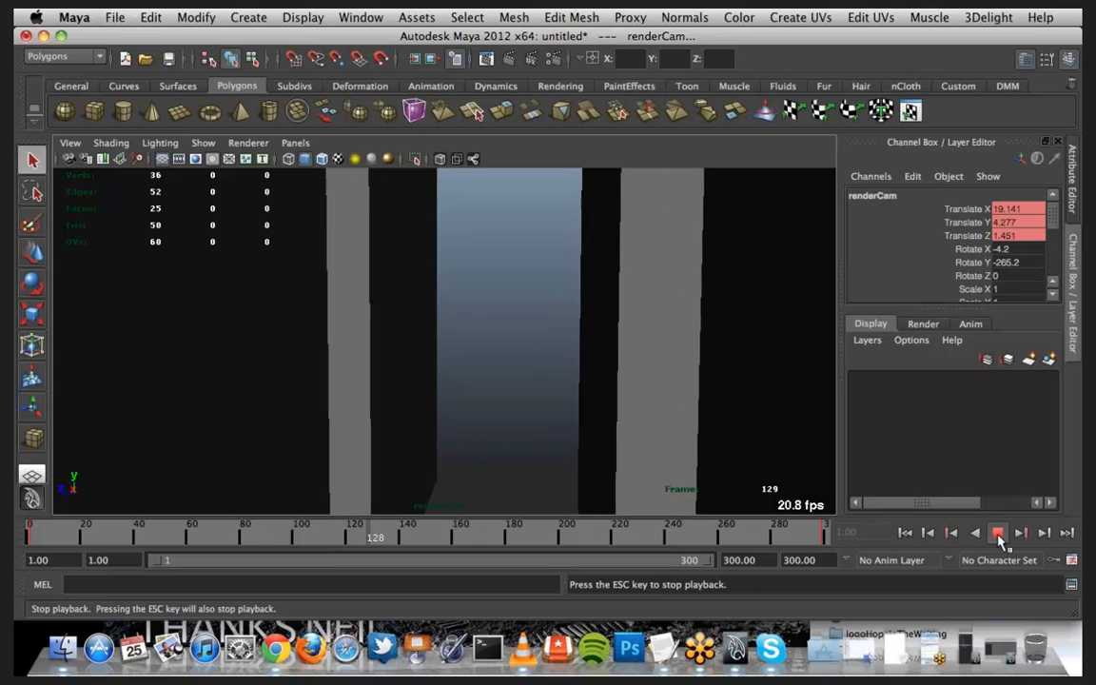
pyautogui.click(998, 533)
pyautogui.click(905, 533)
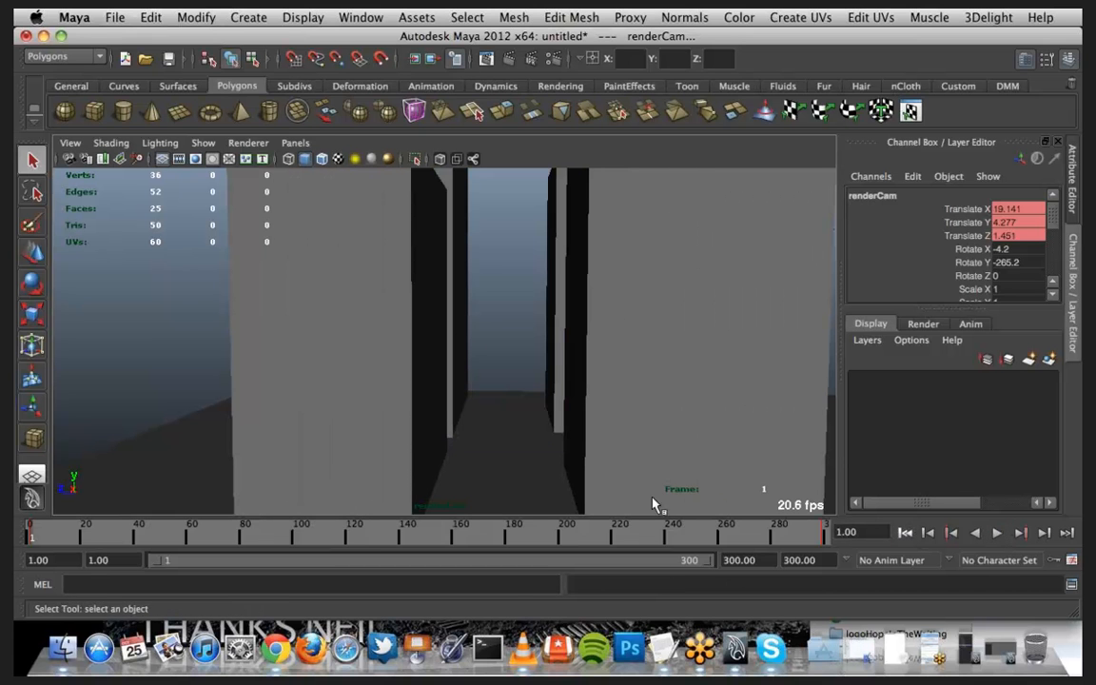
# Step: Return to the persp view and move renderCam1 down near renderCam, to about Translate X 21.57, Y 4.61
pyautogui.click(293, 143)
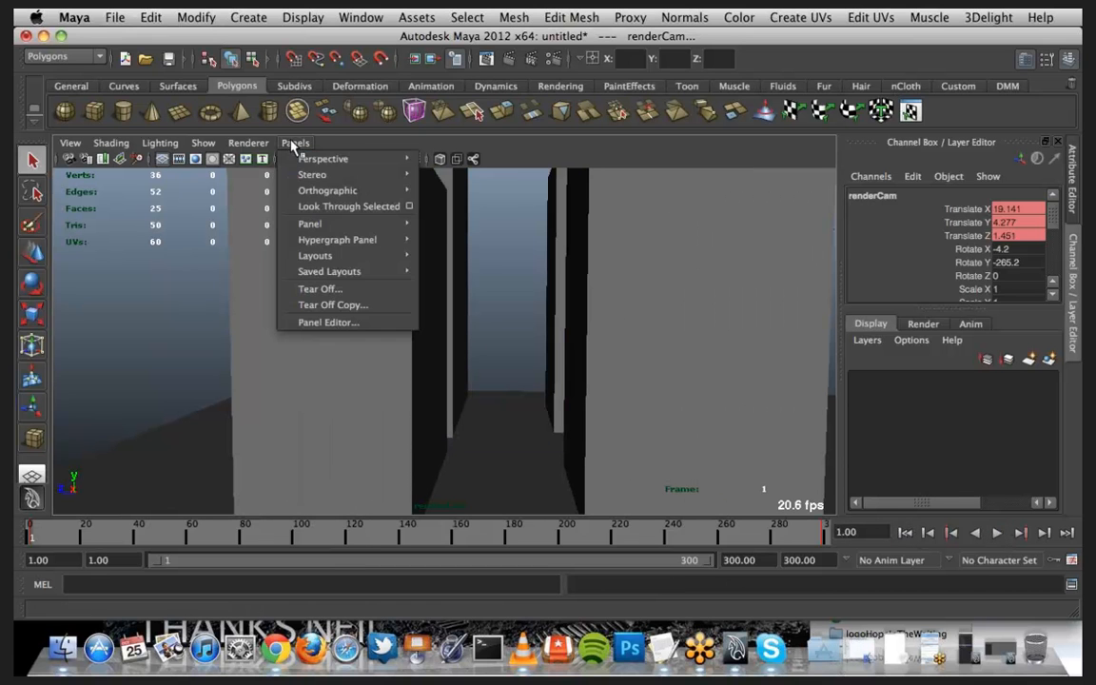
pyautogui.moveTo(381, 158)
pyautogui.click(453, 160)
pyautogui.keyDown('alt'); pyautogui.moveTo(441, 379); pyautogui.dragTo(619, 318, button='middle'); pyautogui.keyUp('alt')
pyautogui.keyDown('alt'); pyautogui.moveTo(619, 318); pyautogui.dragTo(587, 374); pyautogui.keyUp('alt')
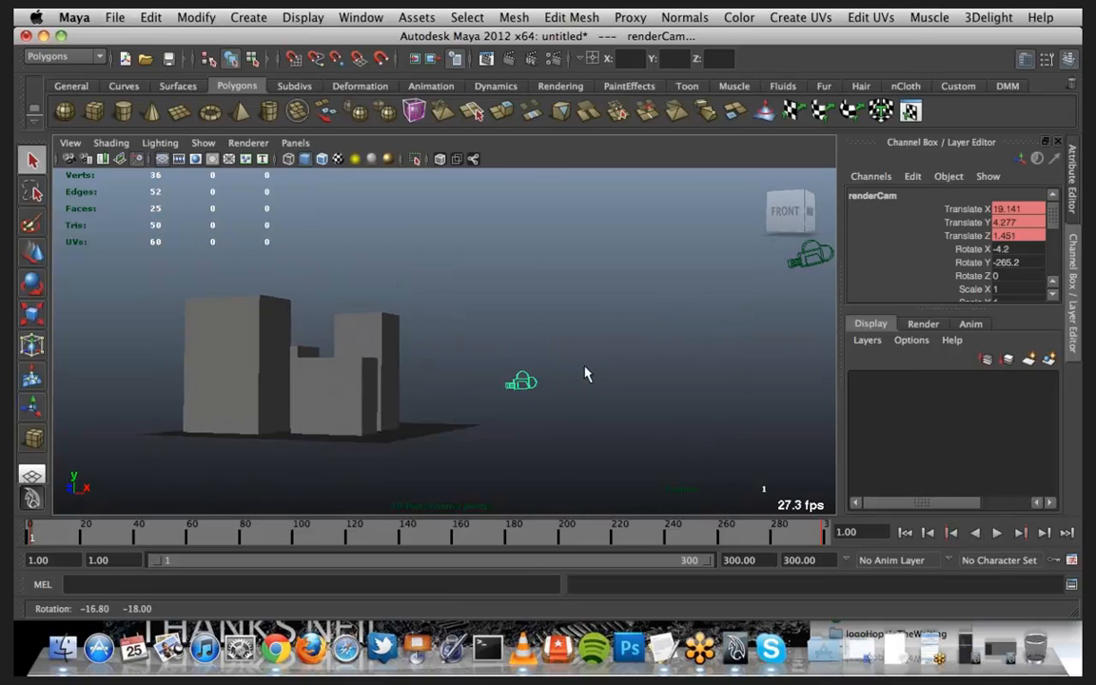
pyautogui.keyDown('alt'); pyautogui.moveTo(587, 374); pyautogui.dragTo(564, 395, button='middle'); pyautogui.keyUp('alt')
pyautogui.click(764, 303)
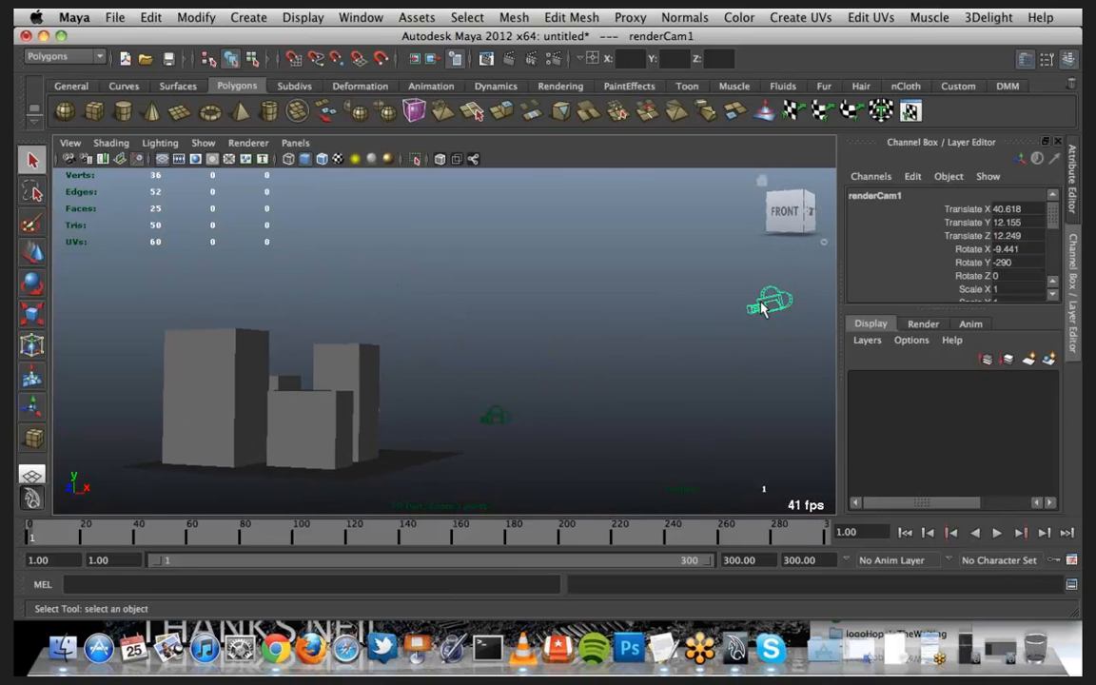
pyautogui.press('w')
pyautogui.moveTo(764, 307); pyautogui.dragTo(486, 310)
pyautogui.moveTo(468, 261); pyautogui.dragTo(477, 365)
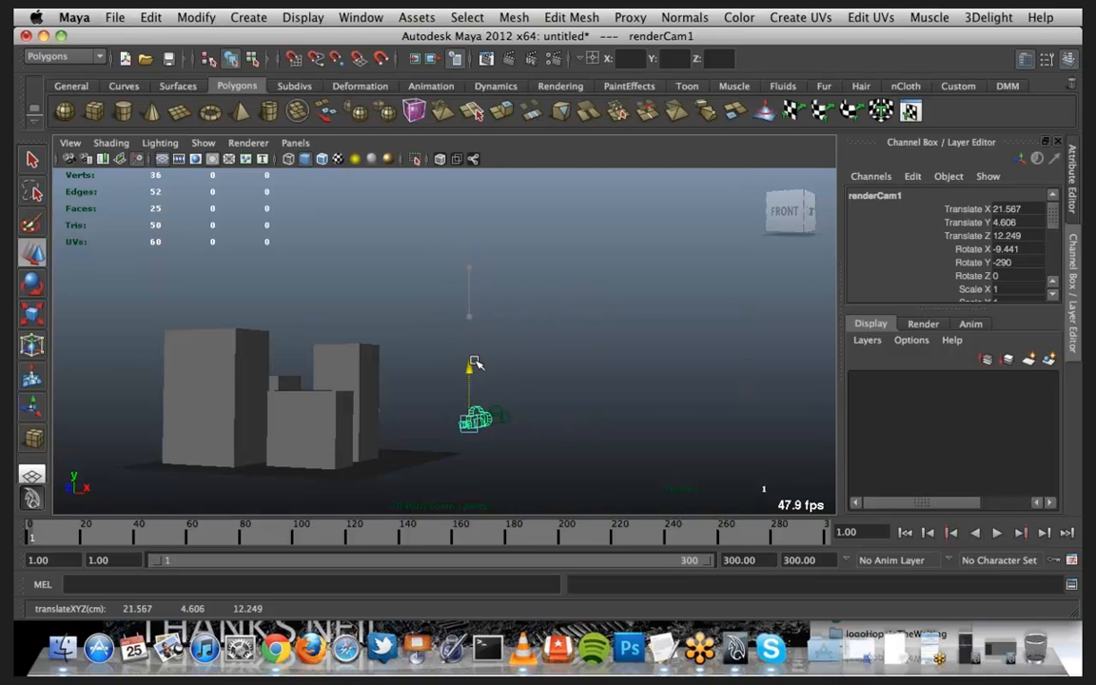
# Step: Move renderCam1 sideways next to renderCam, to about Translate X 20.21, Z 1.70
pyautogui.keyDown('alt'); pyautogui.moveTo(490, 458); pyautogui.dragTo(529, 500, button='right'); pyautogui.keyUp('alt')
pyautogui.keyDown('alt'); pyautogui.moveTo(528, 500); pyautogui.dragTo(457, 343); pyautogui.keyUp('alt')
pyautogui.moveTo(318, 335); pyautogui.dragTo(579, 381)
pyautogui.moveTo(647, 386); pyautogui.dragTo(639, 362)
# Step: Look through renderCam1 and orbit its view of the buildings to about Translate X 20.05, Y 4.88, Z 3.81
pyautogui.click(295, 143)
pyautogui.moveTo(395, 159)
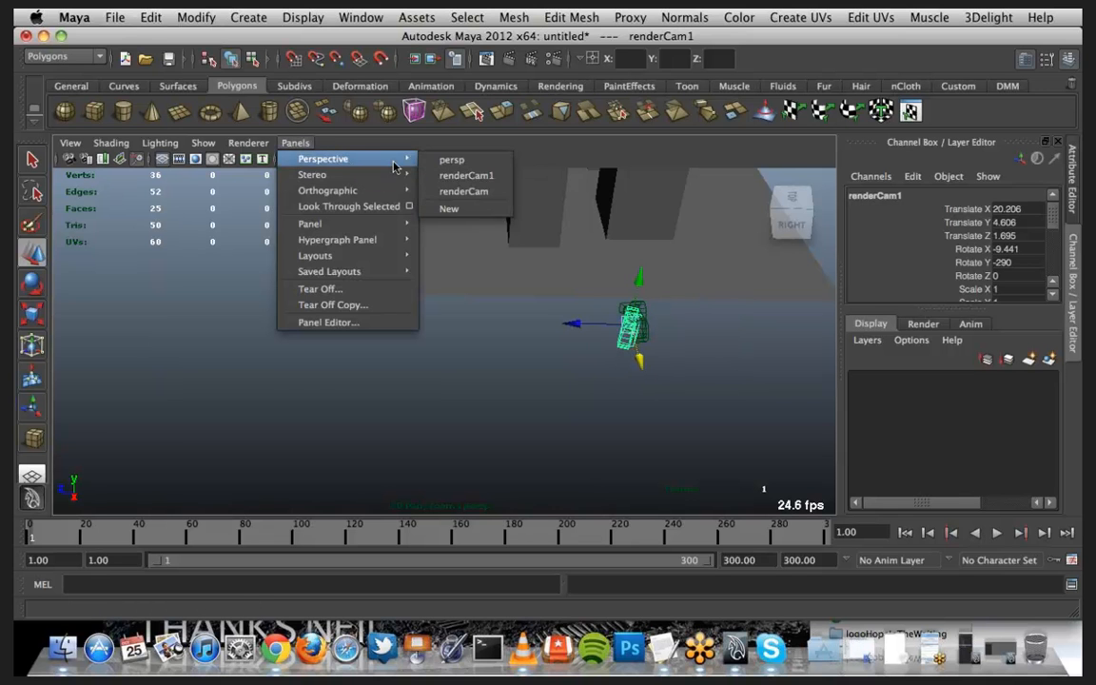
pyautogui.click(457, 175)
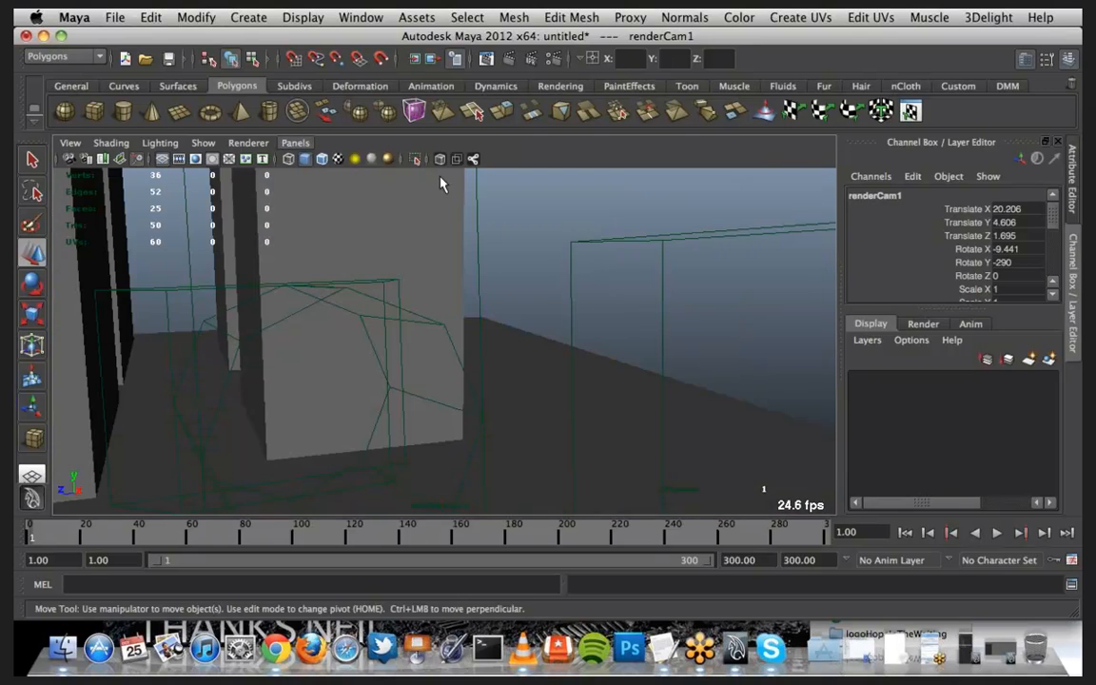
pyautogui.keyDown('alt'); pyautogui.moveTo(479, 361); pyautogui.dragTo(561, 322); pyautogui.keyUp('alt')
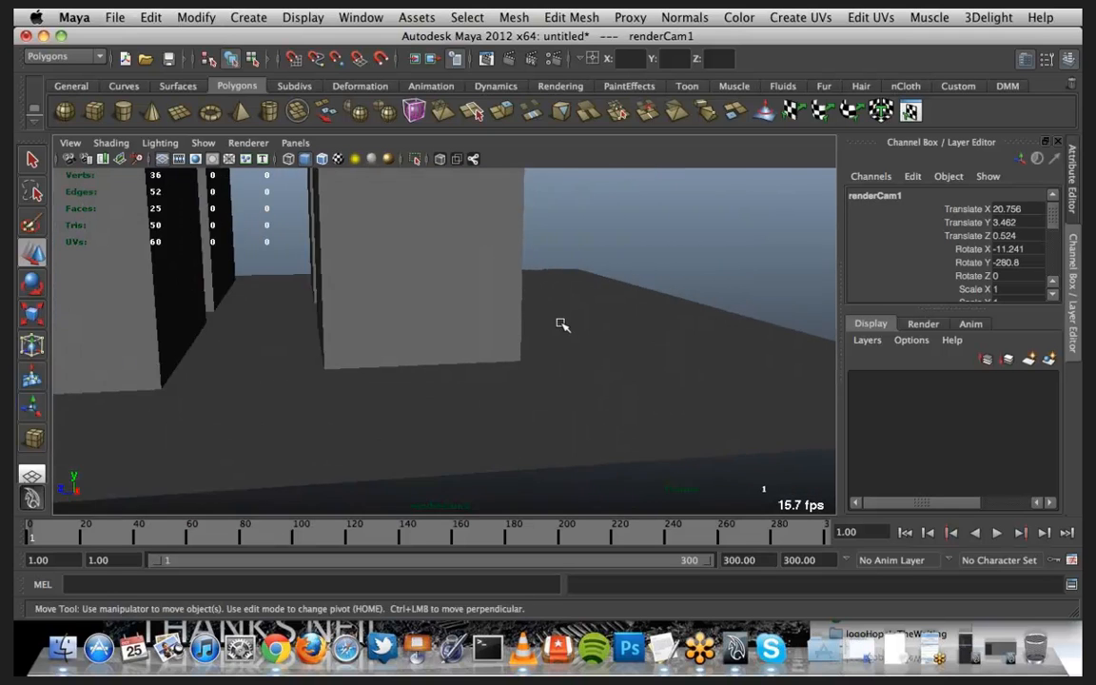
pyautogui.keyDown('alt'); pyautogui.moveTo(561, 323); pyautogui.dragTo(589, 352, button='middle'); pyautogui.keyUp('alt')
pyautogui.keyDown('alt'); pyautogui.moveTo(588, 352); pyautogui.dragTo(656, 338); pyautogui.keyUp('alt')
# Step: Set renderCam1's Rotate X to 0, then line its view up with the alley at about Rotate X -1.2, Y -274
pyautogui.click(1034, 249)
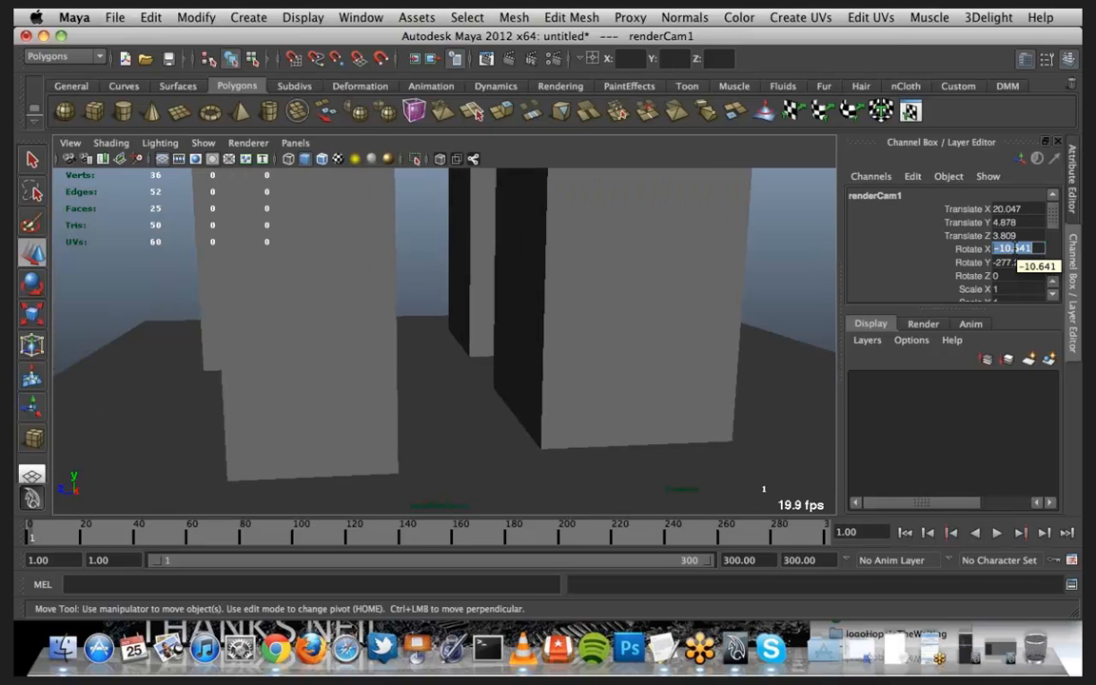
pyautogui.write('0')
pyautogui.press('Return')
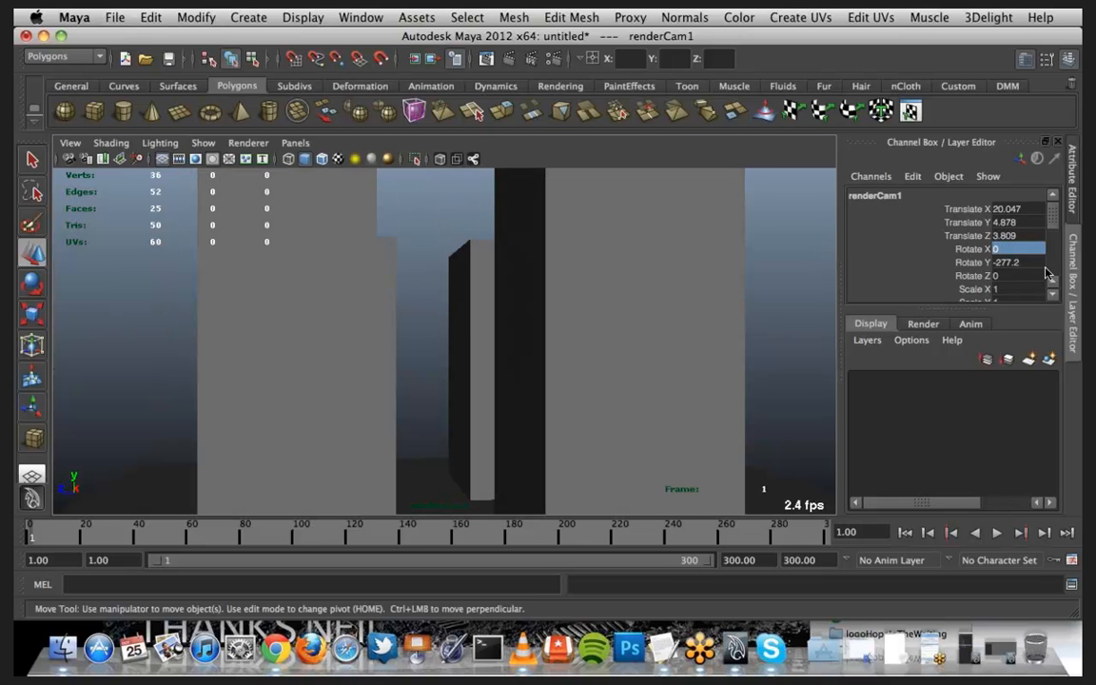
pyautogui.keyDown('alt'); pyautogui.moveTo(440, 465); pyautogui.dragTo(435, 467); pyautogui.keyUp('alt')
pyautogui.keyDown('alt'); pyautogui.moveTo(434, 467); pyautogui.dragTo(455, 468, button='middle'); pyautogui.keyUp('alt')
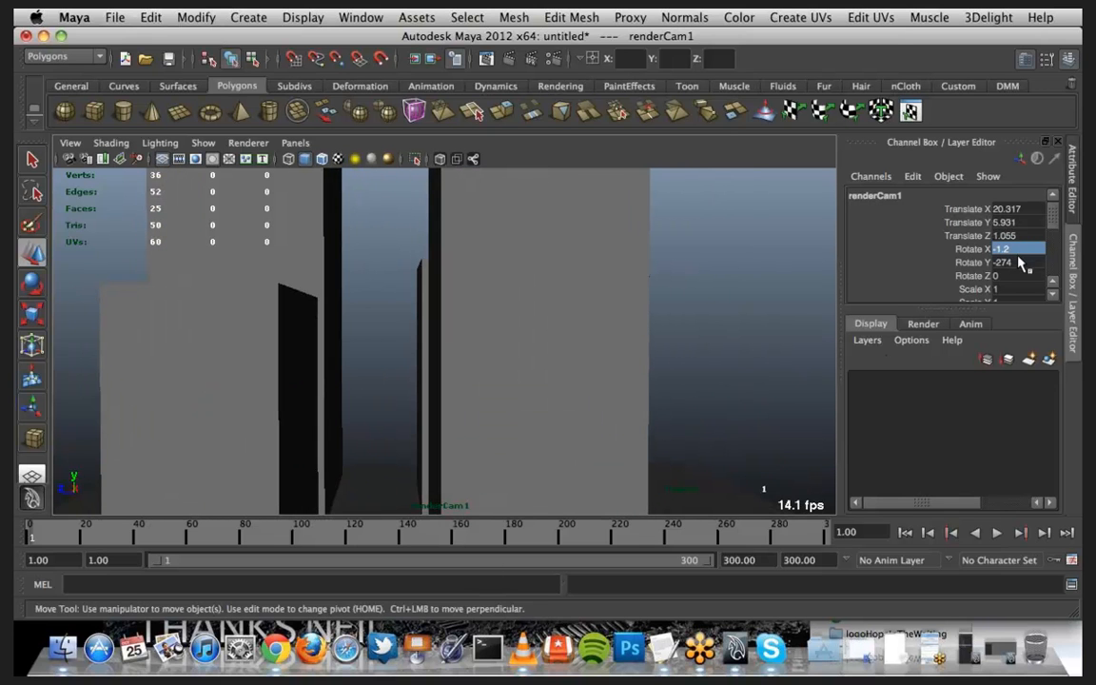
# Step: Return to the persp view and move renderCam1 beside renderCam, to about Translate X 18.66, Y 4.38
pyautogui.click(295, 142)
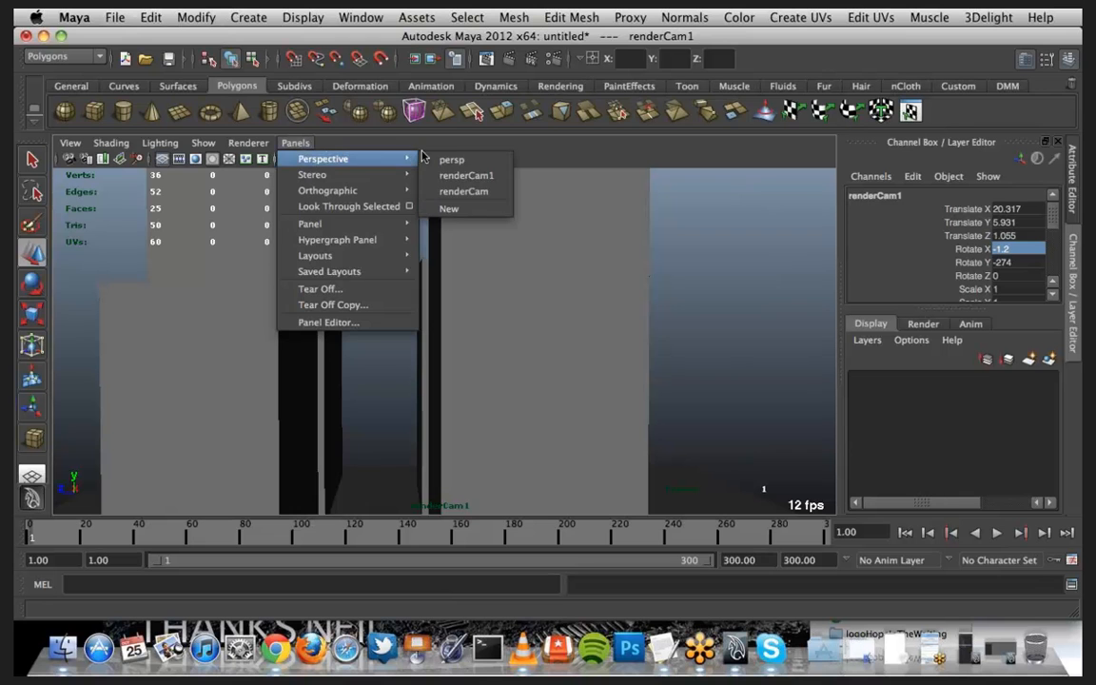
pyautogui.click(449, 159)
pyautogui.keyDown('alt'); pyautogui.moveTo(526, 352); pyautogui.dragTo(605, 306); pyautogui.keyUp('alt')
pyautogui.moveTo(539, 260); pyautogui.dragTo(541, 280)
pyautogui.moveTo(587, 339); pyautogui.dragTo(551, 333)
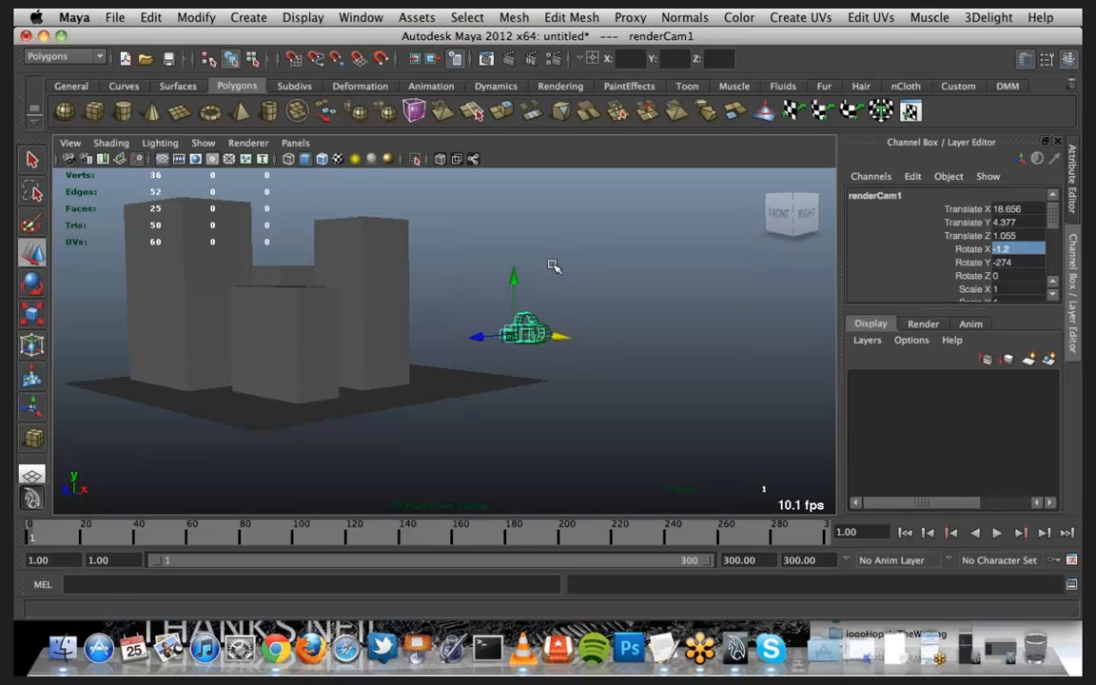
# Step: Shift renderCam1 to about Translate Z 1.93 and rotate it to face straight up, at about Rotate X 88.6
pyautogui.press('e')
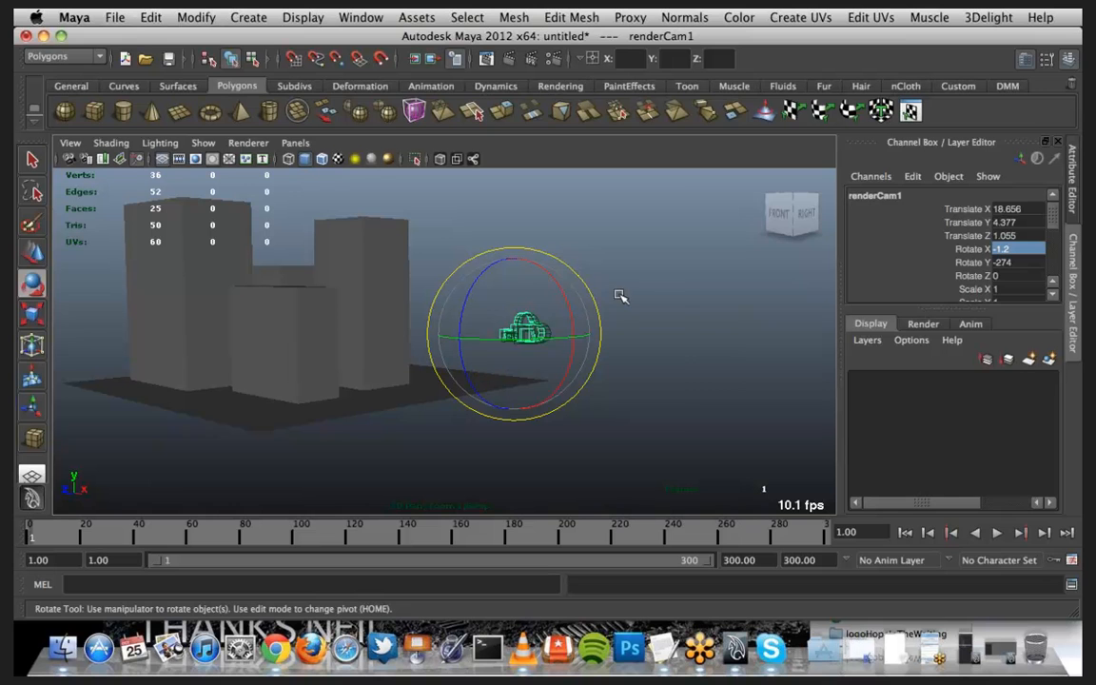
pyautogui.hotkey('ctrl', 'a')
pyautogui.press('w')
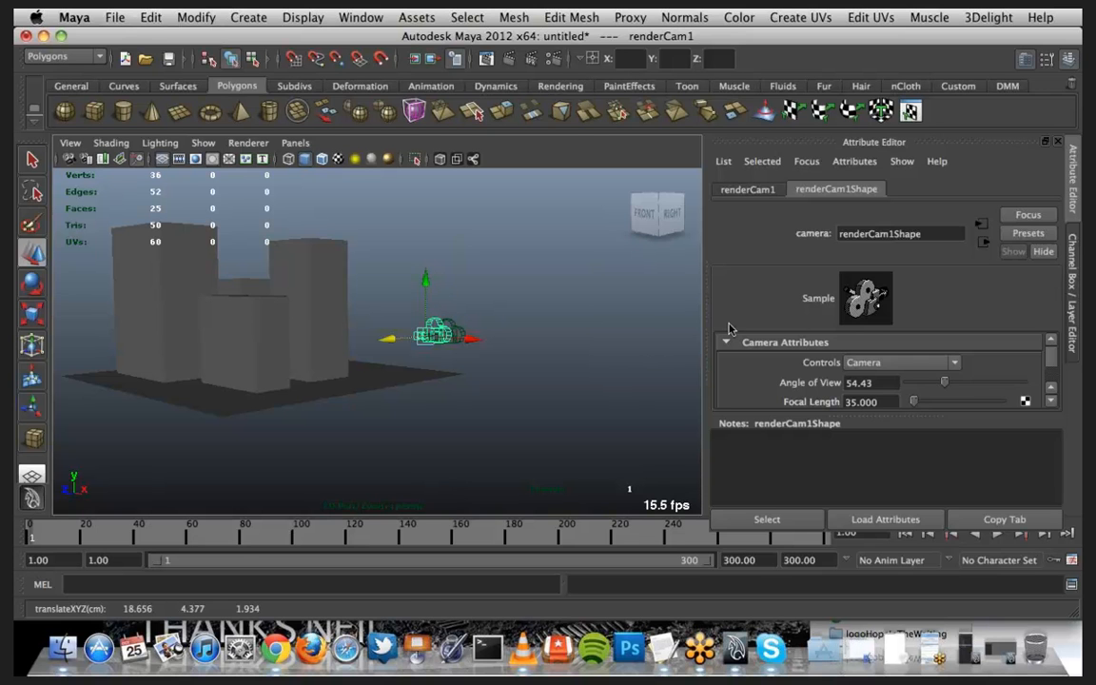
pyautogui.hotkey('ctrl', 'a')
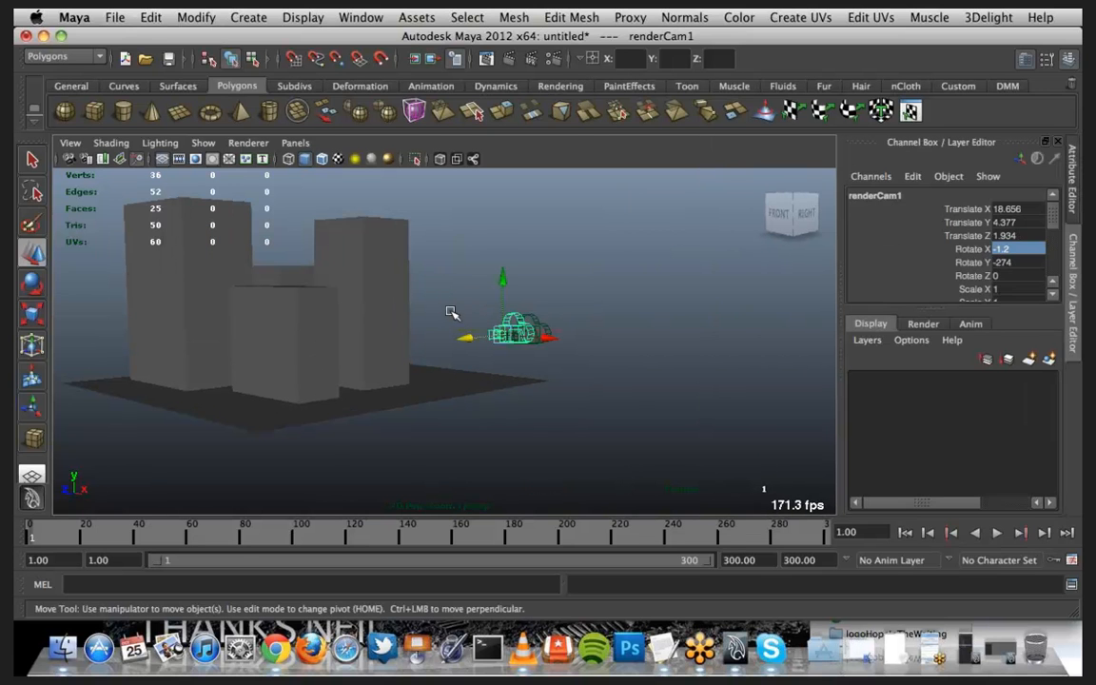
pyautogui.press('e')
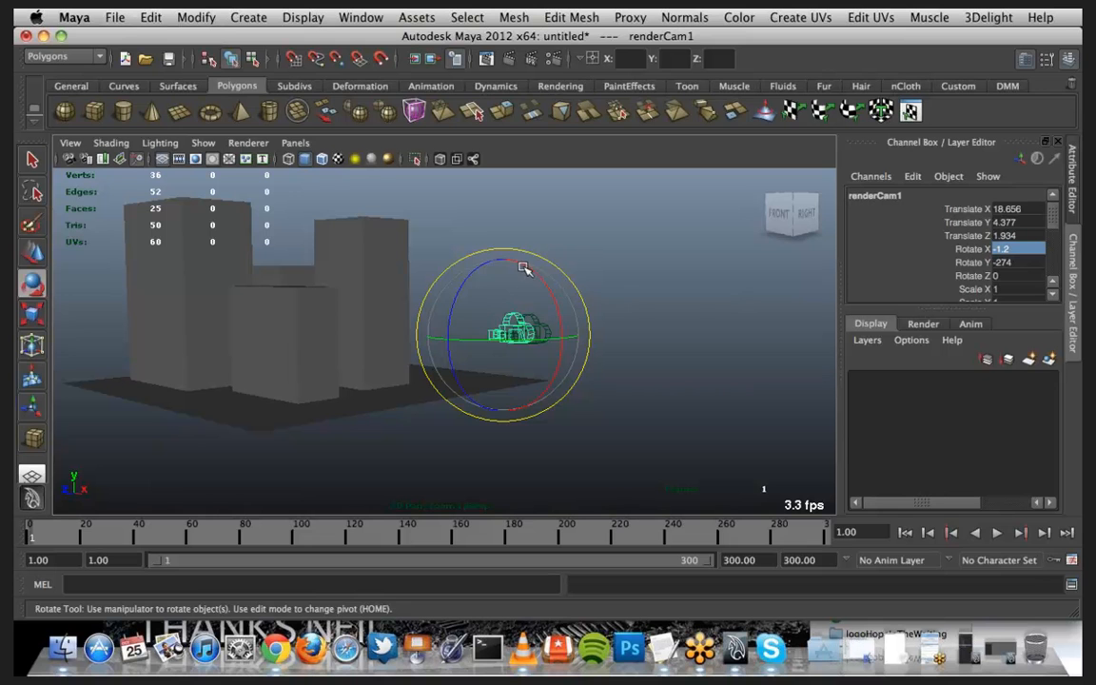
pyautogui.moveTo(522, 269); pyautogui.dragTo(550, 293)
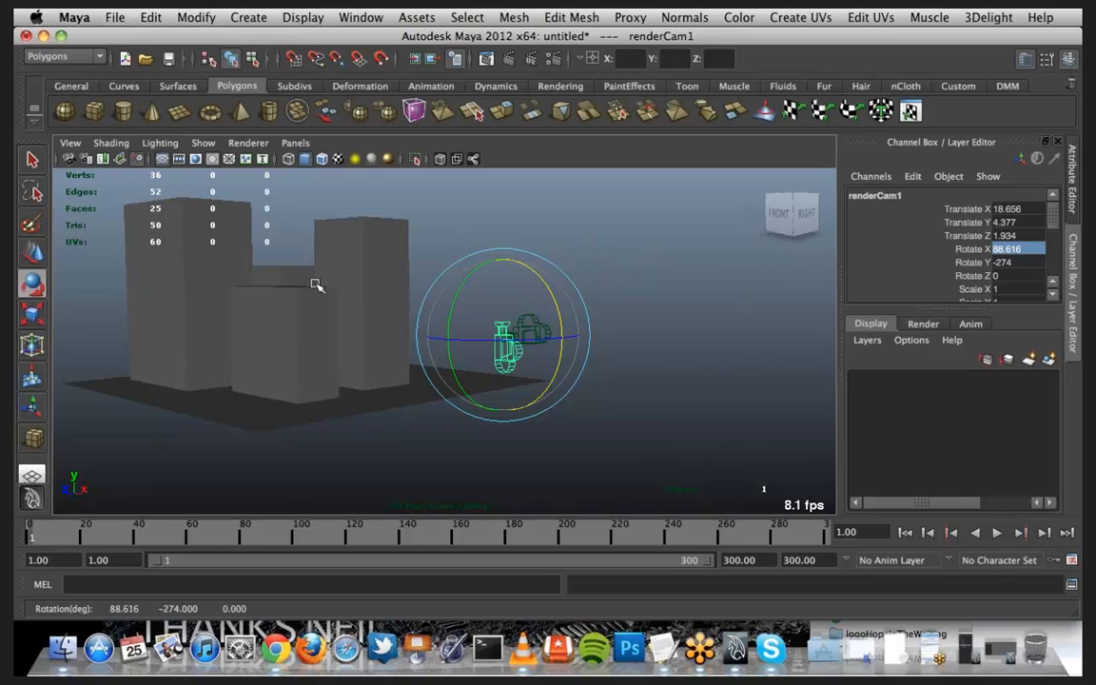
# Step: Open the Outliner and rename renderCam1 as renderCamVert
pyautogui.click(354, 18)
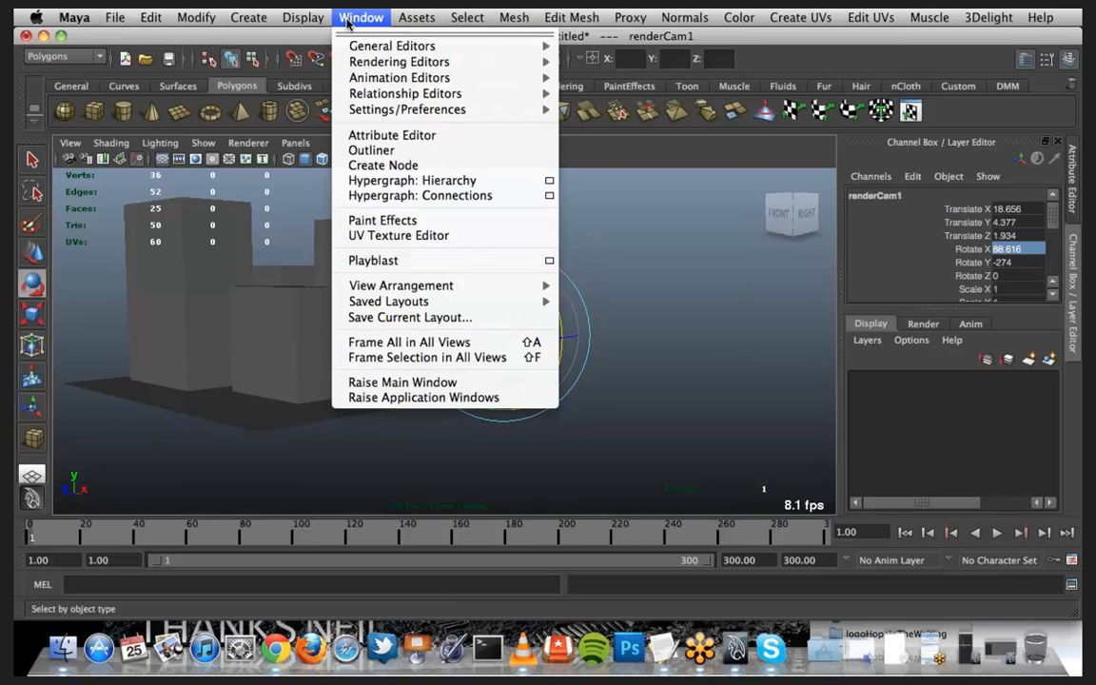
pyautogui.click(394, 151)
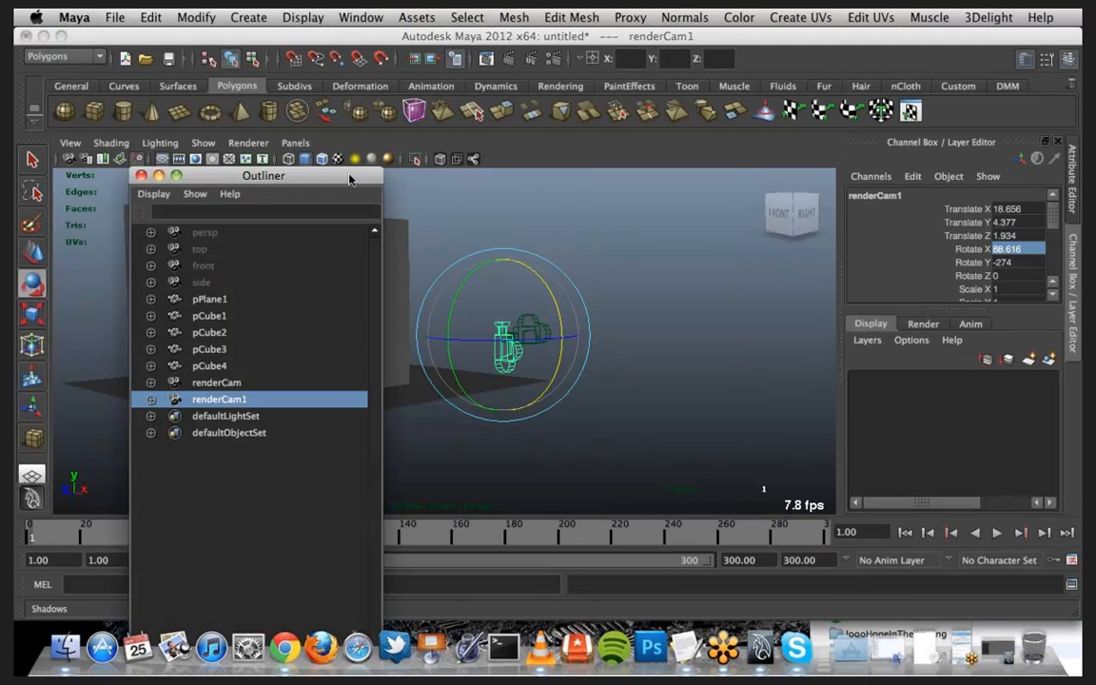
pyautogui.moveTo(348, 179); pyautogui.dragTo(291, 39)
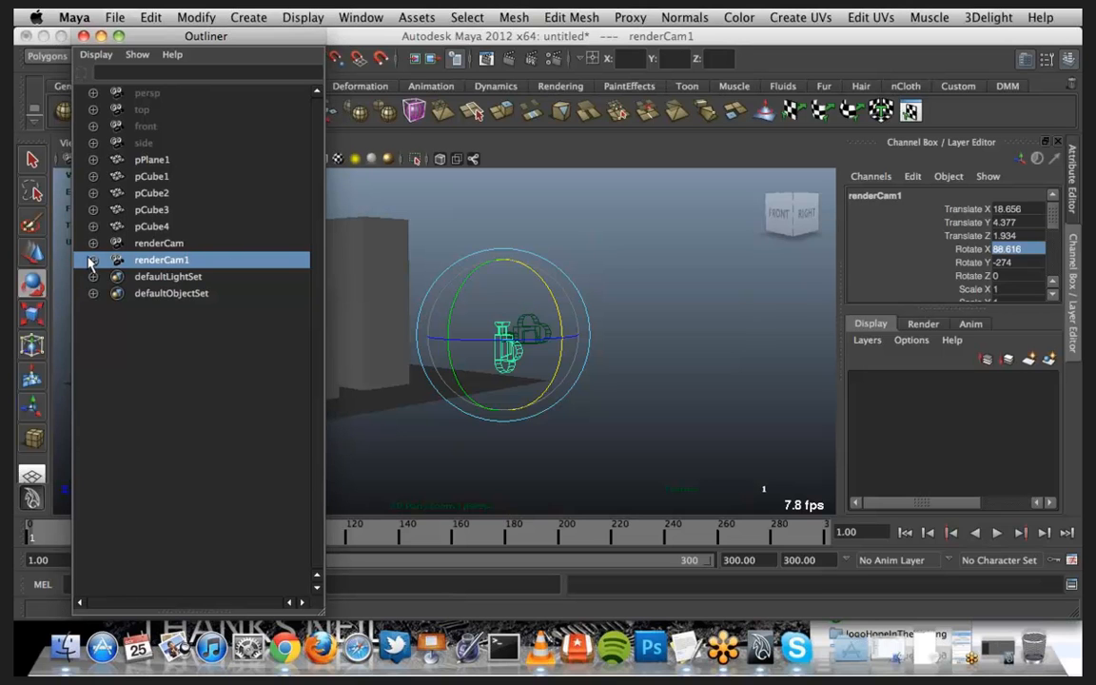
pyautogui.doubleClick(189, 263)
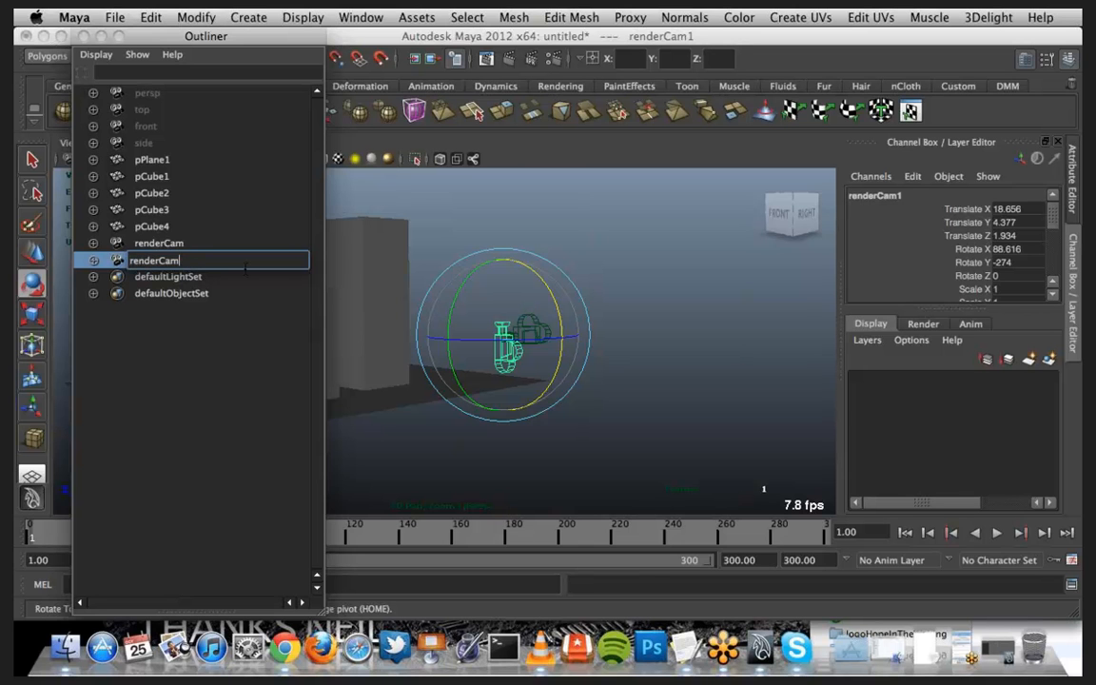
pyautogui.write('Vert')
pyautogui.press('Return')
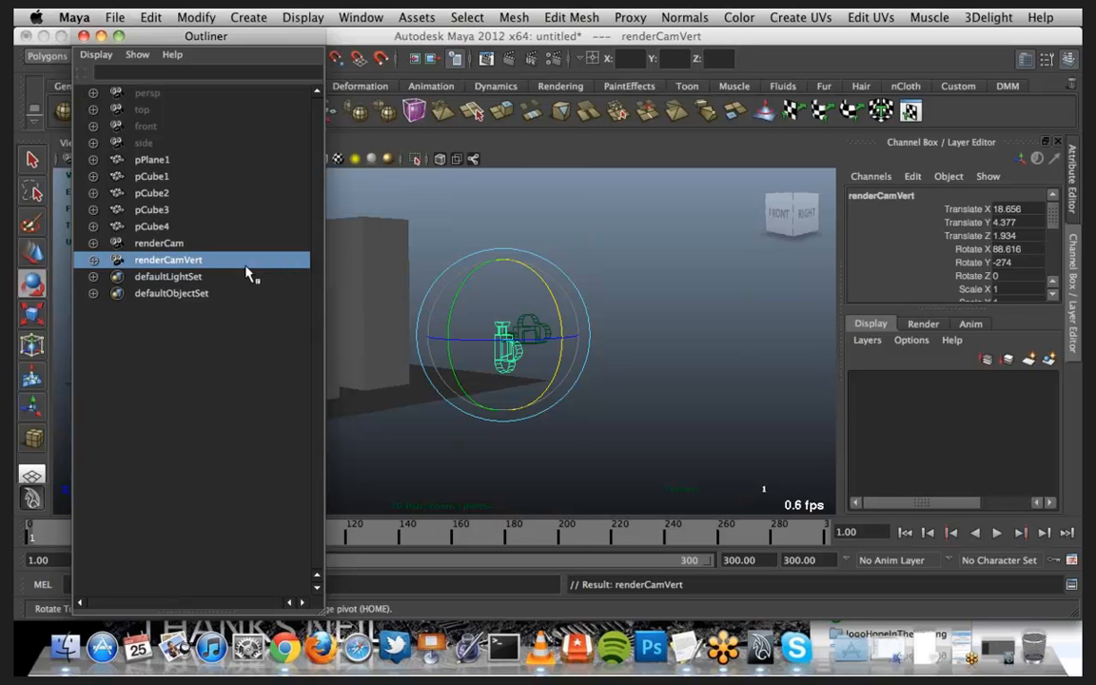
# Step: Parent renderCamVert under renderCam in the Outliner and expand the renderCam hierarchy
pyautogui.click(177, 244)
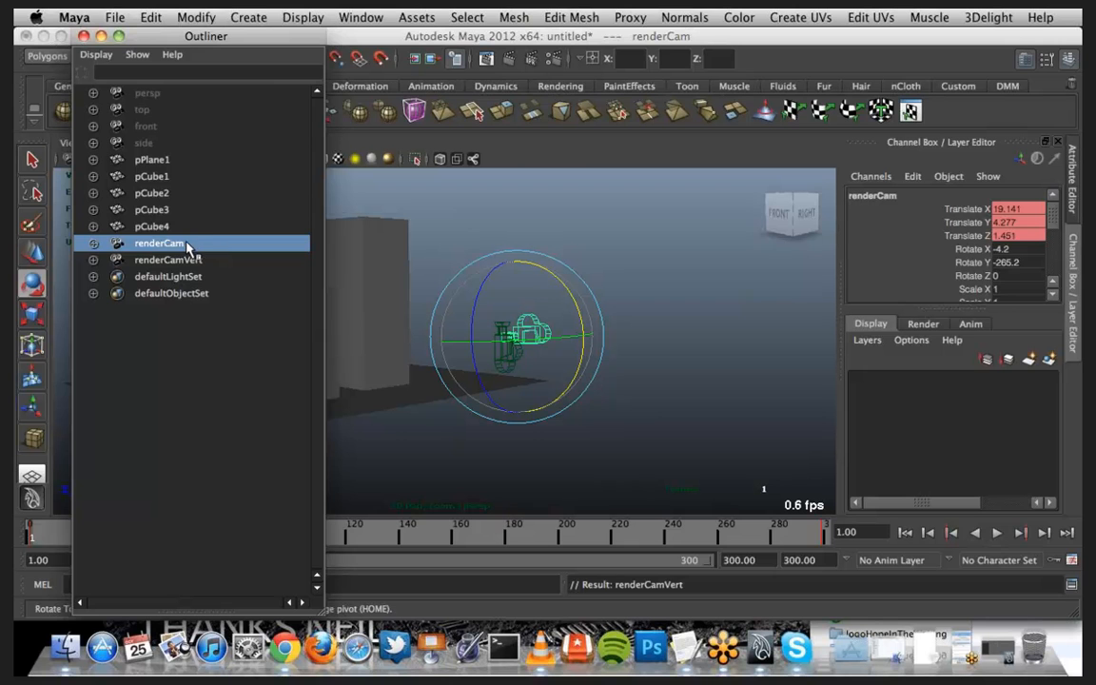
pyautogui.doubleClick(188, 244)
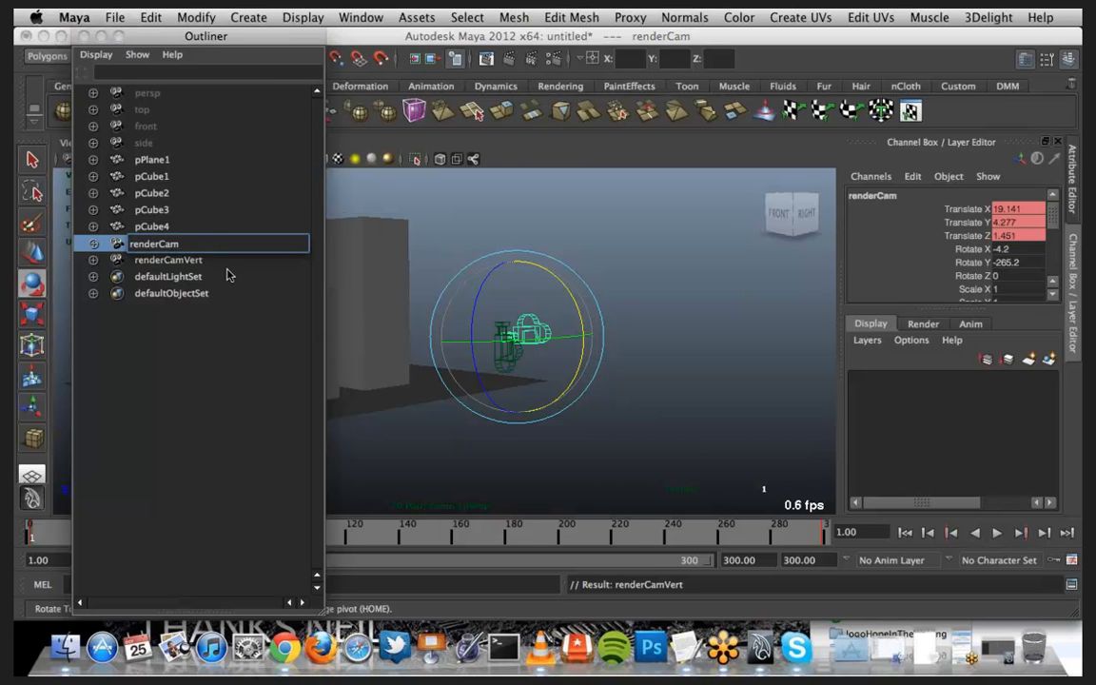
pyautogui.click(221, 261)
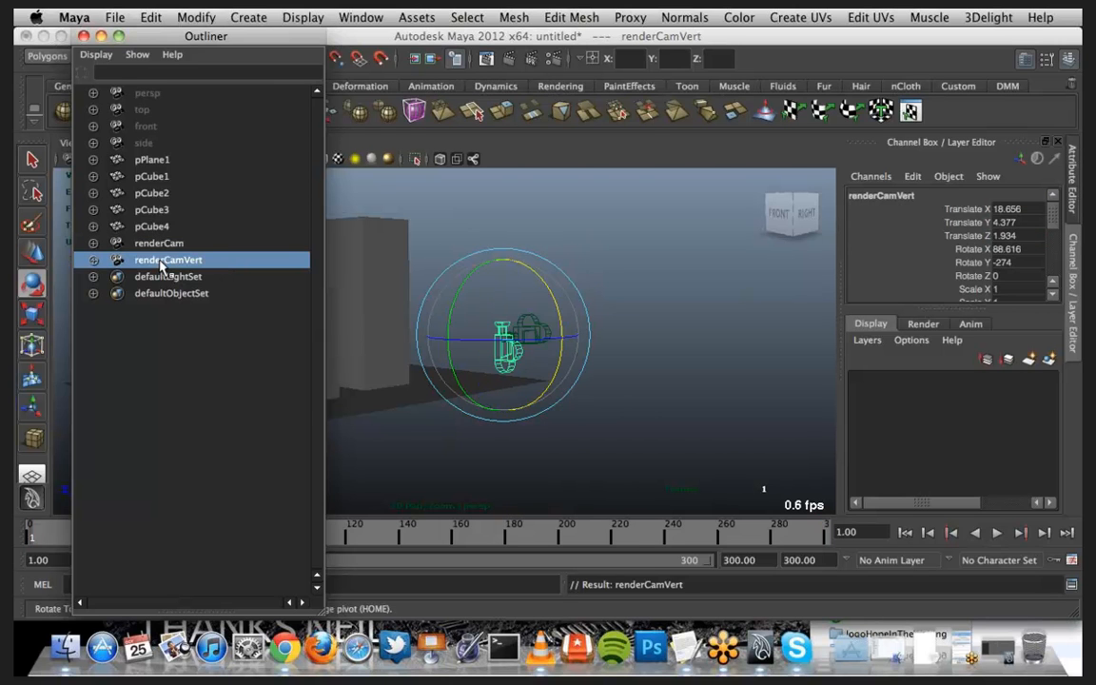
pyautogui.moveTo(159, 265); pyautogui.dragTo(160, 266, button='middle')
pyautogui.moveTo(159, 257); pyautogui.dragTo(165, 245, button='middle')
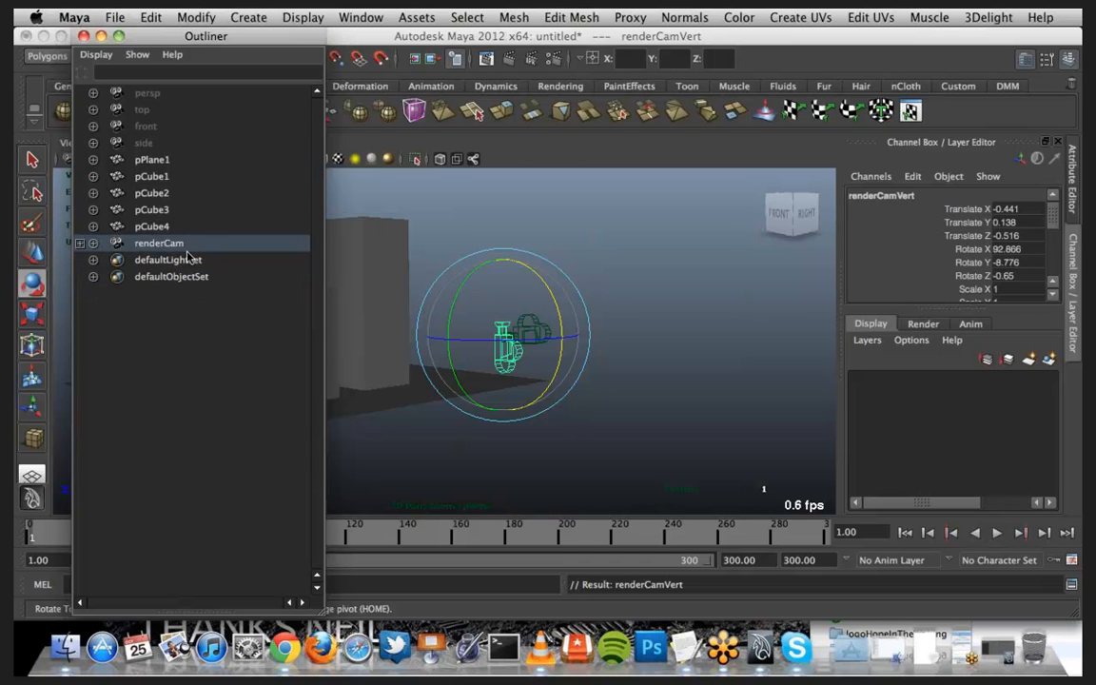
pyautogui.click(81, 243)
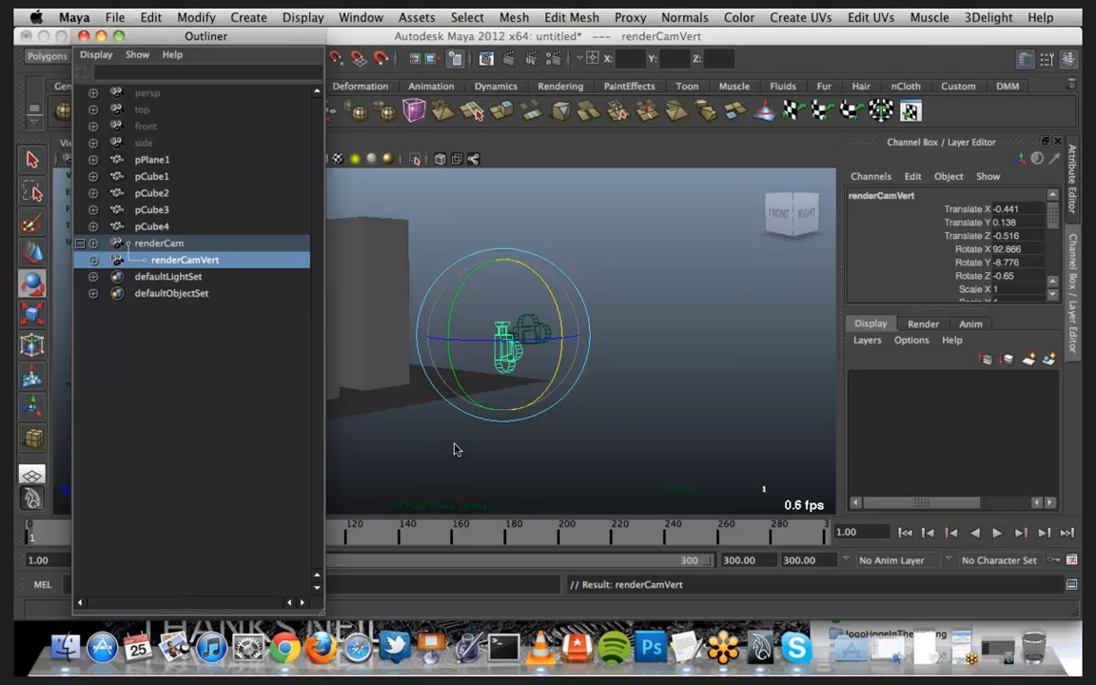
# Step: Play the animation in the persp view and scrub to frame 200 to check that renderCamVert follows renderCam
pyautogui.keyDown('alt'); pyautogui.moveTo(455, 448); pyautogui.dragTo(540, 411); pyautogui.keyUp('alt')
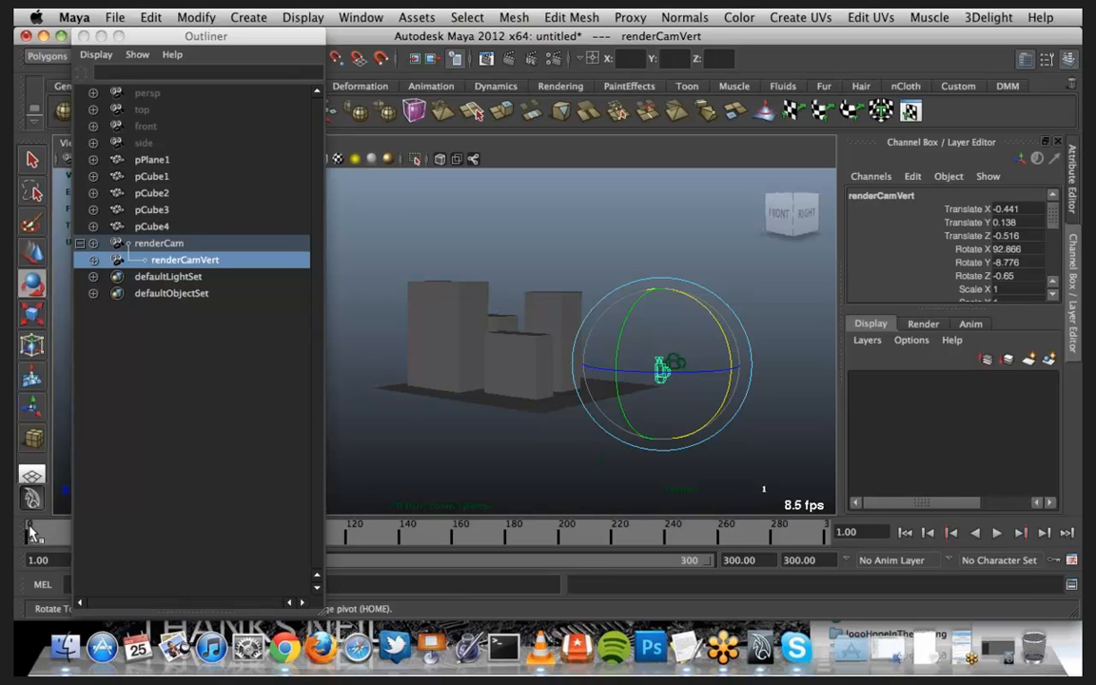
pyautogui.hotkey('alt', 'v')
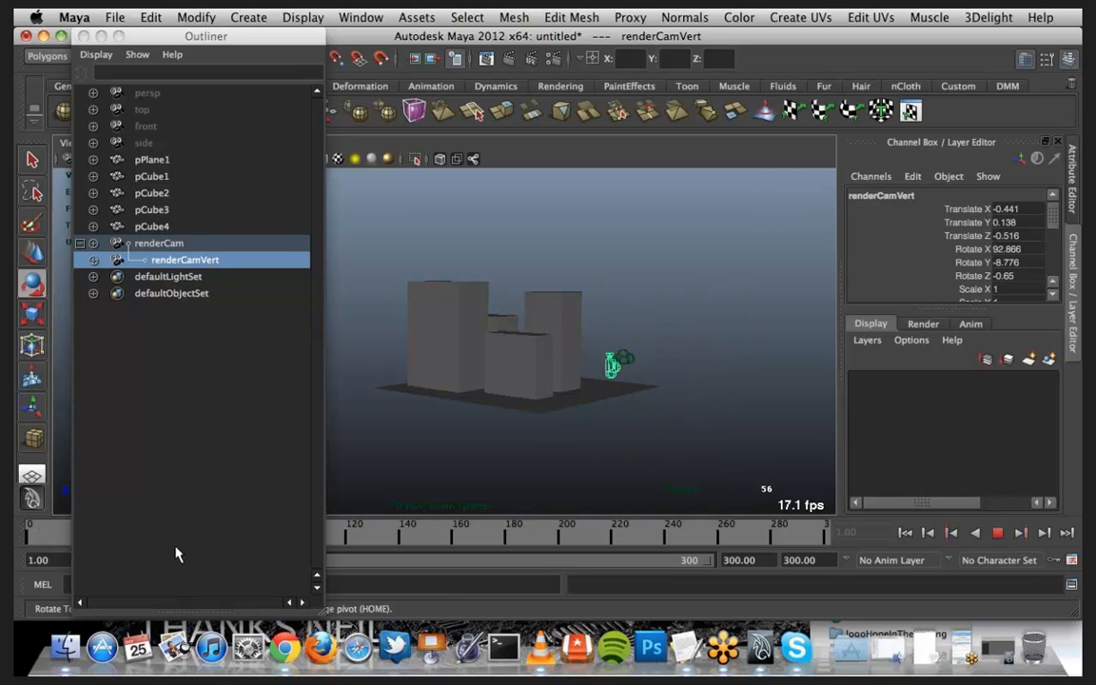
pyautogui.moveTo(346, 541); pyautogui.dragTo(794, 538)
pyautogui.moveTo(476, 540); pyautogui.dragTo(565, 541)
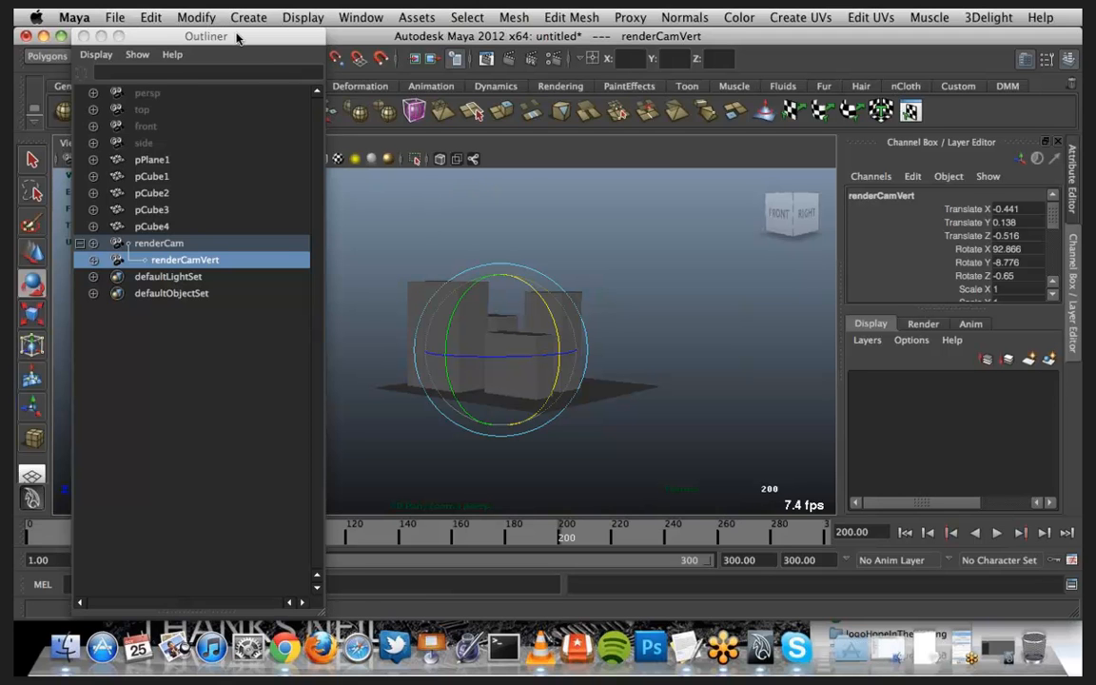
# Step: Look through renderCamVert with the Outliner out of the way, play its move and scrub back to frame 1
pyautogui.moveTo(237, 36); pyautogui.dragTo(133, 195)
pyautogui.click(295, 143)
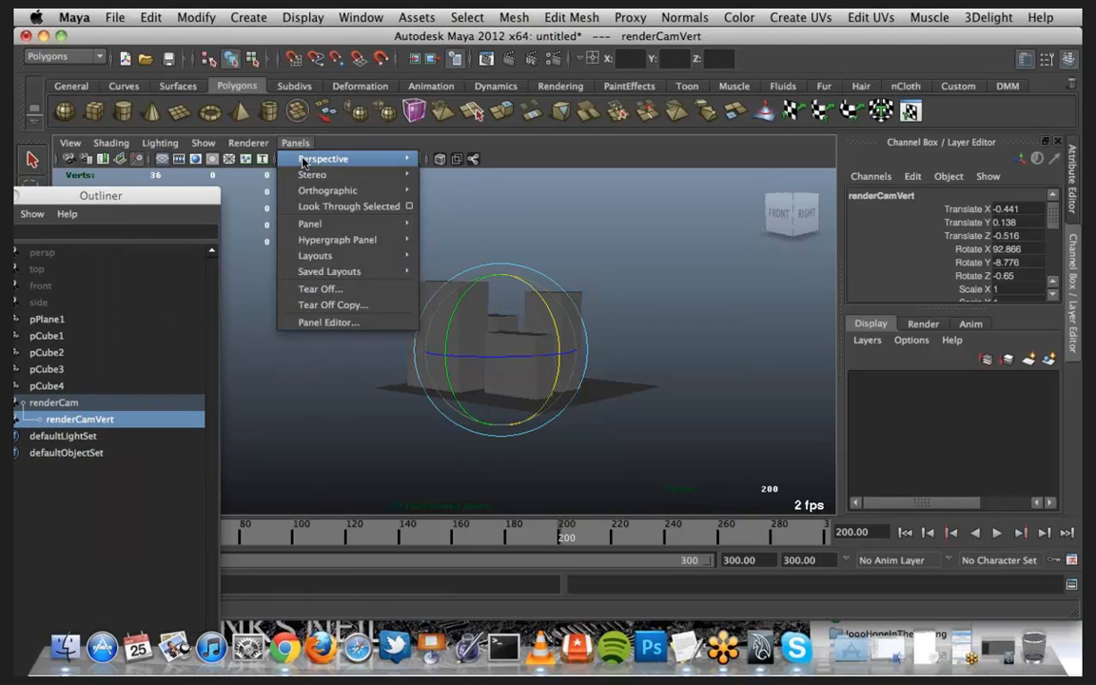
pyautogui.moveTo(303, 162)
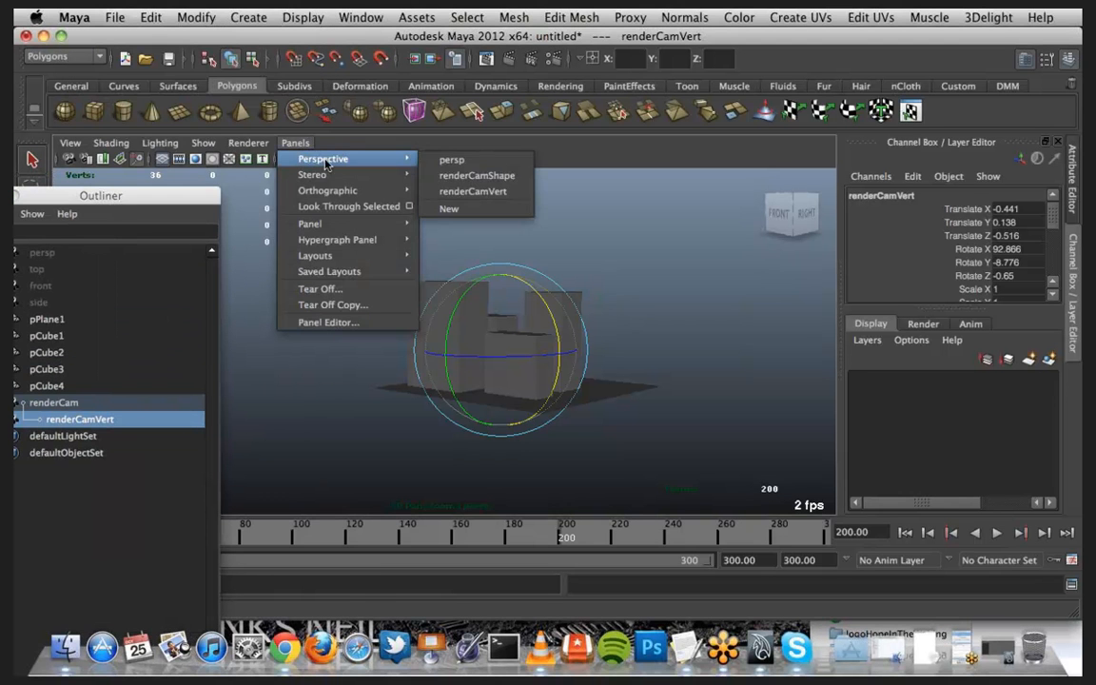
pyautogui.click(474, 193)
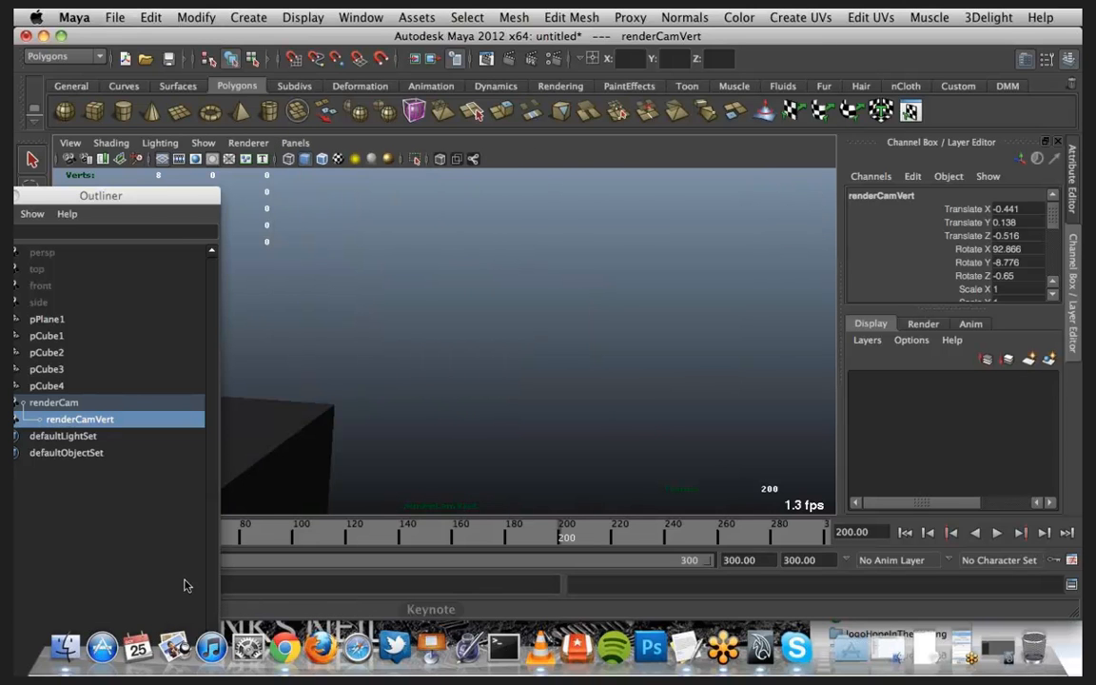
pyautogui.moveTo(125, 197); pyautogui.dragTo(322, 205)
pyautogui.hotkey('alt', 'v')
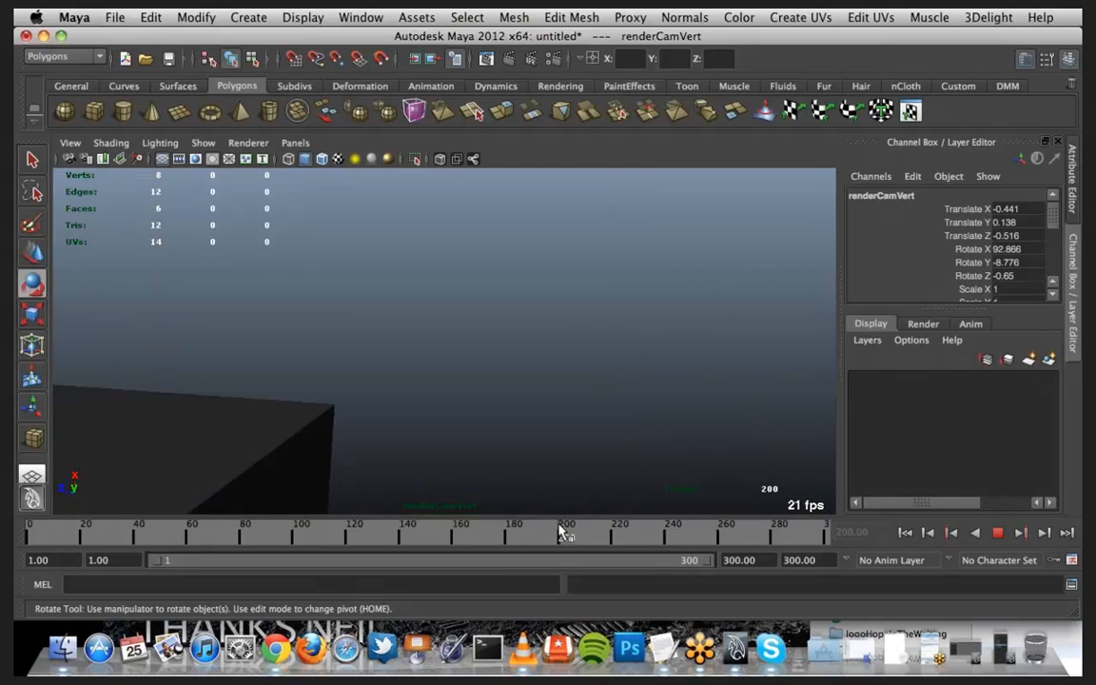
pyautogui.moveTo(761, 533); pyautogui.dragTo(27, 543)
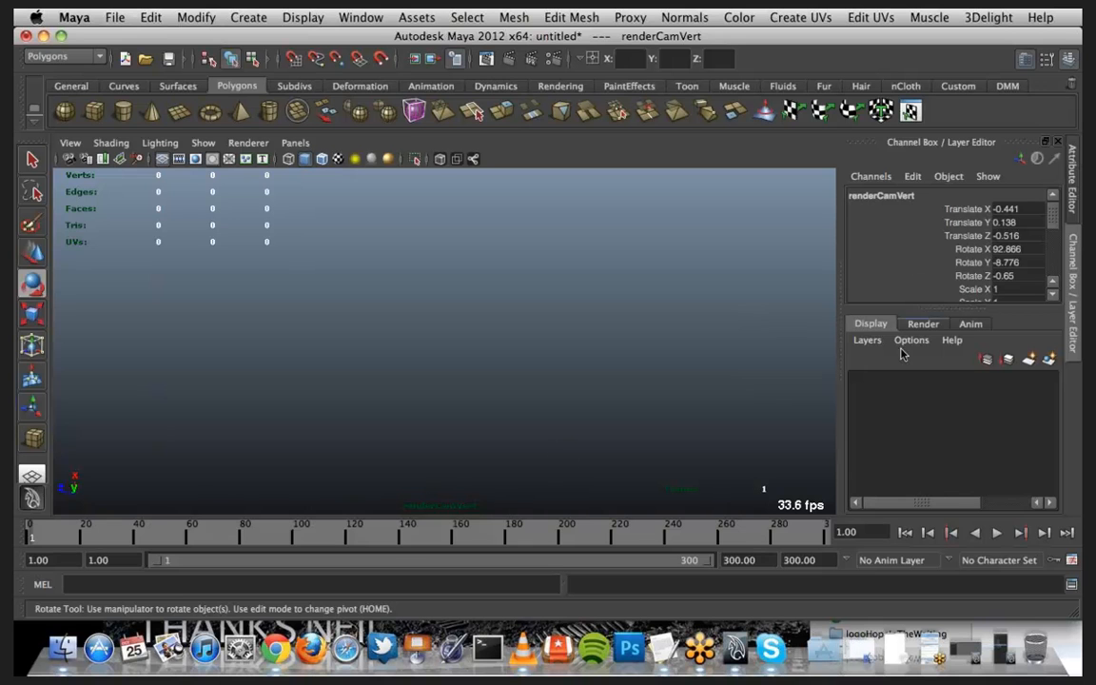
# Step: Go to frame 140, try Rotate Y values of 0 and -3 on renderCamVert, set it to -4 and briefly play the move
pyautogui.hotkey('alt', 'v')
pyautogui.moveTo(287, 543); pyautogui.dragTo(401, 544)
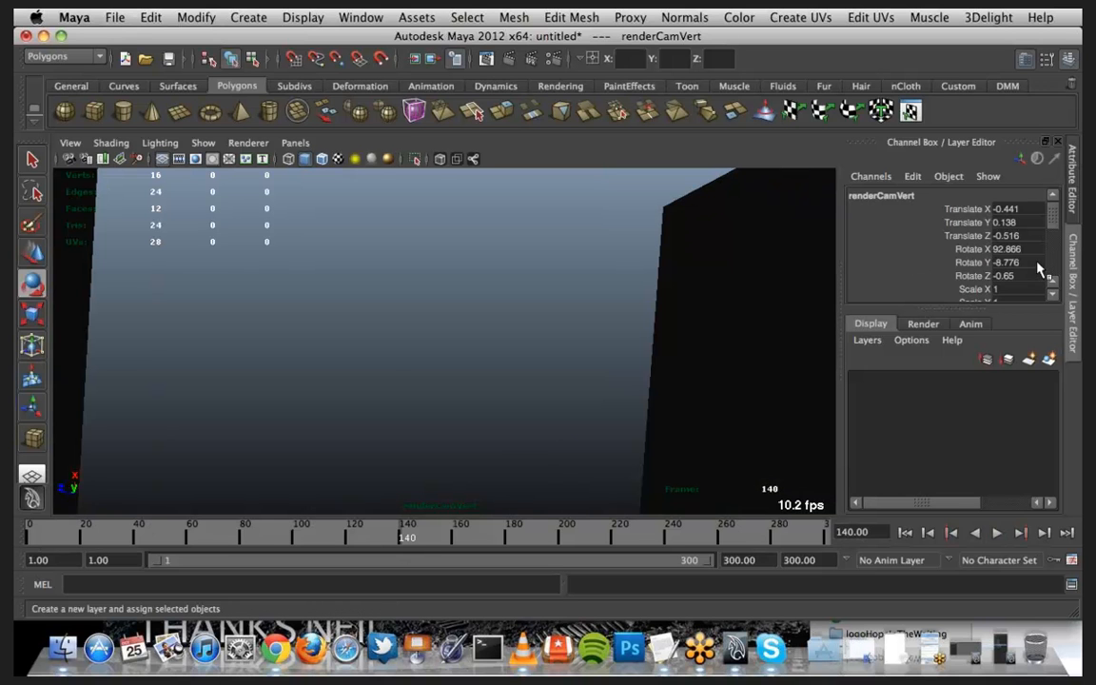
pyautogui.doubleClick(1010, 263)
pyautogui.write('0')
pyautogui.press('Return')
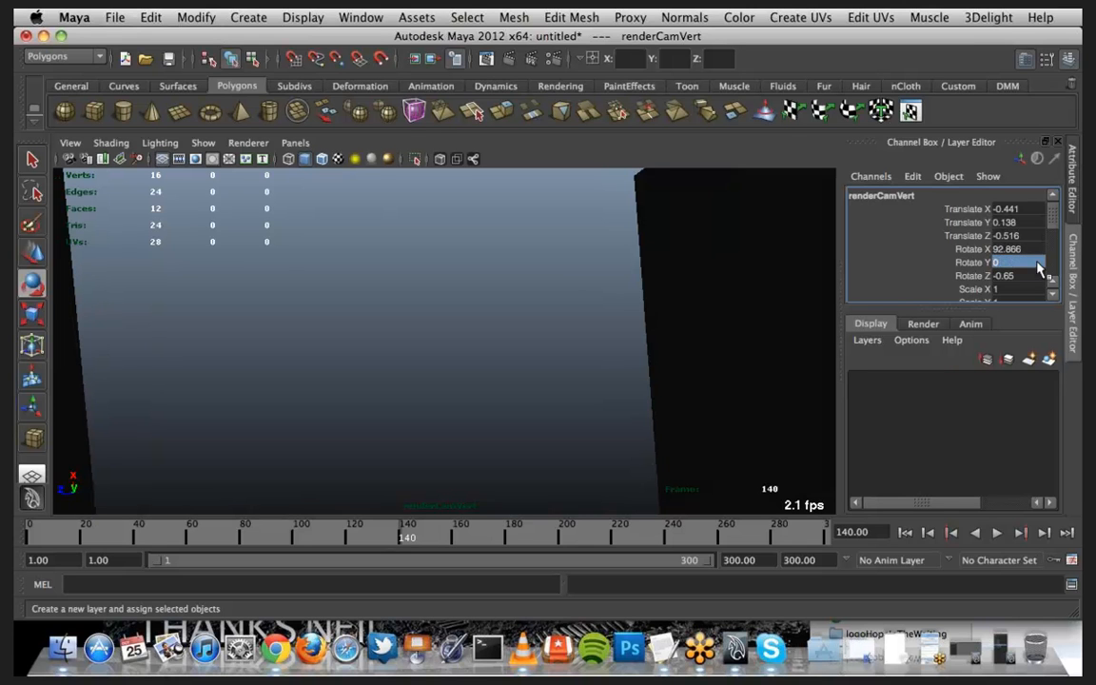
pyautogui.write('-3')
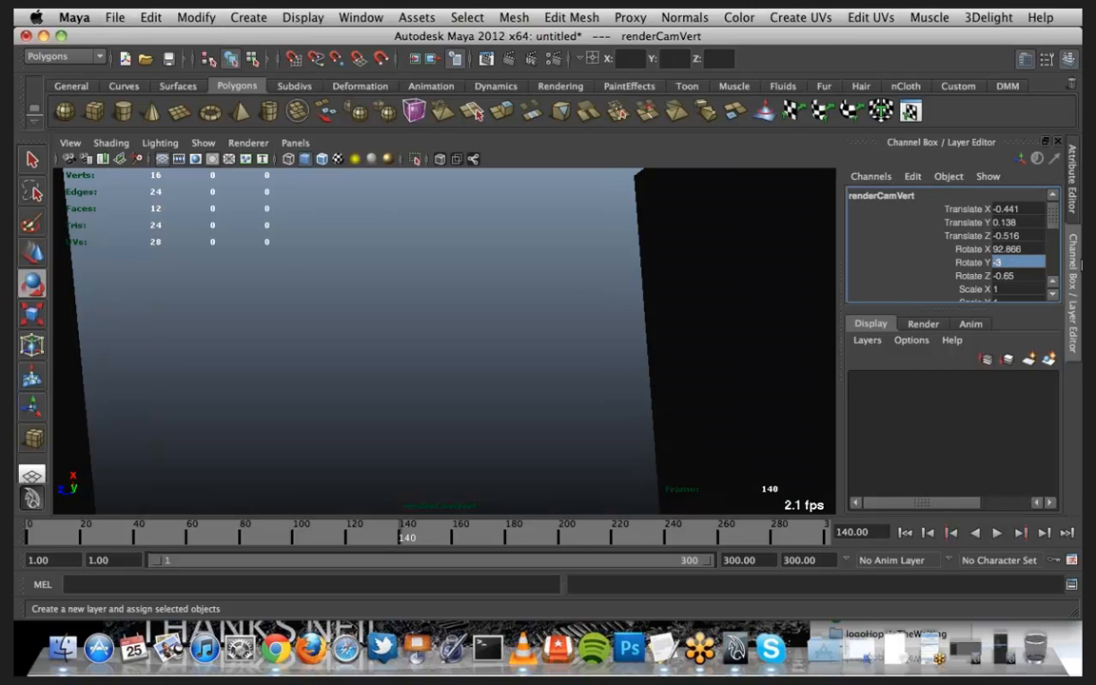
pyautogui.press('Return')
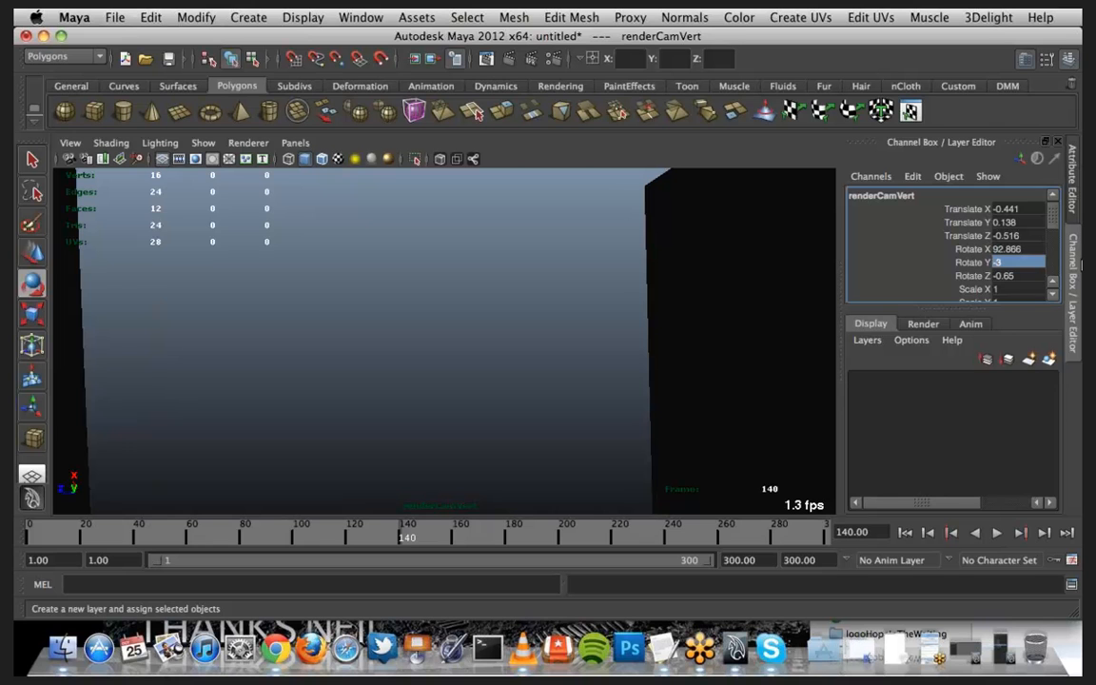
pyautogui.write('-')
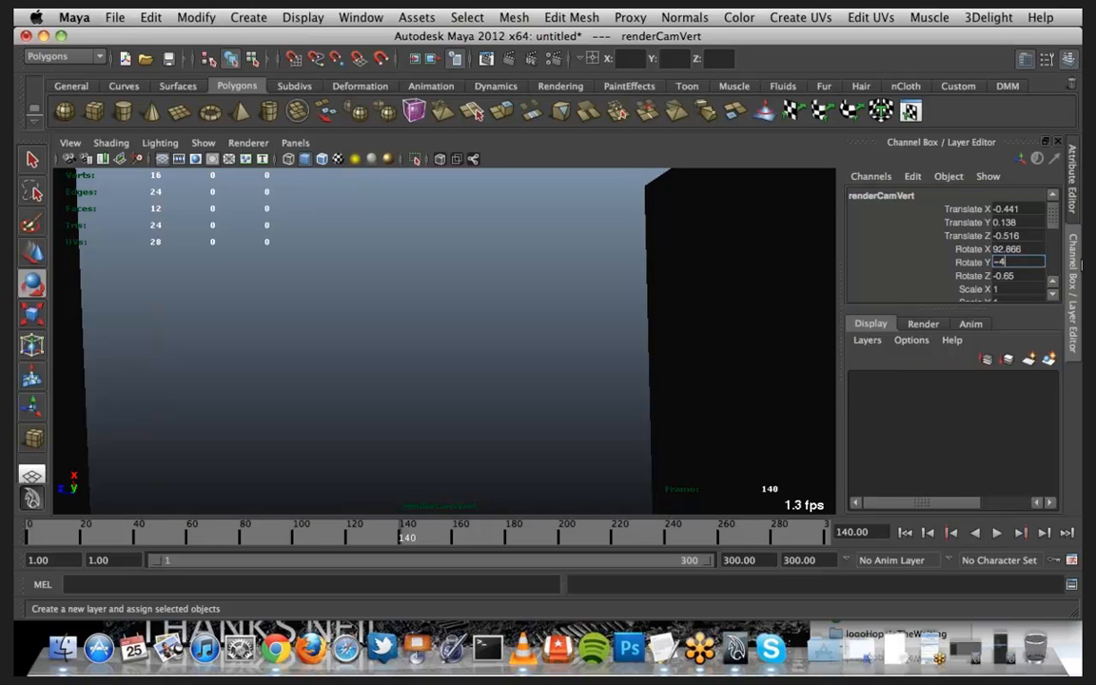
pyautogui.press('Return')
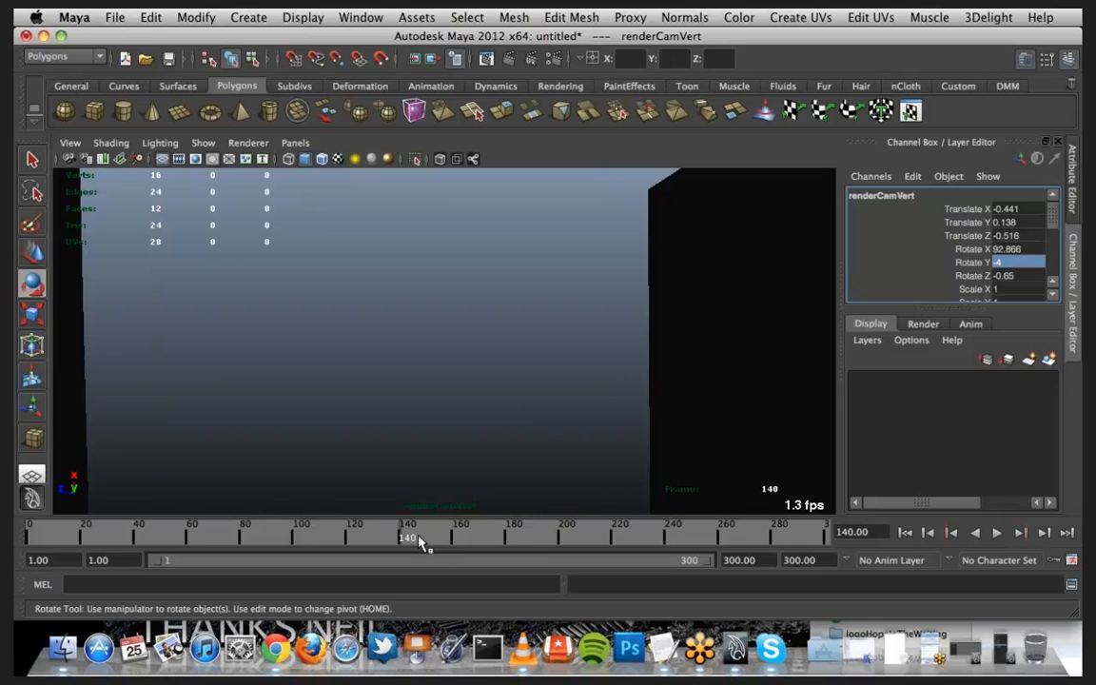
pyautogui.hotkey('alt', 'v')
pyautogui.hotkey('alt', 'v')
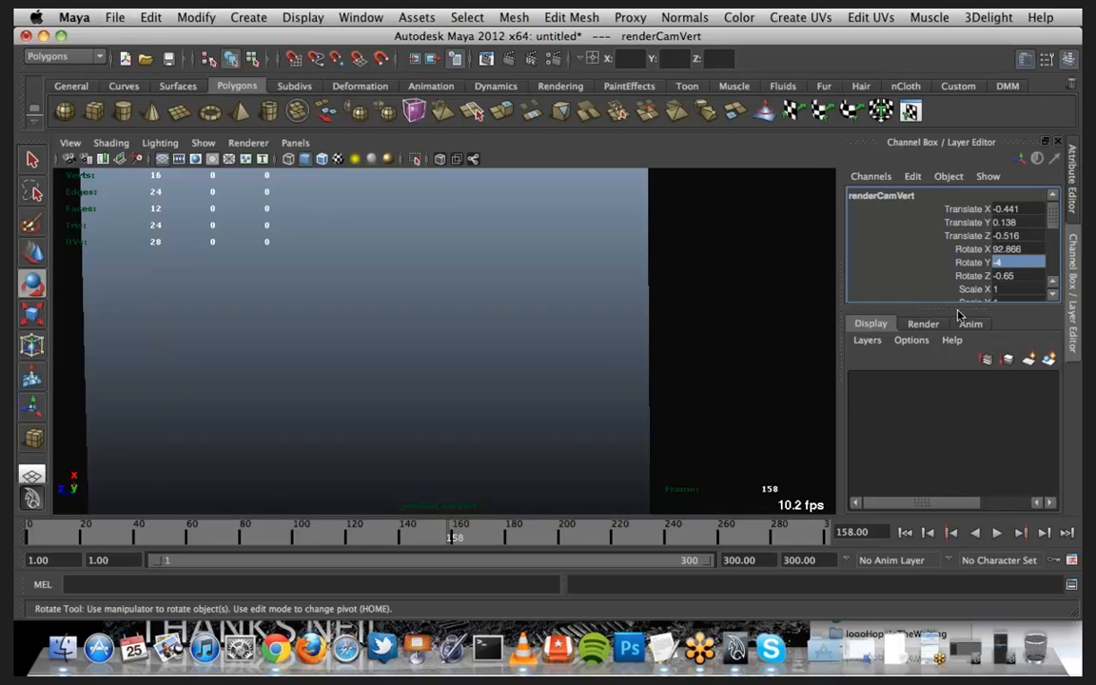
# Step: Enlarge the channel list and set renderCamVertShape's Focal Length to 15 after trying 30 and 20
pyautogui.moveTo(973, 307); pyautogui.dragTo(977, 385)
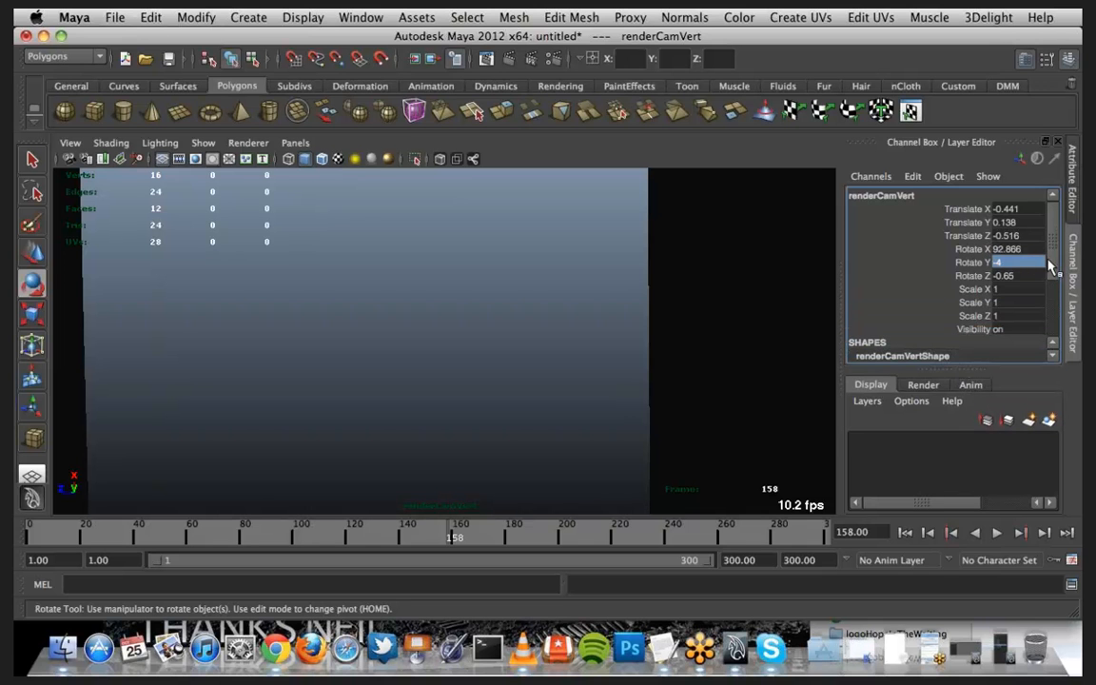
pyautogui.scroll(-4, 1053, 305)
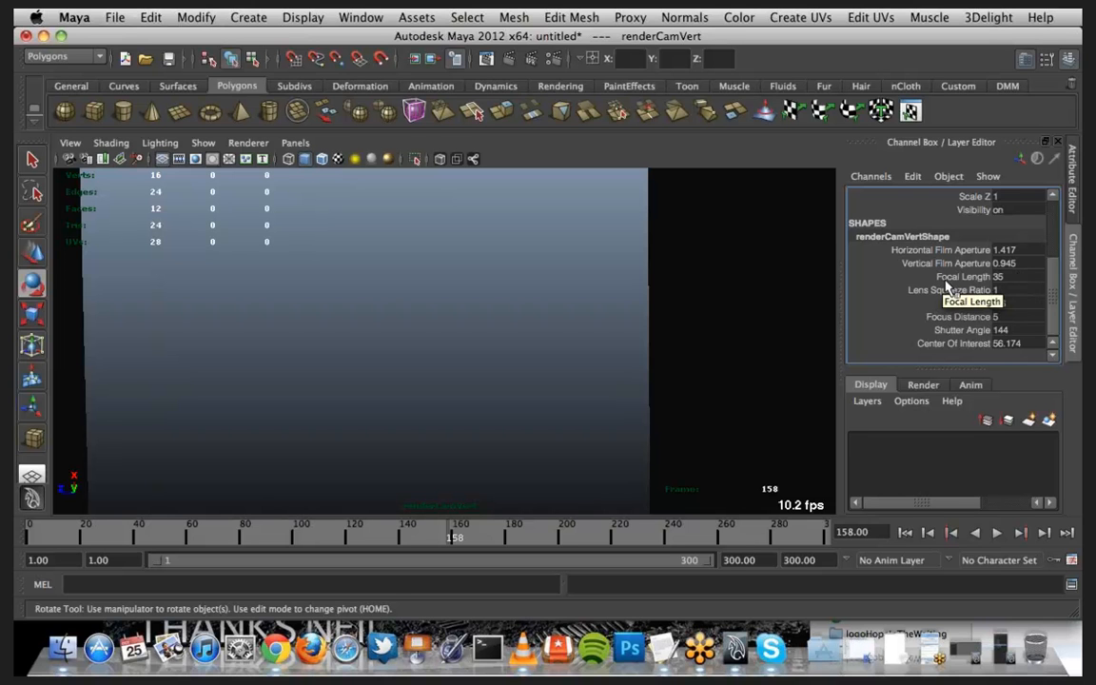
pyautogui.doubleClick(1017, 276)
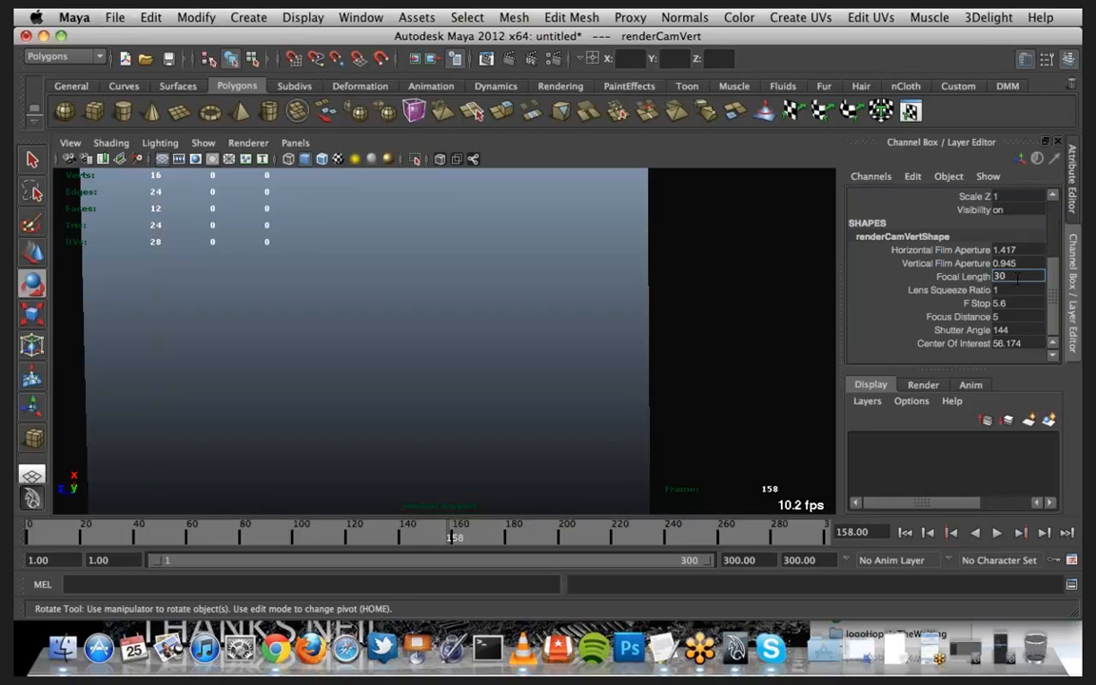
pyautogui.write('30')
pyautogui.press('Return')
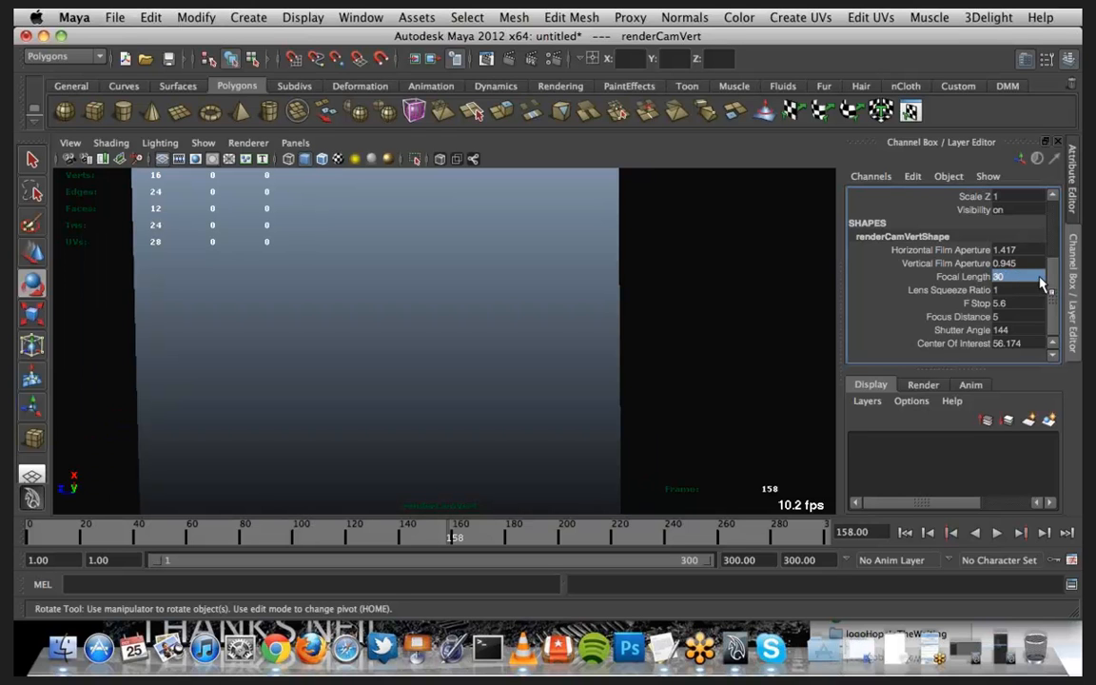
pyautogui.doubleClick(1040, 278)
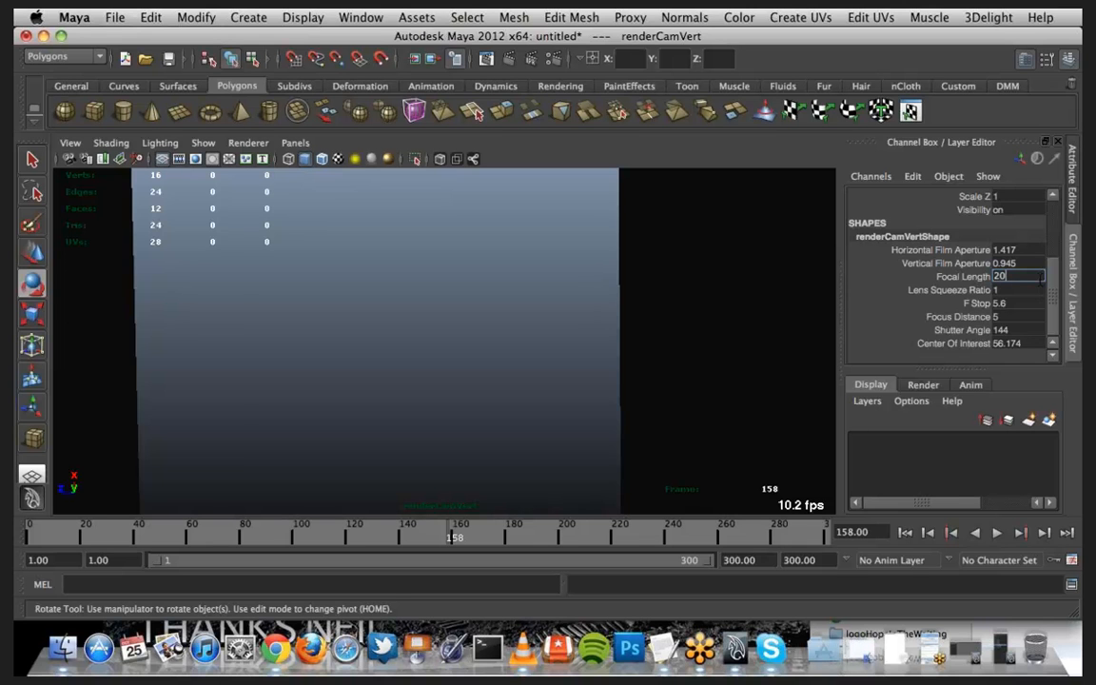
pyautogui.write('20')
pyautogui.press('Return')
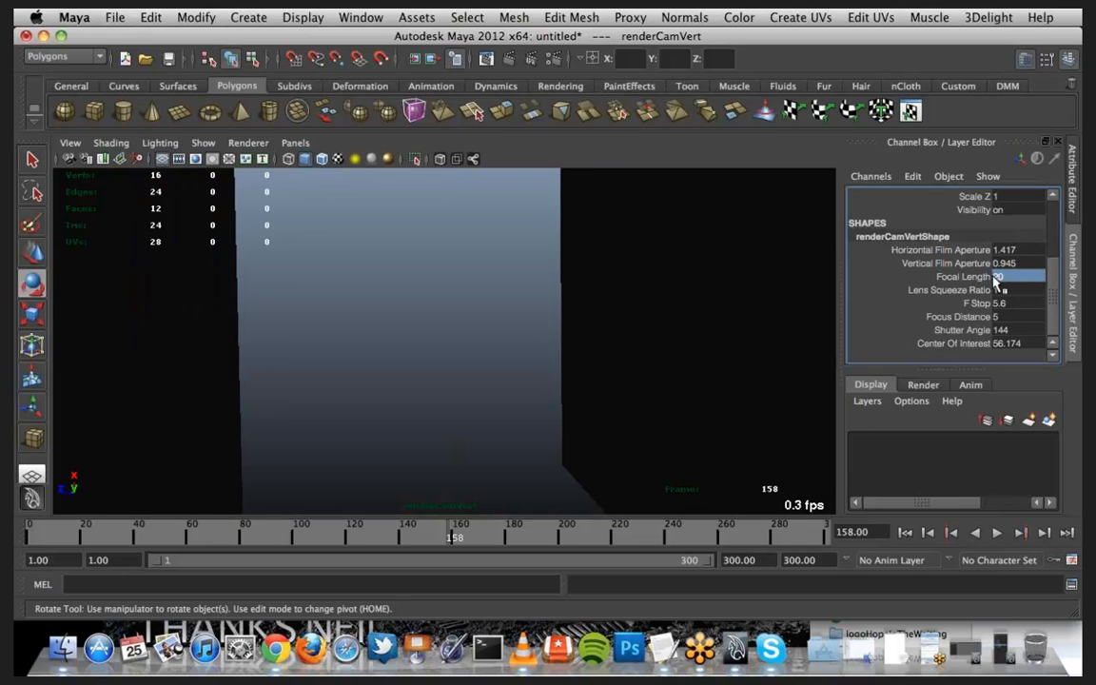
pyautogui.doubleClick(1002, 278)
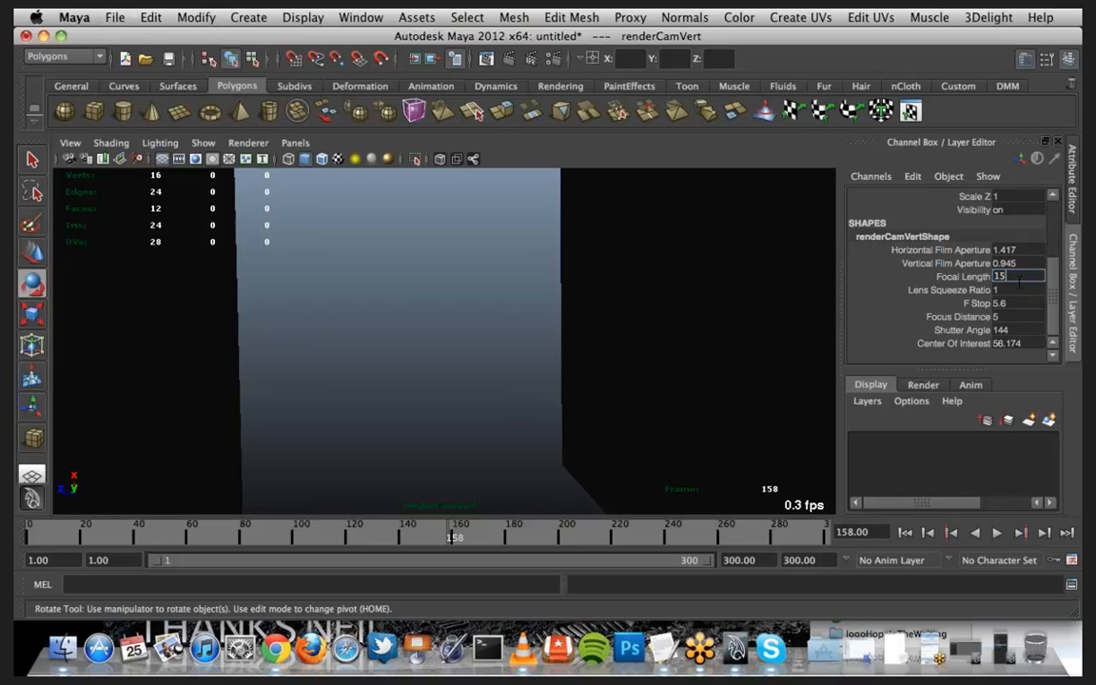
pyautogui.write('15')
pyautogui.press('Return')
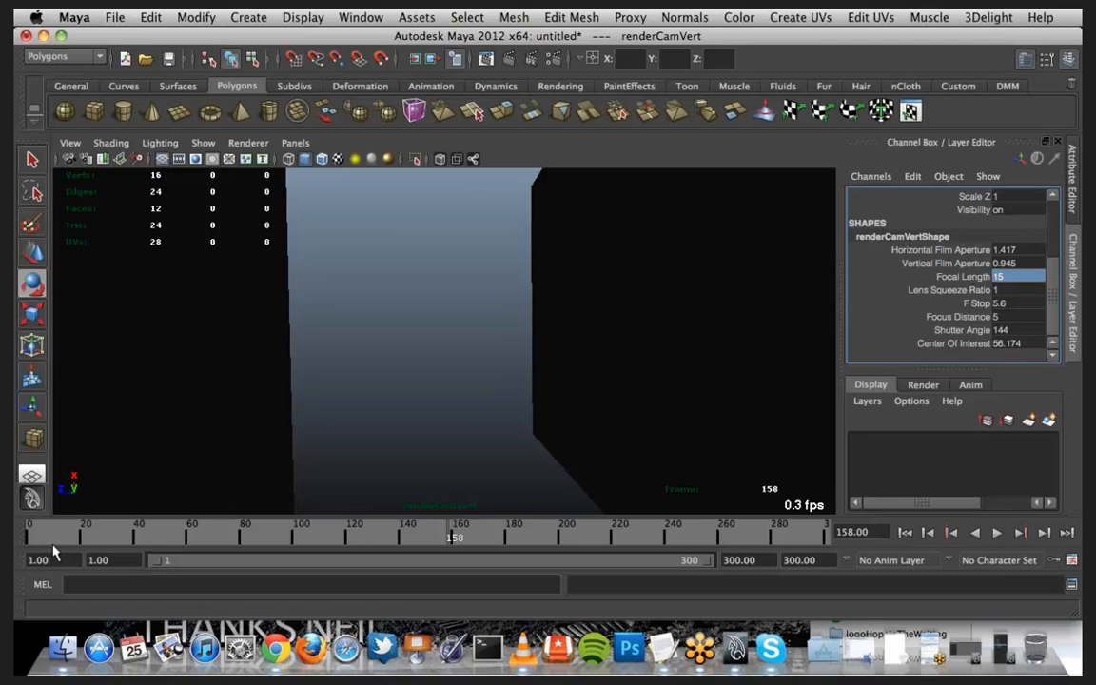
# Step: Play the renderCamVert move from frame 1 to check the wider view, stop playback and return to the first frame
pyautogui.moveTo(42, 541); pyautogui.dragTo(23, 539)
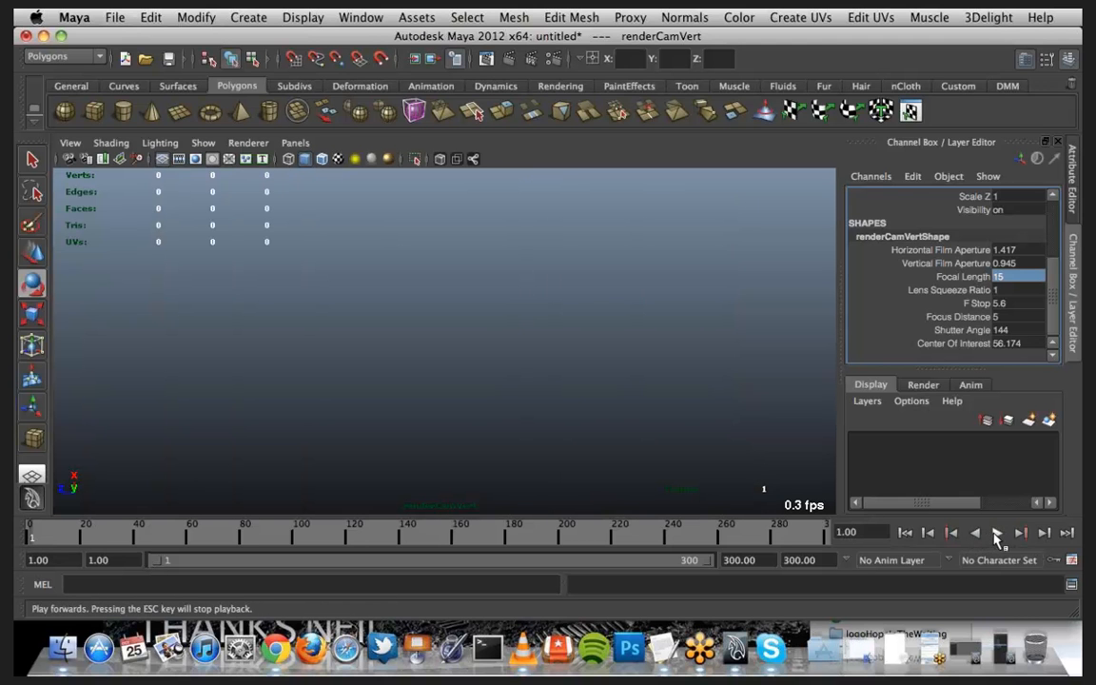
pyautogui.click(997, 535)
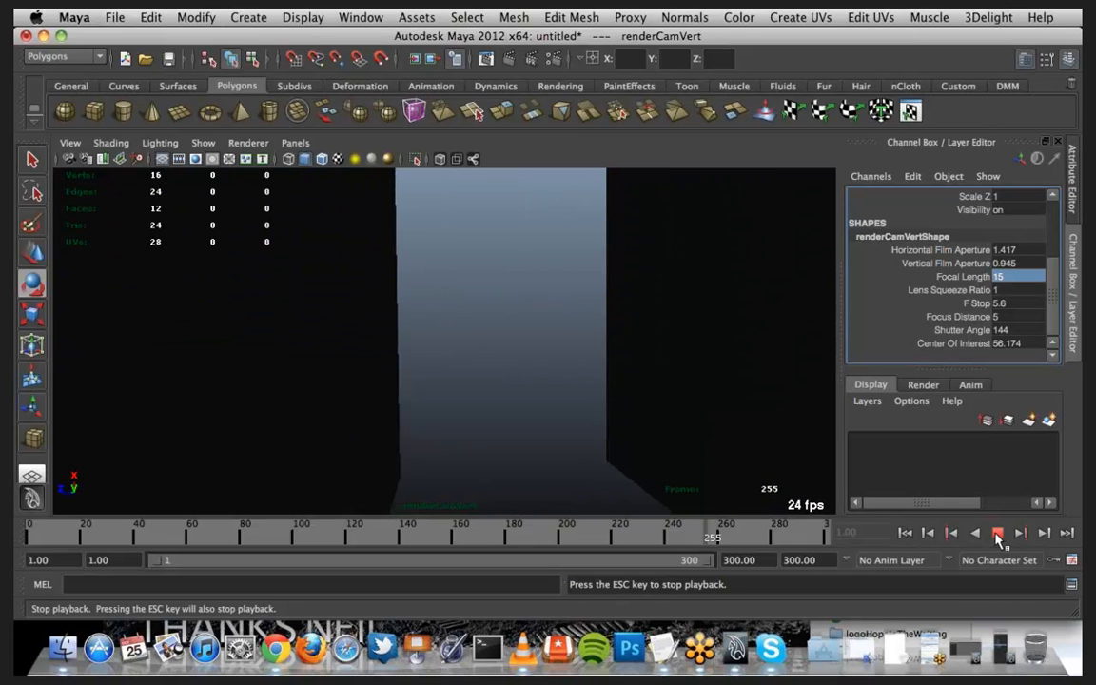
pyautogui.click(997, 538)
pyautogui.click(906, 535)
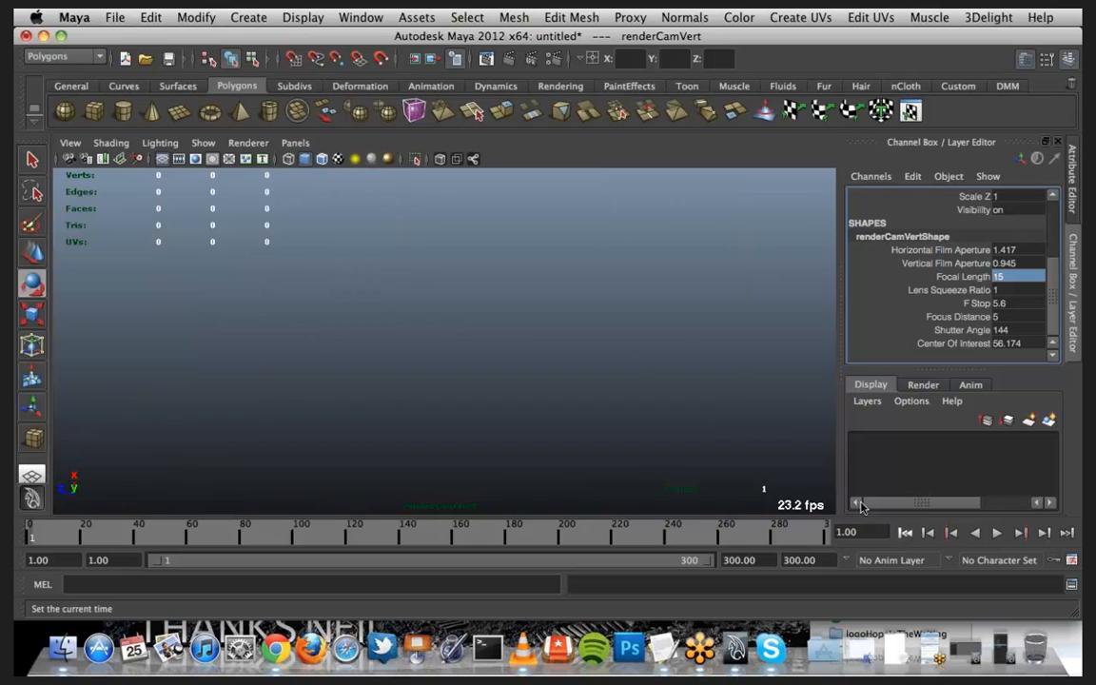
# Step: Switch the viewport to the persp camera, bring the whole city block into view and clear the selection
pyautogui.click(295, 143)
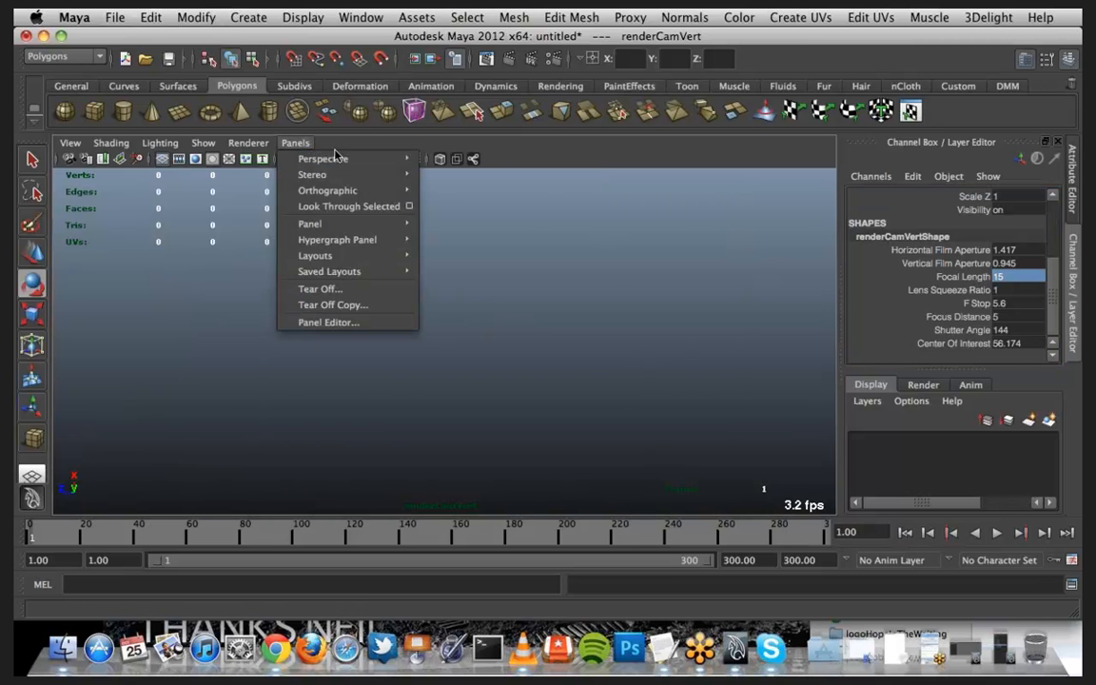
pyautogui.moveTo(323, 159)
pyautogui.click(452, 163)
pyautogui.keyDown('alt'); pyautogui.moveTo(523, 445); pyautogui.dragTo(487, 381); pyautogui.keyUp('alt')
pyautogui.keyDown('alt'); pyautogui.moveTo(487, 380); pyautogui.dragTo(490, 400, button='middle'); pyautogui.keyUp('alt')
pyautogui.keyDown('alt'); pyautogui.moveTo(489, 400); pyautogui.dragTo(366, 339); pyautogui.keyUp('alt')
pyautogui.click(647, 379)
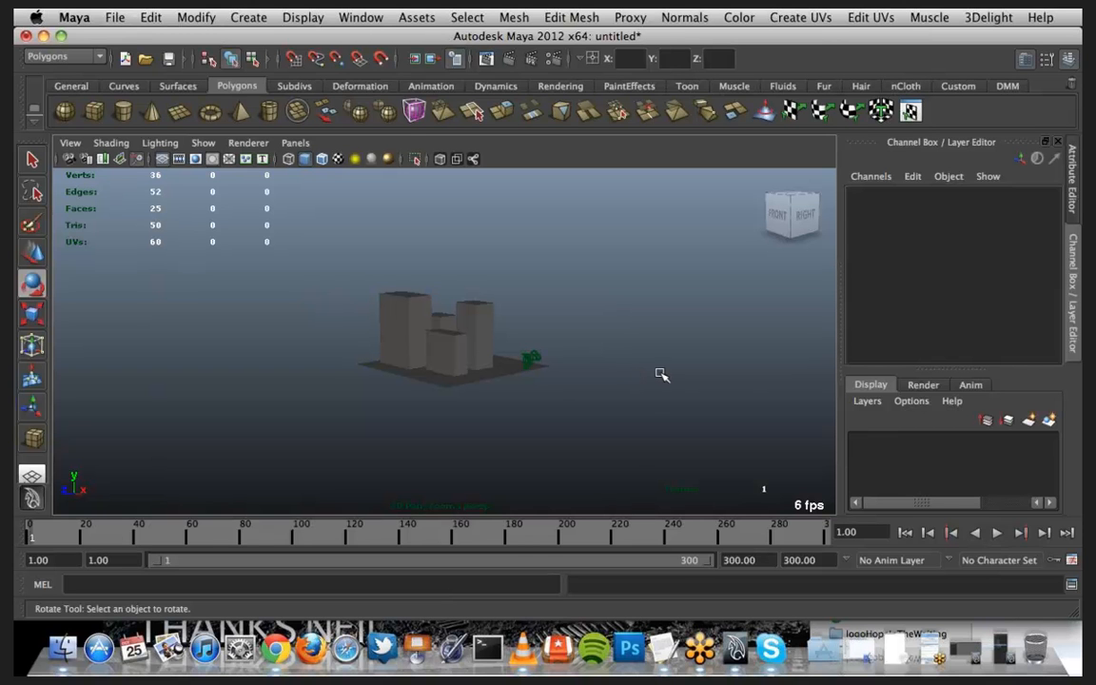
# Step: Examine the city block and the cameras beside it from closer and higher angles in the persp view
pyautogui.scroll(4, 544, 339)
pyautogui.scroll(-1, 543, 339)
pyautogui.keyDown('alt'); pyautogui.moveTo(544, 338); pyautogui.dragTo(521, 350); pyautogui.keyUp('alt')
pyautogui.keyDown('alt'); pyautogui.moveTo(521, 350); pyautogui.dragTo(441, 379, button='middle'); pyautogui.keyUp('alt')
pyautogui.keyDown('alt'); pyautogui.moveTo(440, 379); pyautogui.dragTo(461, 379); pyautogui.keyUp('alt')
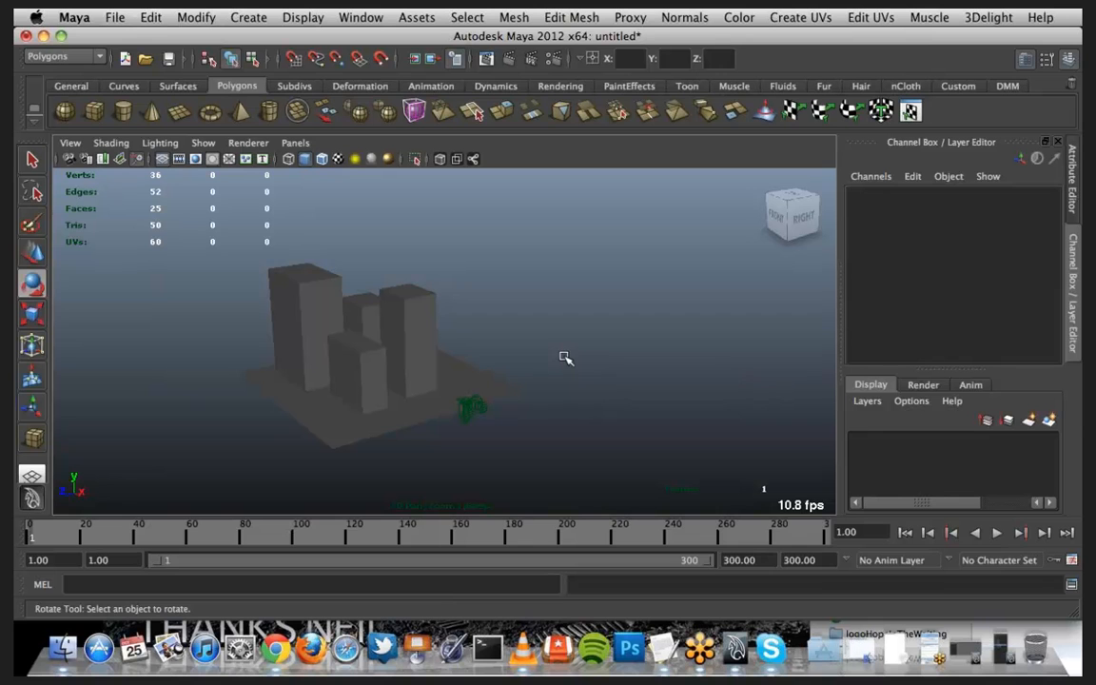
pyautogui.keyDown('alt'); pyautogui.moveTo(514, 338); pyautogui.dragTo(590, 344); pyautogui.keyUp('alt')
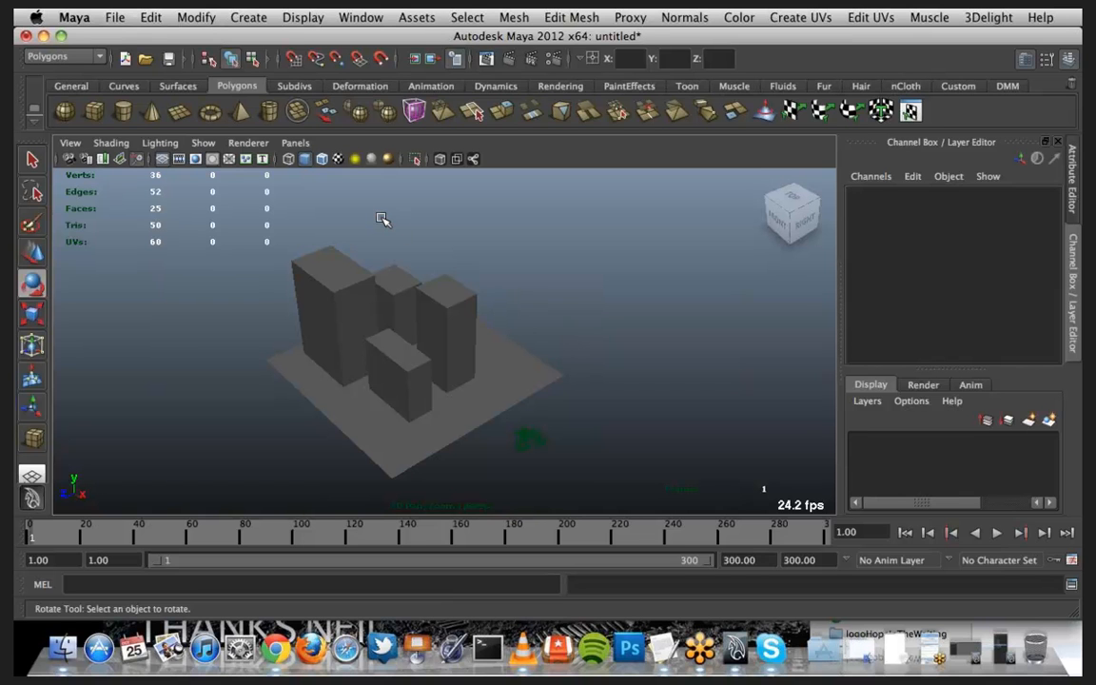
pyautogui.keyDown('alt'); pyautogui.moveTo(568, 277); pyautogui.dragTo(583, 201, button='middle'); pyautogui.keyUp('alt')
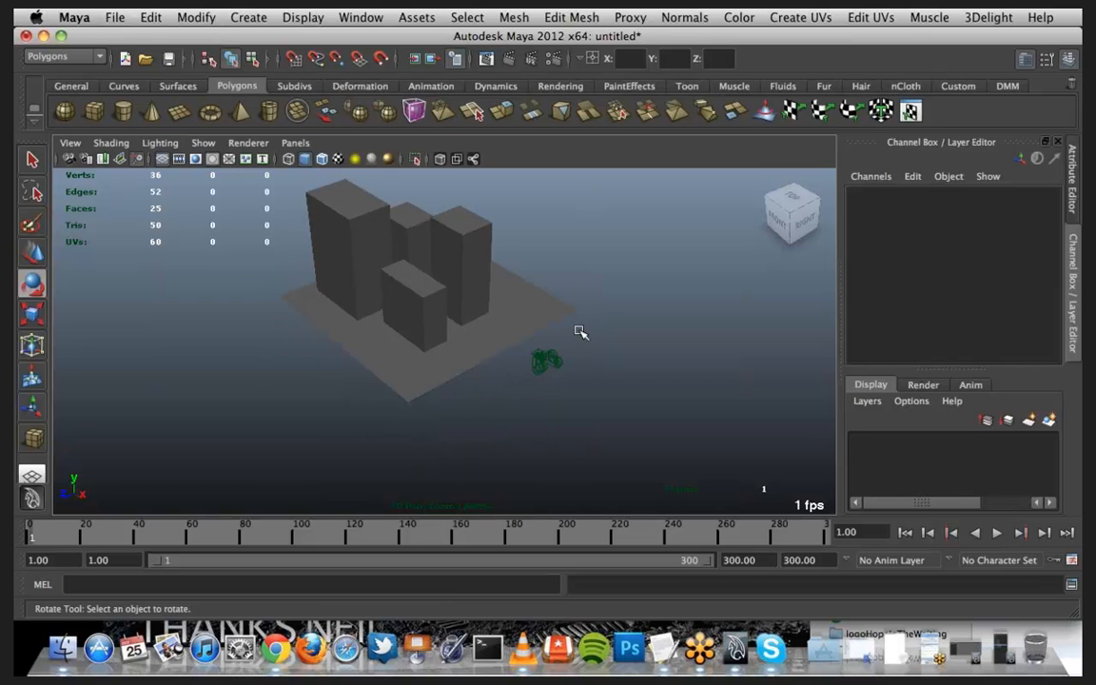
pyautogui.keyDown('alt'); pyautogui.moveTo(584, 333); pyautogui.dragTo(640, 245); pyautogui.keyUp('alt')
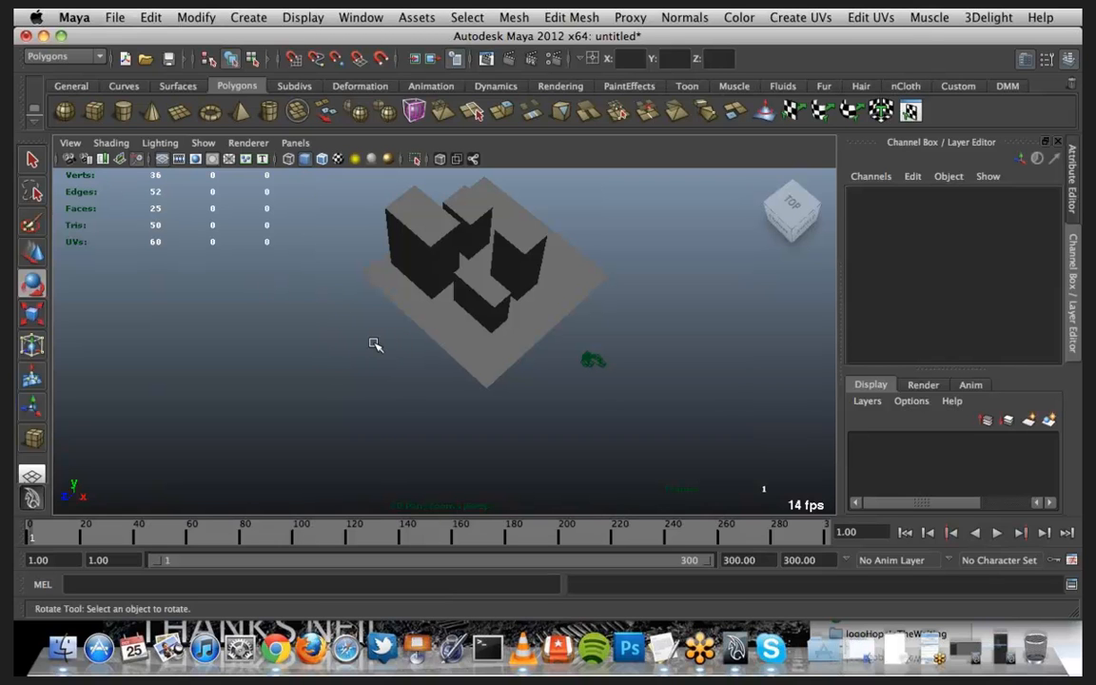
pyautogui.keyDown('alt'); pyautogui.moveTo(367, 342); pyautogui.dragTo(314, 386); pyautogui.keyUp('alt')
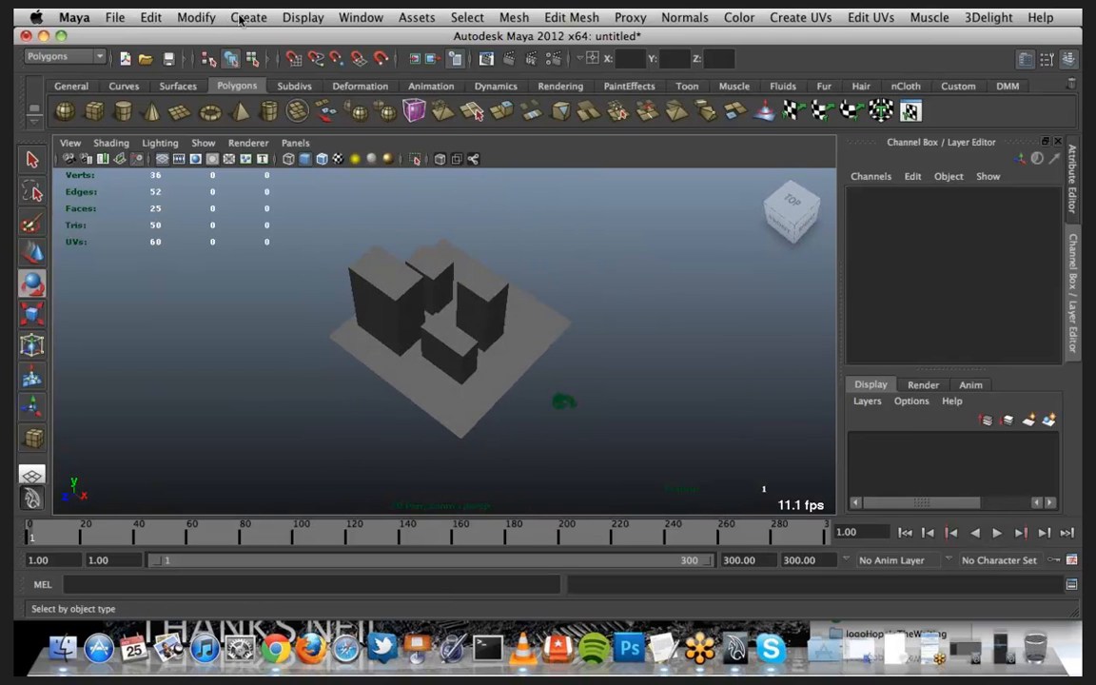
pyautogui.click(242, 18)
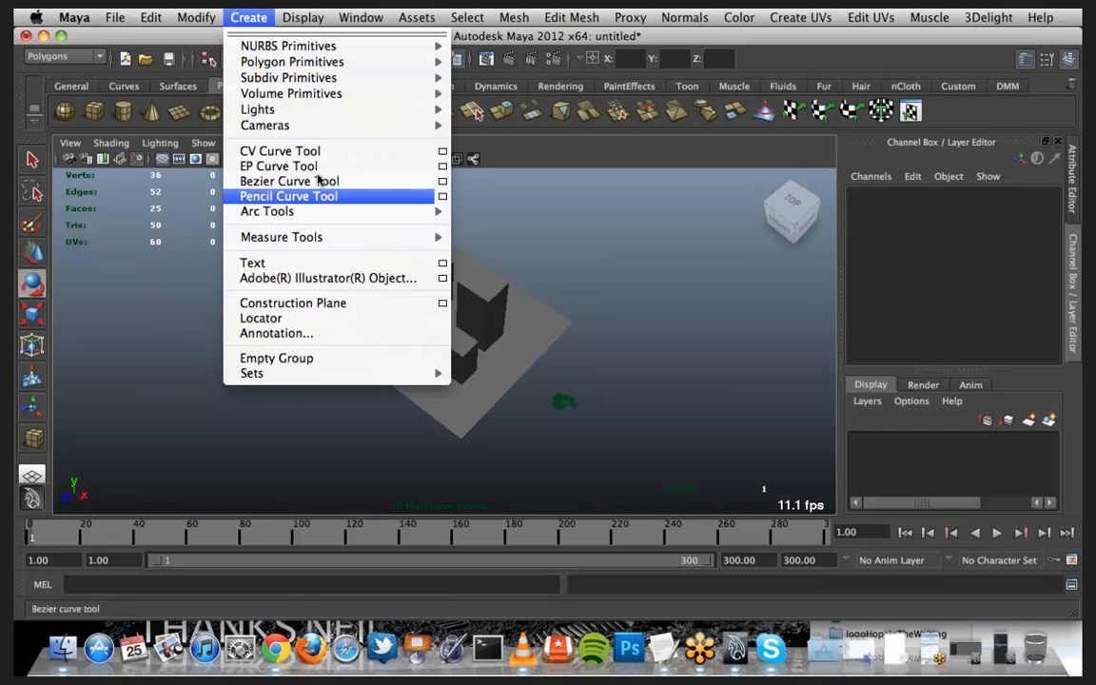
pyautogui.click(178, 288)
pyautogui.press('e')
pyautogui.press('space')
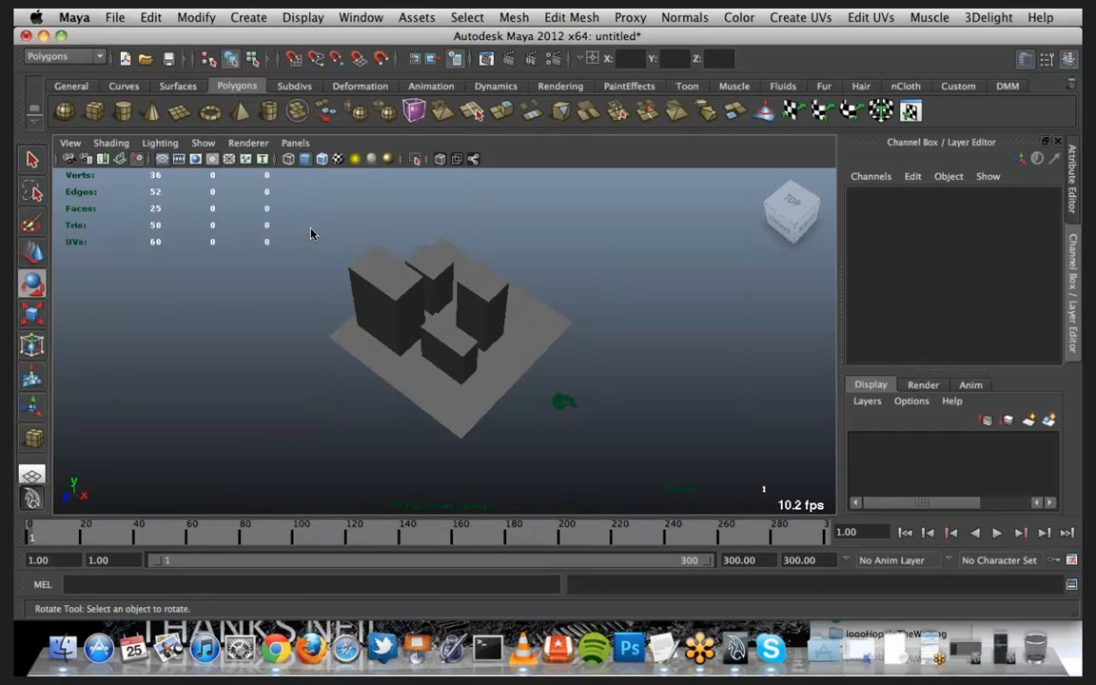
# Step: Draw an open nine-point U-shaped curve with the CV Curve Tool on the ground around the near side of the city block and cameras
pyautogui.press('space')
pyautogui.click(219, 166)
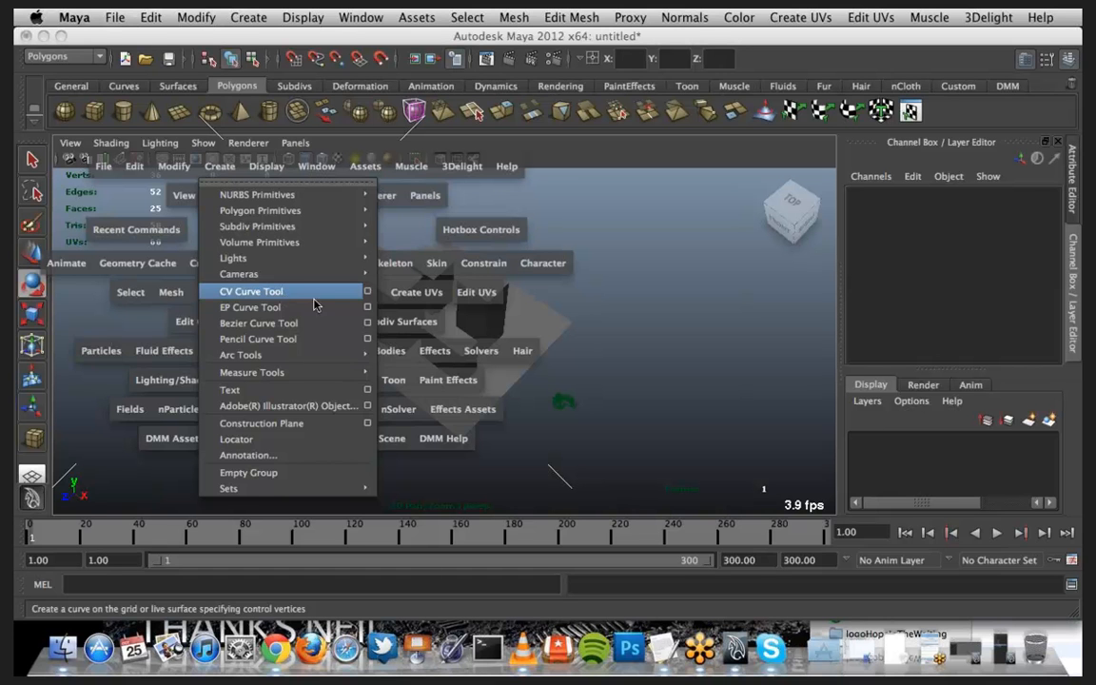
pyautogui.click(295, 292)
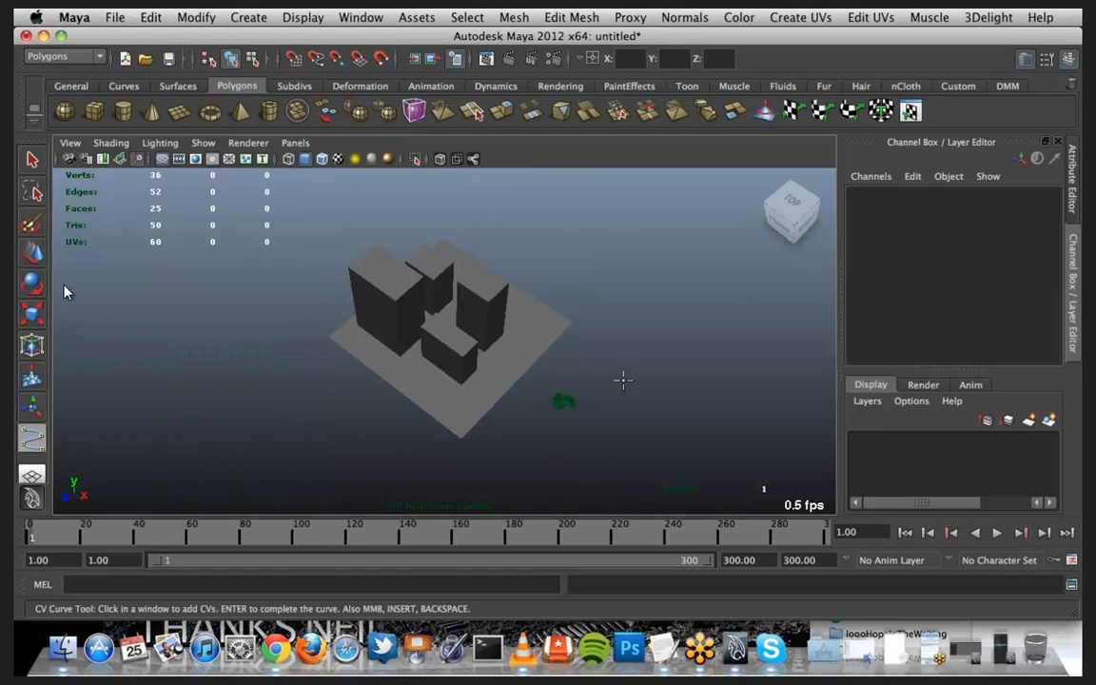
pyautogui.keyDown('alt'); pyautogui.moveTo(609, 365); pyautogui.dragTo(575, 356); pyautogui.keyUp('alt')
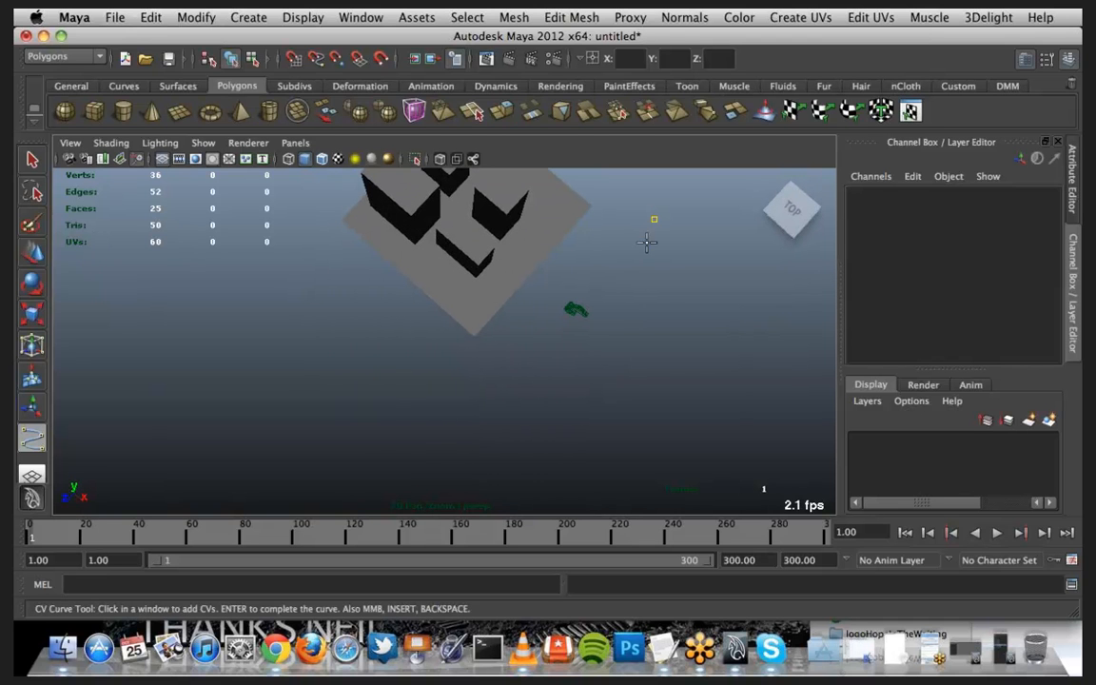
pyautogui.click(654, 220)
pyautogui.click(657, 301)
pyautogui.click(631, 382)
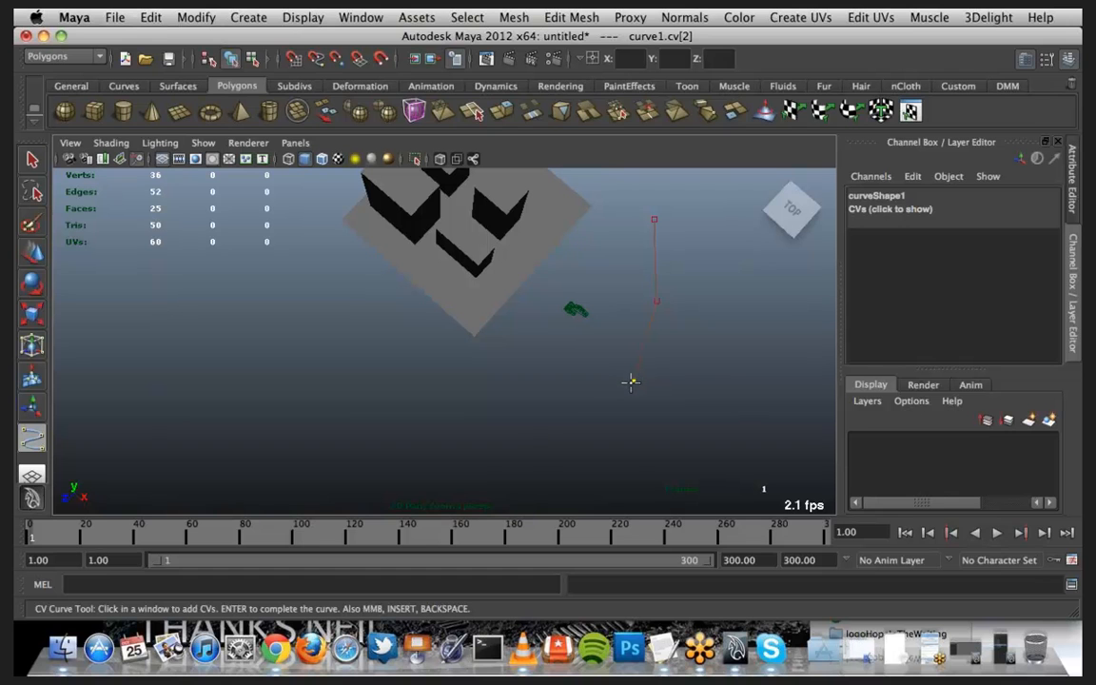
pyautogui.click(548, 436)
pyautogui.click(487, 450)
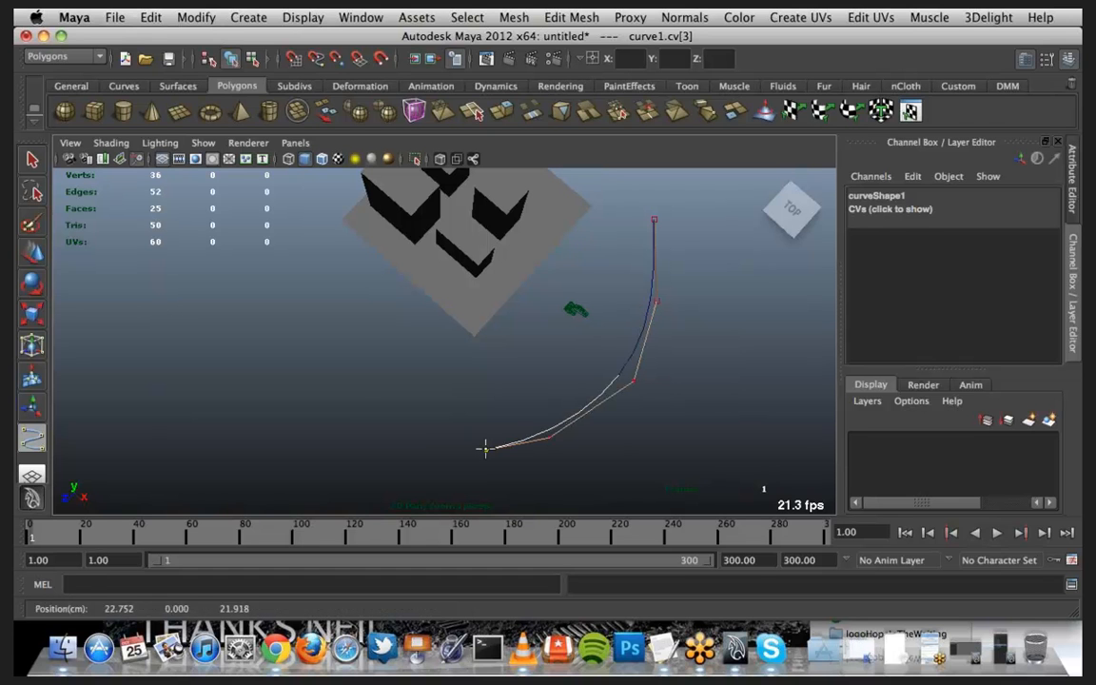
pyautogui.click(412, 434)
pyautogui.click(345, 400)
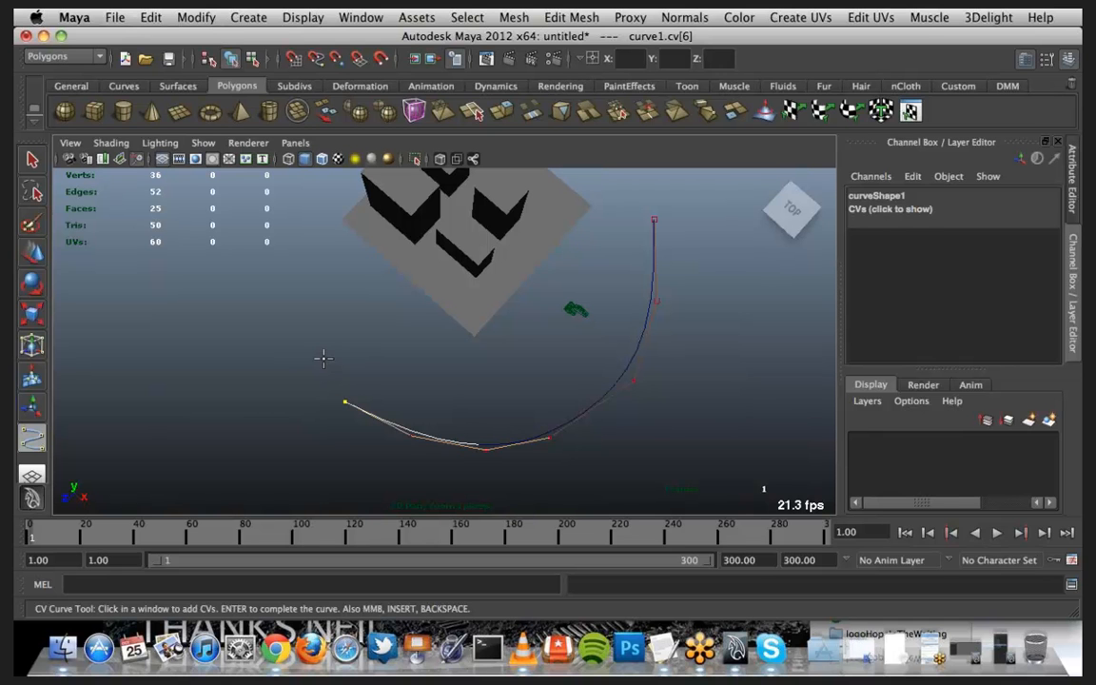
pyautogui.click(322, 349)
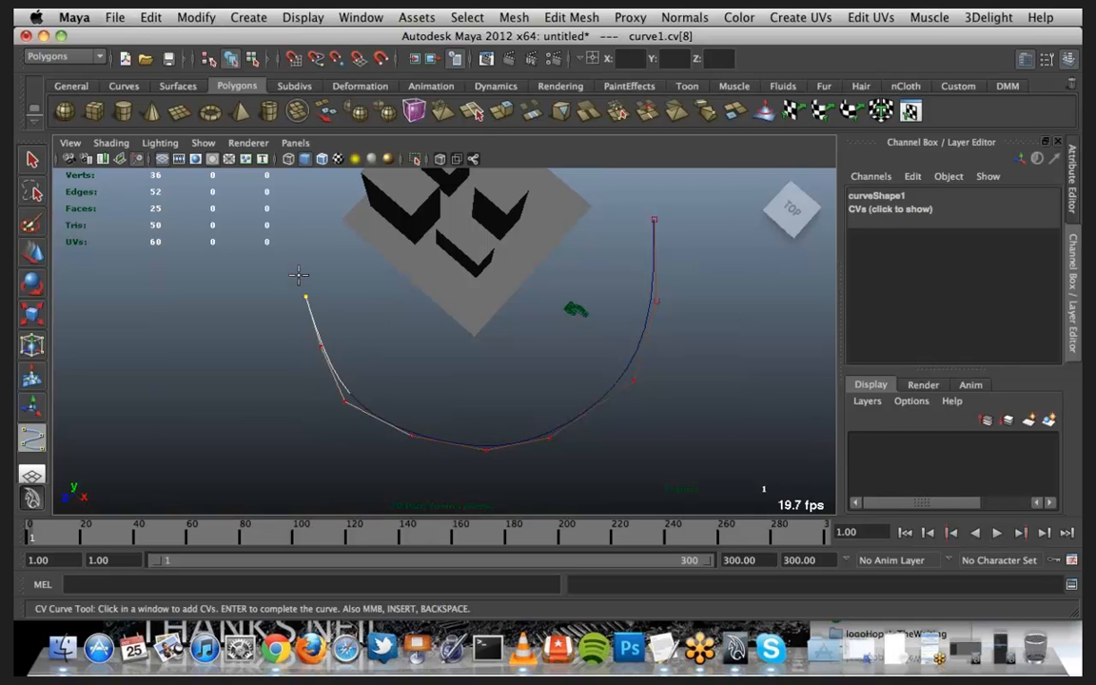
pyautogui.press('Return')
pyautogui.press('e')
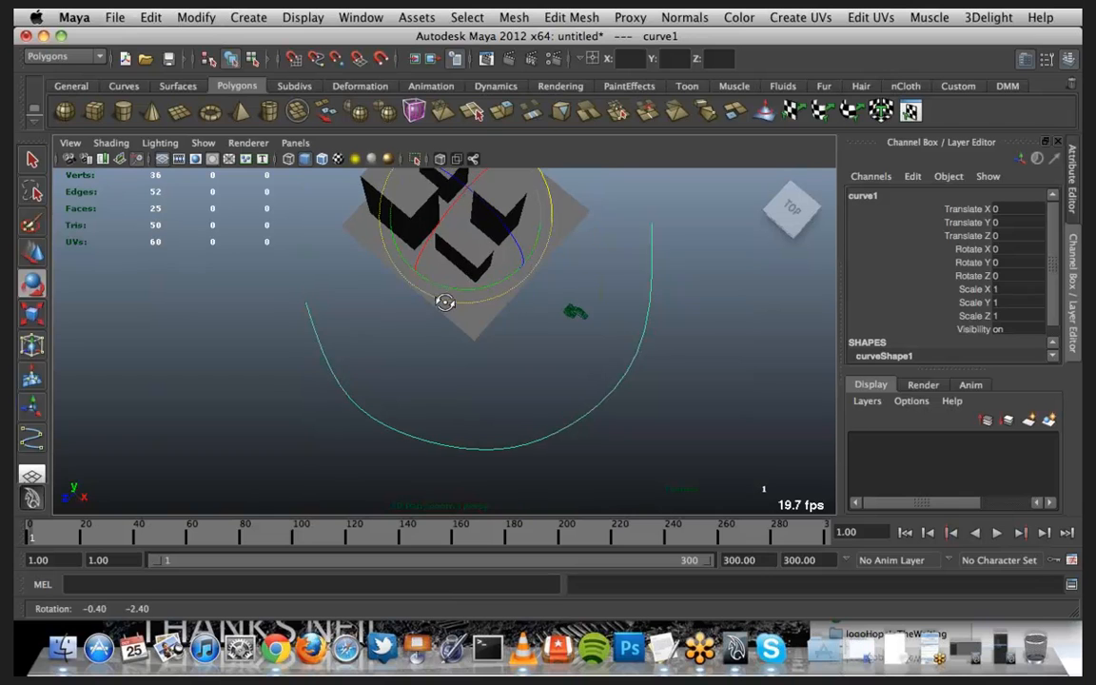
# Step: Move the curve straight up to a Translate Y of about 9.53, partway up the height of the buildings
pyautogui.keyDown('alt'); pyautogui.moveTo(444, 301); pyautogui.dragTo(494, 286); pyautogui.keyUp('alt')
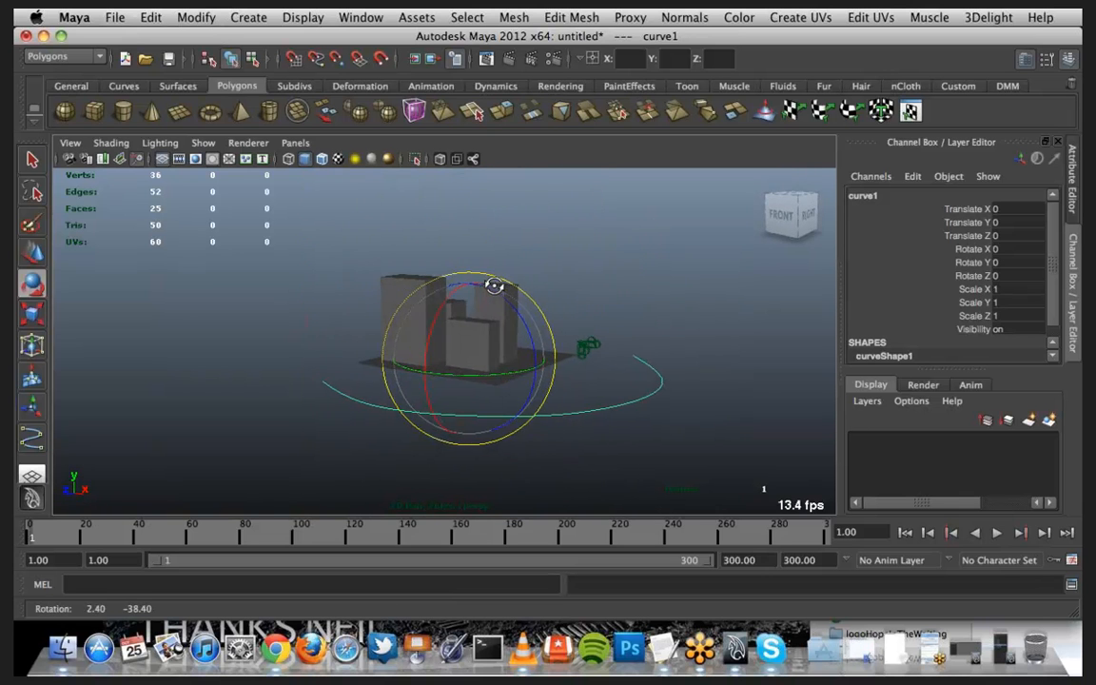
pyautogui.press('w')
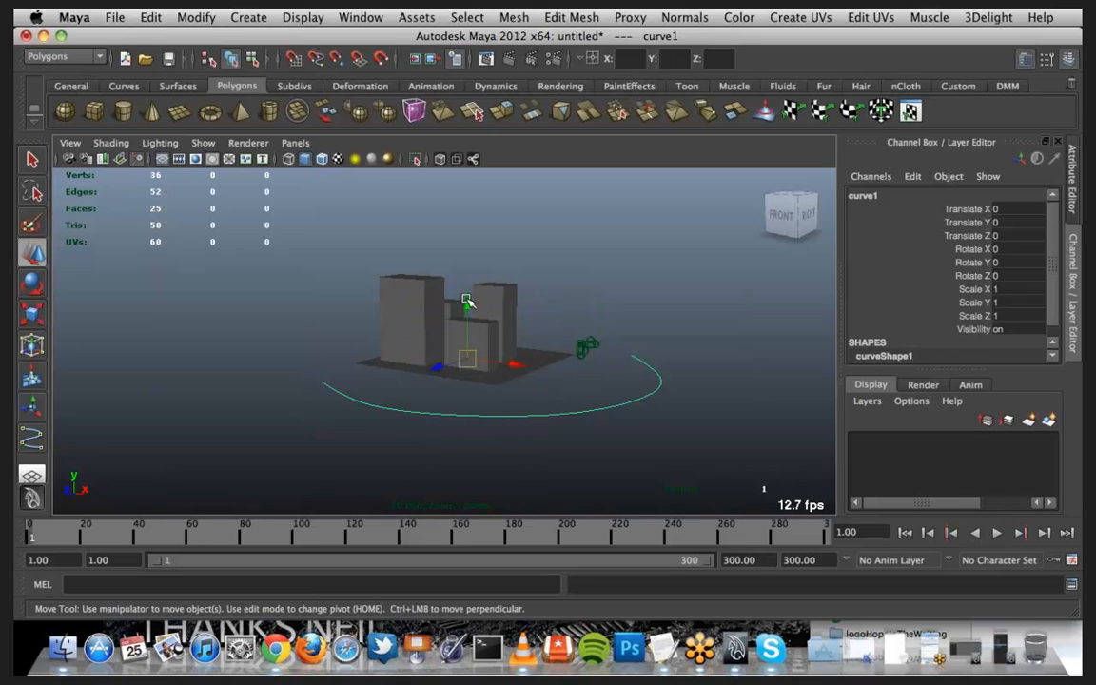
pyautogui.keyDown('alt'); pyautogui.moveTo(472, 350); pyautogui.dragTo(458, 294); pyautogui.keyUp('alt')
pyautogui.keyDown('alt'); pyautogui.moveTo(471, 376); pyautogui.dragTo(467, 411); pyautogui.keyUp('alt')
pyautogui.keyDown('alt'); pyautogui.moveTo(467, 411); pyautogui.dragTo(475, 407, button='middle'); pyautogui.keyUp('alt')
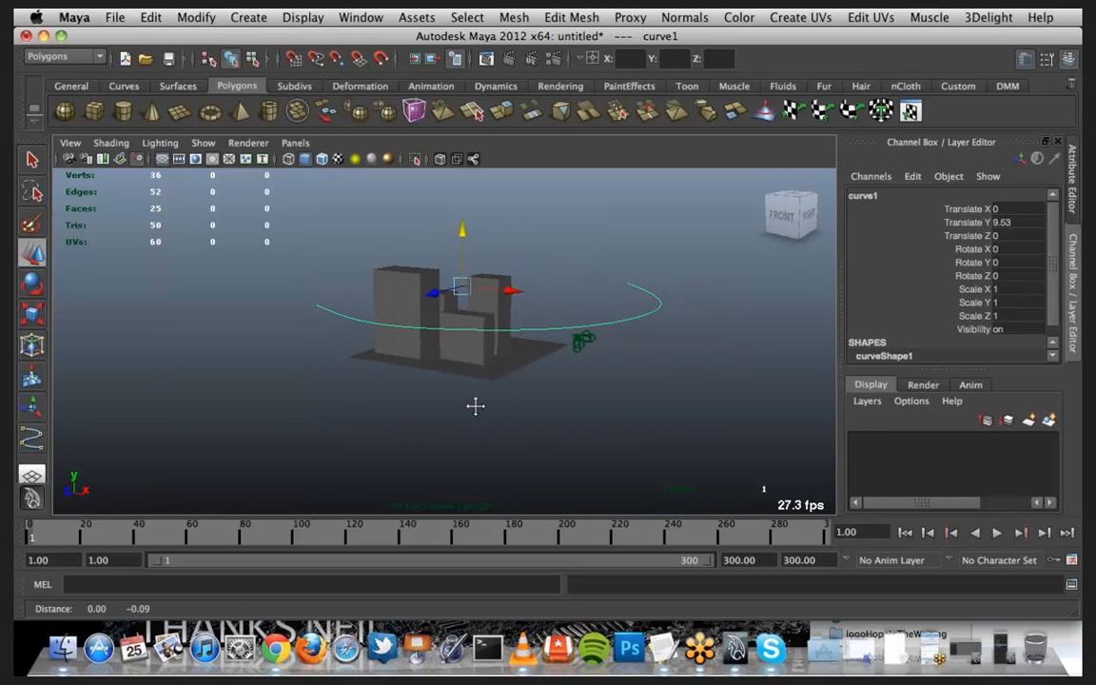
# Step: Create a new camera and move it beside the curve's far end, at about X 27.7 and Y 14.2
pyautogui.keyDown('alt'); pyautogui.moveTo(476, 406); pyautogui.dragTo(370, 430); pyautogui.keyUp('alt')
pyautogui.press('space')
pyautogui.moveTo(162, 183); pyautogui.dragTo(350, 292)
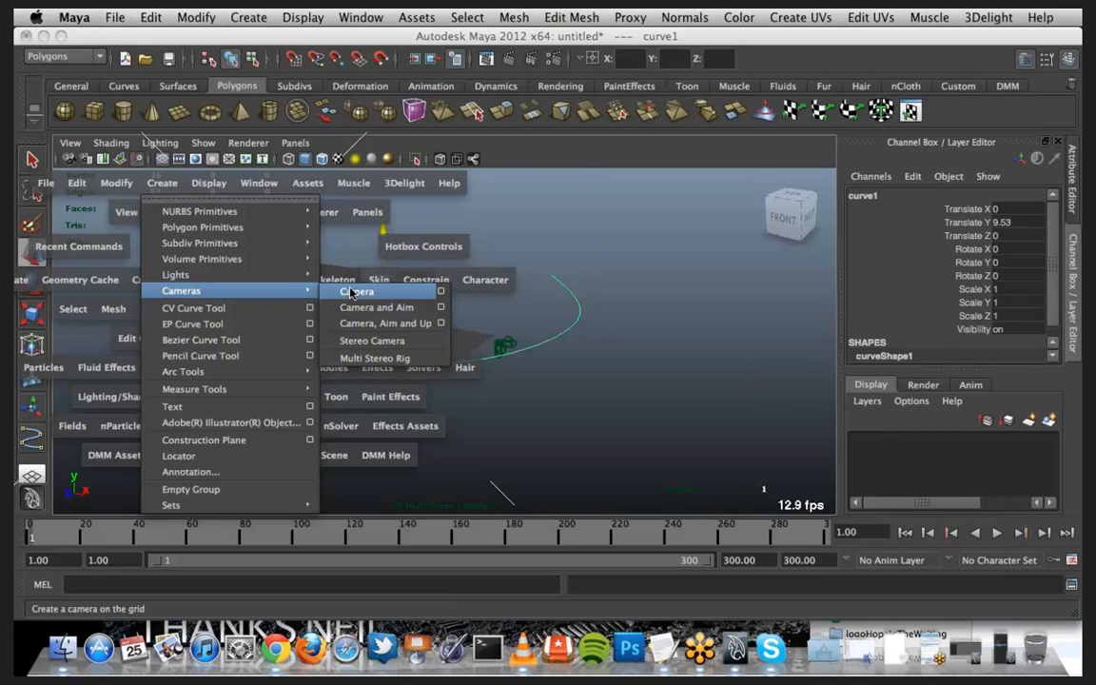
pyautogui.moveTo(351, 292); pyautogui.dragTo(351, 292)
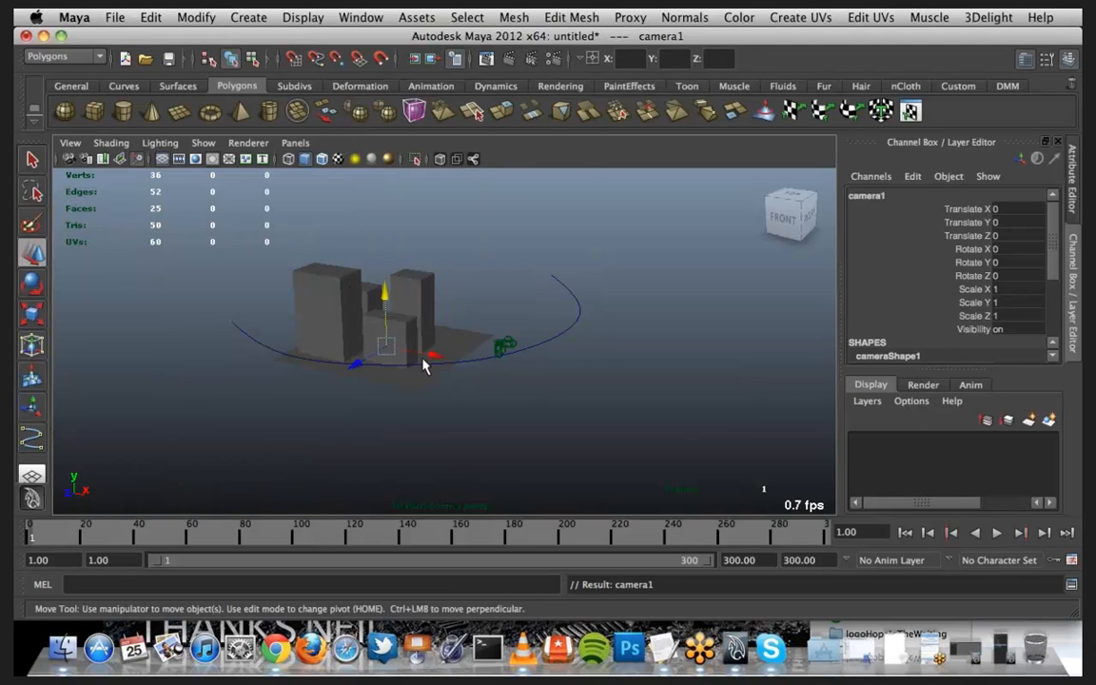
pyautogui.moveTo(429, 358); pyautogui.dragTo(656, 400)
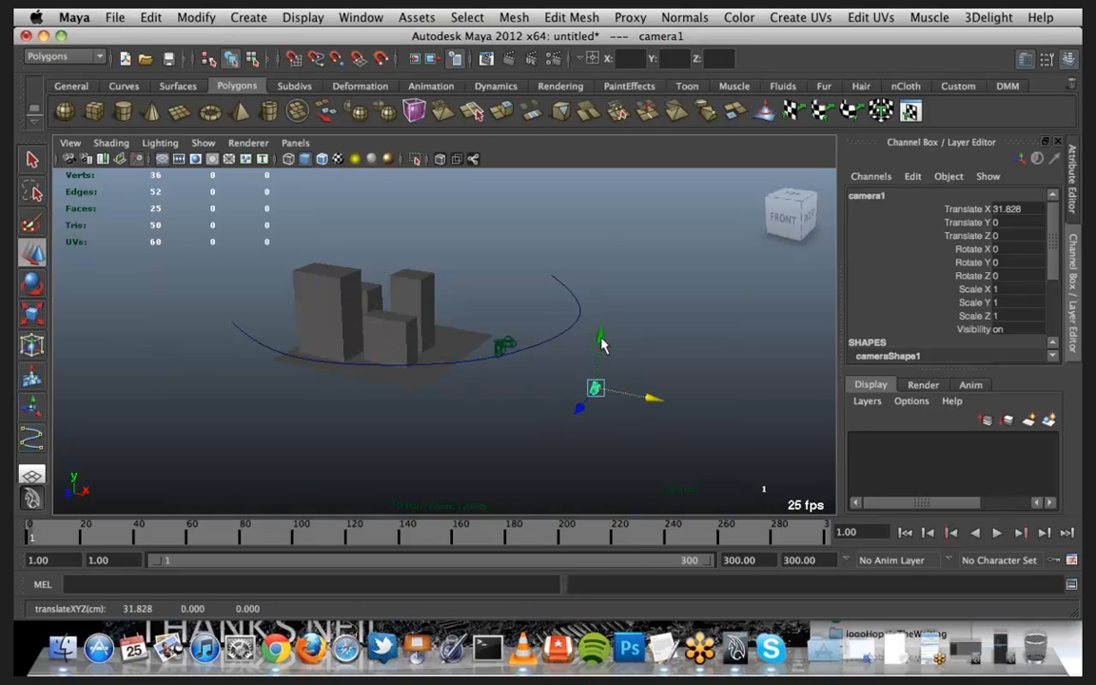
pyautogui.moveTo(601, 339); pyautogui.dragTo(602, 224)
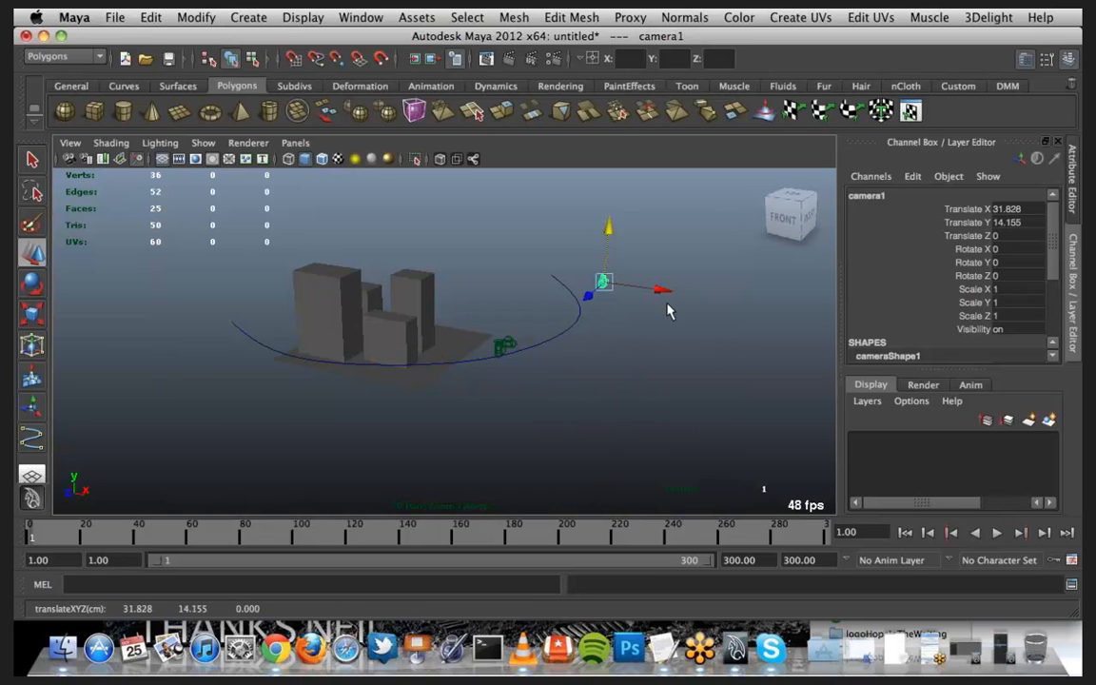
pyautogui.moveTo(661, 287); pyautogui.dragTo(625, 286)
# Step: Set the new camera's Rotate Y to 90 so that it faces the buildings
pyautogui.scroll(1, 626, 329)
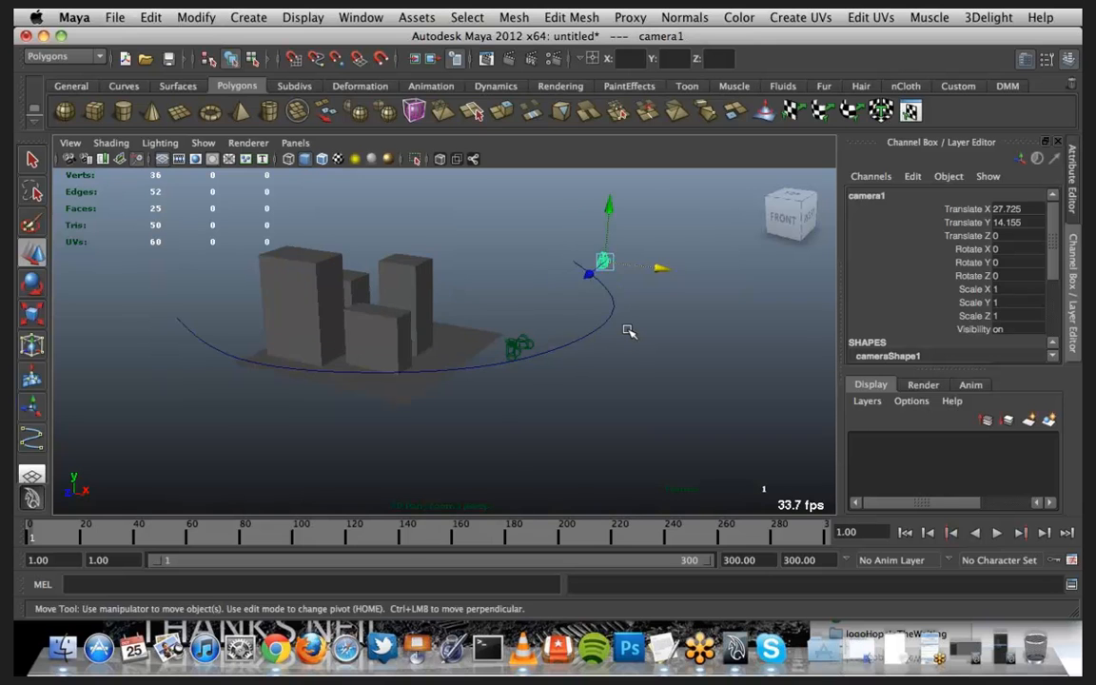
pyautogui.scroll(1, 626, 328)
pyautogui.keyDown('alt'); pyautogui.moveTo(637, 303); pyautogui.dragTo(666, 377, button='middle'); pyautogui.keyUp('alt')
pyautogui.keyDown('alt'); pyautogui.moveTo(667, 377); pyautogui.dragTo(673, 436); pyautogui.keyUp('alt')
pyautogui.click(672, 421)
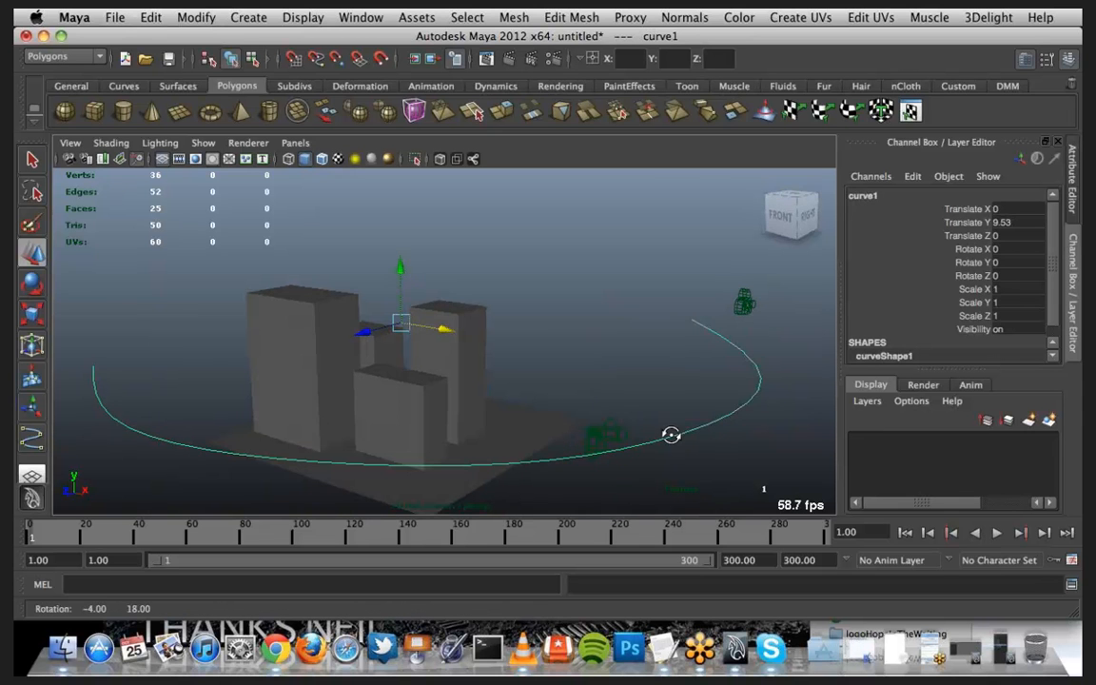
pyautogui.click(744, 306)
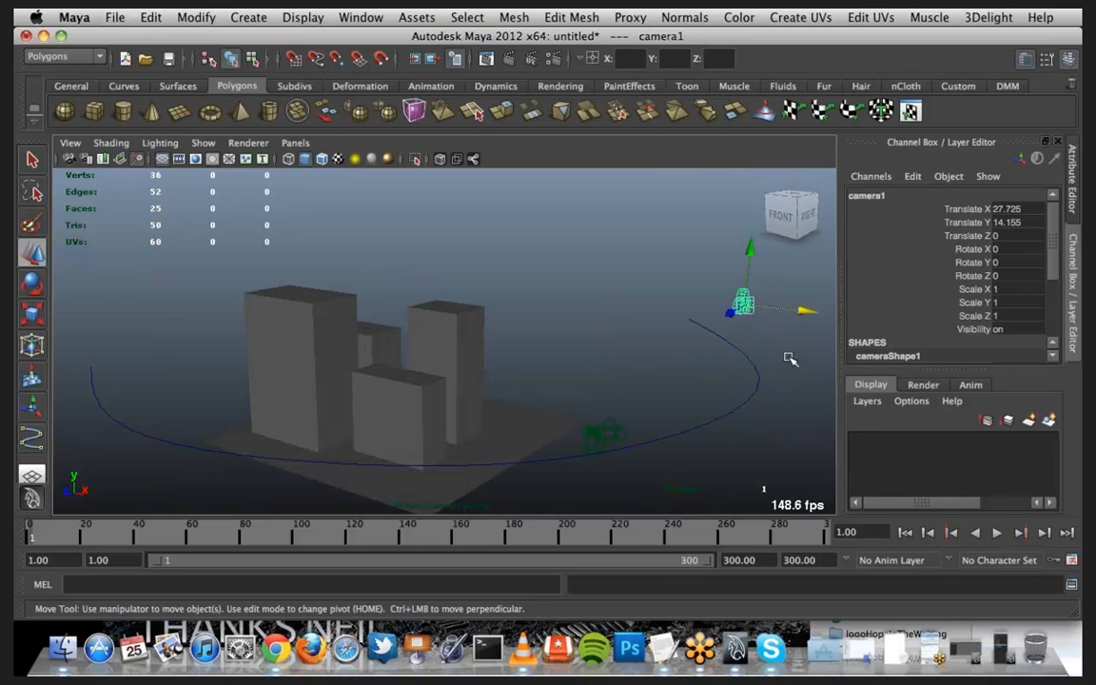
pyautogui.doubleClick(1001, 262)
pyautogui.write('90')
pyautogui.press('Return')
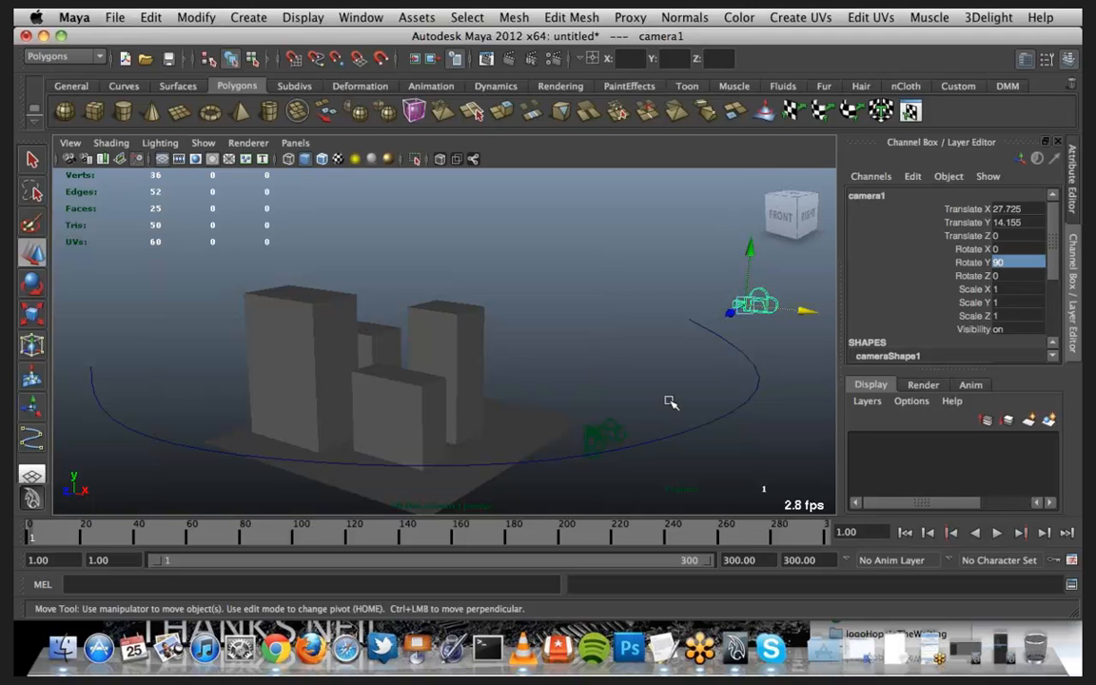
pyautogui.keyDown('alt'); pyautogui.moveTo(666, 399); pyautogui.dragTo(655, 398); pyautogui.keyUp('alt')
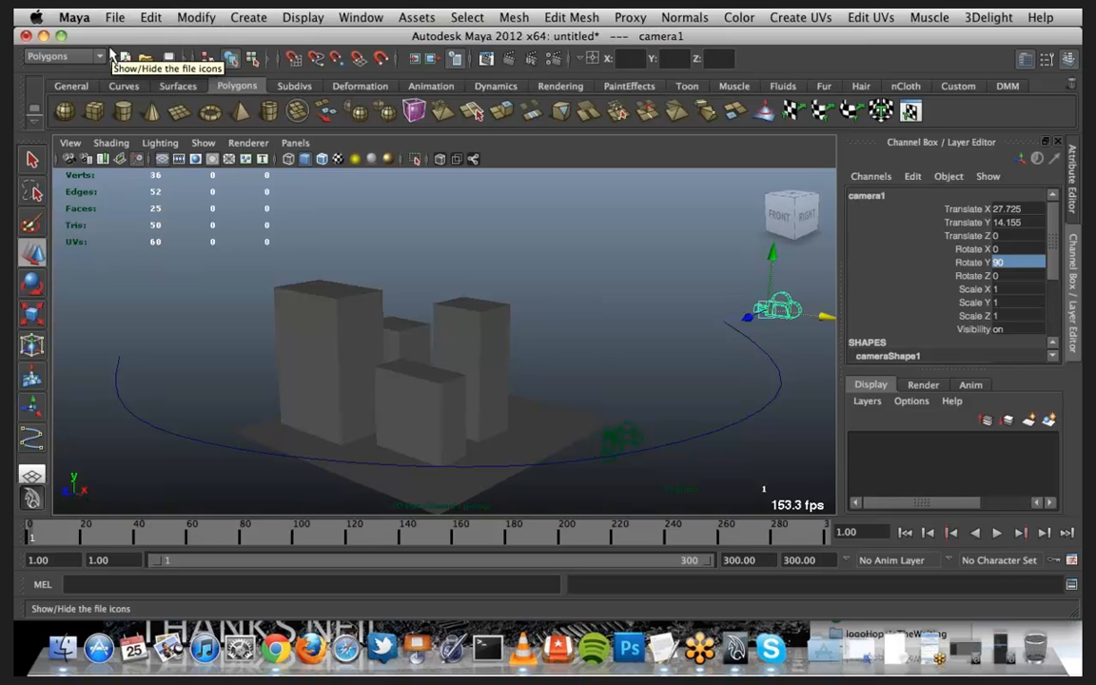
# Step: Switch to the Animation menu set and select the curve together with the new camera
pyautogui.click(81, 56)
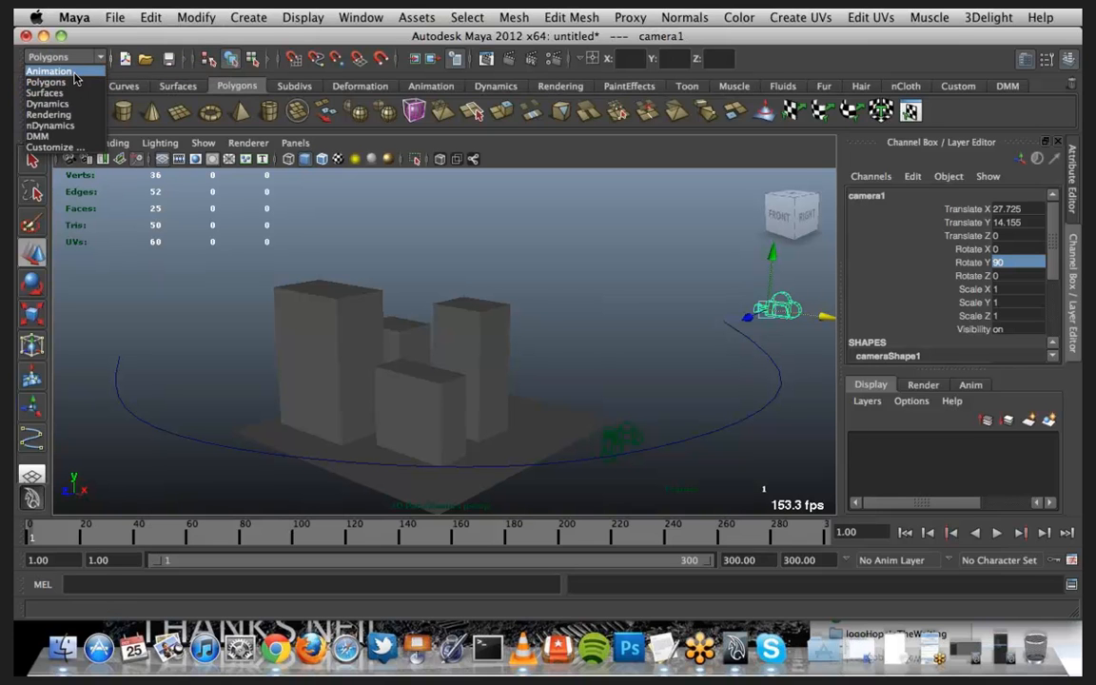
pyautogui.click(74, 72)
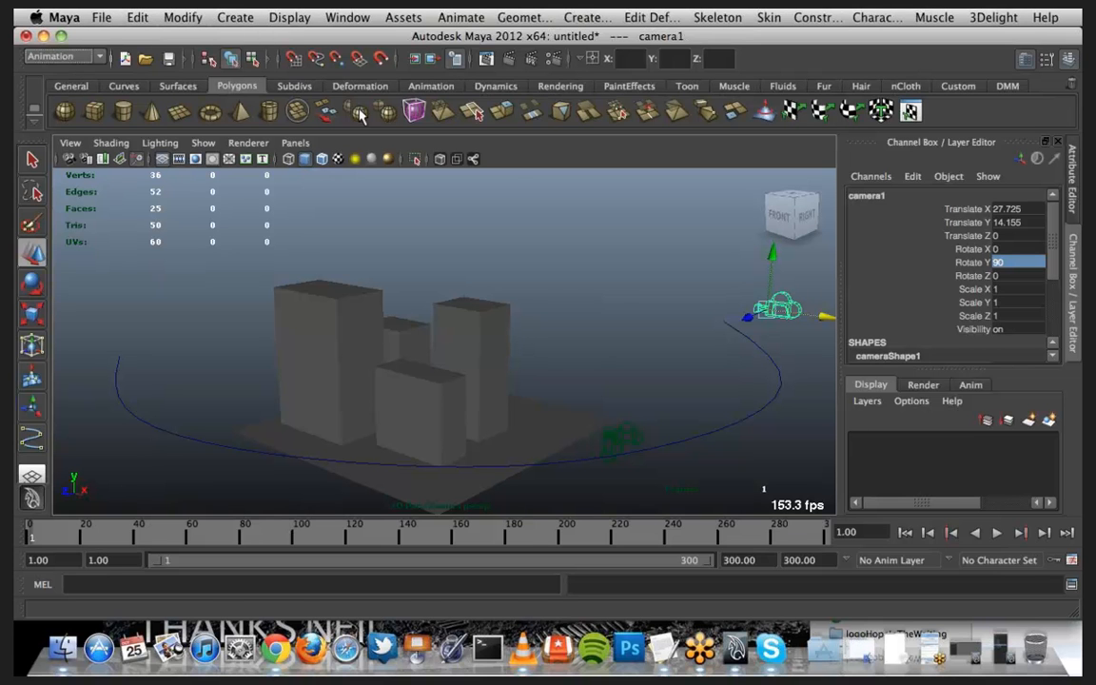
pyautogui.click(769, 357)
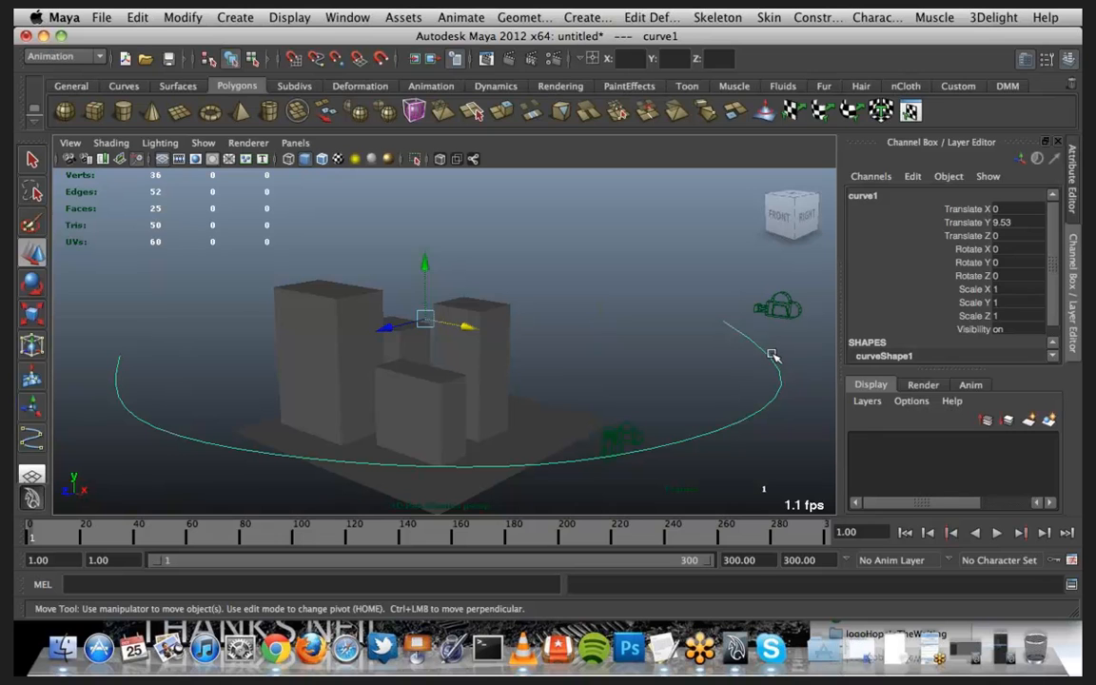
pyautogui.click(782, 299)
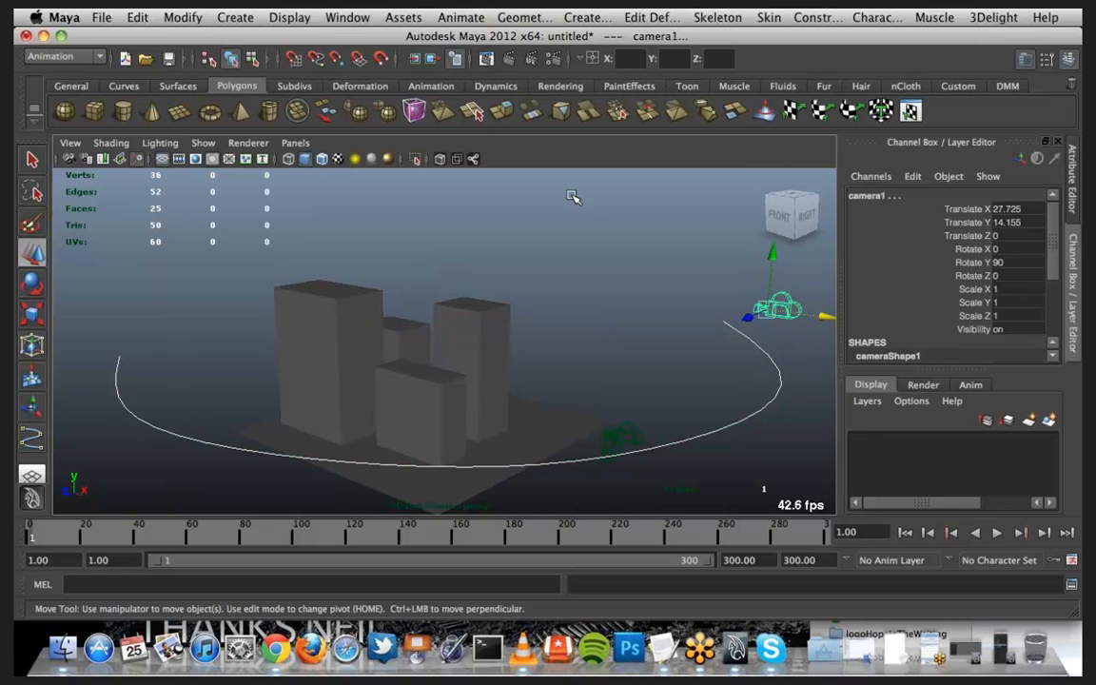
# Step: Open the Attach to Motion Path options and move the window clear of the camera and the curve
pyautogui.click(463, 17)
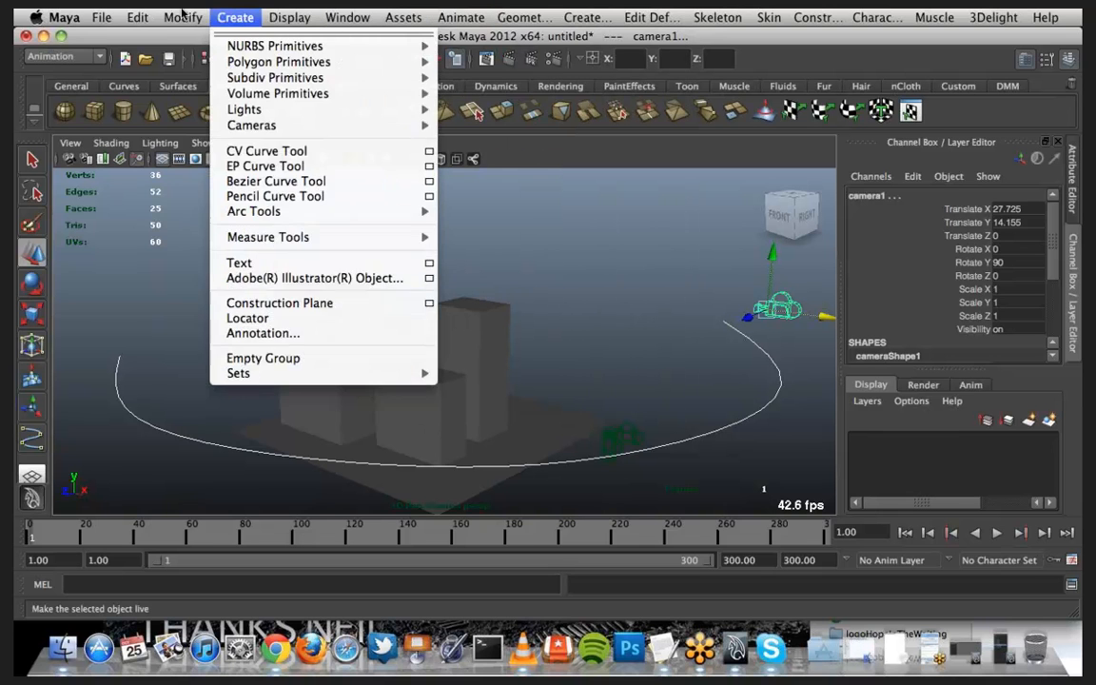
pyautogui.moveTo(229, 18)
pyautogui.moveTo(168, 20)
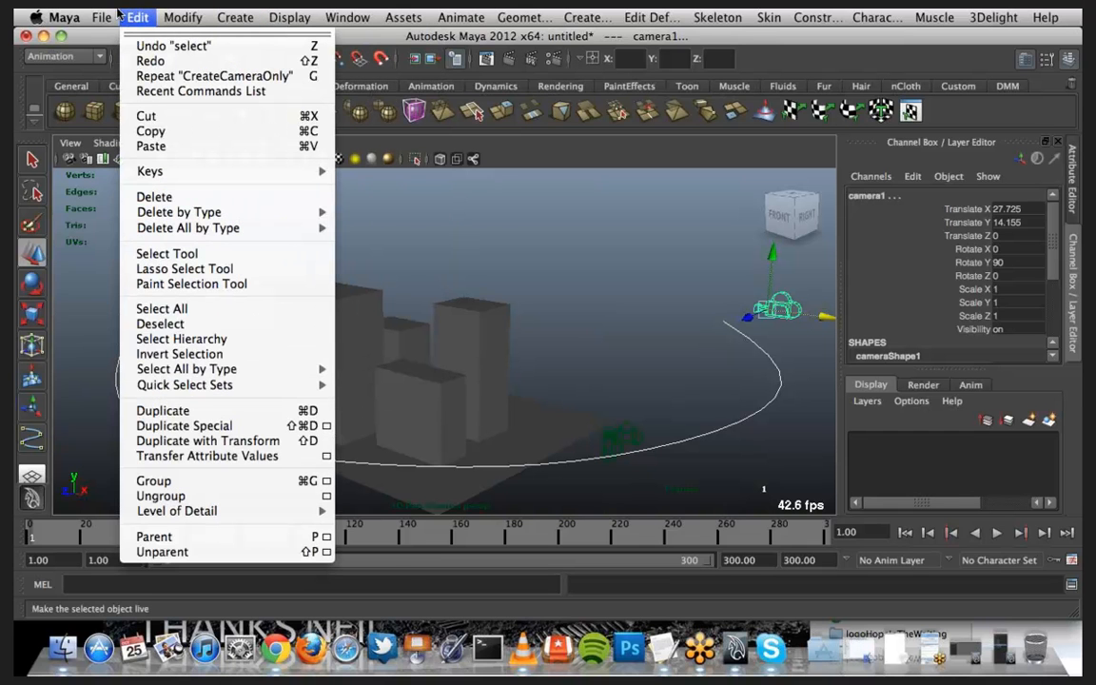
pyautogui.moveTo(349, 21)
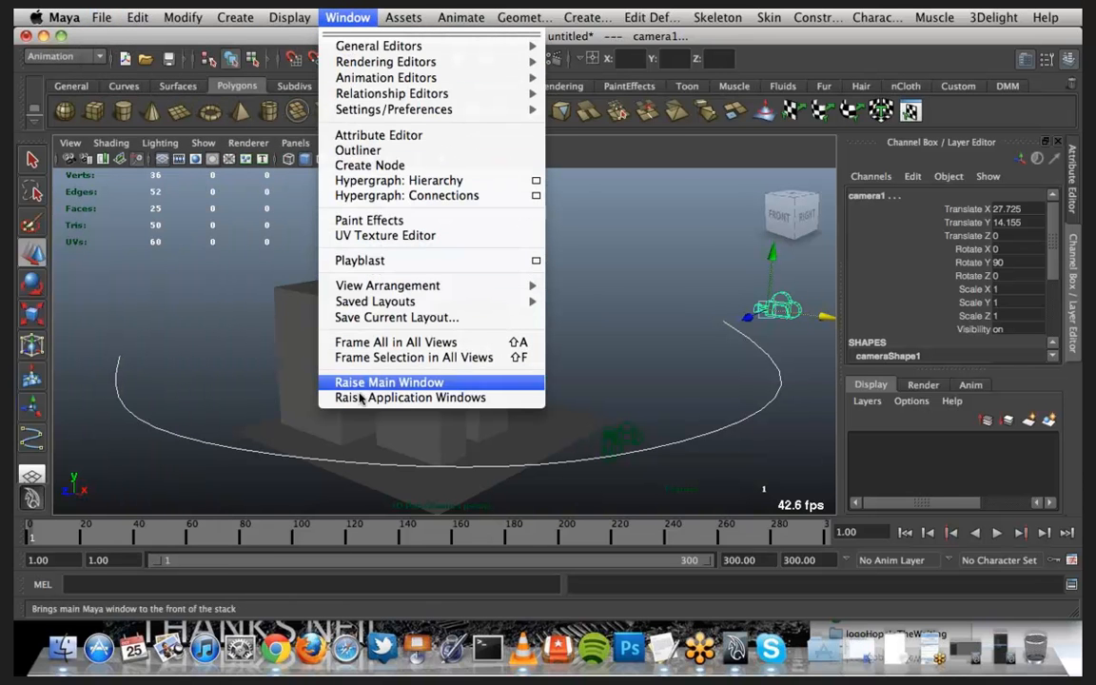
pyautogui.moveTo(455, 45)
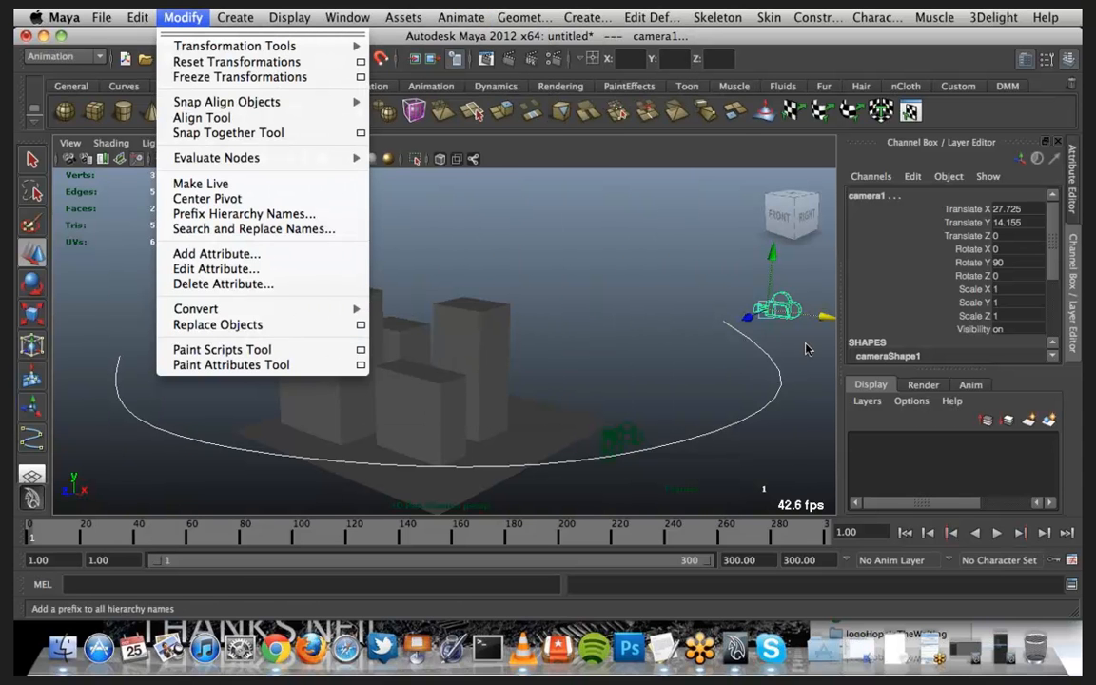
pyautogui.moveTo(461, 17)
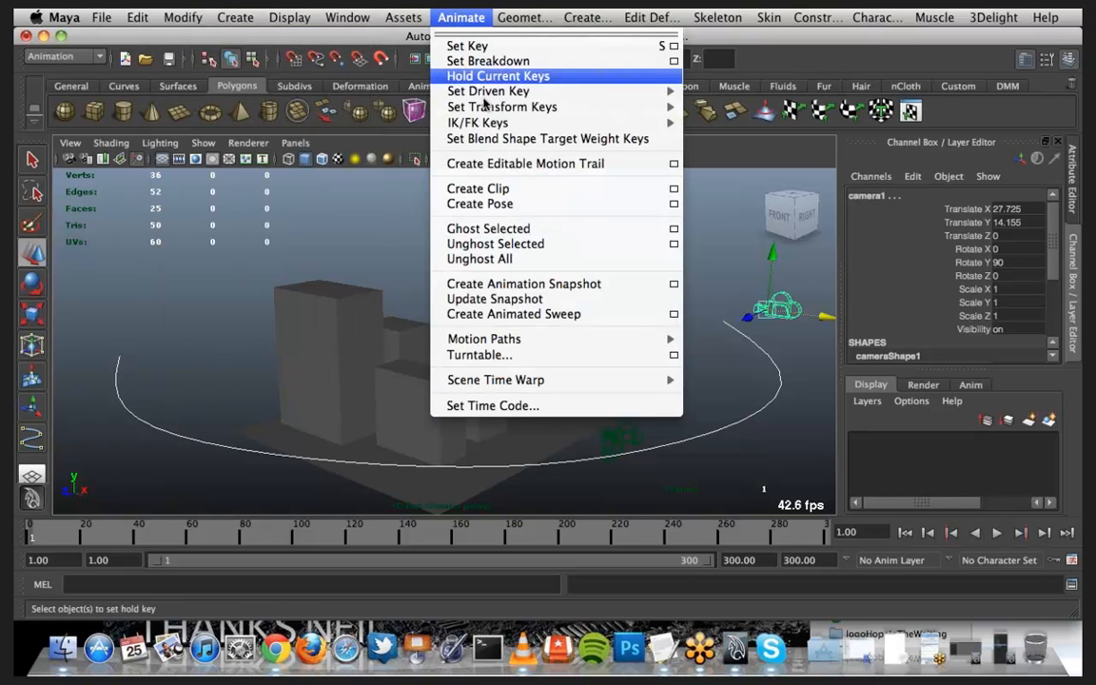
pyautogui.moveTo(605, 341)
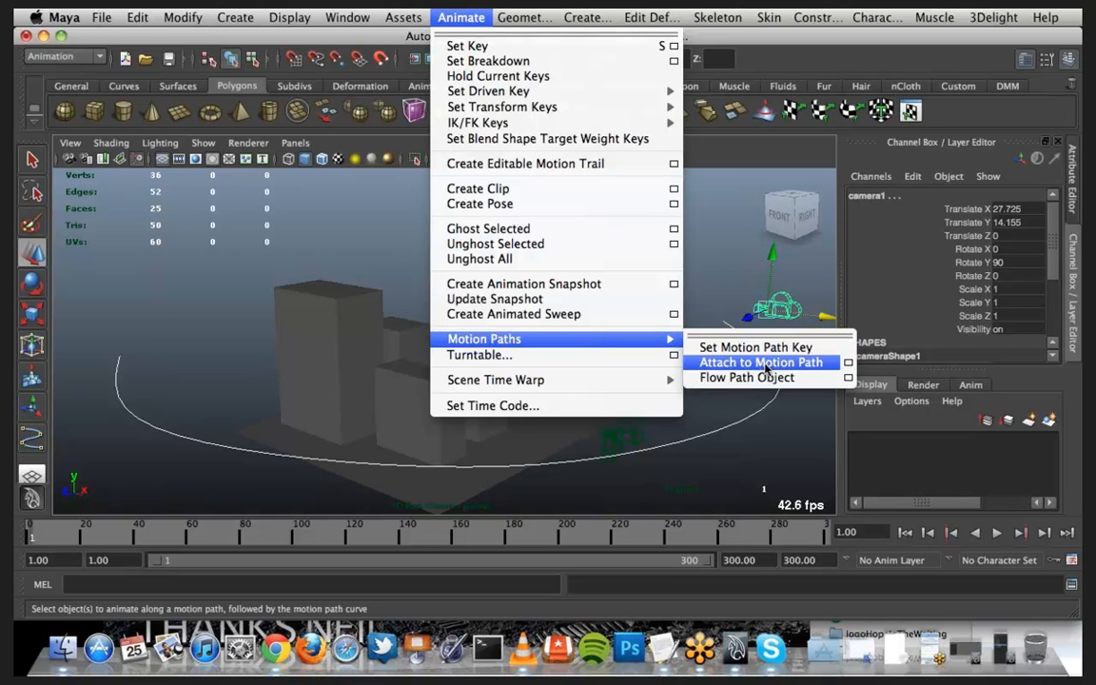
pyautogui.click(848, 367)
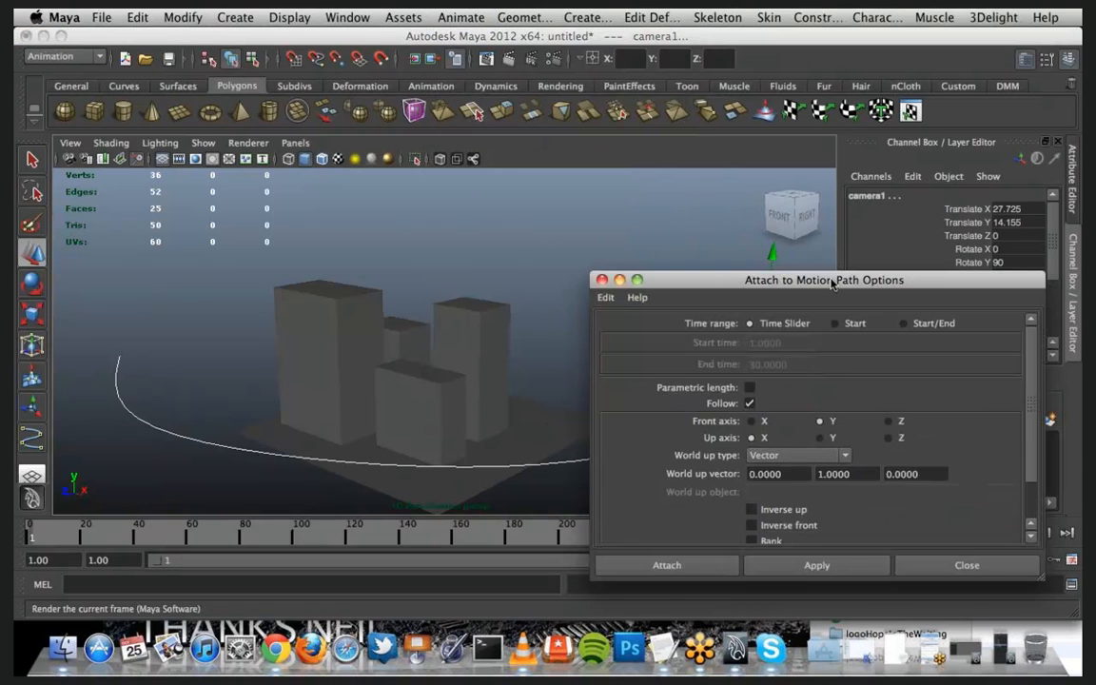
pyautogui.moveTo(809, 284); pyautogui.dragTo(413, 52)
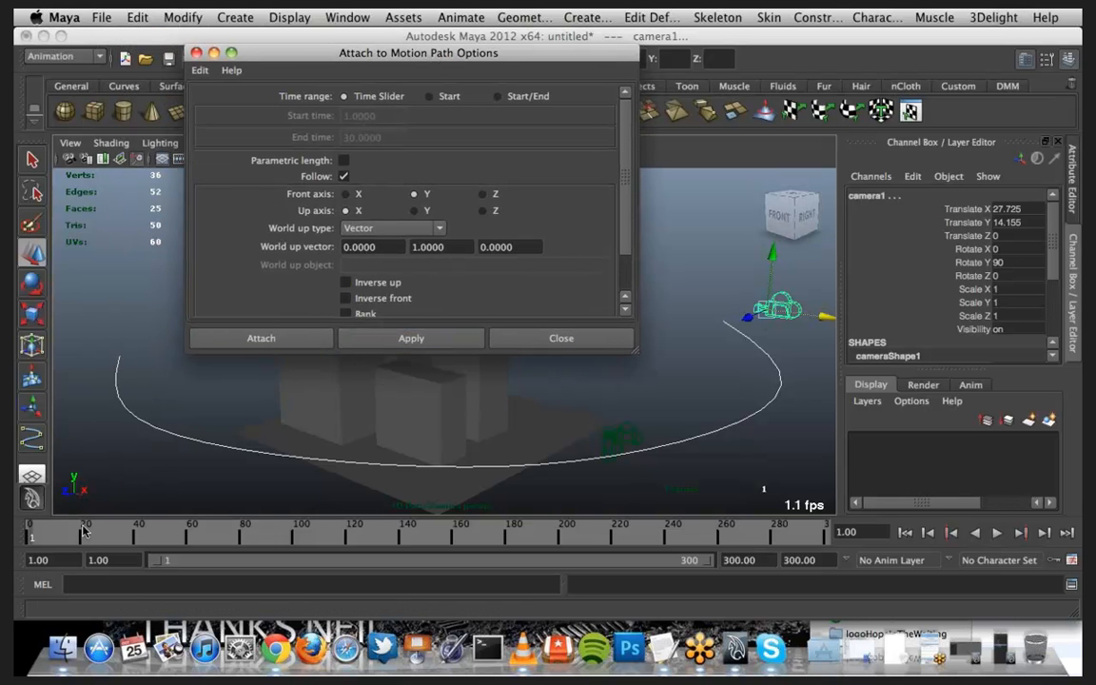
# Step: Reselect the curve and the new camera and try to attach the camera with front axis X and up axis Y
pyautogui.click(55, 489)
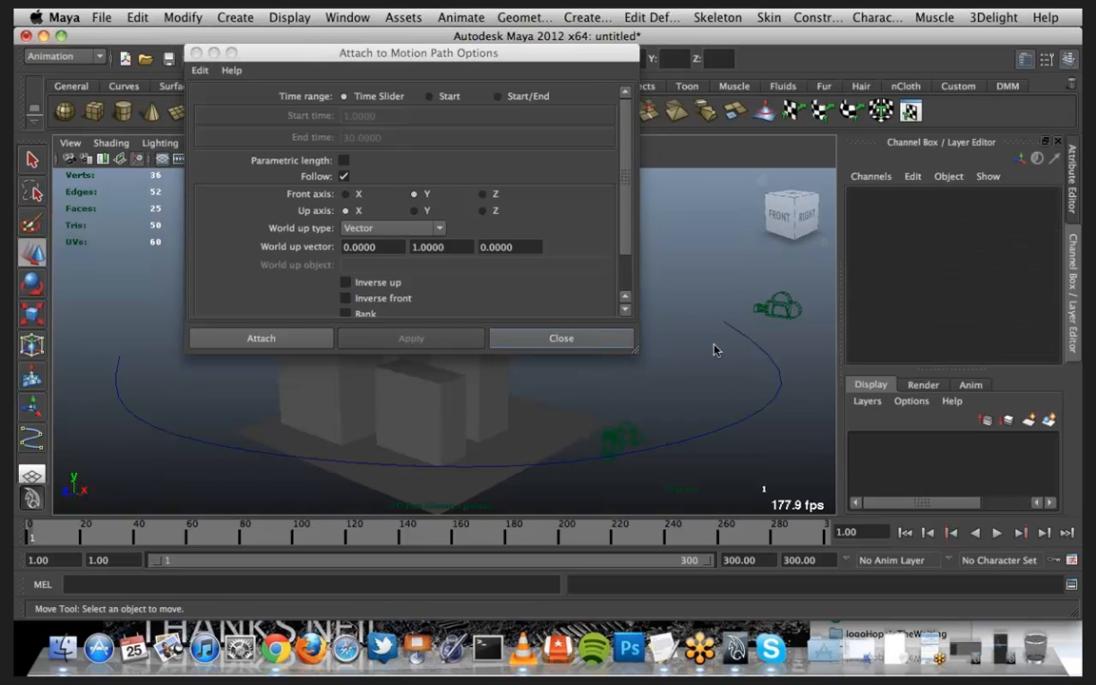
pyautogui.click(753, 338)
pyautogui.keyDown('shift'); pyautogui.click(774, 312); pyautogui.keyUp('shift')
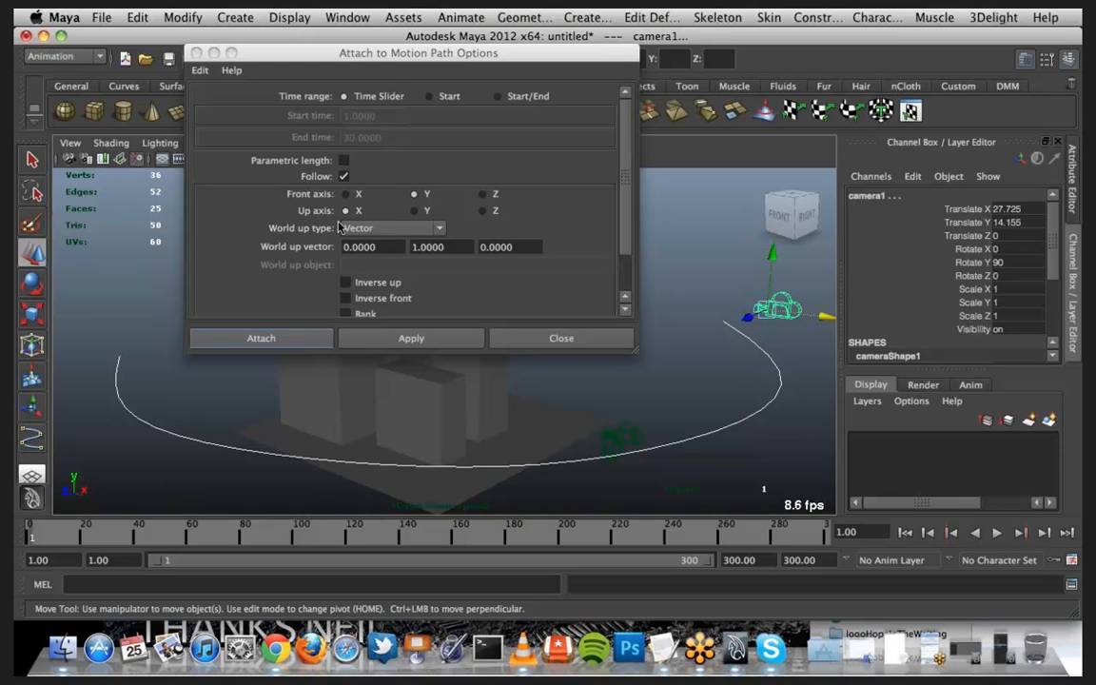
pyautogui.click(414, 212)
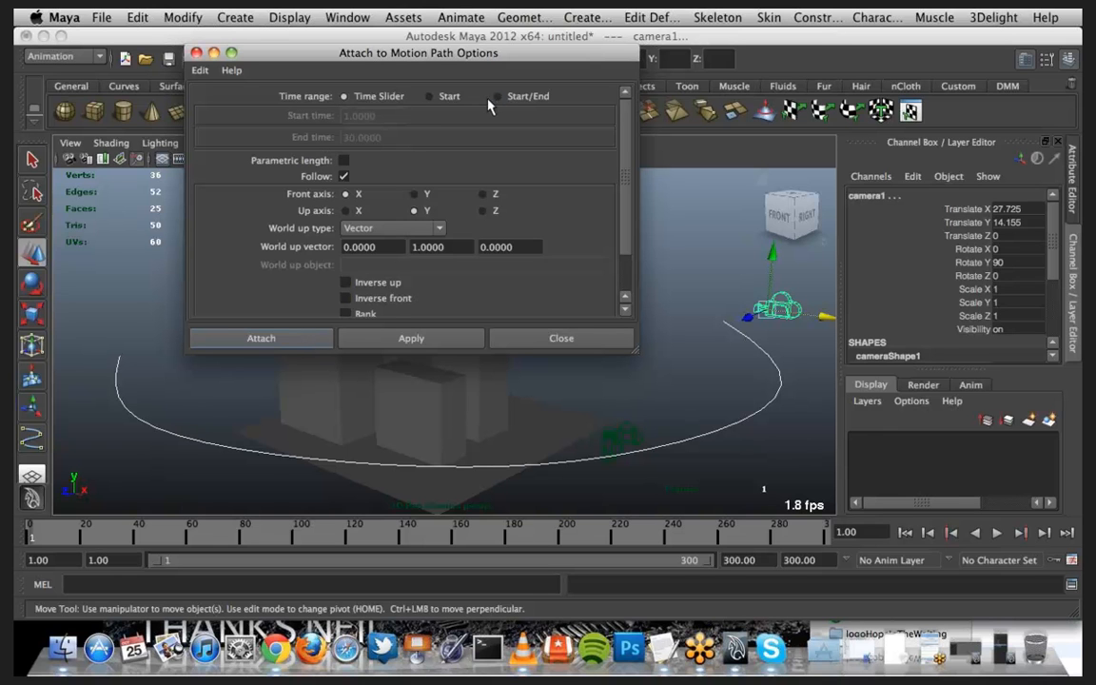
pyautogui.click(307, 341)
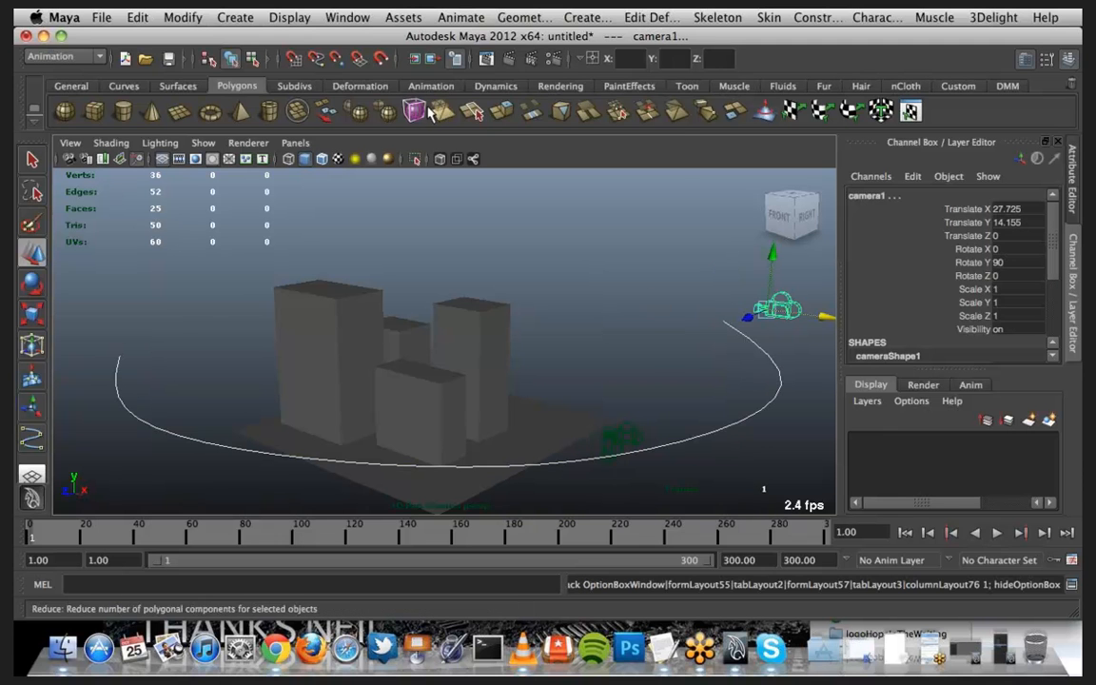
# Step: Attach the new camera to the curve as a motion path with front axis X, up axis Y and Inverse front, and check its orientation
pyautogui.click(459, 17)
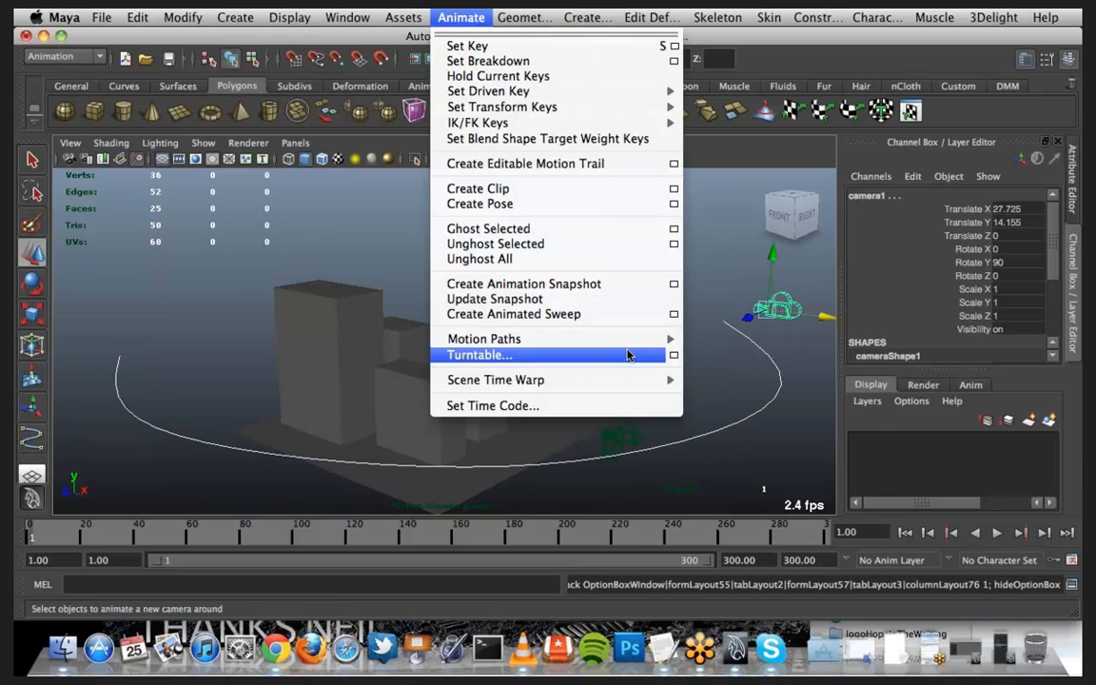
pyautogui.moveTo(653, 340)
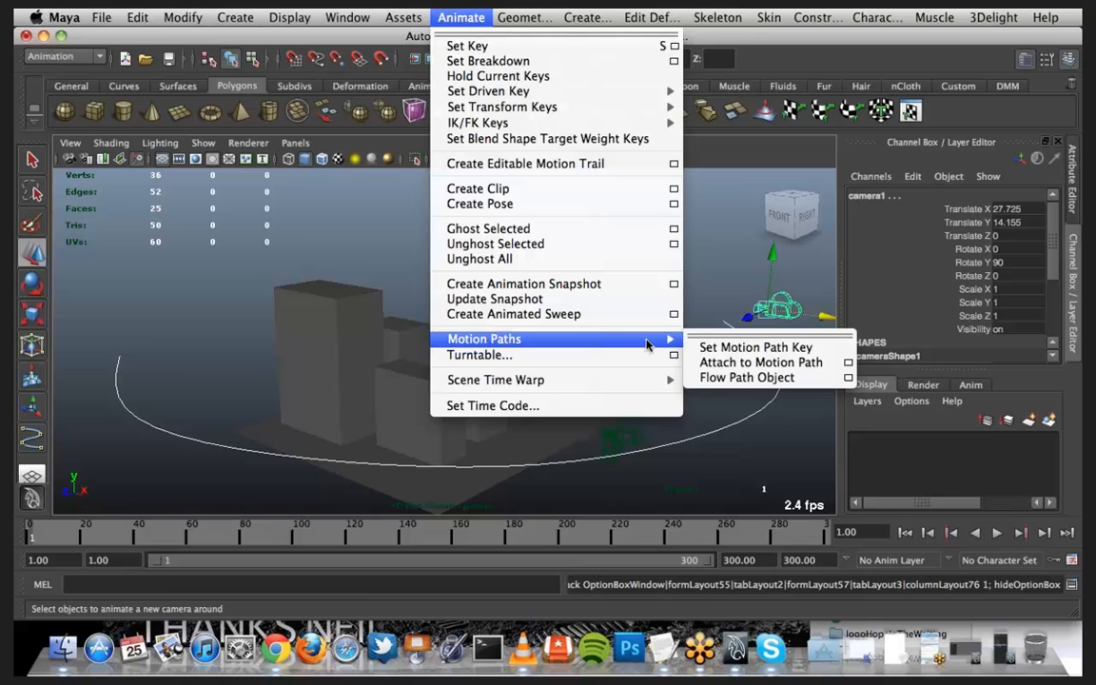
pyautogui.click(847, 365)
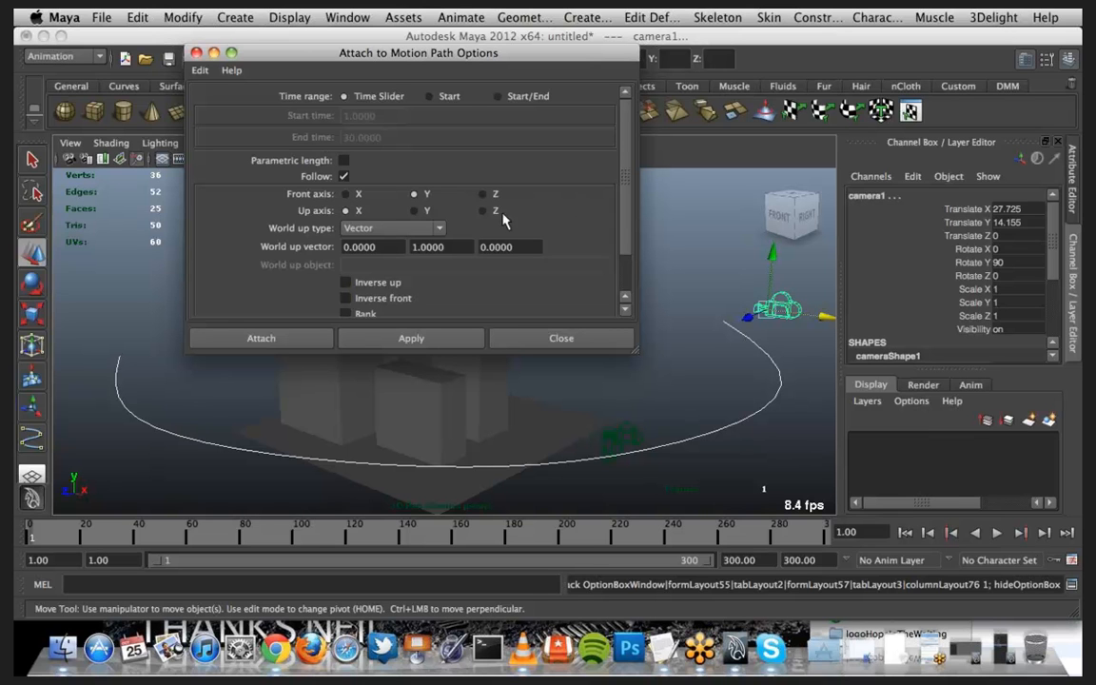
pyautogui.click(483, 194)
pyautogui.click(414, 210)
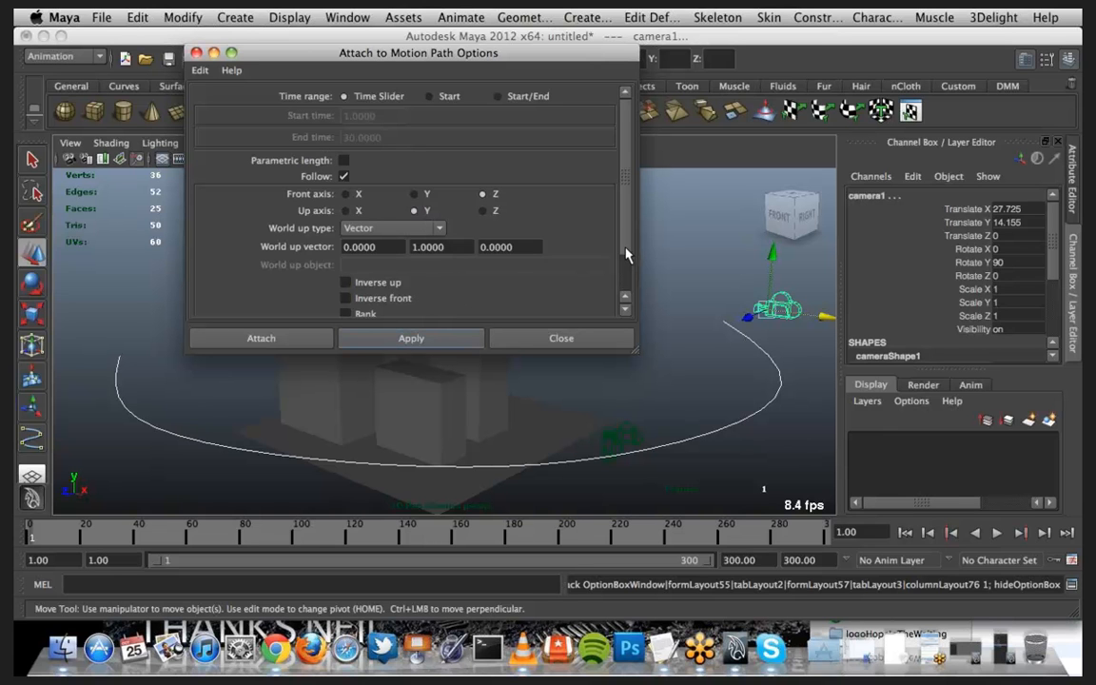
pyautogui.scroll(-3, 627, 254)
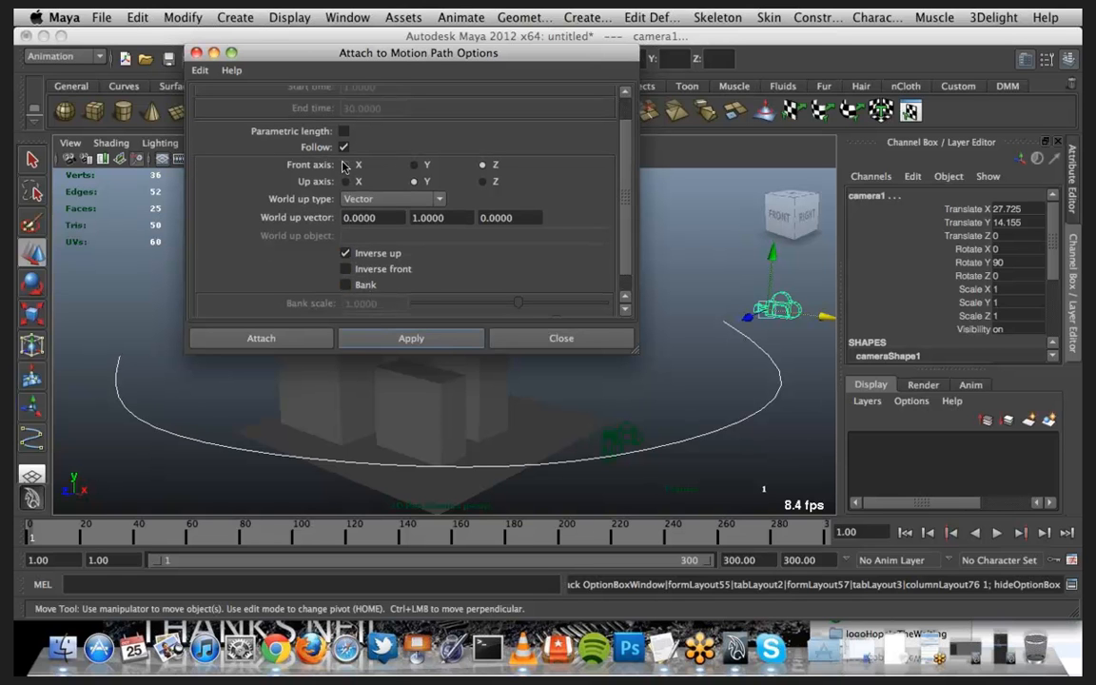
pyautogui.click(345, 270)
pyautogui.click(347, 165)
pyautogui.click(261, 339)
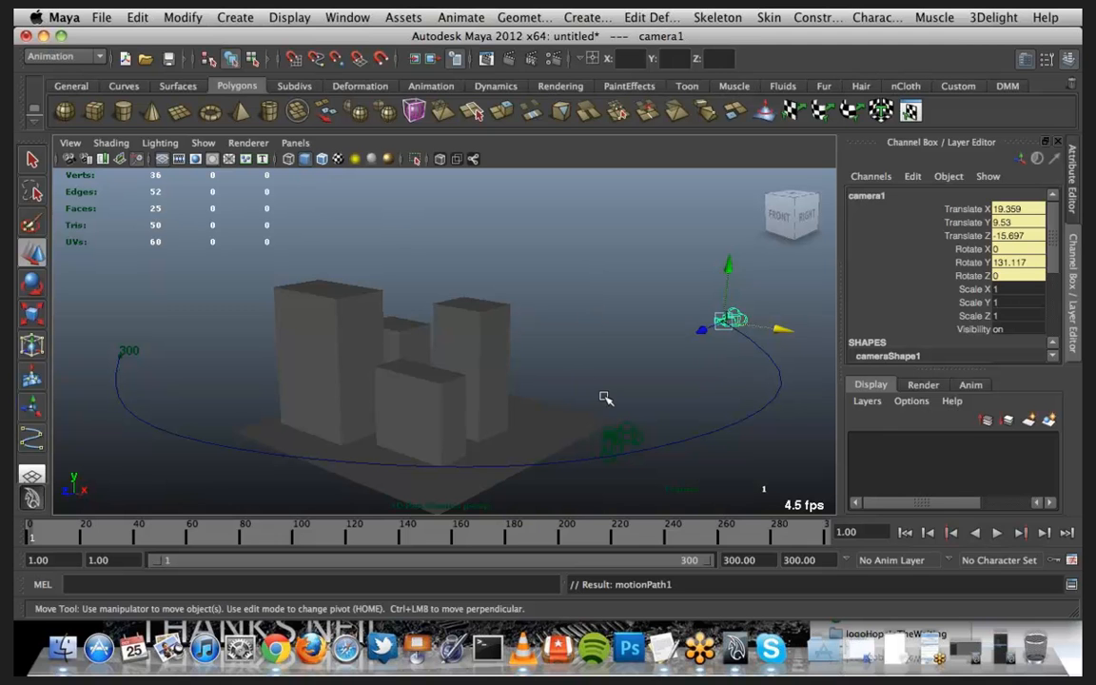
pyautogui.keyDown('alt'); pyautogui.moveTo(606, 399); pyautogui.dragTo(502, 374); pyautogui.keyUp('alt')
pyautogui.moveTo(569, 376)
pyautogui.keyDown('alt'); pyautogui.mouseDown()
pyautogui.moveTo(599, 380)
pyautogui.moveTo(556, 374)
pyautogui.mouseUp(); pyautogui.keyUp('alt')
pyautogui.keyDown('alt'); pyautogui.moveTo(556, 374); pyautogui.dragTo(409, 350, button='right'); pyautogui.keyUp('alt')
pyautogui.keyDown('alt'); pyautogui.moveTo(409, 351); pyautogui.dragTo(237, 247); pyautogui.keyUp('alt')
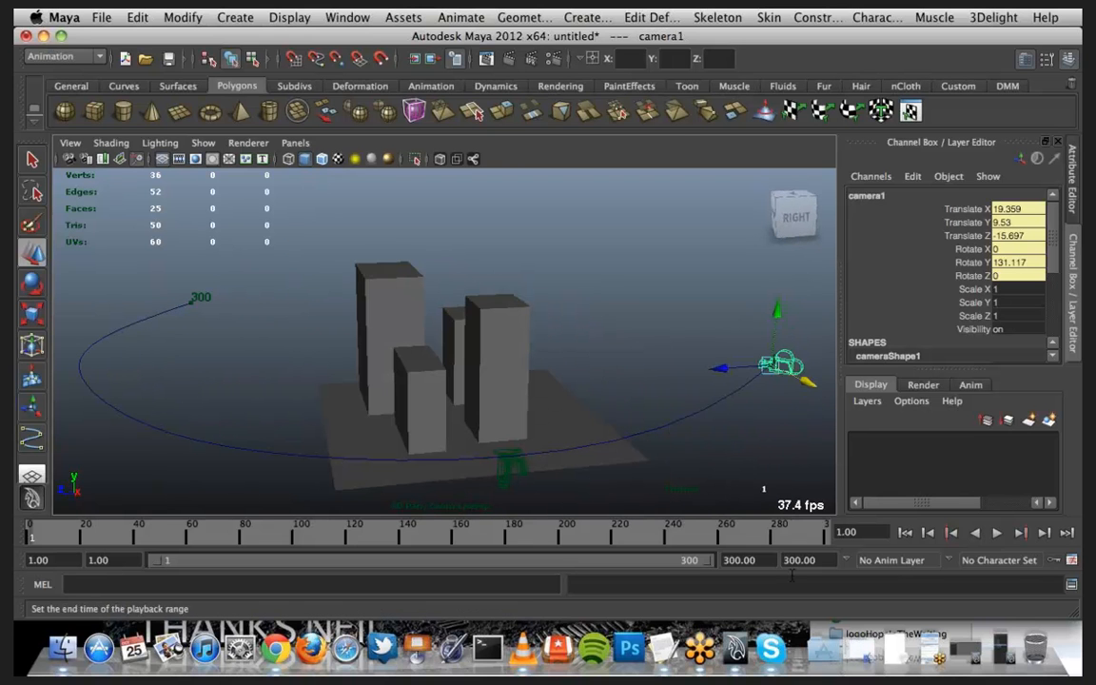
# Step: Play the camera's motion along the curve, return to the start and check its position at frame 159
pyautogui.click(997, 534)
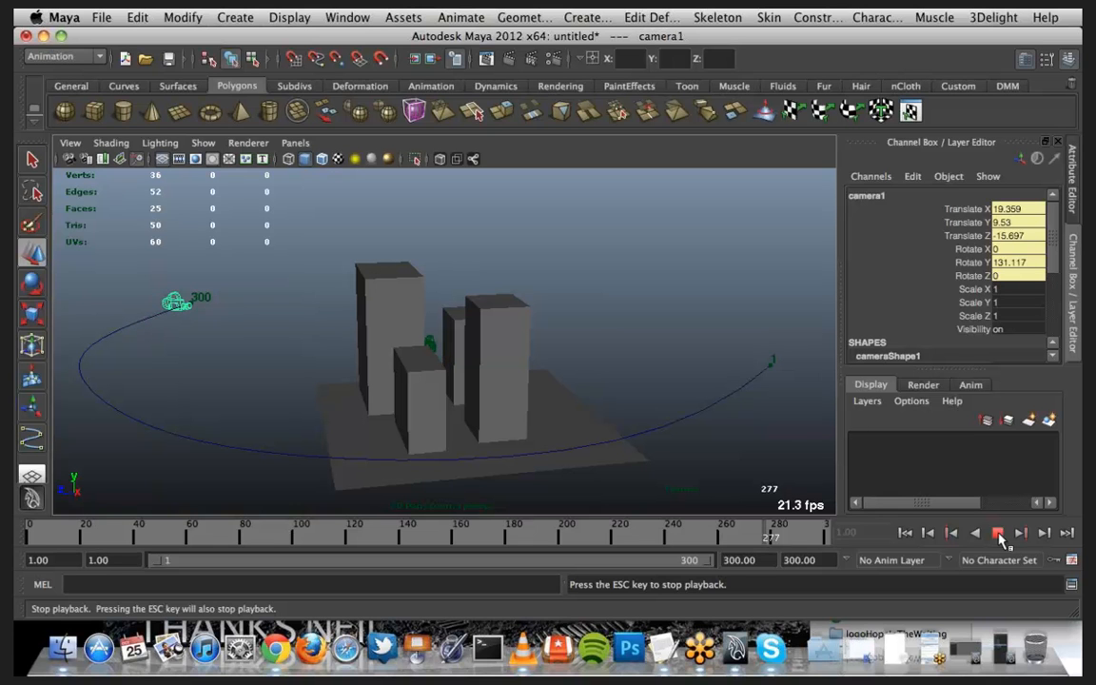
pyautogui.click(998, 534)
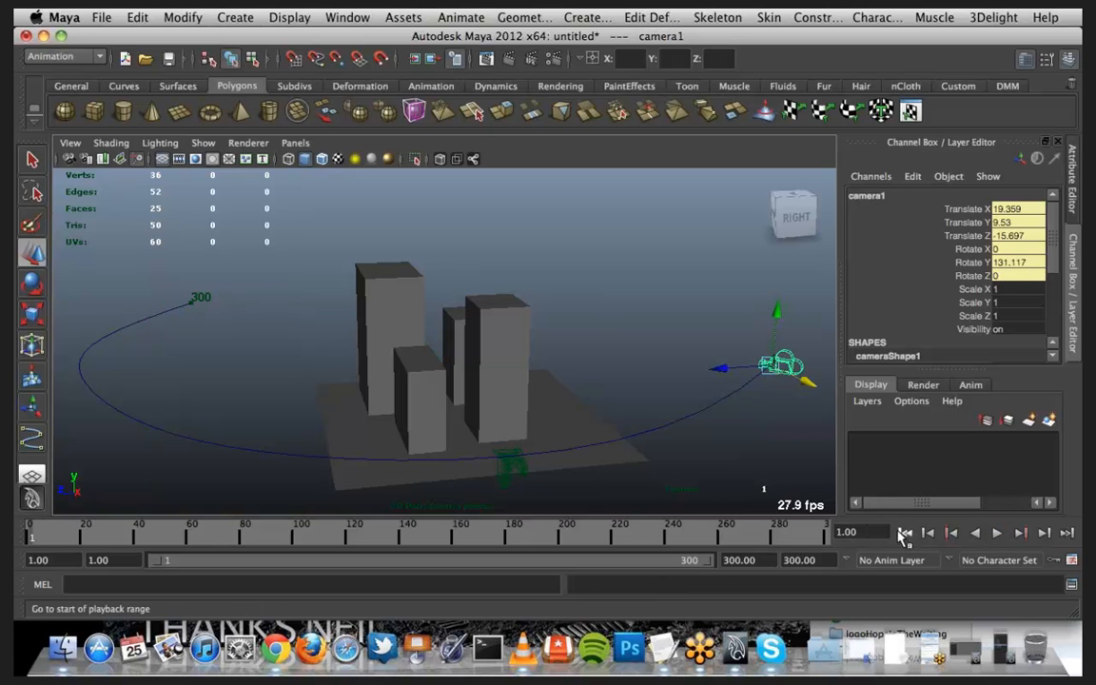
pyautogui.click(905, 534)
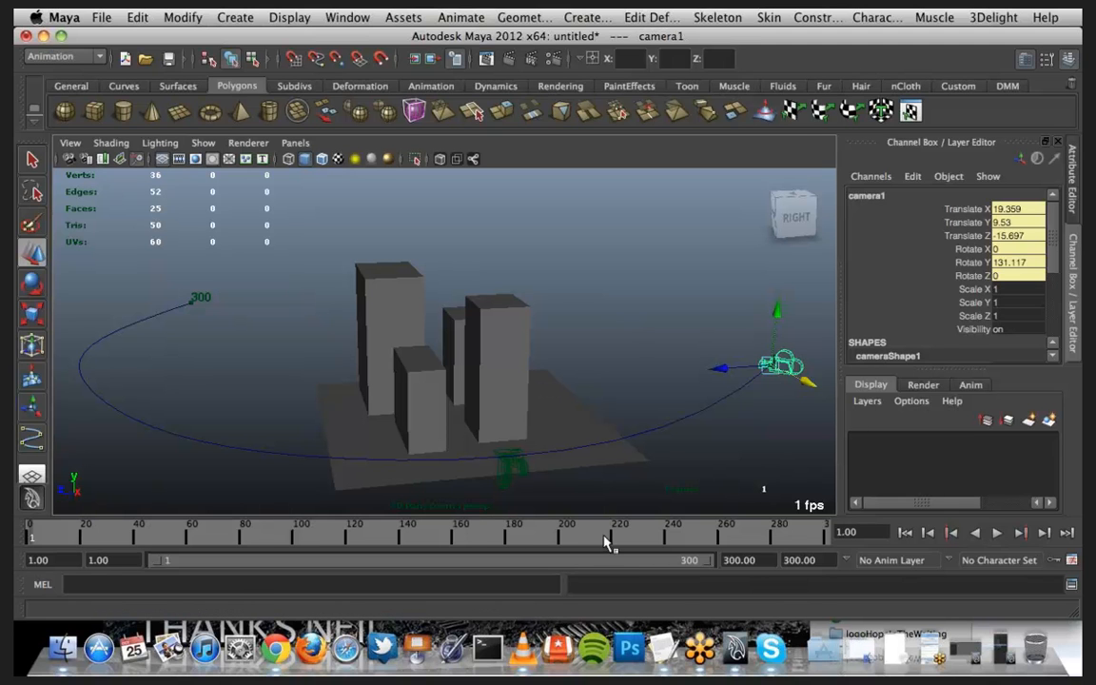
pyautogui.click(457, 535)
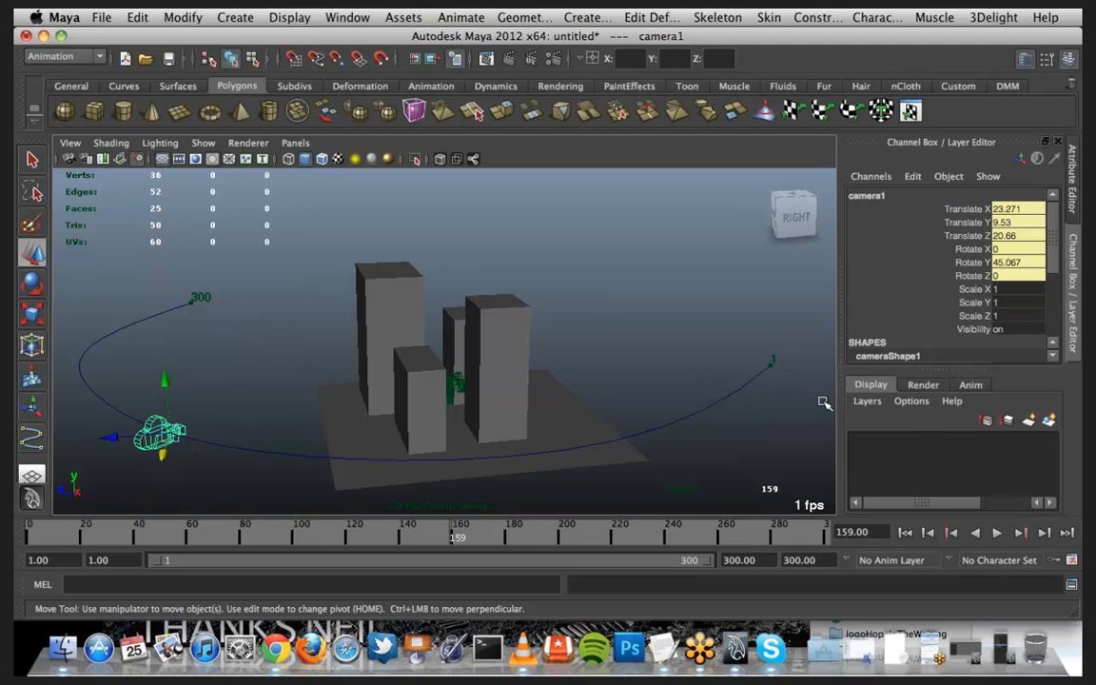
# Step: Select the position marker at the curve's end and set its time to 150
pyautogui.moveTo(188, 277); pyautogui.dragTo(221, 301)
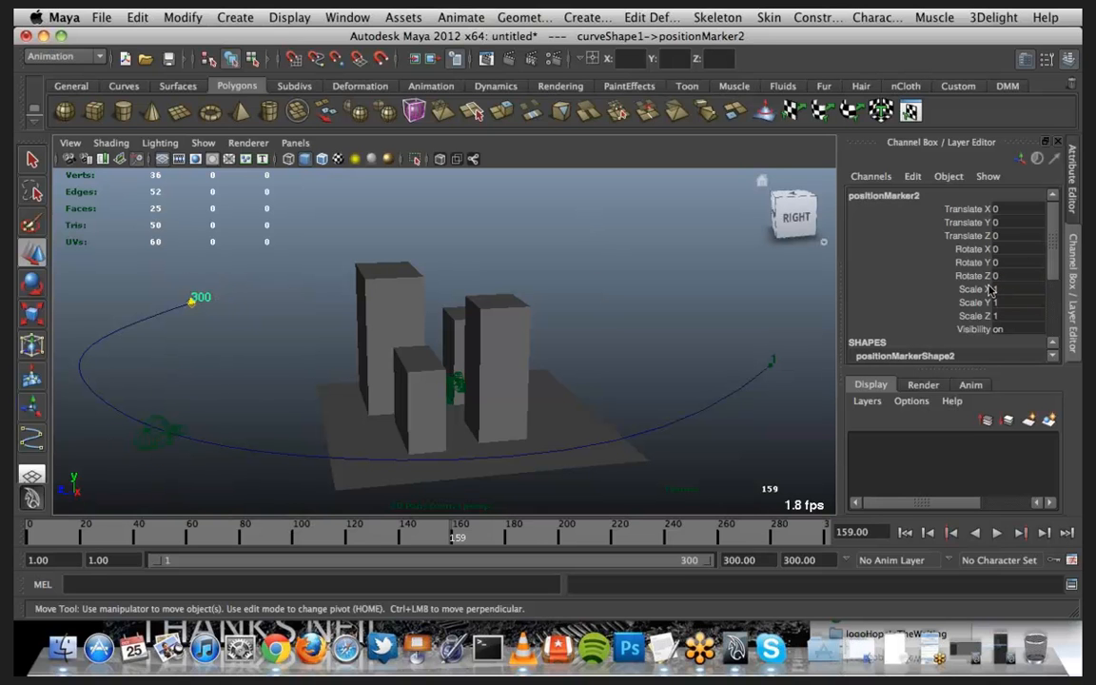
pyautogui.hotkey('ctrl', 'a')
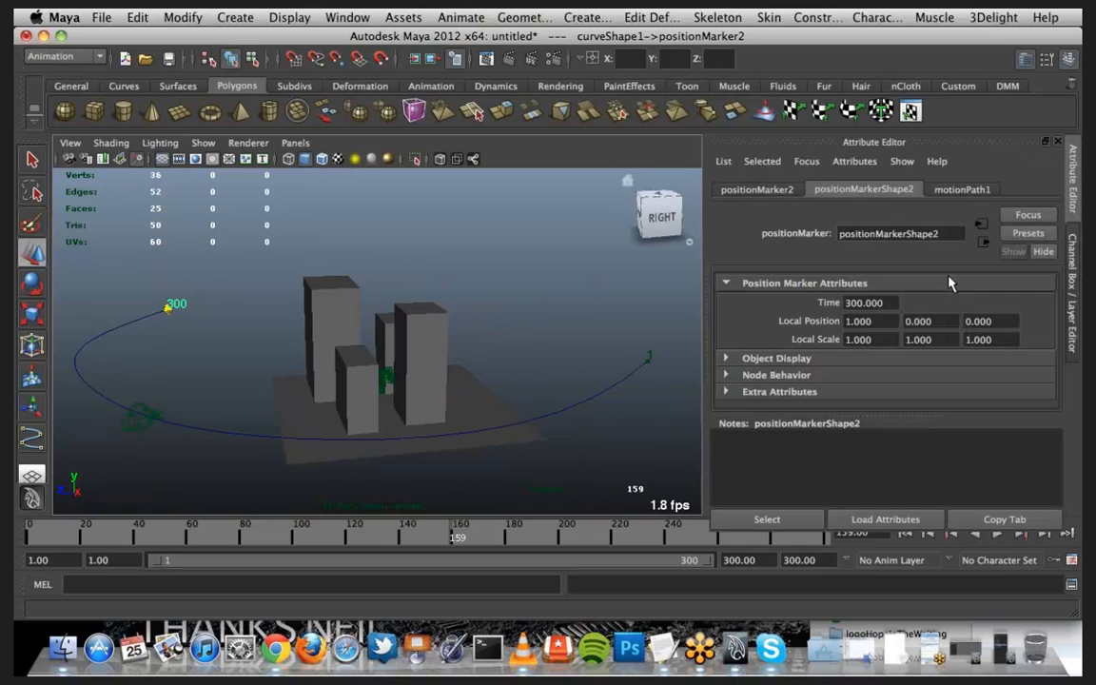
pyautogui.click(957, 191)
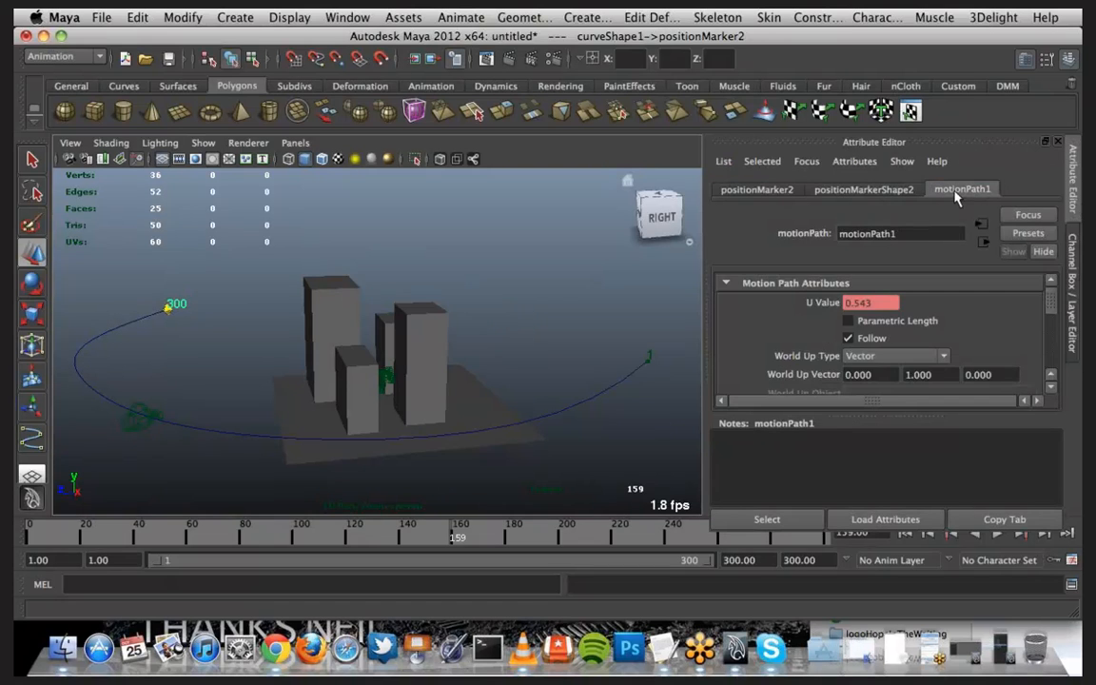
pyautogui.click(888, 191)
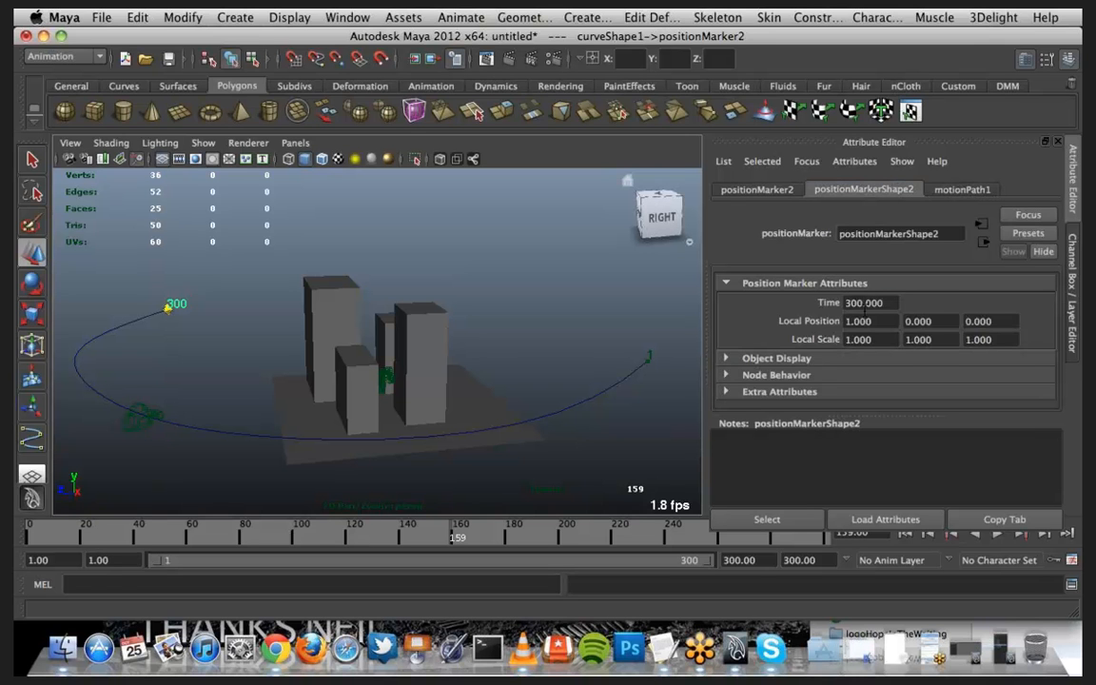
pyautogui.moveTo(890, 302); pyautogui.dragTo(845, 303)
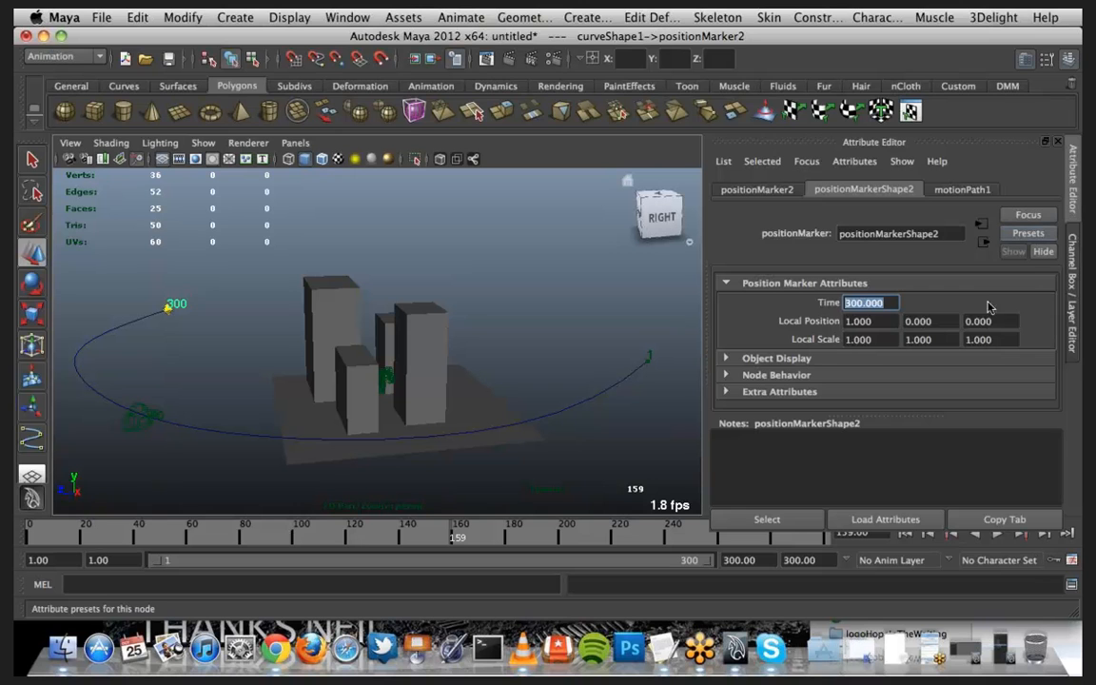
pyautogui.click(897, 302)
pyautogui.moveTo(845, 303); pyautogui.dragTo(889, 302)
pyautogui.write('150')
pyautogui.press('Return')
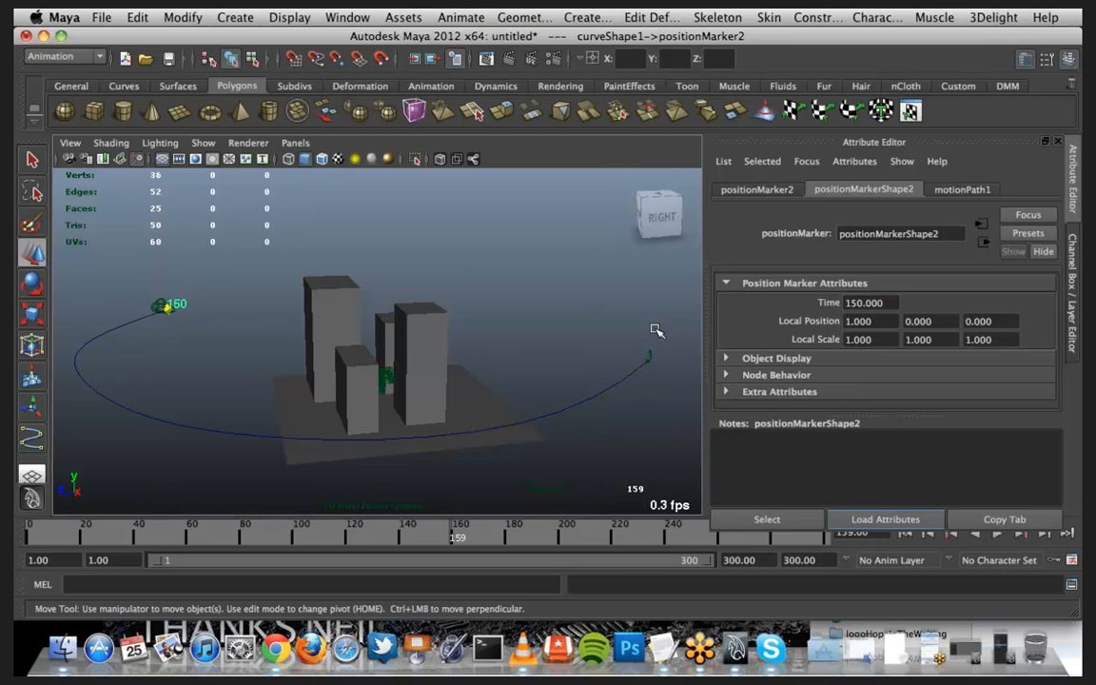
# Step: Play the shortened camera move from the start frame, stop it and return to the start
pyautogui.hotkey('ctrl', 'a')
pyautogui.click(905, 533)
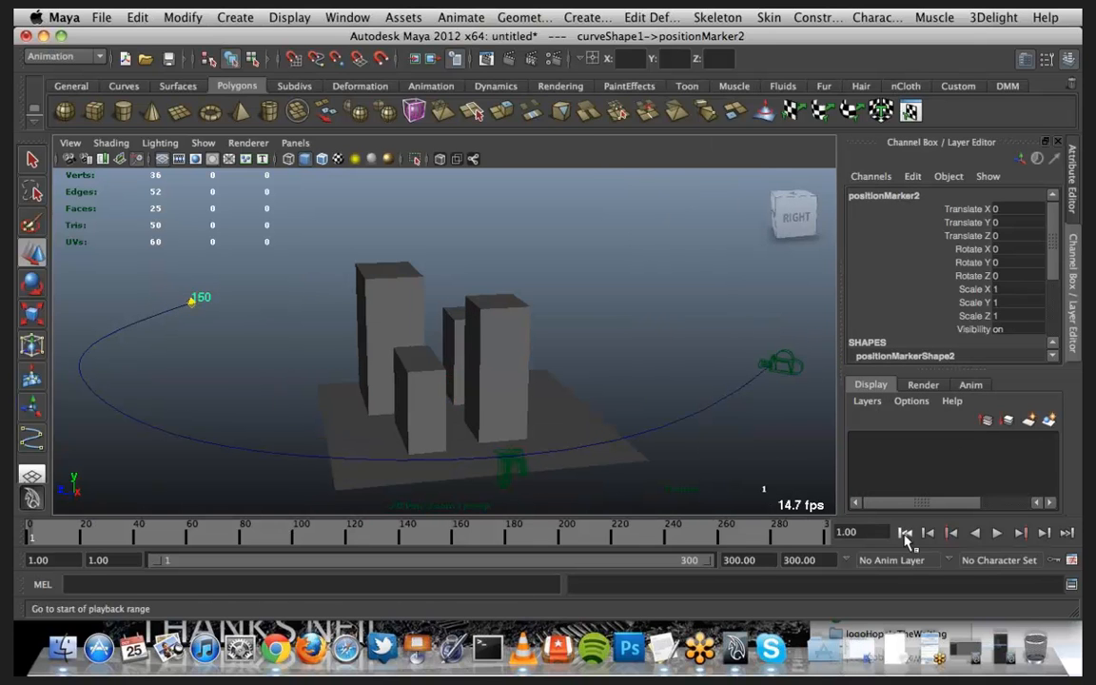
pyautogui.click(996, 532)
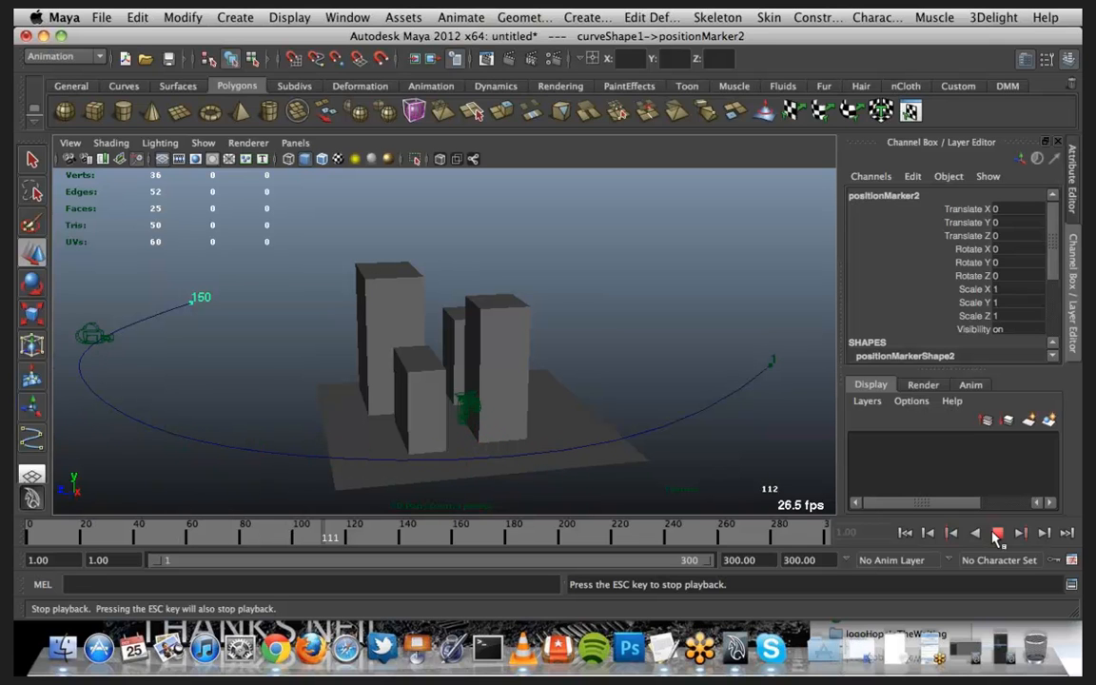
pyautogui.click(996, 532)
pyautogui.click(905, 532)
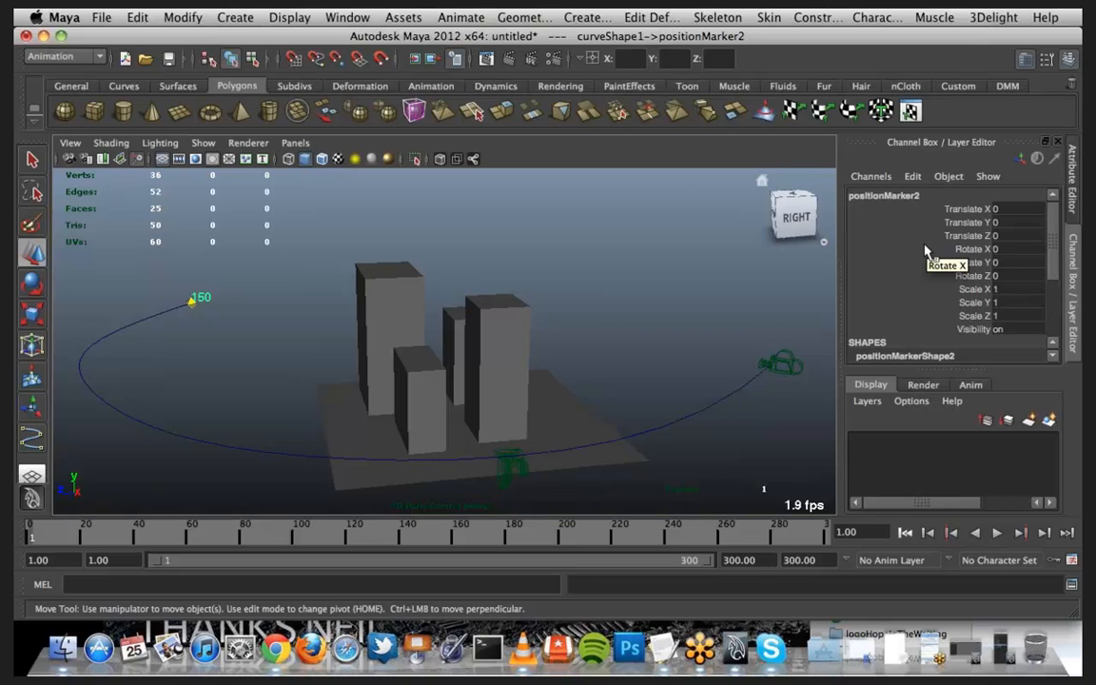
# Step: Set the end position marker's time back to 300
pyautogui.hotkey('ctrl', 'a')
pyautogui.doubleClick(865, 303)
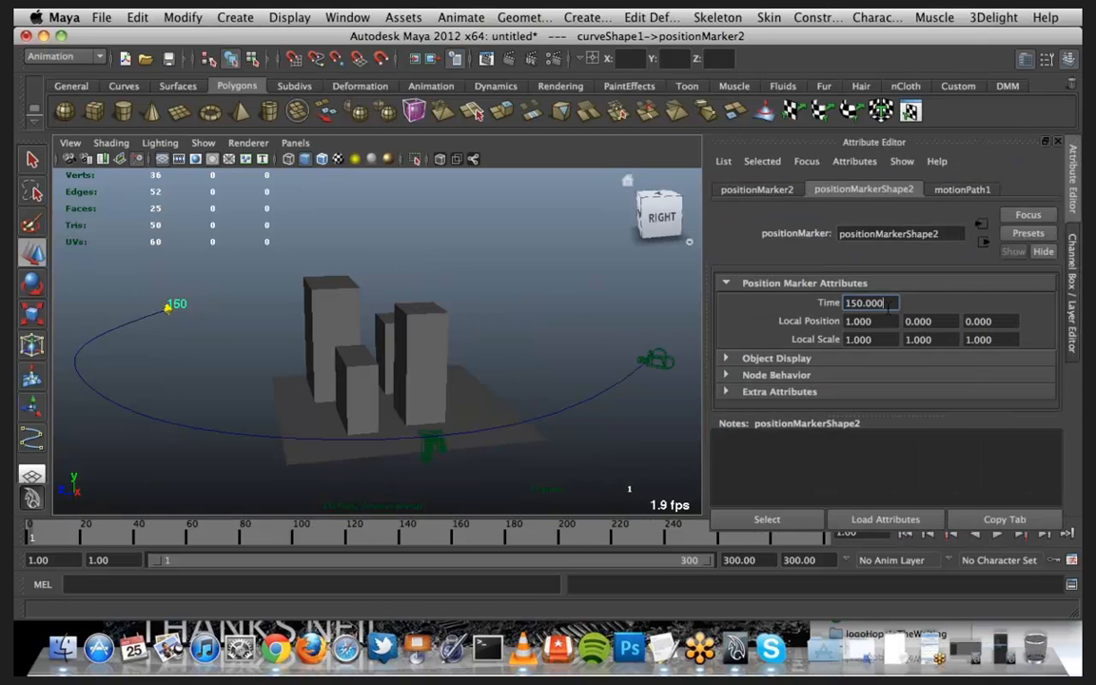
pyautogui.write('300')
pyautogui.press('Return')
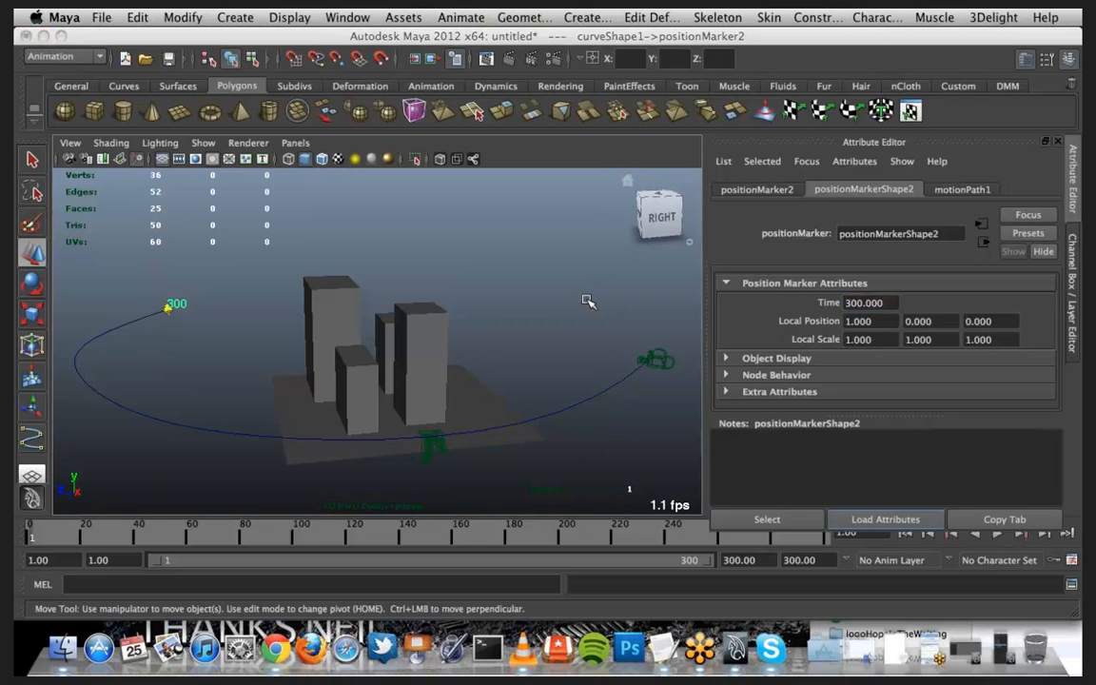
pyautogui.hotkey('ctrl', 'a')
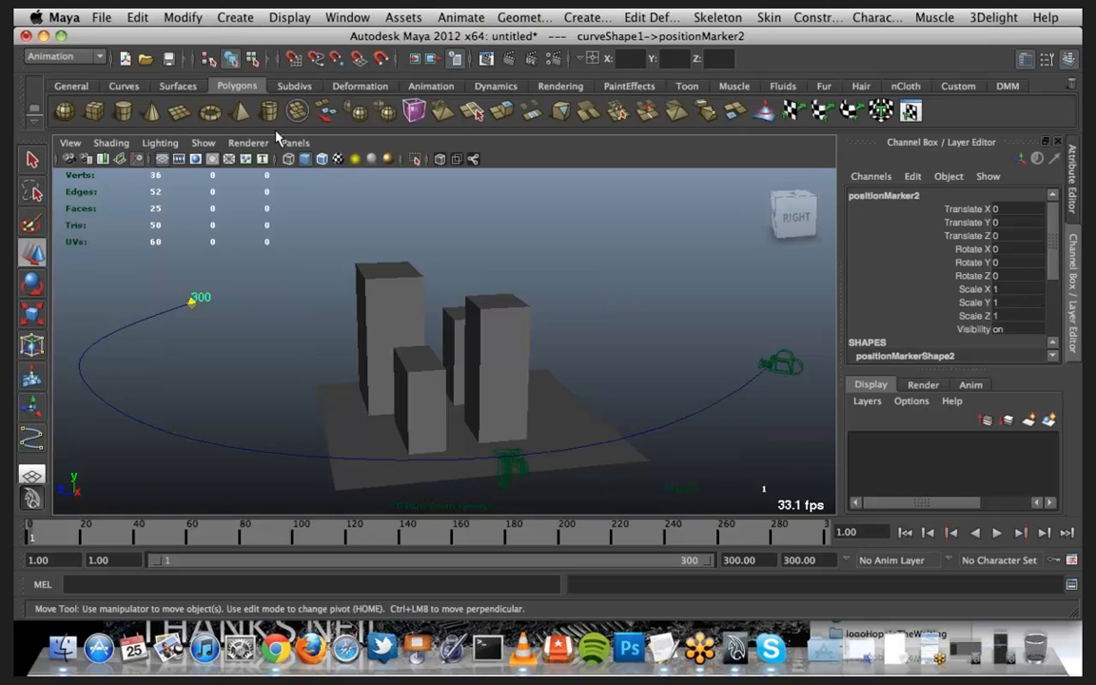
# Step: Create a polygon pyramid beside the buildings in the persp view
pyautogui.click(302, 147)
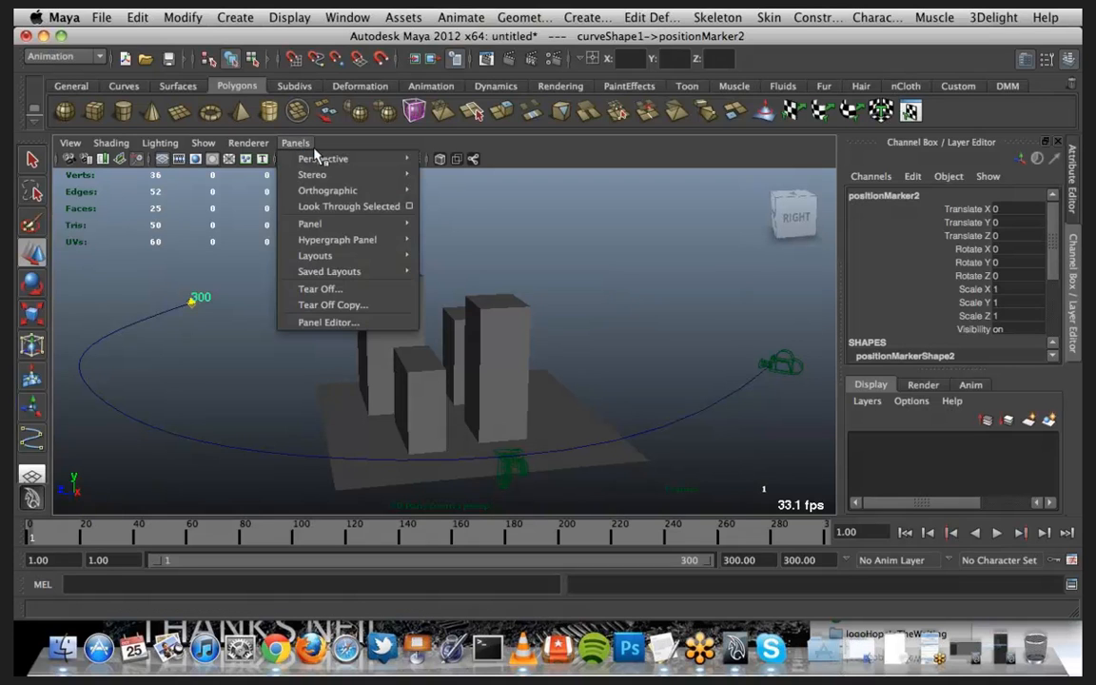
pyautogui.moveTo(396, 164)
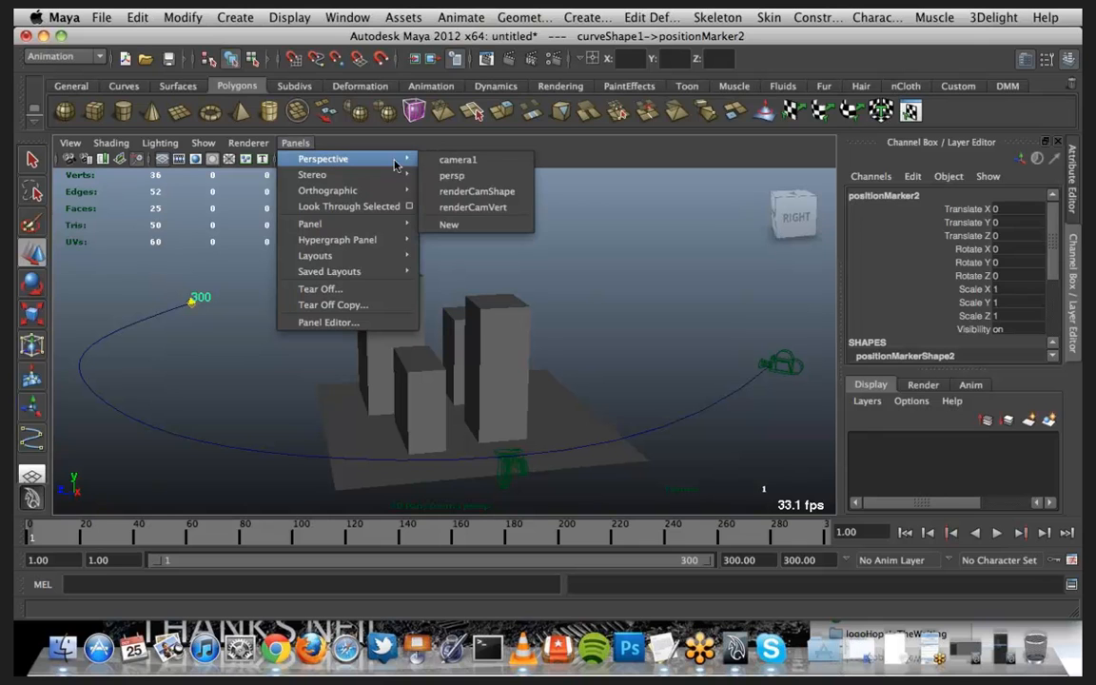
pyautogui.click(449, 176)
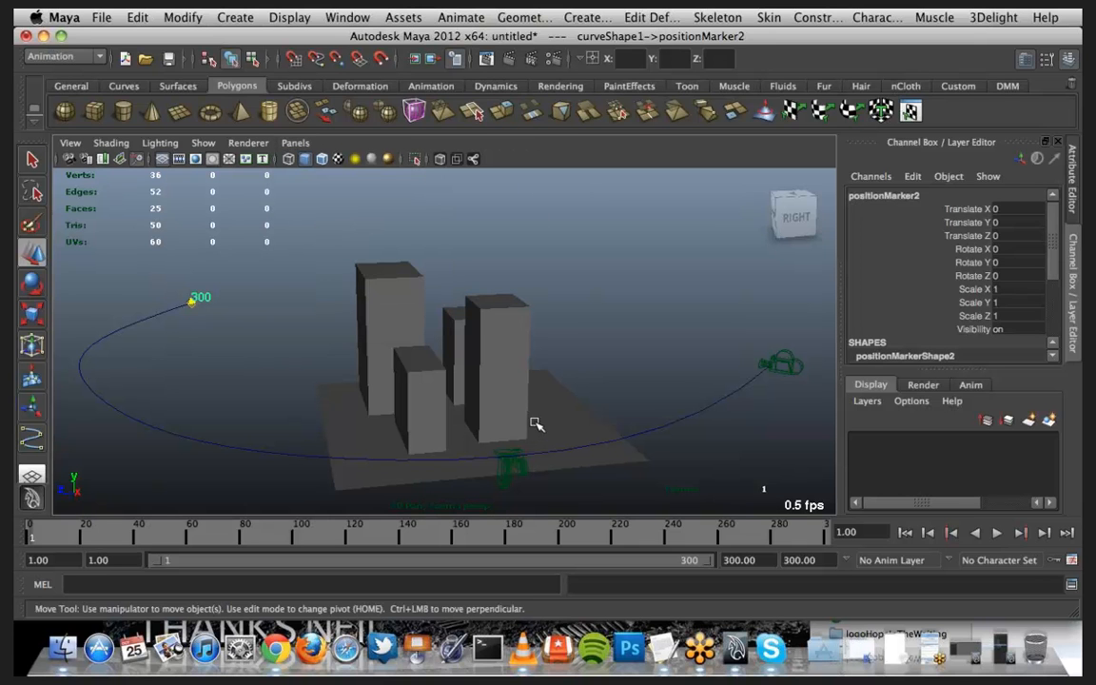
pyautogui.moveTo(518, 415); pyautogui.dragTo(481, 409)
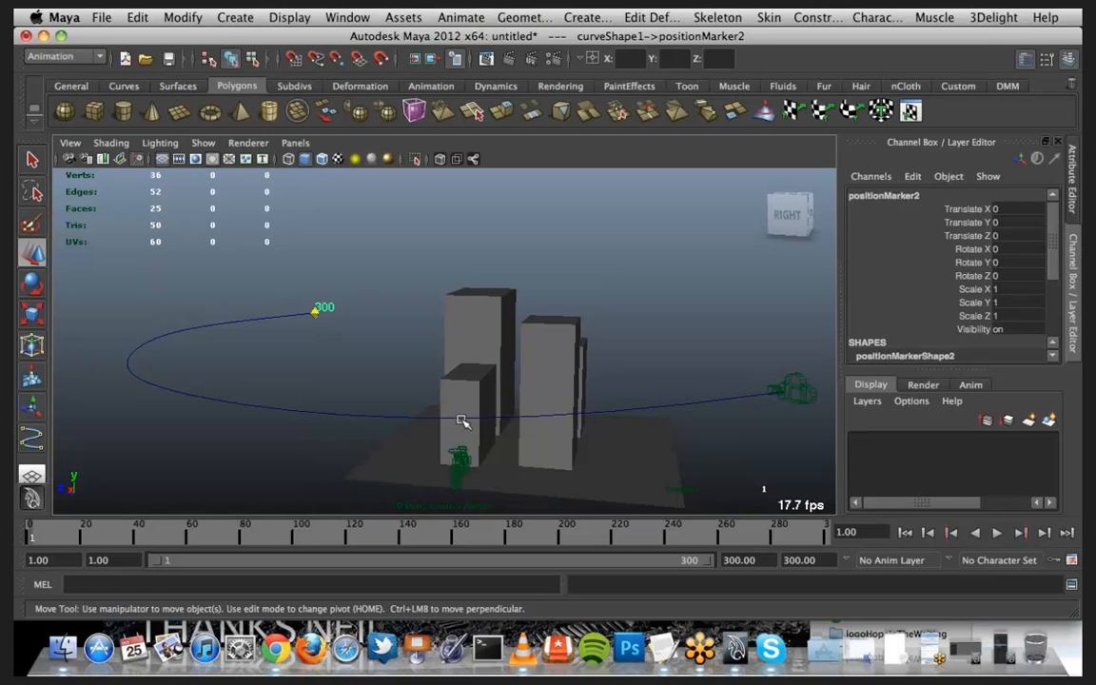
pyautogui.keyDown('alt'); pyautogui.moveTo(460, 416); pyautogui.dragTo(428, 301); pyautogui.keyUp('alt')
pyautogui.press('space')
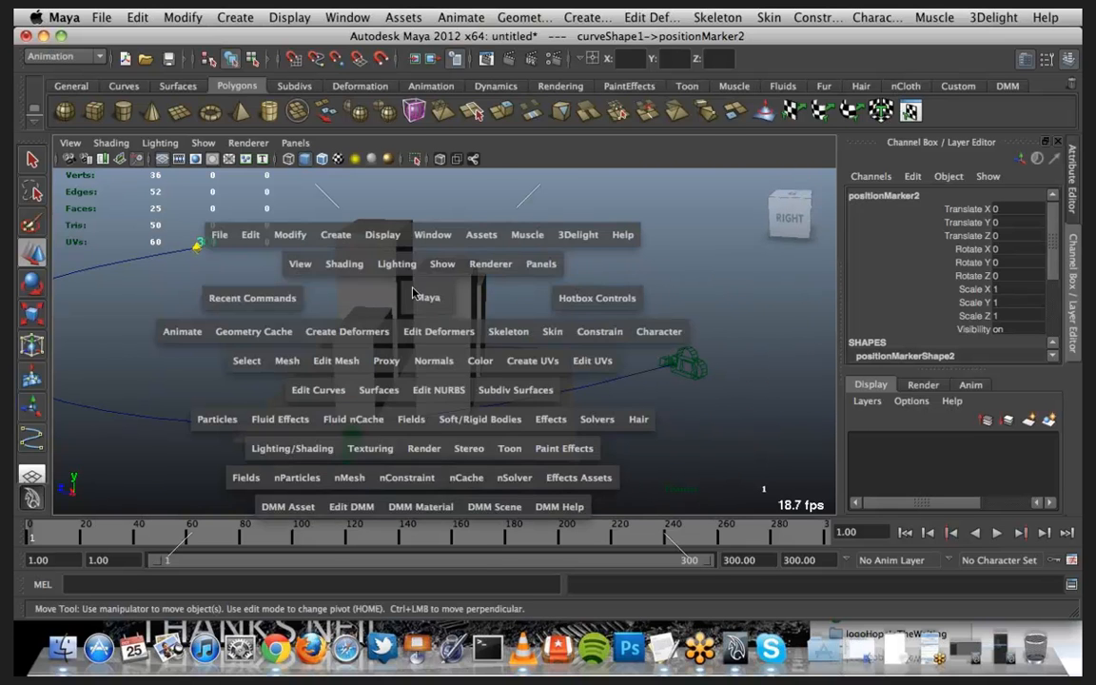
pyautogui.click(336, 234)
pyautogui.moveTo(409, 279)
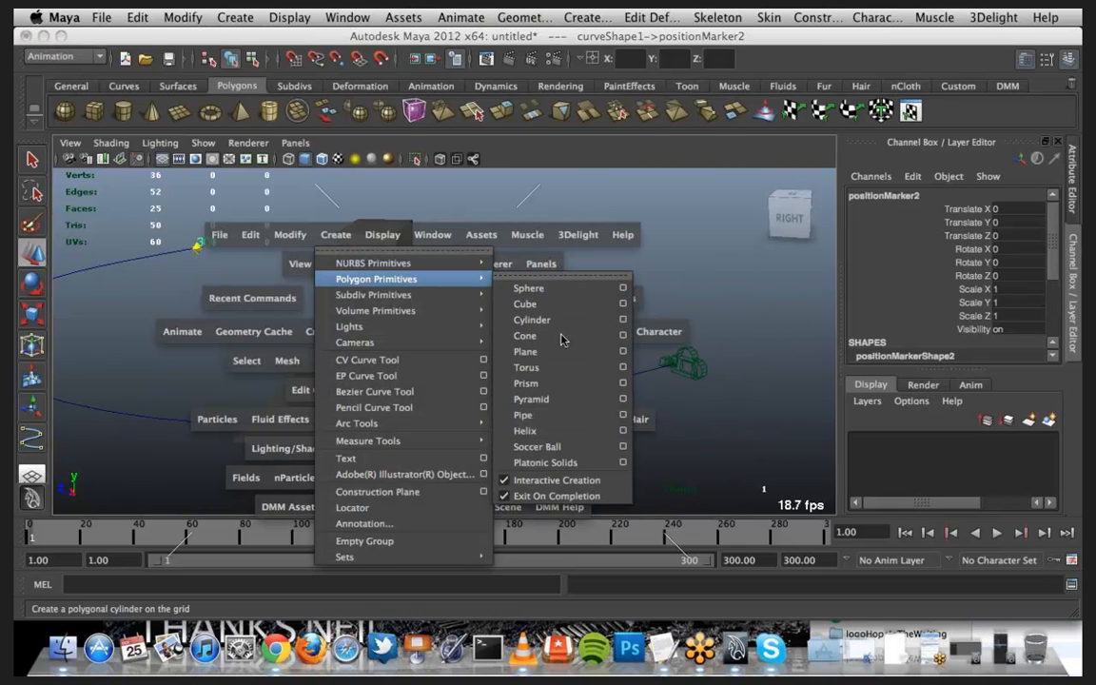
pyautogui.click(568, 398)
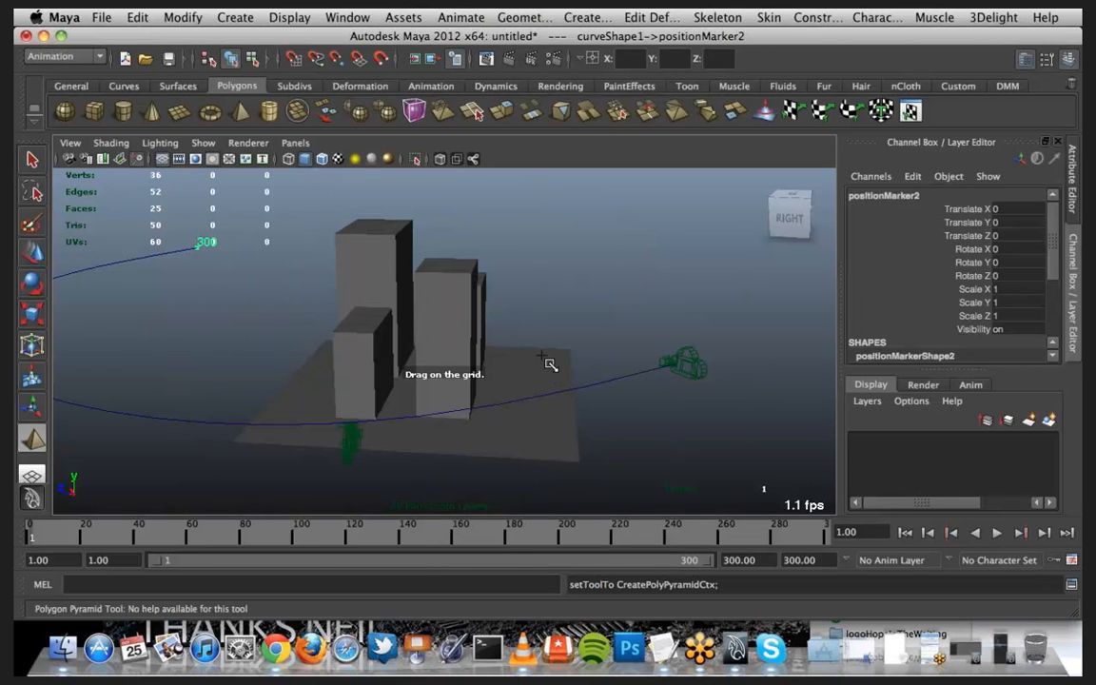
pyautogui.moveTo(546, 361); pyautogui.dragTo(564, 384)
# Step: Move the pyramid up to about Y 5.6 and away from the buildings to about Z -15.3
pyautogui.press('w')
pyautogui.moveTo(545, 301); pyautogui.dragTo(548, 238)
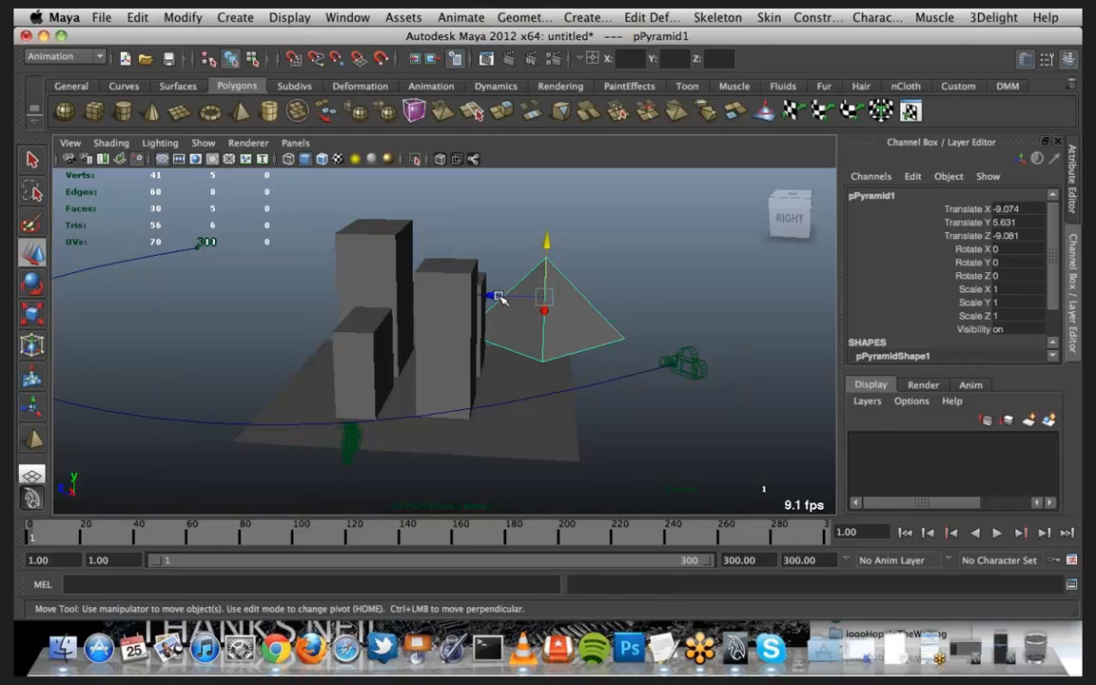
pyautogui.moveTo(491, 298); pyautogui.dragTo(556, 298)
# Step: Frame the pyramid closely and create a clockwise turntable camera around it with 90 frames
pyautogui.keyDown('alt'); pyautogui.moveTo(570, 380); pyautogui.dragTo(476, 379, button='middle'); pyautogui.keyUp('alt')
pyautogui.keyDown('alt'); pyautogui.moveTo(722, 389); pyautogui.dragTo(596, 439); pyautogui.keyUp('alt')
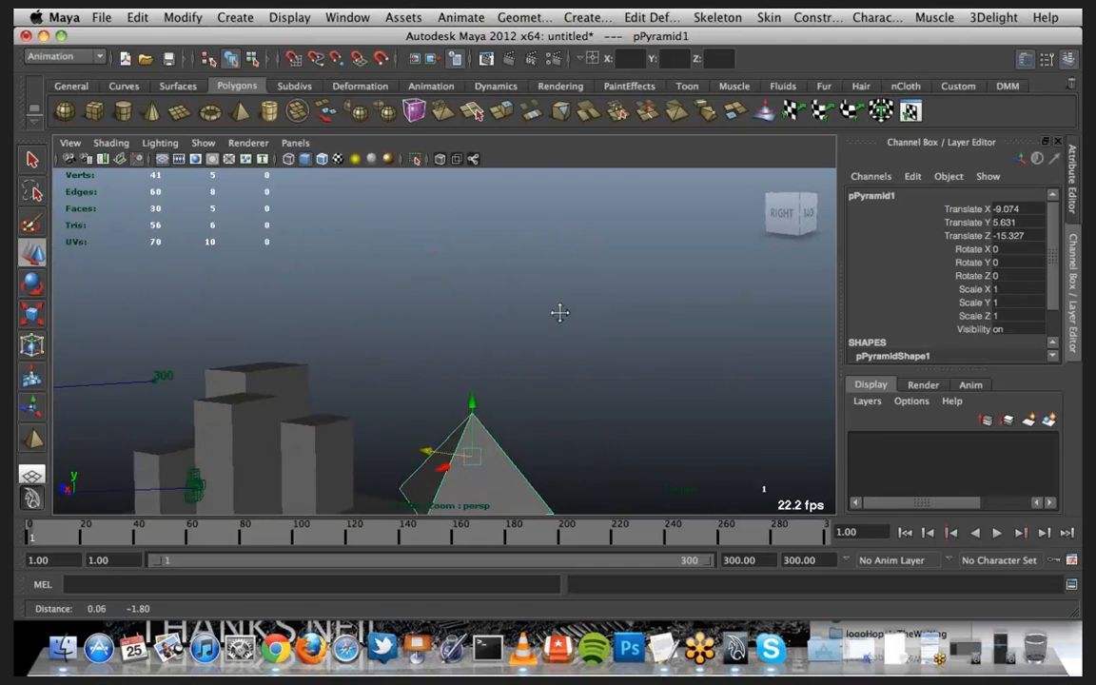
pyautogui.scroll(10, 492, 391)
pyautogui.keyDown('alt'); pyautogui.moveTo(496, 397); pyautogui.dragTo(521, 365); pyautogui.keyUp('alt')
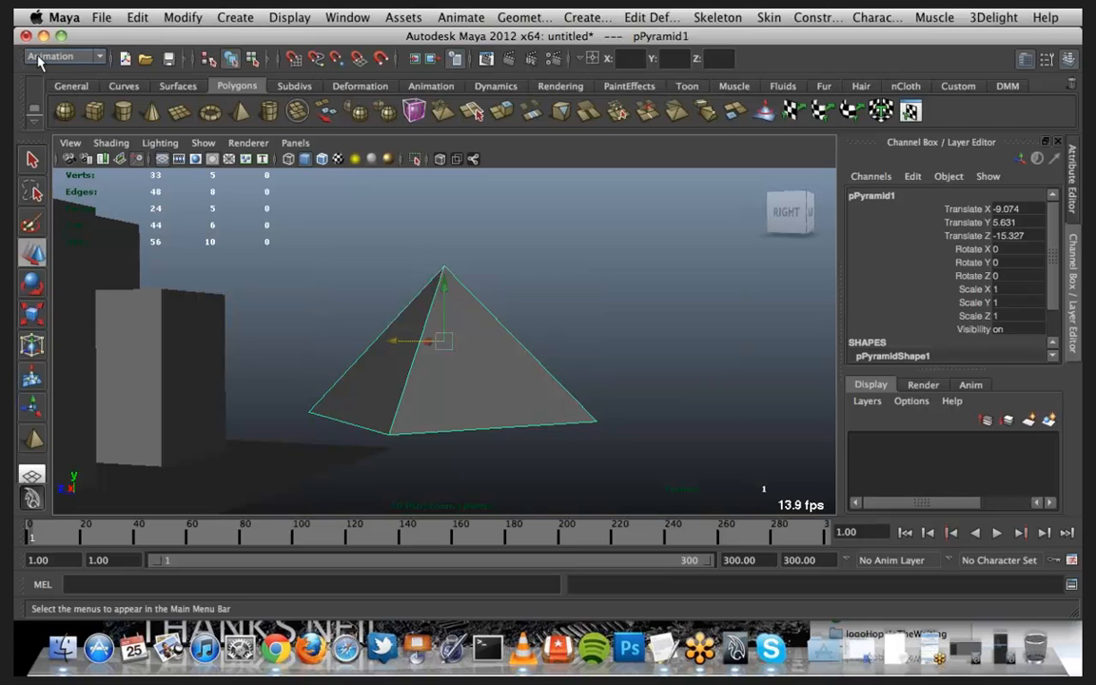
pyautogui.click(462, 17)
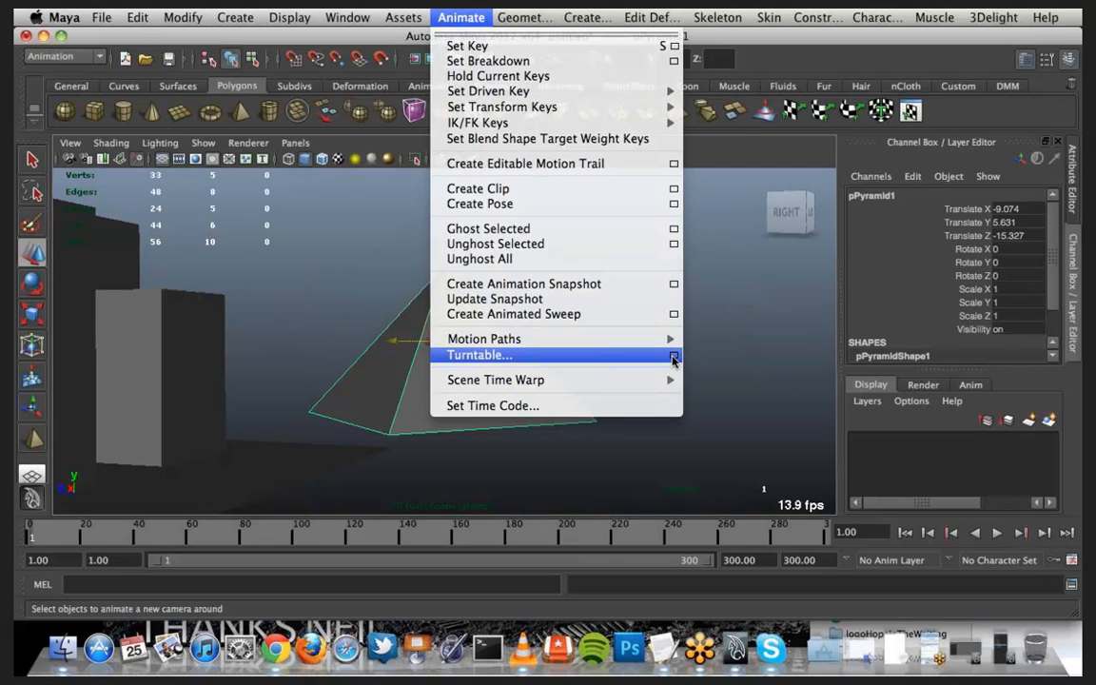
pyautogui.click(674, 359)
pyautogui.moveTo(513, 52); pyautogui.dragTo(909, 91)
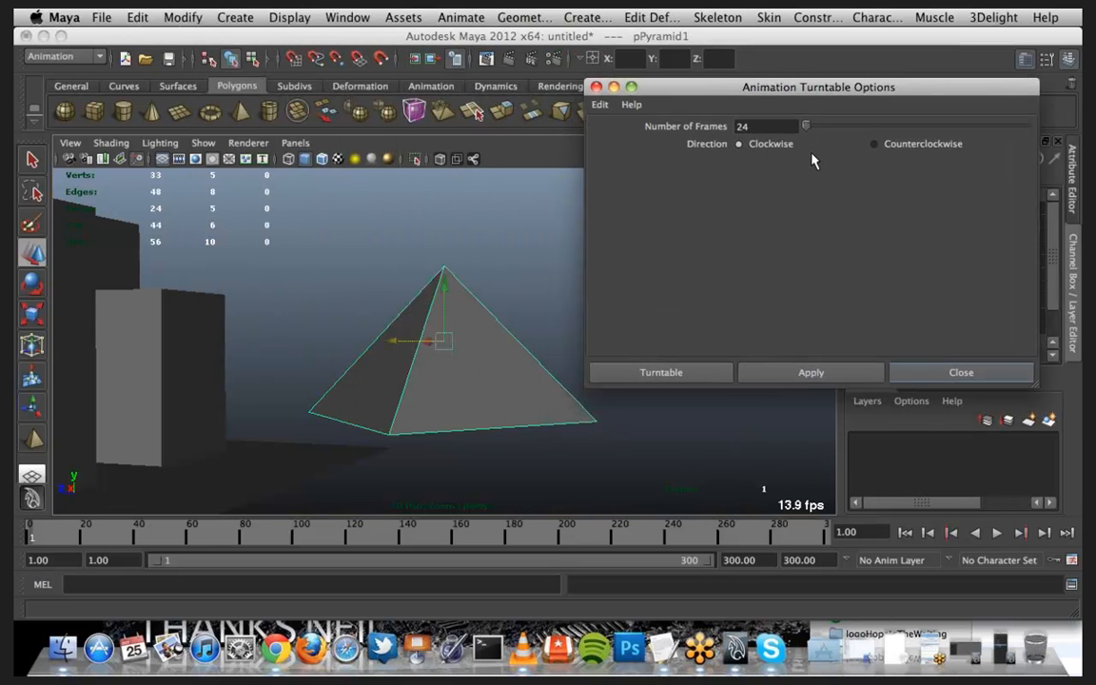
pyautogui.doubleClick(743, 127)
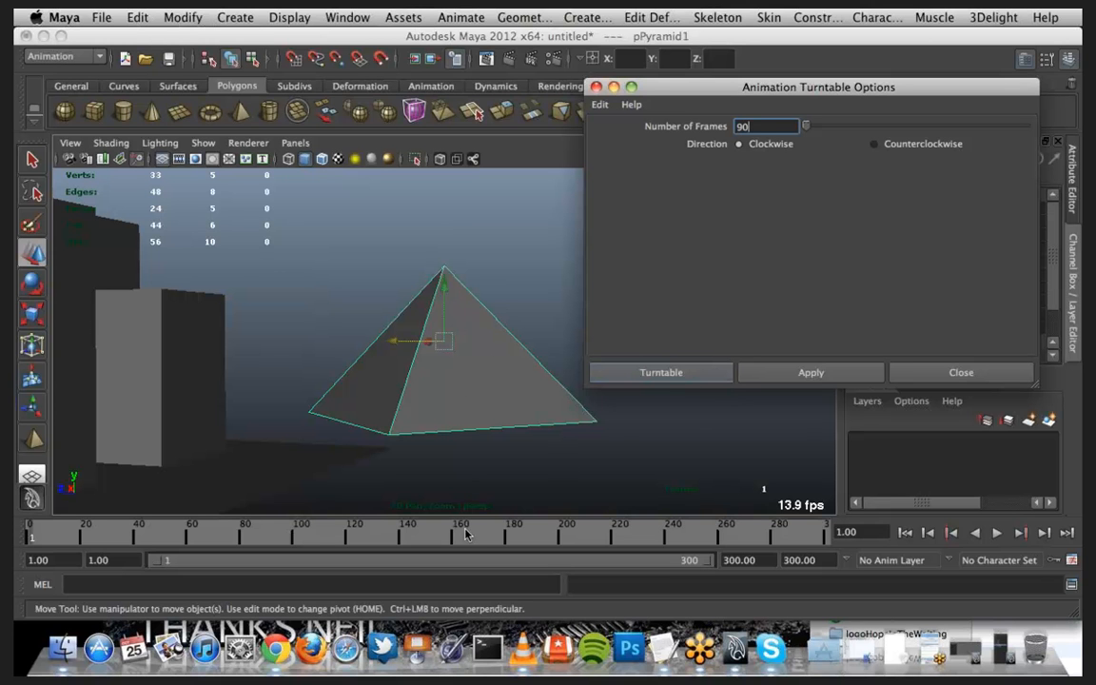
pyautogui.click(706, 378)
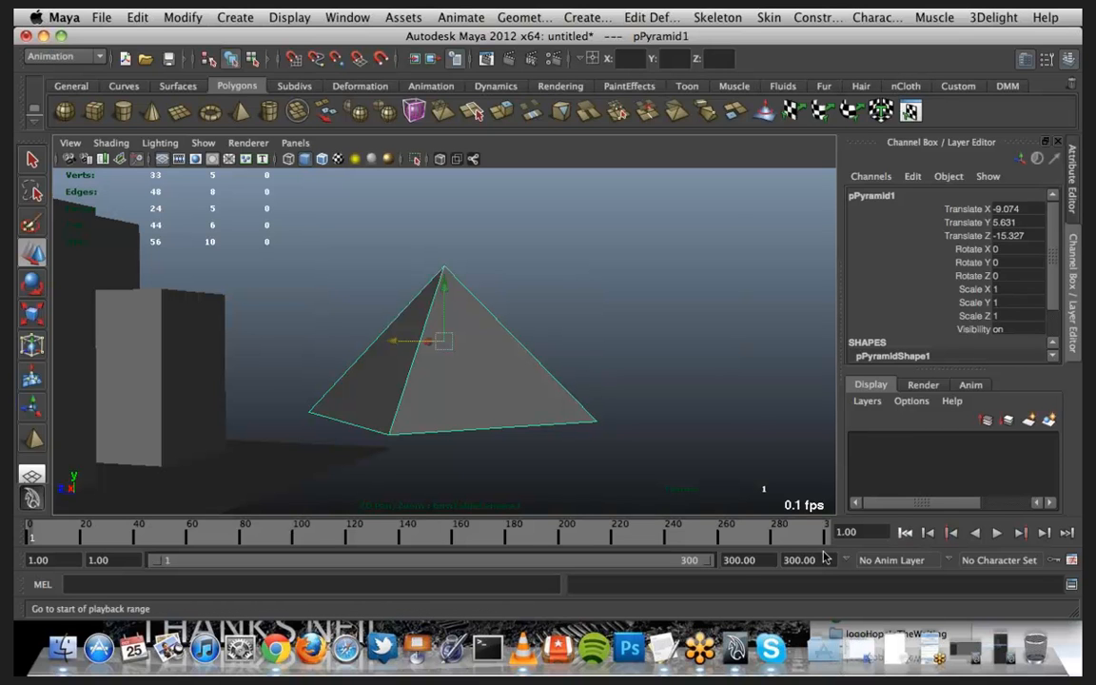
# Step: Set the end times of the playback range and the animation to 90 and play the turntable
pyautogui.click(767, 562)
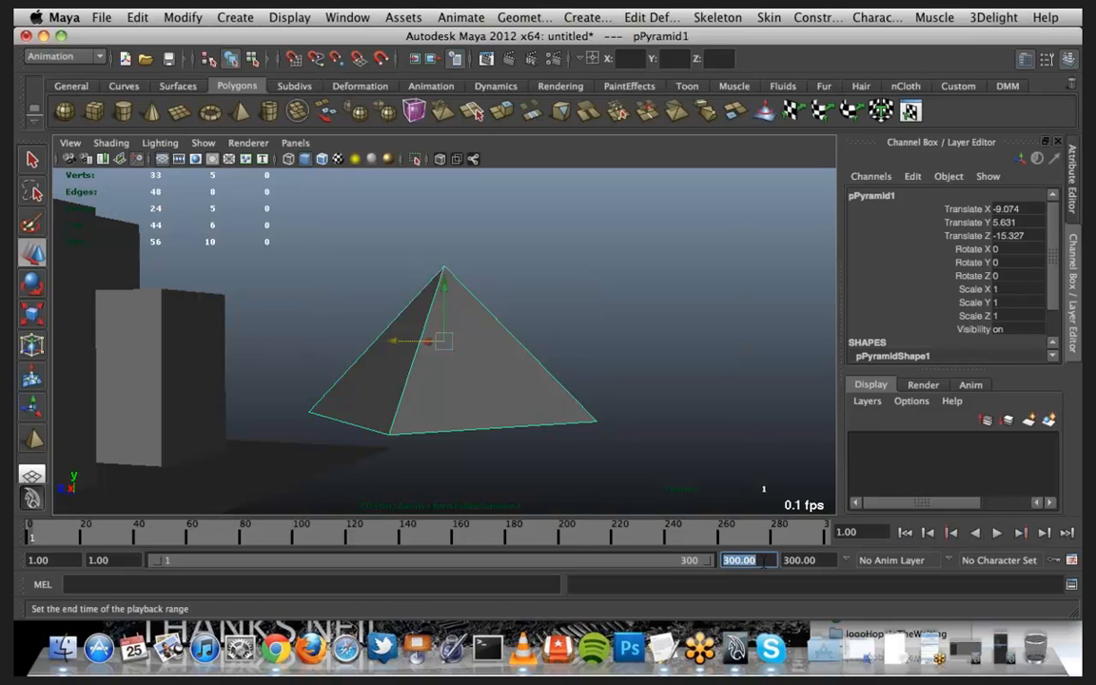
pyautogui.write('90')
pyautogui.press('Return')
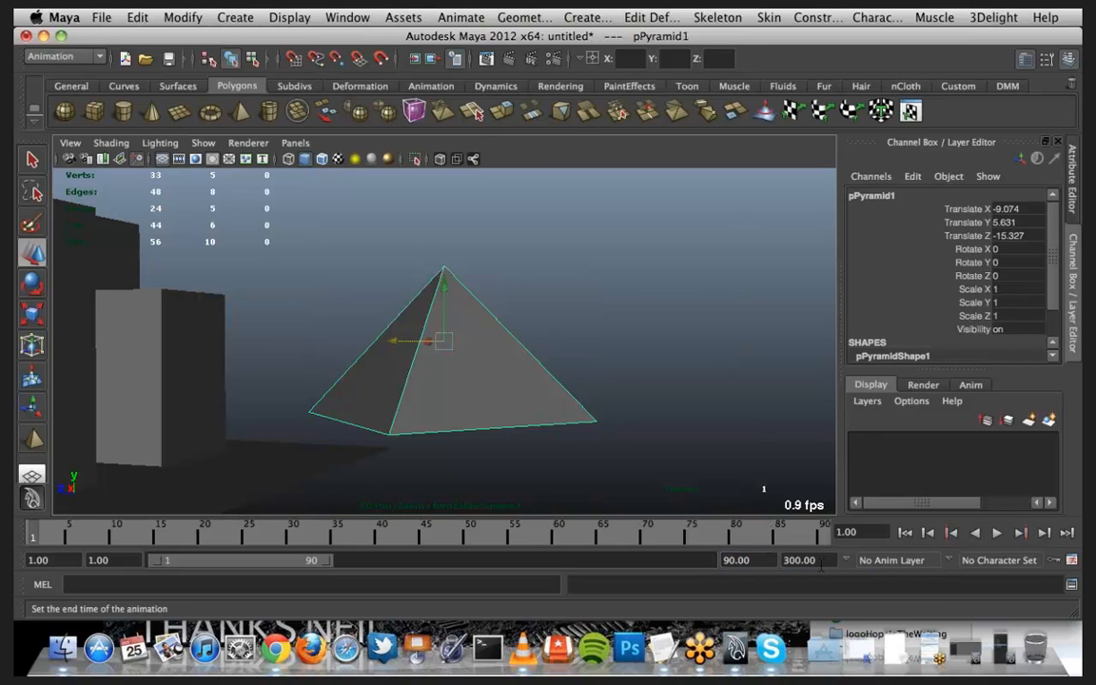
pyautogui.click(824, 561)
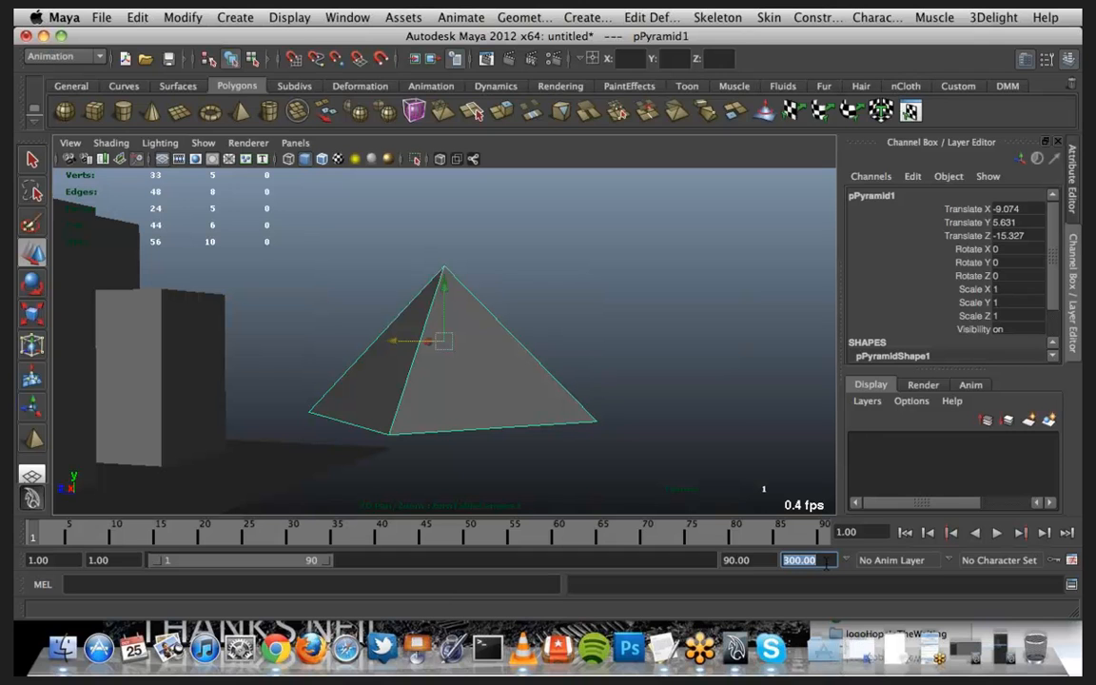
pyautogui.write('90')
pyautogui.press('Return')
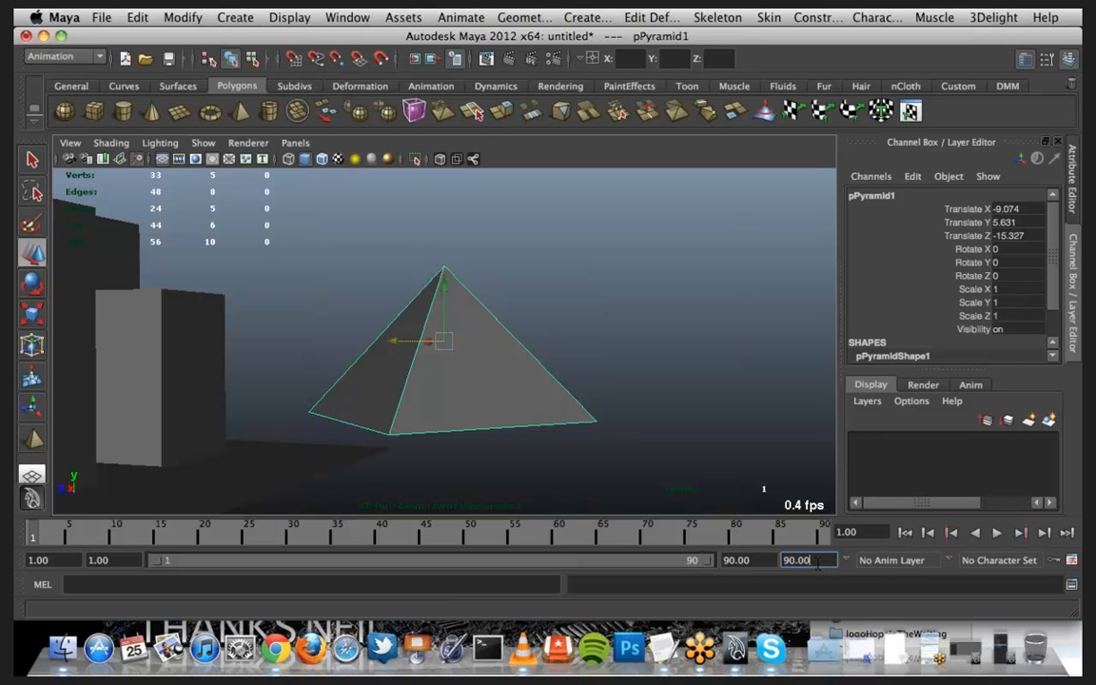
pyautogui.click(998, 536)
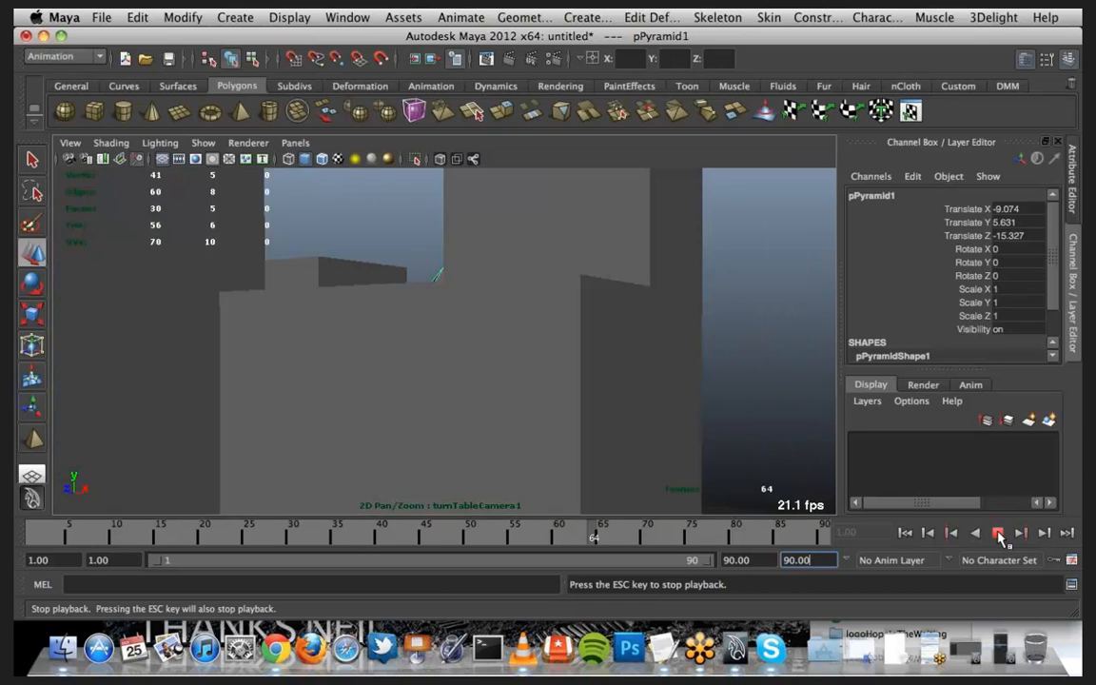
# Step: Stop the turntable playback and return to the first frame
pyautogui.click(1000, 536)
pyautogui.click(906, 533)
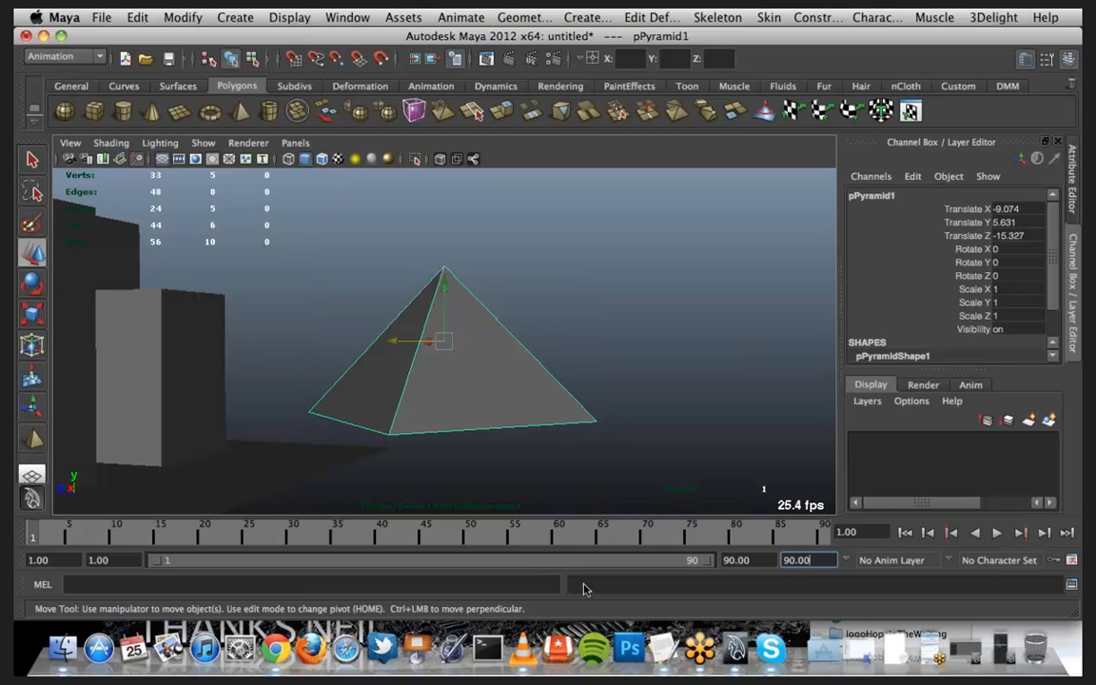
# Step: Minimize the Outliner and Graph Editor windows to return to the scene view
pyautogui.click(709, 659)
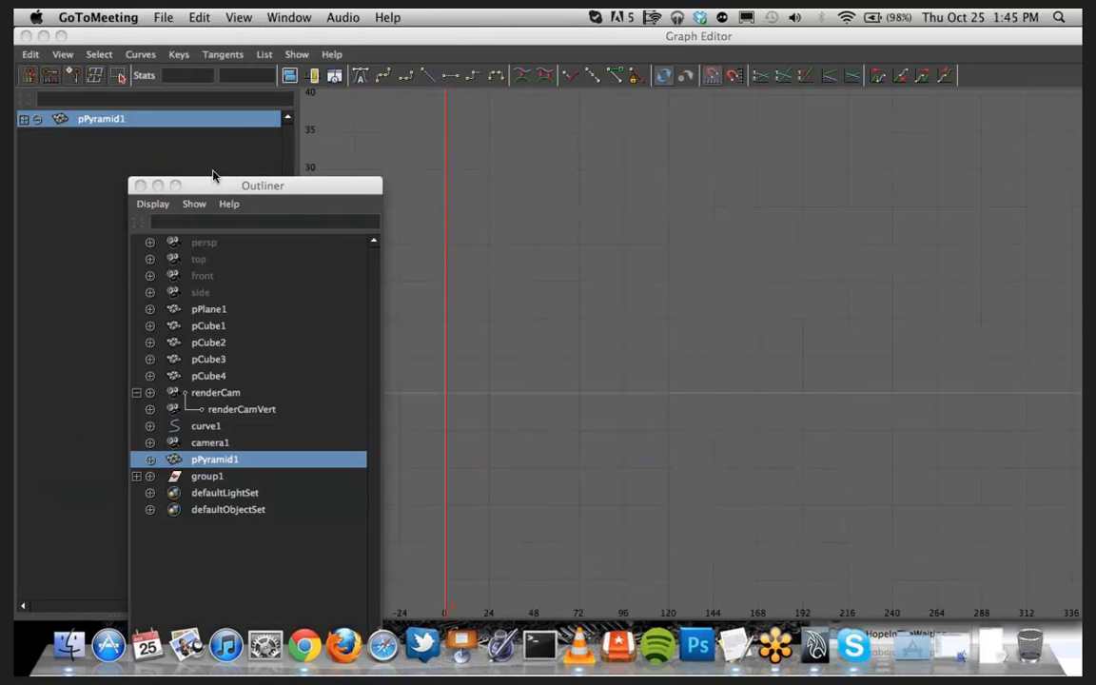
pyautogui.click(158, 185)
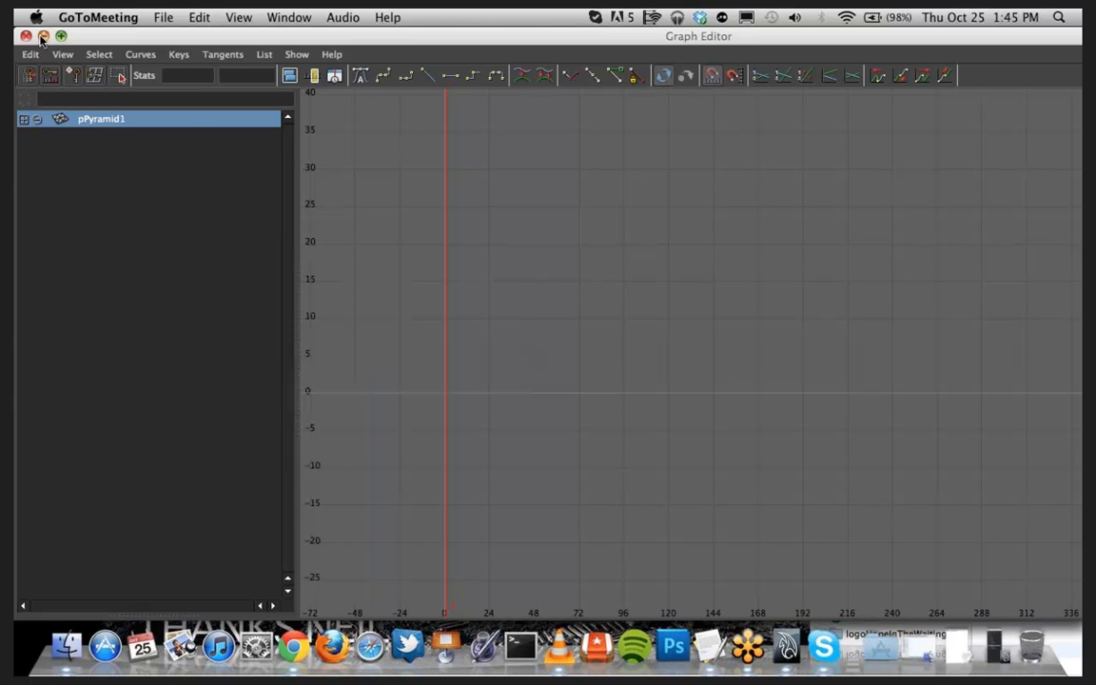
pyautogui.click(43, 36)
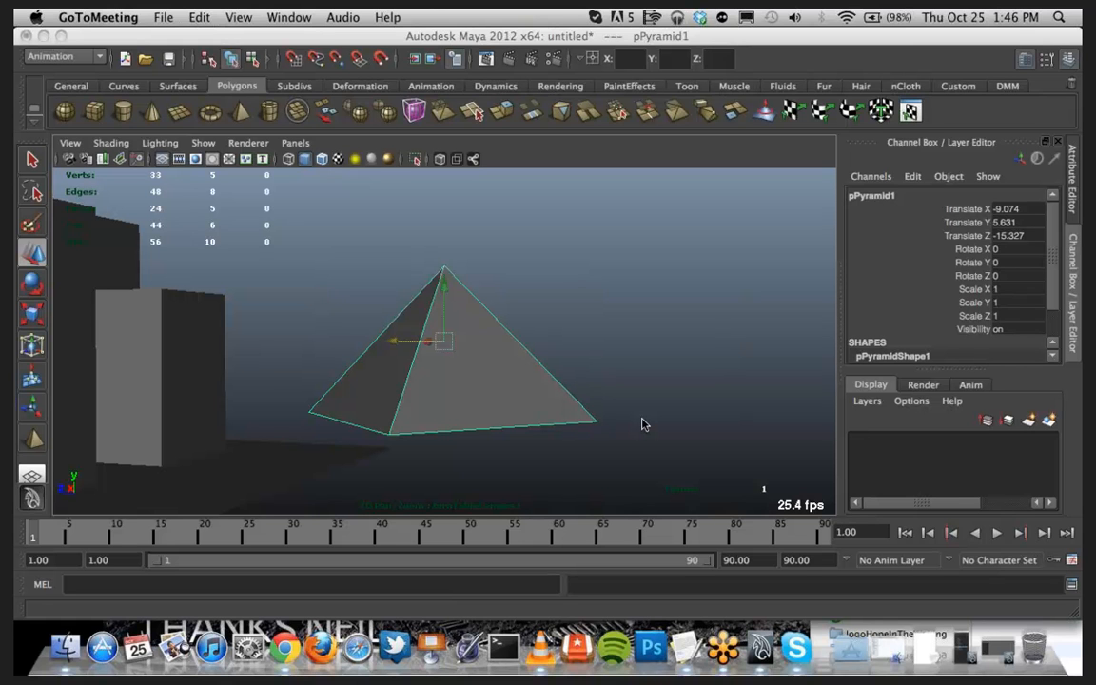
pyautogui.click(601, 392)
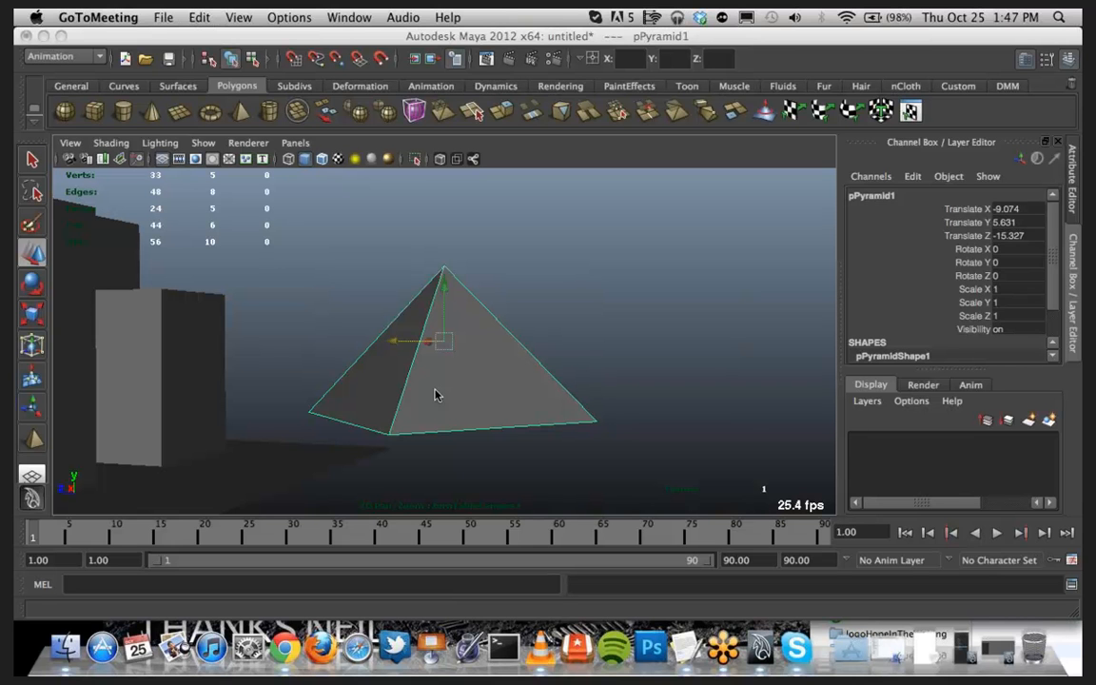
# Step: Review the pyramid's turntable options for the number of frames and direction, and close them without applying
pyautogui.click(152, 48)
pyautogui.click(461, 17)
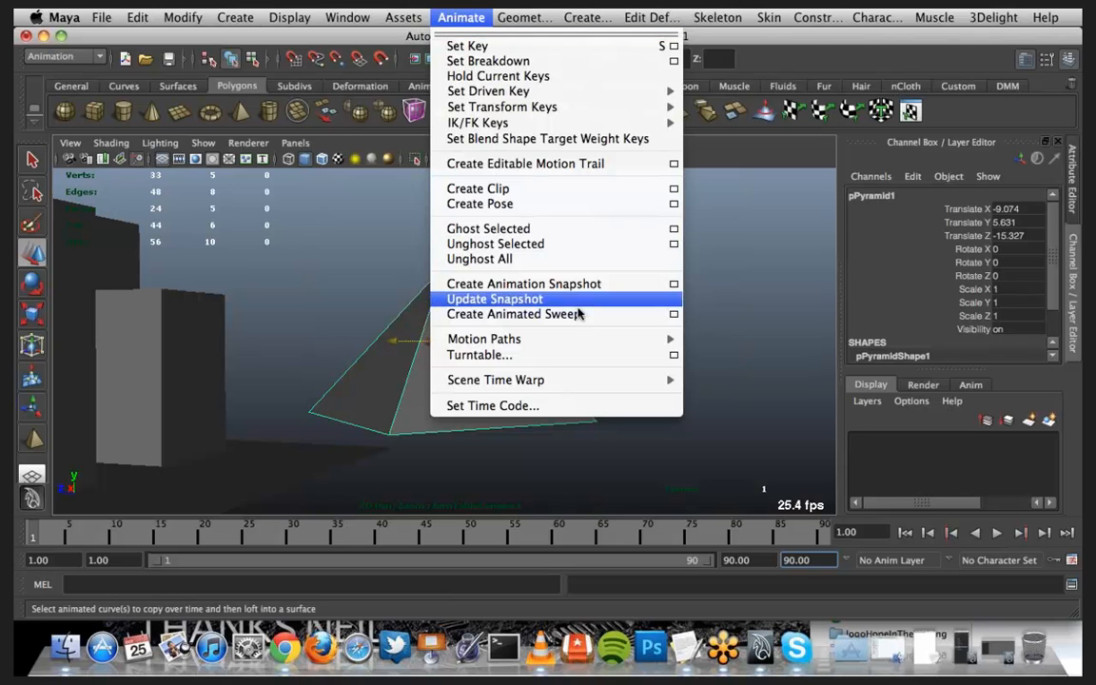
pyautogui.click(672, 357)
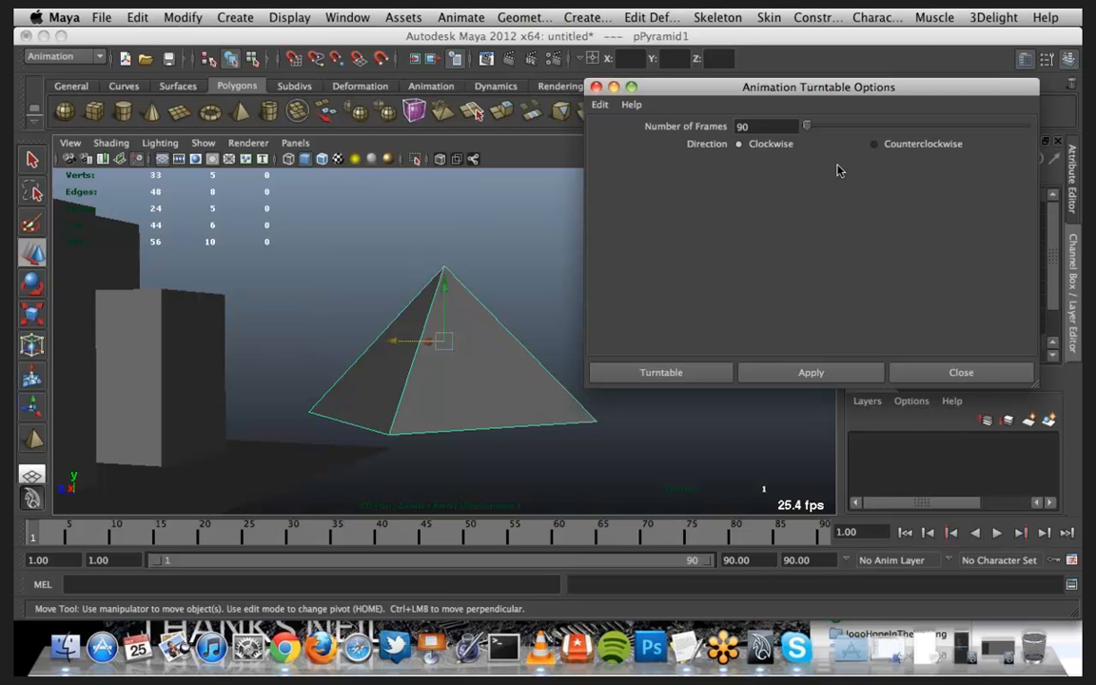
pyautogui.click(596, 87)
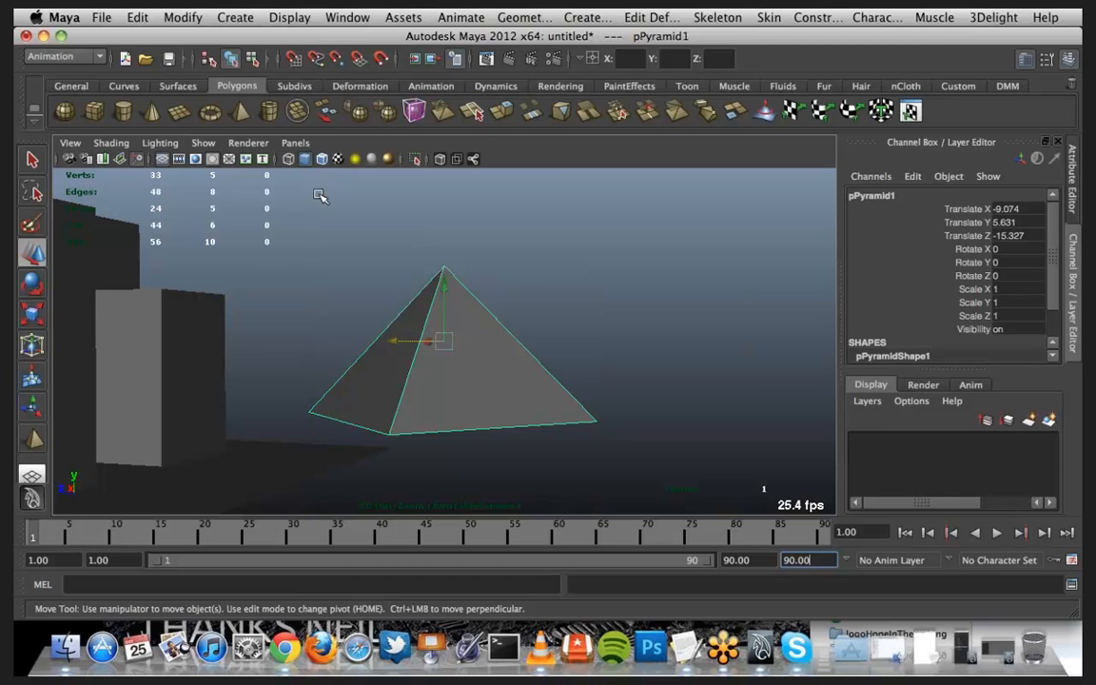
# Step: Switch the viewport to the persp camera and play camera1's movement along the curve
pyautogui.click(290, 148)
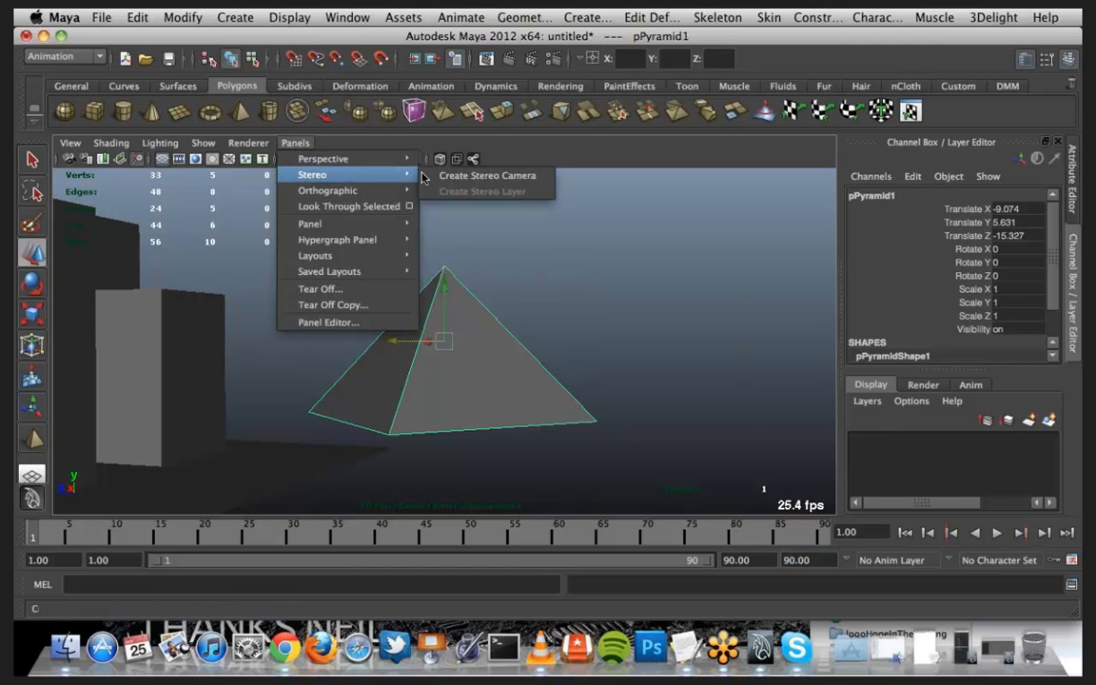
pyautogui.moveTo(401, 162)
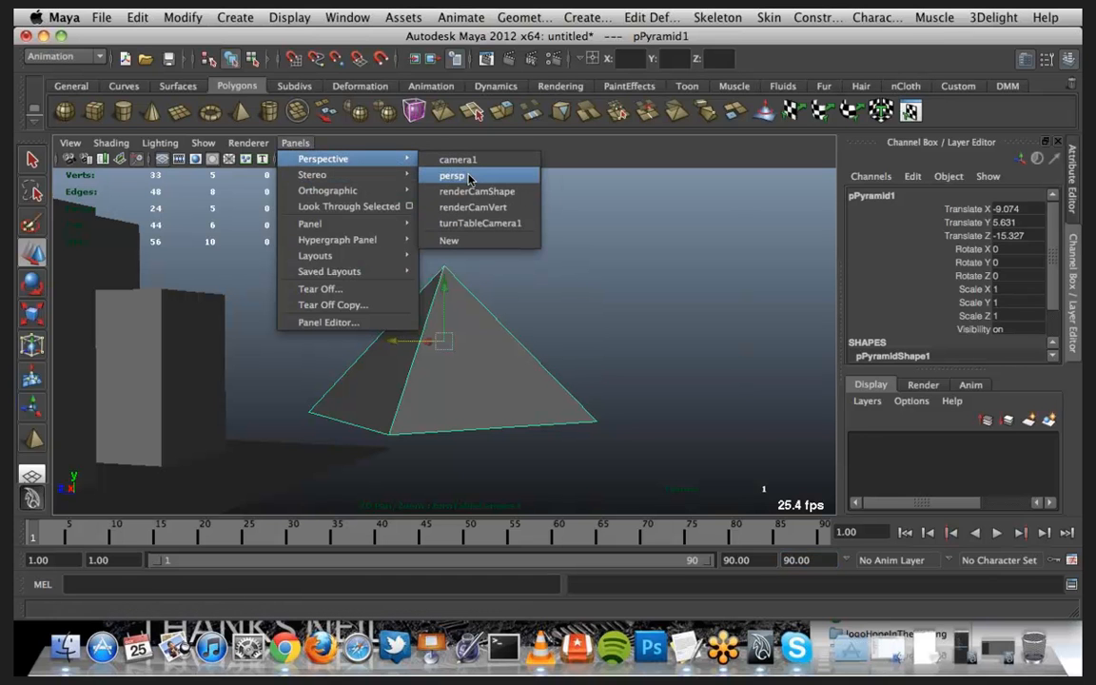
pyautogui.click(470, 177)
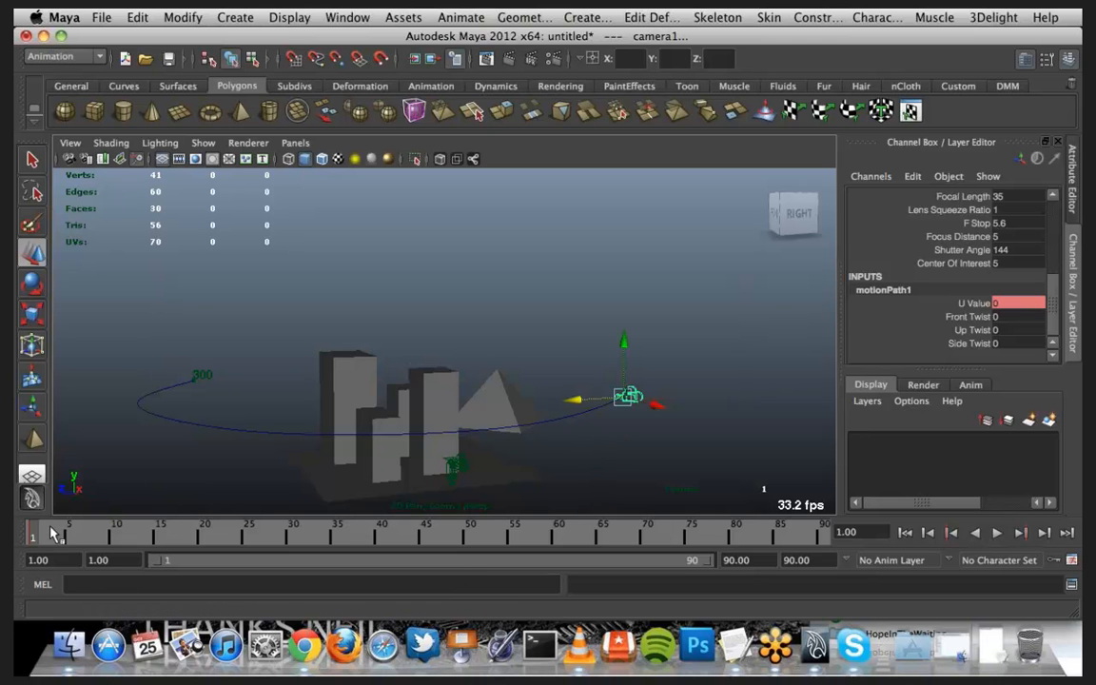
pyautogui.hotkey('alt', 'v')
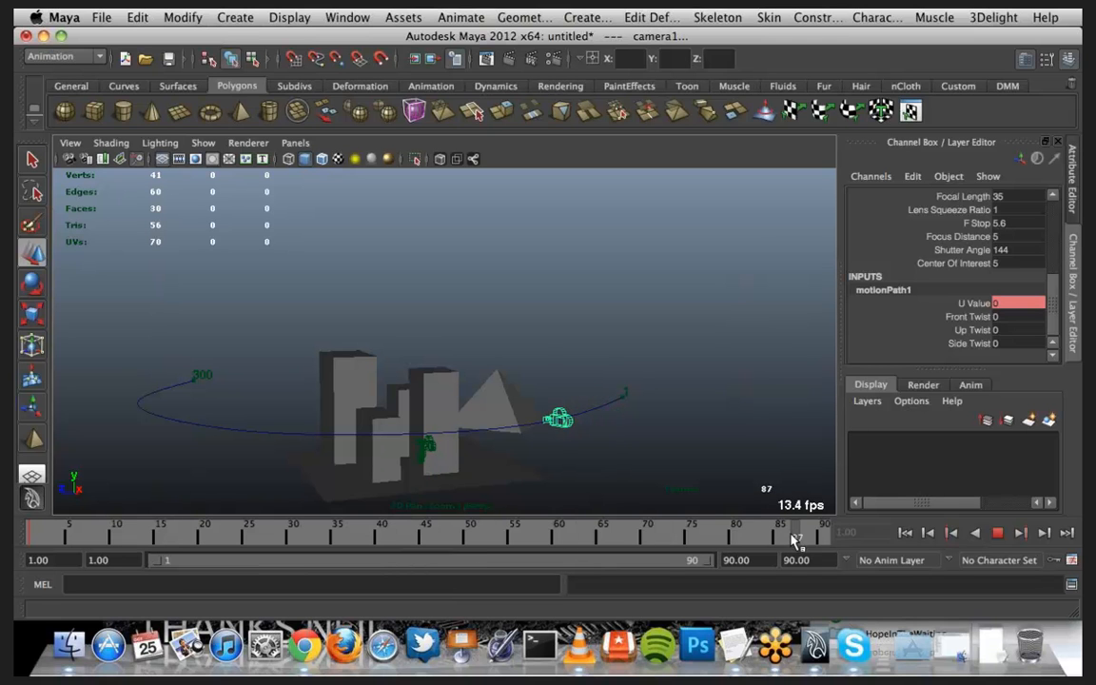
pyautogui.hotkey('alt', 'v')
# Step: Set the end time of the playback range to 300 and play camera1 along its path to about frame 168
pyautogui.click(752, 561)
pyautogui.doubleClick(753, 561)
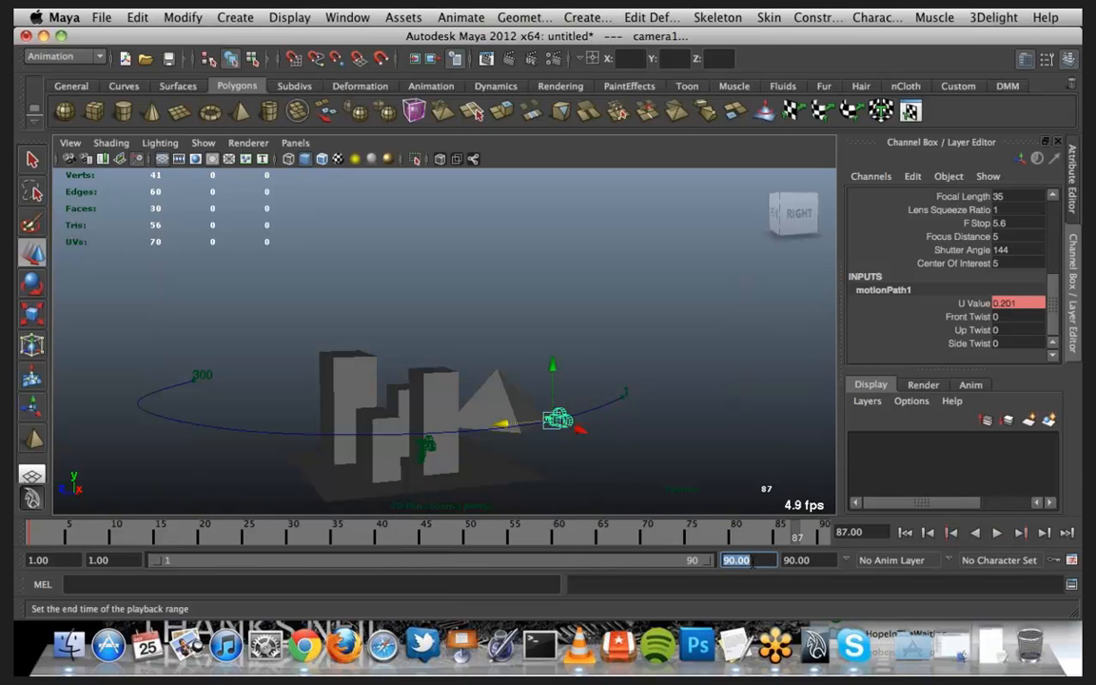
pyautogui.write('300')
pyautogui.press('Return')
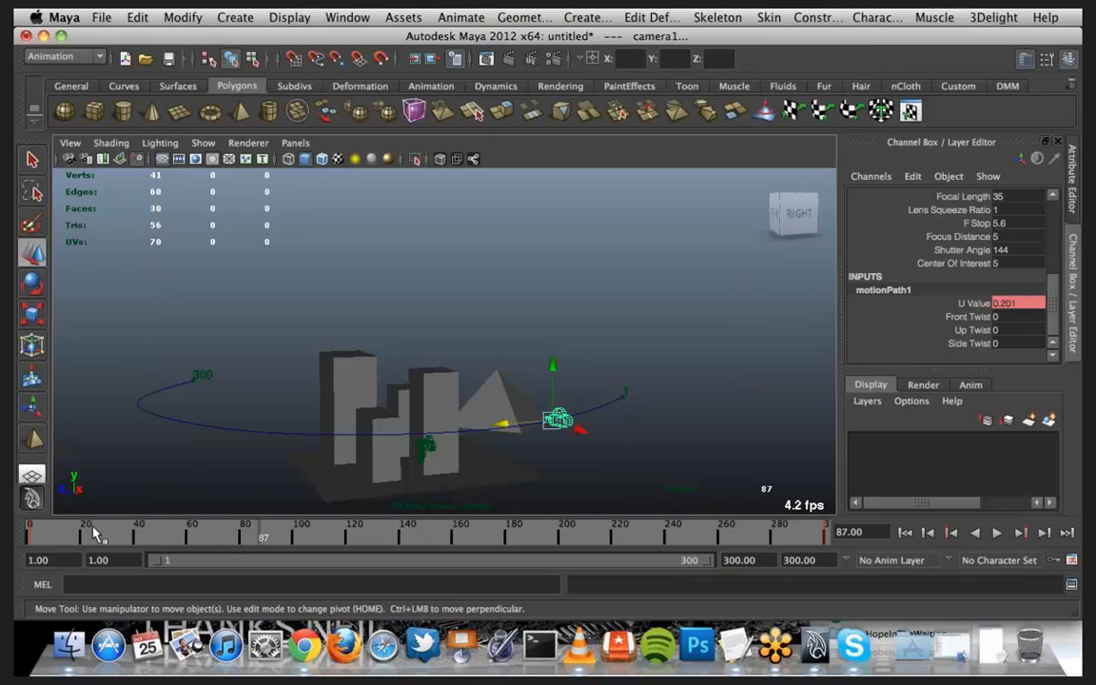
pyautogui.click(147, 537)
pyautogui.hotkey('alt', 'v')
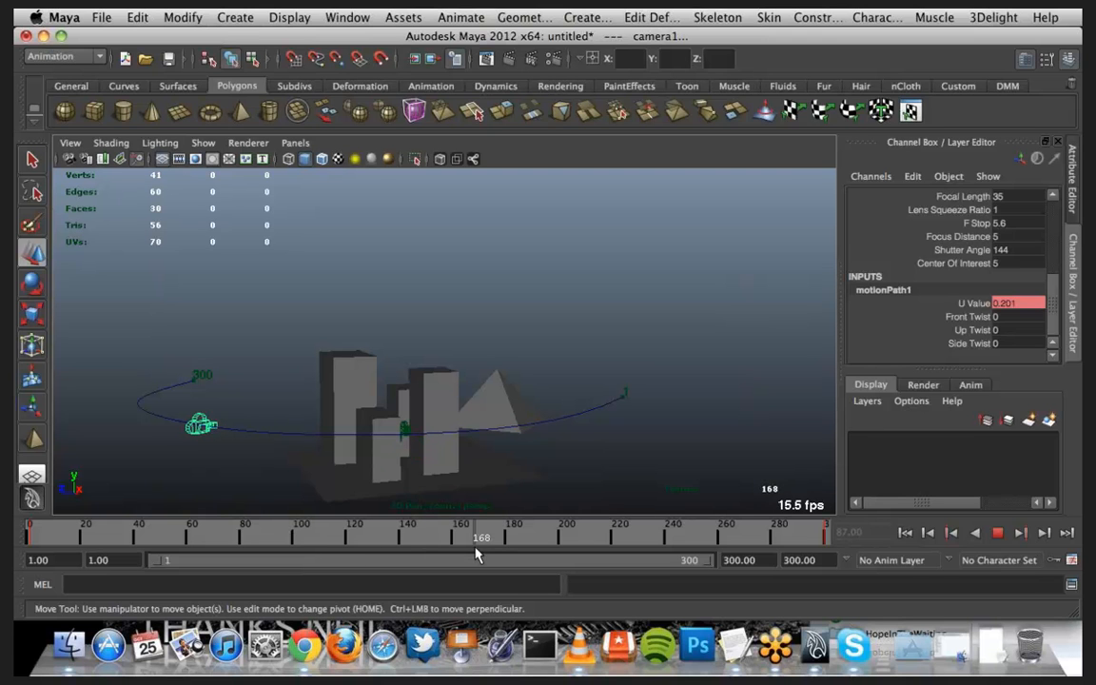
pyautogui.hotkey('alt', 'v')
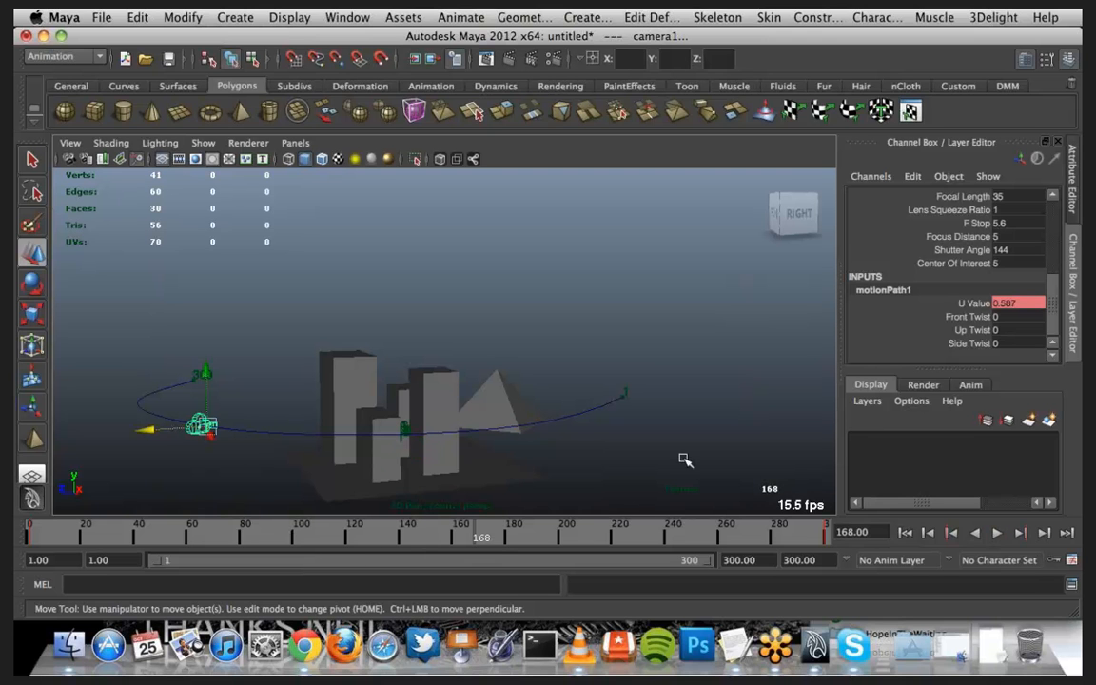
# Step: Try a Side Twist of 30 on camera1's motion path and undo it
pyautogui.click(1008, 343)
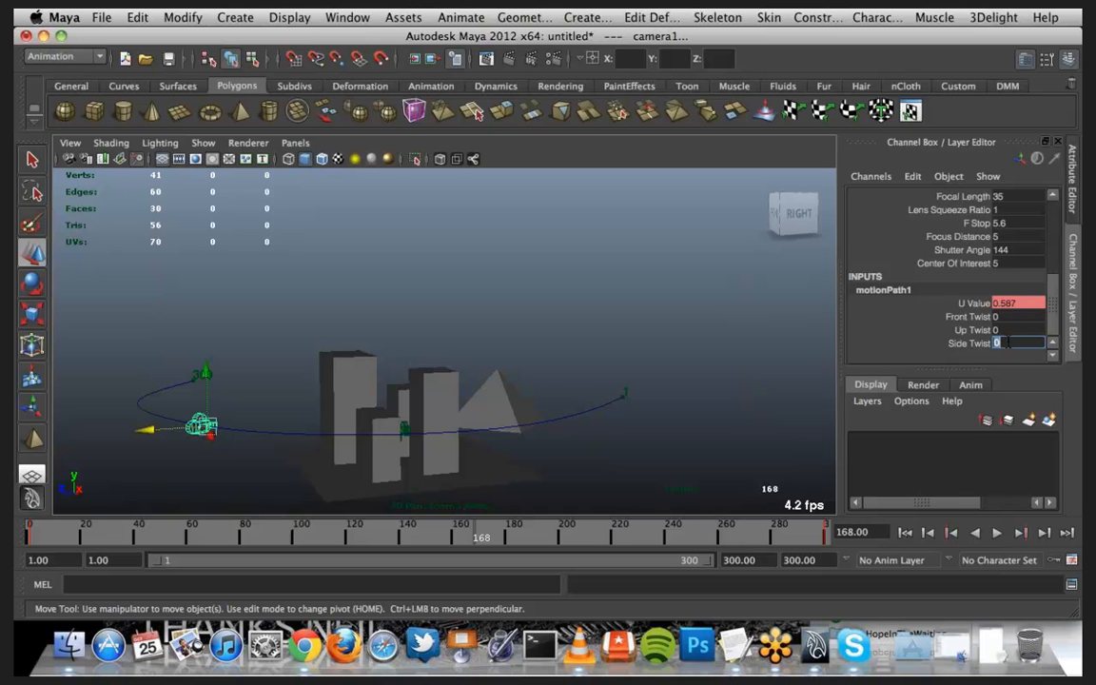
pyautogui.write('30')
pyautogui.press('Return')
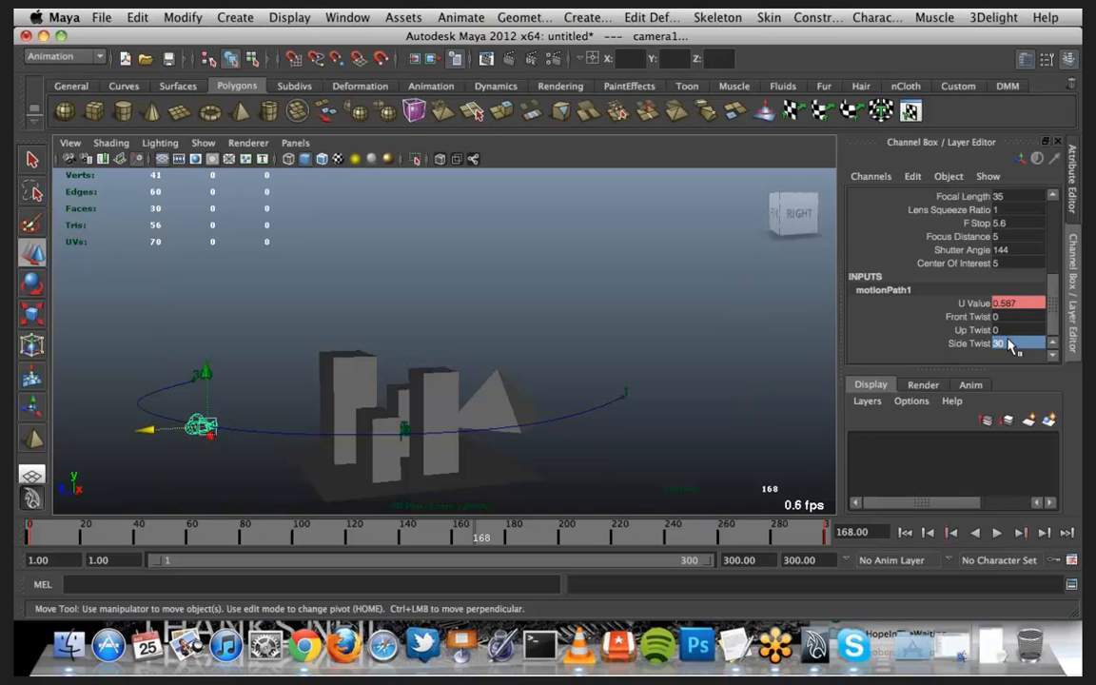
pyautogui.click(494, 356)
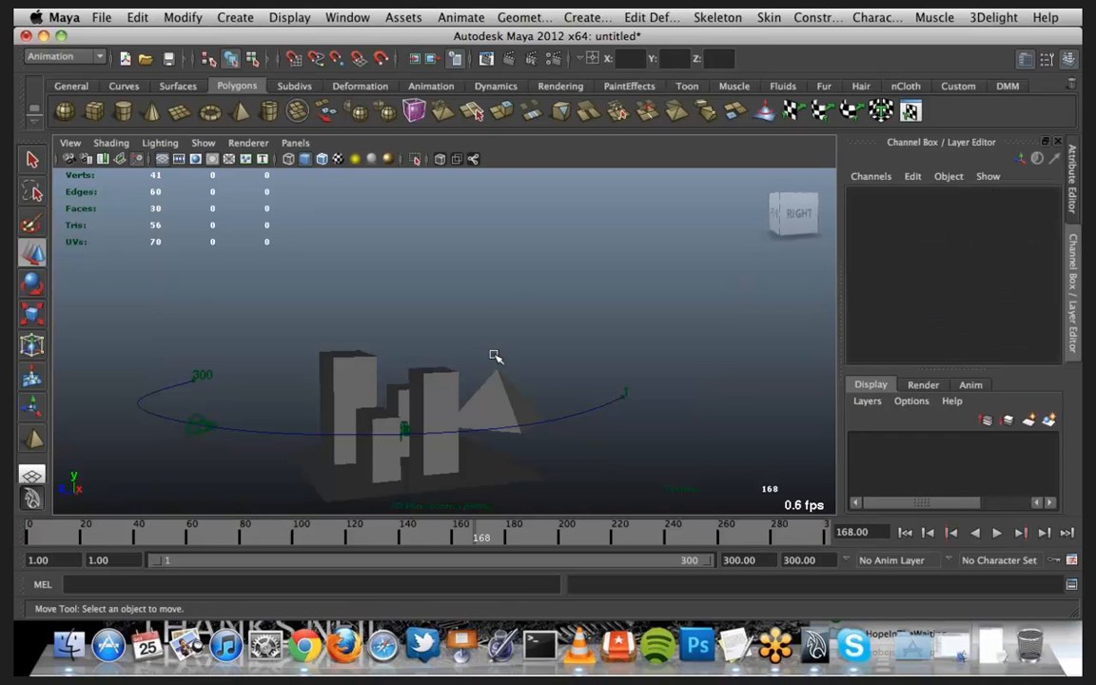
pyautogui.press('z')
pyautogui.press('z')
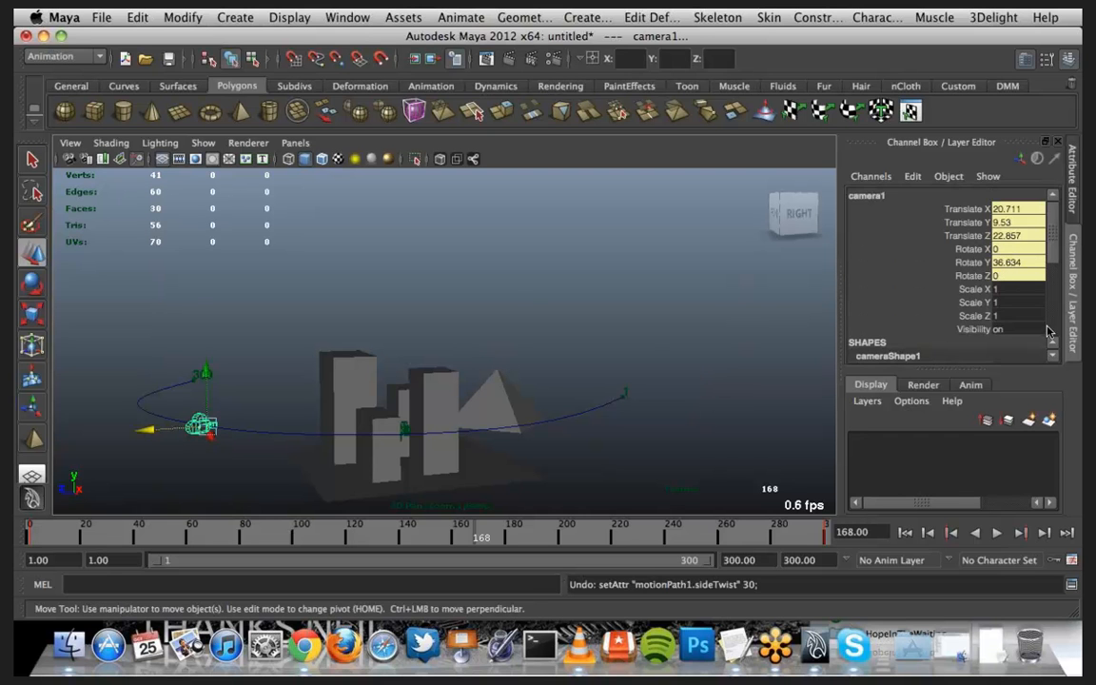
# Step: Try a Front Twist of 30 on camera1's motion path and undo it
pyautogui.scroll(-5, 942, 291)
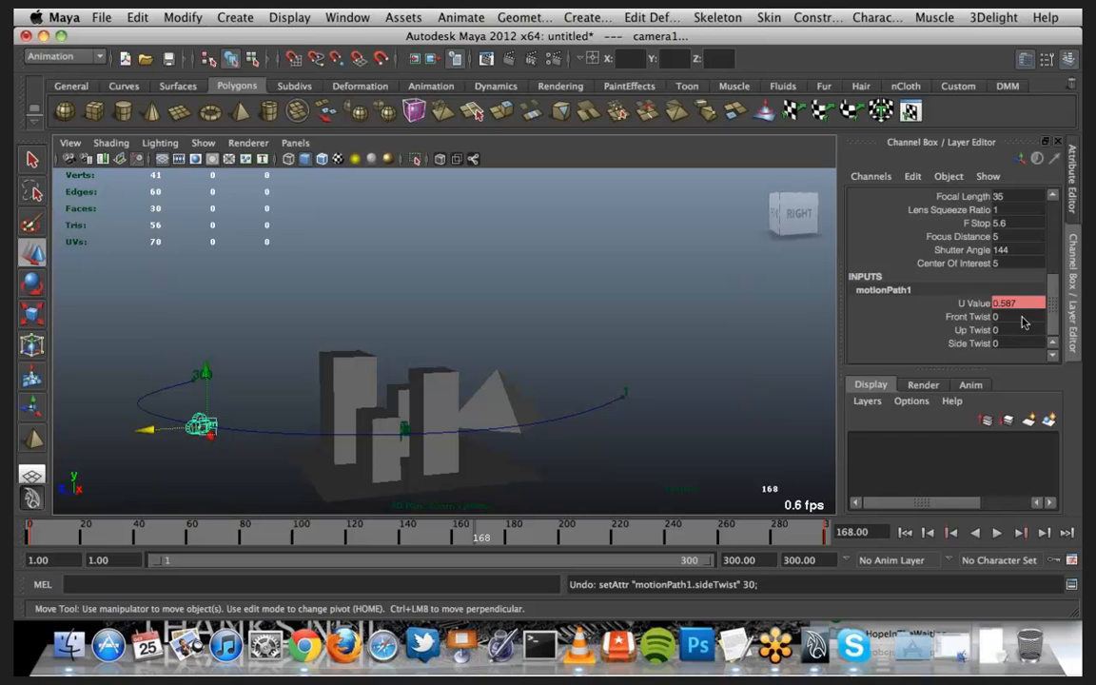
pyautogui.click(1018, 317)
pyautogui.press('Return')
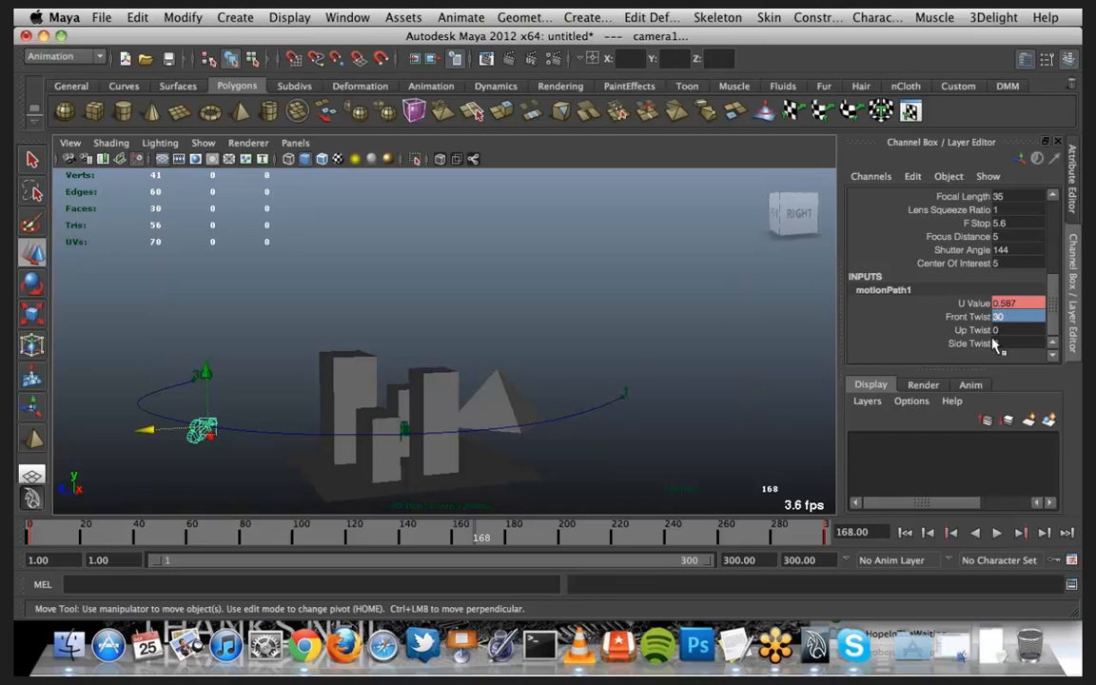
pyautogui.press('z')
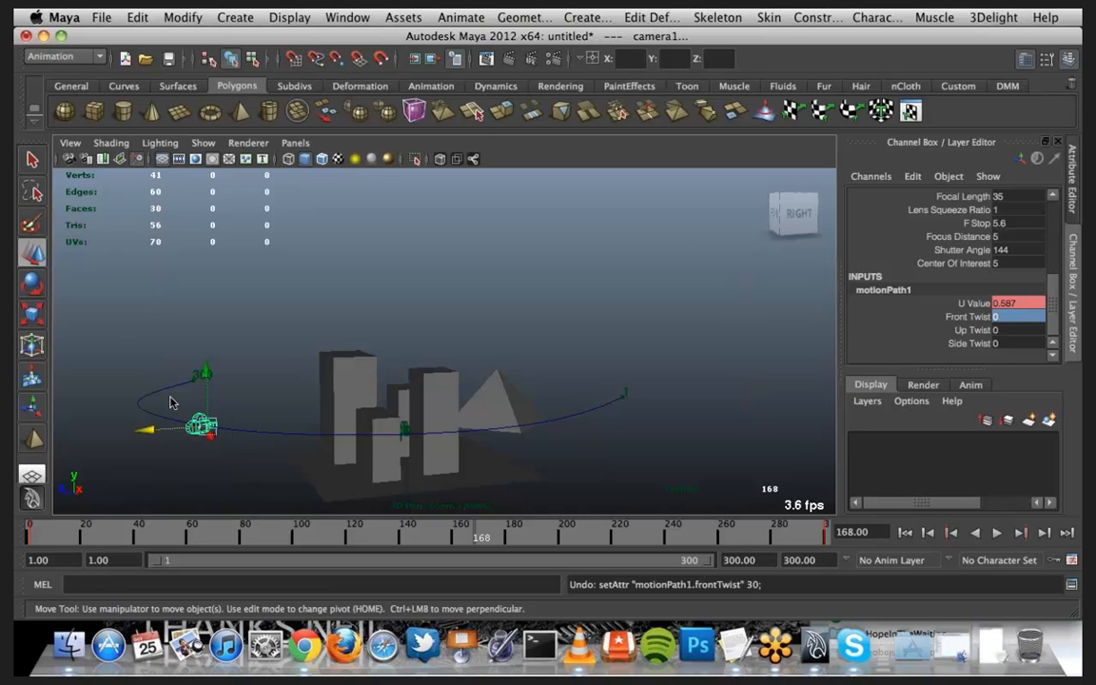
# Step: Try to rotate camera1 freely with the Rotate tool and undo the rotation
pyautogui.hotkey('ctrl', 'a')
pyautogui.press('e')
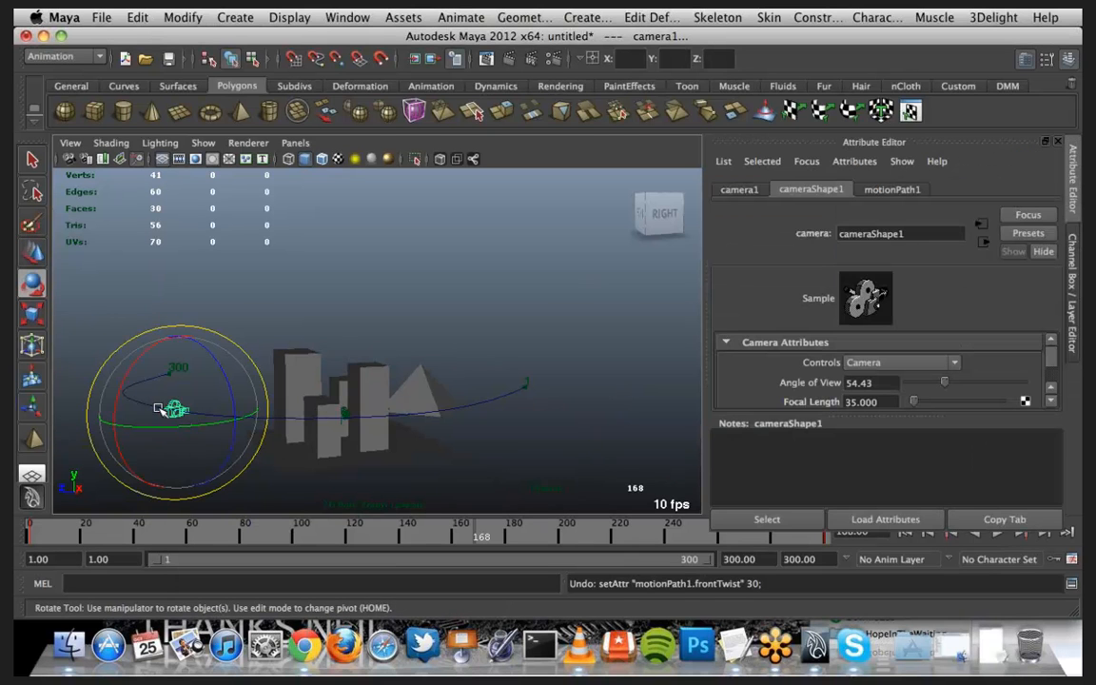
pyautogui.moveTo(157, 409); pyautogui.dragTo(136, 384)
pyautogui.hotkey('ctrl', 'a')
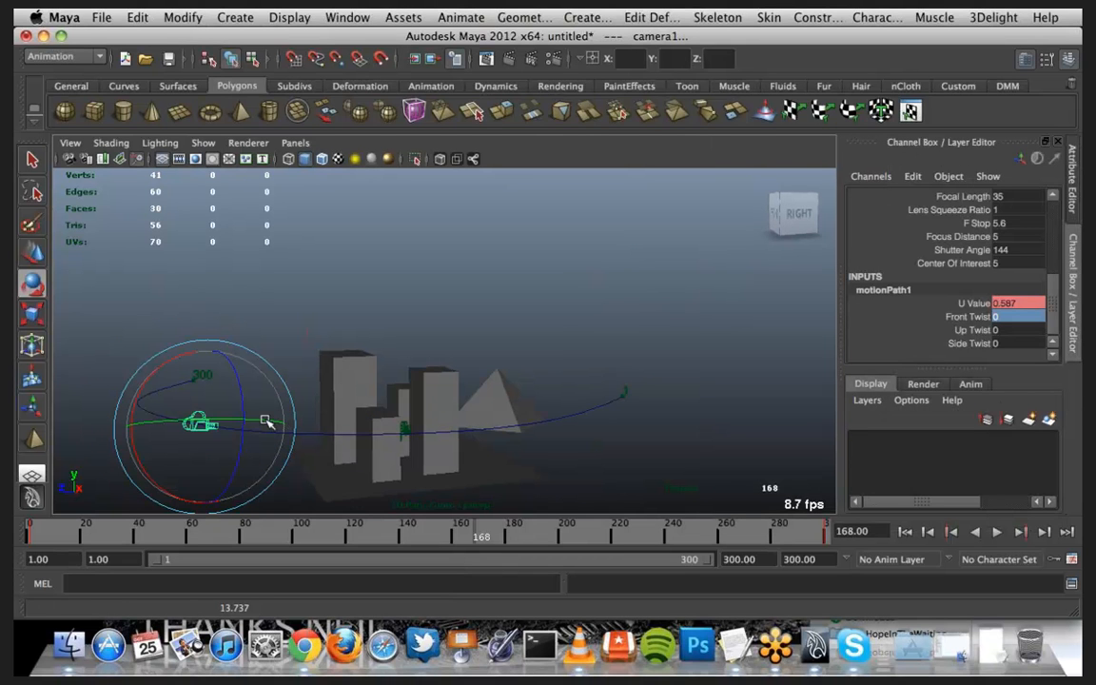
pyautogui.moveTo(268, 423); pyautogui.dragTo(269, 420)
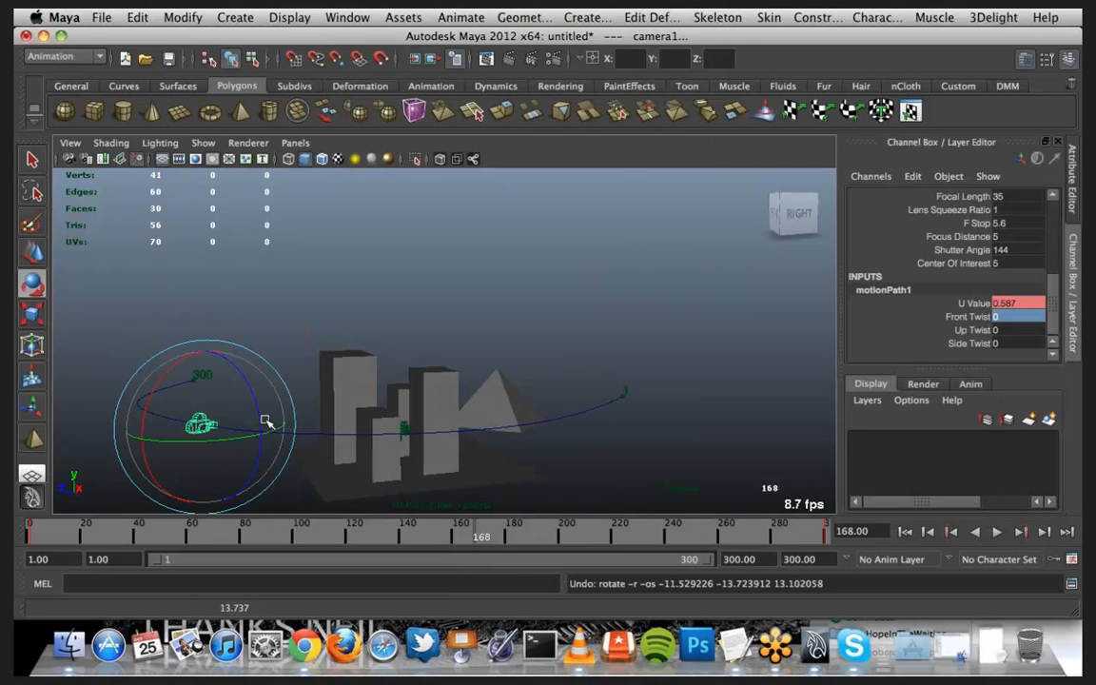
# Step: Set the Up Twist of camera1's motion path to 30 and try rotating the camera around its Y axis
pyautogui.click(1021, 330)
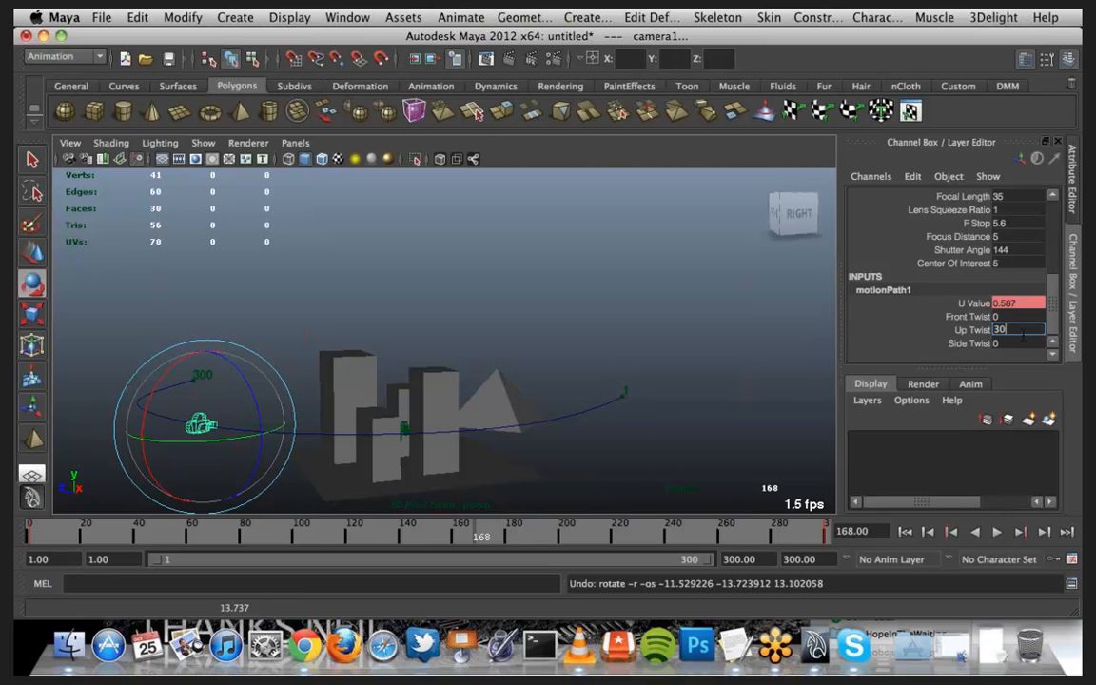
pyautogui.write('30')
pyautogui.press('Return')
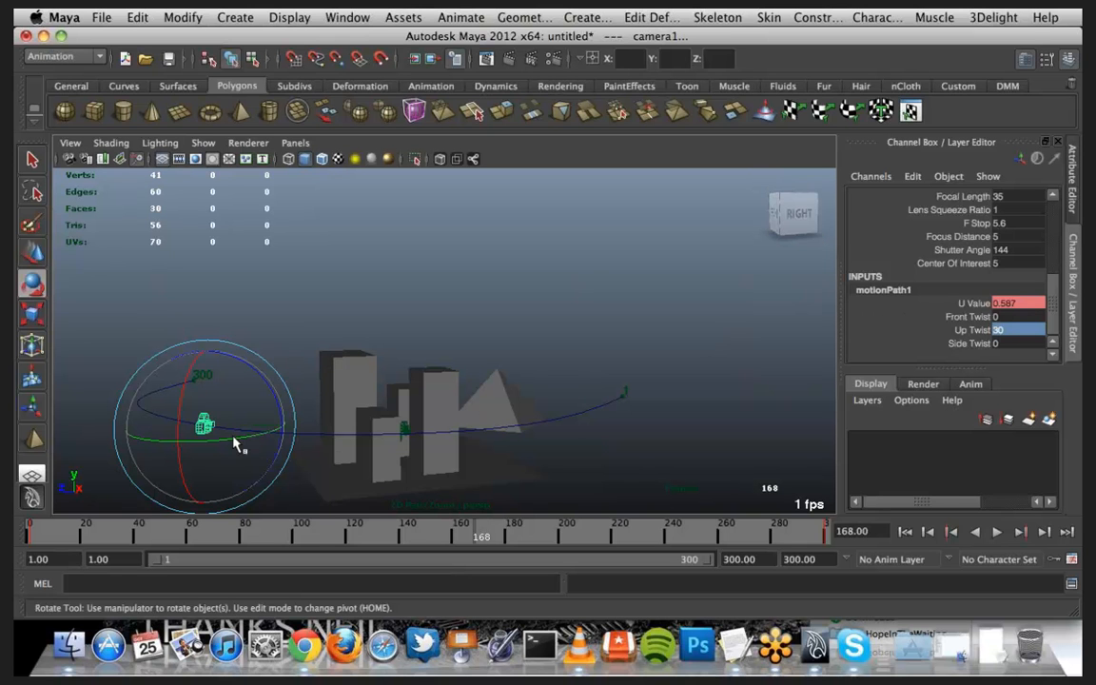
pyautogui.click(204, 438)
pyautogui.moveTo(207, 445); pyautogui.dragTo(154, 443)
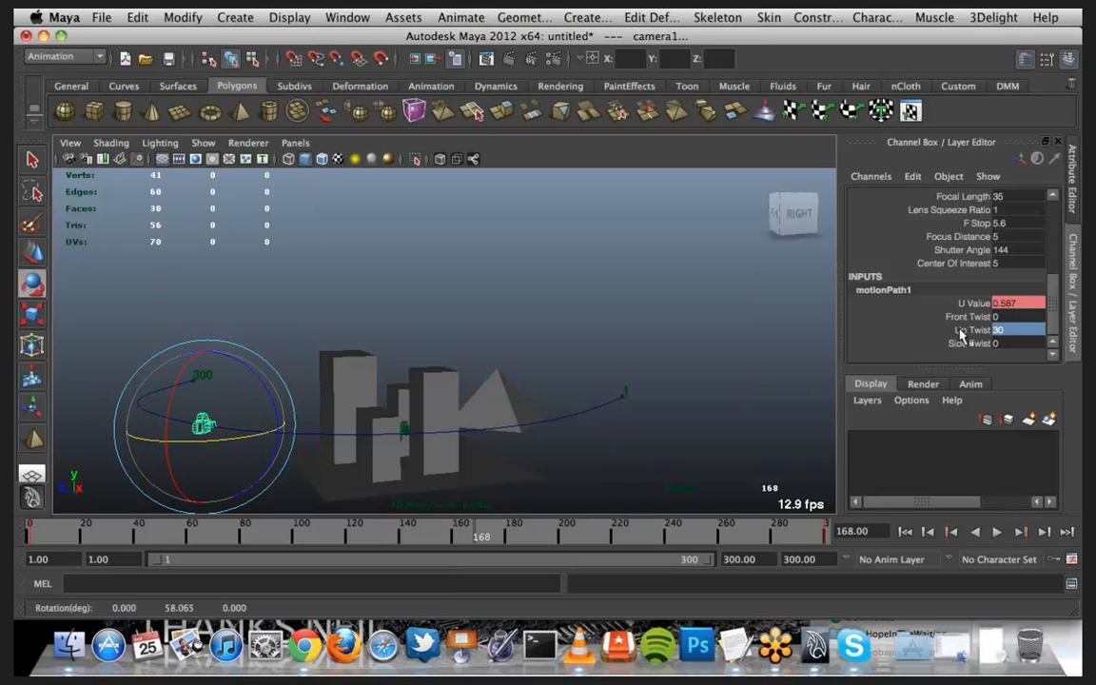
# Step: Key the Up Twist channel of camera1's motion path at frame 168
pyautogui.rightClick(963, 331)
pyautogui.click(886, 337)
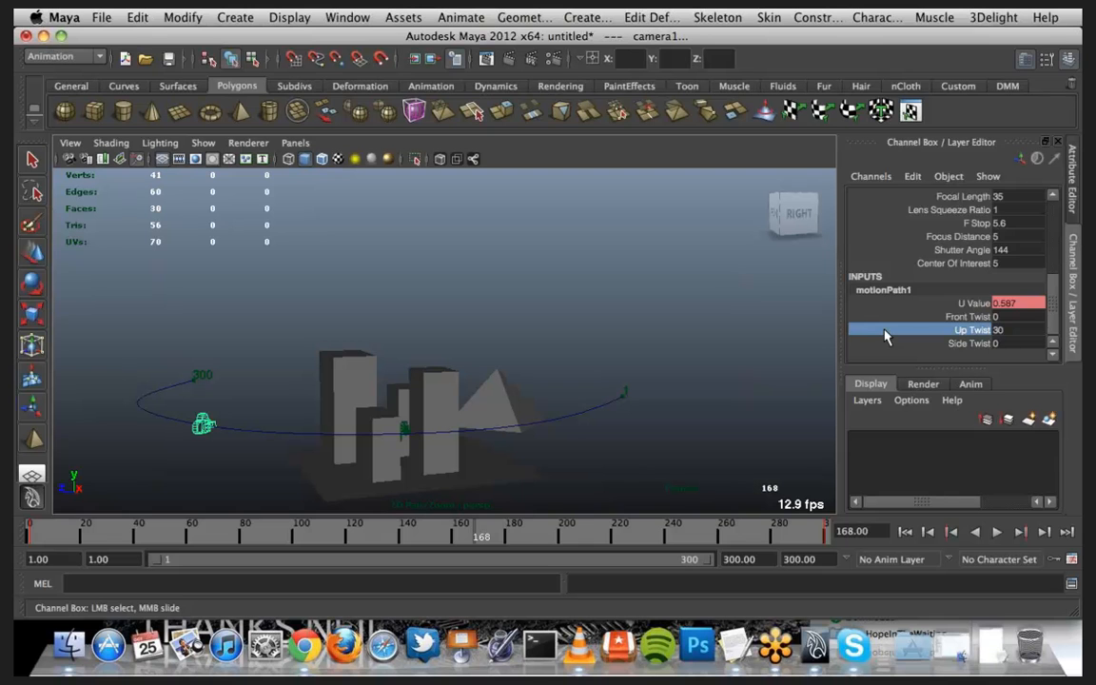
pyautogui.rightClick(886, 336)
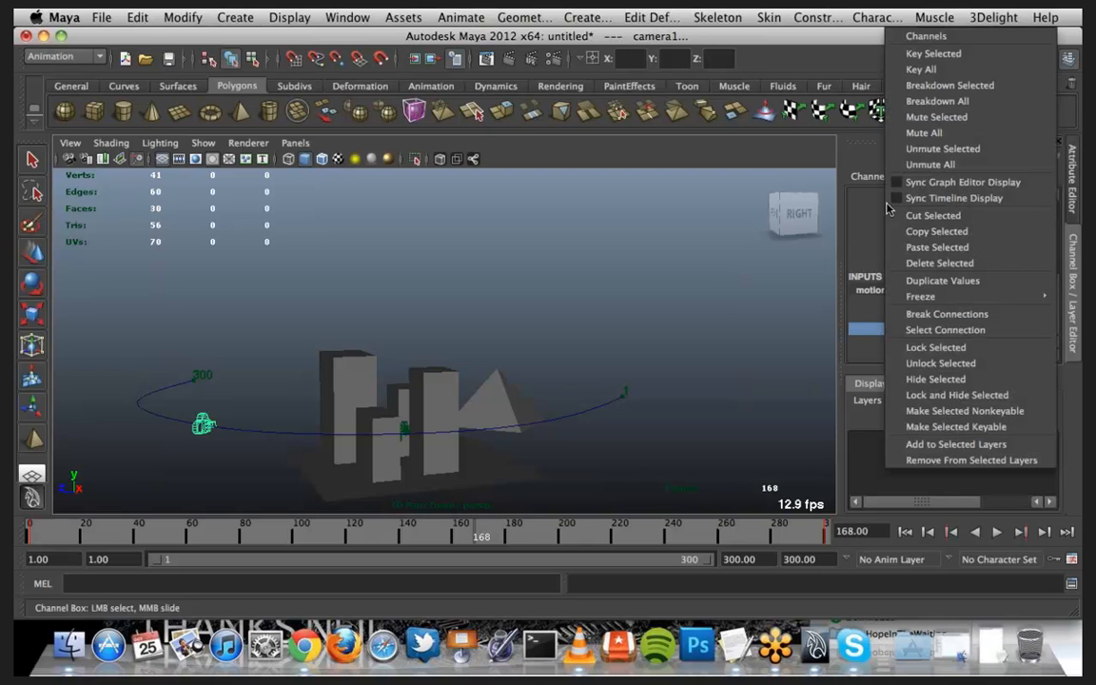
pyautogui.click(937, 55)
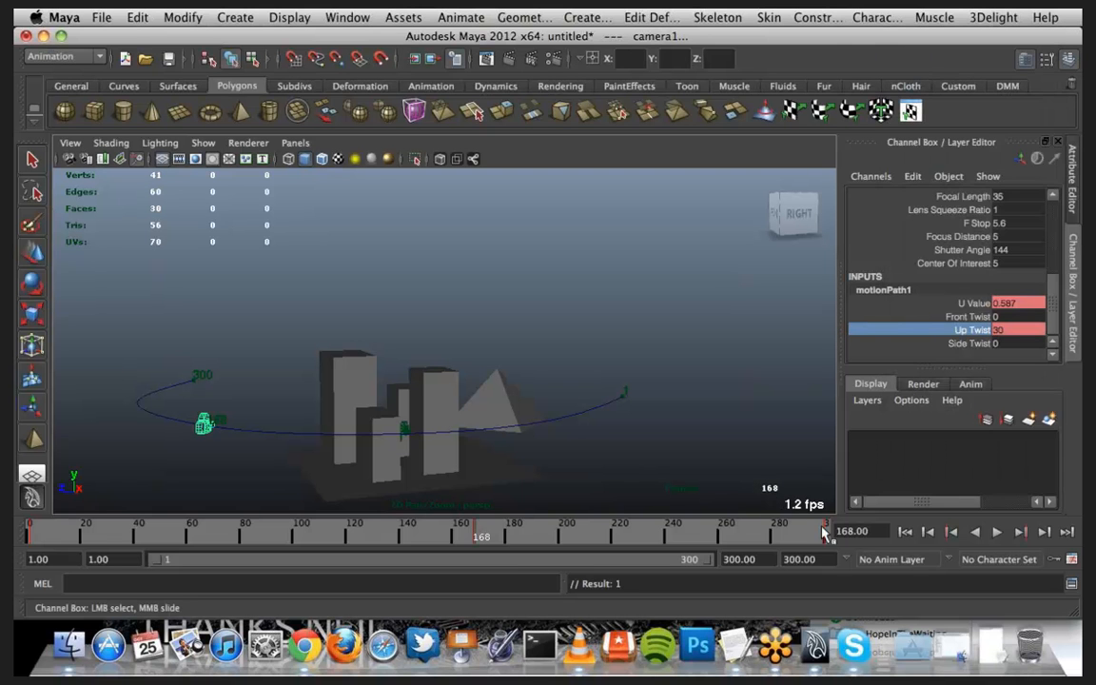
# Step: Change and key camera1's Up Twist at frame 190, and scrub the timeline to check the camera's turn
pyautogui.moveTo(480, 537); pyautogui.dragTo(540, 538)
pyautogui.doubleClick(986, 330)
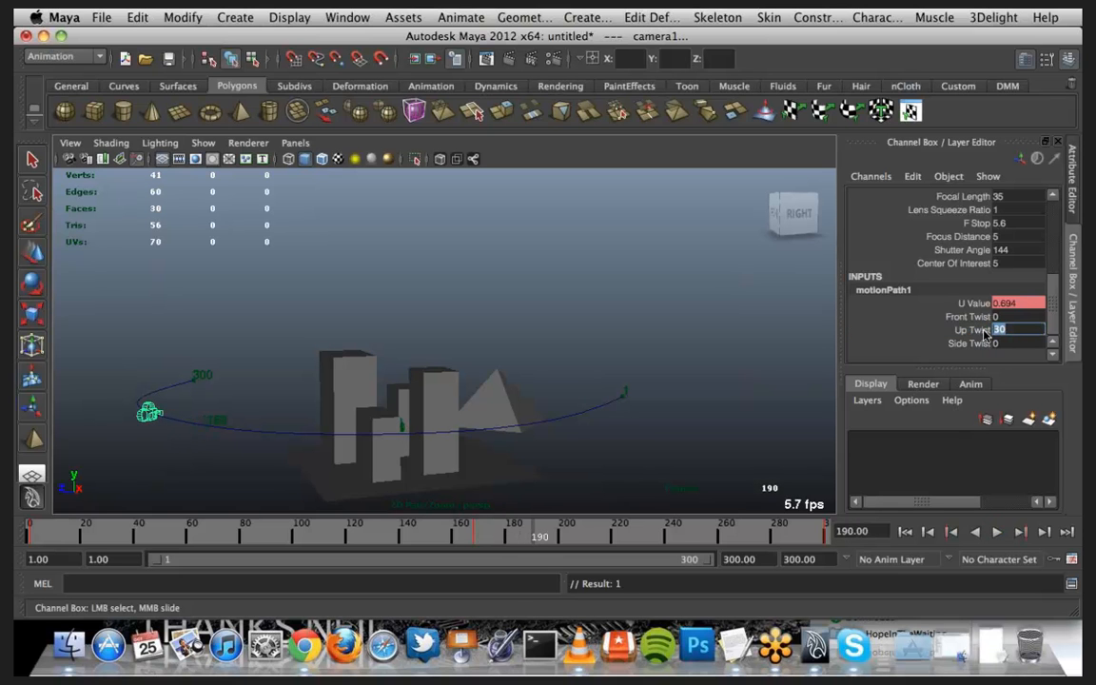
pyautogui.write('-')
pyautogui.press('Return')
pyautogui.rightClick(945, 329)
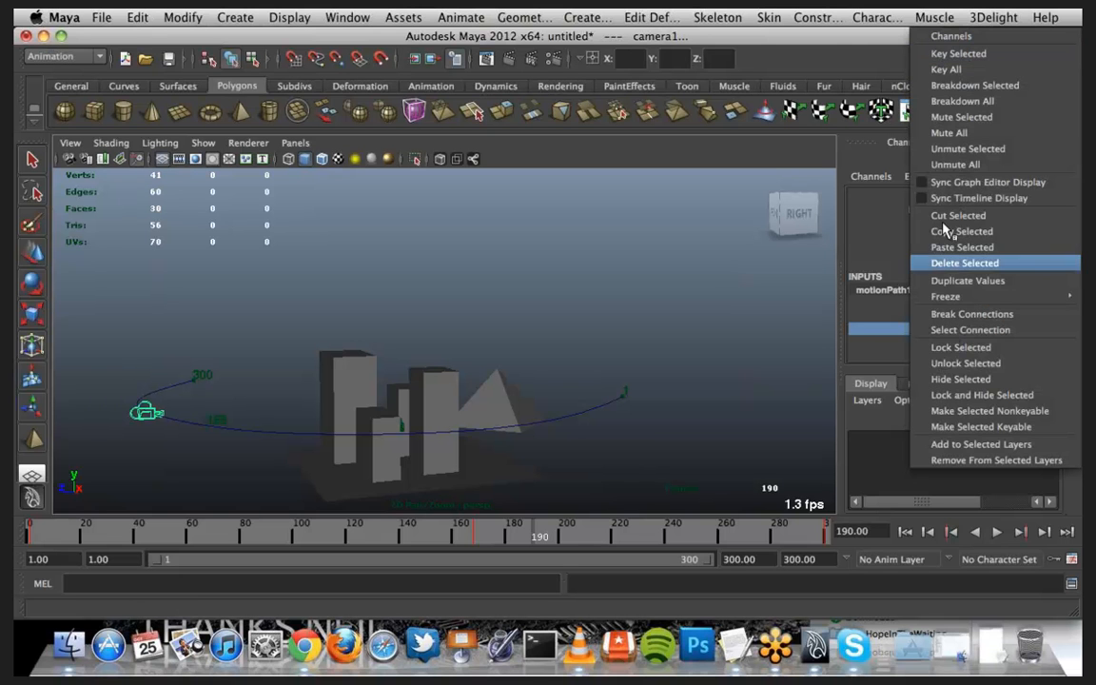
pyautogui.click(949, 54)
pyautogui.moveTo(406, 538); pyautogui.dragTo(462, 539)
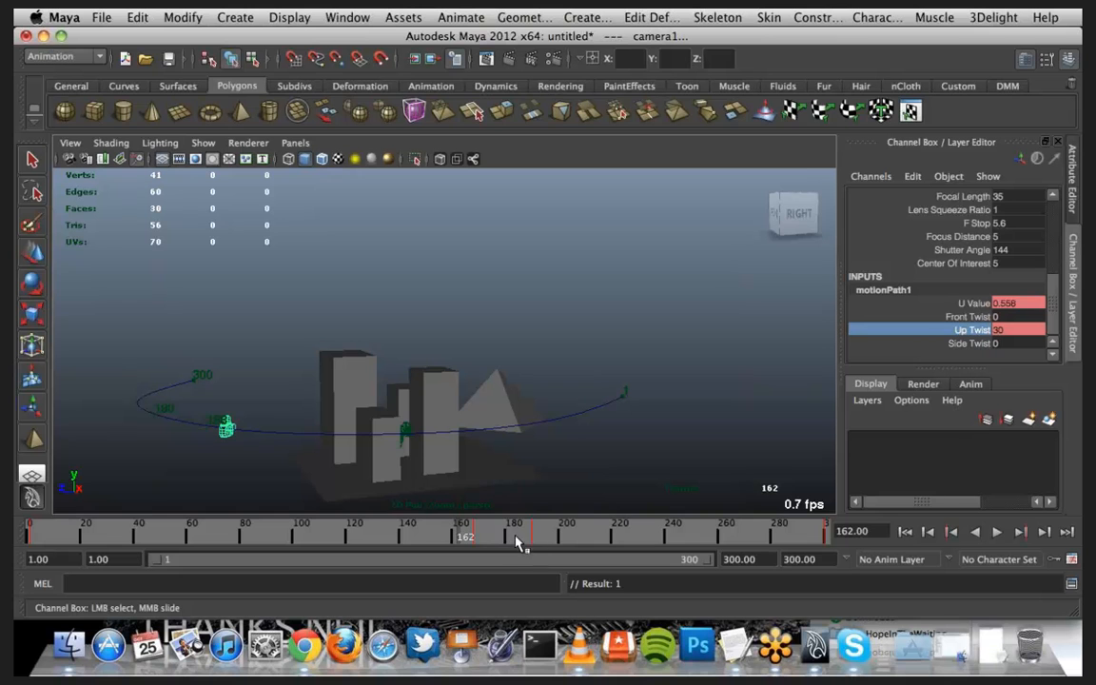
# Step: Scrub the timeline and examine the motion path's U Value at the last and first frames
pyautogui.moveTo(462, 536); pyautogui.dragTo(573, 533)
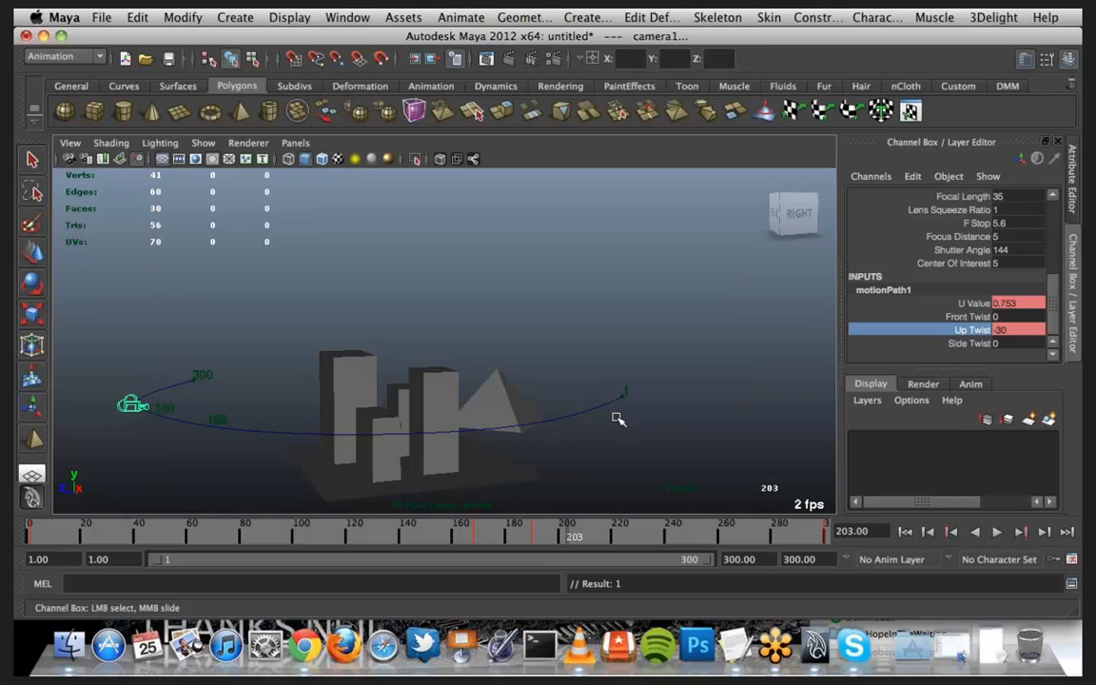
pyautogui.scroll(3, 595, 398)
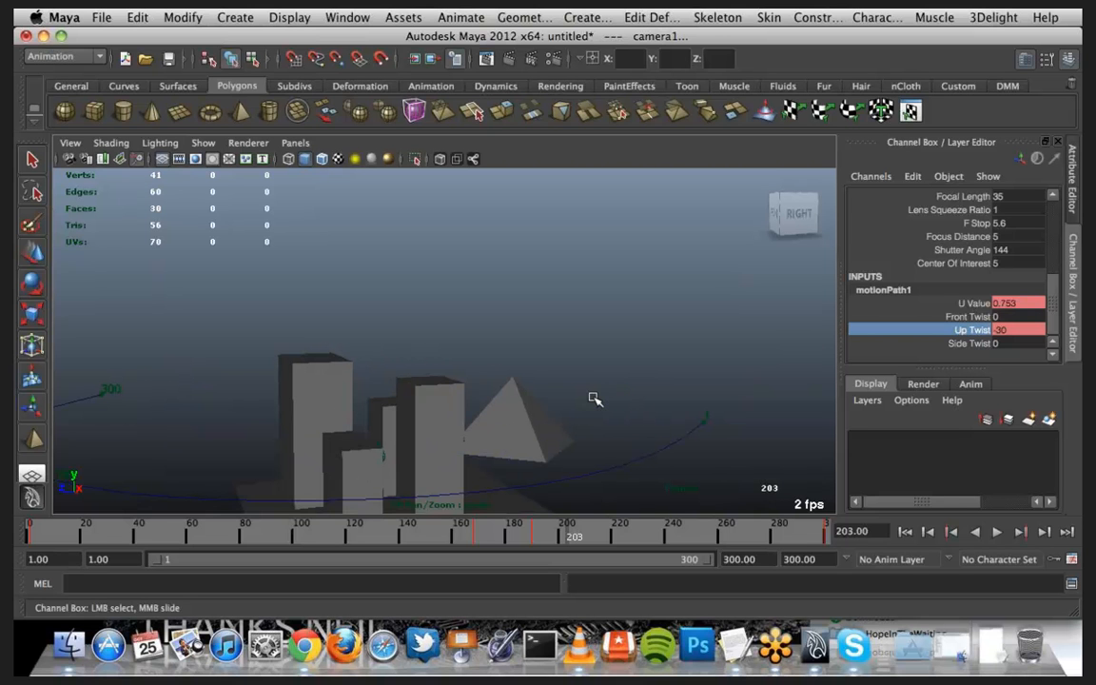
pyautogui.keyDown('alt'); pyautogui.moveTo(564, 404); pyautogui.dragTo(612, 361, button='middle'); pyautogui.keyUp('alt')
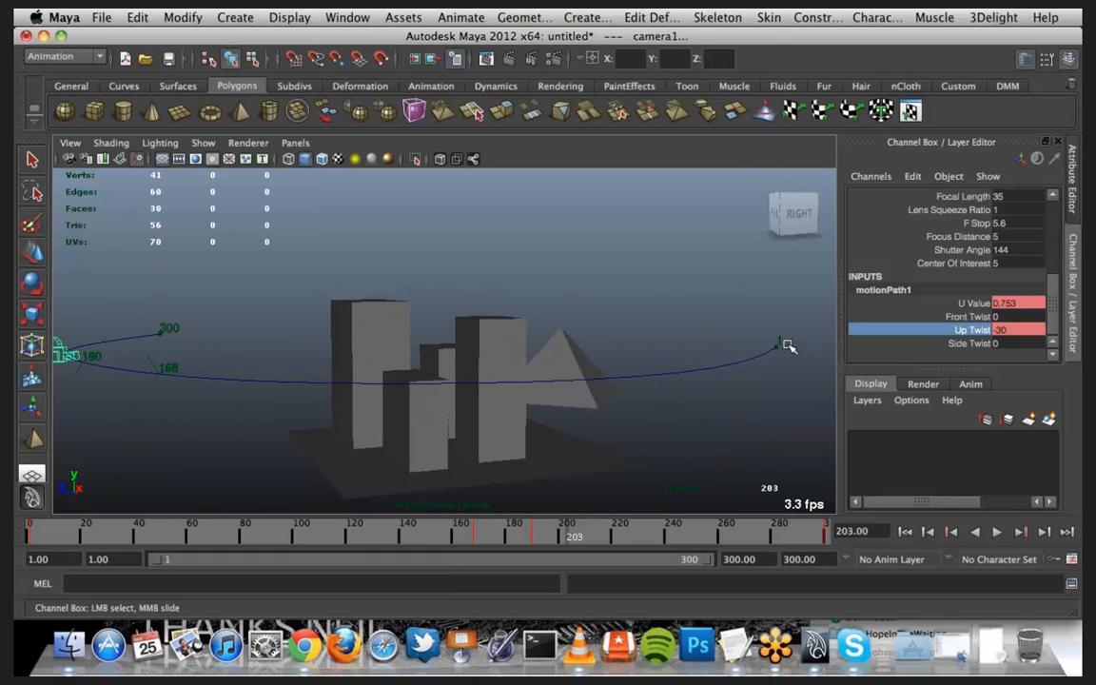
pyautogui.click(1018, 305)
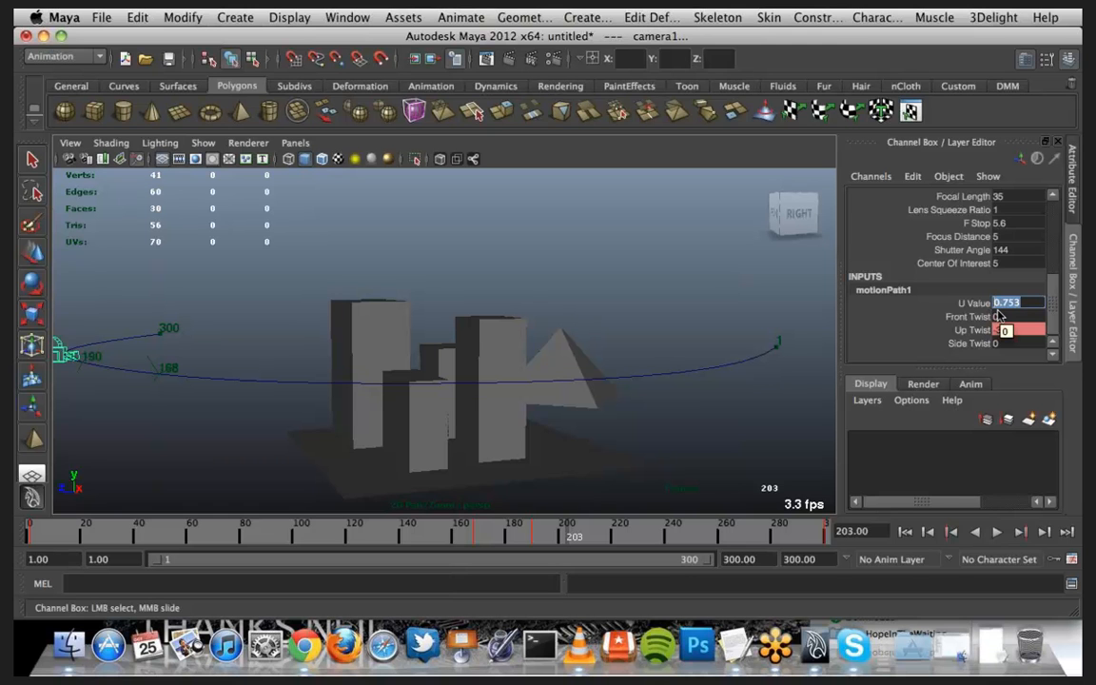
pyautogui.moveTo(811, 526); pyautogui.dragTo(826, 527)
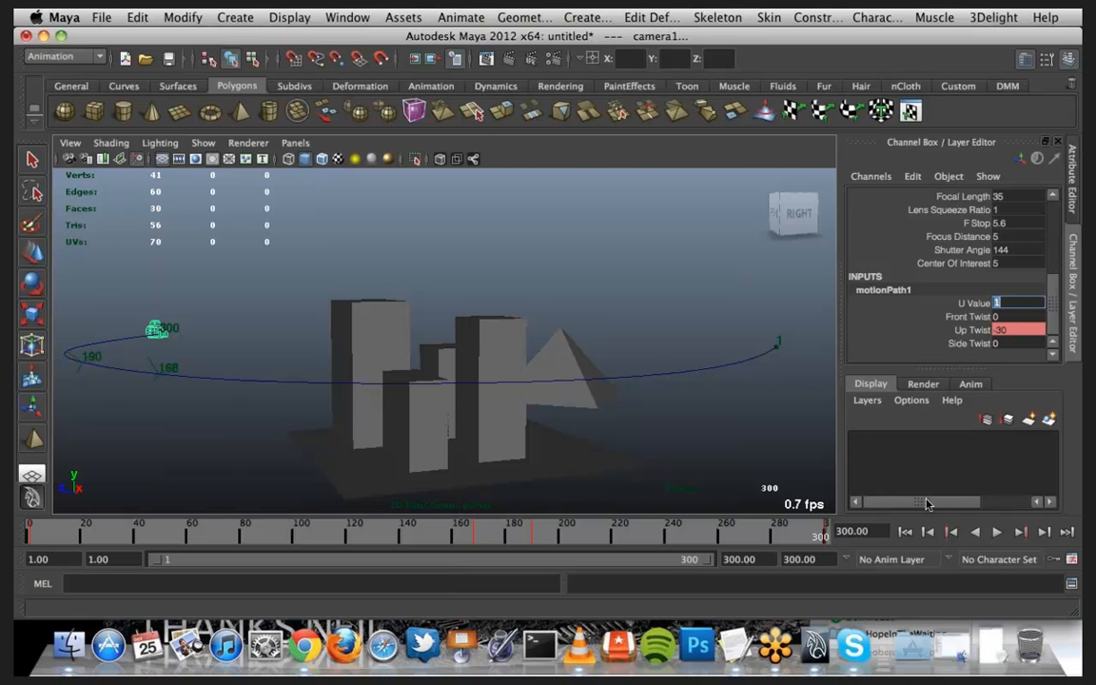
pyautogui.click(905, 532)
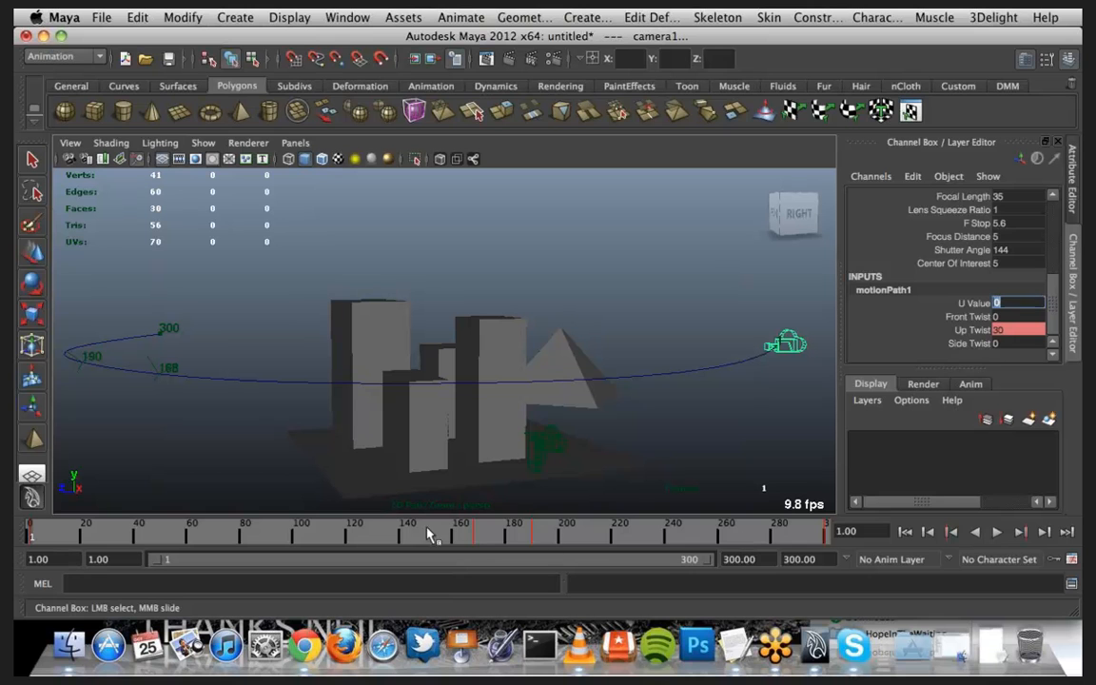
pyautogui.click(976, 317)
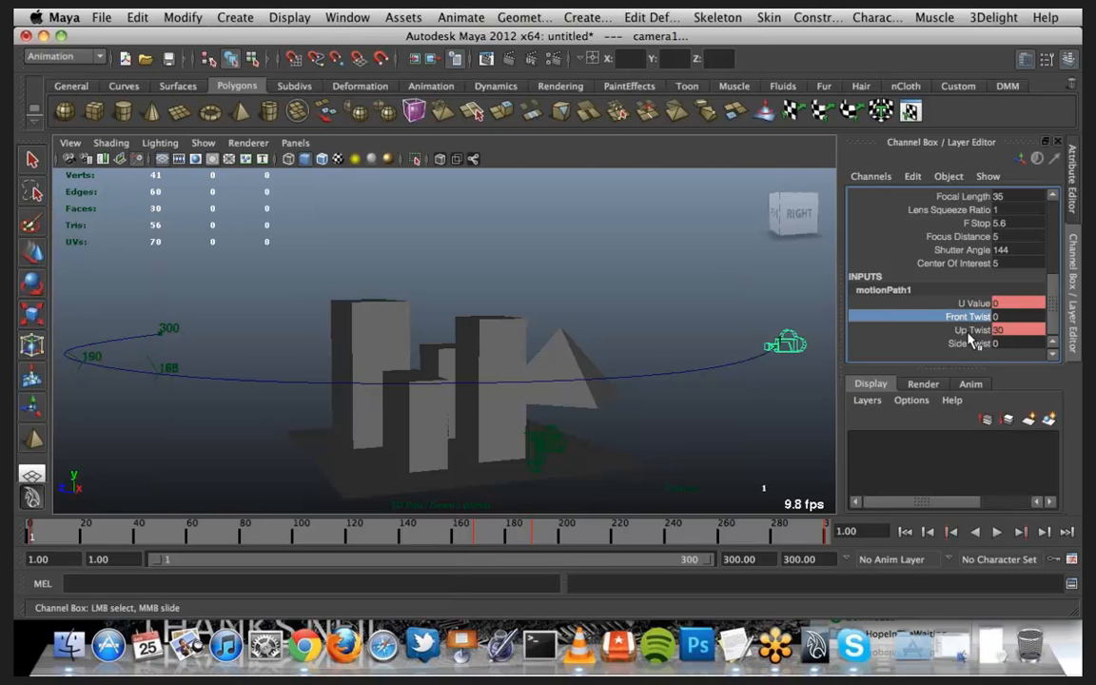
pyautogui.click(969, 330)
pyautogui.click(976, 304)
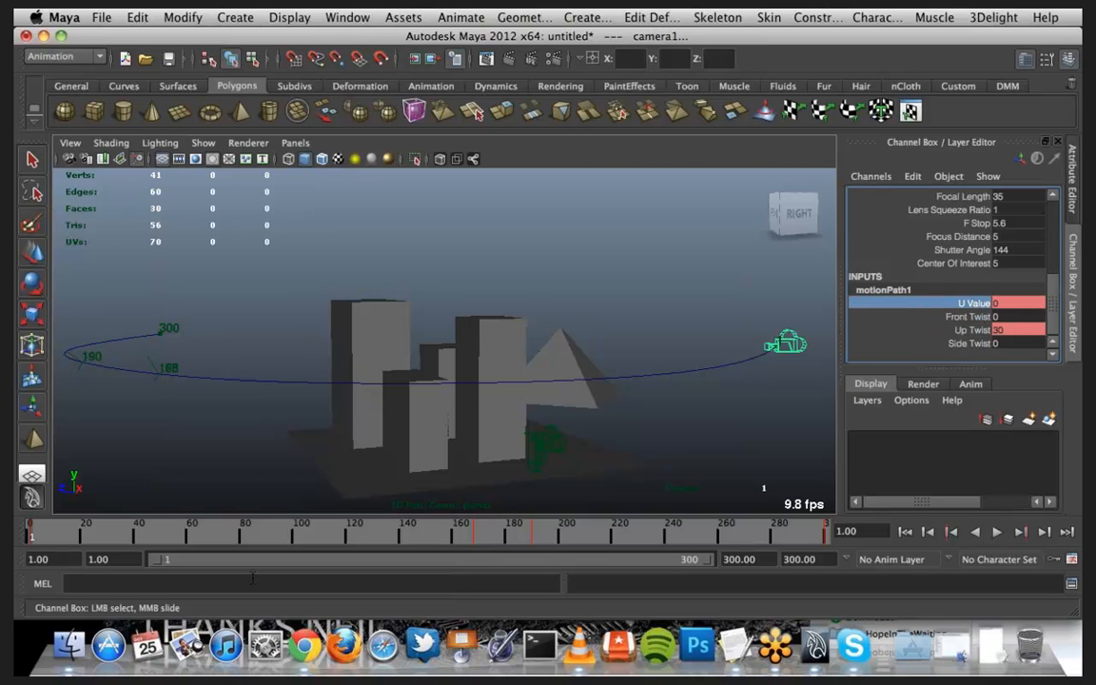
# Step: Set the motion path's U Value to 0.6 at frame 140 and key that channel
pyautogui.moveTo(128, 542); pyautogui.dragTo(406, 539)
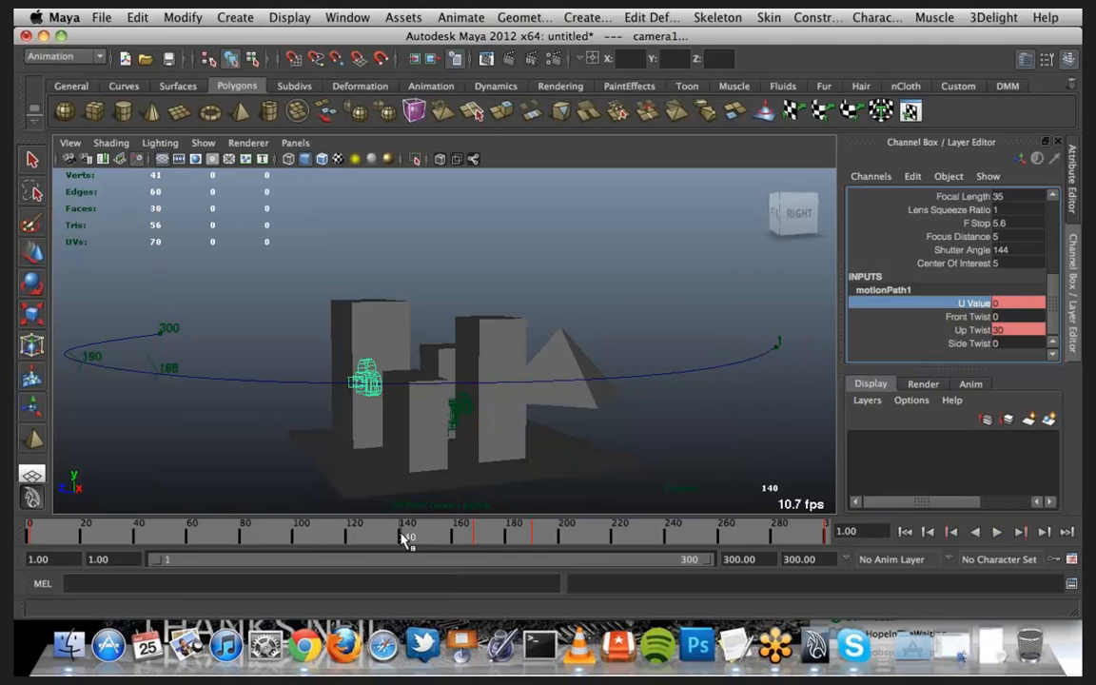
pyautogui.doubleClick(1032, 304)
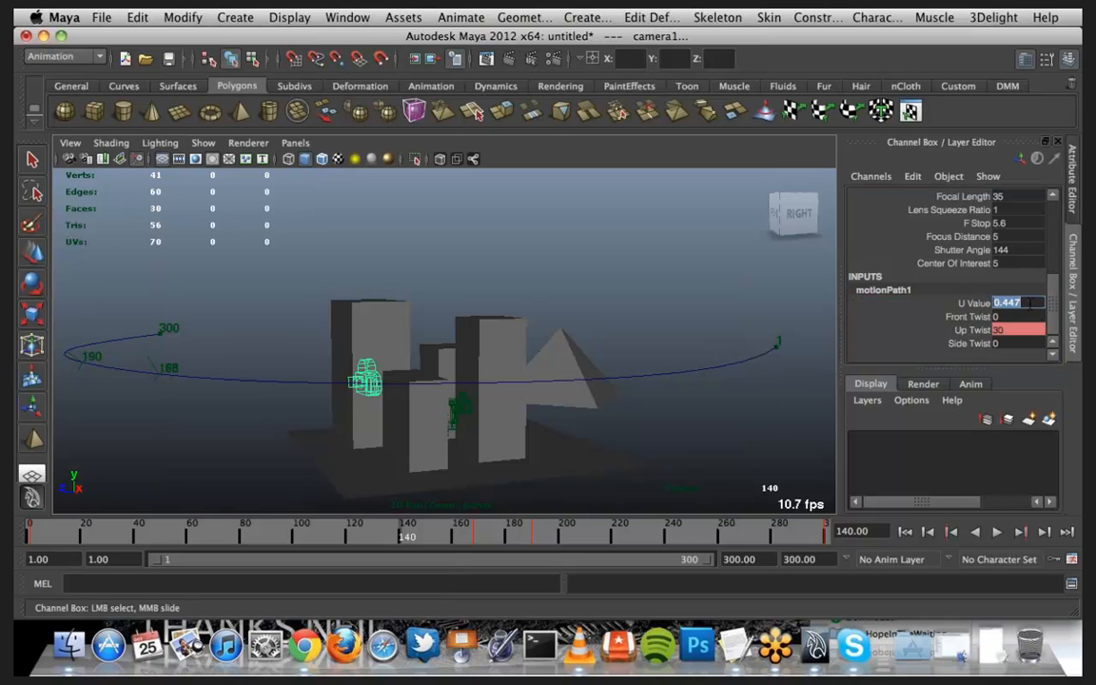
pyautogui.write('.6')
pyautogui.press('Return')
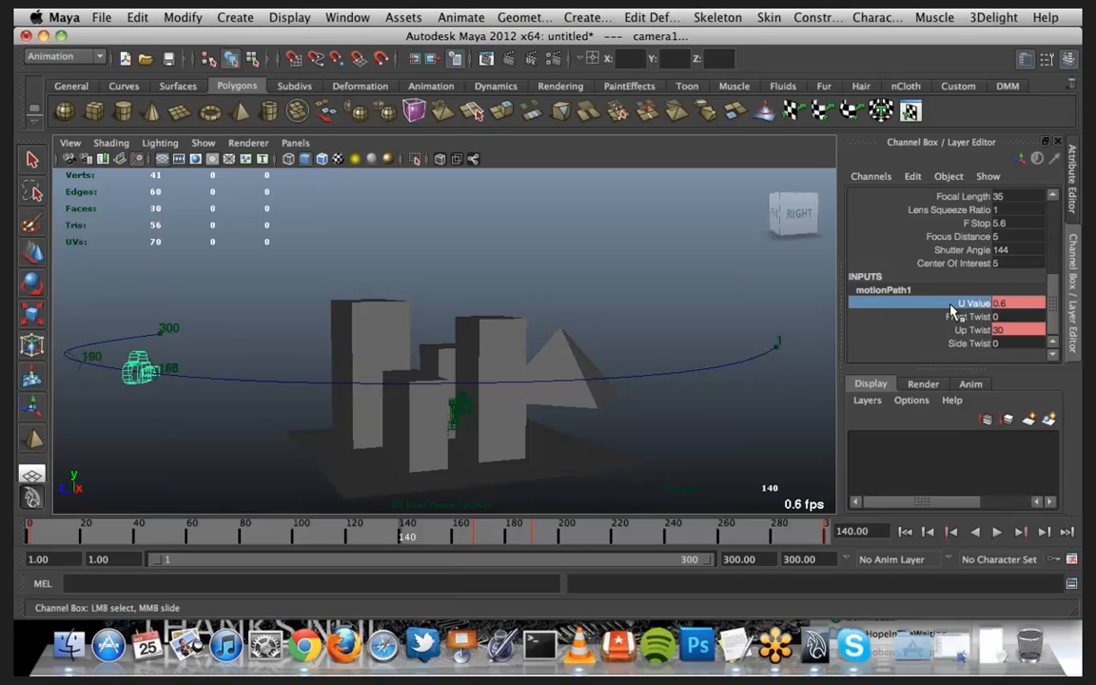
pyautogui.rightClick(952, 310)
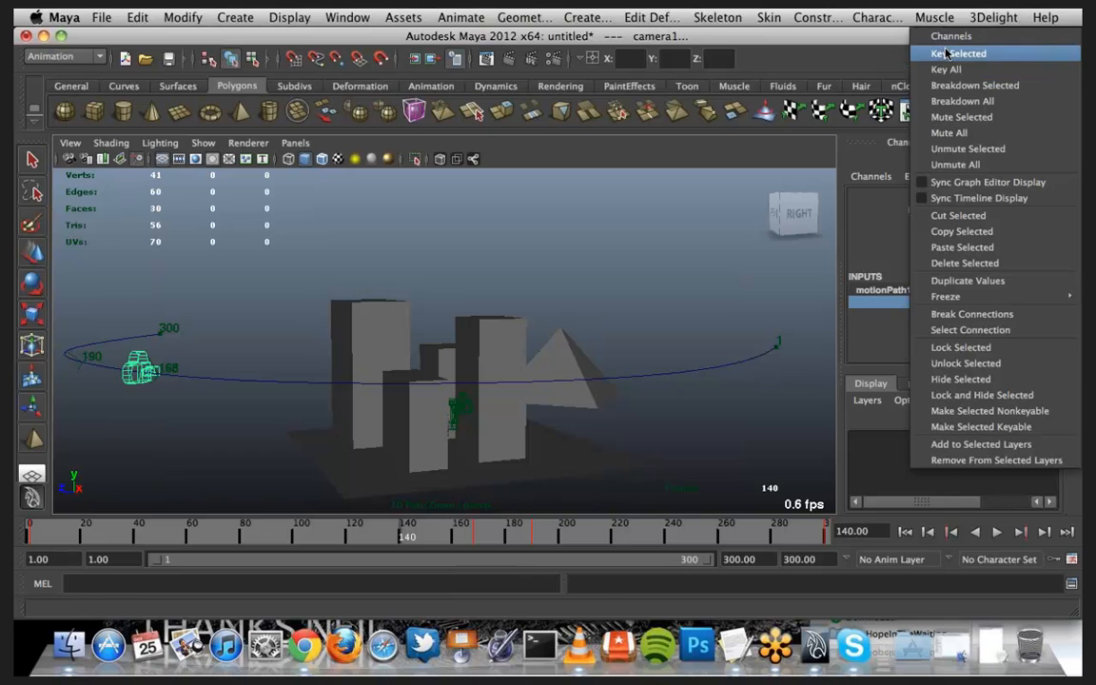
pyautogui.click(947, 54)
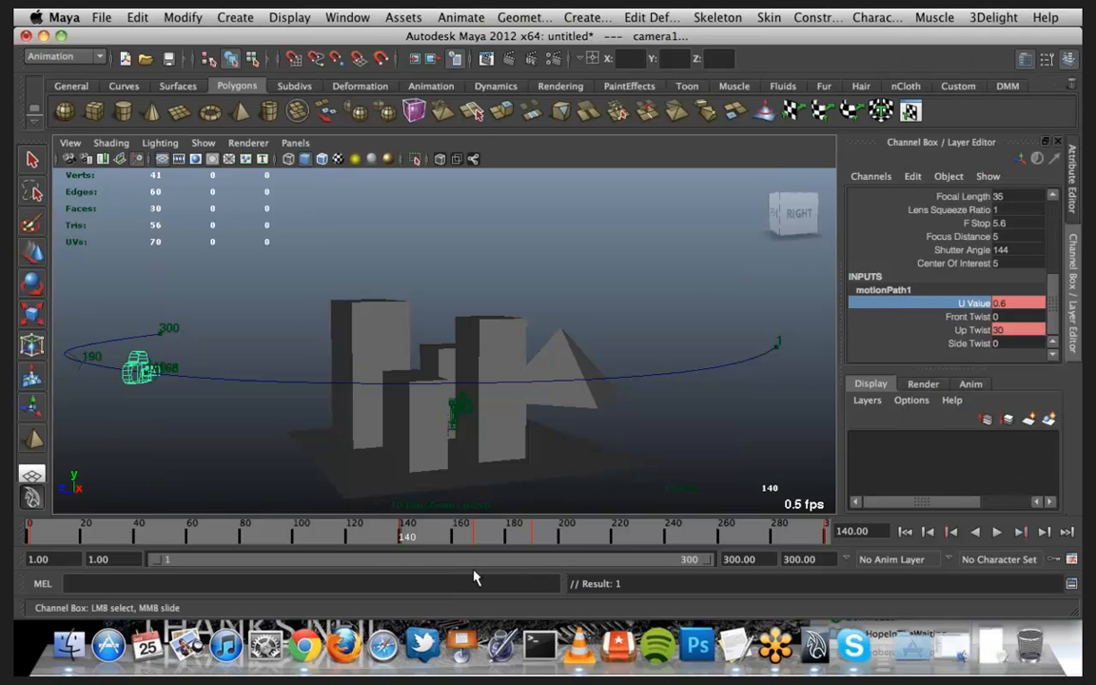
# Step: Play back the camera's motion along the curve, stop playback, and return to frame 1
pyautogui.hotkey('alt', 'v')
pyautogui.moveTo(215, 536); pyautogui.dragTo(569, 547)
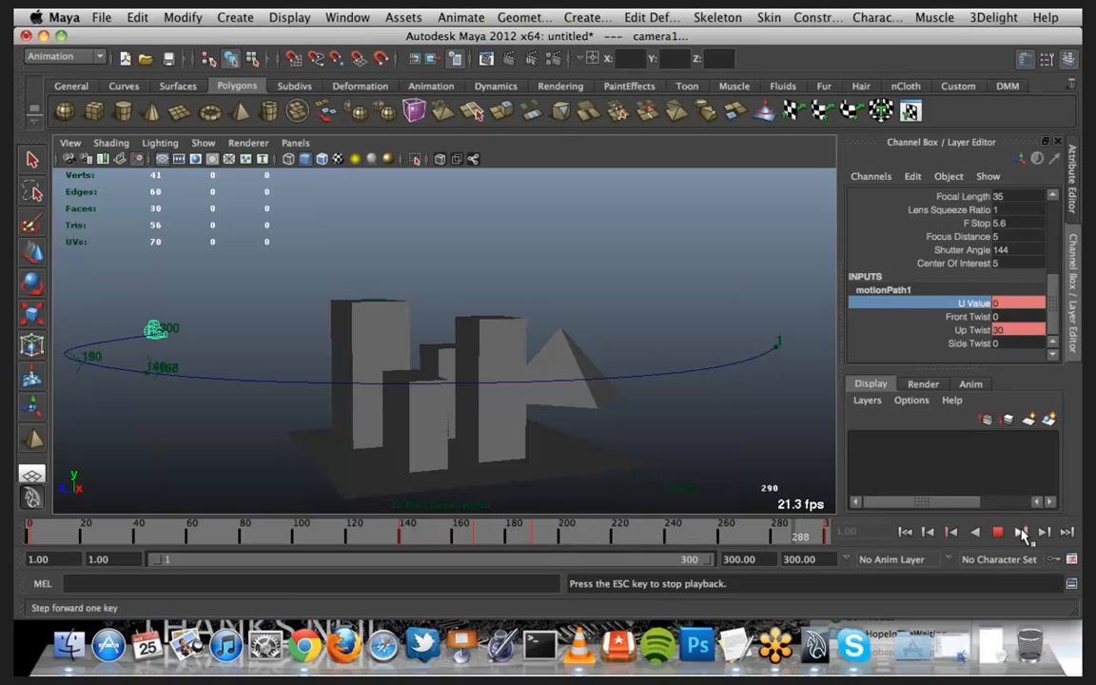
pyautogui.click(996, 533)
pyautogui.click(906, 533)
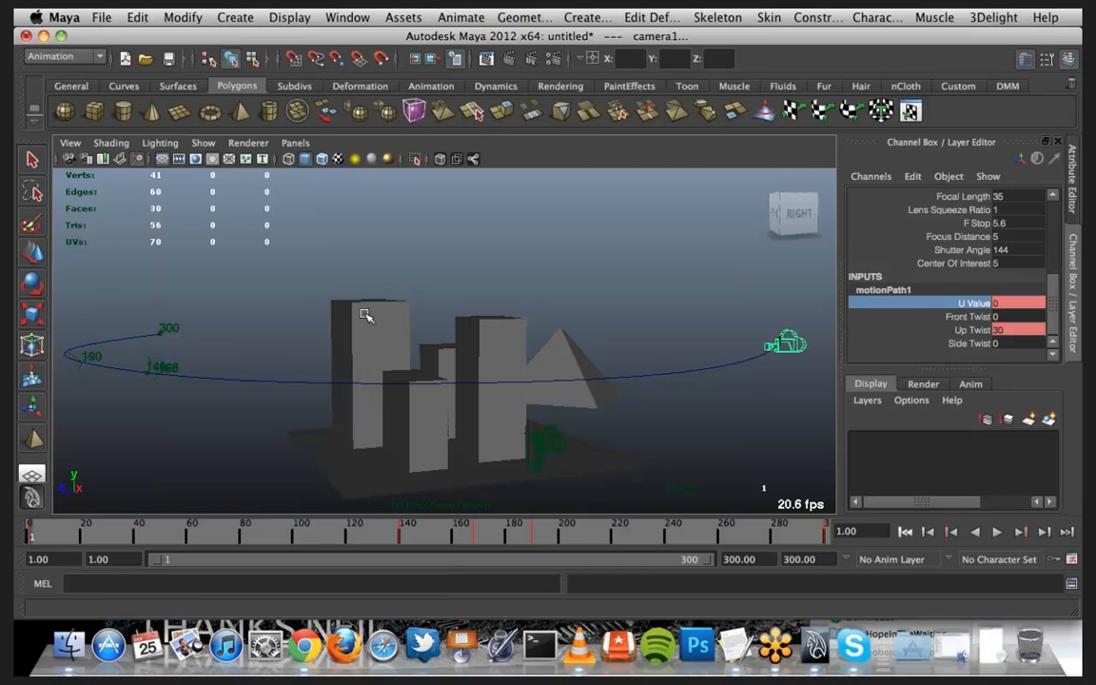
# Step: Create a Camera and Aim and raise the camera with its aim above the buildings to about Y 15.5
pyautogui.keyDown('alt'); pyautogui.moveTo(365, 314); pyautogui.dragTo(347, 320); pyautogui.keyUp('alt')
pyautogui.keyDown('alt'); pyautogui.moveTo(347, 321); pyautogui.dragTo(390, 300, button='middle'); pyautogui.keyUp('alt')
pyautogui.keyDown('alt'); pyautogui.moveTo(390, 300); pyautogui.dragTo(347, 330); pyautogui.keyUp('alt')
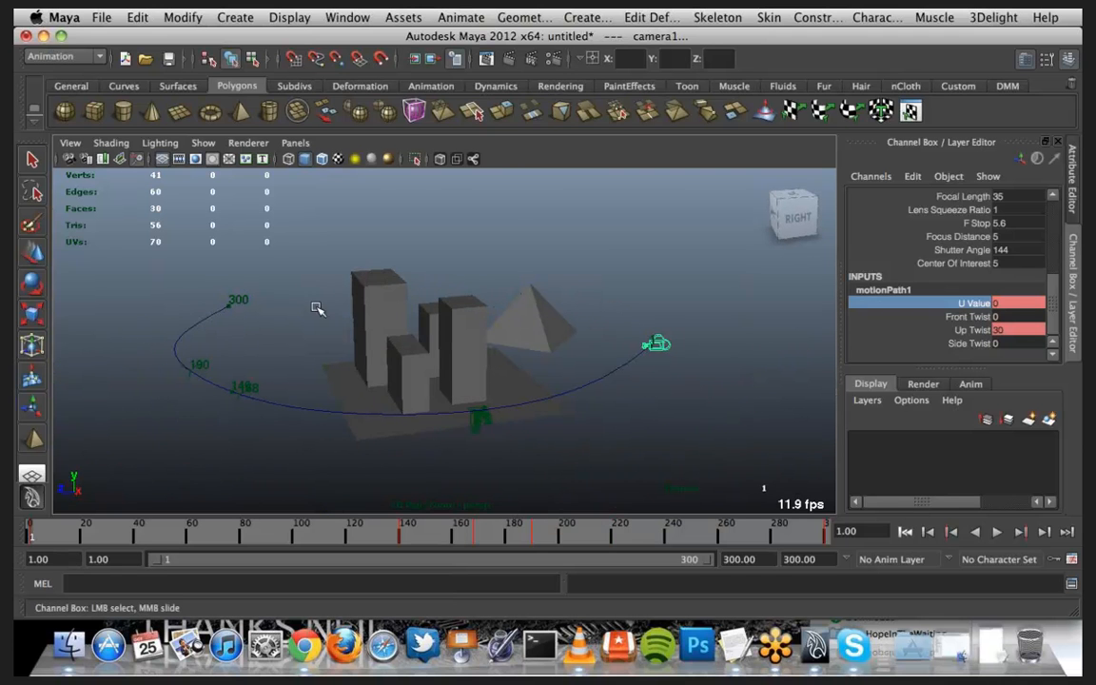
pyautogui.press('space')
pyautogui.click(212, 220)
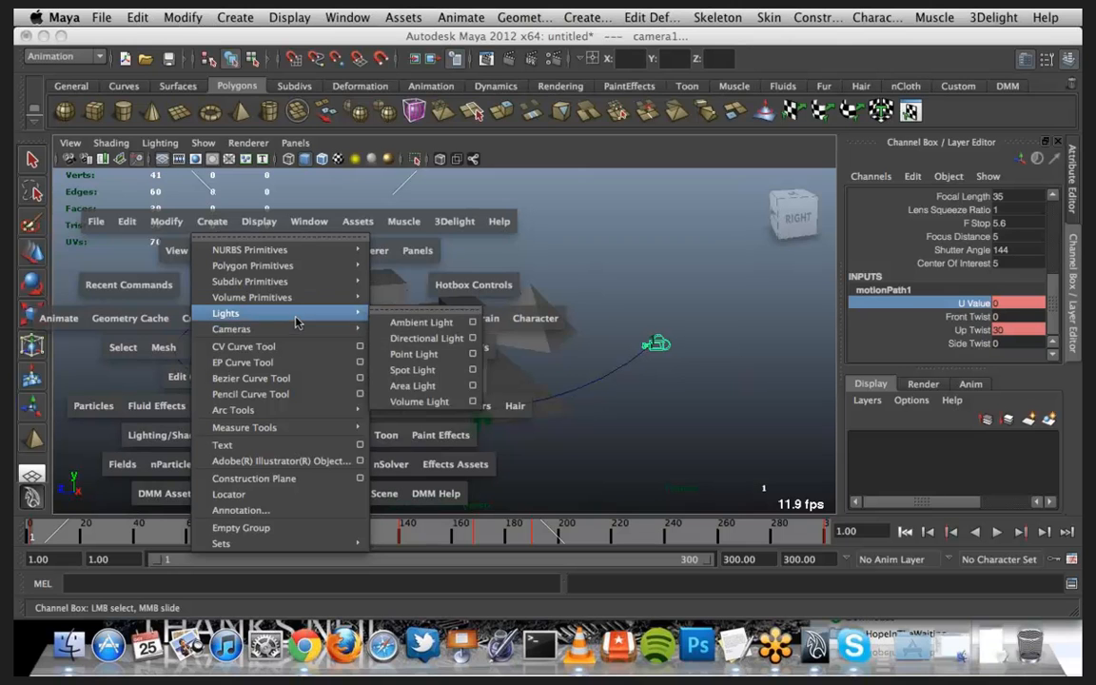
pyautogui.moveTo(299, 328)
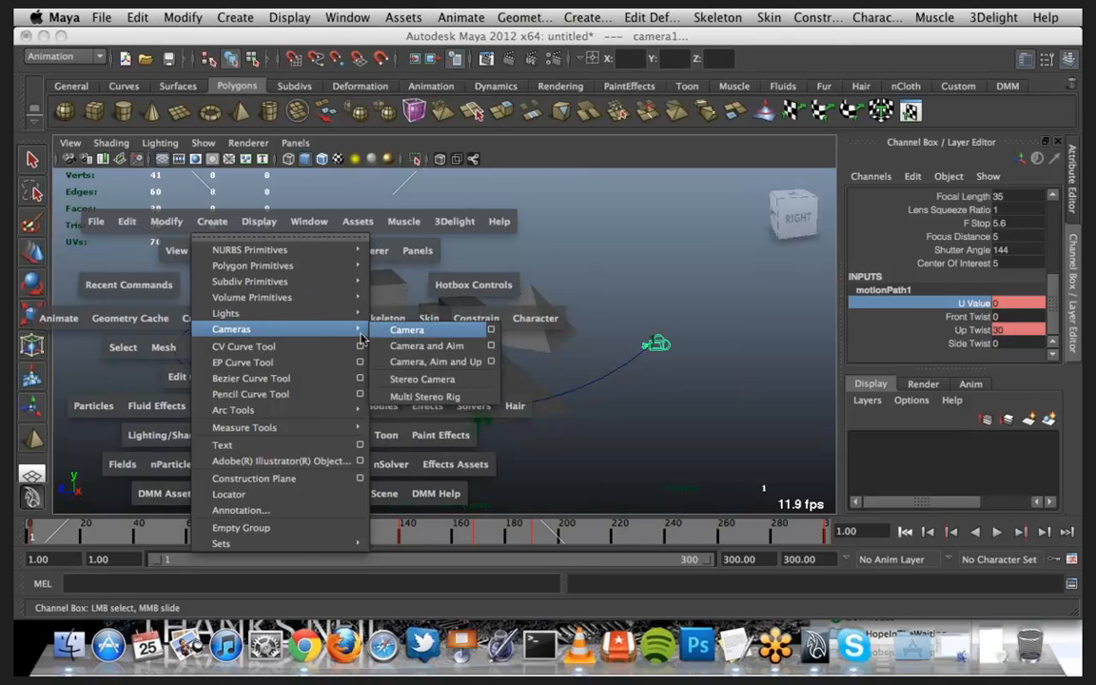
pyautogui.click(445, 348)
pyautogui.press('e')
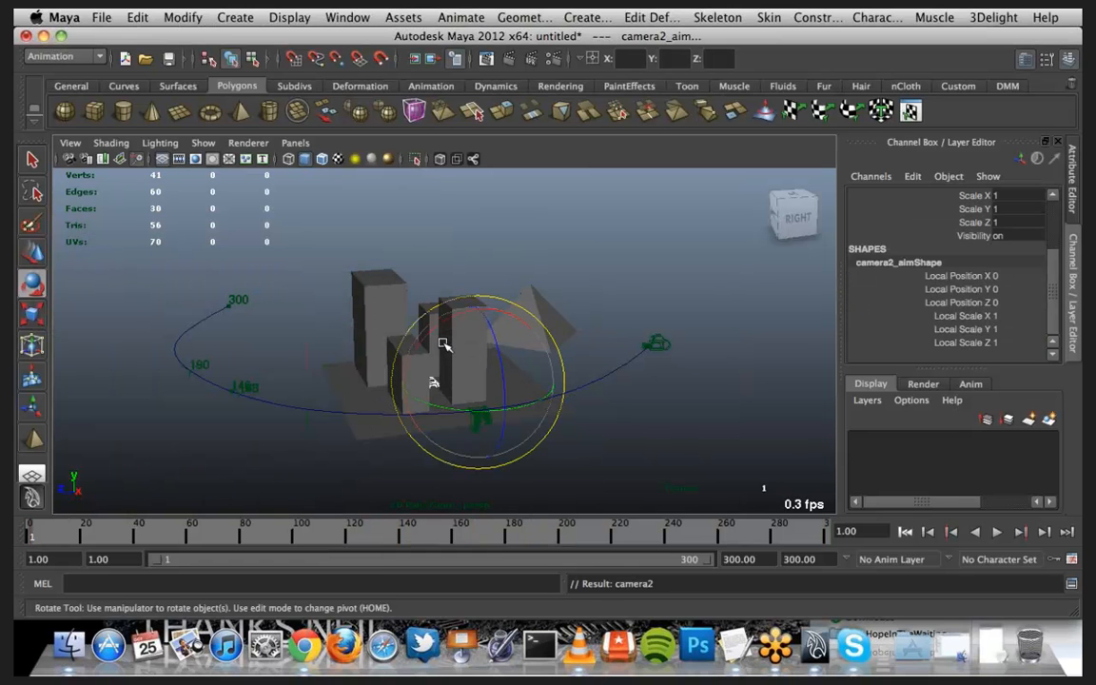
pyautogui.press('w')
pyautogui.moveTo(480, 331); pyautogui.dragTo(486, 195)
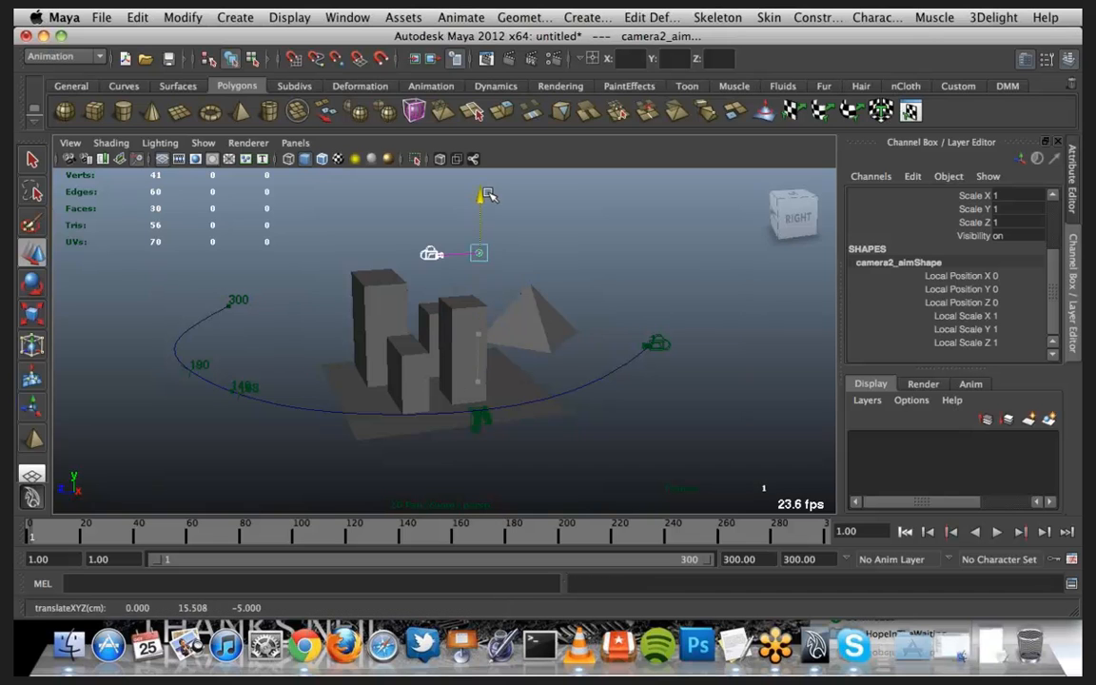
# Step: Try to reposition the new camera's aim point and undo the changes
pyautogui.keyDown('alt'); pyautogui.moveTo(496, 295); pyautogui.dragTo(387, 286); pyautogui.keyUp('alt')
pyautogui.keyDown('alt'); pyautogui.moveTo(376, 330); pyautogui.dragTo(285, 356); pyautogui.keyUp('alt')
pyautogui.moveTo(223, 289); pyautogui.dragTo(421, 352)
pyautogui.press('super+z')
pyautogui.press('super+z')
pyautogui.scroll(-3, 428, 352)
# Step: Create a wide polygon cube across the city buildings and move it up and away from them to Translate Y 26.502
pyautogui.keyDown('alt'); pyautogui.moveTo(461, 350); pyautogui.dragTo(536, 357, button='middle'); pyautogui.keyUp('alt')
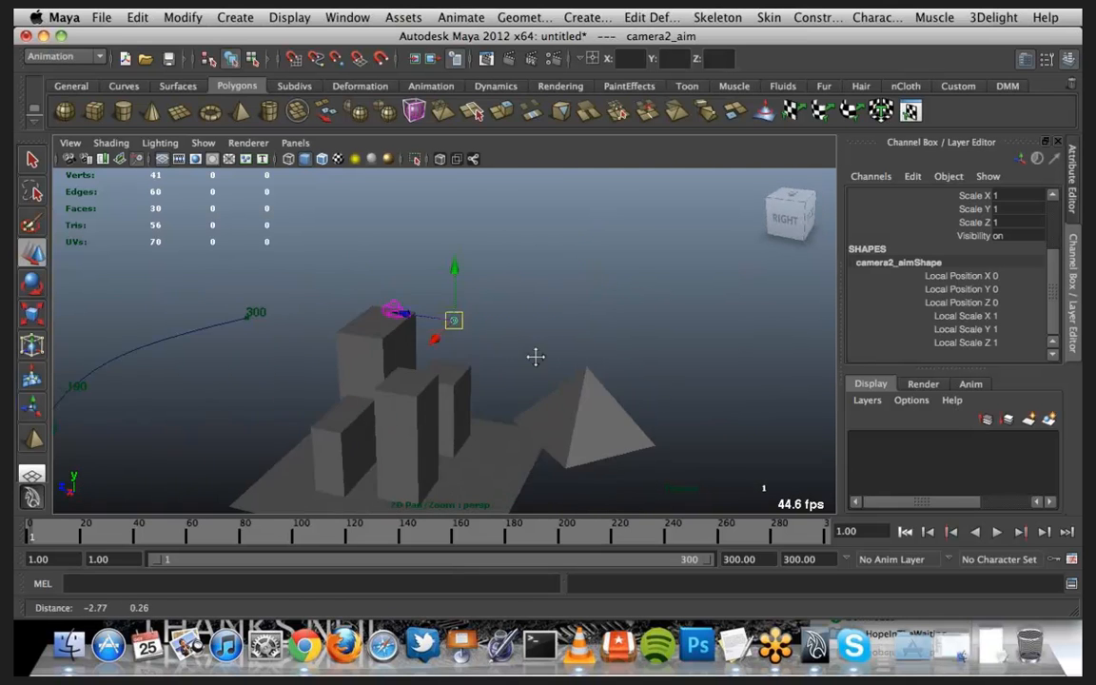
pyautogui.keyDown('alt'); pyautogui.moveTo(535, 357); pyautogui.dragTo(543, 360); pyautogui.keyUp('alt')
pyautogui.scroll(-5, 443, 347)
pyautogui.press('space')
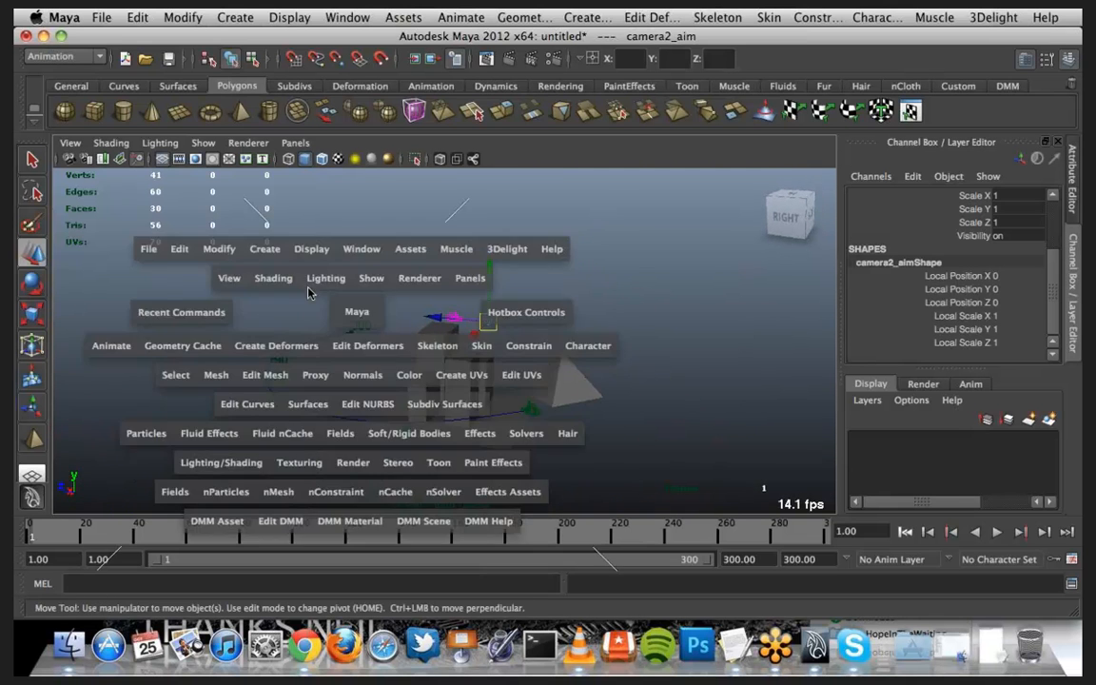
pyautogui.click(265, 248)
pyautogui.moveTo(380, 293)
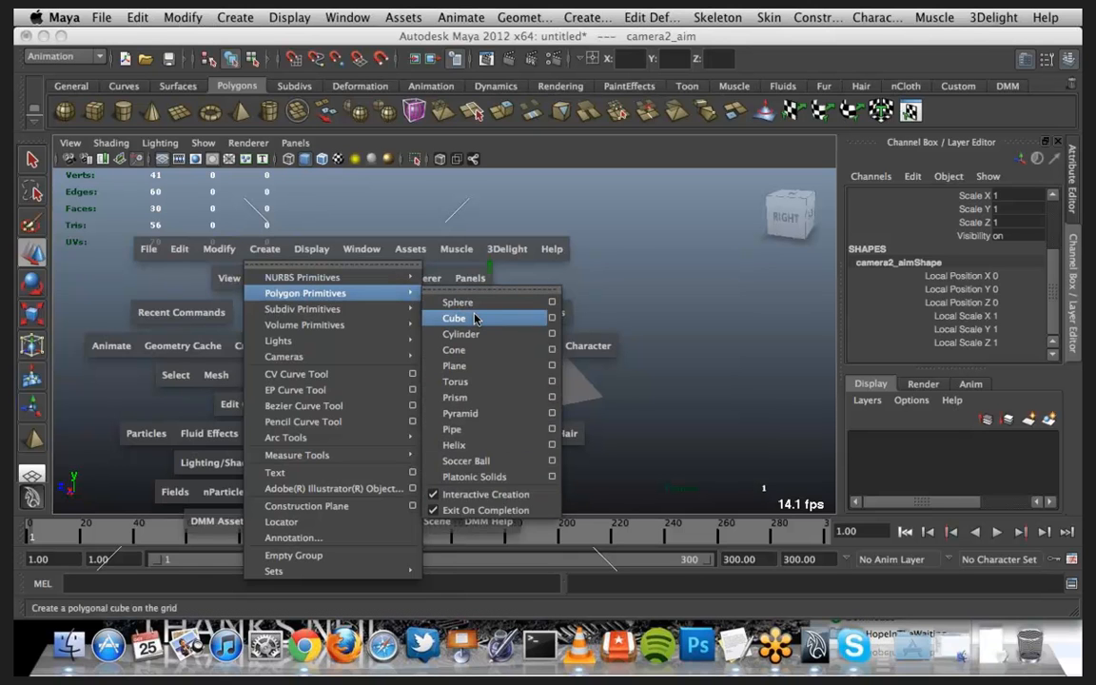
pyautogui.click(476, 320)
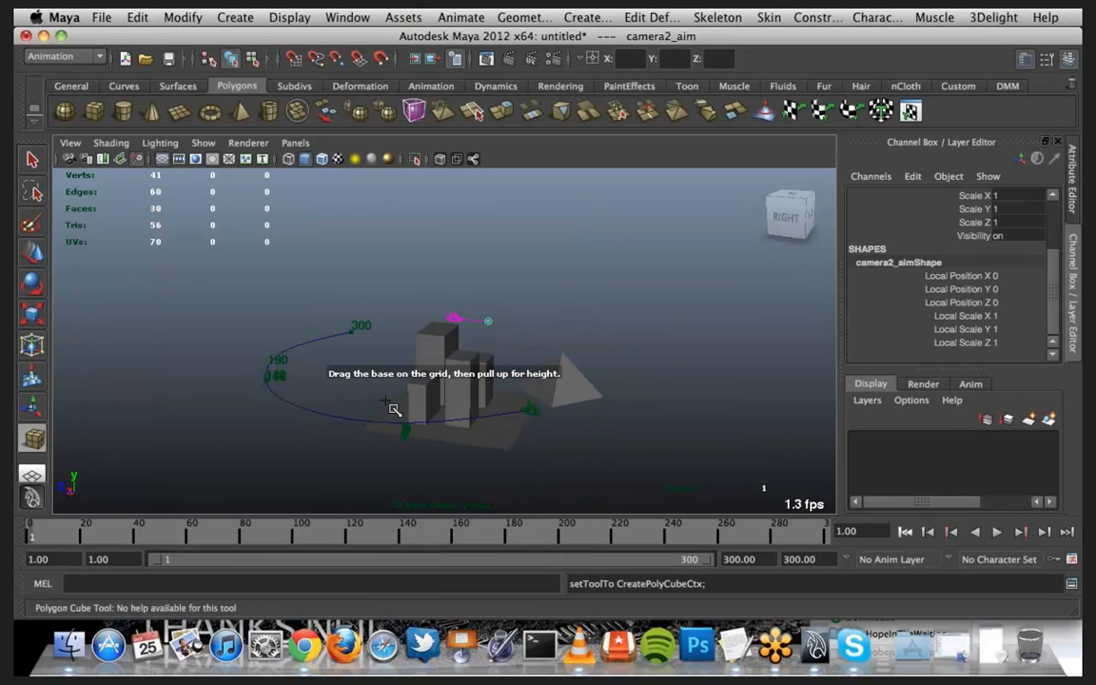
pyautogui.moveTo(400, 400); pyautogui.dragTo(509, 374)
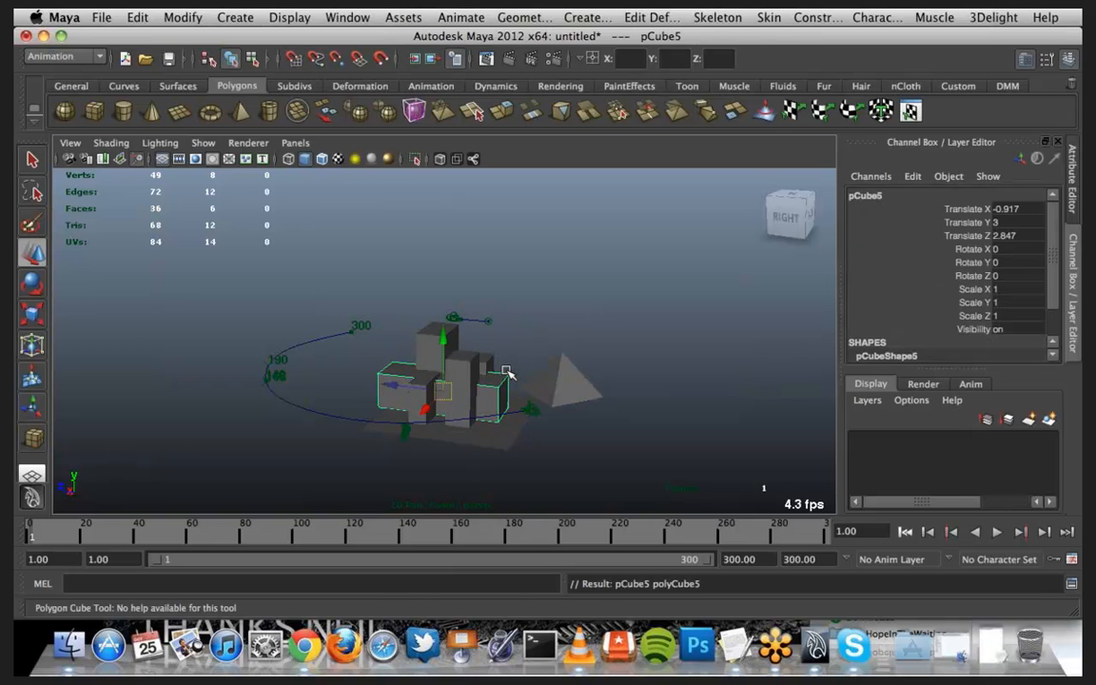
pyautogui.press('w')
pyautogui.moveTo(444, 349); pyautogui.dragTo(11, 238)
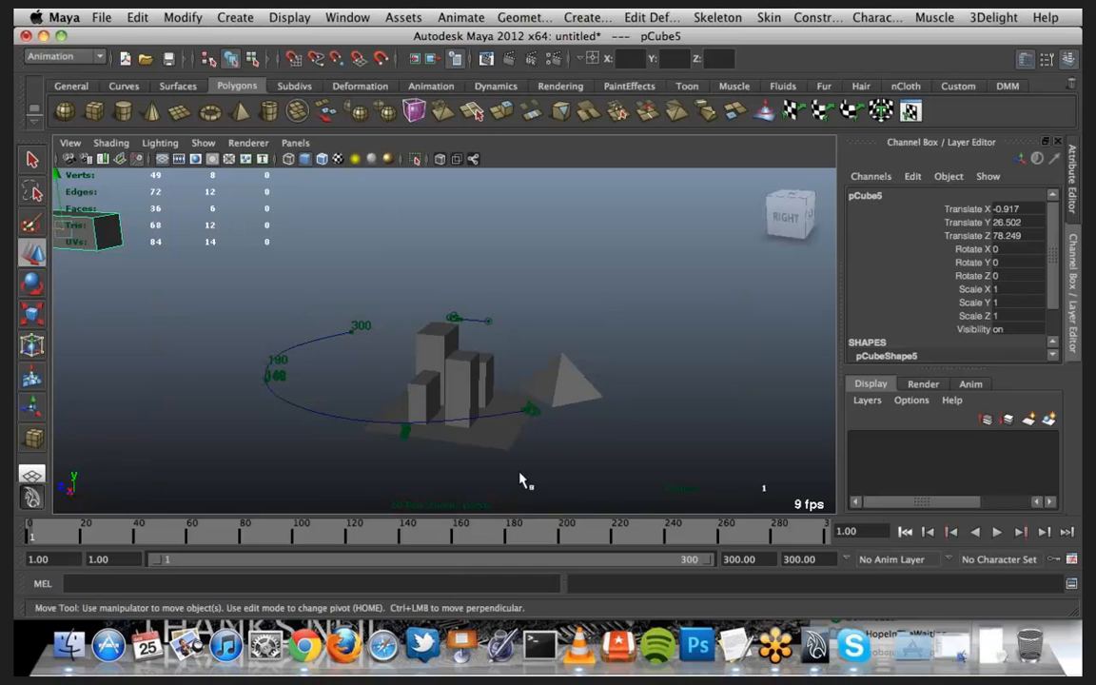
# Step: Try keying all the cube's channels at frame 1 and moving it farther along Z, and undo both changes
pyautogui.press('s')
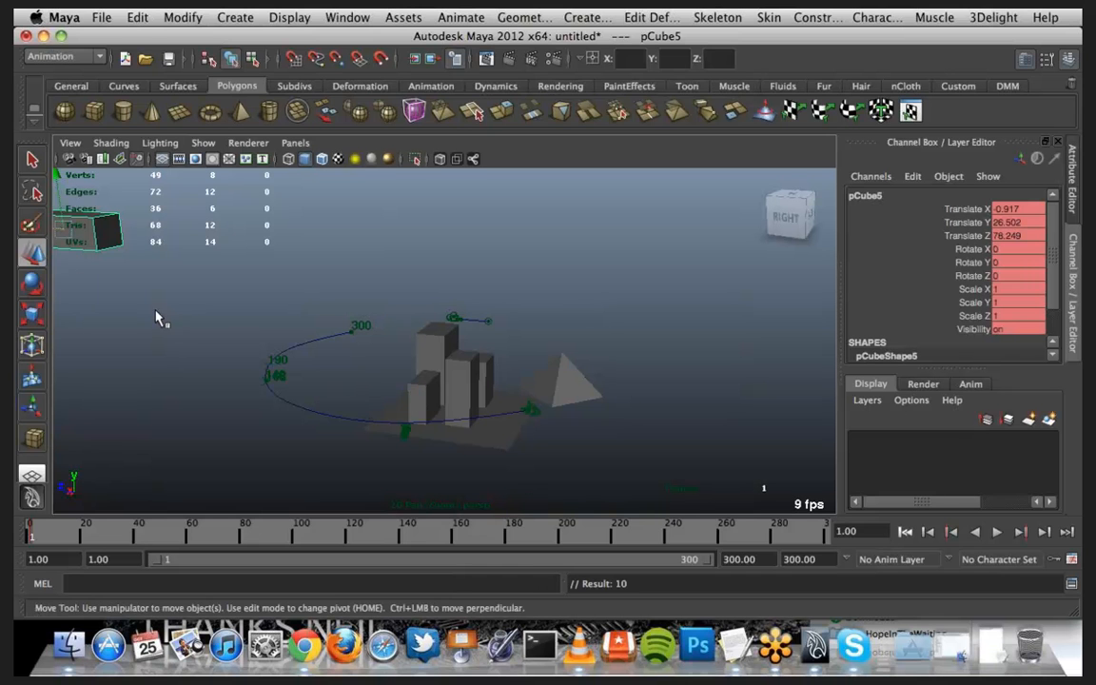
pyautogui.scroll(-4, 186, 335)
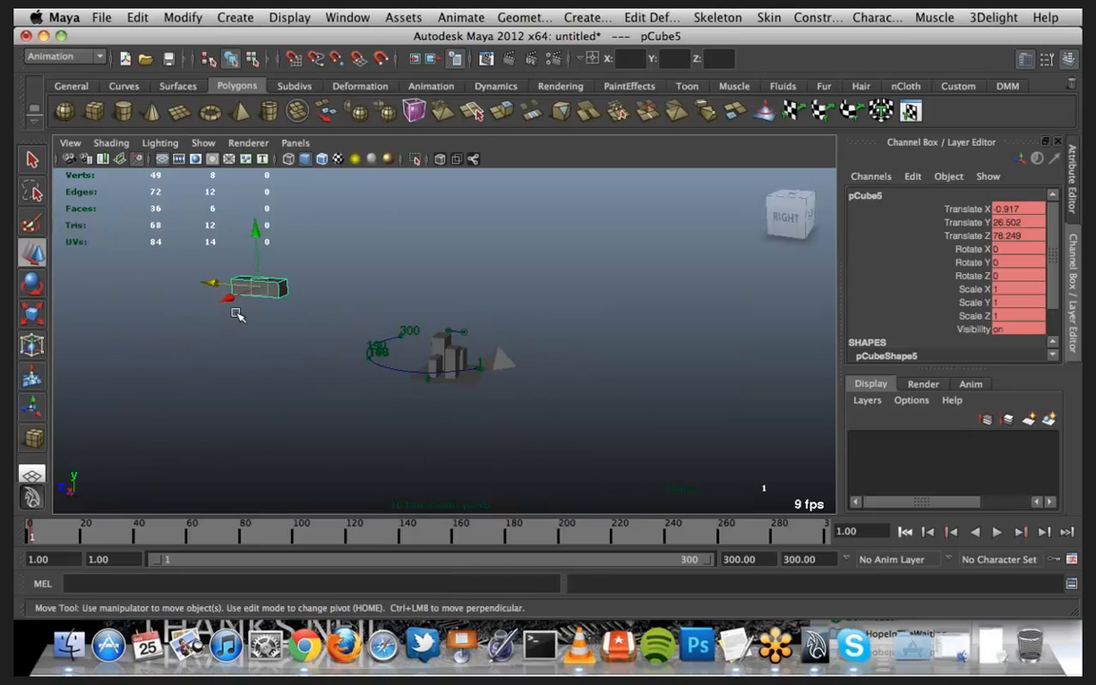
pyautogui.moveTo(211, 283); pyautogui.dragTo(154, 305)
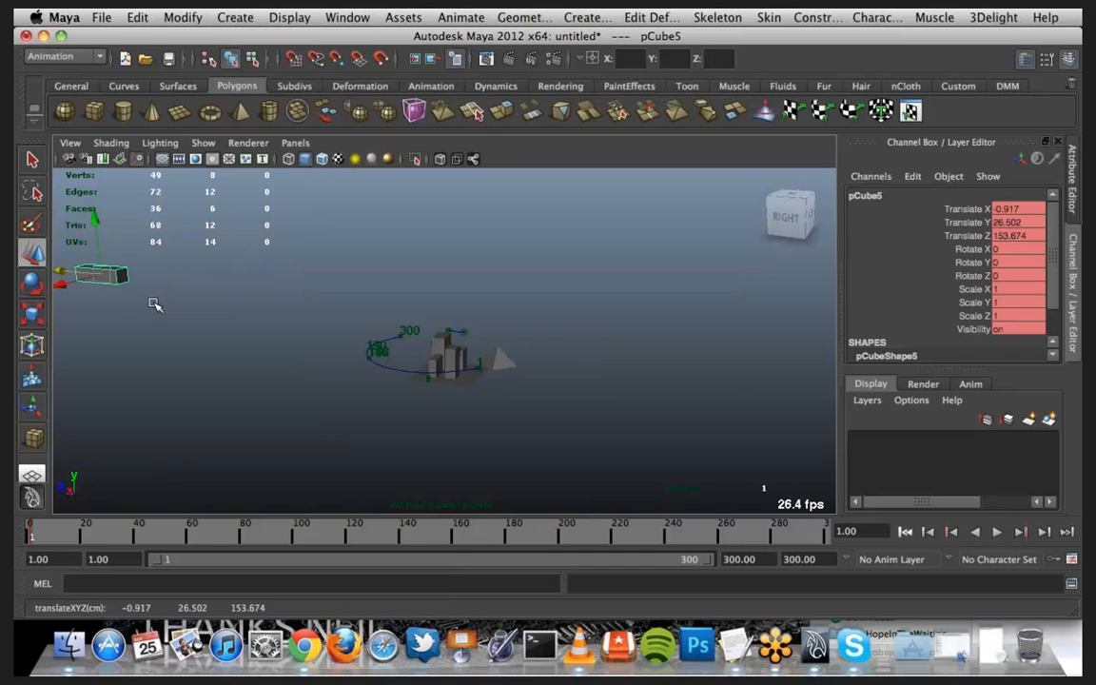
pyautogui.press('z')
pyautogui.press('z')
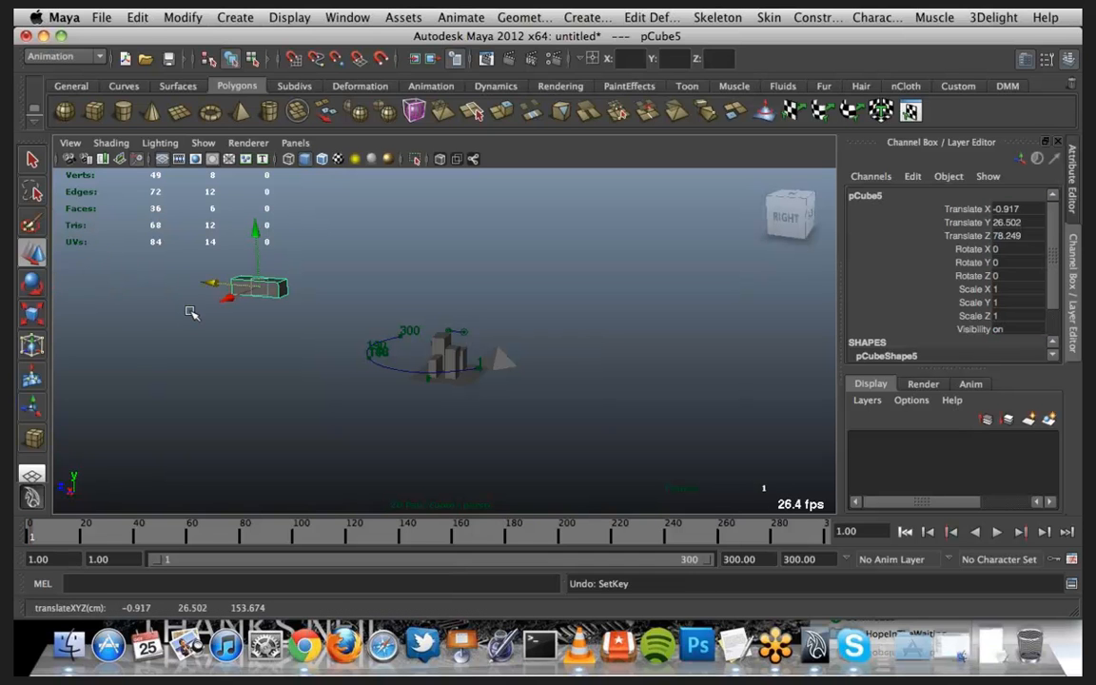
# Step: Move the cube farther from the city to Translate Z 163.492 and key its three Translate channels at frame 1
pyautogui.moveTo(216, 282); pyautogui.dragTo(76, 276)
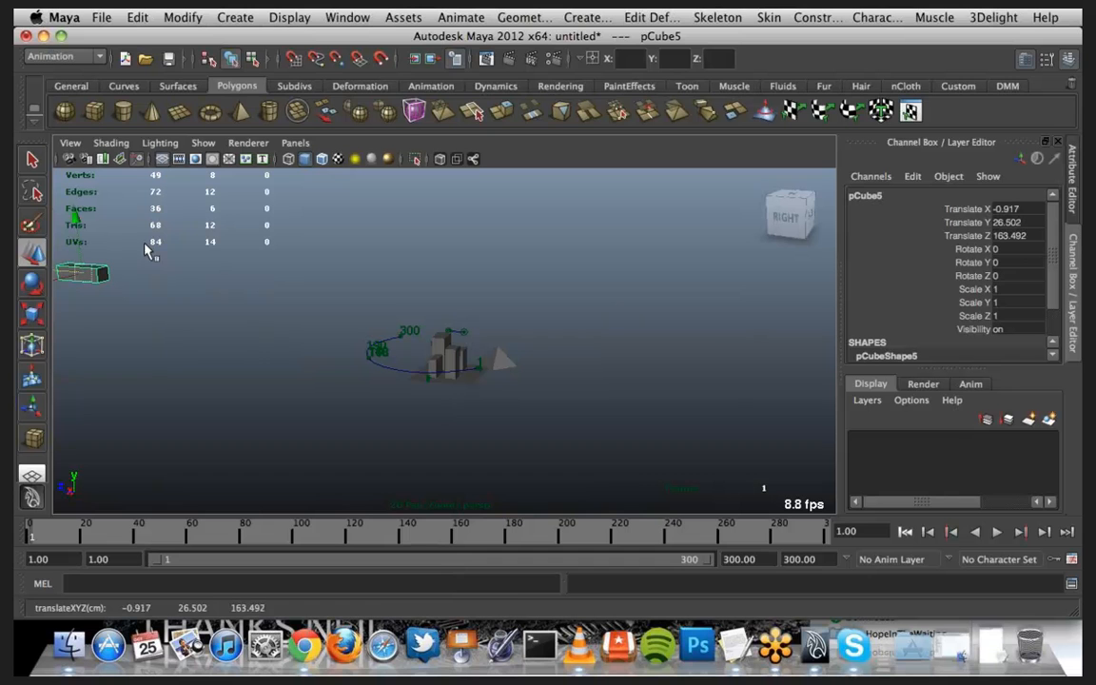
pyautogui.moveTo(923, 209); pyautogui.dragTo(925, 235)
pyautogui.rightClick(925, 235)
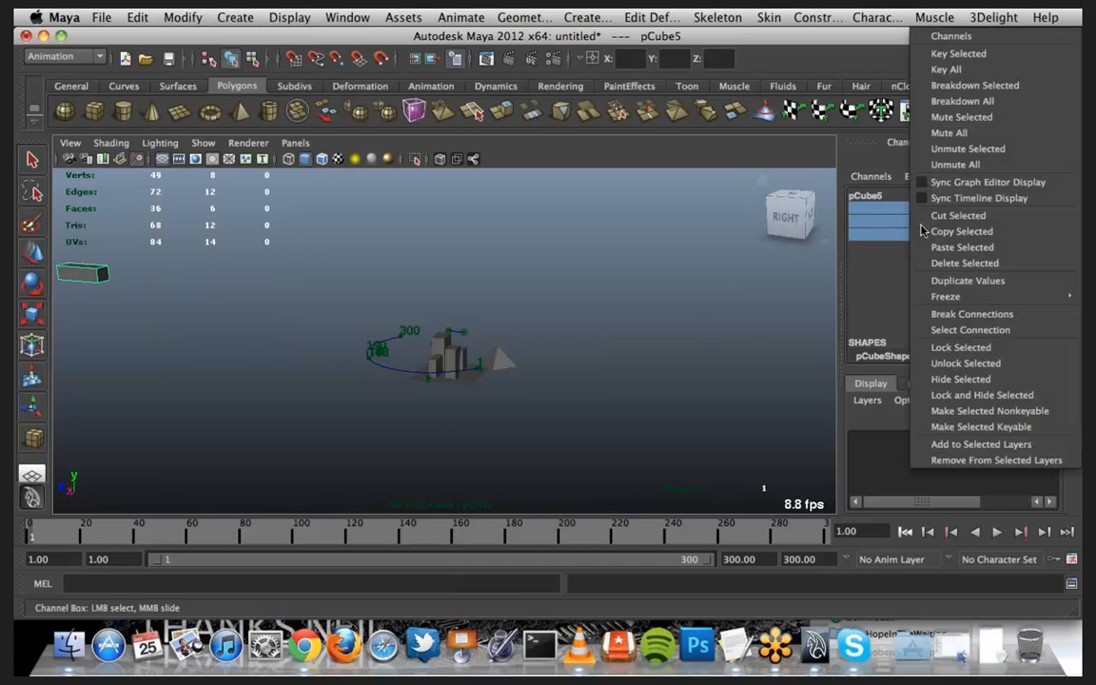
pyautogui.click(956, 53)
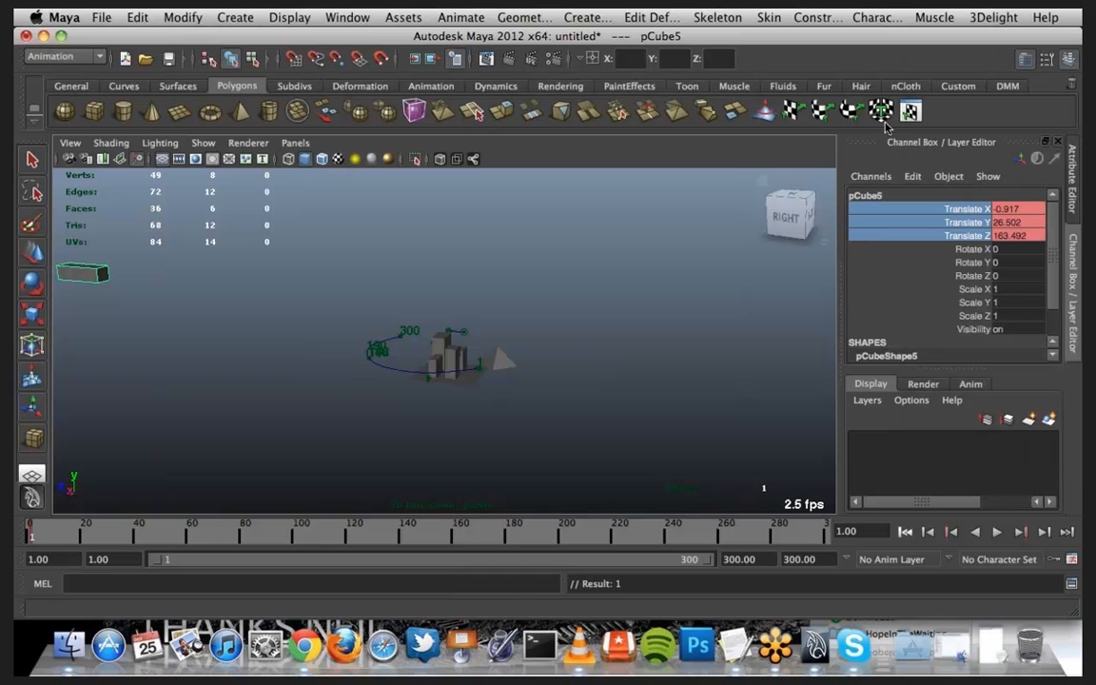
# Step: Try moving the cube past the city to Translate Z -120.345 while still at frame 1, and undo the move
pyautogui.click(85, 274)
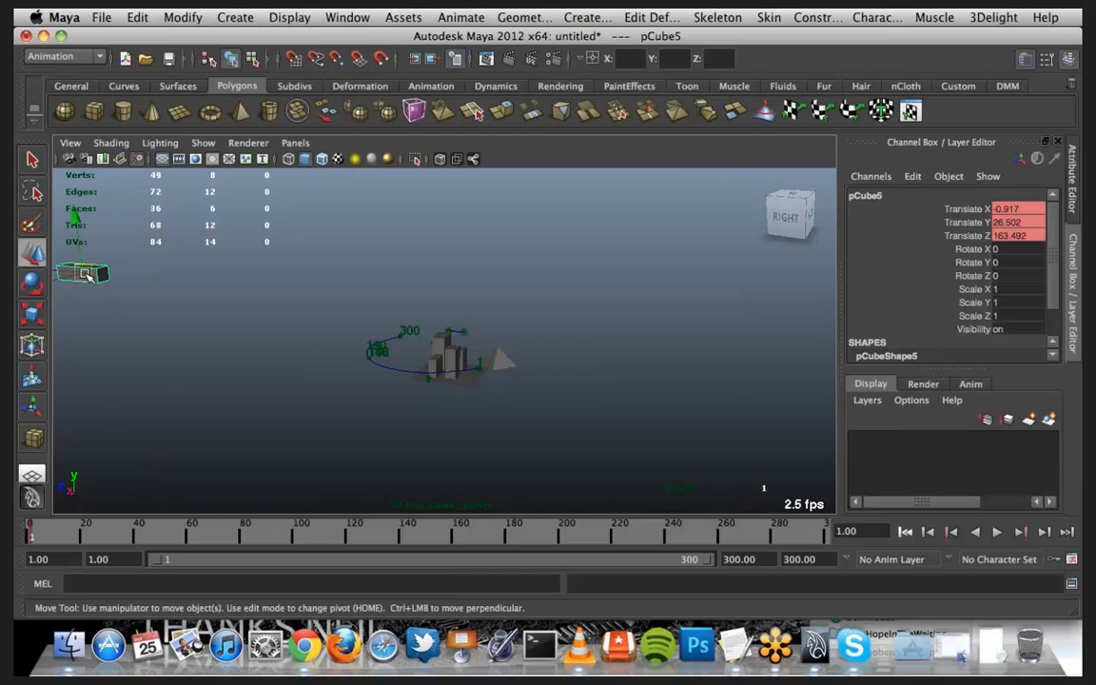
pyautogui.moveTo(62, 274); pyautogui.dragTo(774, 407)
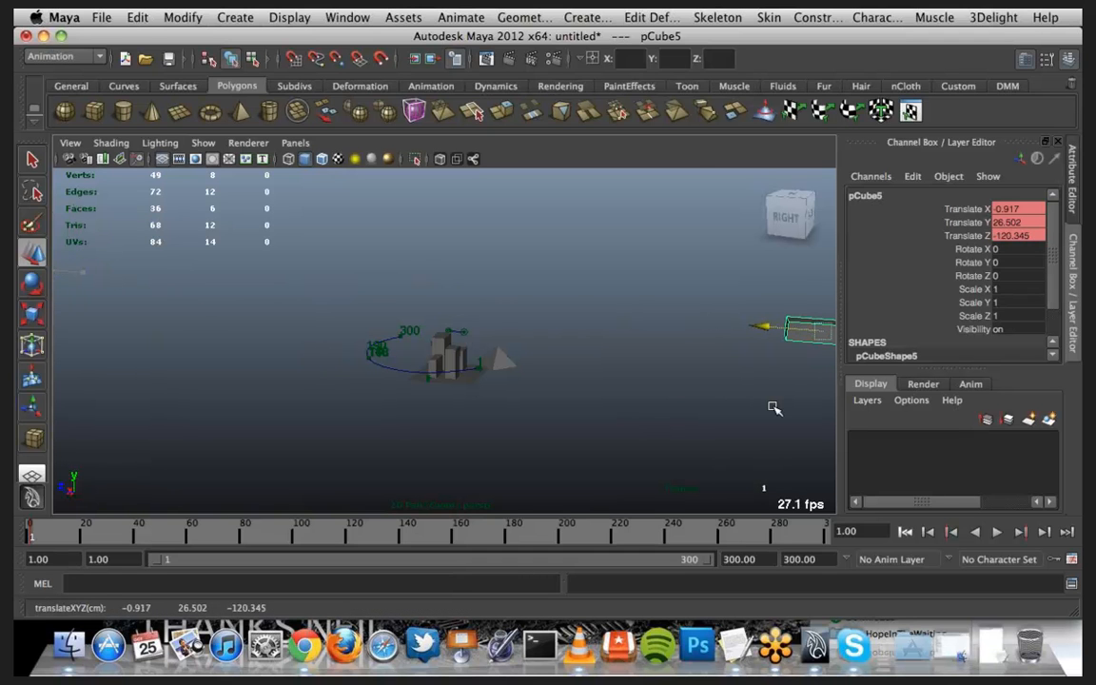
pyautogui.hotkey('ctrl', 'z')
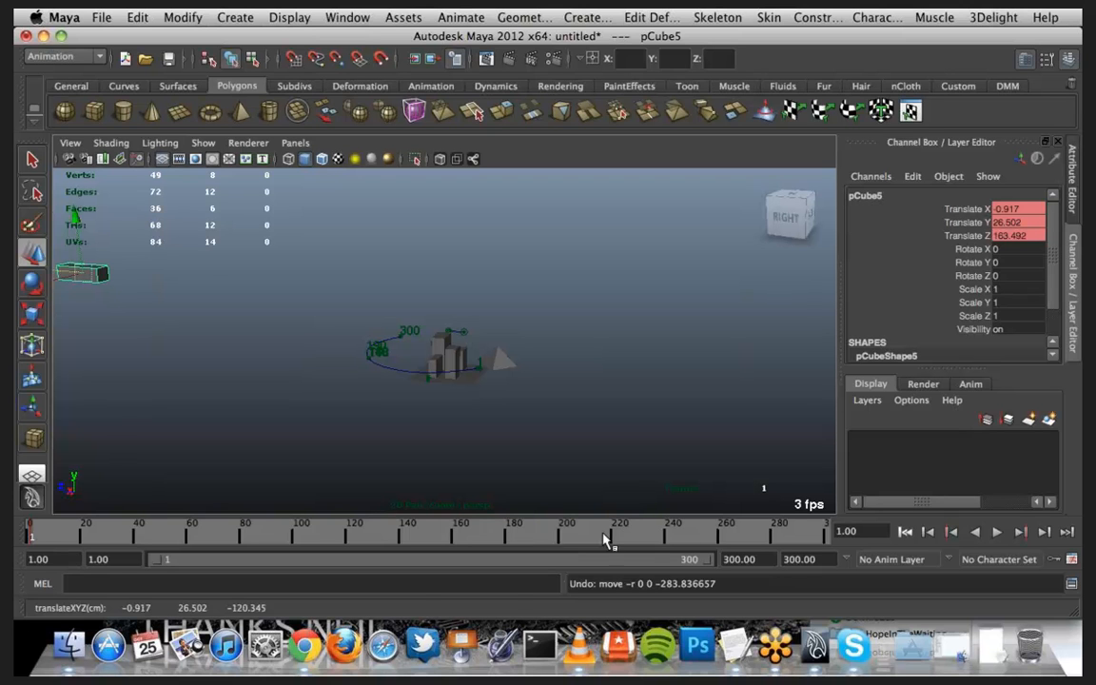
# Step: At frame 150, move the cube along Z past the opposite side of the city to Translate Z -93.252
pyautogui.click(562, 538)
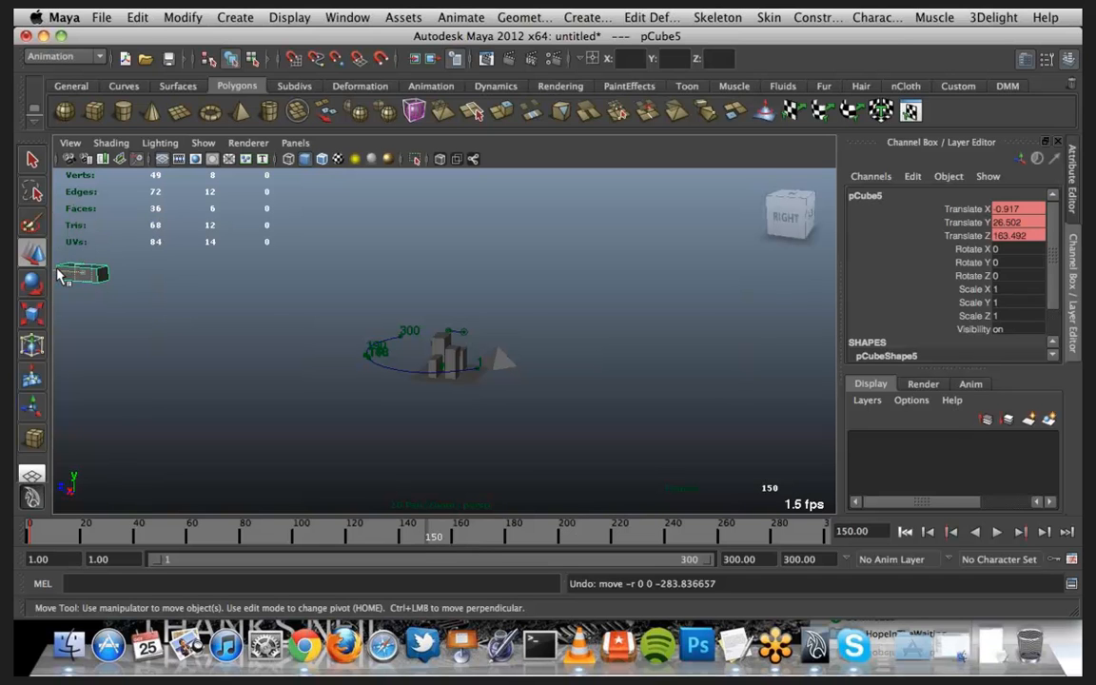
pyautogui.moveTo(59, 275); pyautogui.dragTo(709, 354)
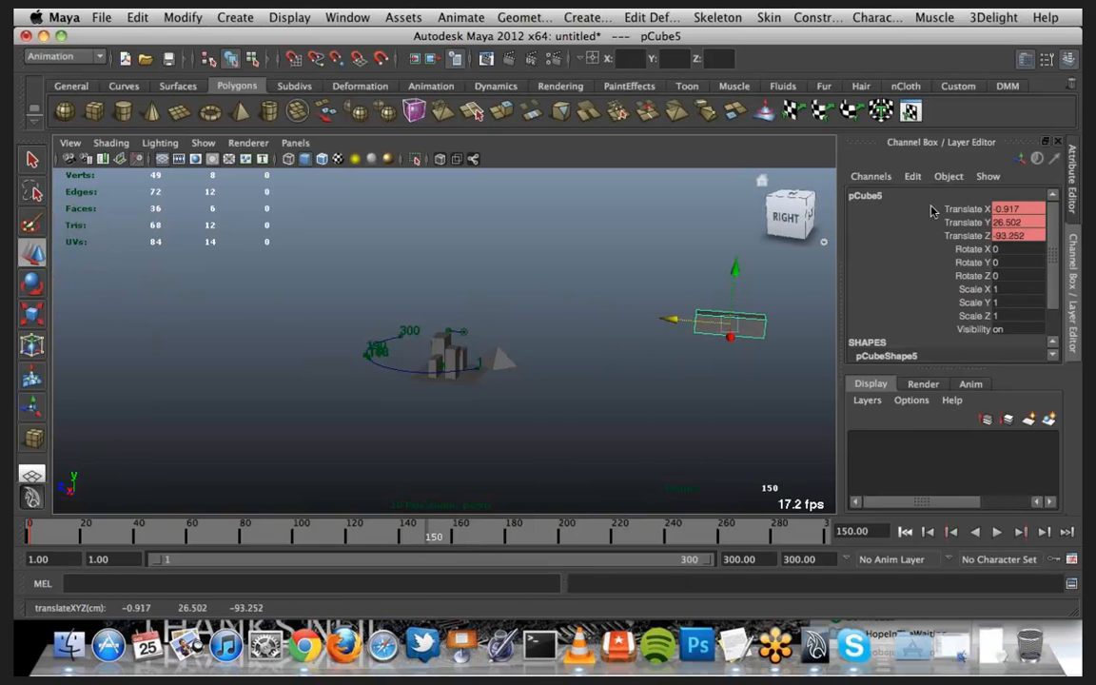
# Step: Set keys on pCube5's Translate X, Y and Z channels at frame 150
pyautogui.moveTo(933, 211); pyautogui.dragTo(942, 235)
pyautogui.rightClick(951, 229)
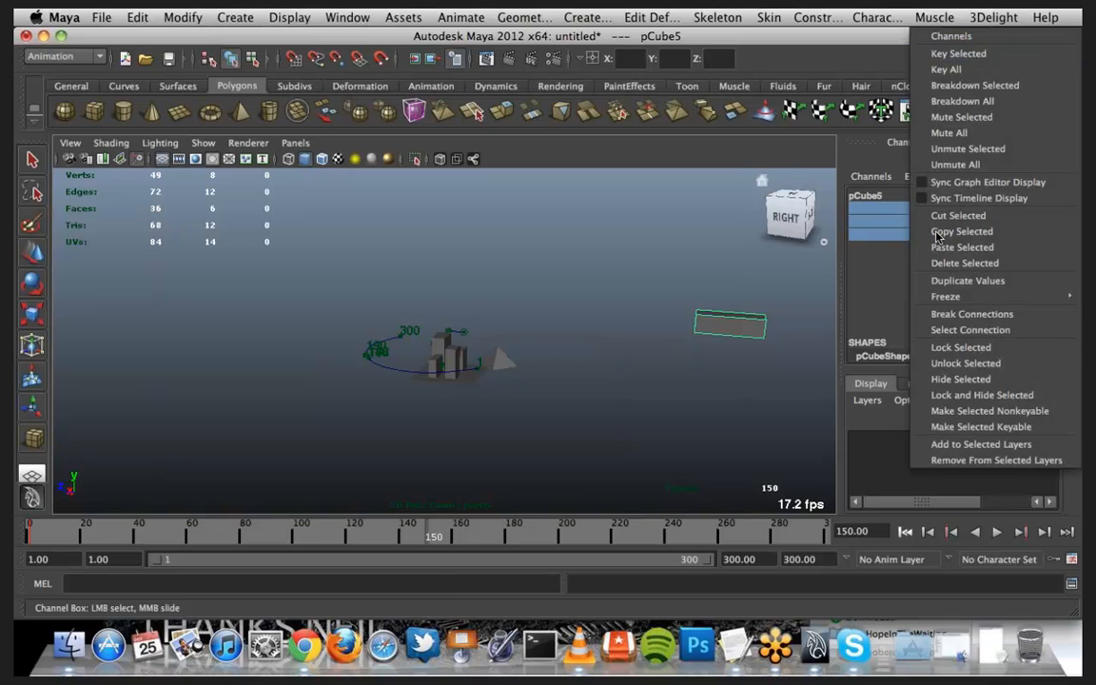
pyautogui.click(962, 56)
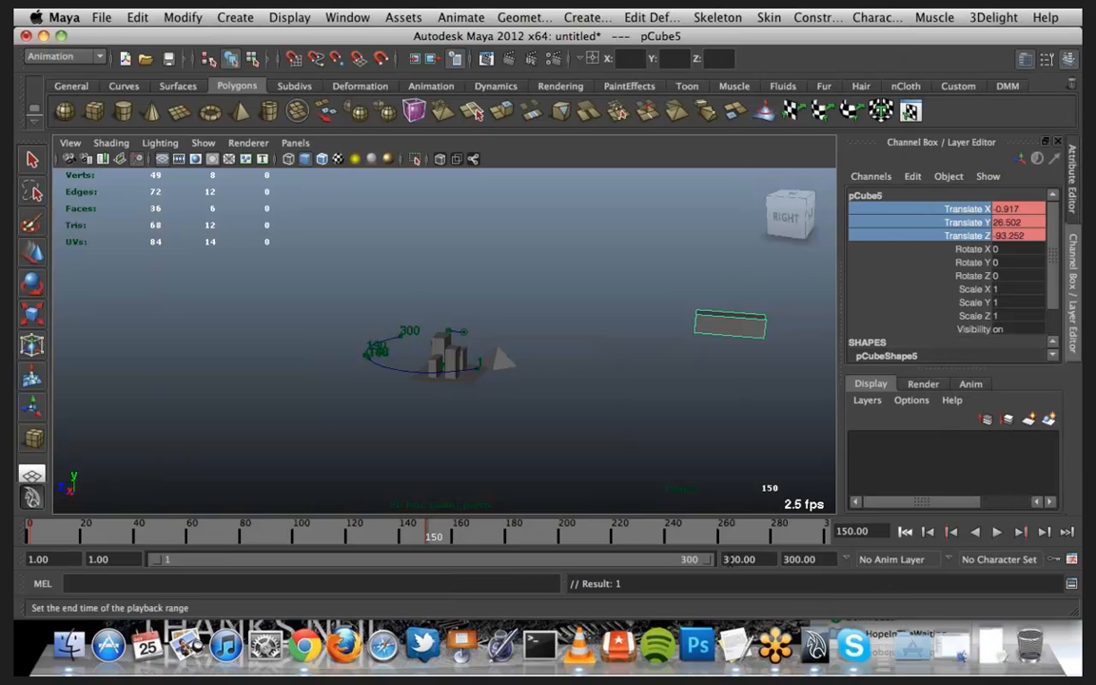
# Step: Play pCube5's animation from the first frame to check its motion, and return to the start
pyautogui.click(905, 532)
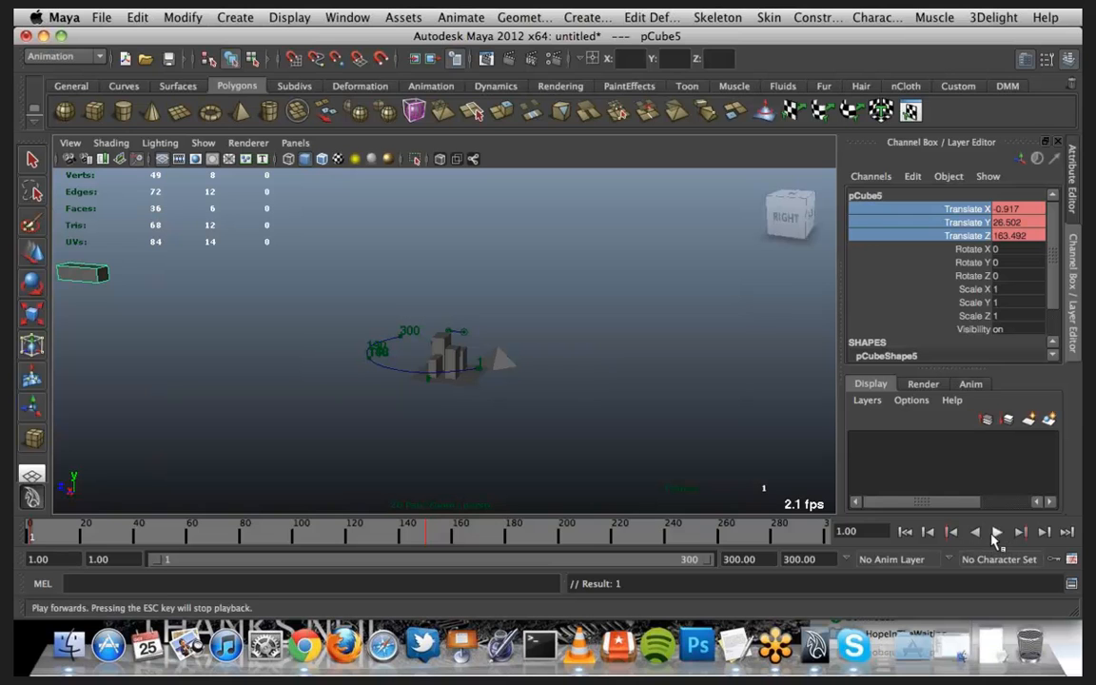
pyautogui.click(996, 533)
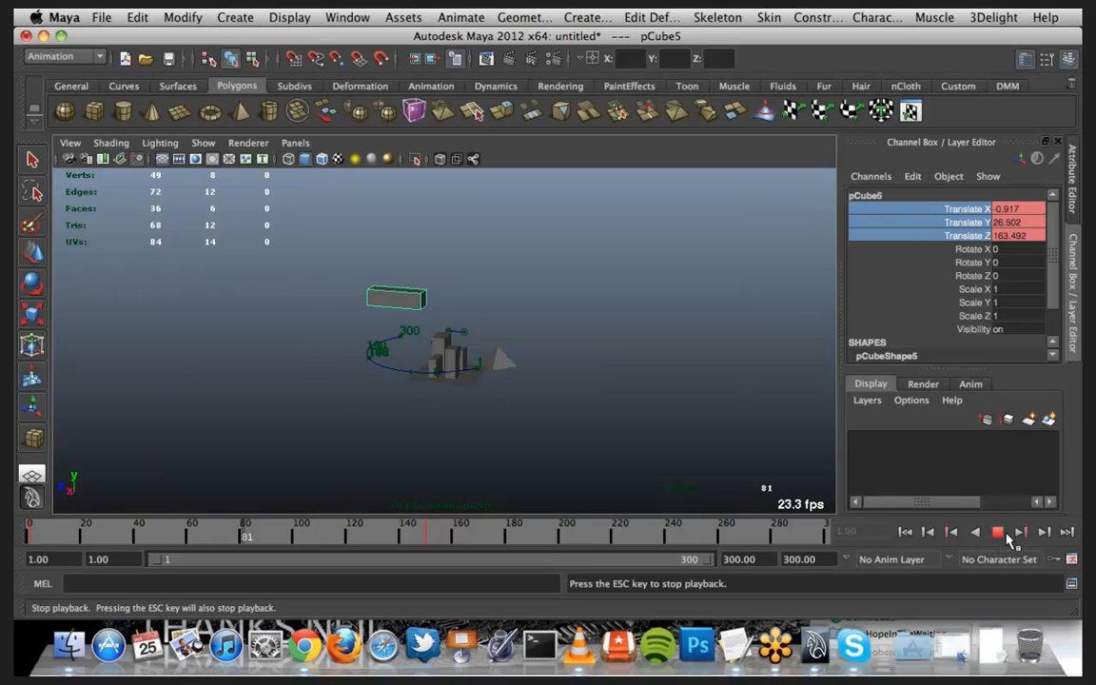
pyautogui.click(997, 533)
pyautogui.click(905, 532)
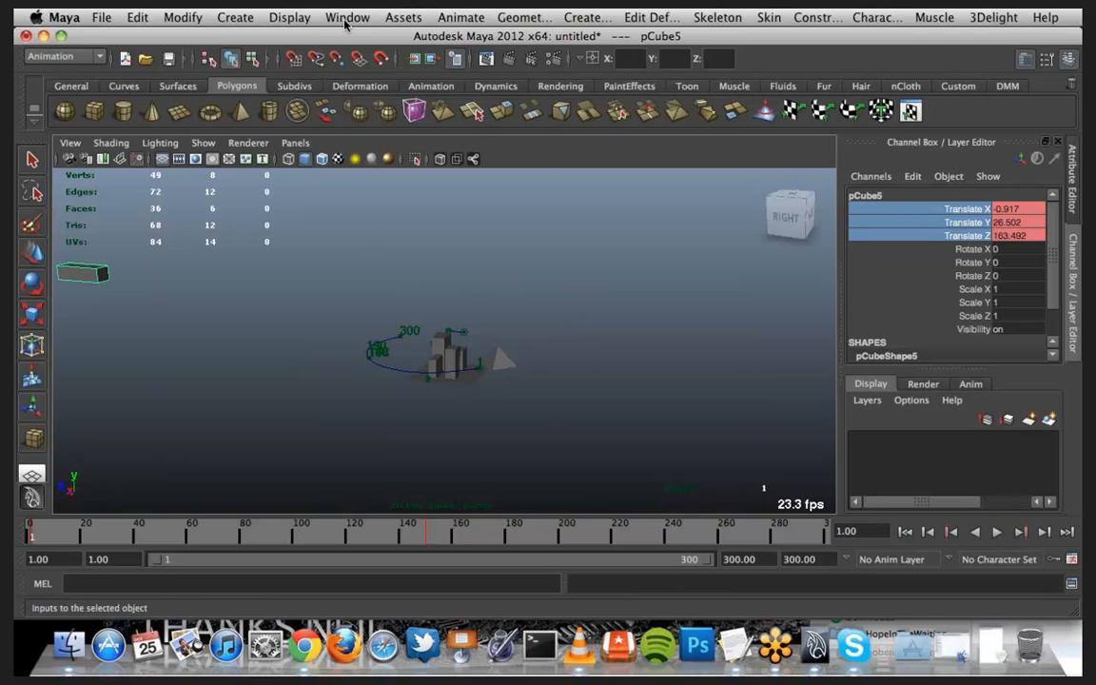
# Step: Open the Graph Editor for pCube5 and frame its translate curves
pyautogui.click(345, 21)
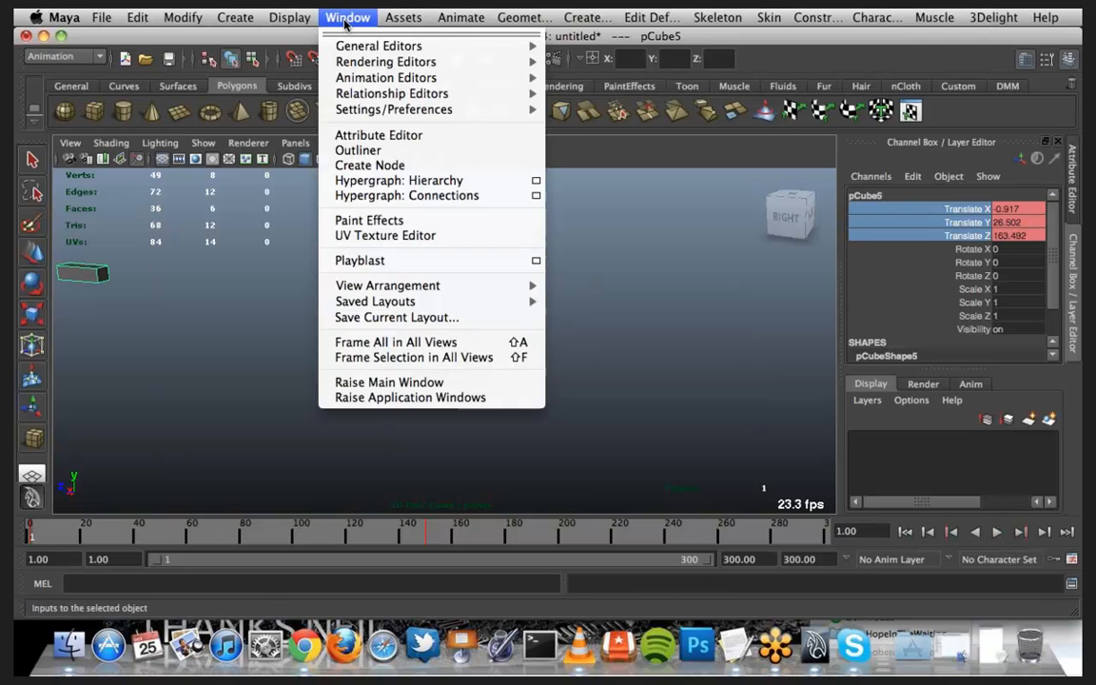
pyautogui.moveTo(388, 80)
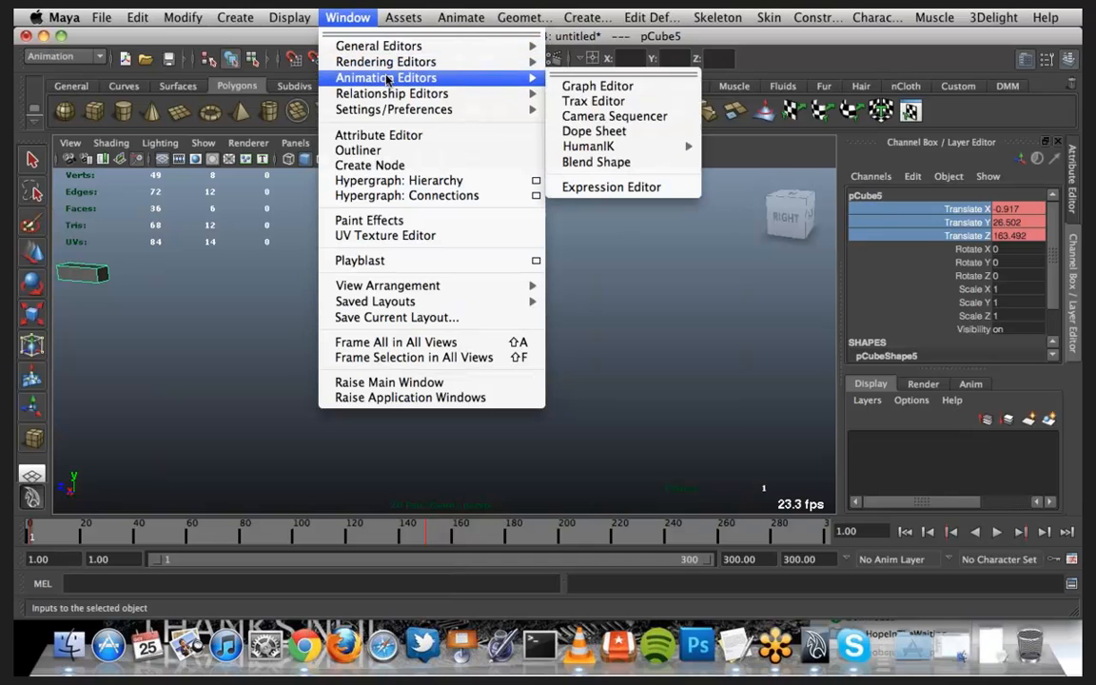
pyautogui.click(576, 89)
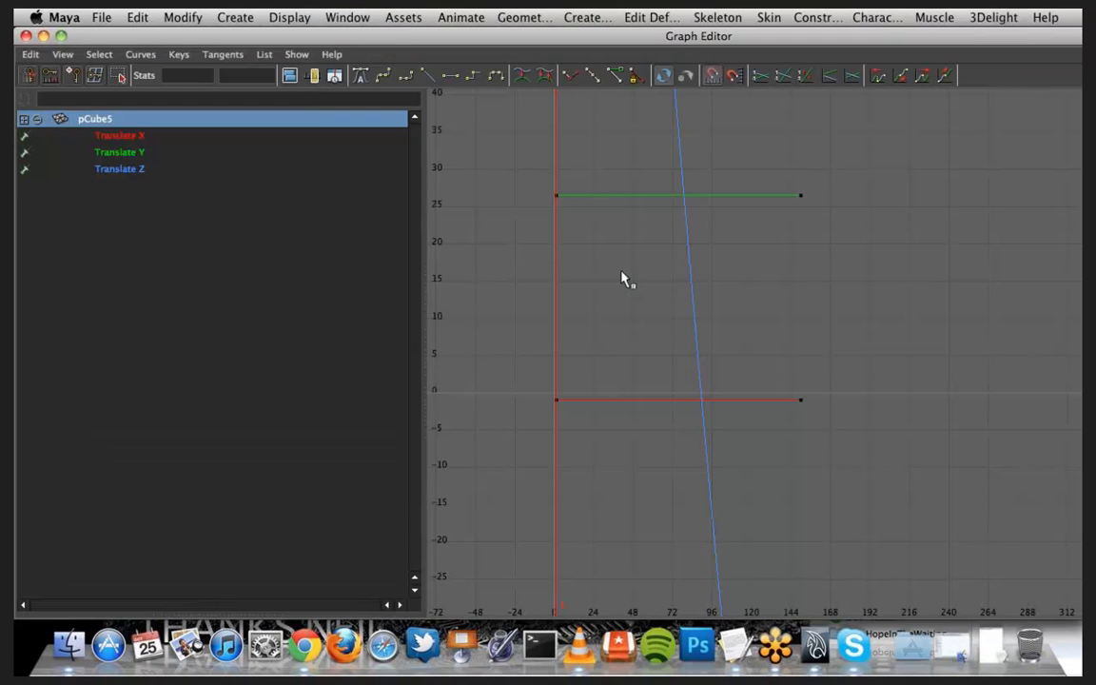
pyautogui.press('f')
pyautogui.scroll(-5, 658, 292)
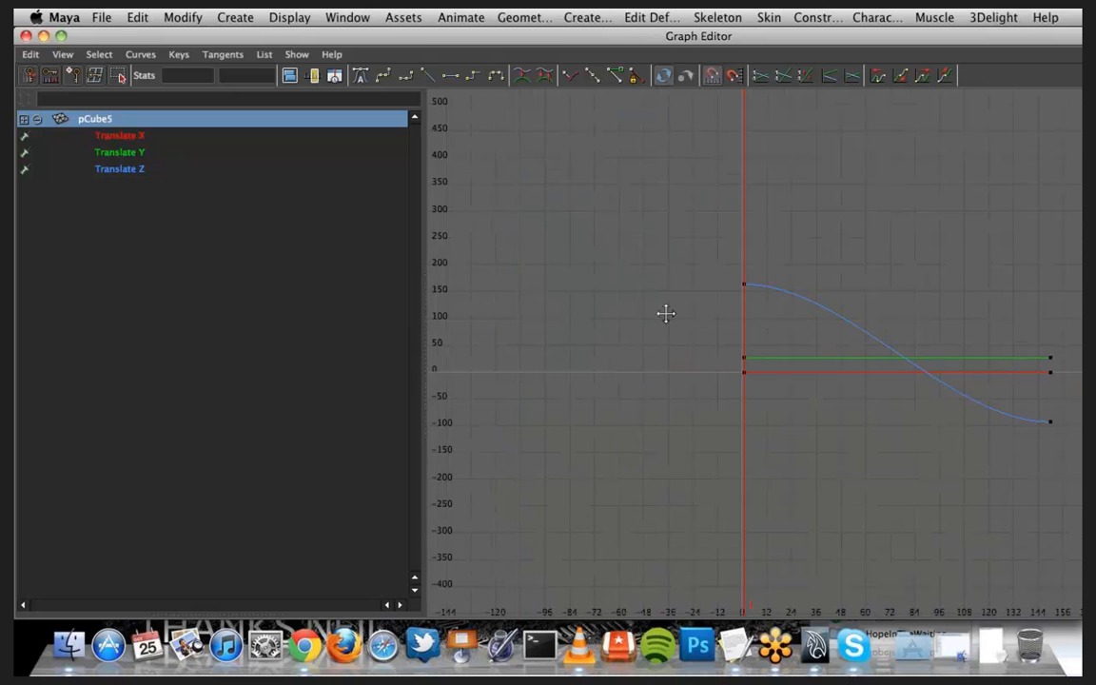
pyautogui.keyDown('alt'); pyautogui.moveTo(666, 313); pyautogui.dragTo(489, 287, button='middle'); pyautogui.keyUp('alt')
# Step: Make the tangents of the first and last Translate Z keys linear, and minimize the Graph Editor
pyautogui.moveTo(469, 235); pyautogui.dragTo(539, 305)
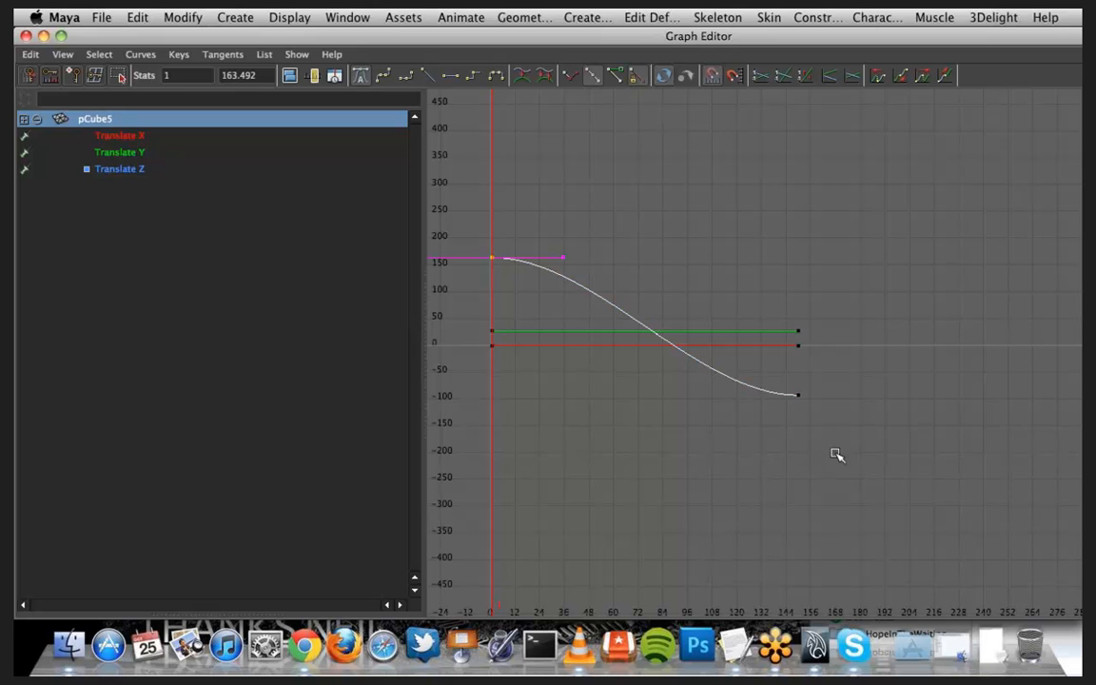
pyautogui.moveTo(826, 415); pyautogui.dragTo(826, 415)
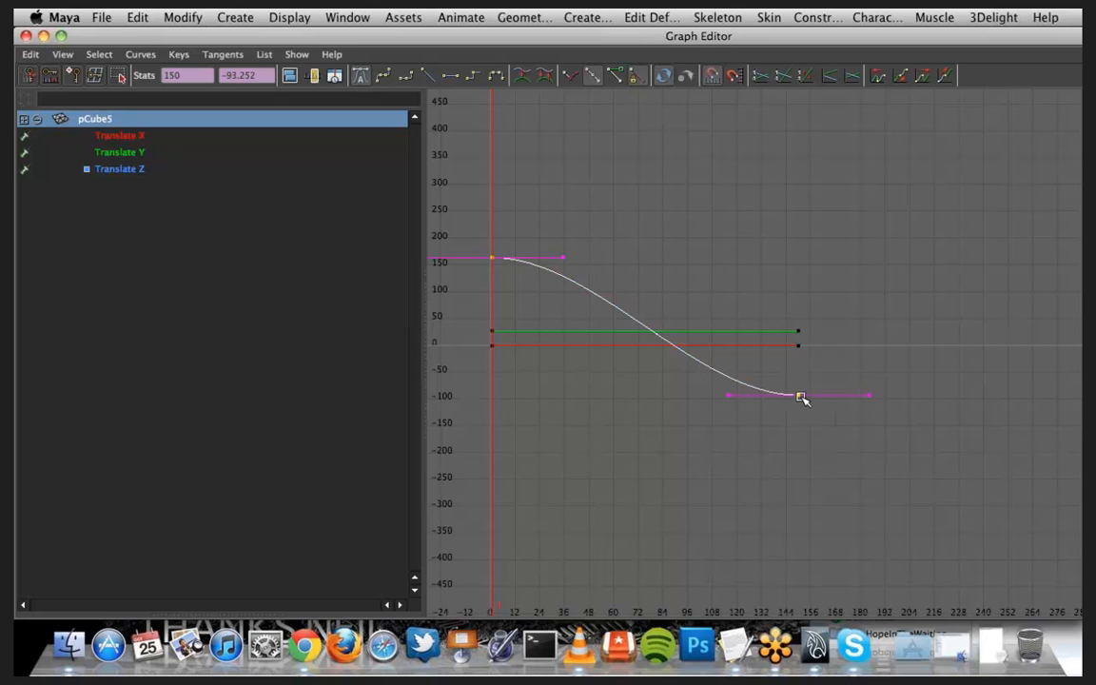
pyautogui.rightClick(802, 397)
pyautogui.click(838, 258)
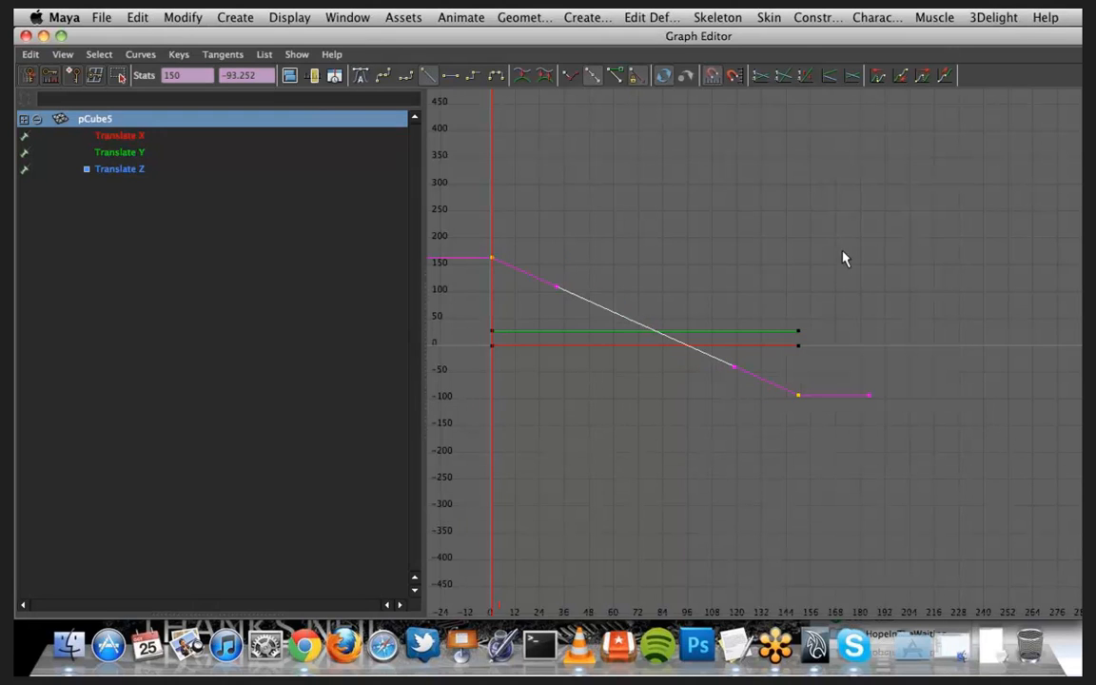
pyautogui.click(43, 36)
# Step: Play back pCube5's linear motion and return to the first frame
pyautogui.click(999, 533)
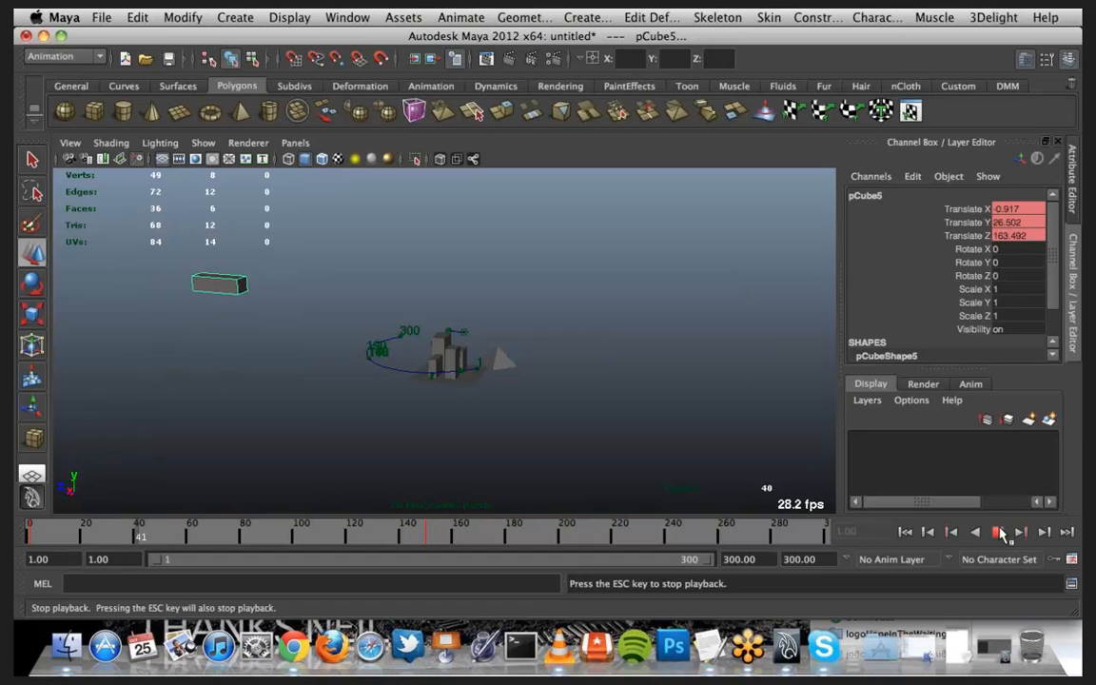
pyautogui.click(999, 533)
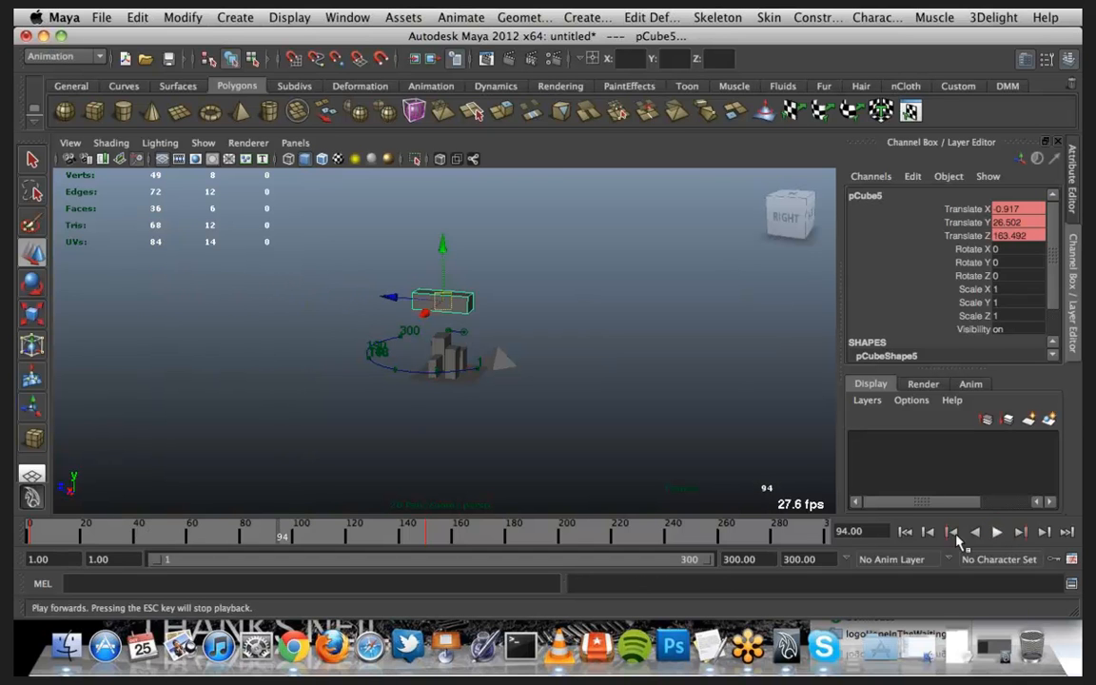
pyautogui.click(905, 532)
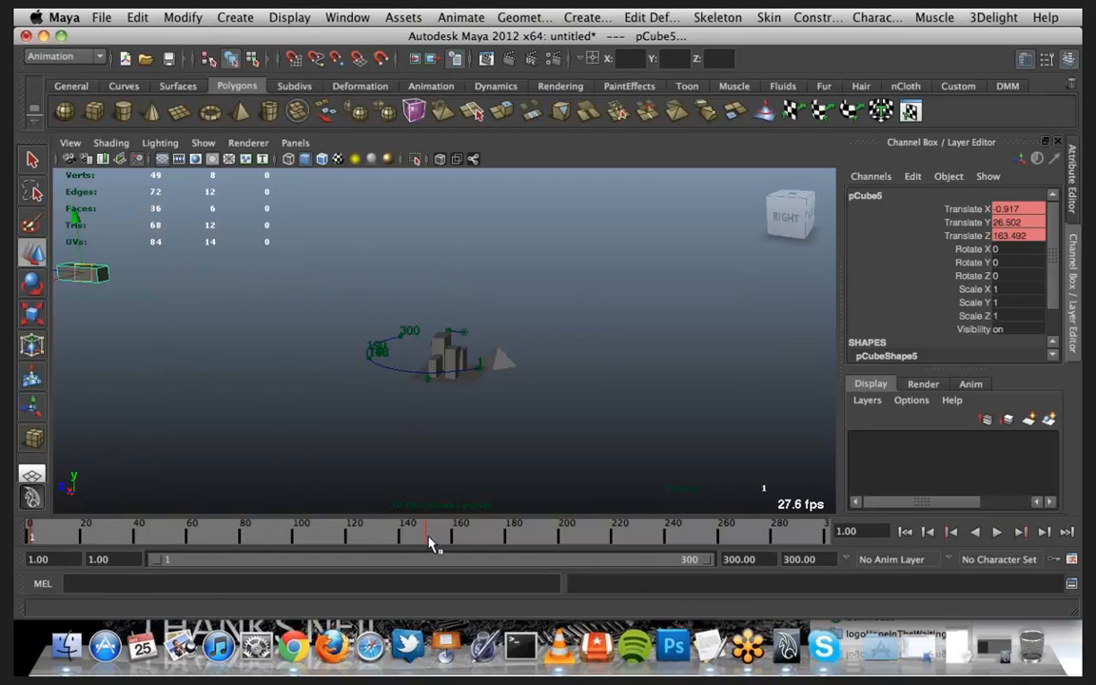
# Step: Speed up pCube5's move by shifting its frame 150 key to about frame 60, checking the timing with playback
pyautogui.moveTo(430, 538); pyautogui.dragTo(263, 537)
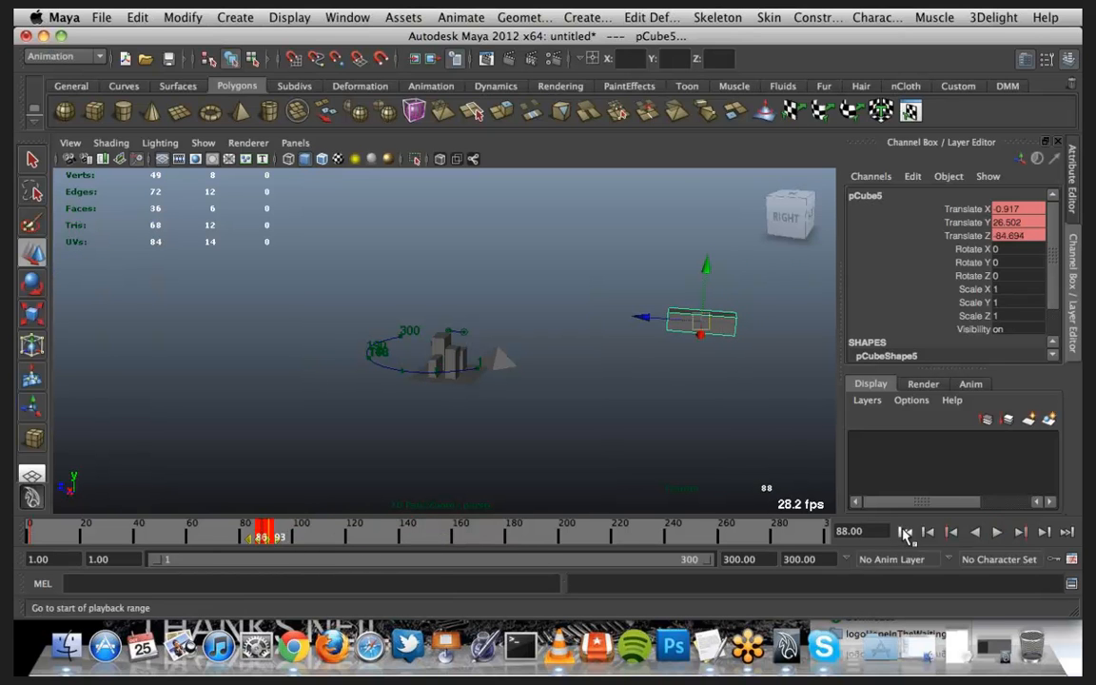
pyautogui.click(999, 532)
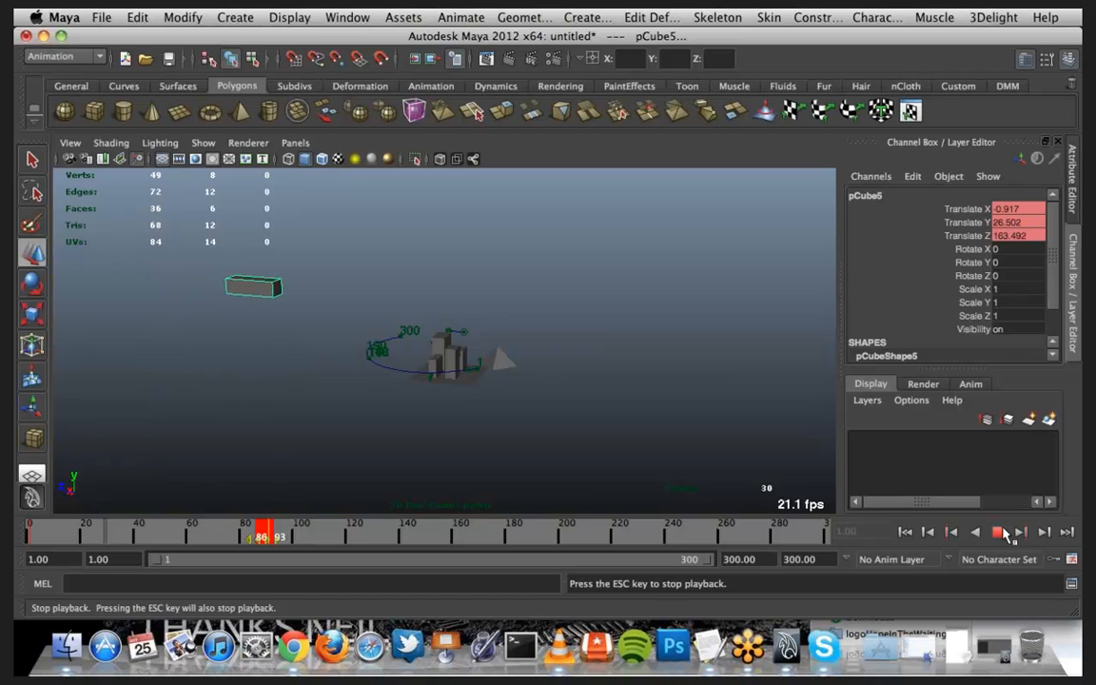
pyautogui.click(1002, 532)
pyautogui.moveTo(294, 535); pyautogui.dragTo(190, 541)
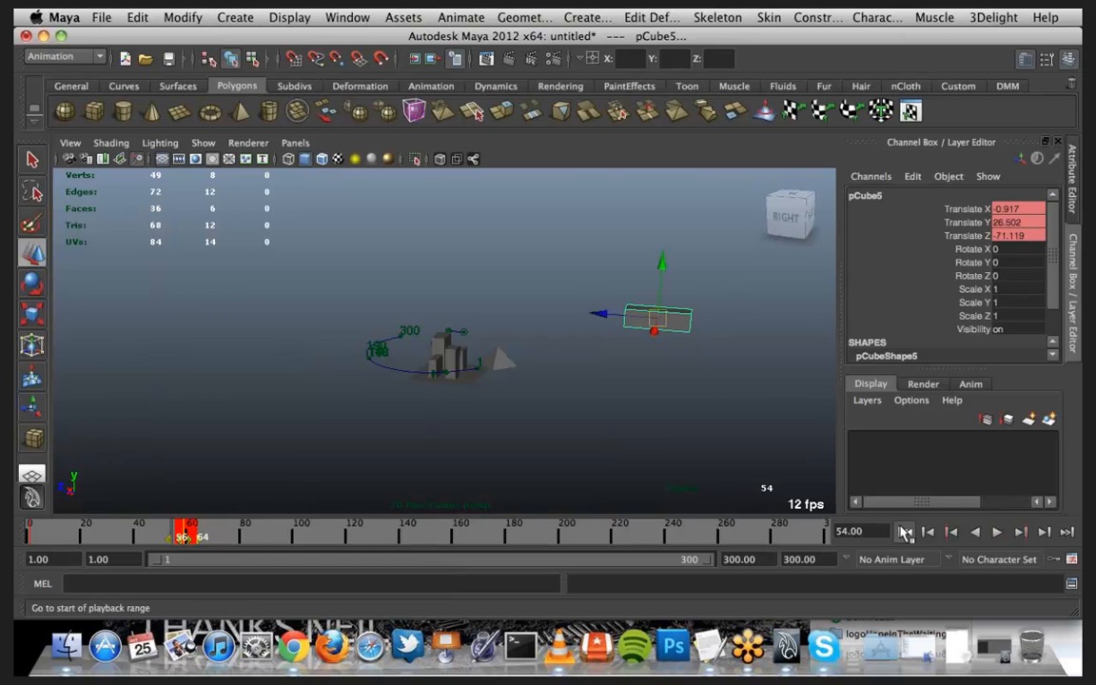
pyautogui.click(905, 532)
pyautogui.click(996, 533)
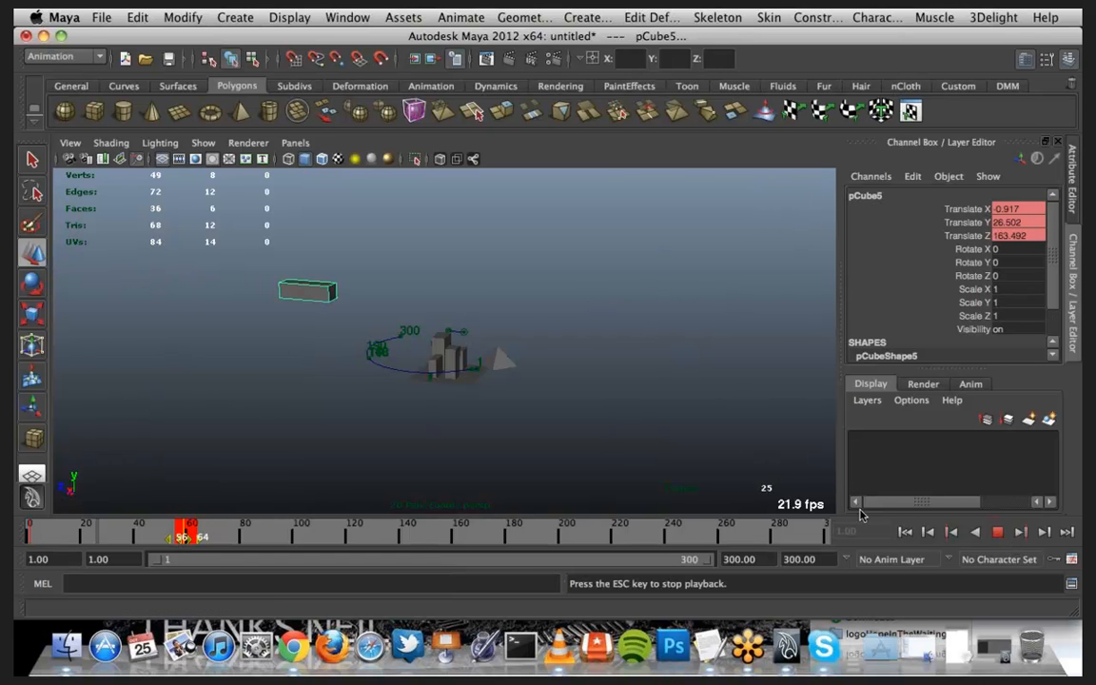
pyautogui.click(997, 532)
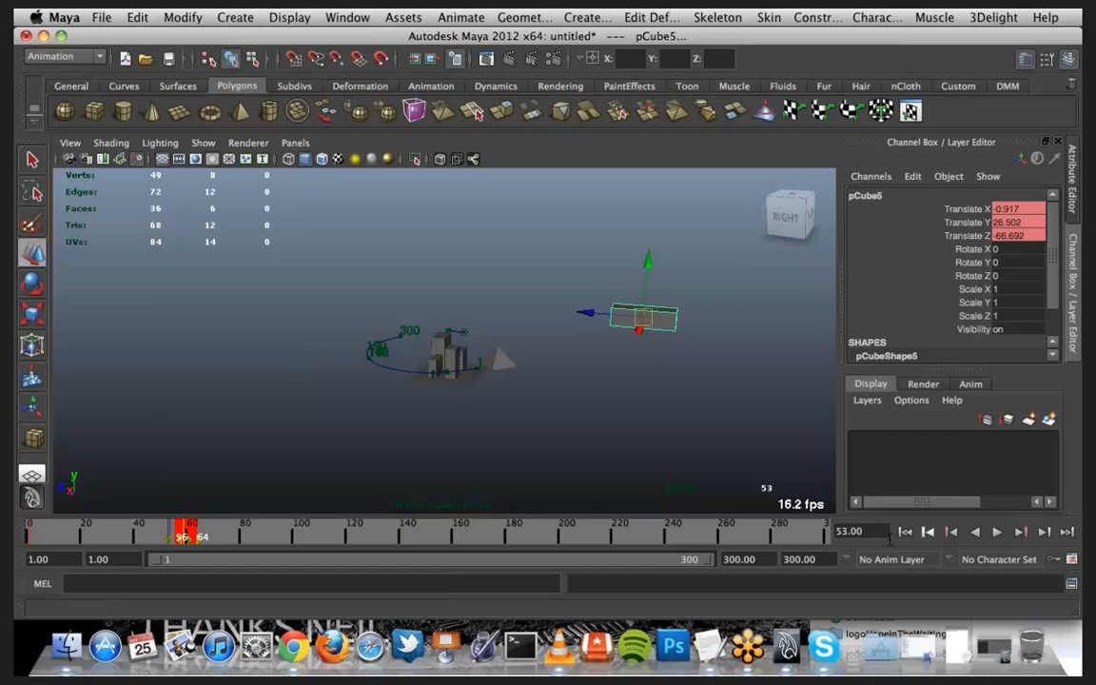
pyautogui.click(905, 532)
# Step: Try to move the camera2 aim about 68.4 units along X away from the buildings, and undo the move
pyautogui.keyDown('alt'); pyautogui.moveTo(485, 431); pyautogui.dragTo(441, 407); pyautogui.keyUp('alt')
pyautogui.press('w')
pyautogui.moveTo(435, 319); pyautogui.dragTo(218, 396)
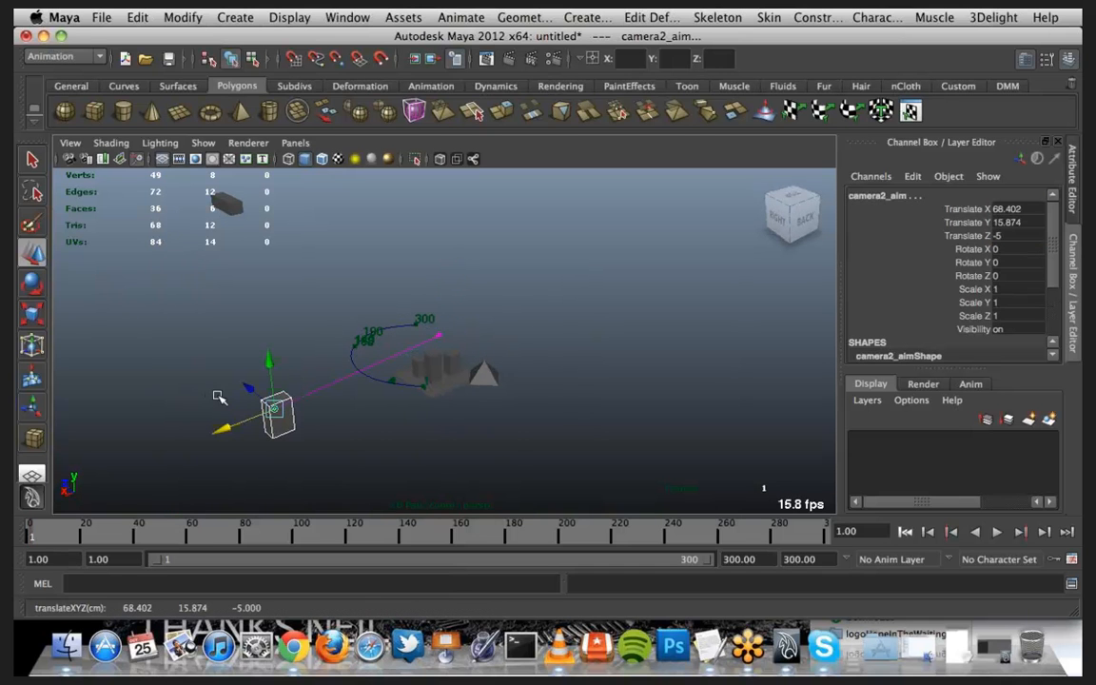
pyautogui.click(441, 336)
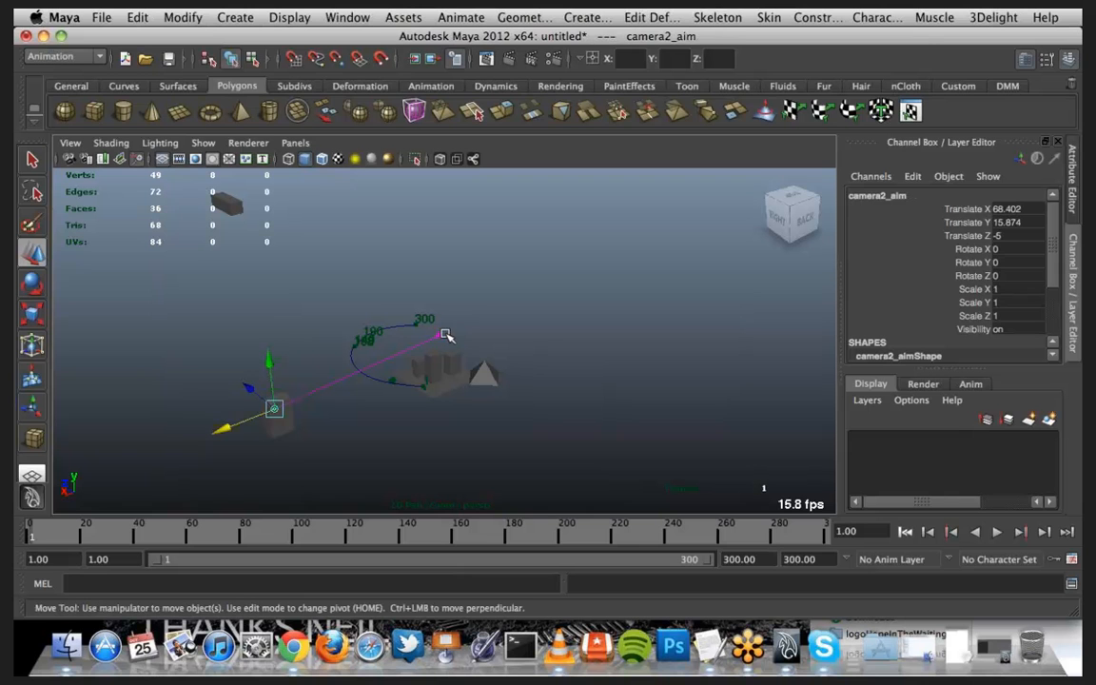
pyautogui.press('z')
pyautogui.press('z')
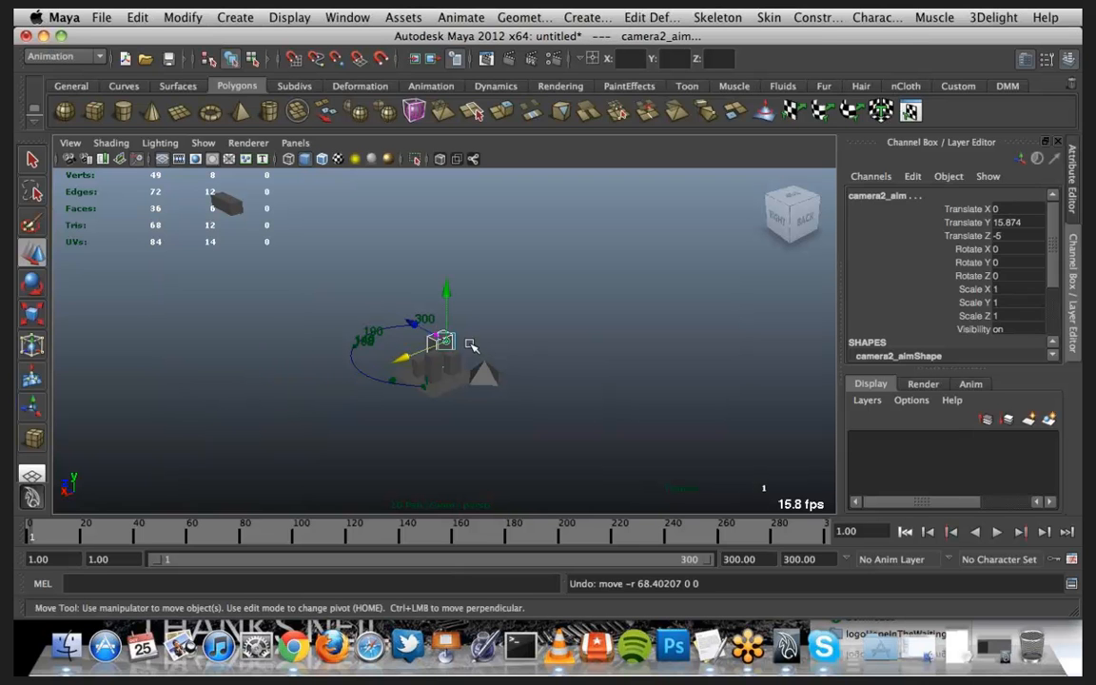
# Step: Try to move camera2 alone to about -2.97 on X above the tallest building, and select its aim point
pyautogui.press('capslock')
pyautogui.scroll(15, 502, 328)
pyautogui.press('capslock')
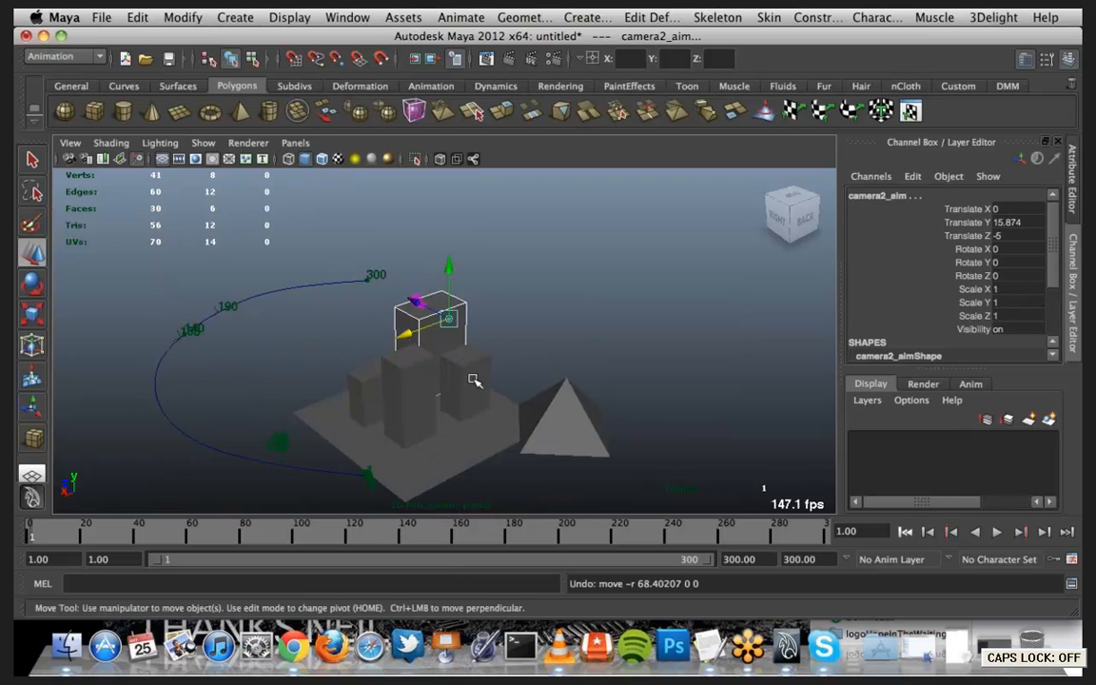
pyautogui.keyDown('alt'); pyautogui.moveTo(470, 369); pyautogui.dragTo(447, 217); pyautogui.keyUp('alt')
pyautogui.click(431, 211)
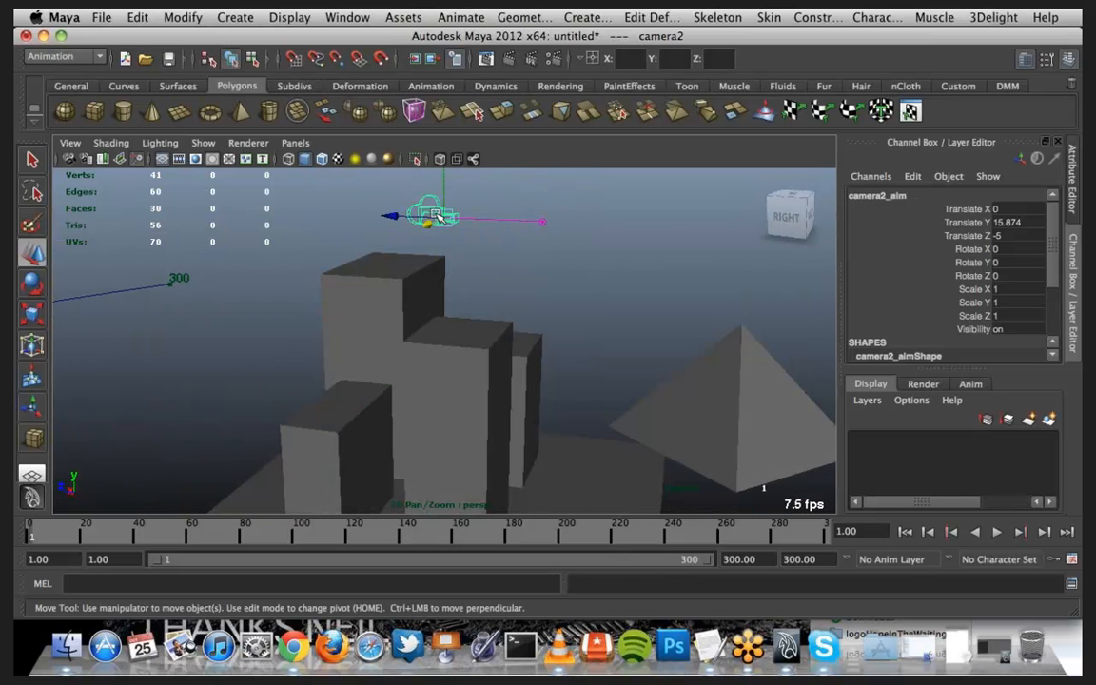
pyautogui.scroll(-10, 434, 217)
pyautogui.moveTo(429, 302); pyautogui.dragTo(425, 272)
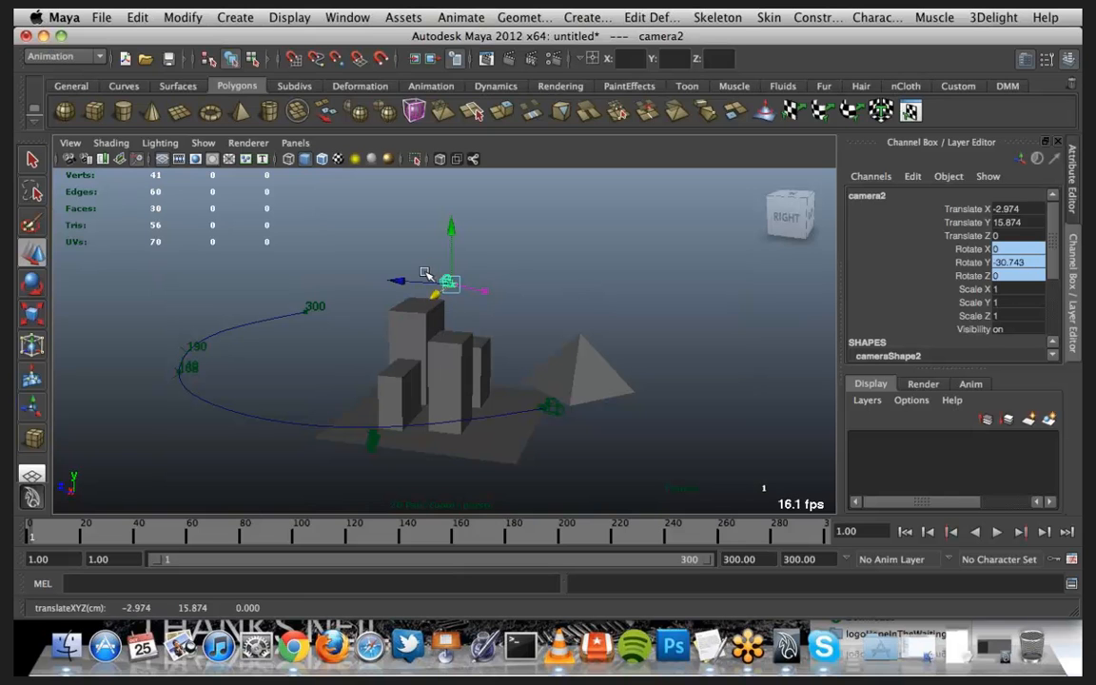
pyautogui.click(486, 298)
pyautogui.moveTo(474, 305); pyautogui.dragTo(471, 314)
# Step: Undo the recent selection changes and the move of camera2
pyautogui.press('z')
pyautogui.press('z')
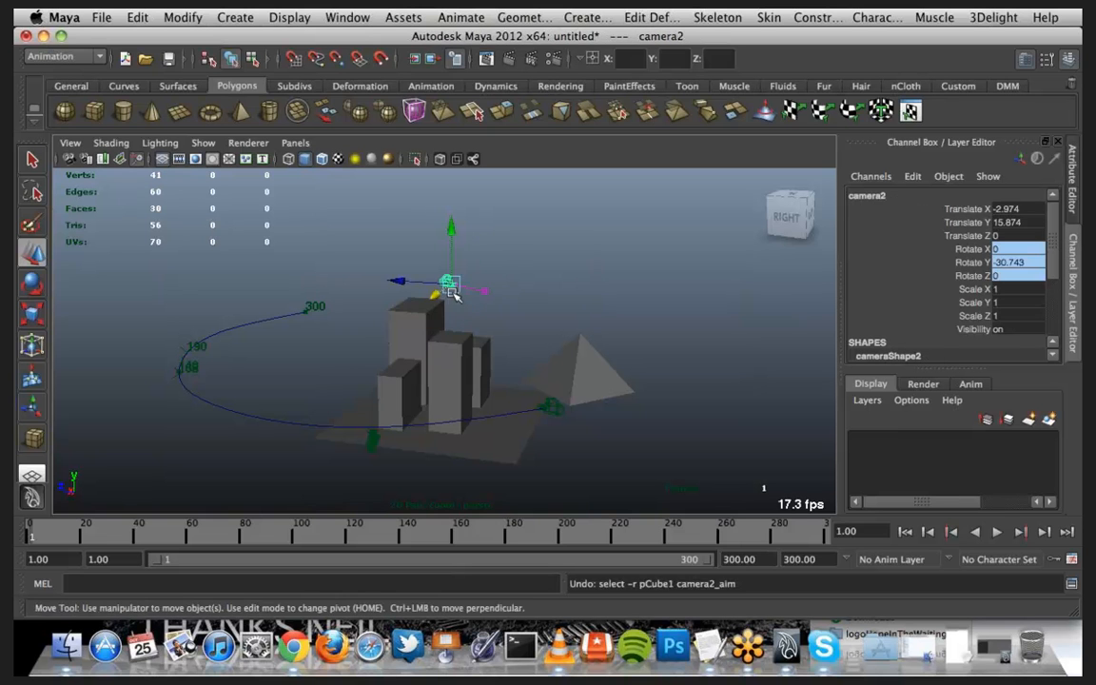
pyautogui.press('z')
pyautogui.press('z')
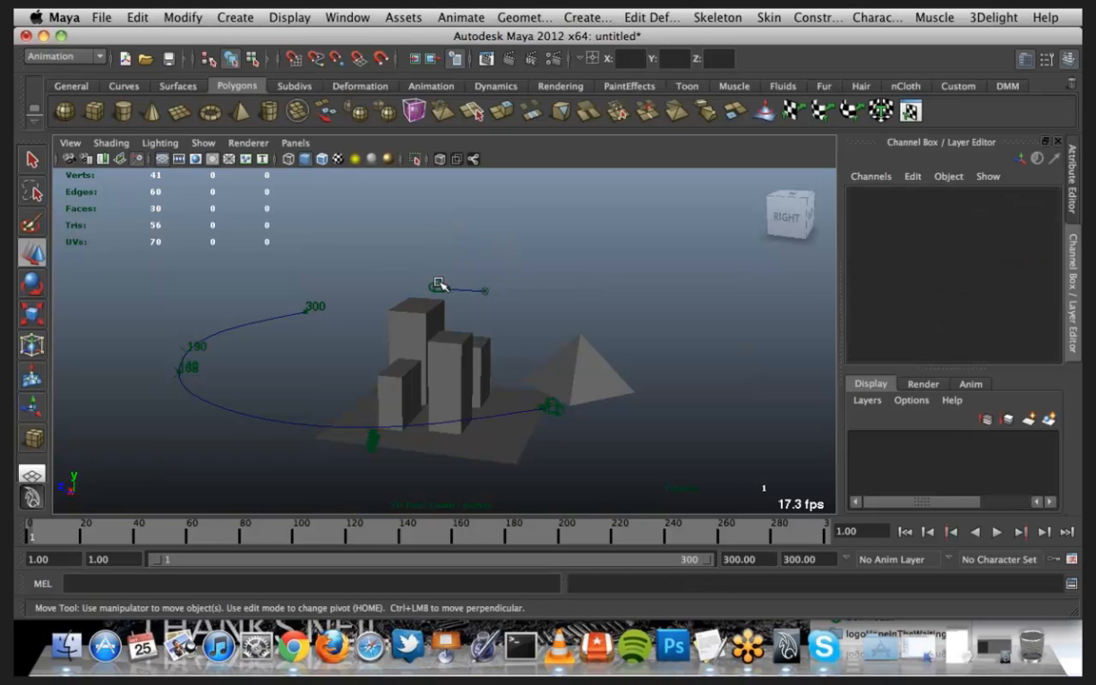
# Step: Select camera2 together with its aim point and move both to about X 47.9, Y 37.9 for the aim
pyautogui.press('z')
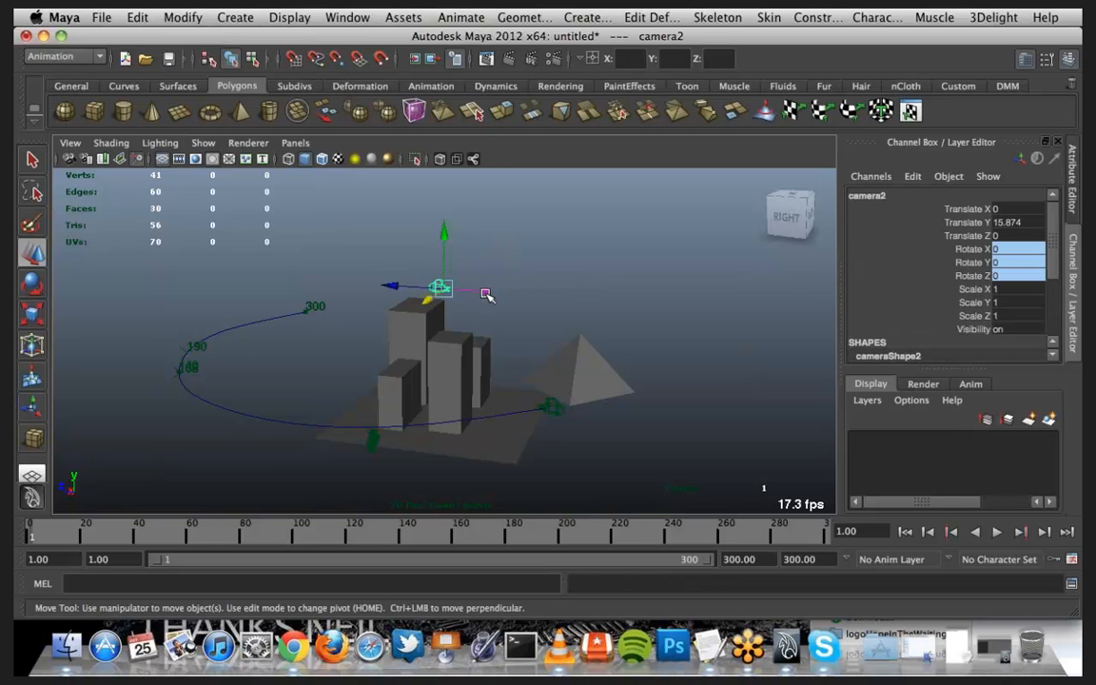
pyautogui.click(484, 292)
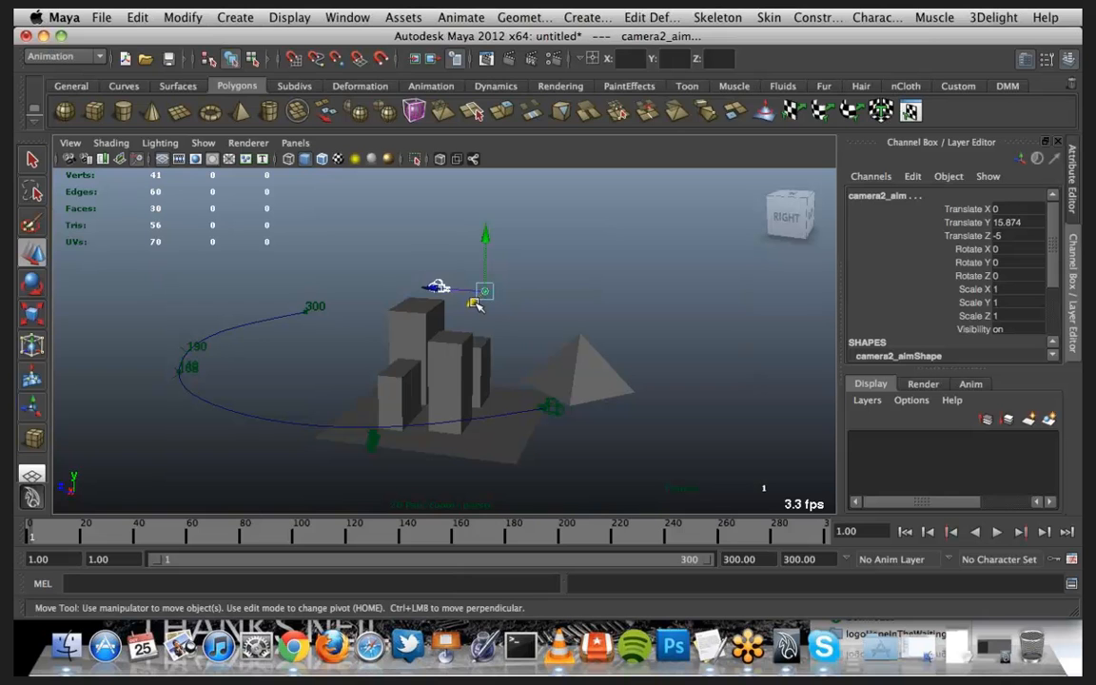
pyautogui.moveTo(476, 303); pyautogui.dragTo(281, 466)
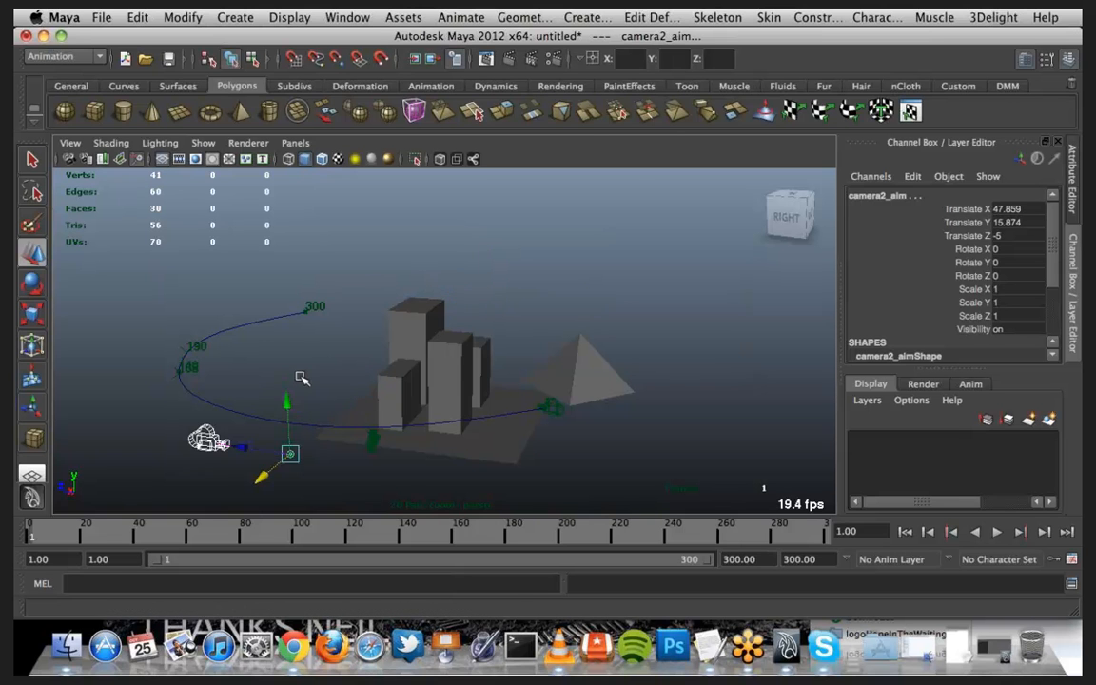
pyautogui.scroll(-4, 302, 379)
pyautogui.moveTo(398, 319); pyautogui.dragTo(371, 195)
pyautogui.scroll(-3, 419, 366)
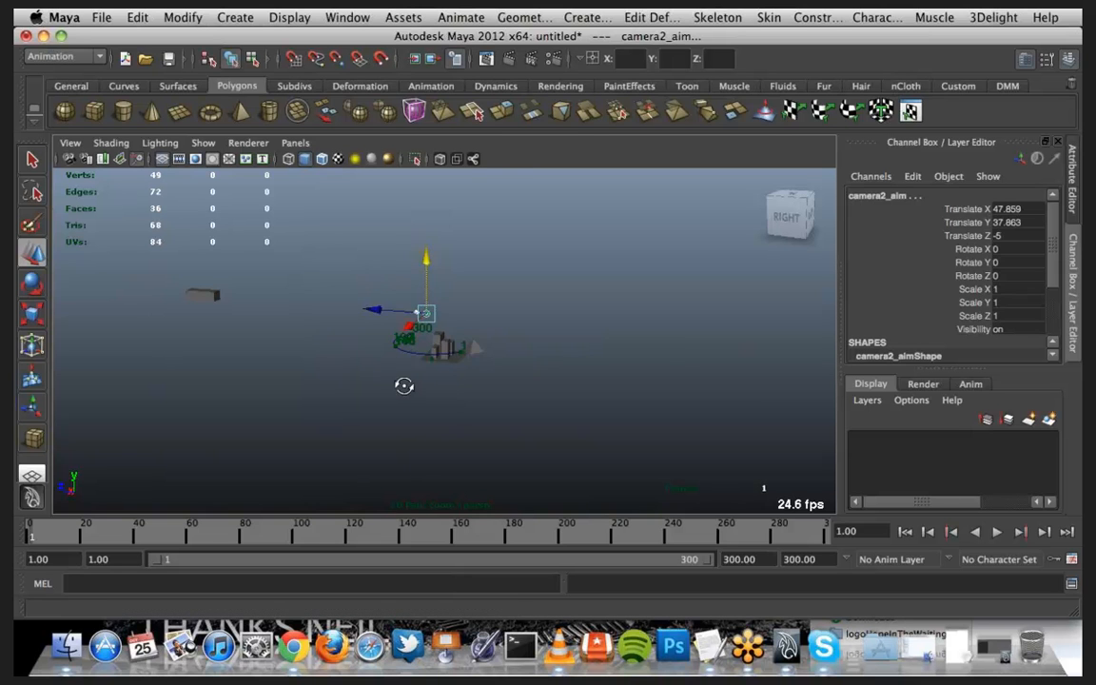
# Step: Move camera2 and its aim out to about X 59.7, rotate about 104.6° around Y, and select only the aim
pyautogui.keyDown('alt'); pyautogui.moveTo(406, 386); pyautogui.dragTo(326, 336); pyautogui.keyUp('alt')
pyautogui.press('e')
pyautogui.click(331, 319)
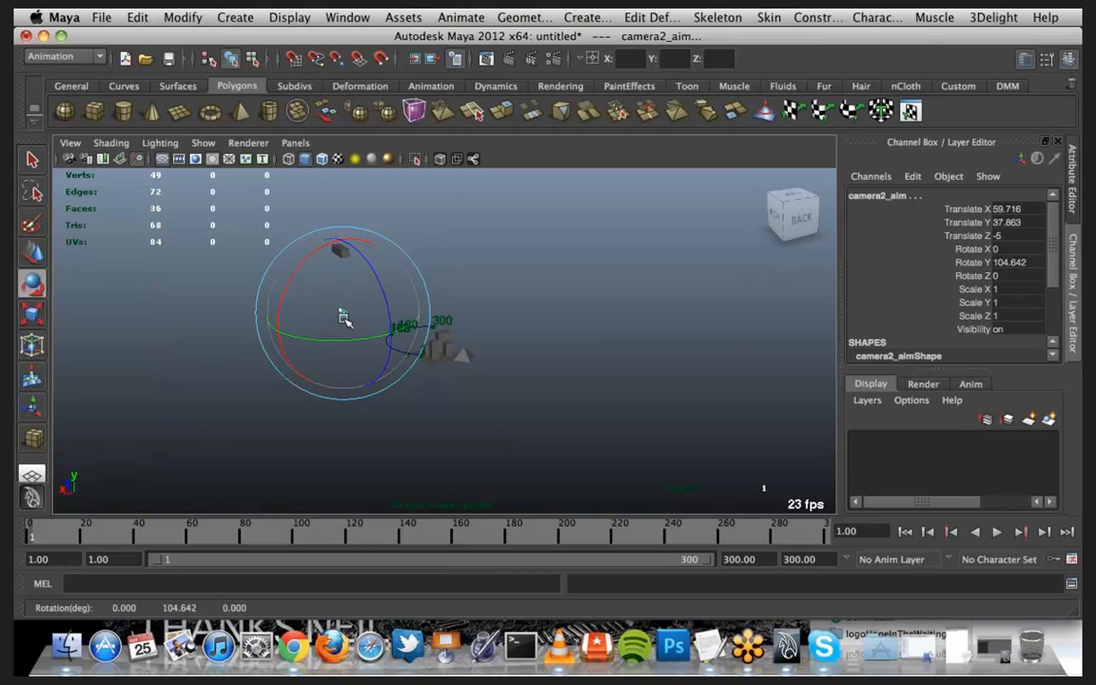
pyautogui.click(465, 276)
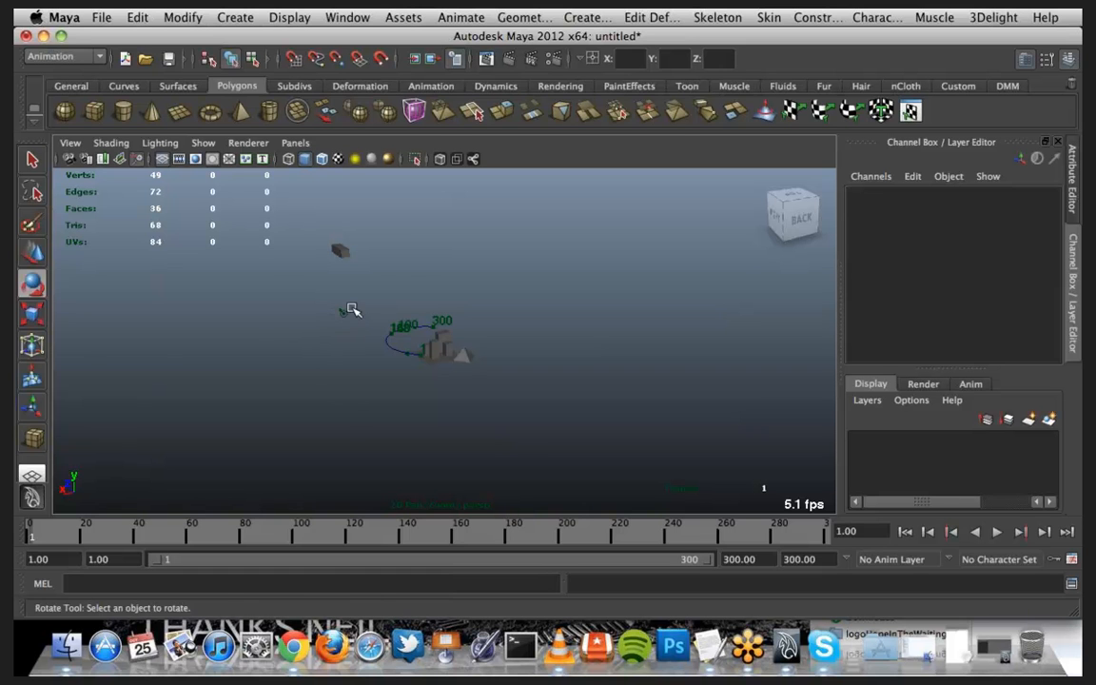
pyautogui.click(354, 324)
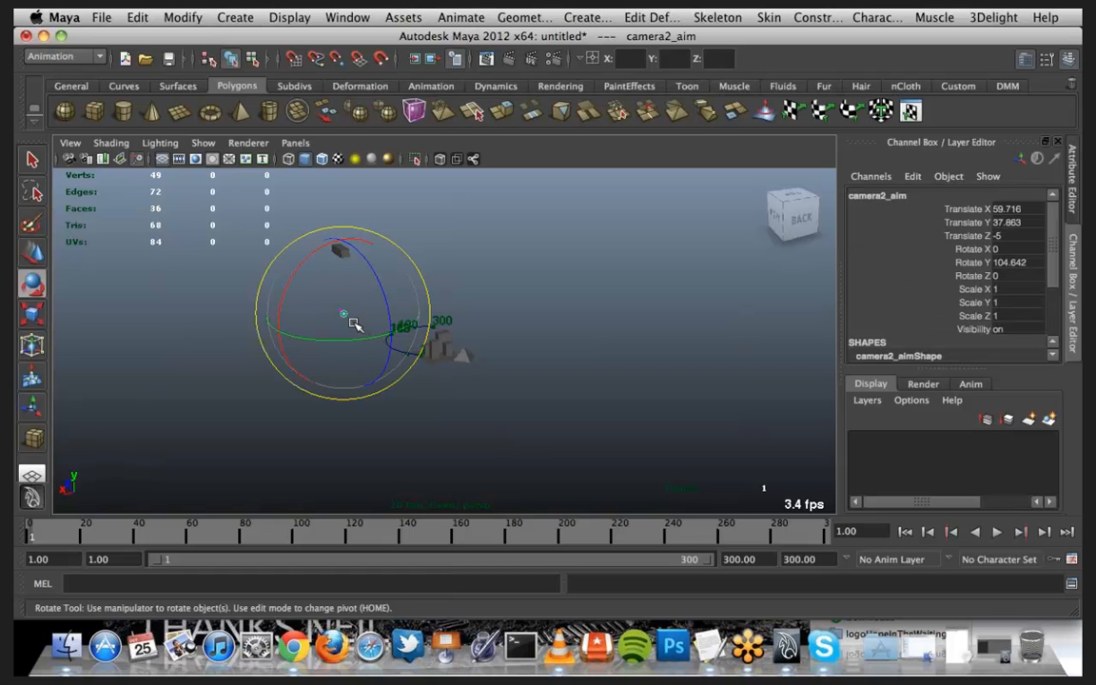
# Step: Move camera2's aim point onto the front end of the flying block, at about X 12.7, Y 31.3, Z 151.2
pyautogui.keyDown('alt'); pyautogui.moveTo(354, 323); pyautogui.dragTo(495, 340); pyautogui.keyUp('alt')
pyautogui.scroll(-5, 495, 340)
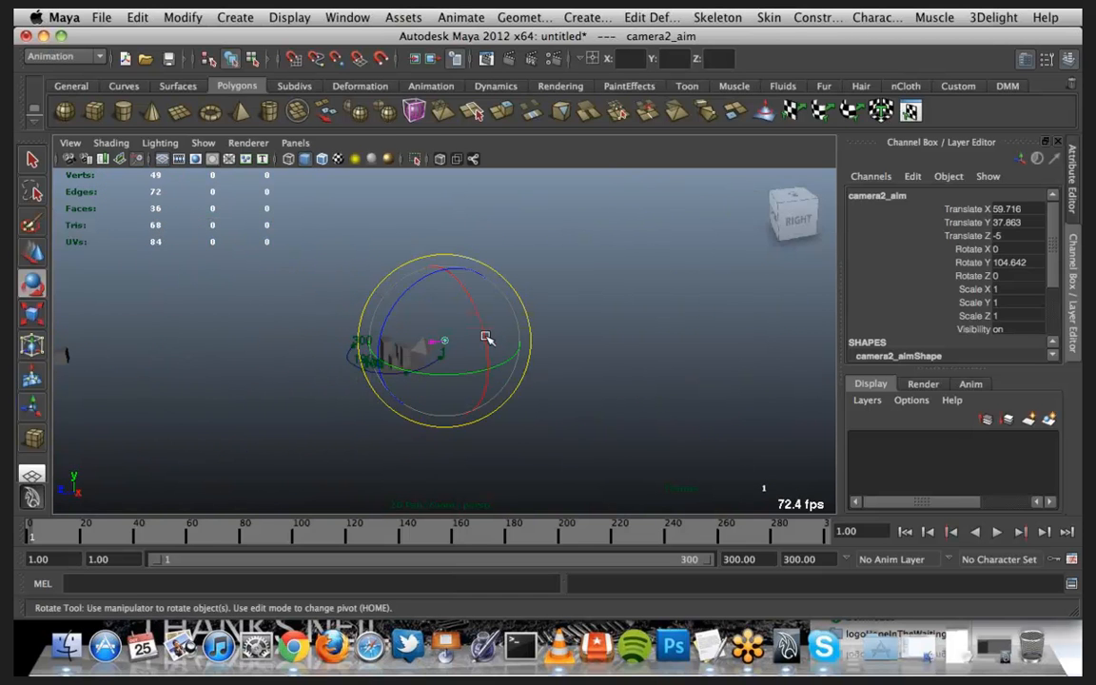
pyautogui.press('w')
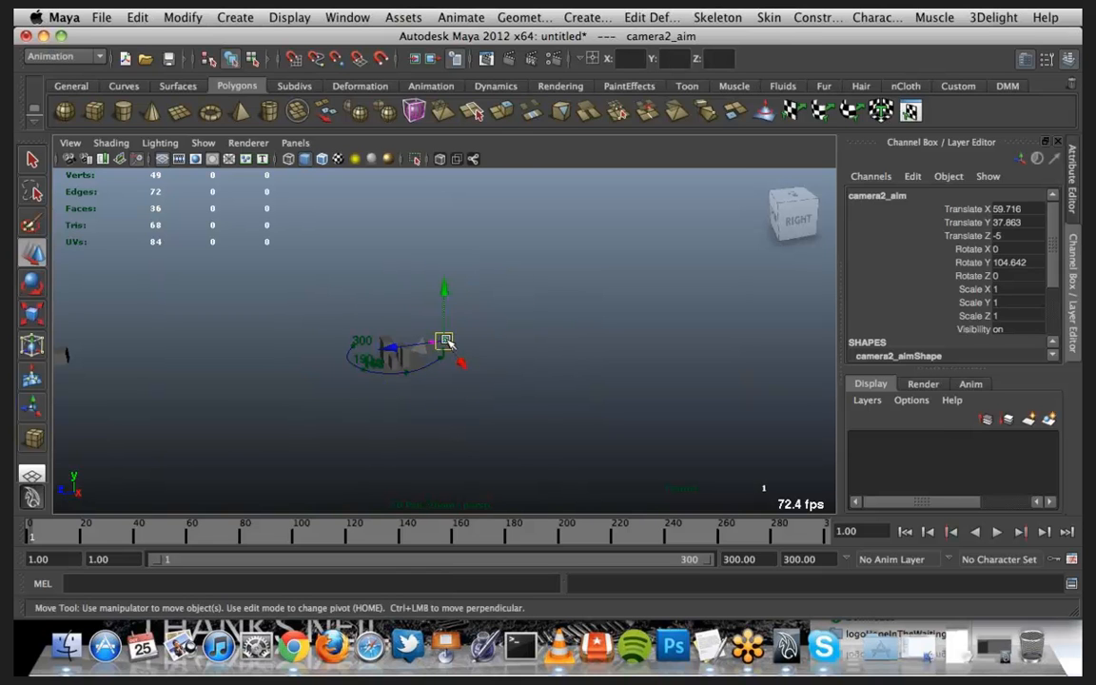
pyautogui.moveTo(445, 341); pyautogui.dragTo(65, 359)
pyautogui.scroll(-5, 265, 384)
pyautogui.keyDown('alt'); pyautogui.moveTo(265, 384); pyautogui.dragTo(293, 382); pyautogui.keyUp('alt')
pyautogui.scroll(5, 311, 378)
pyautogui.keyDown('alt'); pyautogui.moveTo(311, 378); pyautogui.dragTo(401, 433, button='middle'); pyautogui.keyUp('alt')
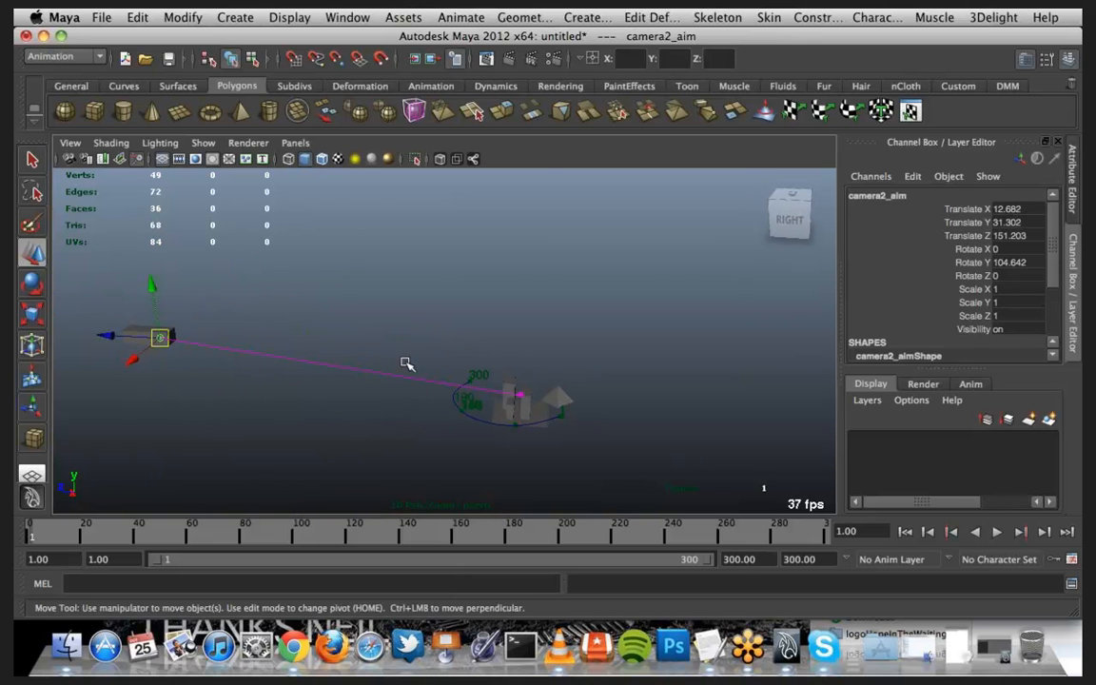
pyautogui.click(294, 142)
pyautogui.moveTo(350, 167)
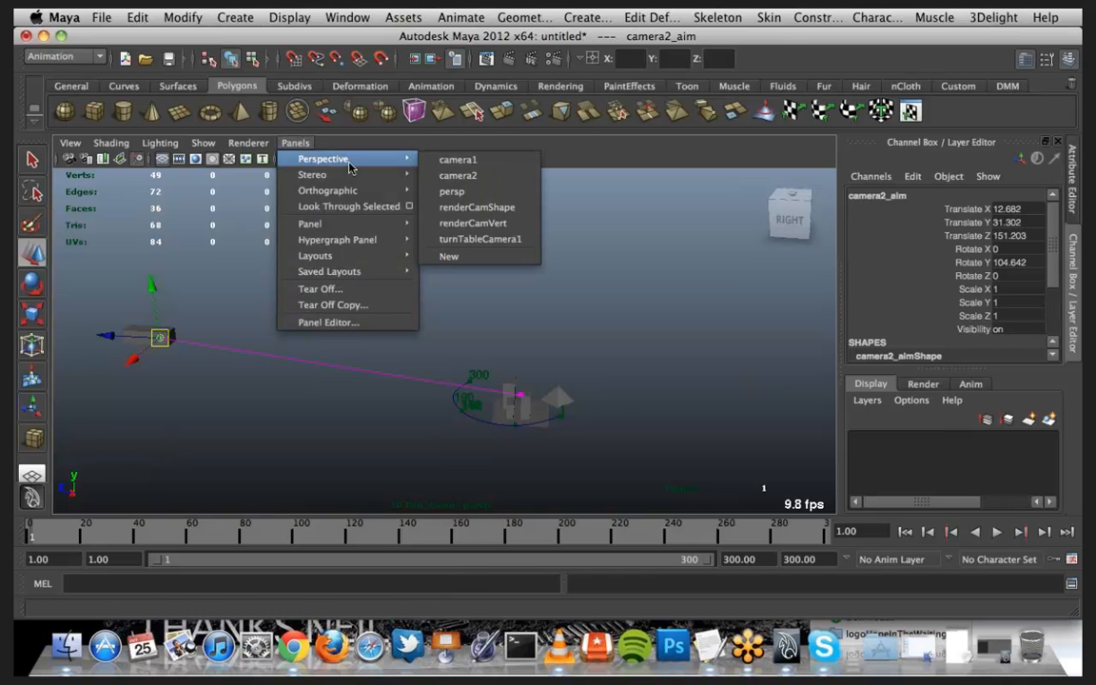
pyautogui.click(639, 306)
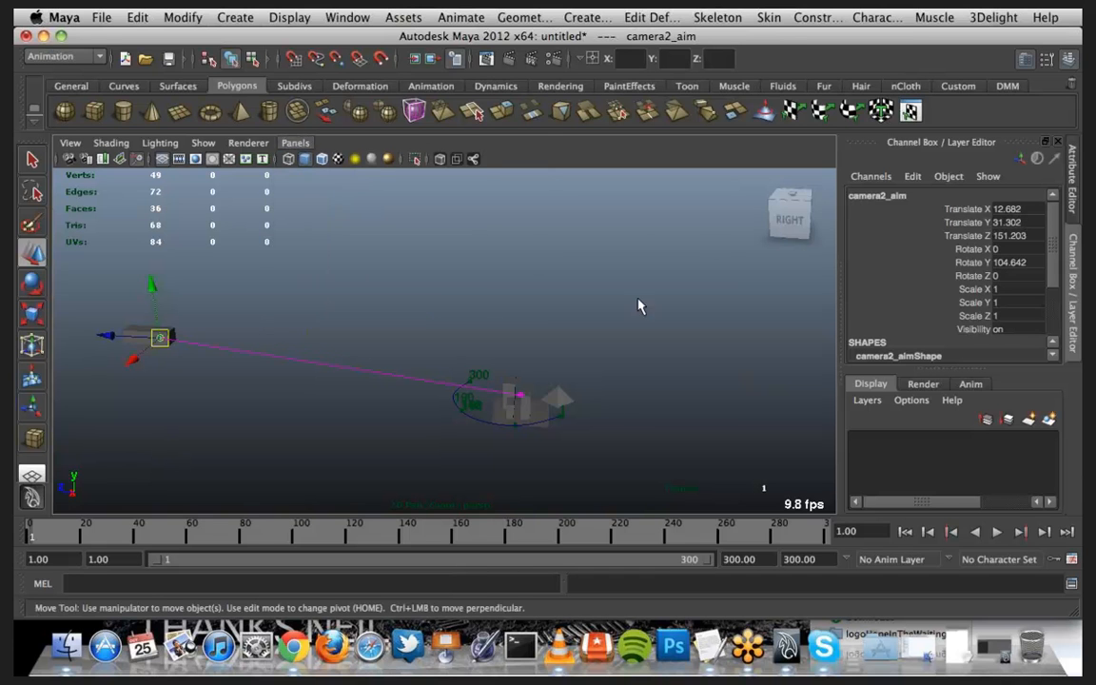
# Step: Select camera2 beside the buildings and rename it camShip
pyautogui.click(520, 400)
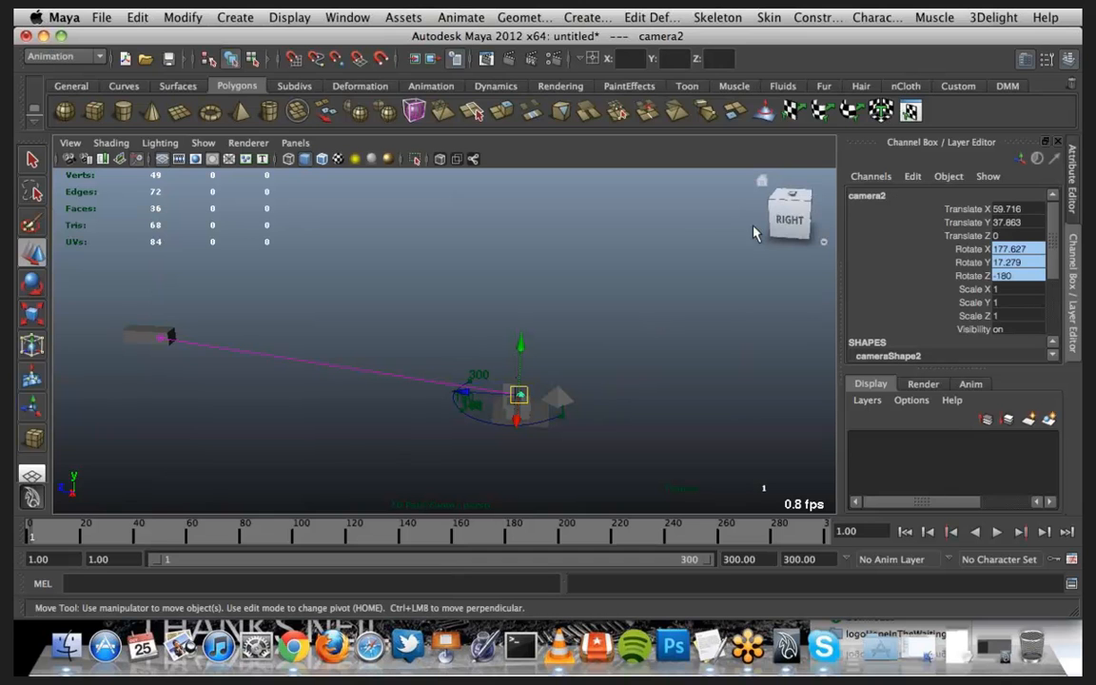
pyautogui.click(897, 196)
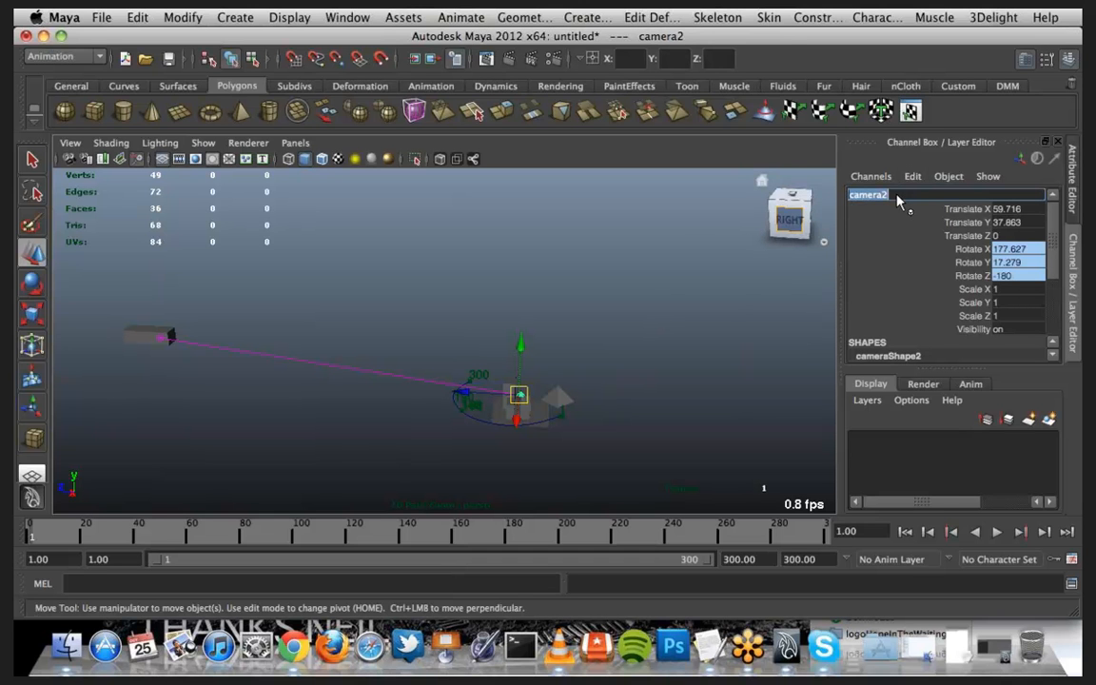
pyautogui.write('camShip')
pyautogui.press('Return')
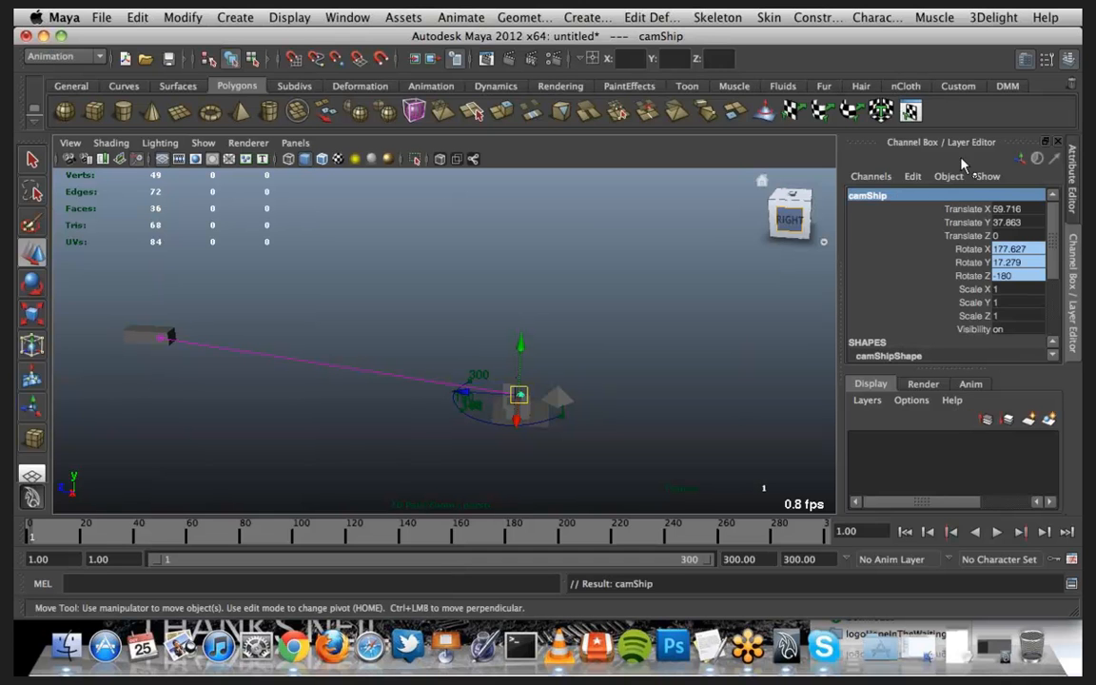
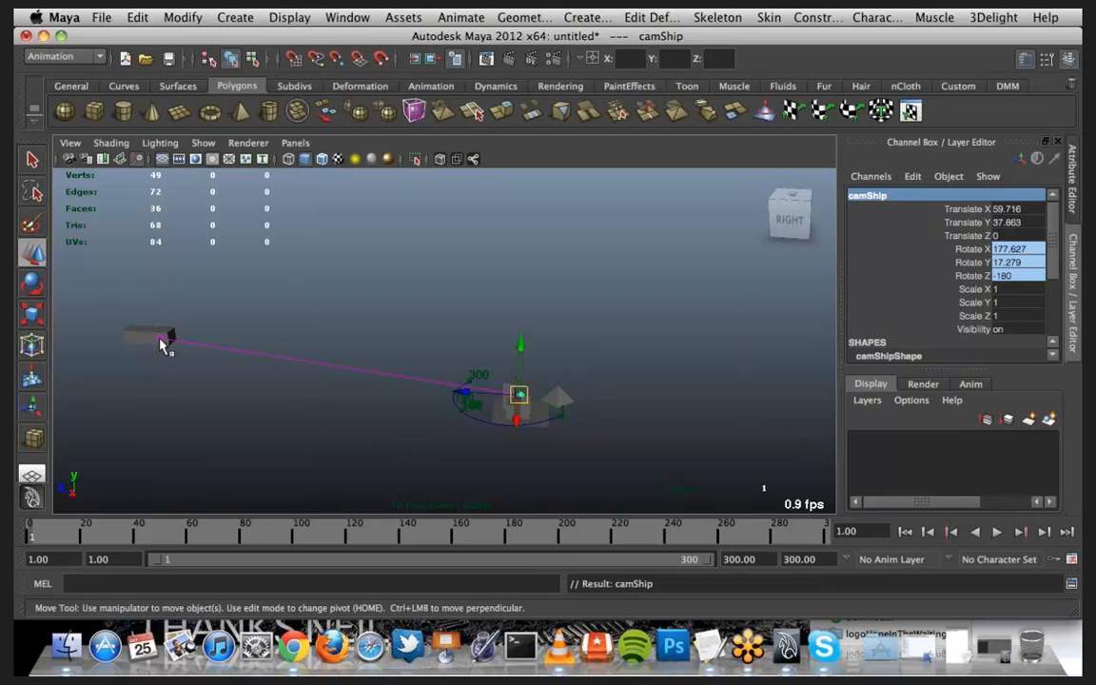
# Step: Select the camera's aim point, open the Outliner clear of the block, and expand camera2_group
pyautogui.click(162, 344)
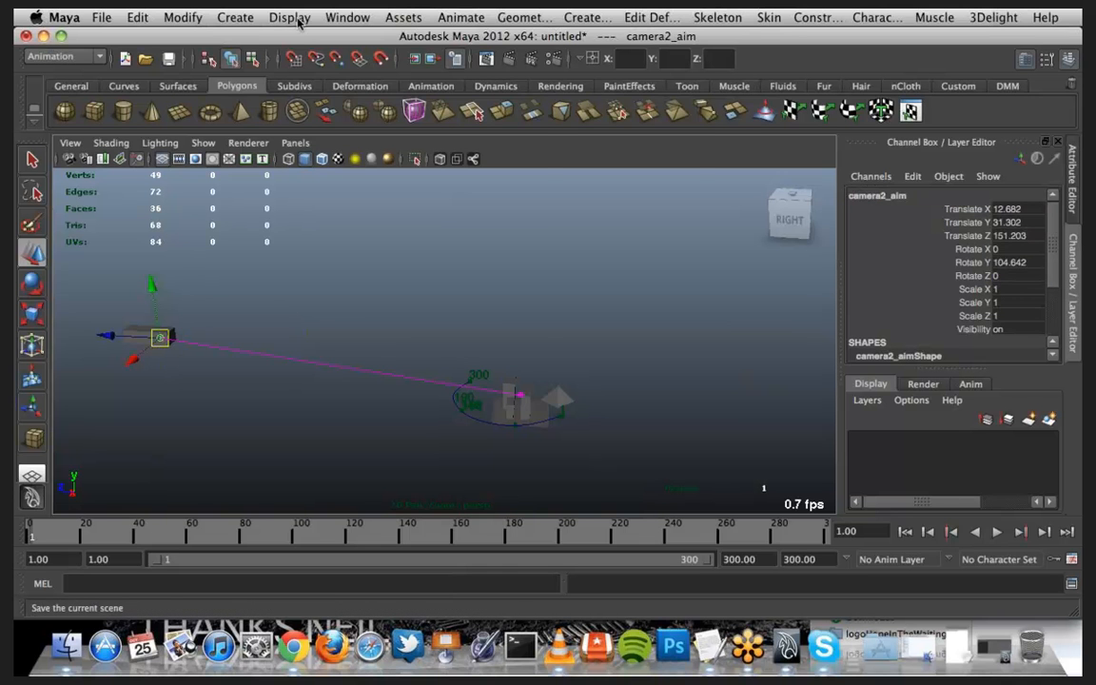
pyautogui.click(340, 16)
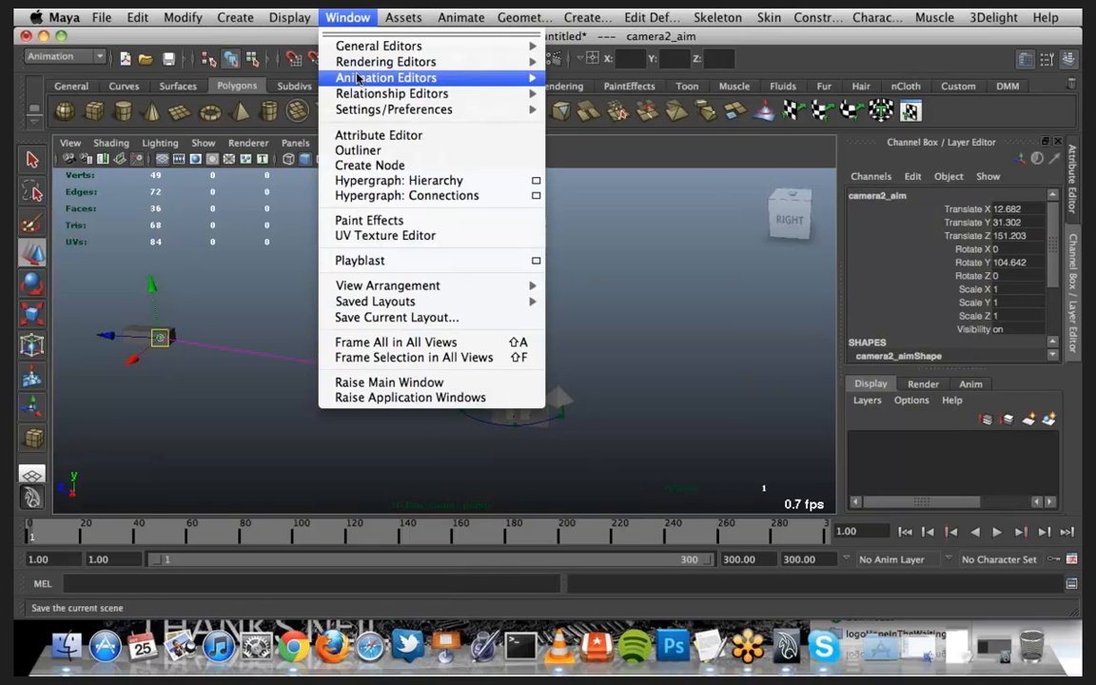
pyautogui.click(381, 151)
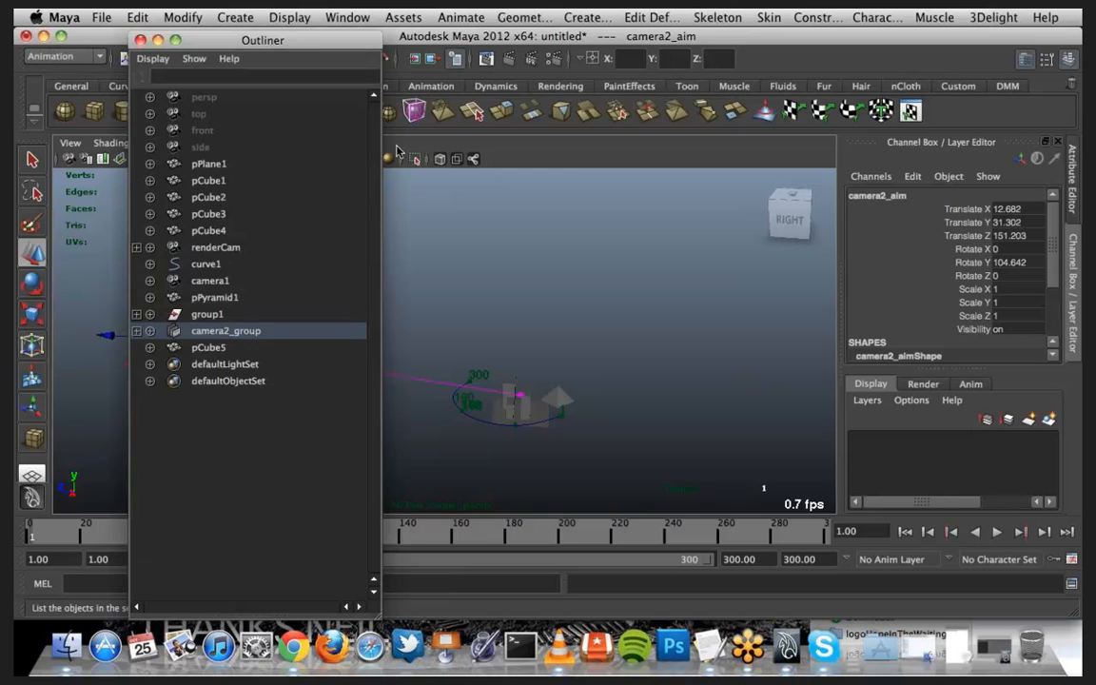
pyautogui.moveTo(326, 42); pyautogui.dragTo(748, 44)
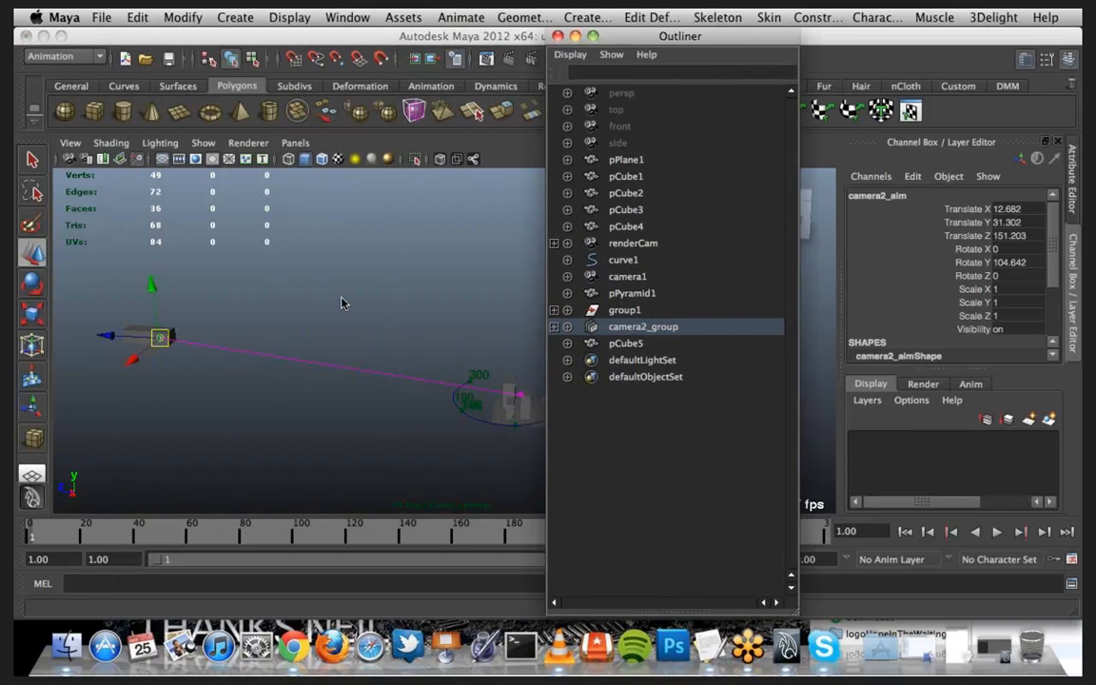
pyautogui.click(557, 327)
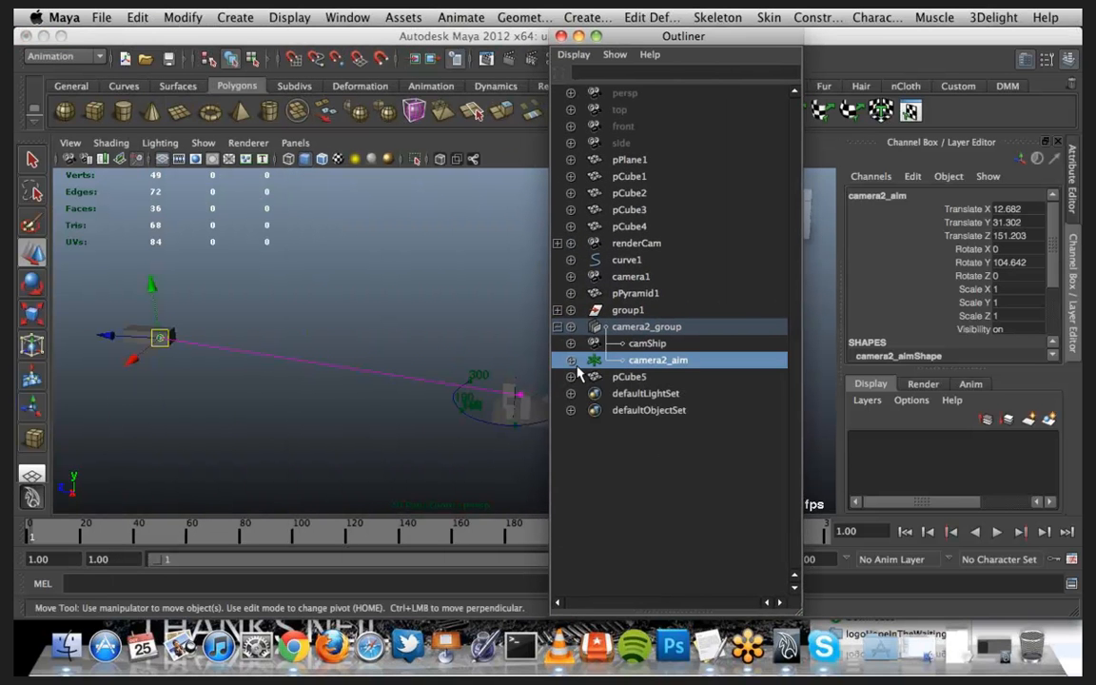
# Step: Select the flying block and rename it ship
pyautogui.click(138, 337)
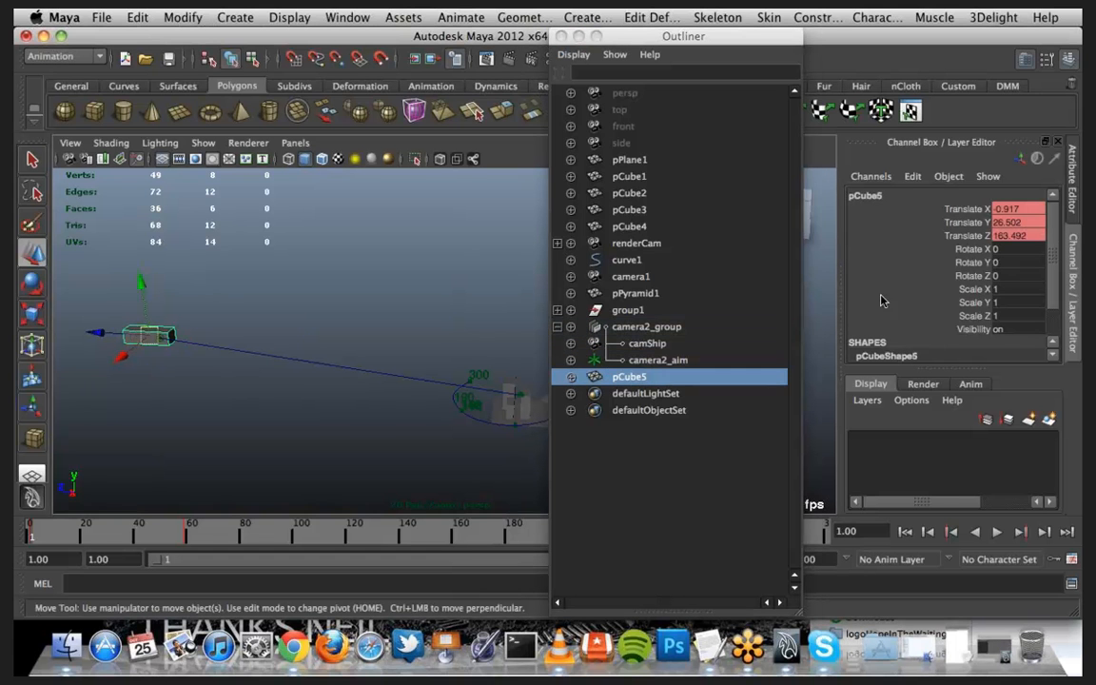
pyautogui.click(910, 197)
pyautogui.write('ship')
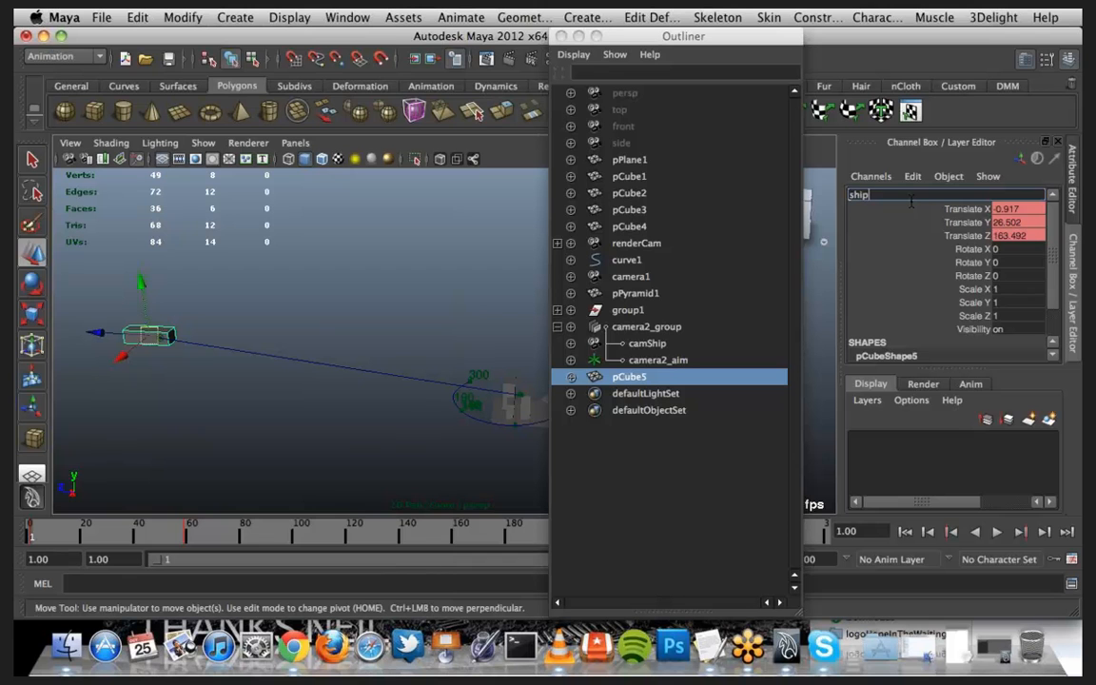
pyautogui.press('Return')
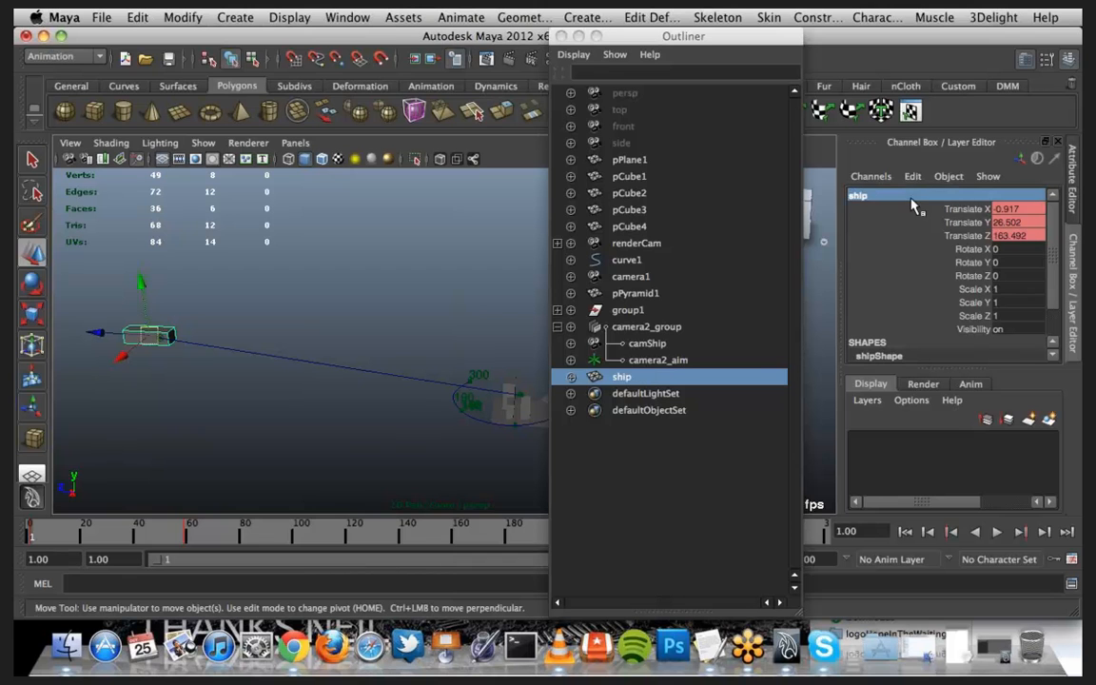
# Step: Parent camera2_aim under ship in the Outliner, expand ship's hierarchy, and minimize the Outliner
pyautogui.click(653, 360)
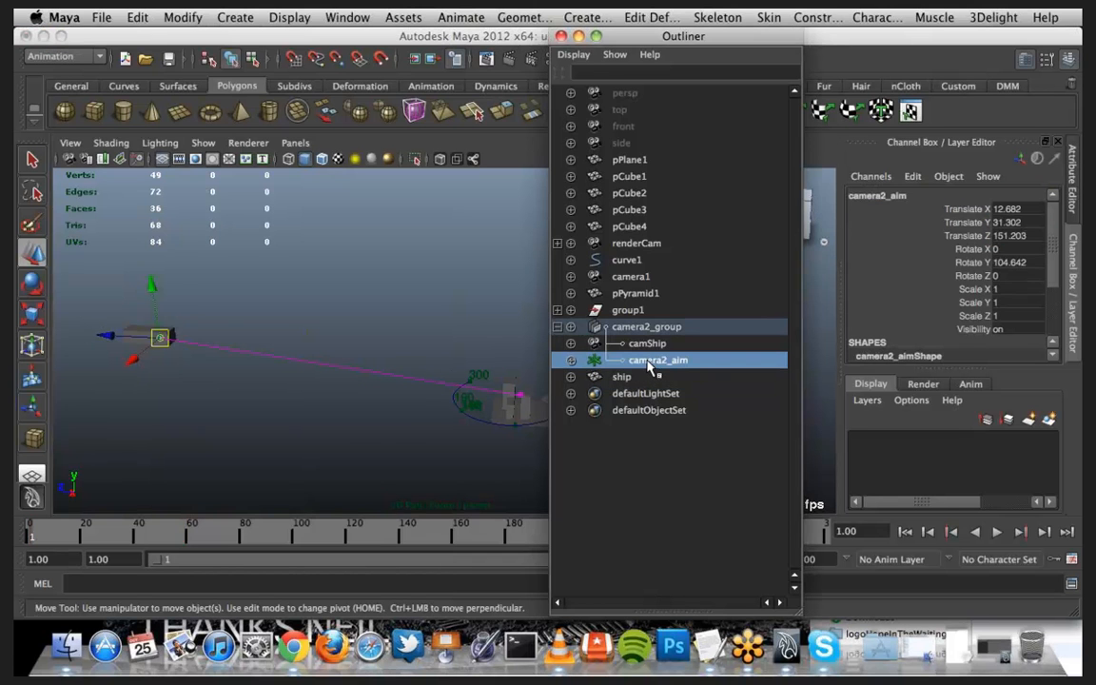
pyautogui.moveTo(653, 361); pyautogui.dragTo(625, 384, button='middle')
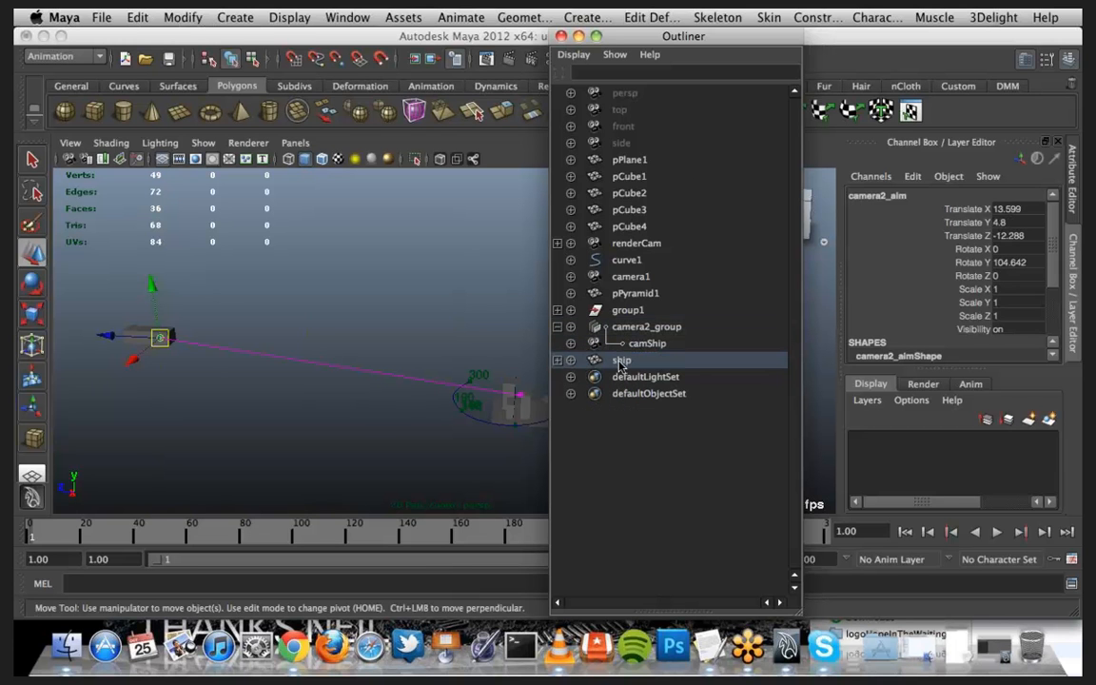
pyautogui.click(559, 360)
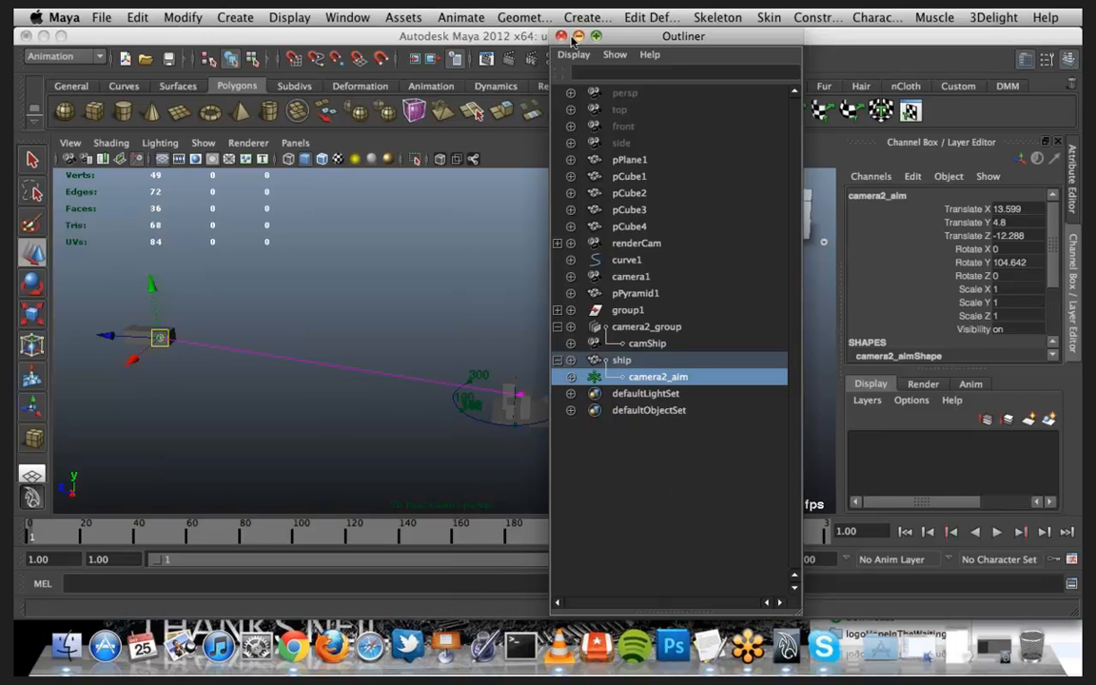
pyautogui.click(578, 36)
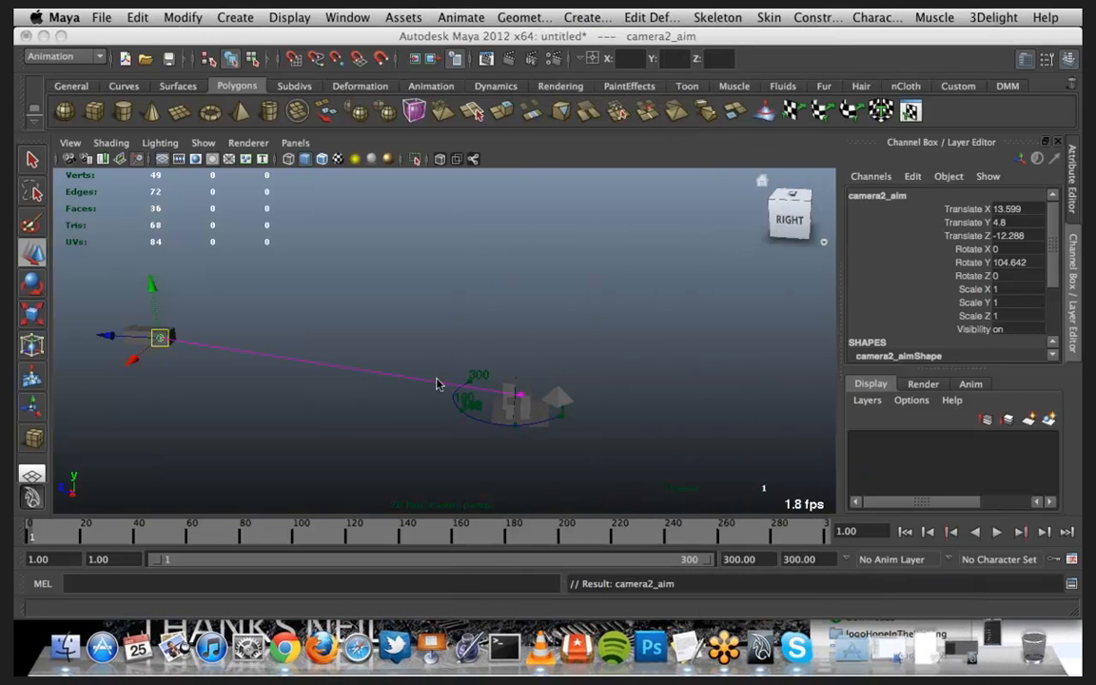
# Step: Play the animation briefly from frame 1, then review camera2_aim's parenting under ship in the Outliner and minimize it again
pyautogui.hotkey('alt', 'v')
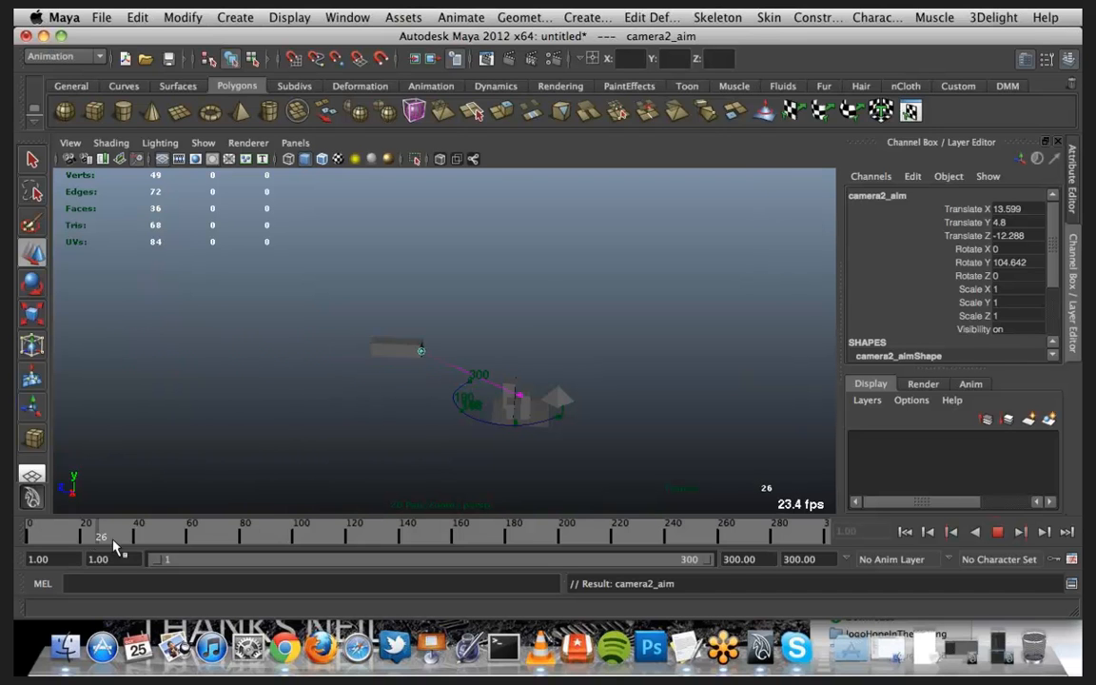
pyautogui.moveTo(87, 546); pyautogui.dragTo(31, 544)
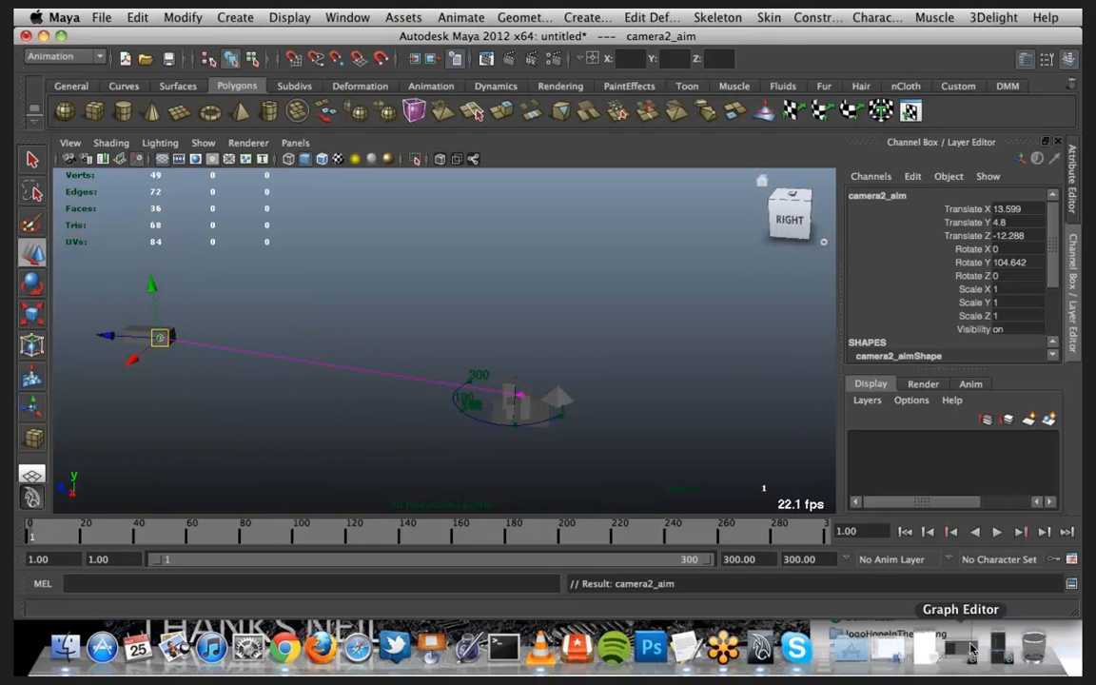
pyautogui.click(999, 651)
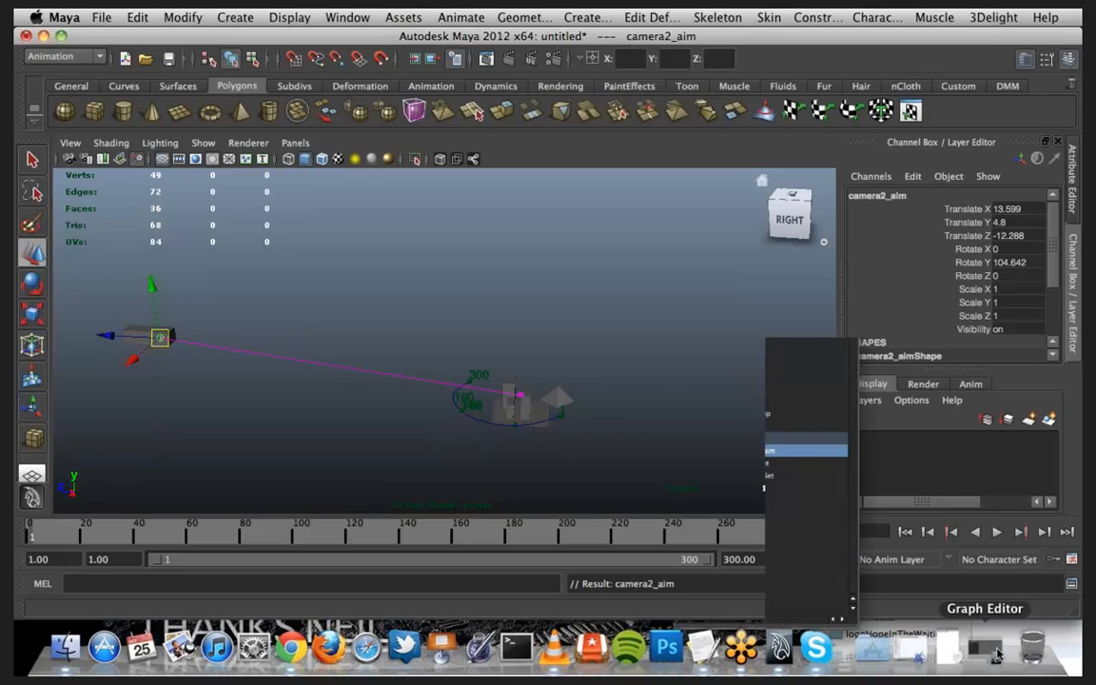
pyautogui.moveTo(721, 42); pyautogui.dragTo(813, 41)
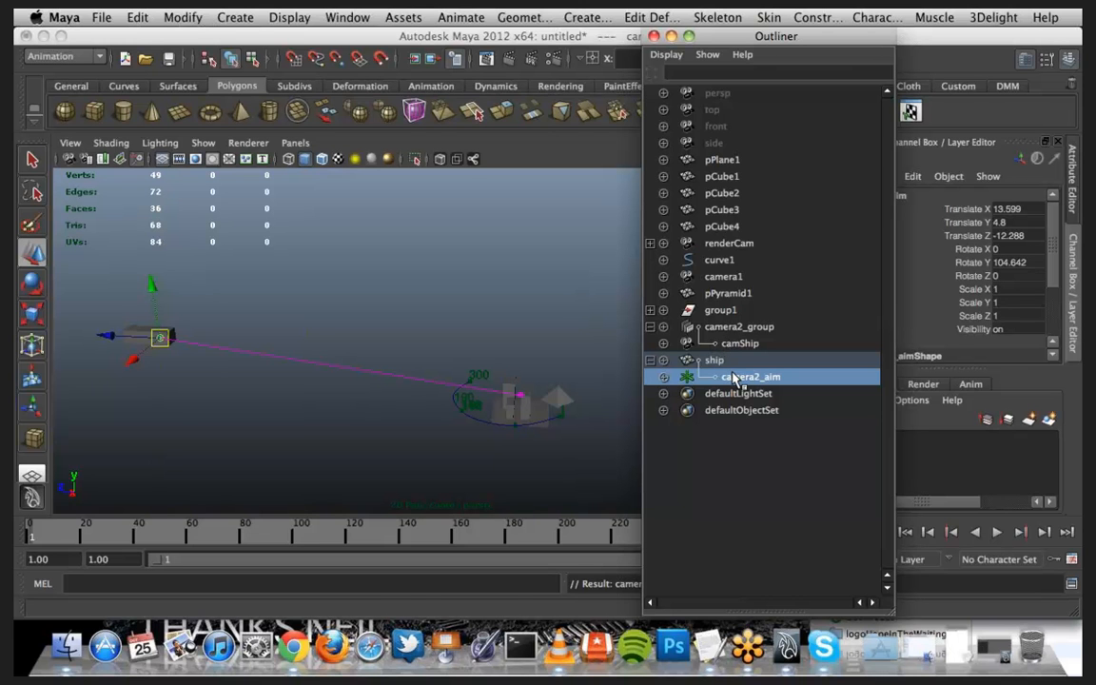
pyautogui.moveTo(731, 374); pyautogui.dragTo(736, 367, button='middle')
pyautogui.click(672, 37)
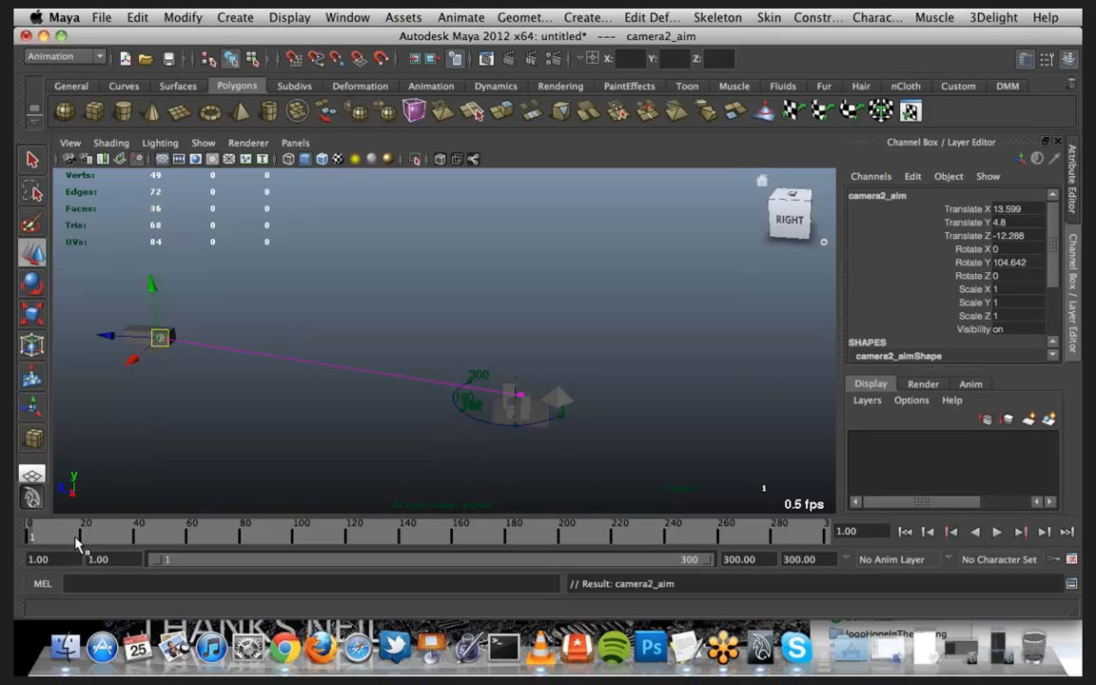
# Step: Scrub and play the early frames to examine how the camera tracks the ship past the buildings, stopping at frame 18
pyautogui.moveTo(33, 540); pyautogui.dragTo(112, 541)
pyautogui.scroll(6, 540, 337)
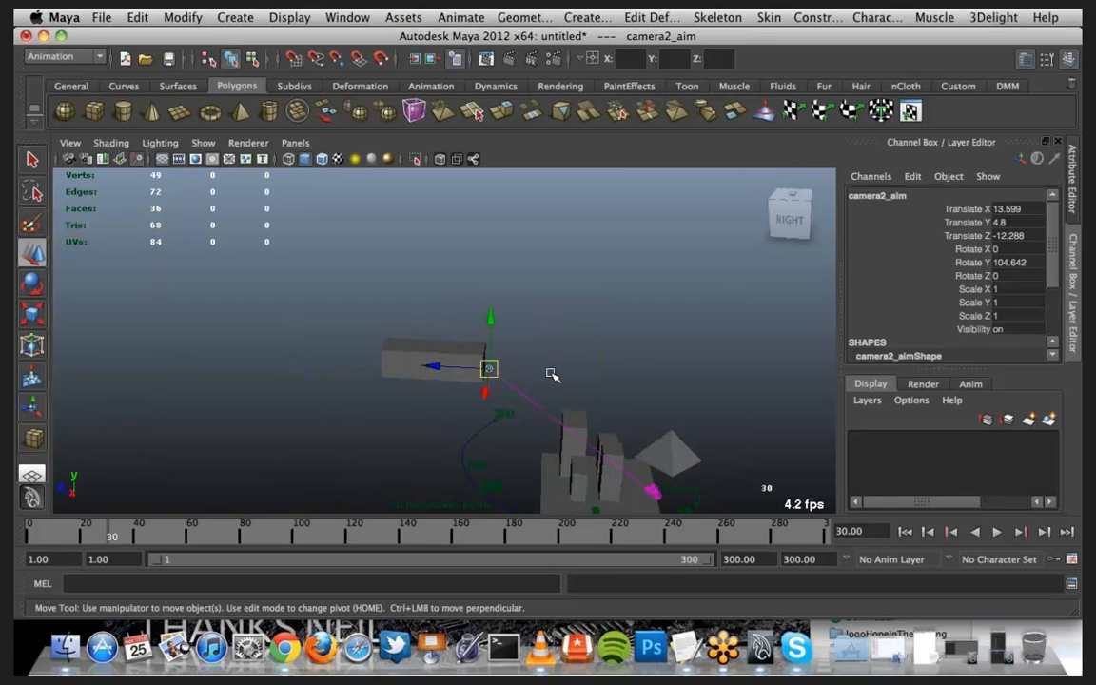
pyautogui.scroll(2, 553, 379)
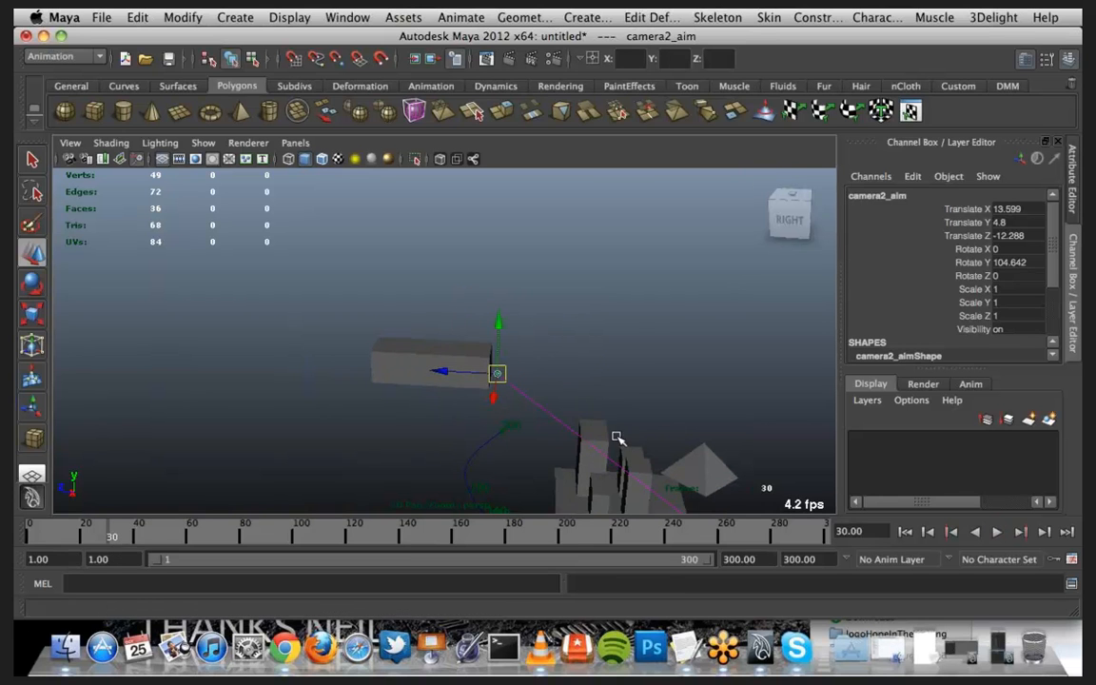
pyautogui.keyDown('alt'); pyautogui.moveTo(611, 440); pyautogui.dragTo(219, 533); pyautogui.keyUp('alt')
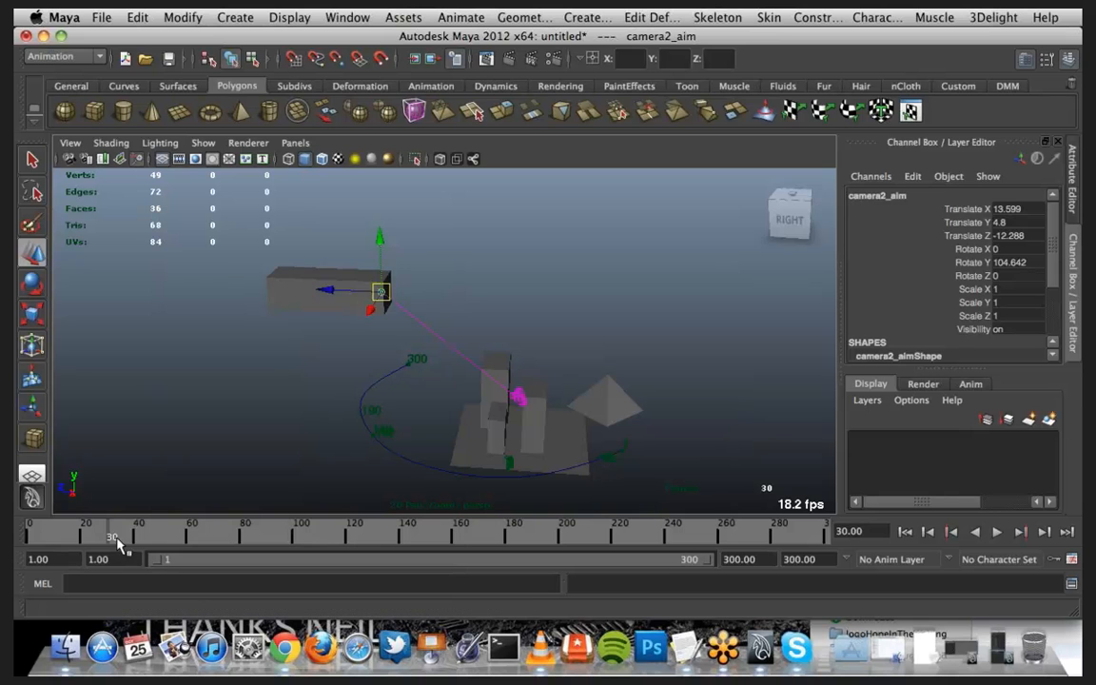
pyautogui.hotkey('alt', 'v')
pyautogui.moveTo(131, 523); pyautogui.dragTo(76, 504)
pyautogui.scroll(-4, 367, 391)
pyautogui.scroll(-2, 367, 391)
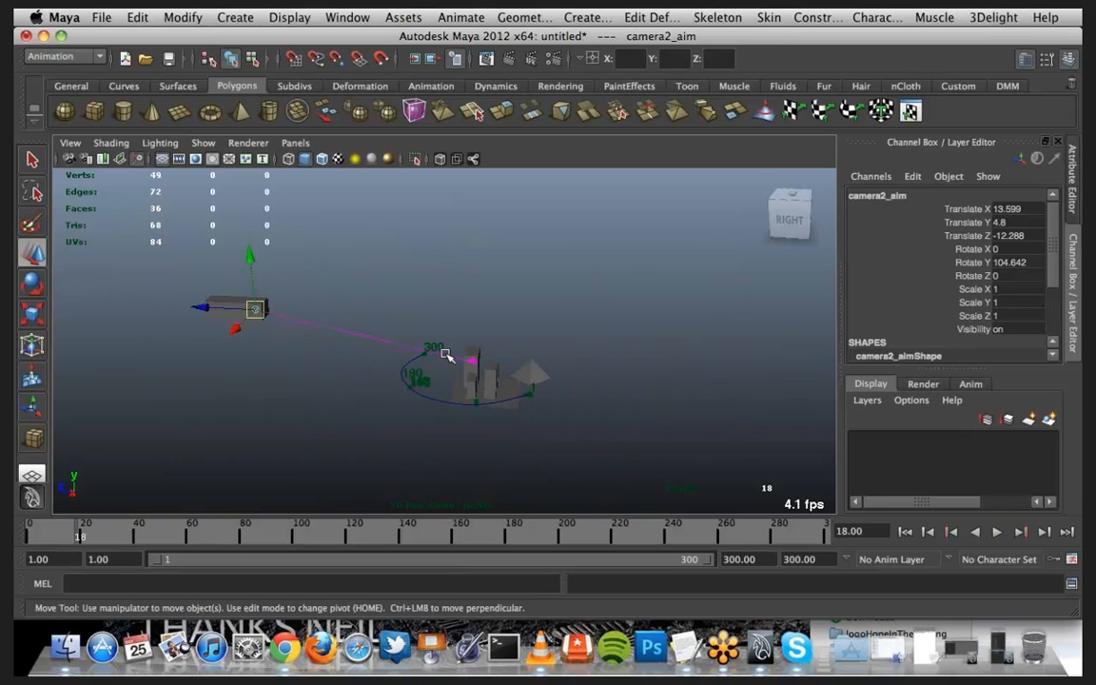
# Step: Move camShip farther out from the buildings to about X 104.3, Y 45.4, Z -12.4
pyautogui.click(458, 377)
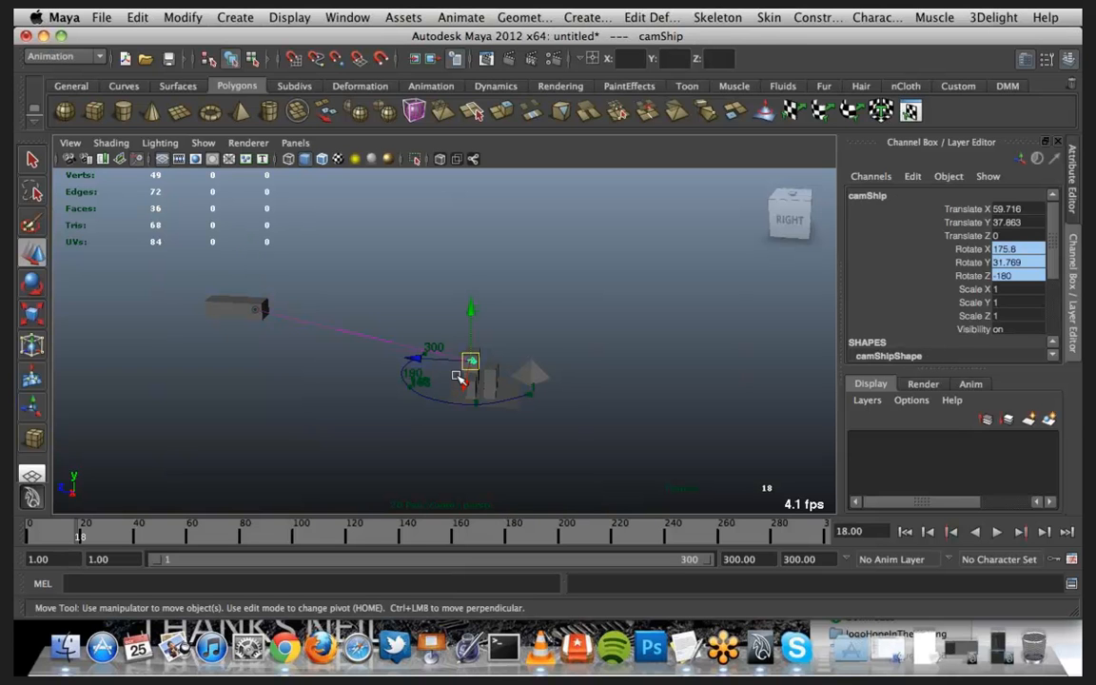
pyautogui.moveTo(461, 379); pyautogui.dragTo(512, 370)
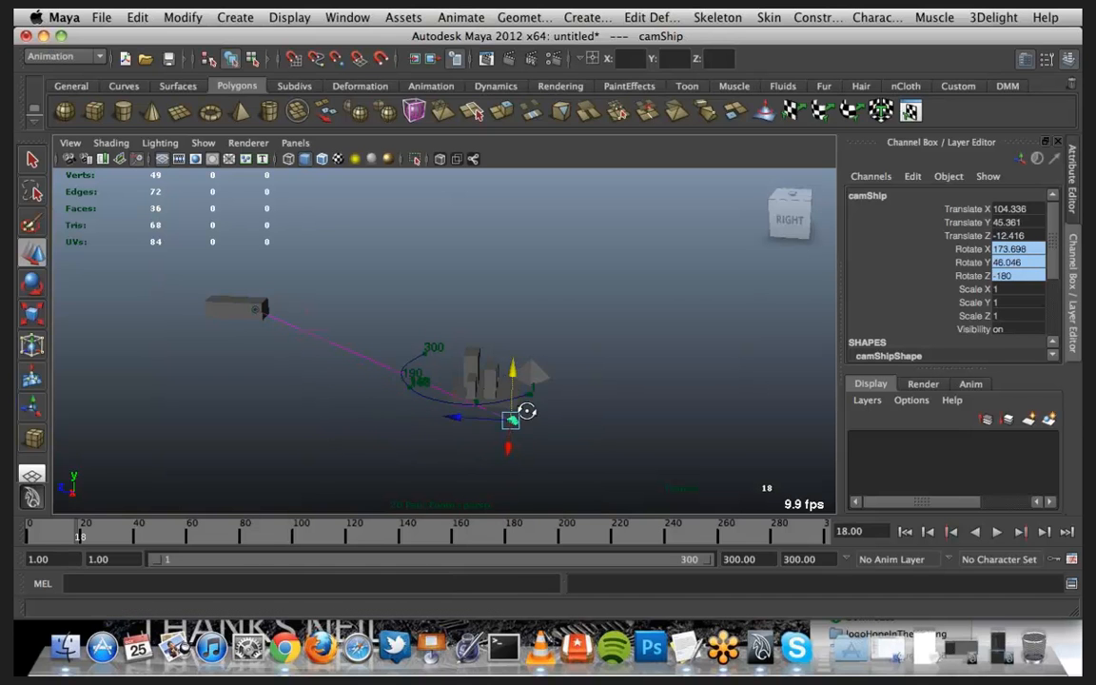
pyautogui.keyDown('alt'); pyautogui.moveTo(526, 412); pyautogui.dragTo(499, 397); pyautogui.keyUp('alt')
pyautogui.keyDown('alt'); pyautogui.moveTo(500, 397); pyautogui.dragTo(442, 382, button='middle'); pyautogui.keyUp('alt')
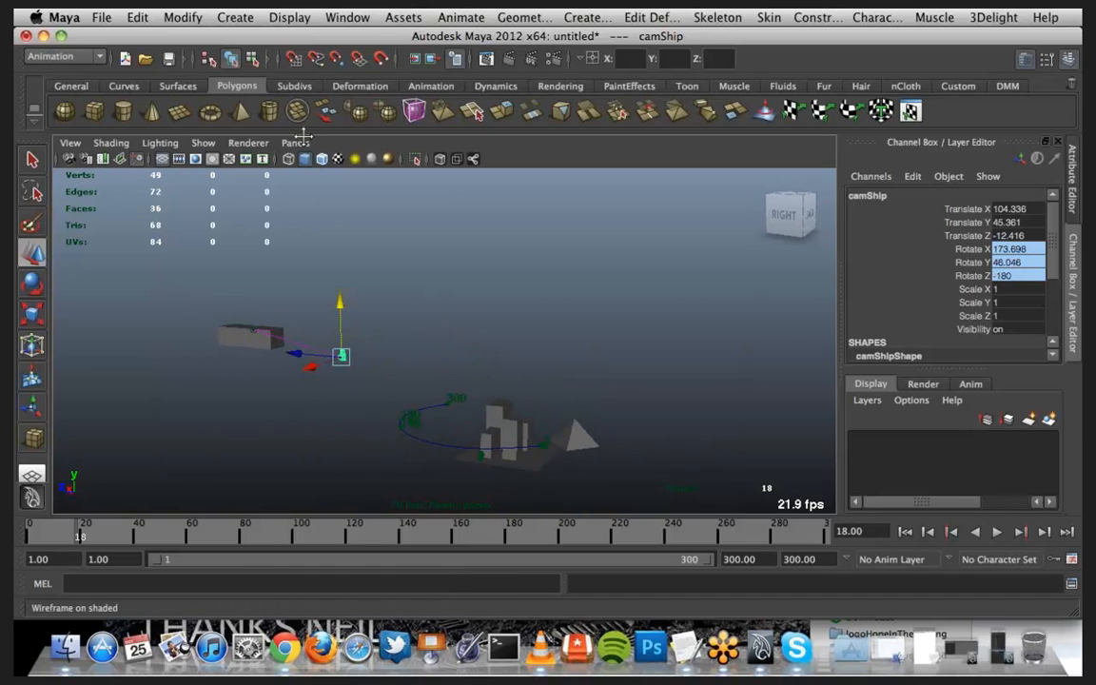
# Step: Look through camShip and play the animation from frame 1 to review the ship's flyby, returning to the start
pyautogui.click(301, 159)
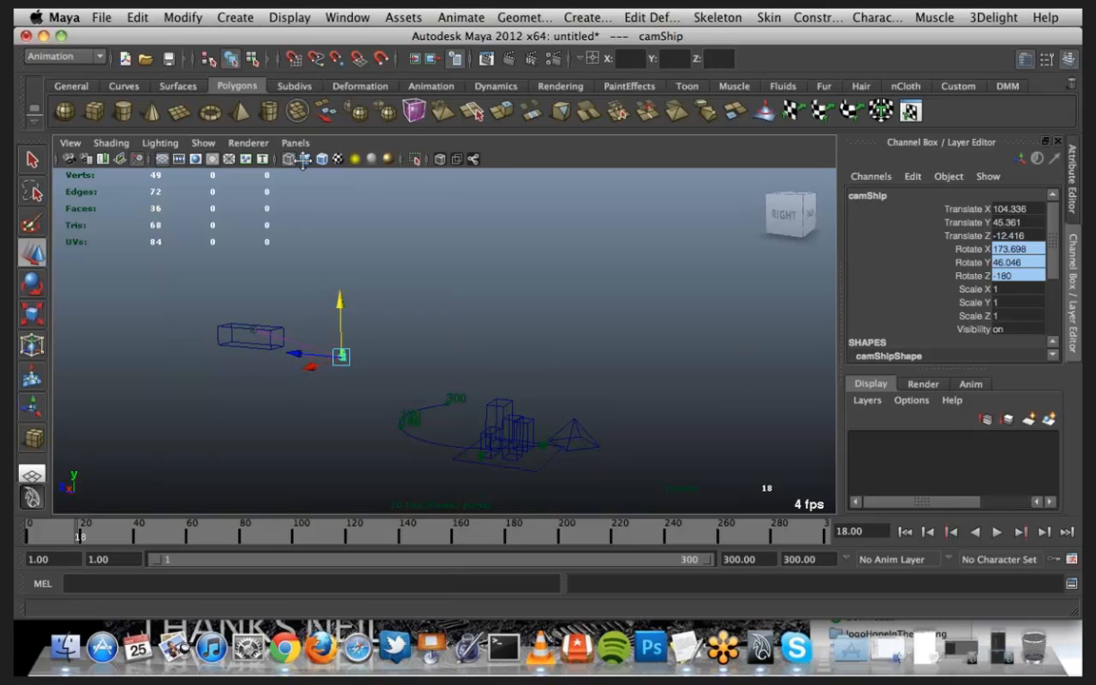
pyautogui.click(304, 158)
pyautogui.click(295, 142)
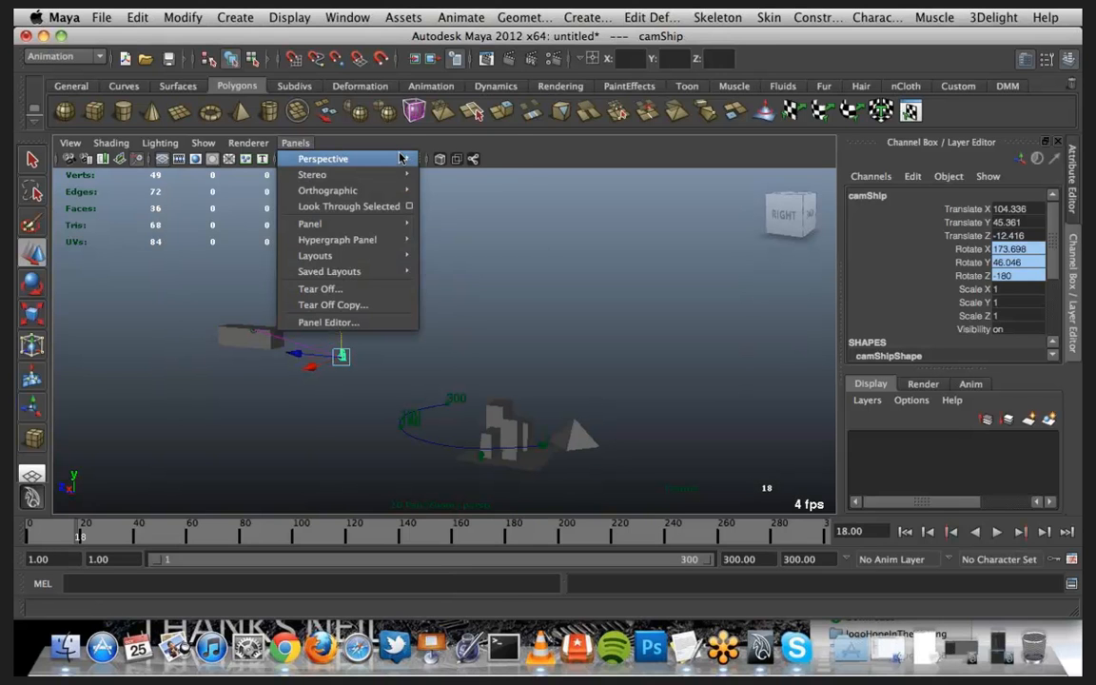
pyautogui.click(393, 207)
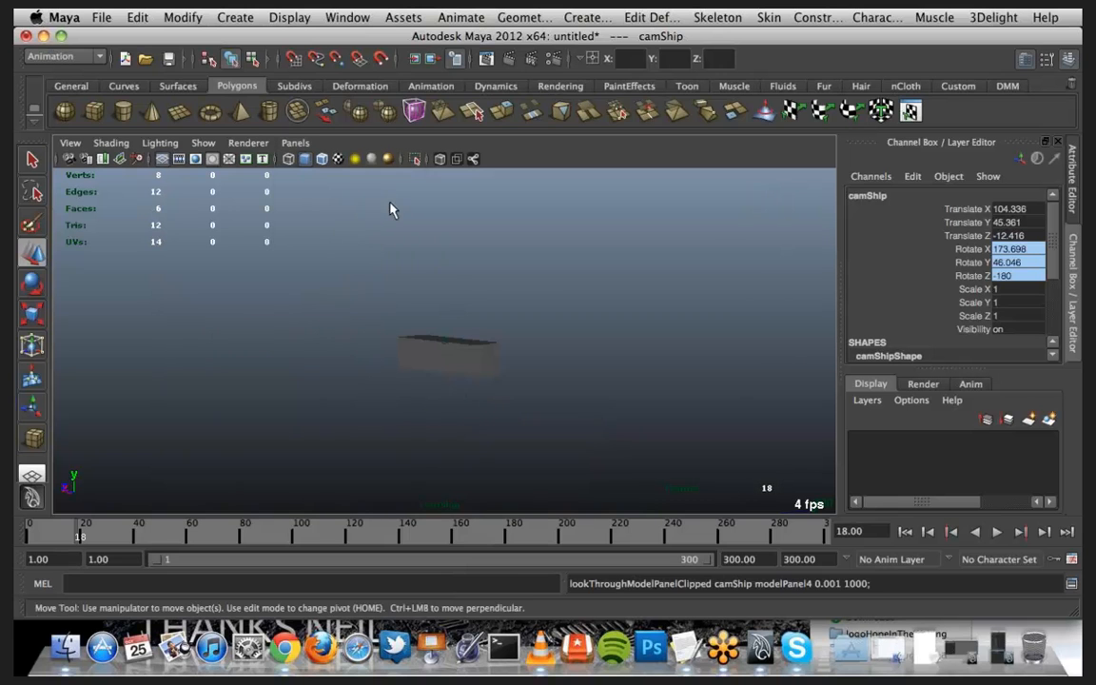
pyautogui.click(907, 536)
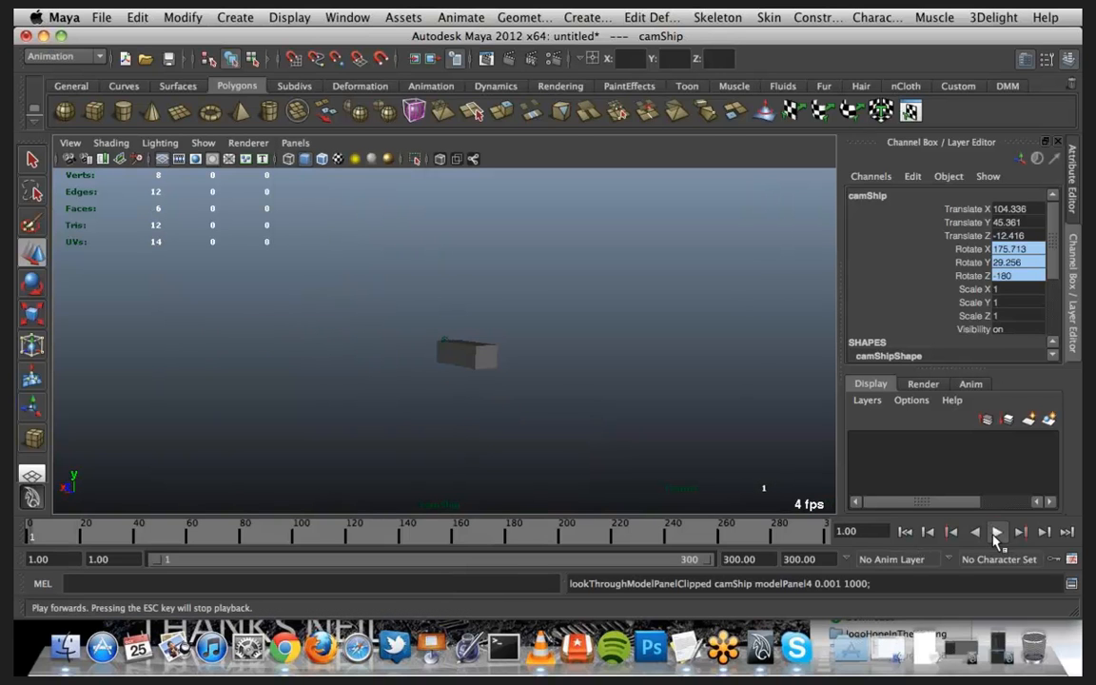
pyautogui.click(996, 532)
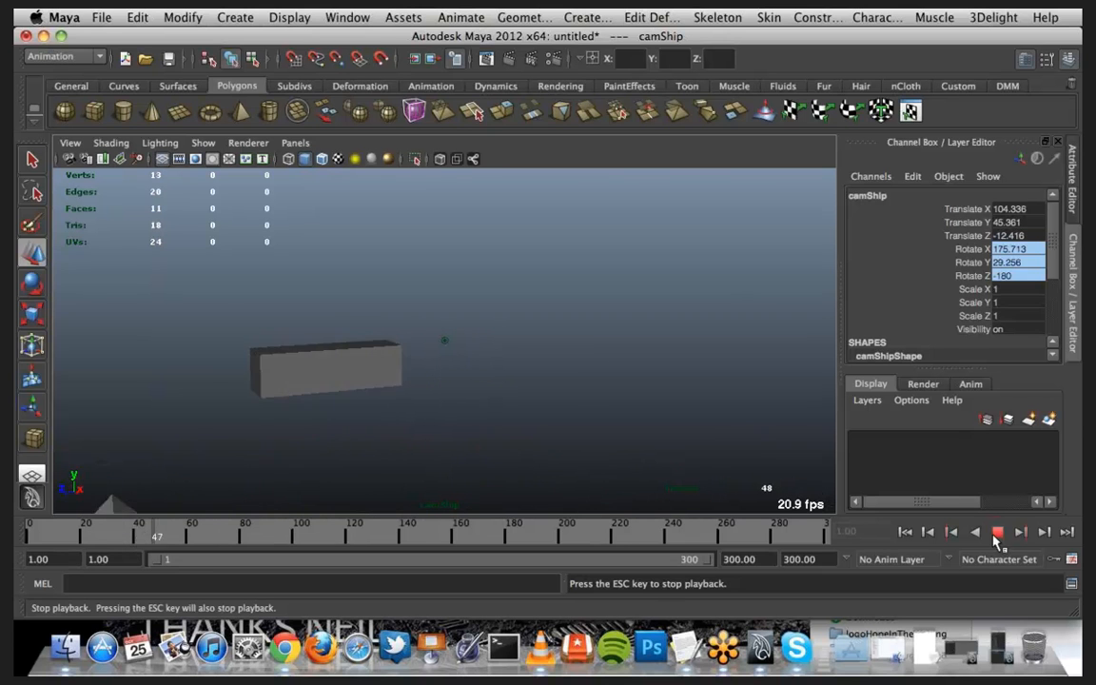
pyautogui.click(996, 533)
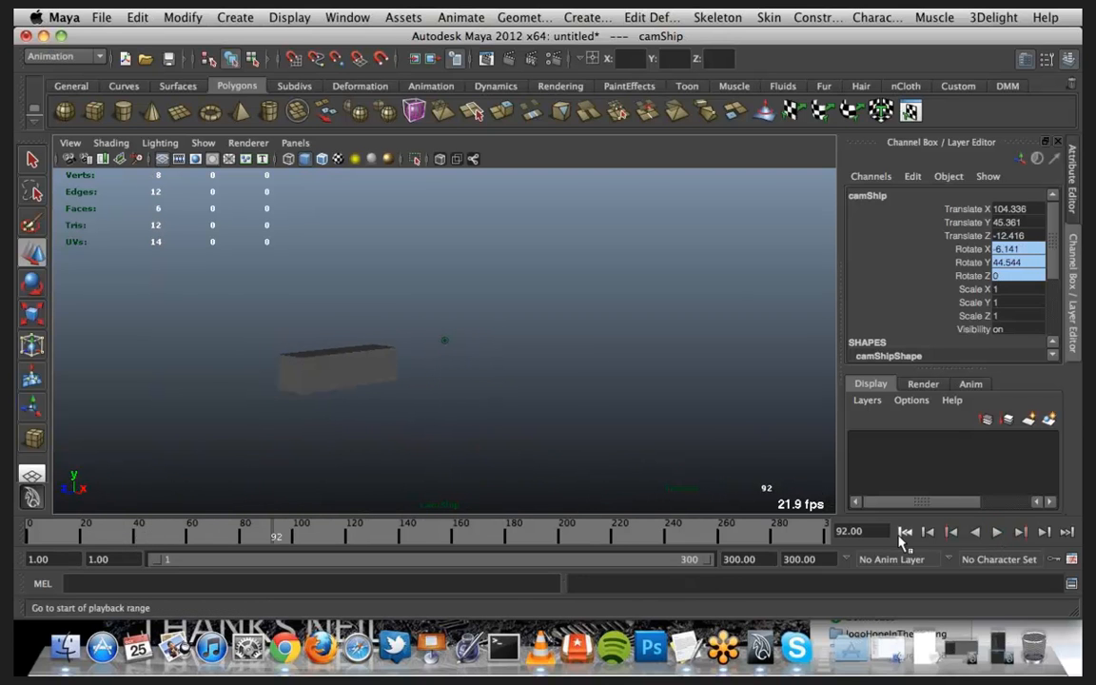
pyautogui.click(905, 533)
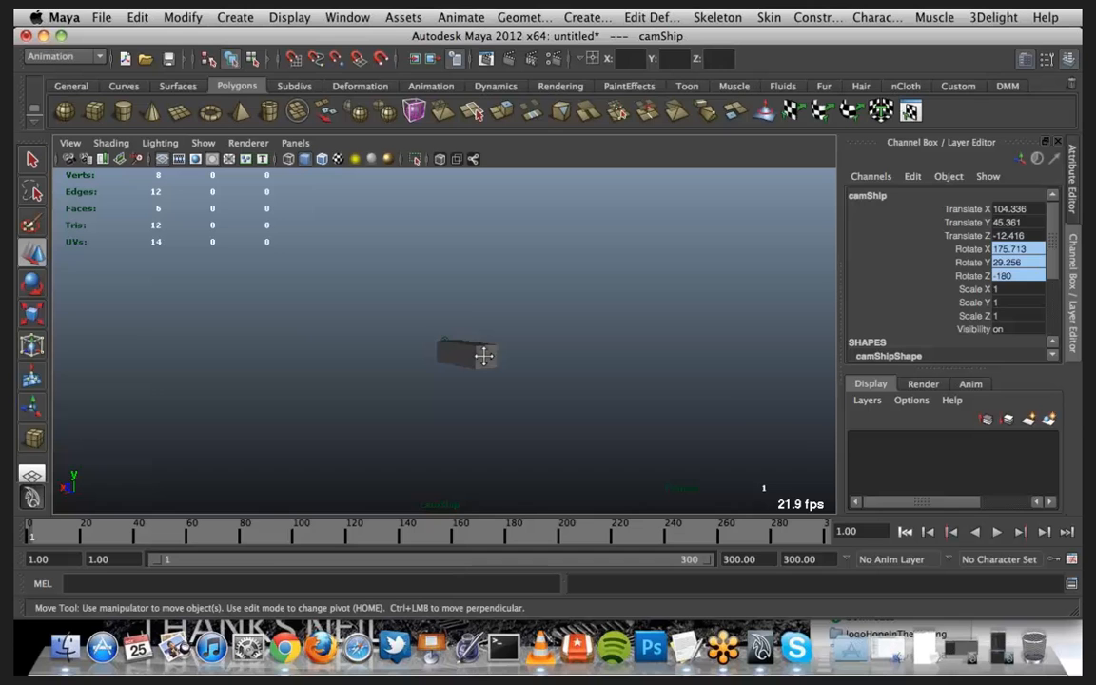
# Step: Select the ship to show its keyframes and set the playback range's end time to frame 70
pyautogui.click(483, 356)
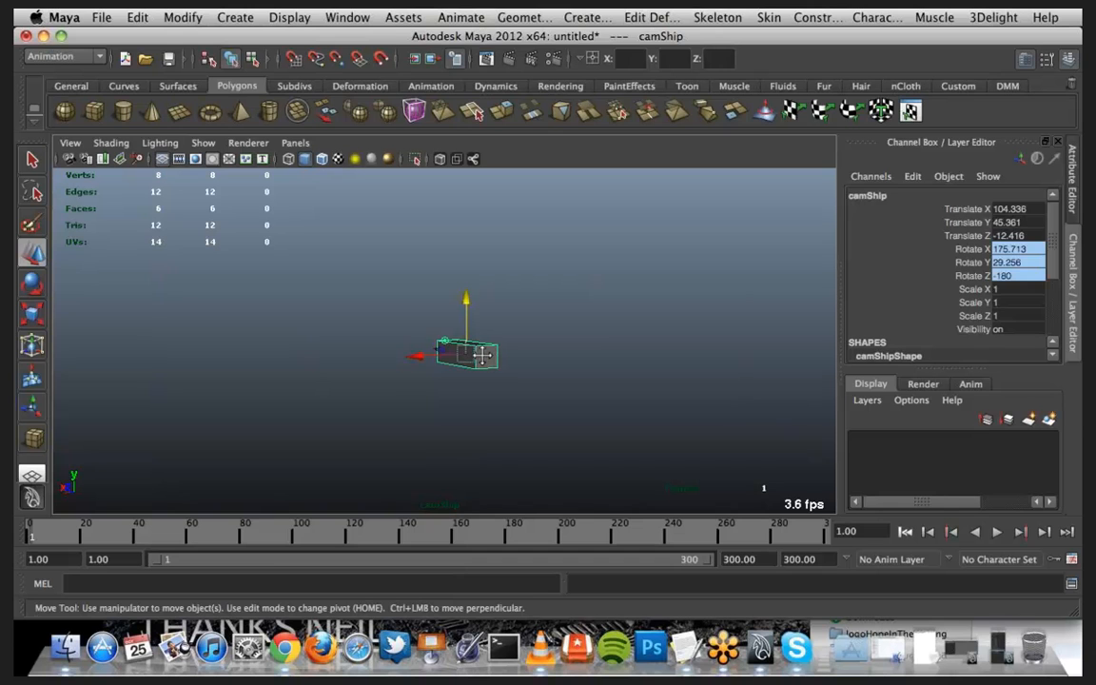
pyautogui.click(184, 538)
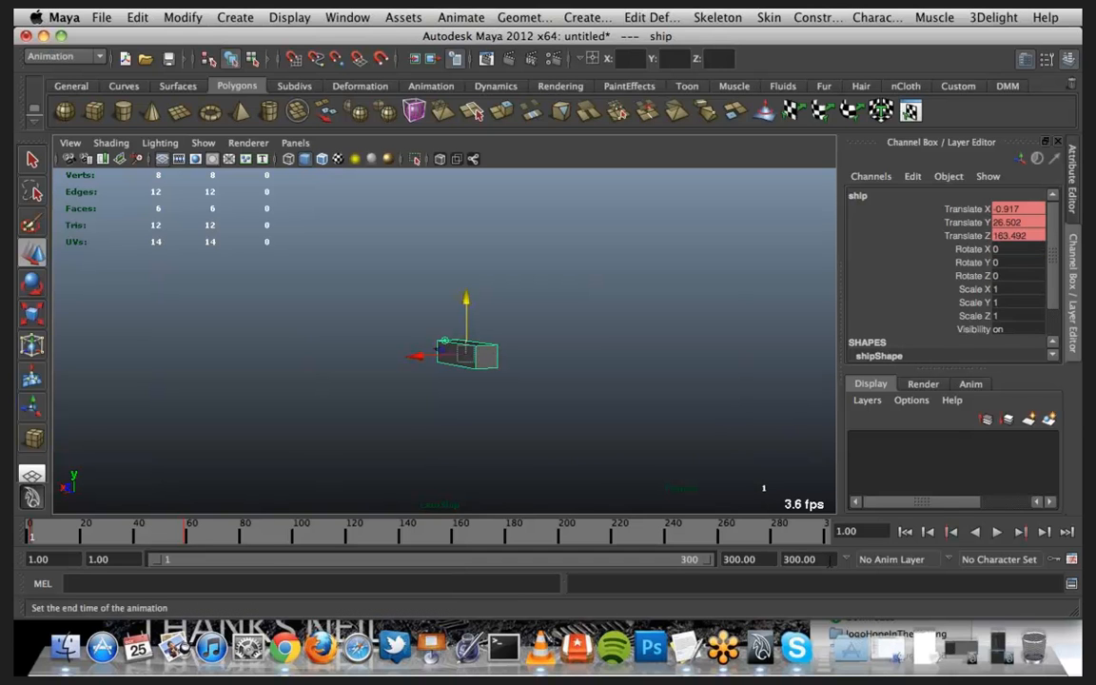
pyautogui.click(796, 559)
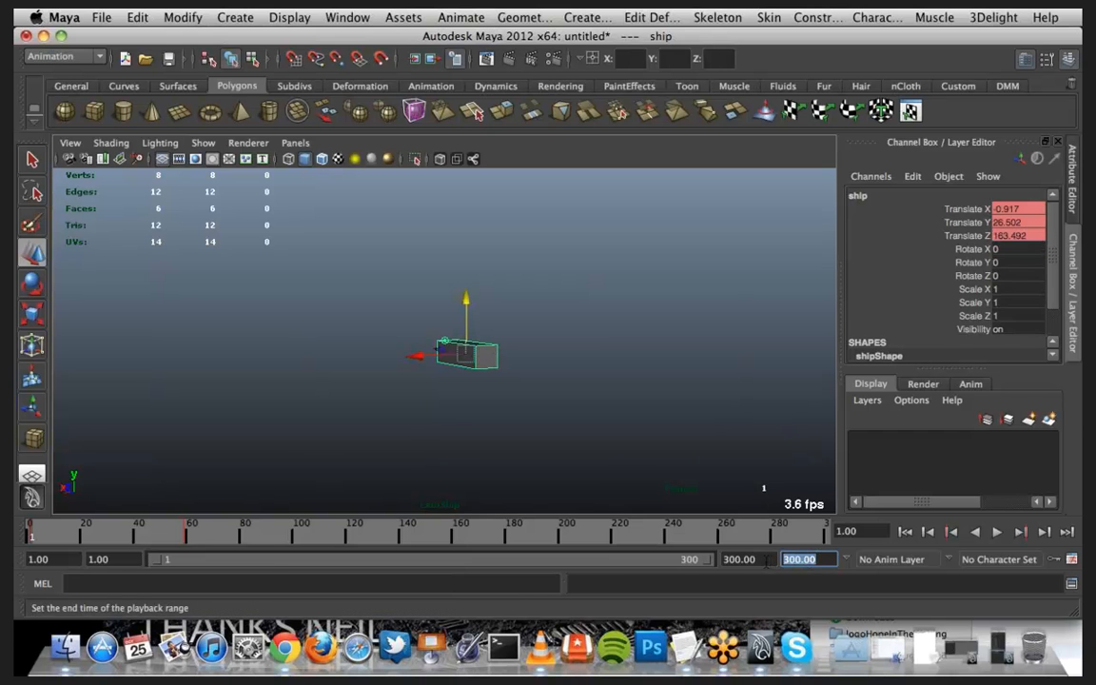
pyautogui.write('70')
pyautogui.press('Return')
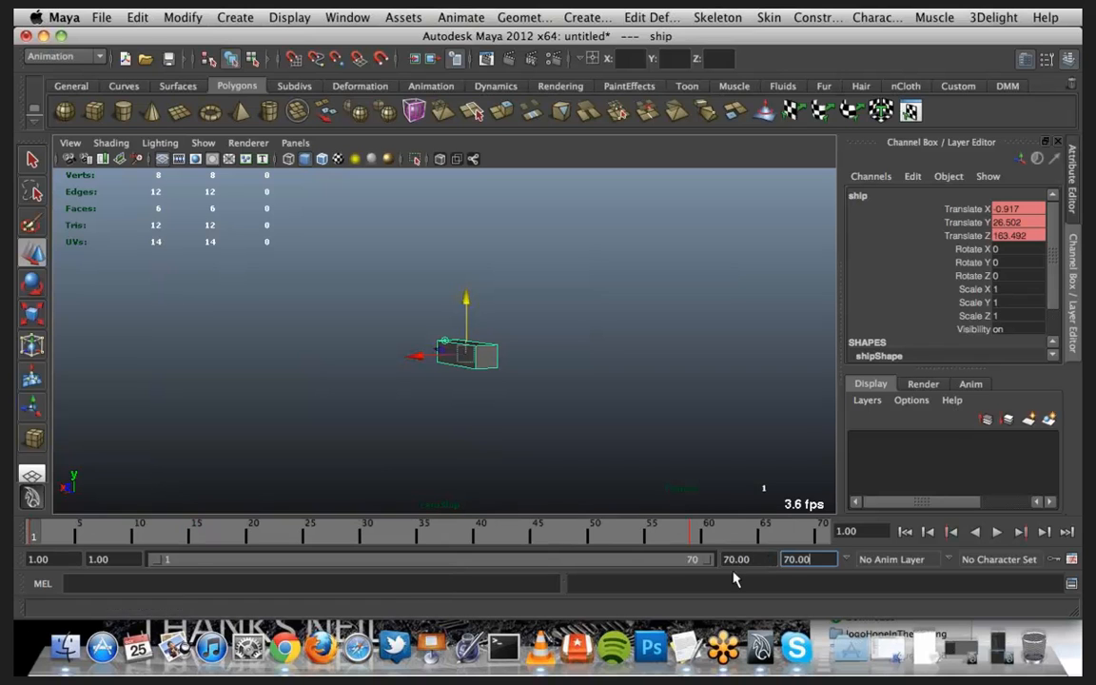
# Step: Play the shortened animation briefly through camShip and return to frame 1
pyautogui.click(998, 533)
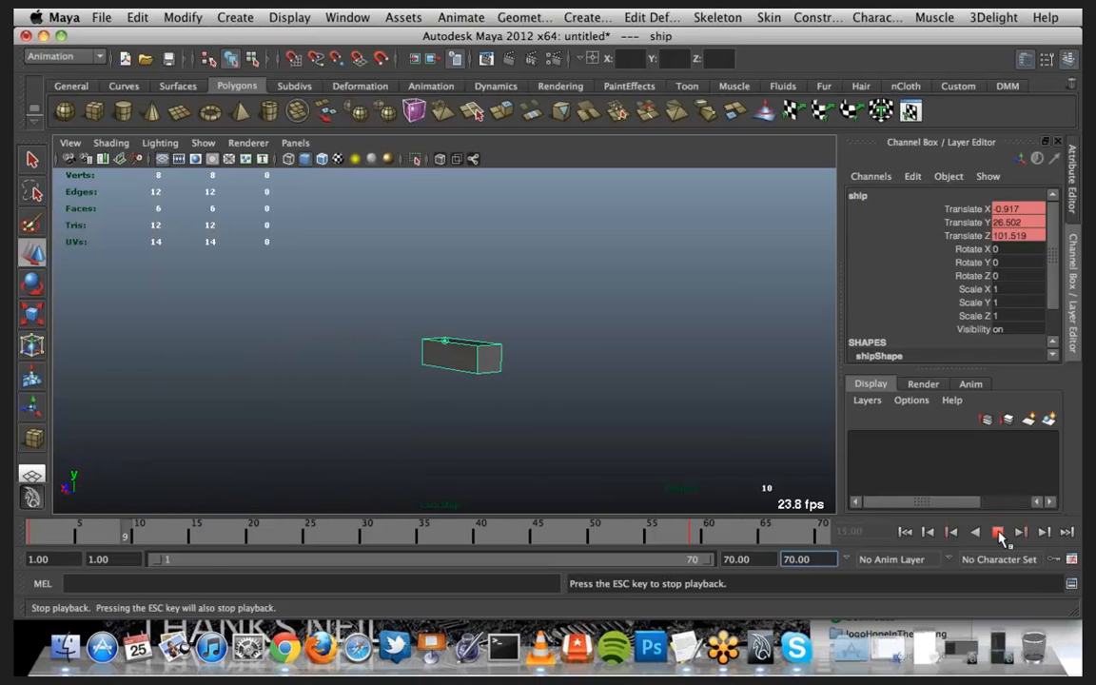
pyautogui.click(998, 533)
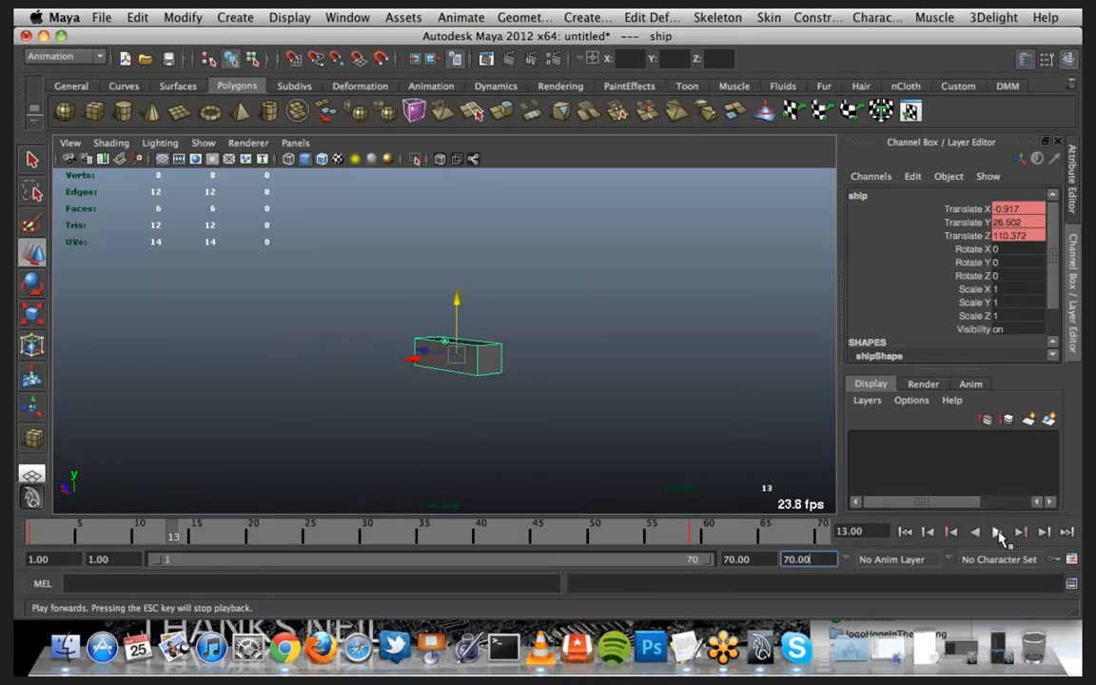
pyautogui.click(906, 533)
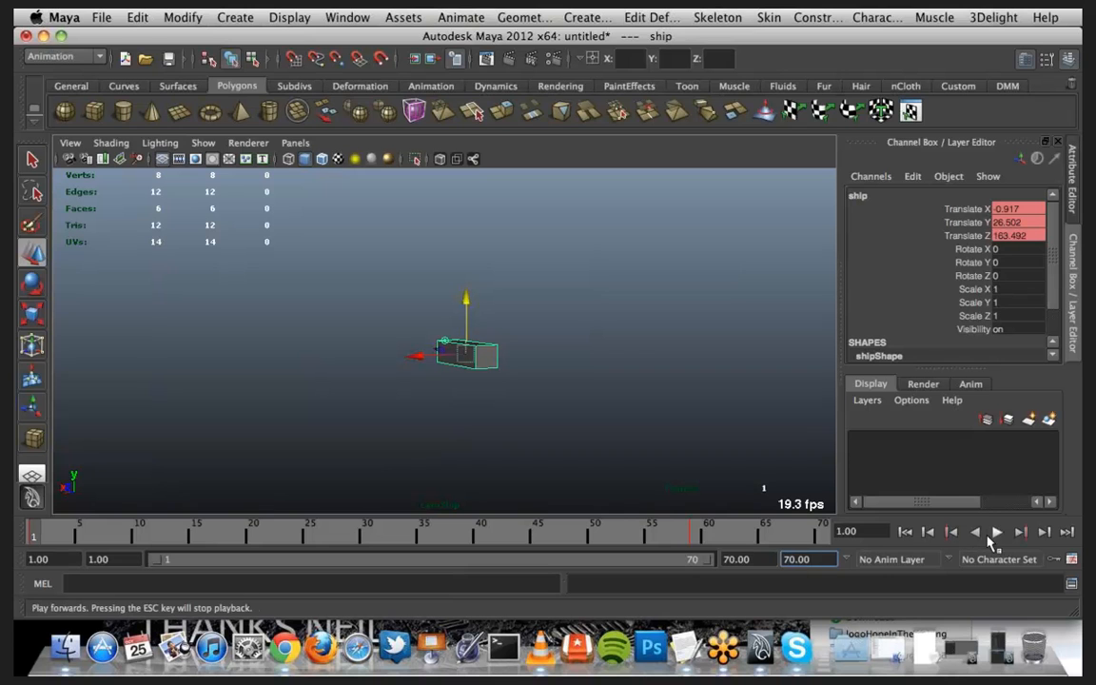
# Step: Switch the viewport back to the persp camera and select camera2_aim under ship in the Outliner, then minimize the Outliner
pyautogui.click(295, 143)
pyautogui.moveTo(381, 159)
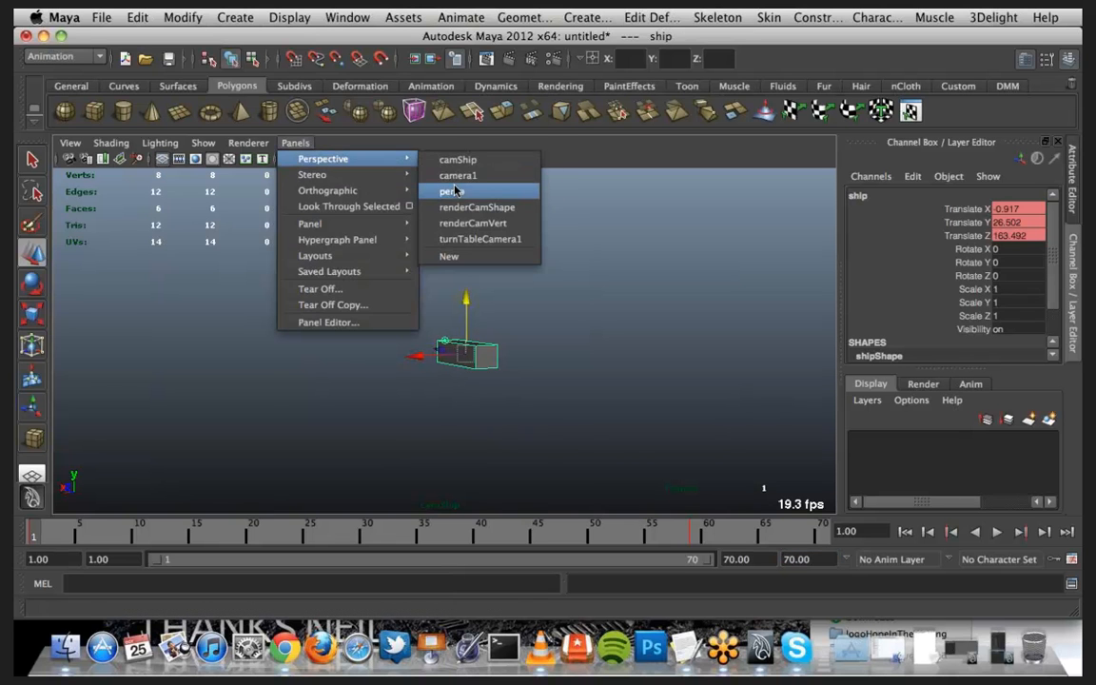
pyautogui.click(451, 191)
pyautogui.scroll(3, 335, 366)
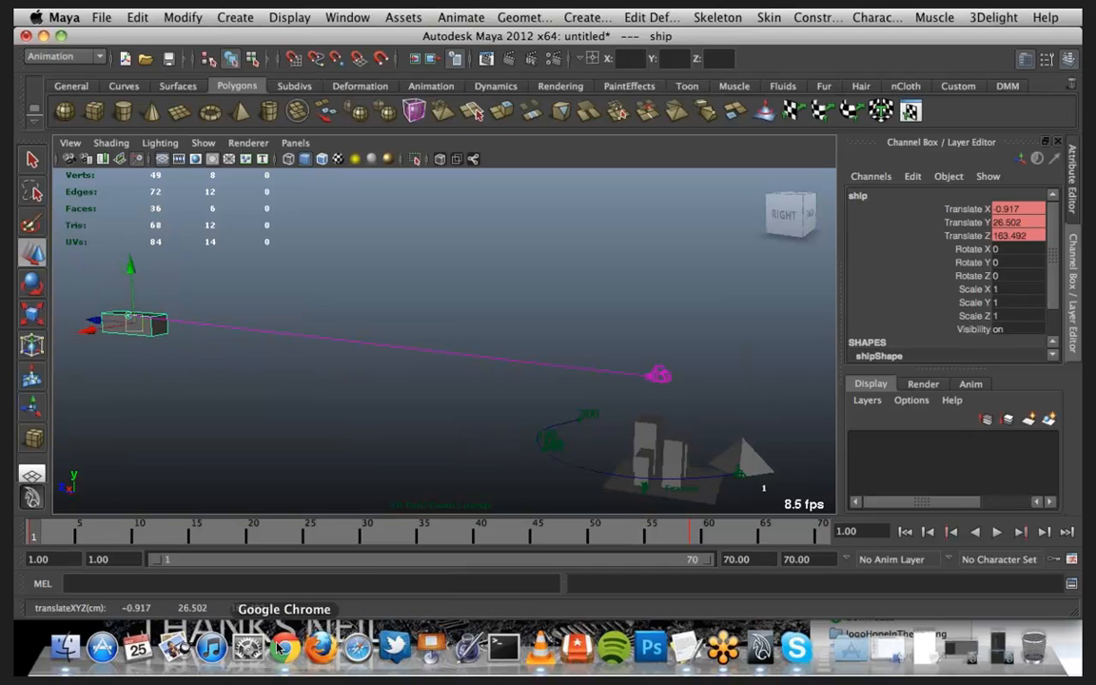
pyautogui.click(349, 17)
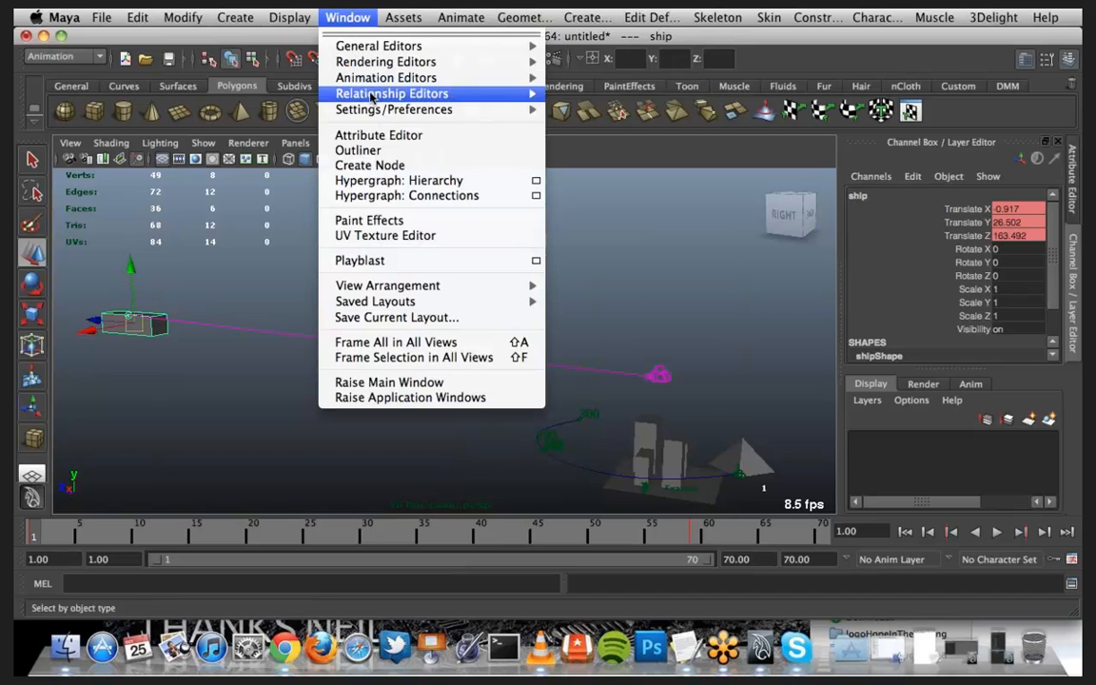
pyautogui.click(400, 147)
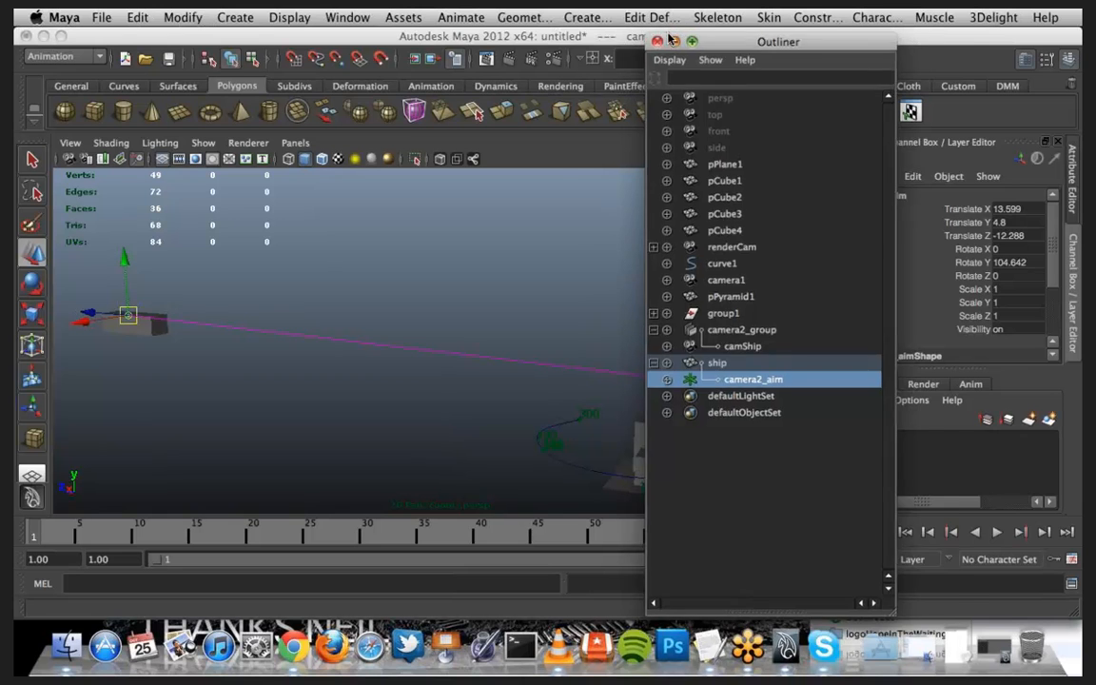
pyautogui.click(670, 36)
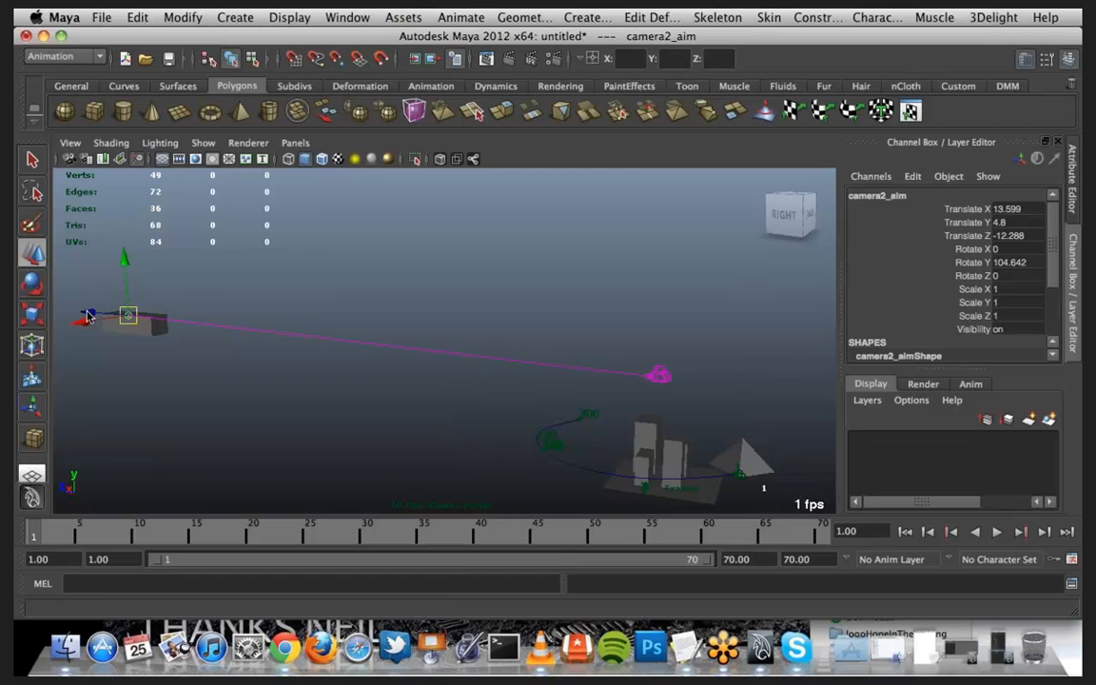
# Step: Move camera2_aim ahead of the ship to Translate Z -38.231 and key its three translate channels at frame 1
pyautogui.moveTo(87, 317); pyautogui.dragTo(154, 320)
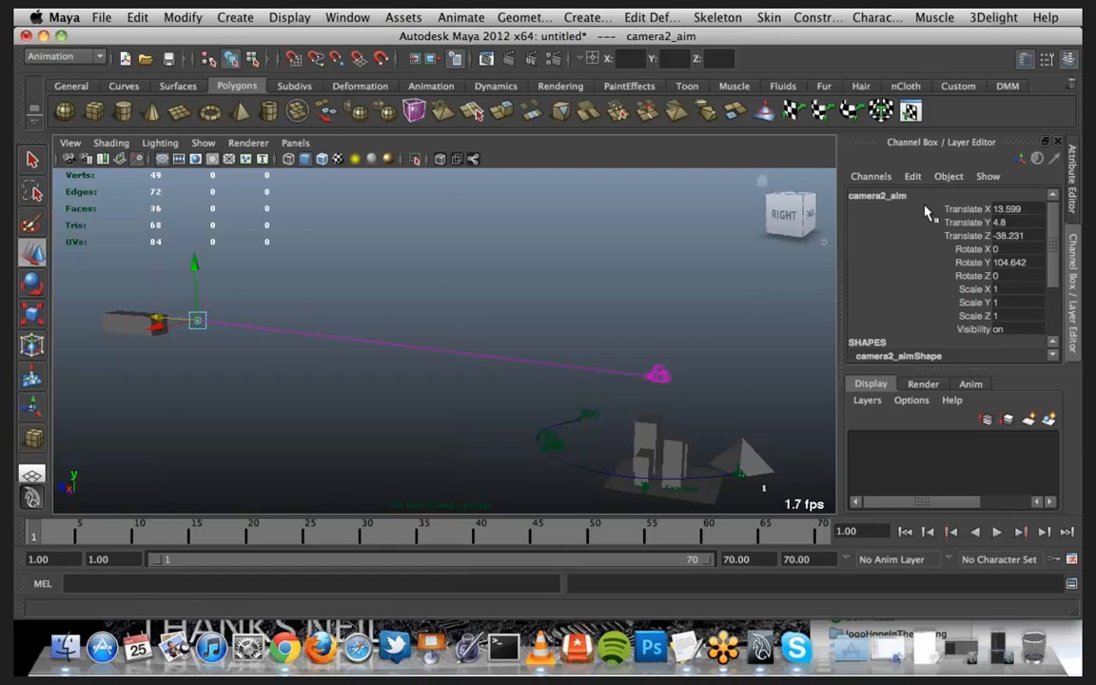
pyautogui.moveTo(924, 210); pyautogui.dragTo(924, 236)
pyautogui.rightClick(924, 236)
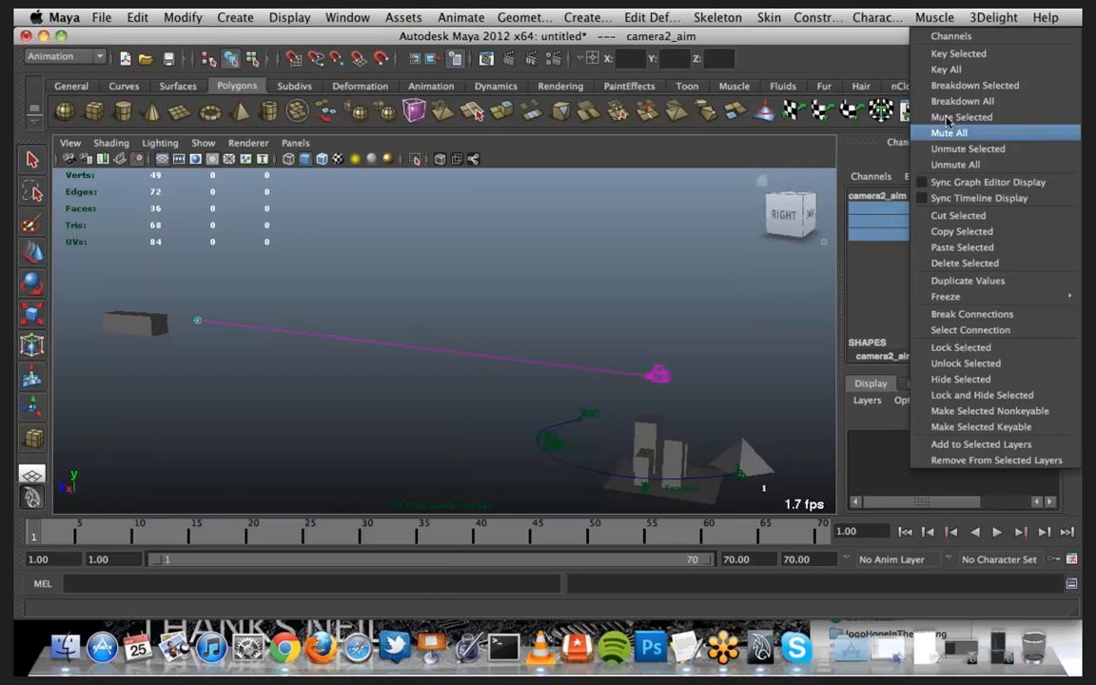
pyautogui.click(958, 54)
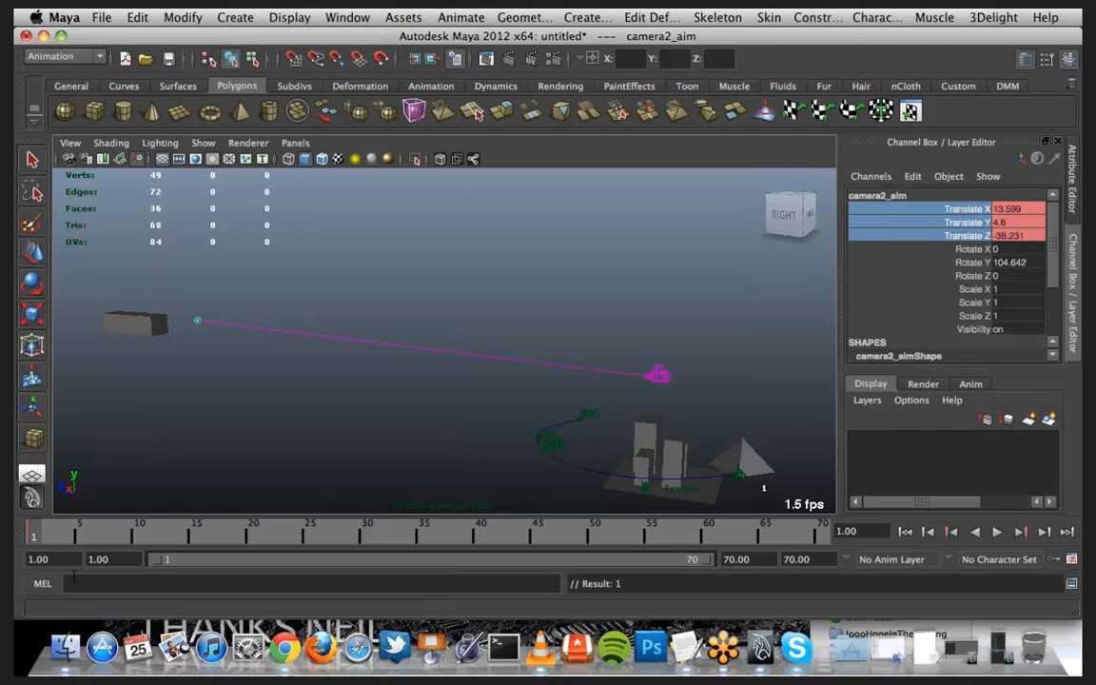
# Step: Play and scrub through the flyby to examine where camShip aims relative to the ship, stopping at frame 58
pyautogui.hotkey('alt', 'v')
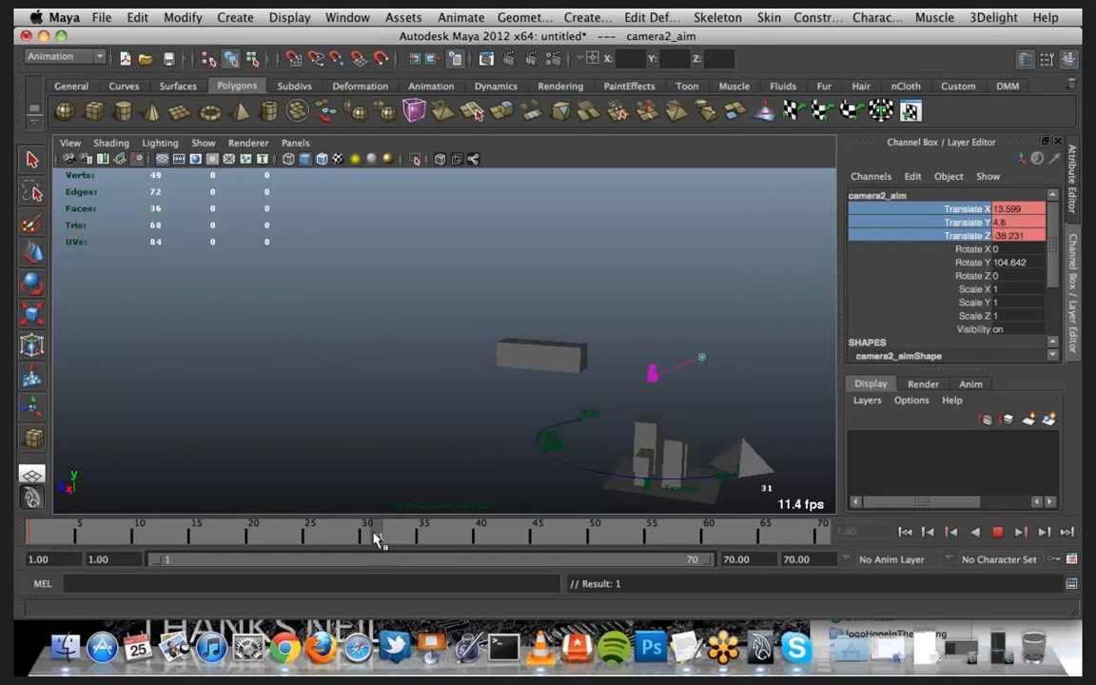
pyautogui.moveTo(423, 537); pyautogui.dragTo(468, 539)
pyautogui.keyDown('alt'); pyautogui.moveTo(479, 326); pyautogui.dragTo(452, 335, button='middle'); pyautogui.keyUp('alt')
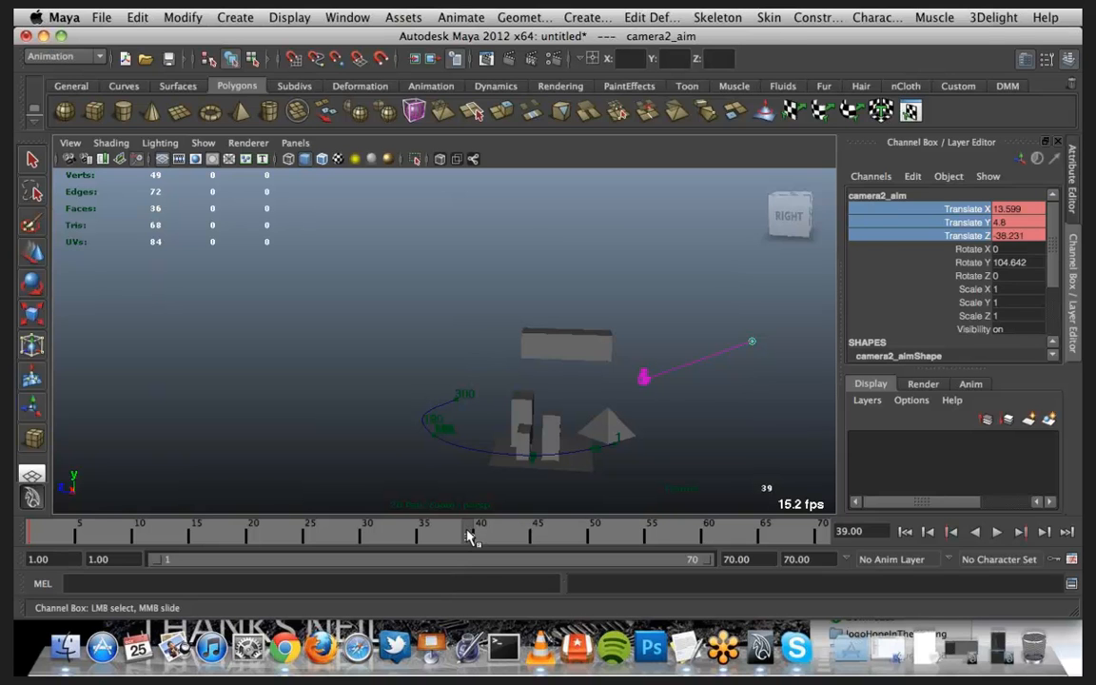
pyautogui.hotkey('alt', 'v')
pyautogui.moveTo(518, 531); pyautogui.dragTo(586, 540)
pyautogui.scroll(-5, 505, 400)
pyautogui.keyDown('alt'); pyautogui.moveTo(502, 398); pyautogui.dragTo(461, 399); pyautogui.keyUp('alt')
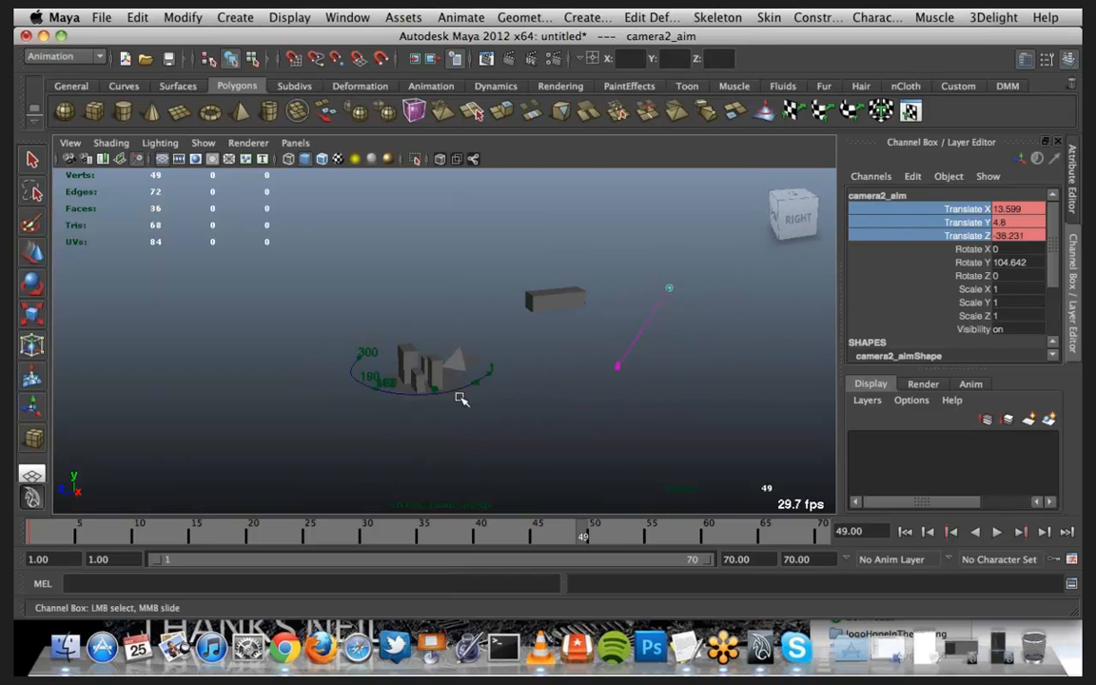
pyautogui.hotkey('alt', 'v')
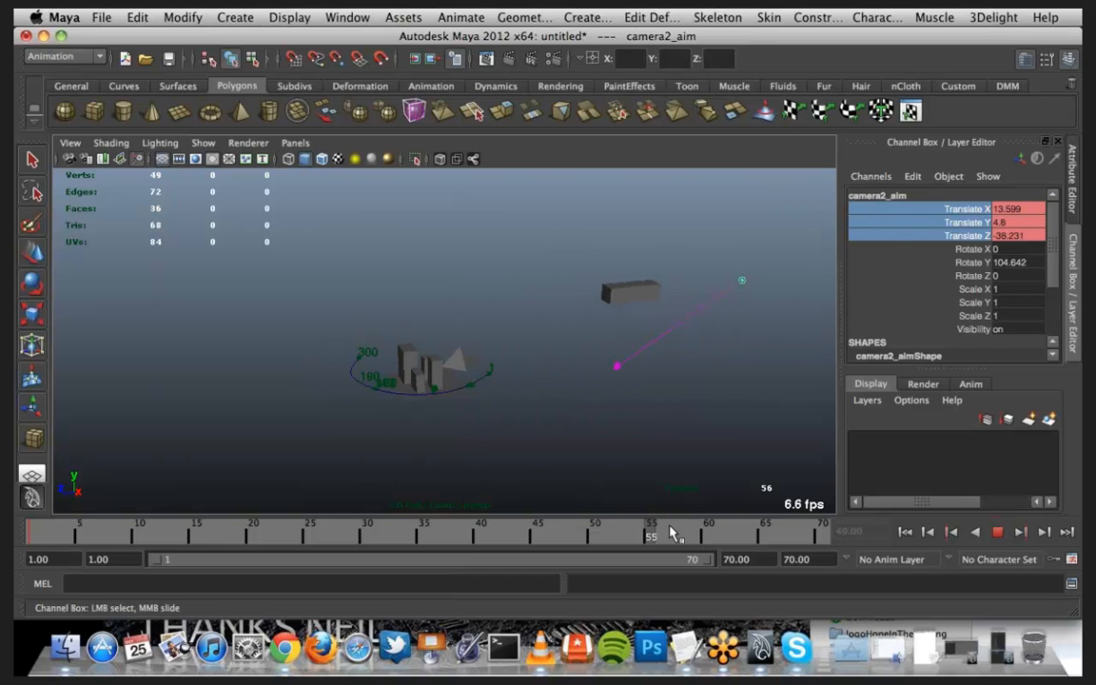
pyautogui.click(693, 539)
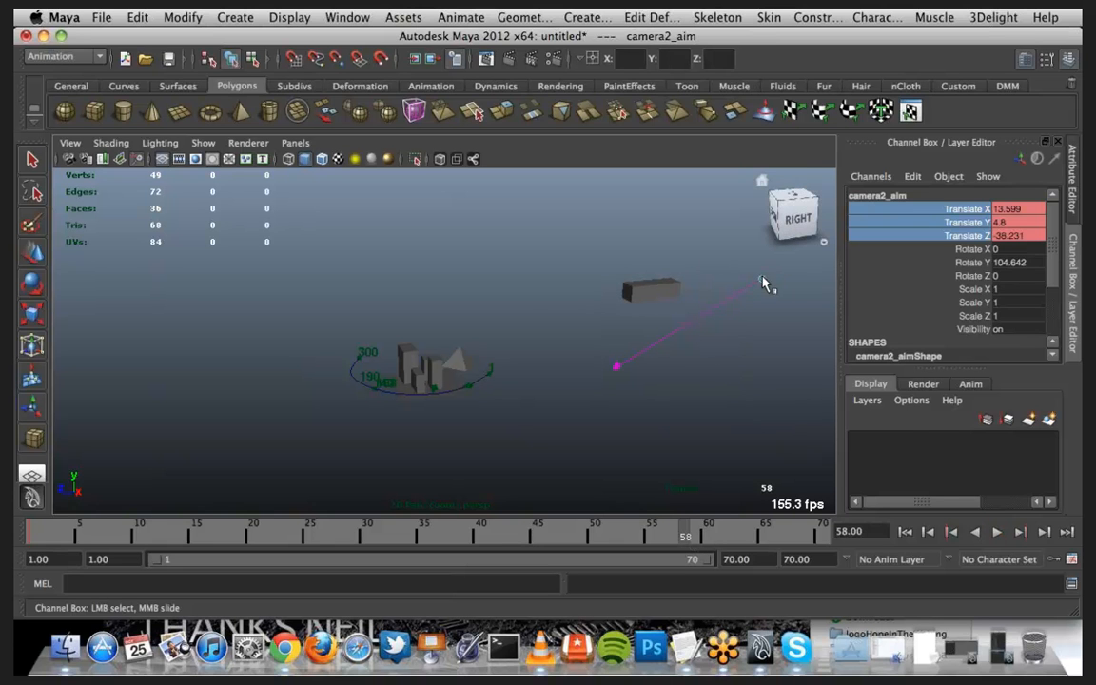
# Step: Move camera2_aim behind the ship to Translate Z 50.203 and key its three translate channels at frame 58
pyautogui.hotkey('ctrl', 'a')
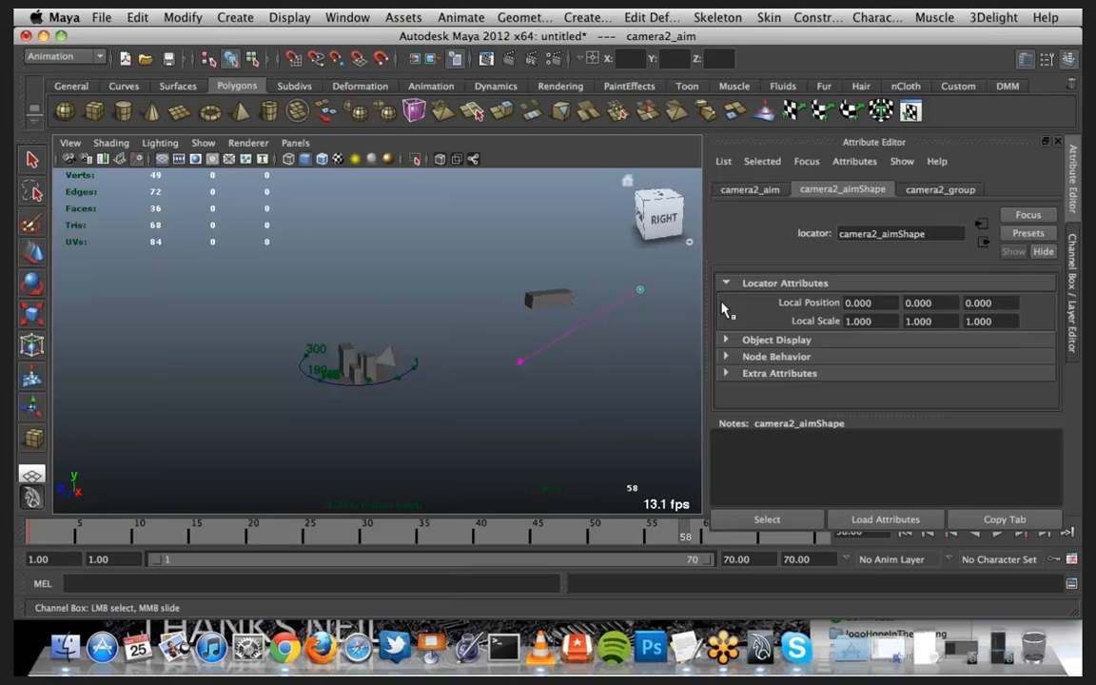
pyautogui.hotkey('ctrl', 'a')
pyautogui.press('w')
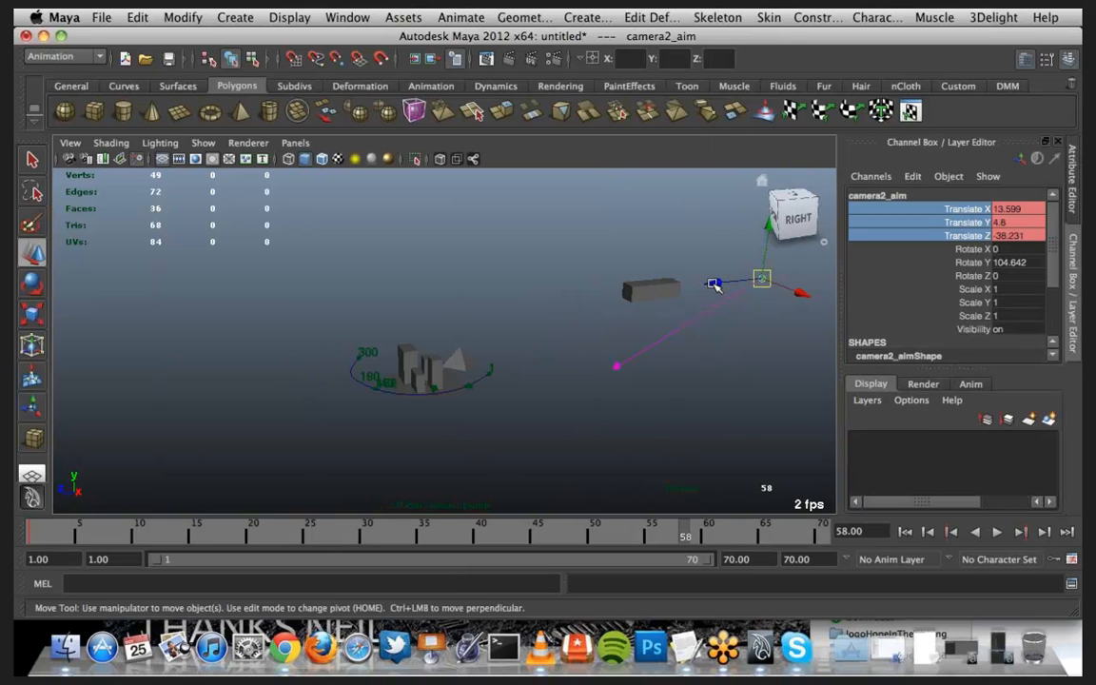
pyautogui.moveTo(714, 284); pyautogui.dragTo(491, 307)
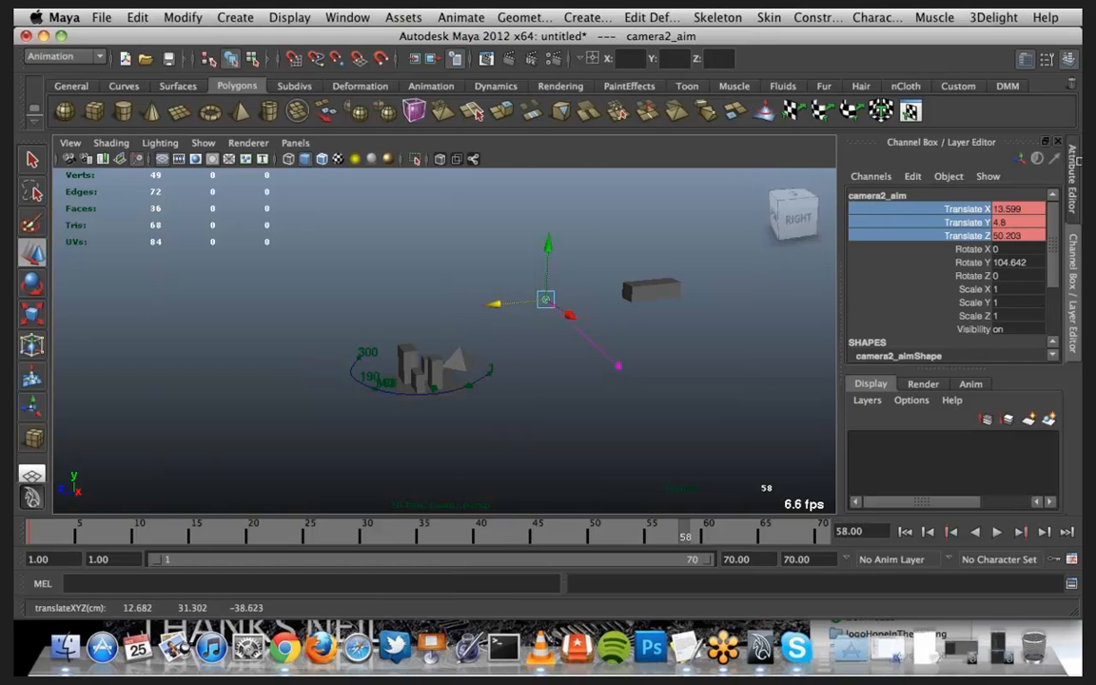
pyautogui.rightClick(920, 243)
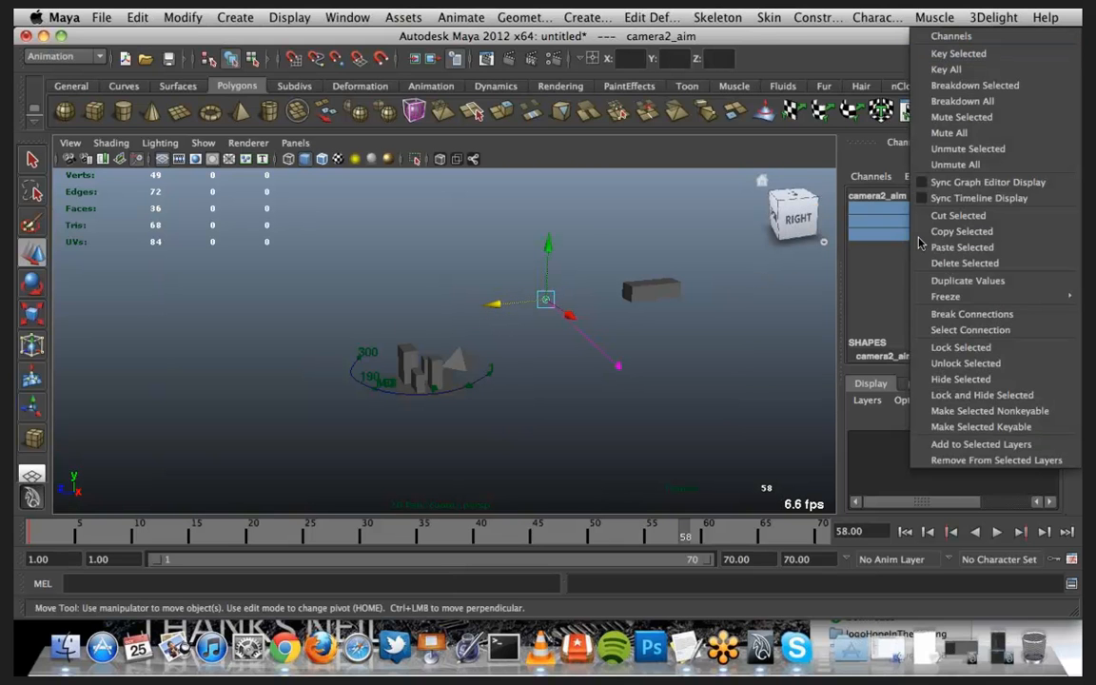
pyautogui.click(969, 60)
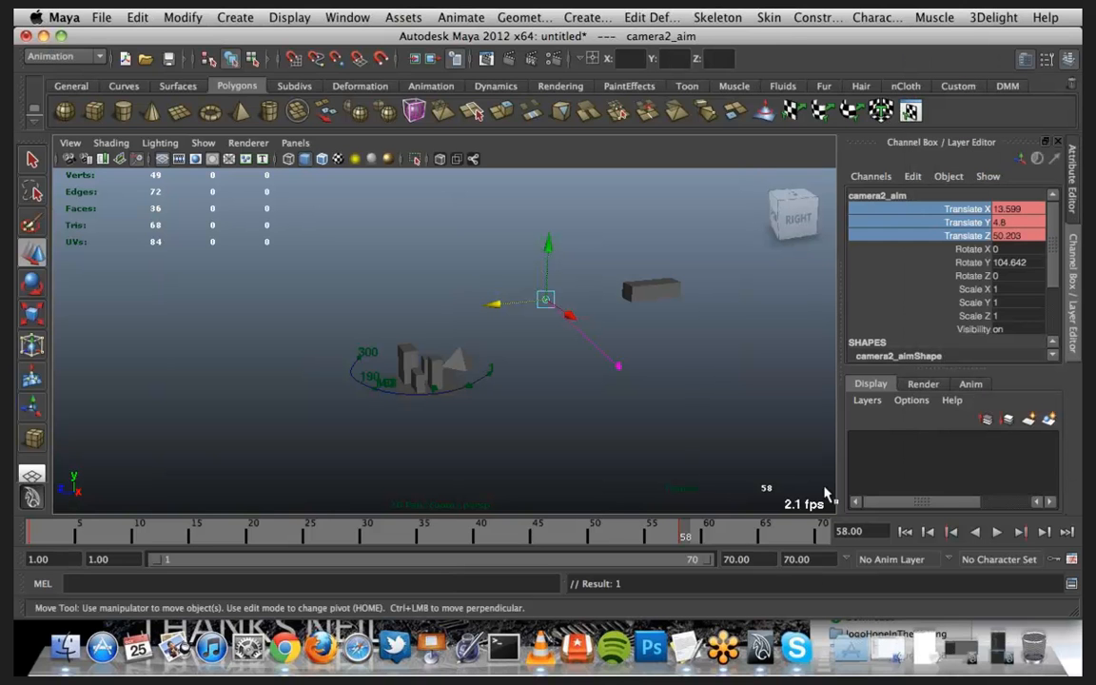
# Step: Return to frame 1 and scrub to frame 53 to review how the aim point shifts from ahead of the ship to behind it
pyautogui.click(905, 532)
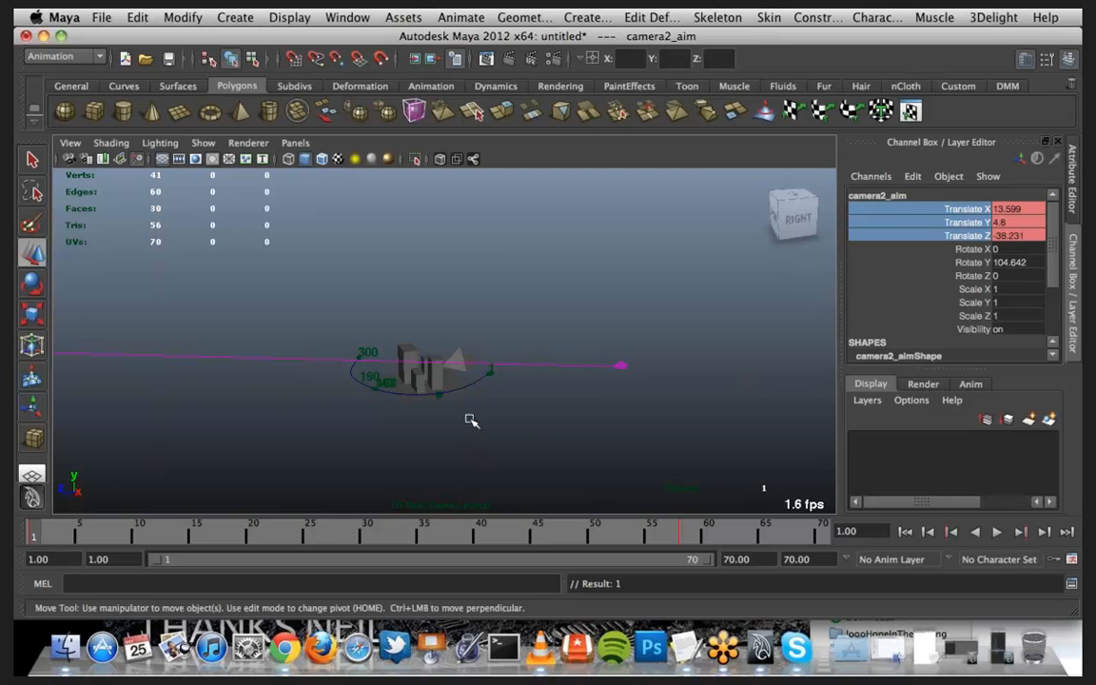
pyautogui.keyDown('alt'); pyautogui.moveTo(471, 421); pyautogui.dragTo(424, 397); pyautogui.keyUp('alt')
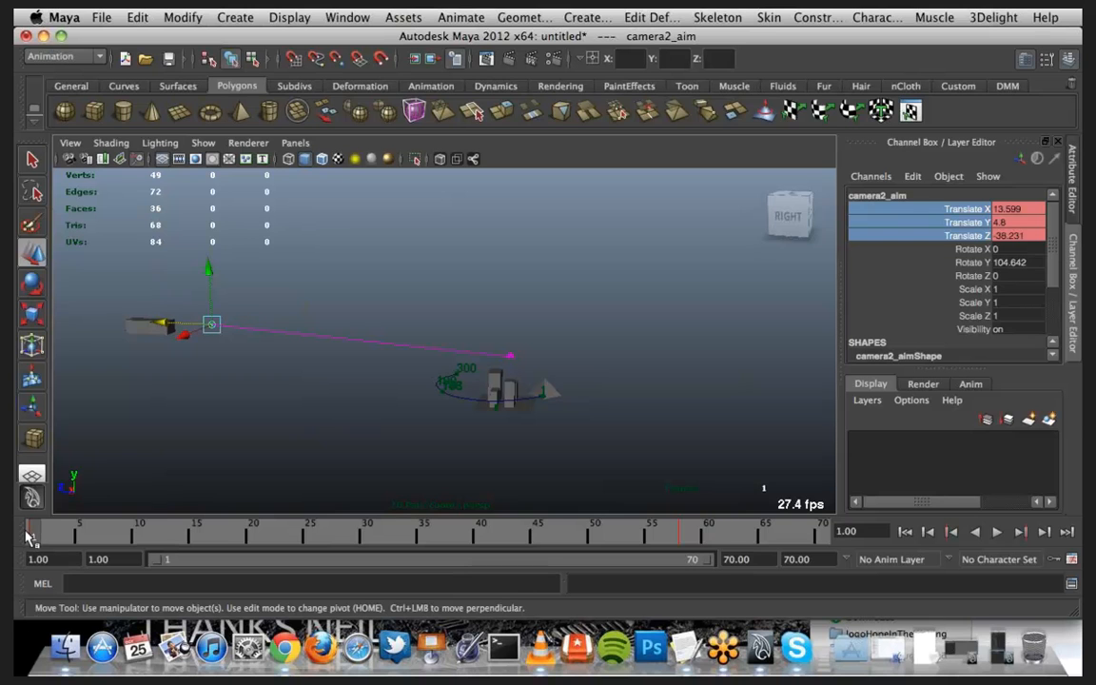
pyautogui.moveTo(36, 536)
pyautogui.mouseDown()
pyautogui.moveTo(472, 528)
pyautogui.moveTo(576, 511)
pyautogui.moveTo(773, 533)
pyautogui.moveTo(687, 535)
pyautogui.moveTo(602, 504)
pyautogui.mouseUp()
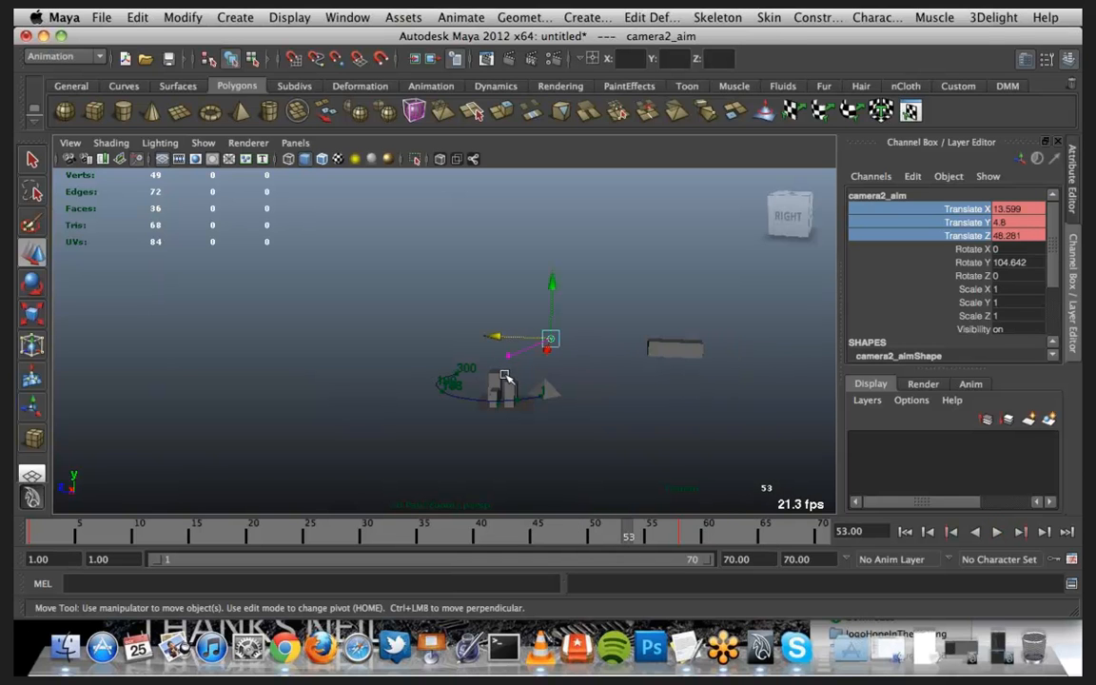
# Step: Look through camShip and play the flyby from frame 1 to check the camera framing, returning to frame 1
pyautogui.click(511, 357)
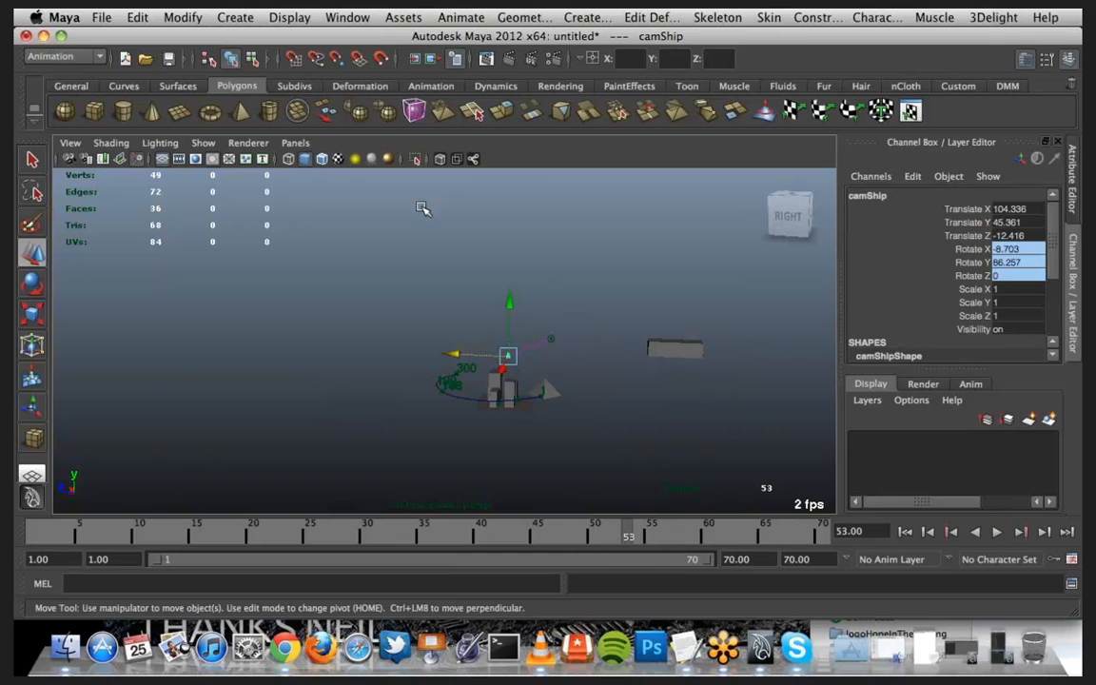
pyautogui.click(294, 144)
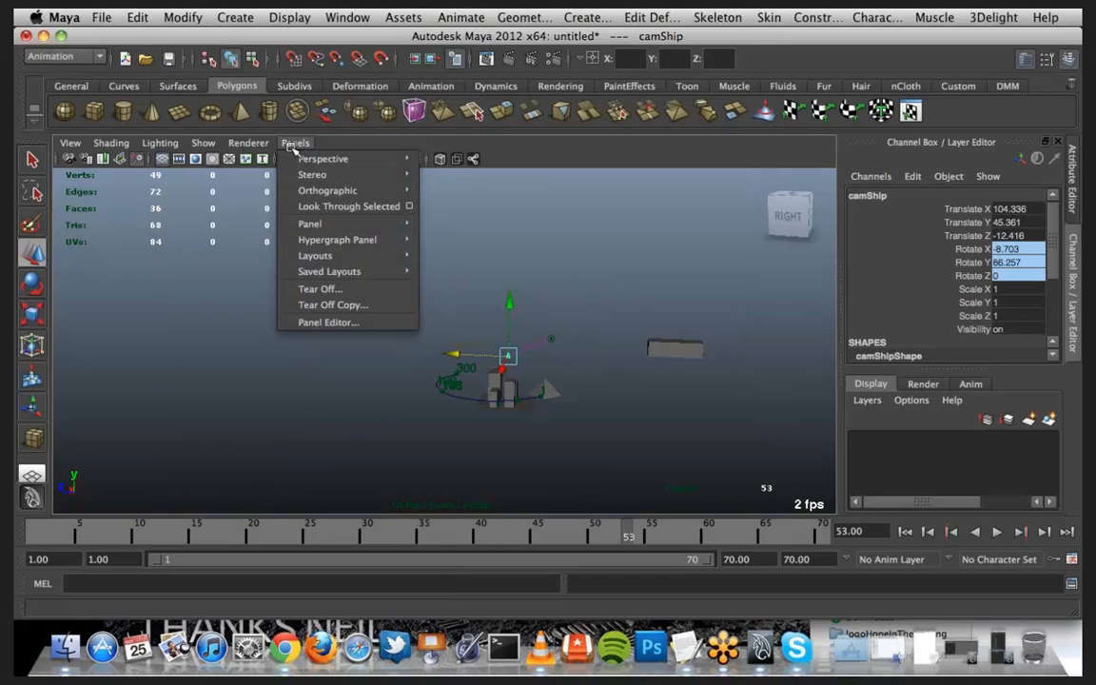
pyautogui.click(347, 207)
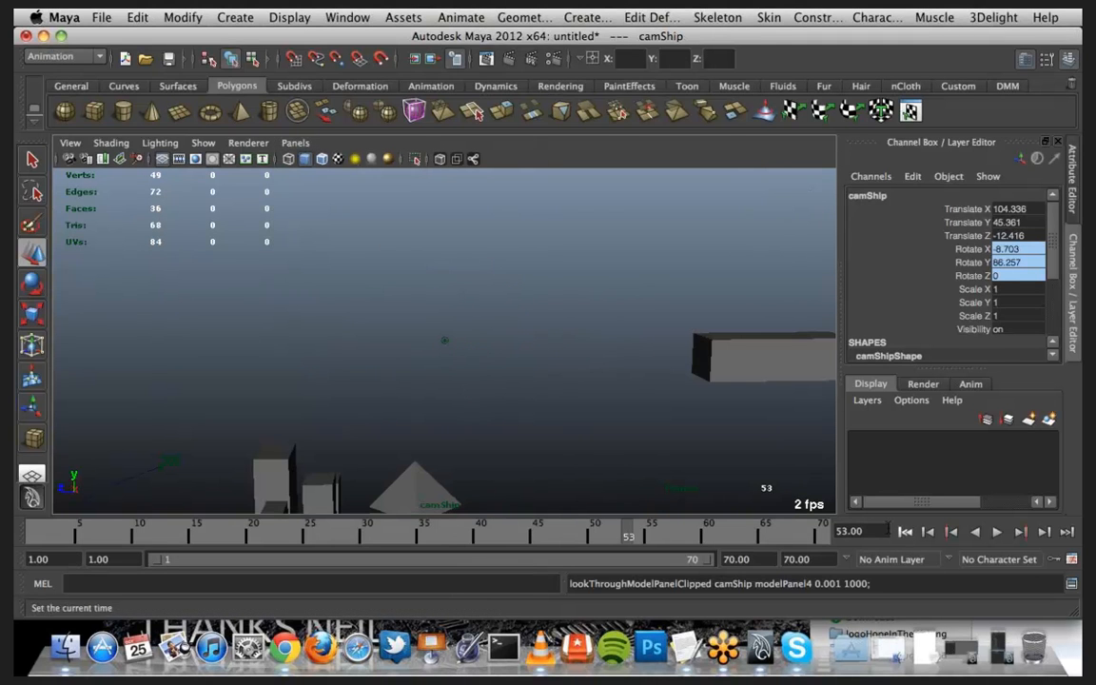
pyautogui.click(905, 532)
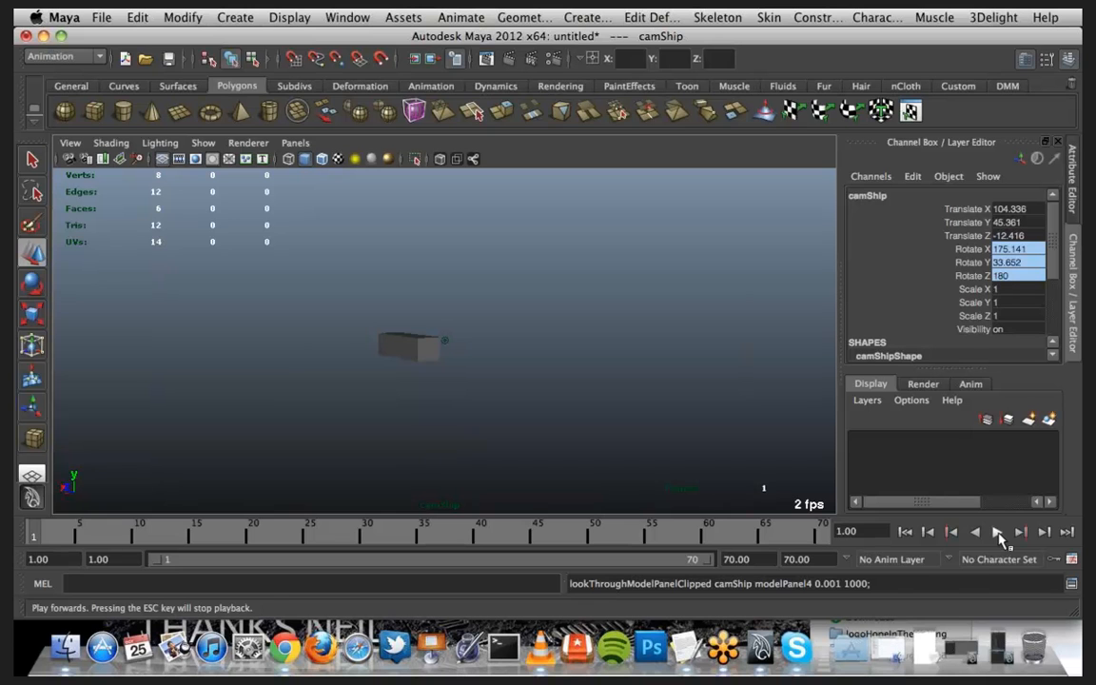
pyautogui.click(997, 533)
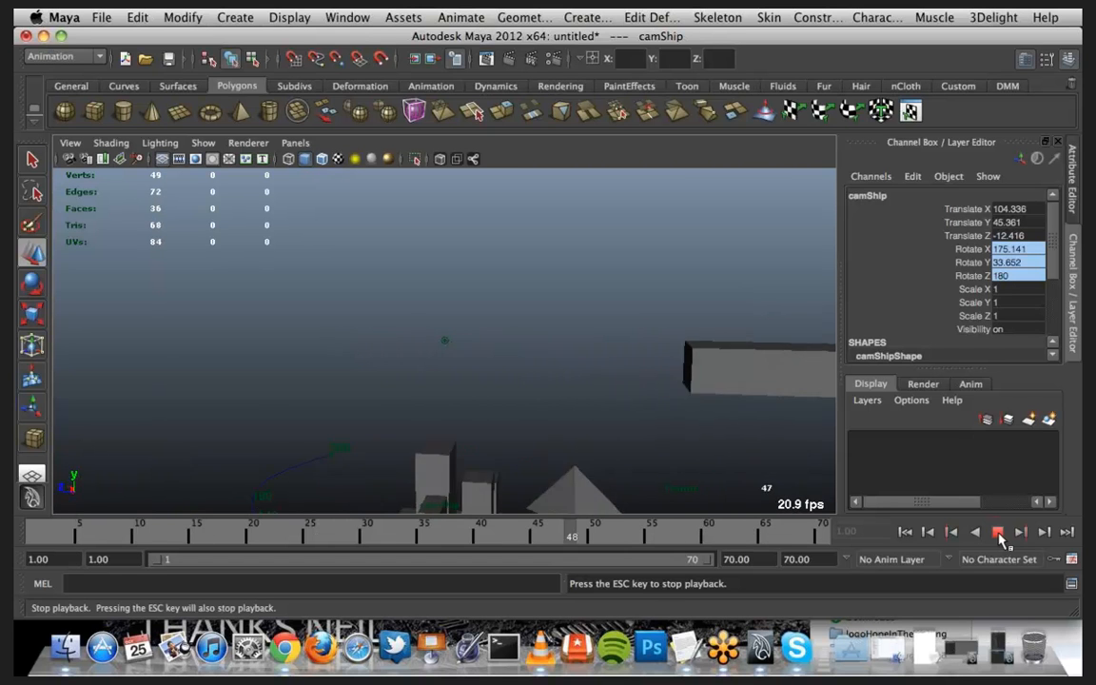
pyautogui.click(997, 533)
pyautogui.click(905, 532)
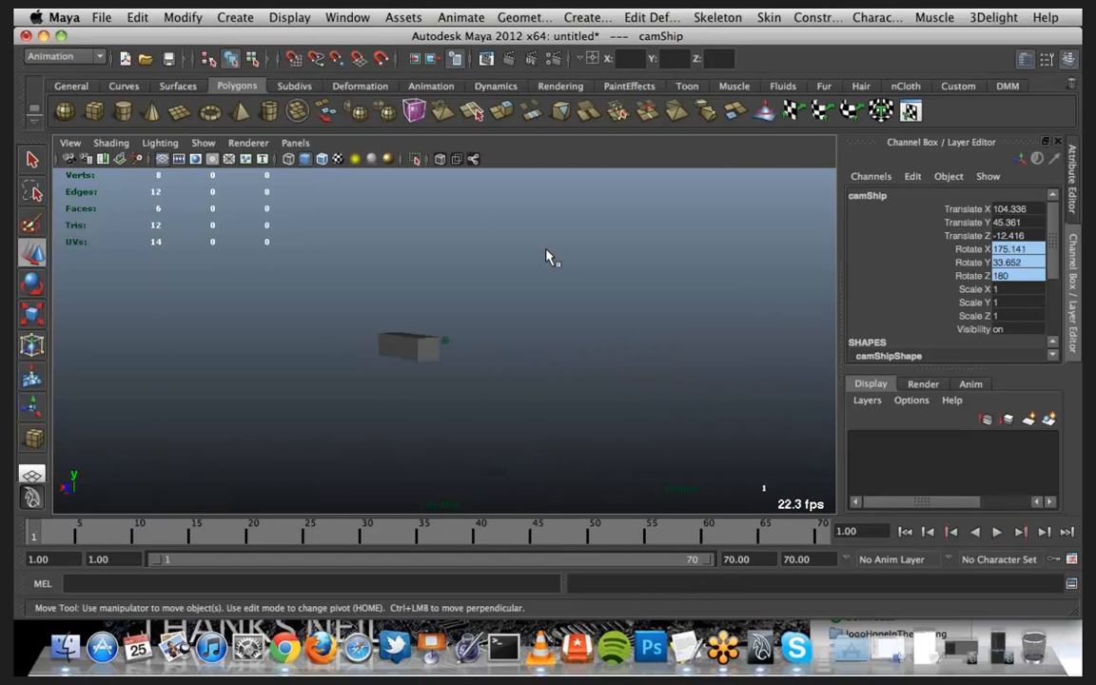
# Step: From the persp view, move camera2_aim farther ahead of the ship to Translate Z -63.727 and key its three translate channels at frame 1
pyautogui.click(295, 143)
pyautogui.moveTo(324, 159)
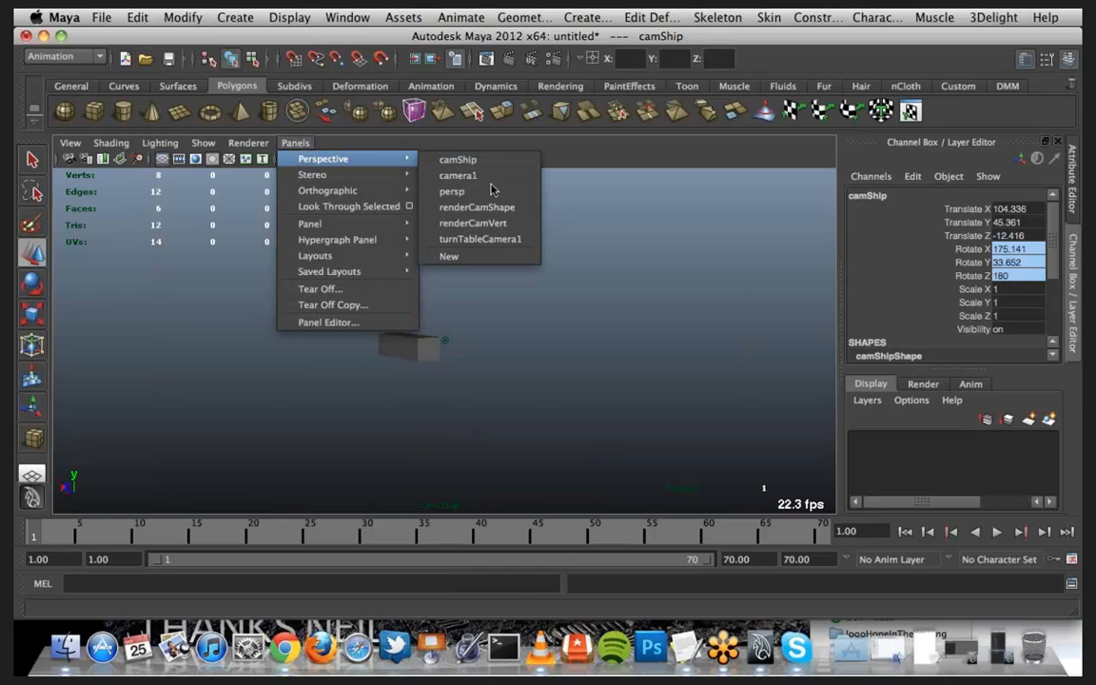
pyautogui.click(491, 192)
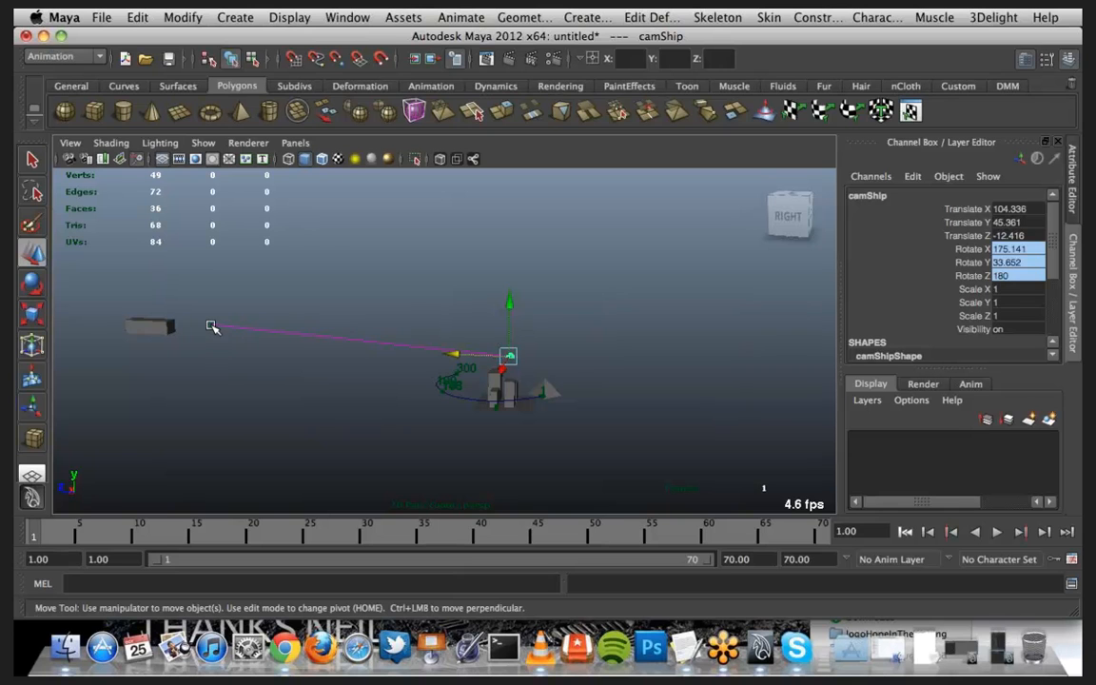
pyautogui.click(211, 326)
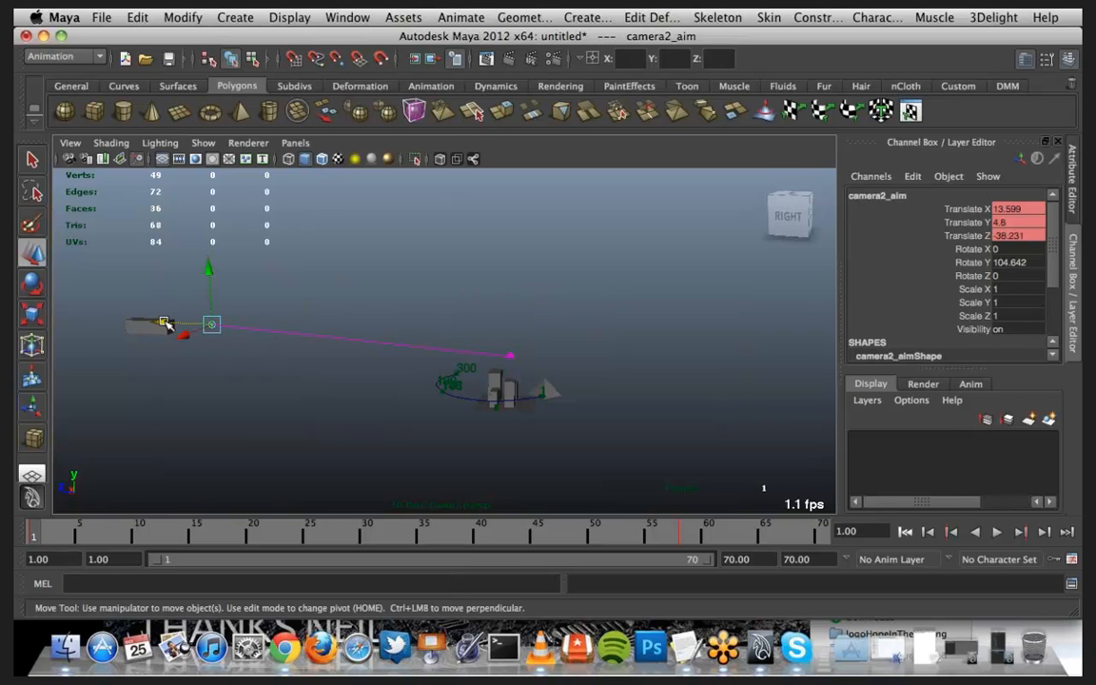
pyautogui.moveTo(165, 324); pyautogui.dragTo(220, 327)
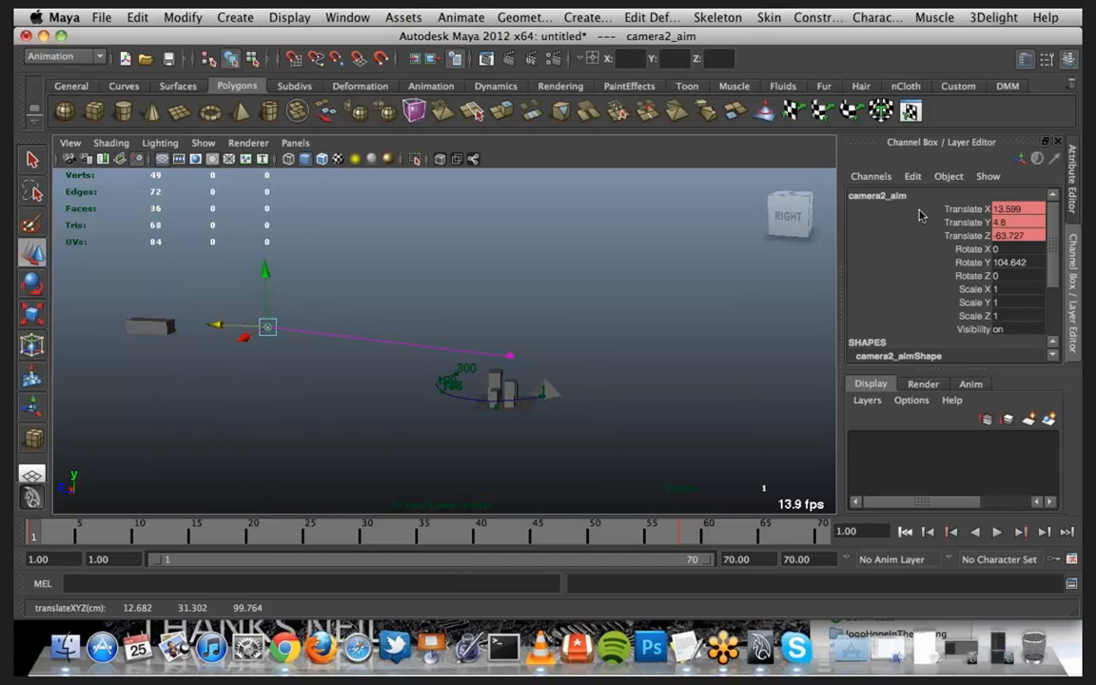
pyautogui.moveTo(920, 211); pyautogui.dragTo(920, 235)
pyautogui.rightClick(921, 235)
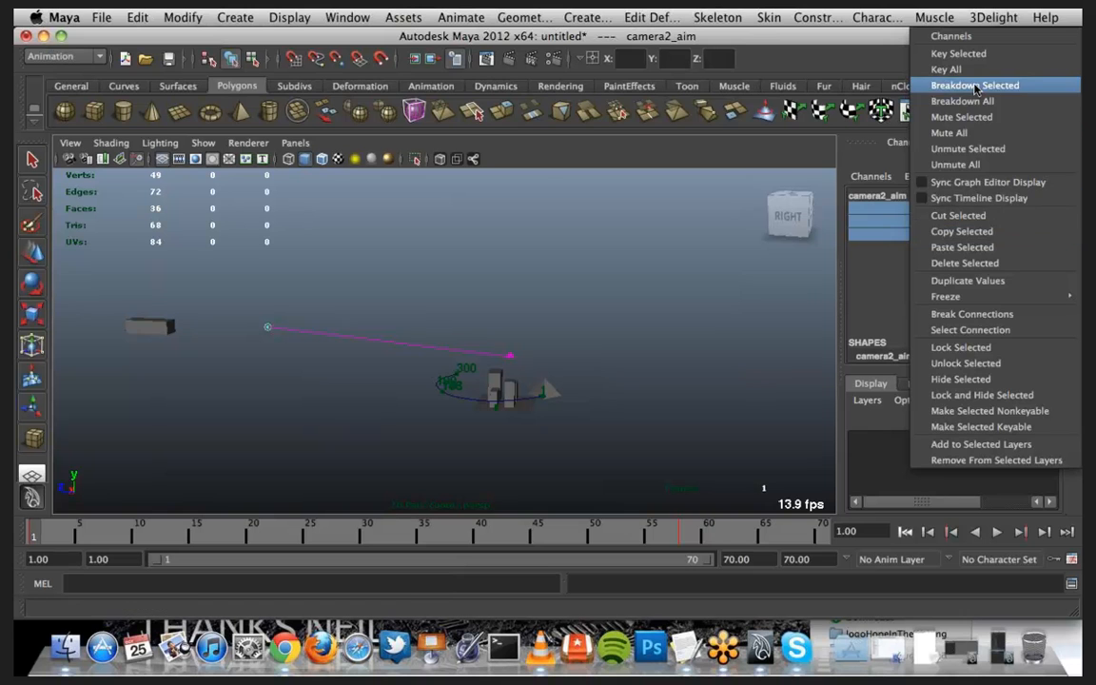
pyautogui.click(958, 53)
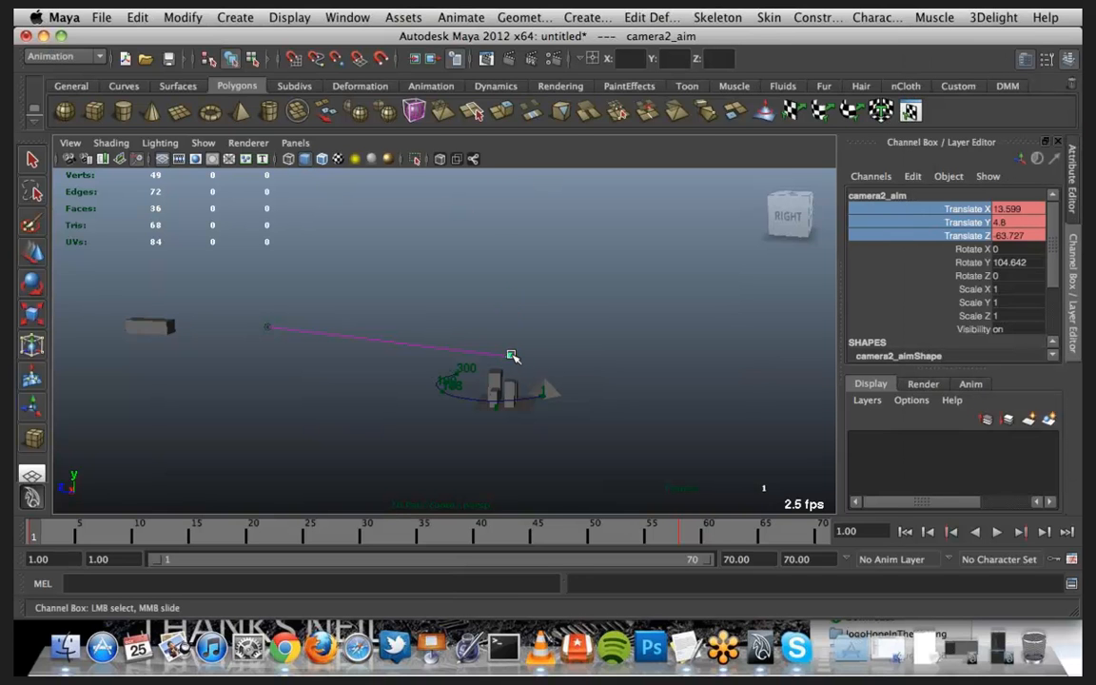
# Step: Looking through camShip, move camera2_aim ahead of the ship to Translate Z -79.011 and key its three translate channels at frame 1
pyautogui.click(511, 358)
pyautogui.press('w')
pyautogui.click(295, 143)
pyautogui.moveTo(387, 162)
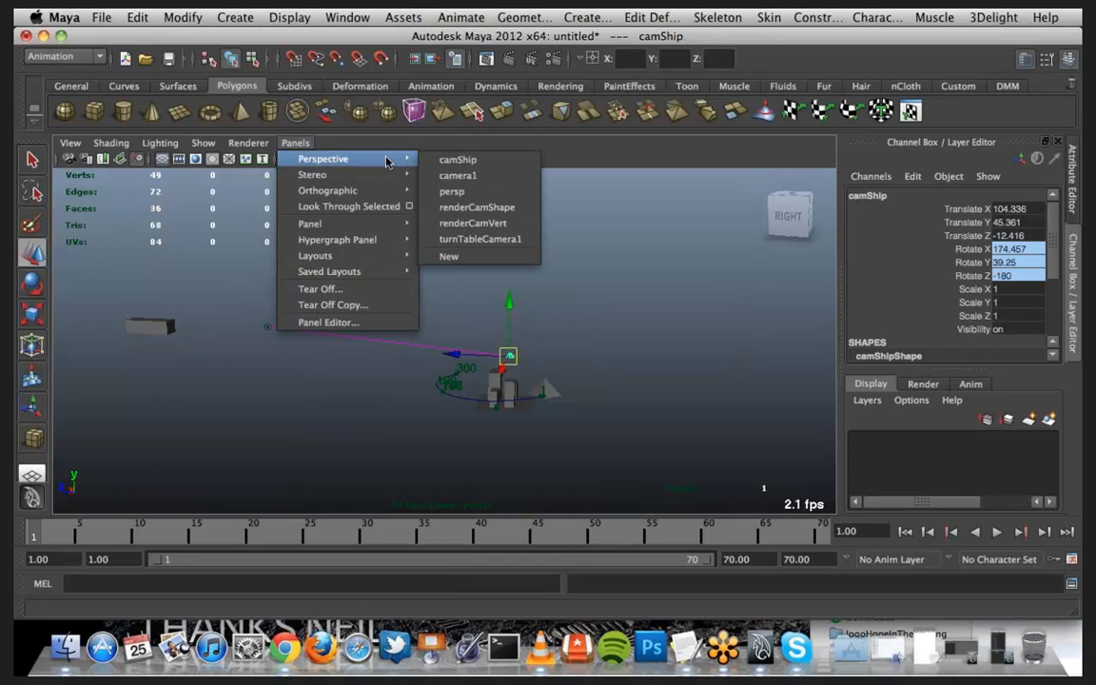
pyautogui.click(375, 209)
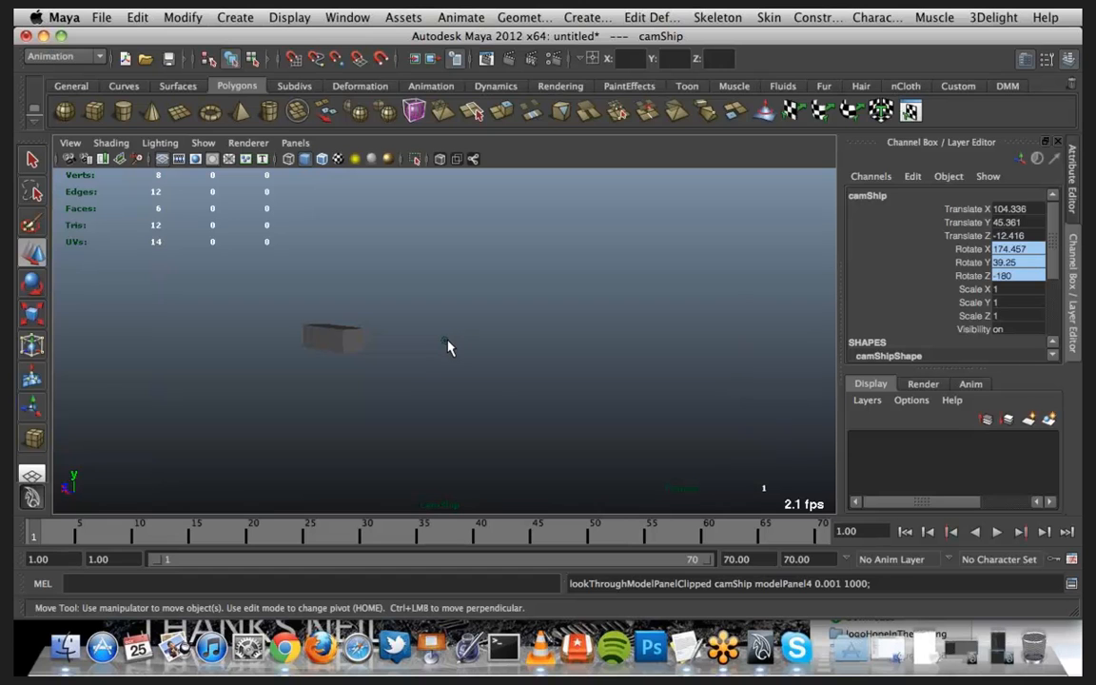
pyautogui.click(445, 341)
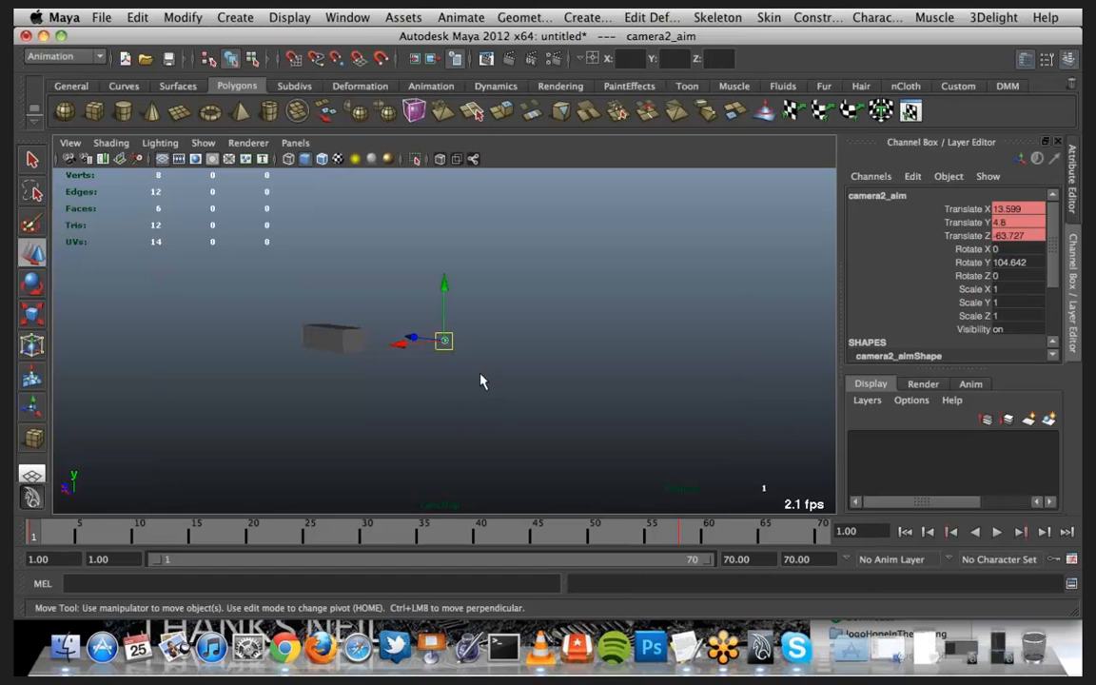
pyautogui.moveTo(416, 343); pyautogui.dragTo(426, 342)
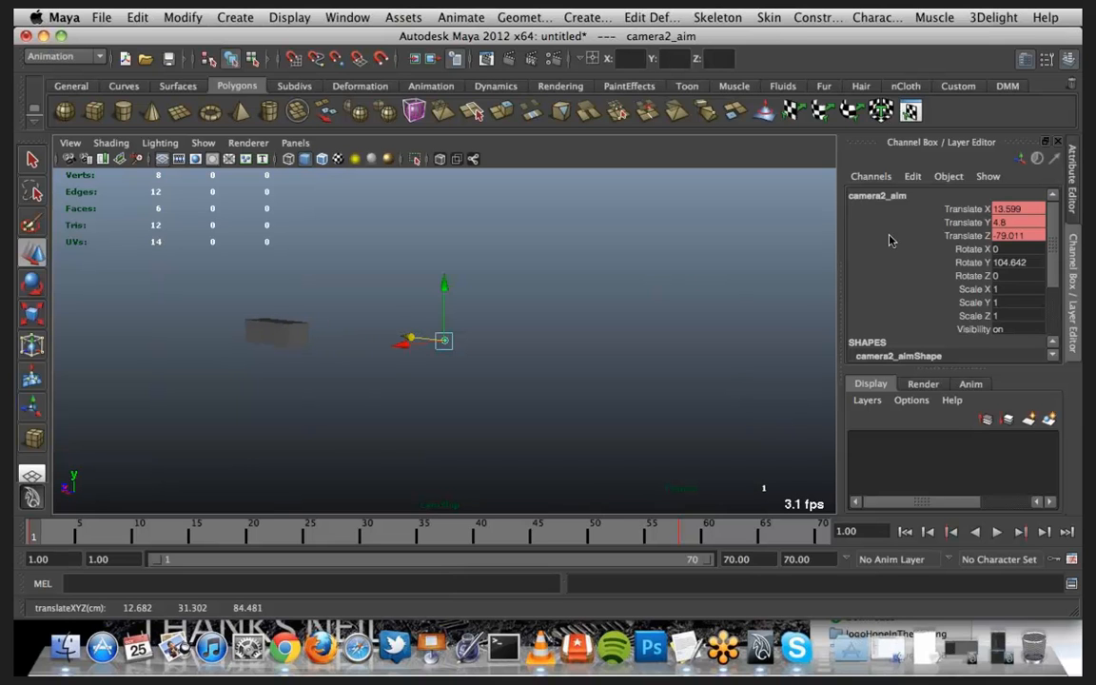
pyautogui.moveTo(928, 211); pyautogui.dragTo(928, 235)
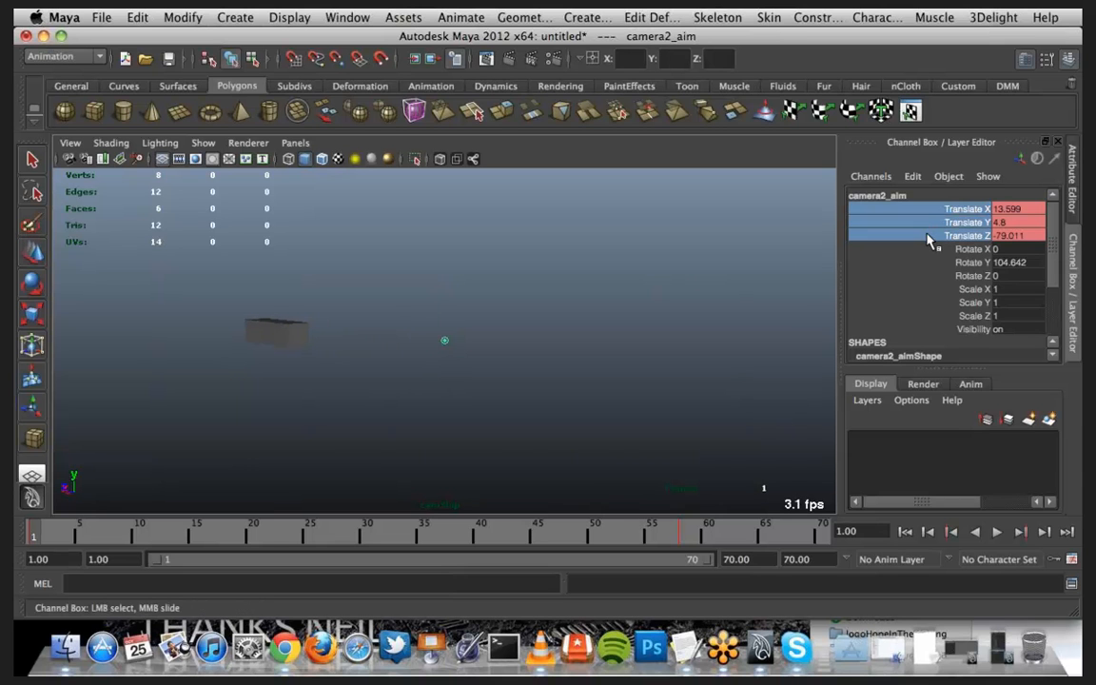
pyautogui.rightClick(925, 238)
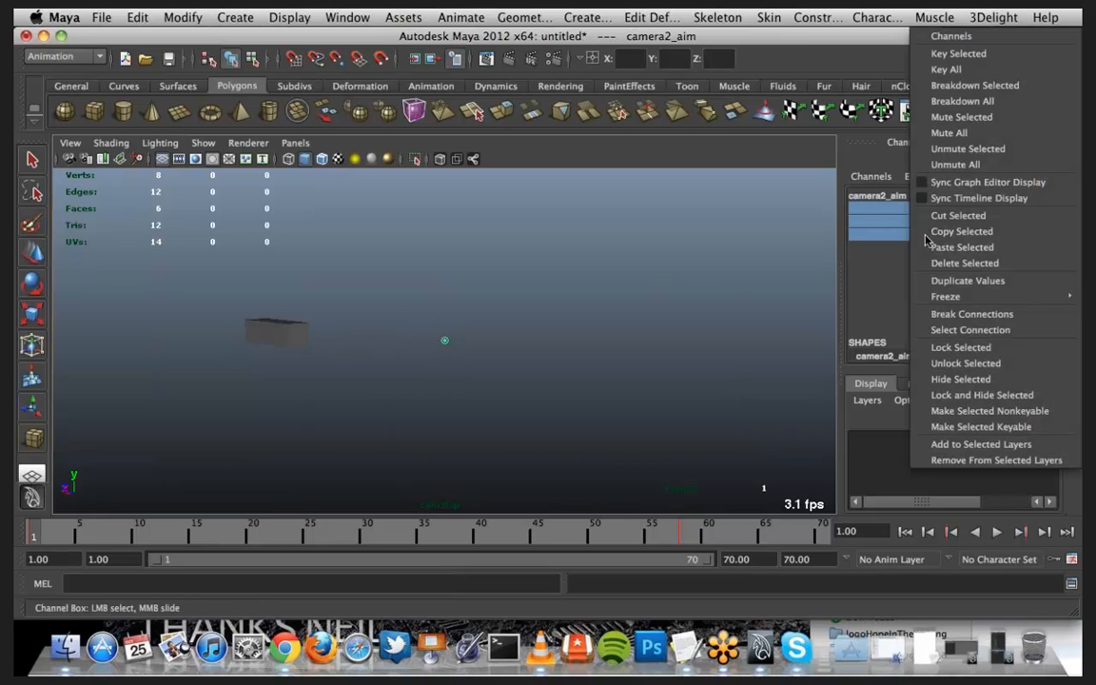
pyautogui.click(958, 54)
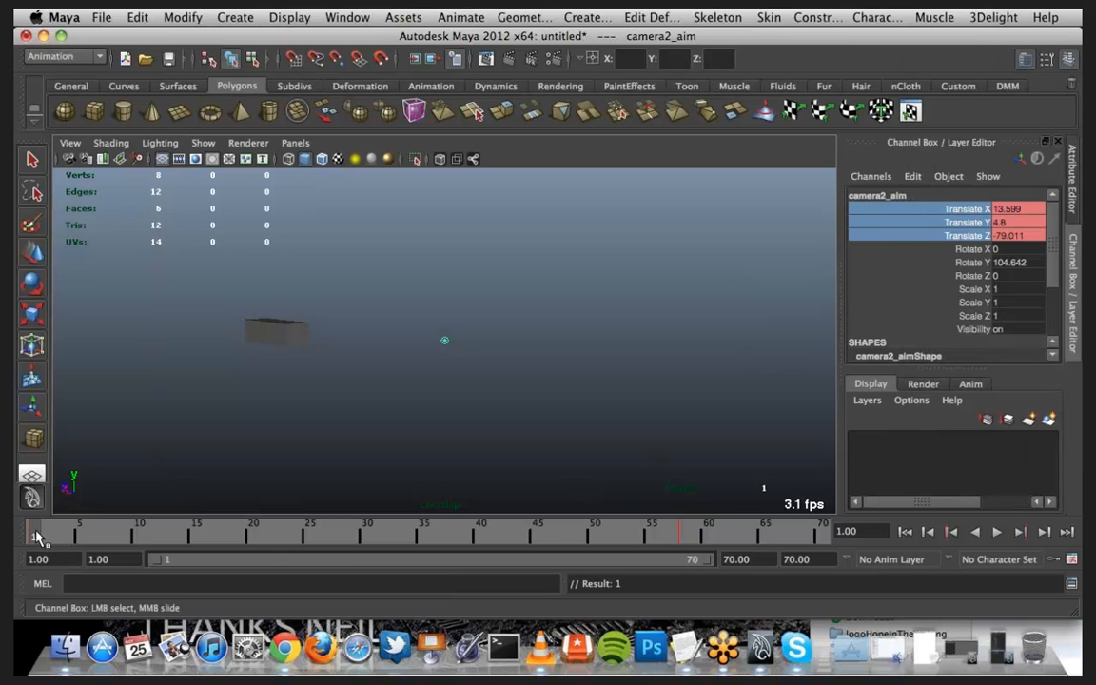
# Step: Play the flyby through camShip to review how the ship moves across the frame
pyautogui.hotkey('alt', 'v')
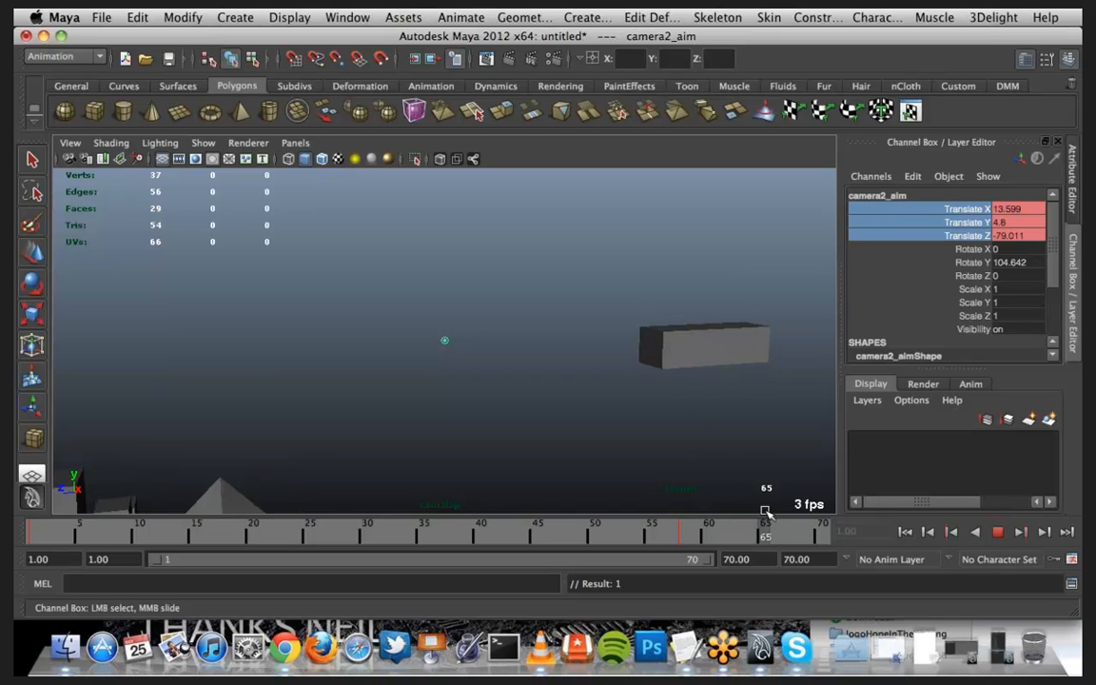
pyautogui.moveTo(767, 514)
pyautogui.mouseDown()
pyautogui.moveTo(678, 526)
pyautogui.moveTo(144, 489)
pyautogui.moveTo(38, 499)
pyautogui.mouseUp()
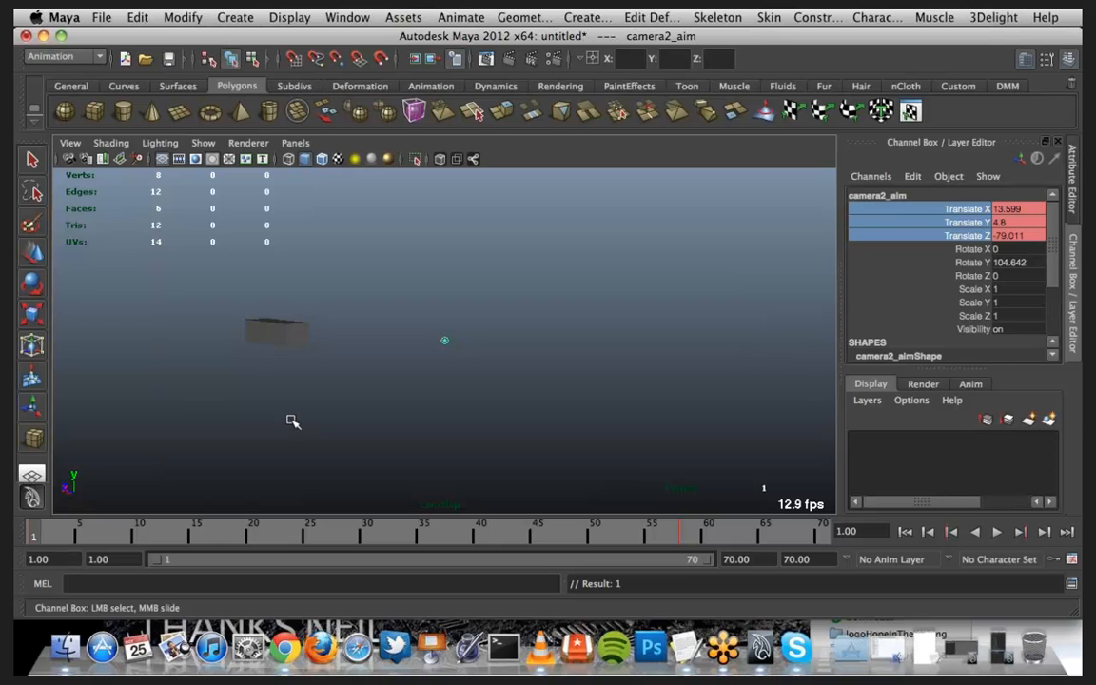
pyautogui.click(997, 533)
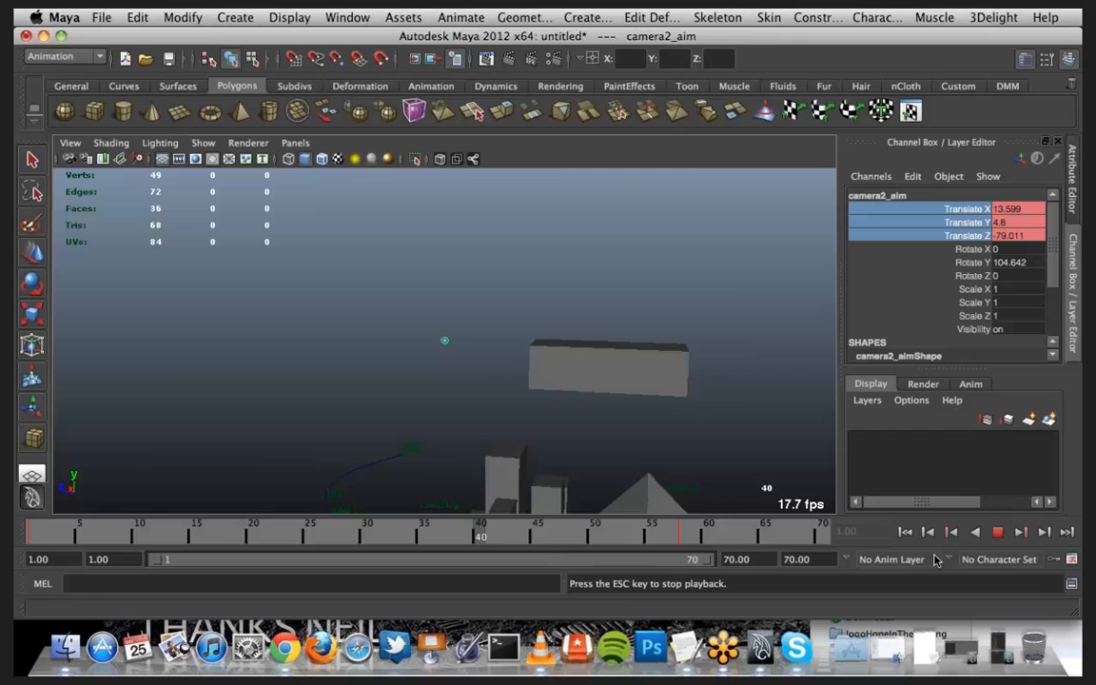
pyautogui.click(998, 532)
# Step: At frame 58, move camera2_aim closer behind the ship to Translate Z 39.907 and key its three translate channels
pyautogui.click(682, 534)
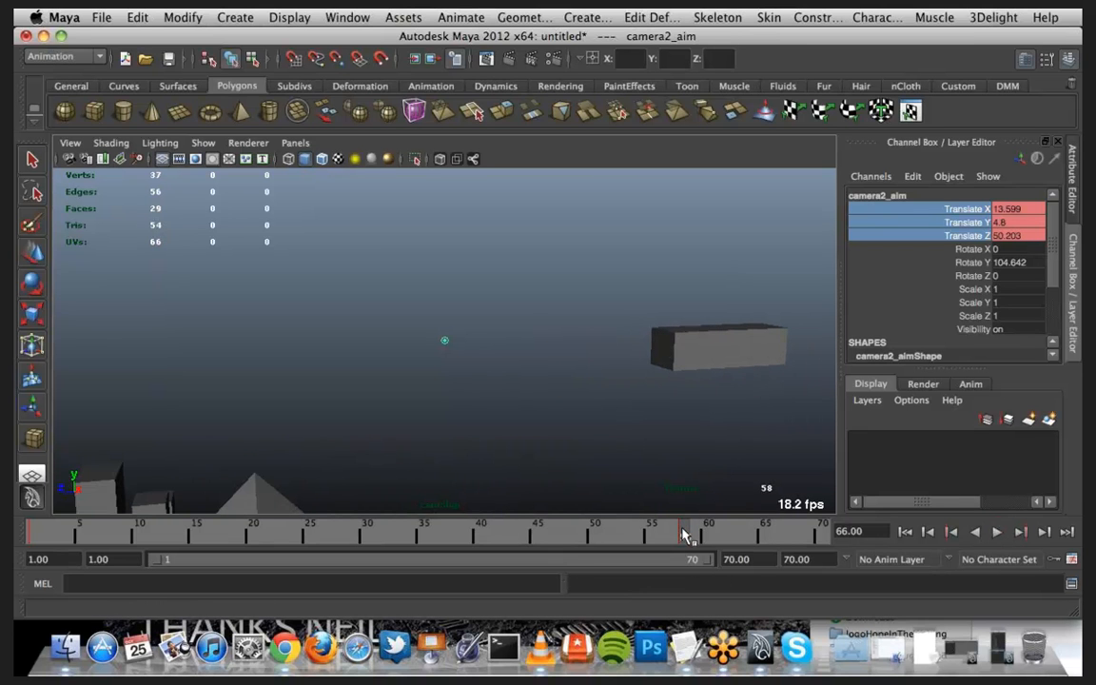
pyautogui.press('w')
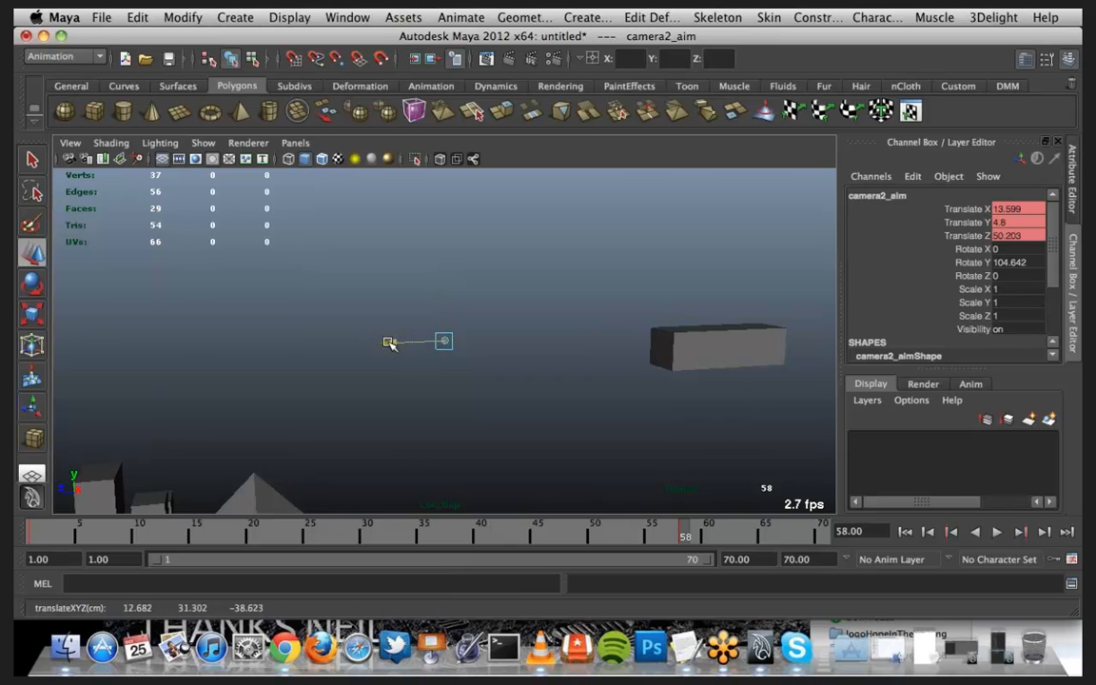
pyautogui.moveTo(387, 343); pyautogui.dragTo(328, 342)
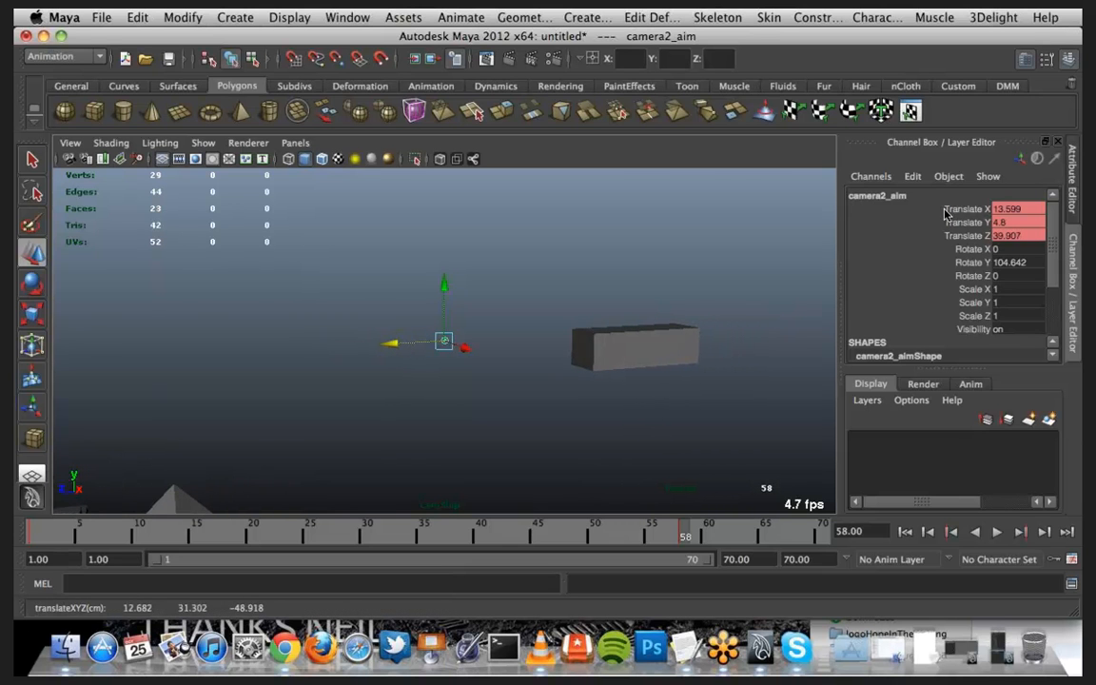
pyautogui.moveTo(947, 213); pyautogui.dragTo(947, 236)
pyautogui.rightClick(947, 236)
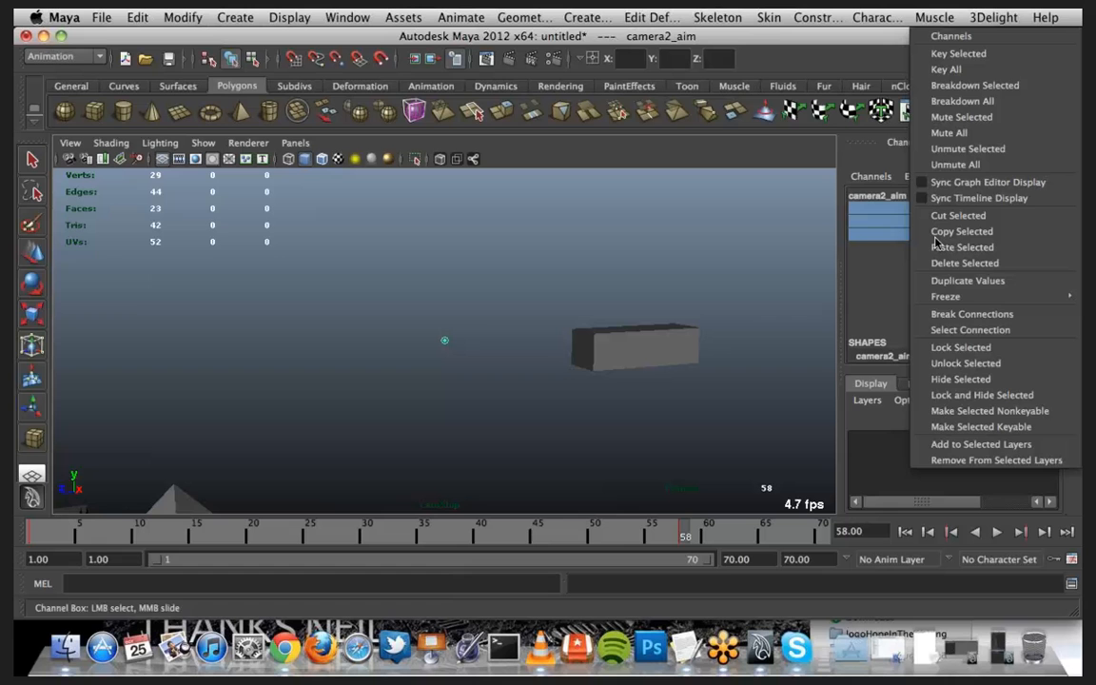
pyautogui.click(958, 53)
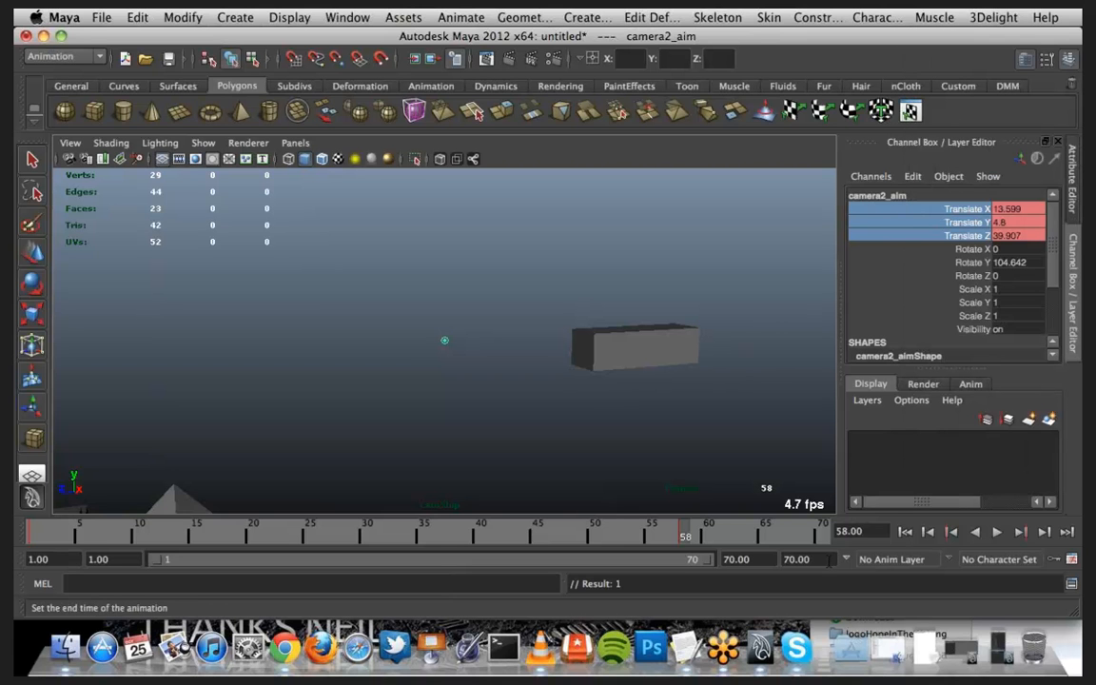
# Step: Set the animation's end time to frame 58
pyautogui.click(824, 559)
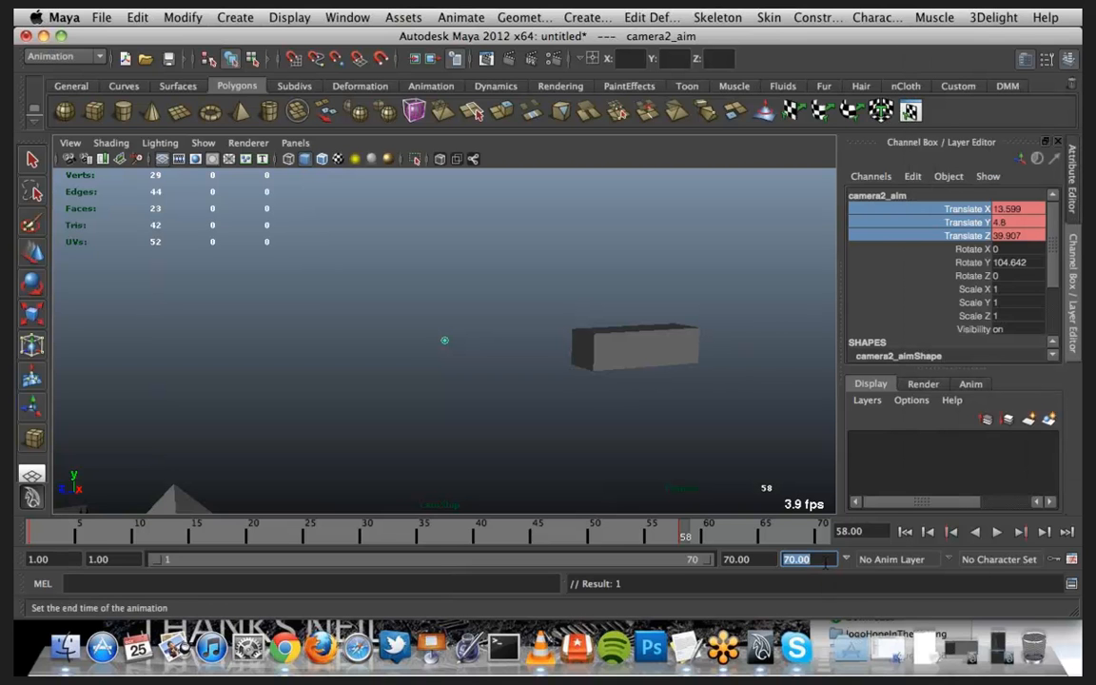
pyautogui.write('58')
pyautogui.press('Return')
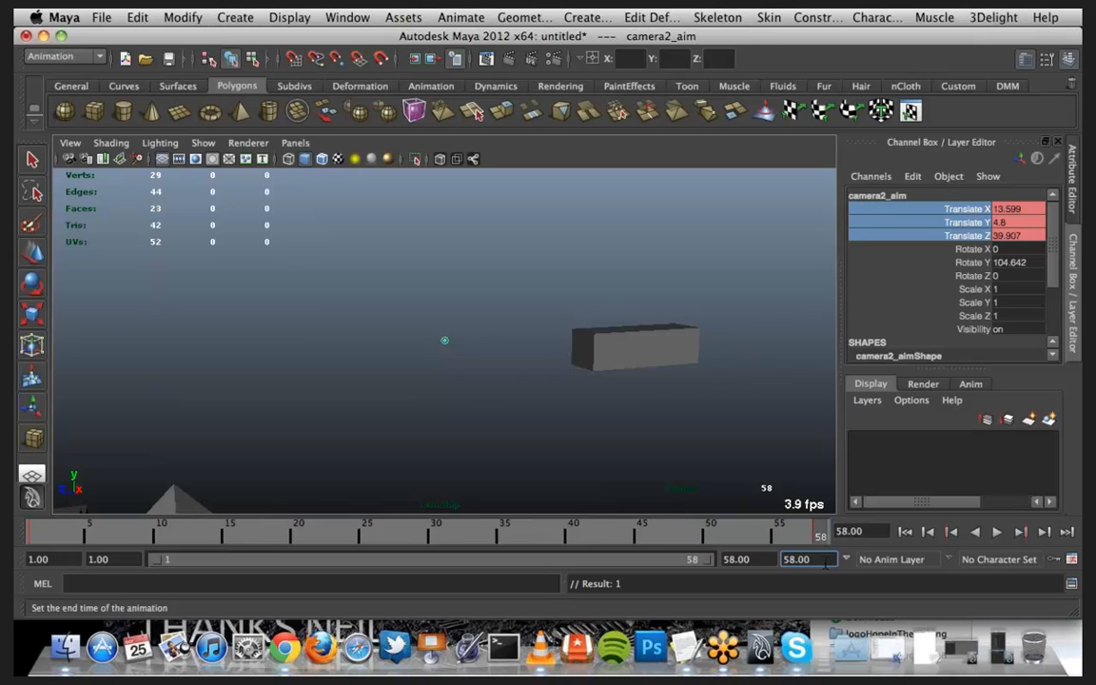
# Step: Play the shortened animation from frame 1 to review the camera's lead and trail on the ship
pyautogui.click(905, 532)
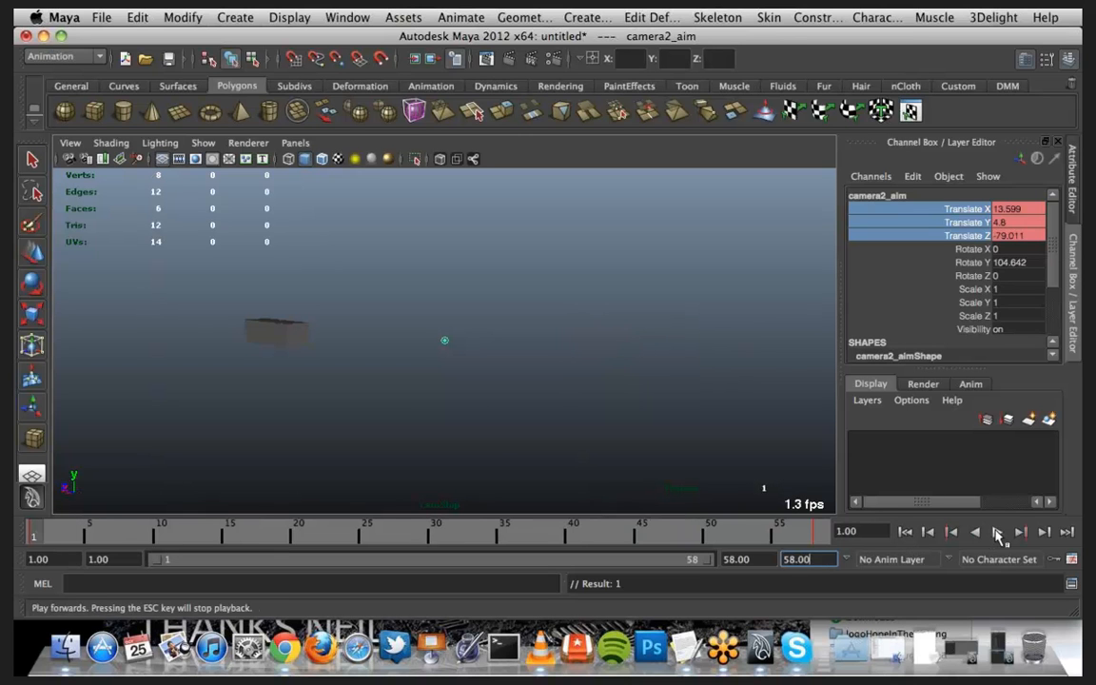
pyautogui.click(997, 532)
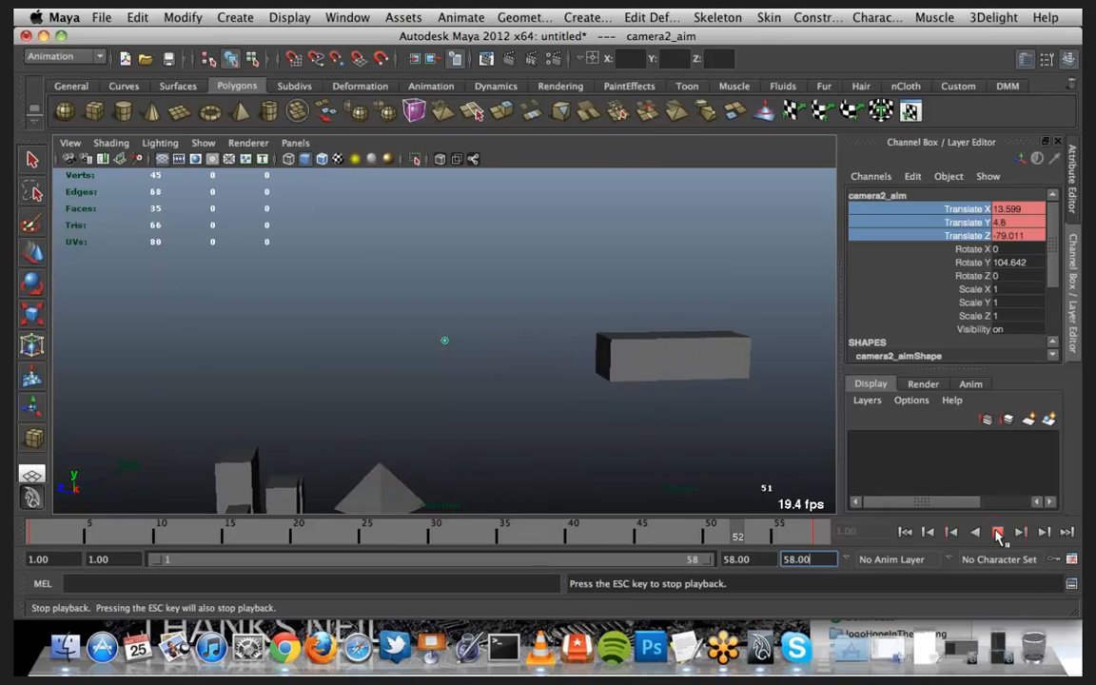
pyautogui.click(997, 533)
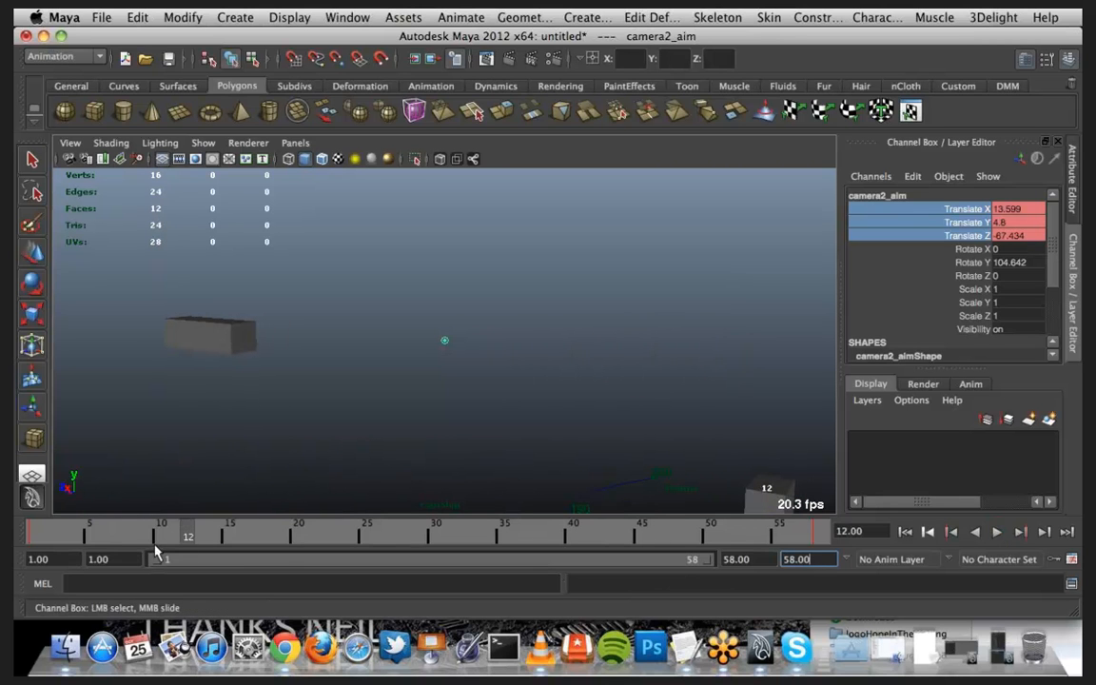
# Step: At frame 30, move camera2_aim farther ahead of the ship to Translate Z -51.656 and key its three translate channels
pyautogui.moveTo(174, 539); pyautogui.dragTo(435, 543)
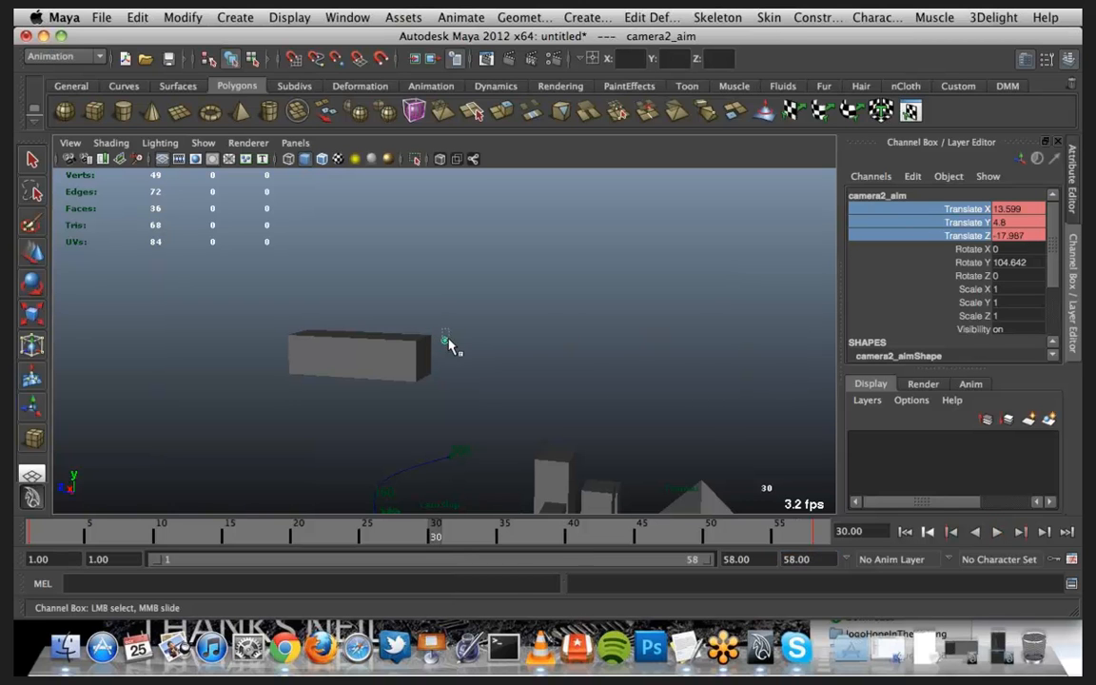
pyautogui.press('w')
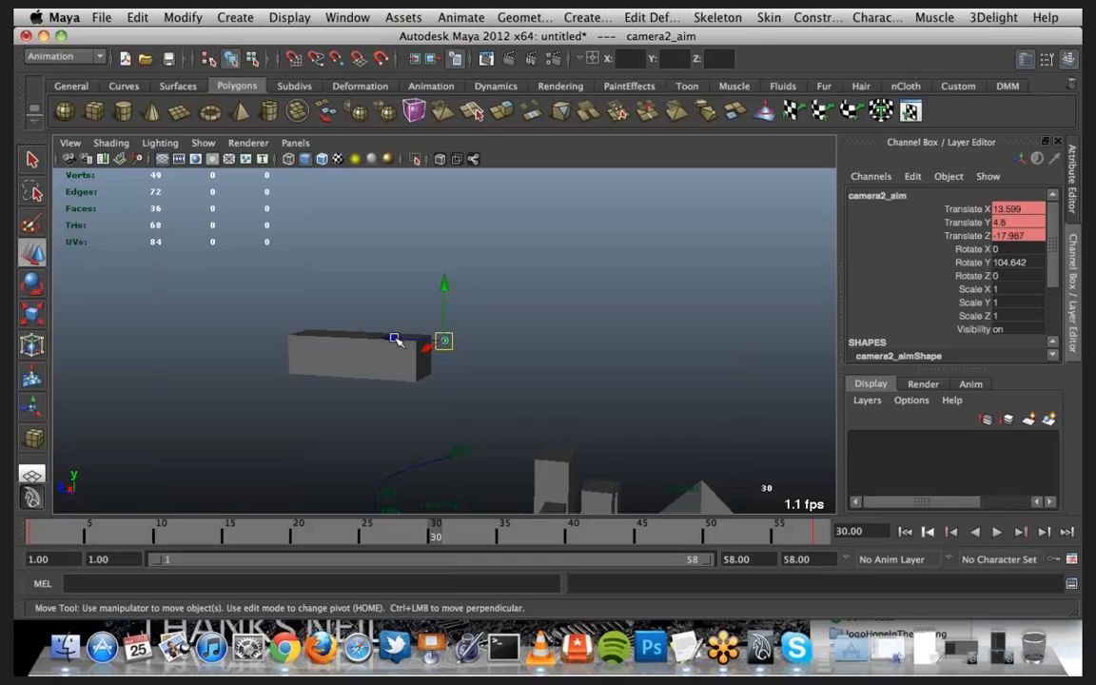
pyautogui.moveTo(395, 340); pyautogui.dragTo(369, 345)
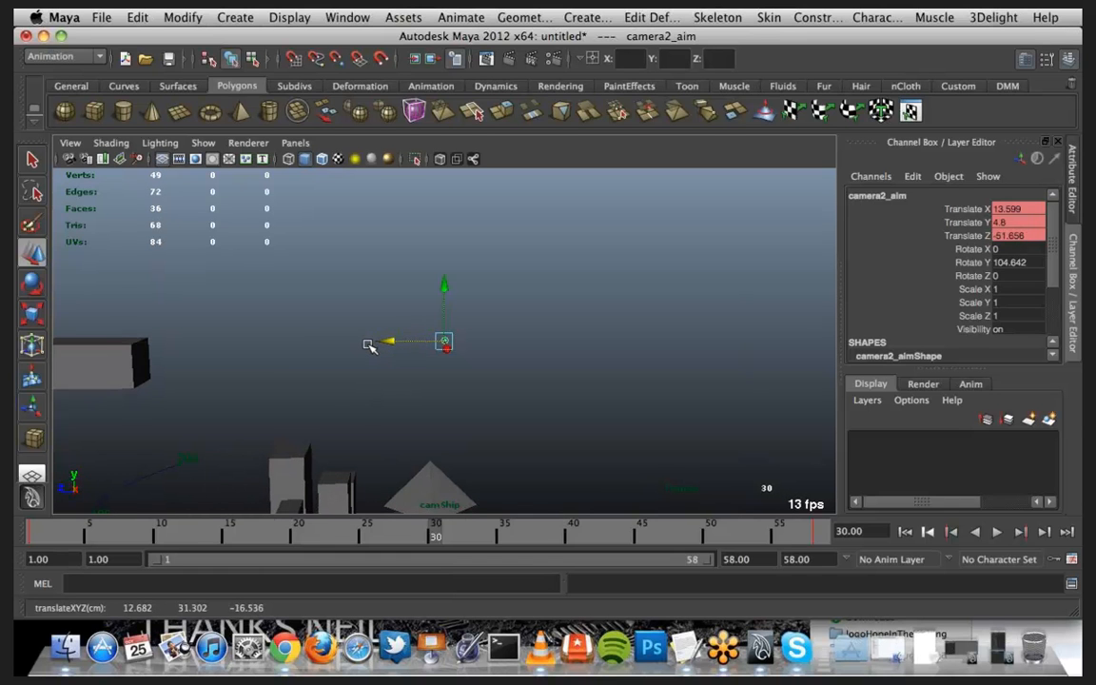
pyautogui.moveTo(904, 210); pyautogui.dragTo(913, 236)
pyautogui.rightClick(914, 236)
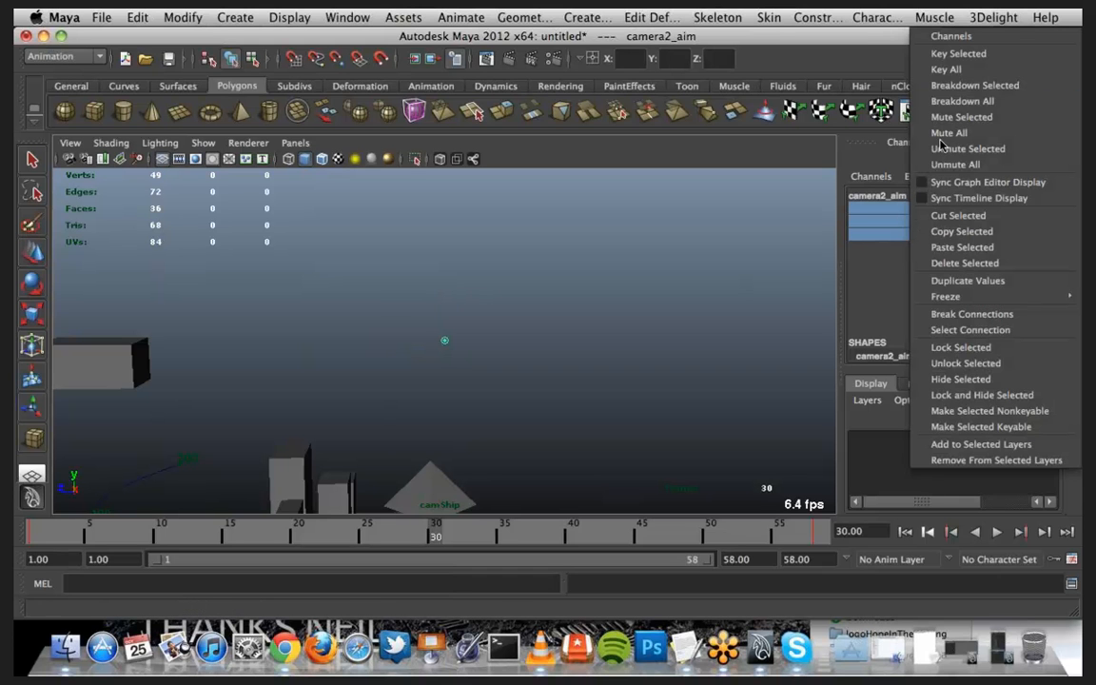
pyautogui.click(989, 56)
# Step: Scrub the timeline around frame 30 to examine how the added key affects the ship's framing
pyautogui.click(409, 535)
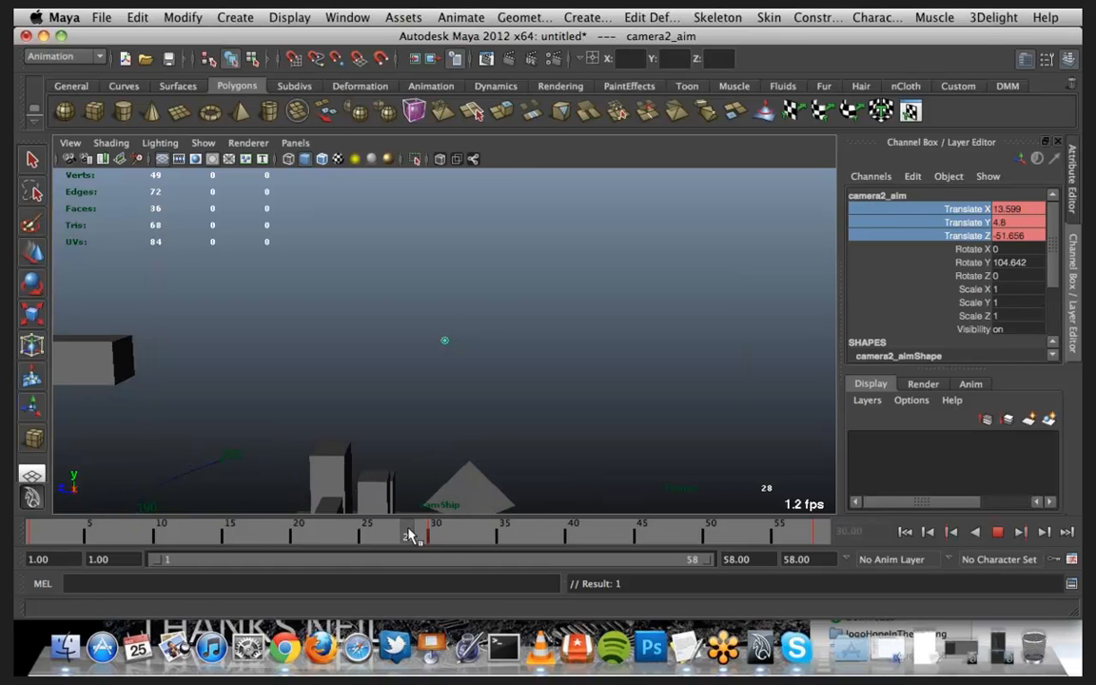
pyautogui.moveTo(409, 535); pyautogui.dragTo(504, 535)
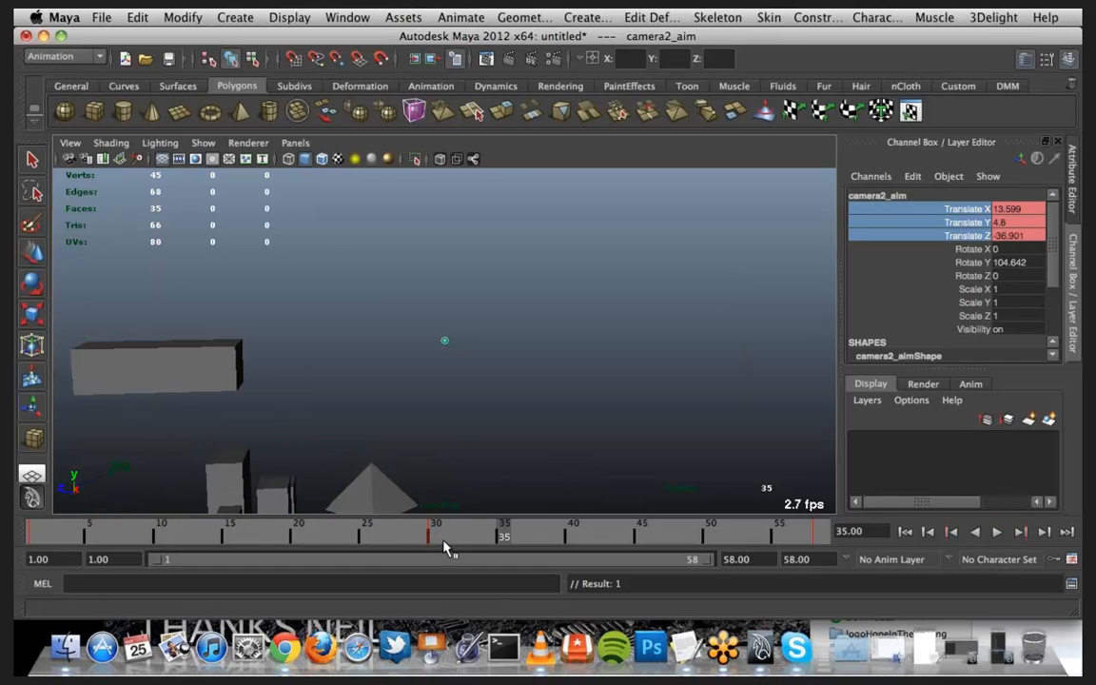
pyautogui.click(435, 538)
pyautogui.rightClick(435, 537)
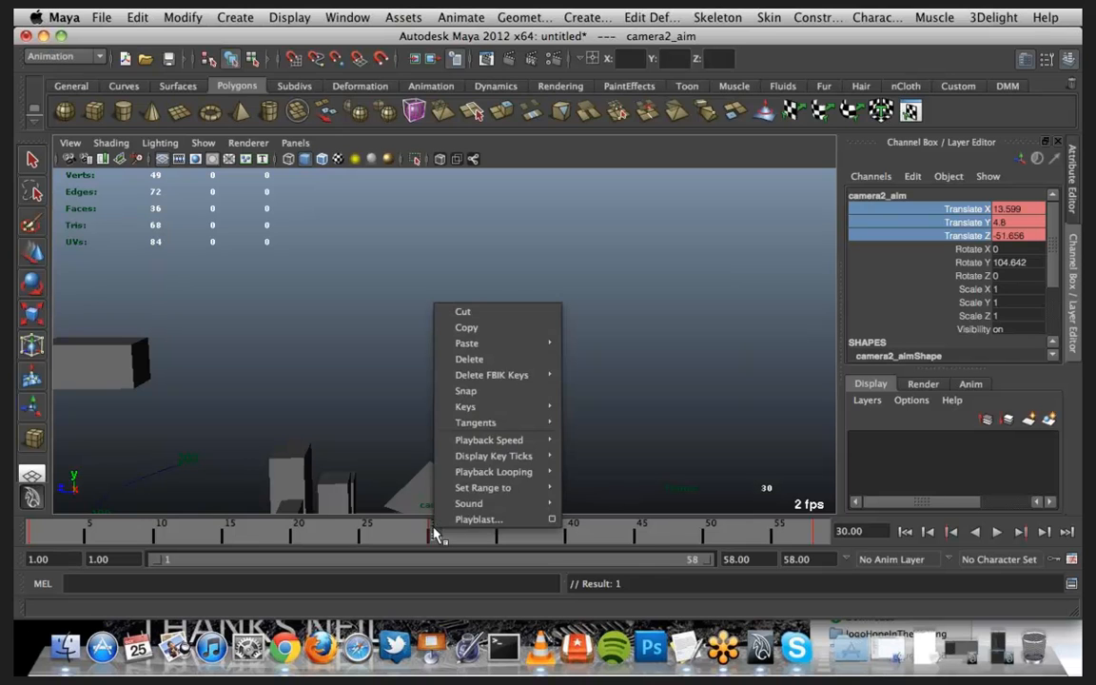
pyautogui.click(367, 369)
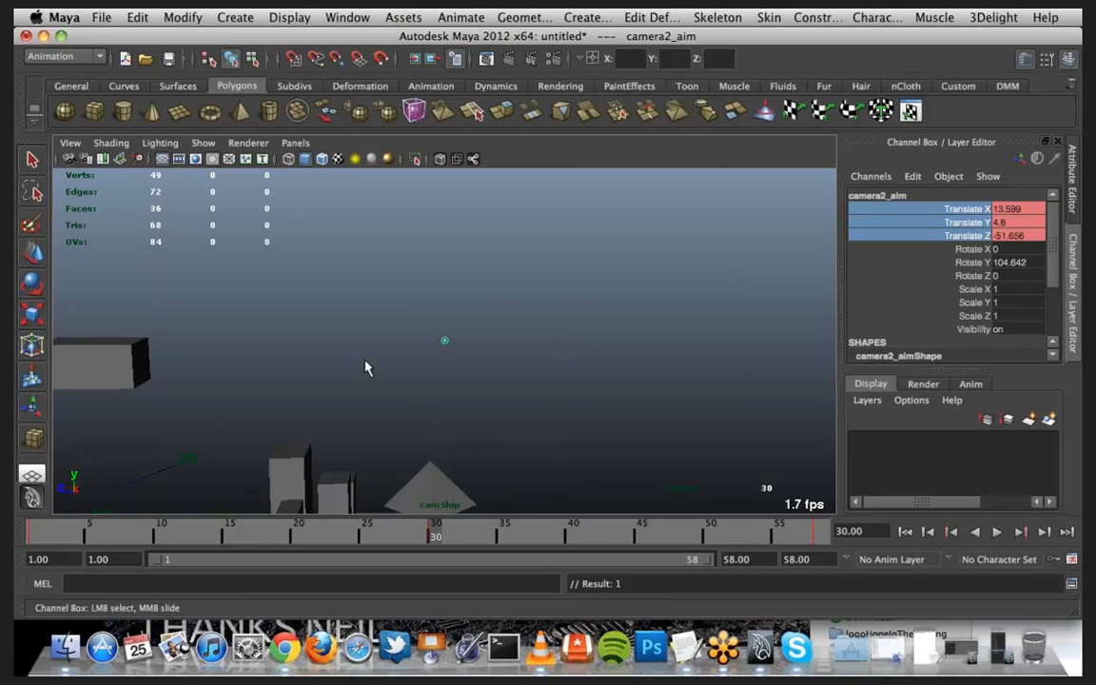
# Step: In the Graph Editor, select camera2_aim's translate X, Y and Z keys at frame 30 and delete them
pyautogui.click(967, 655)
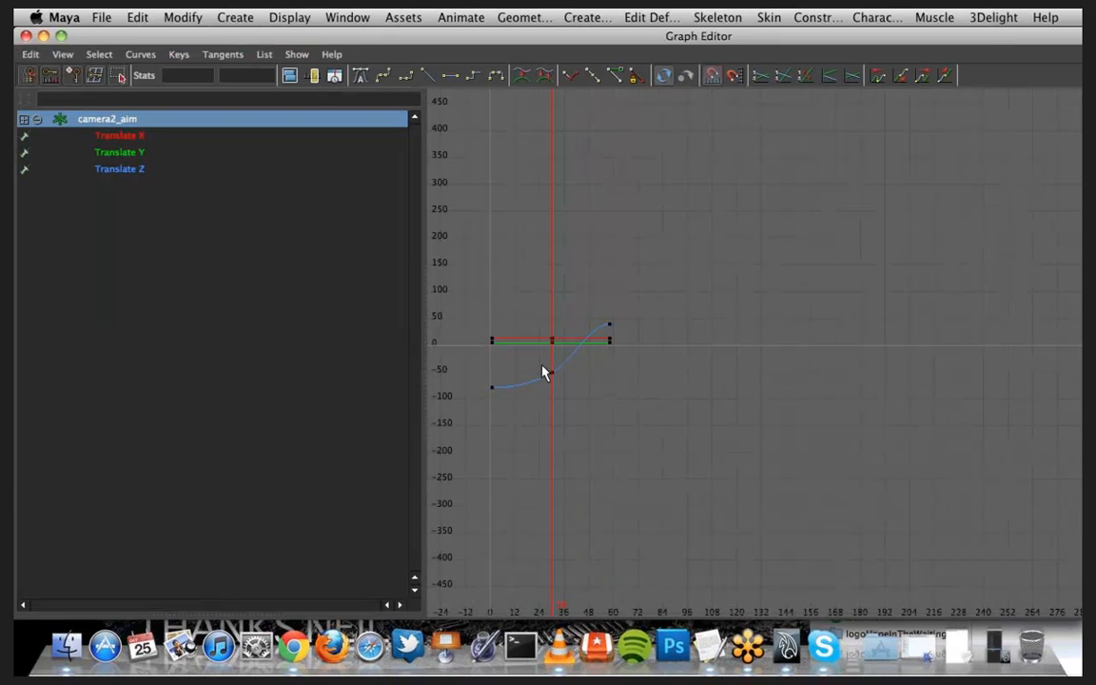
pyautogui.click(554, 374)
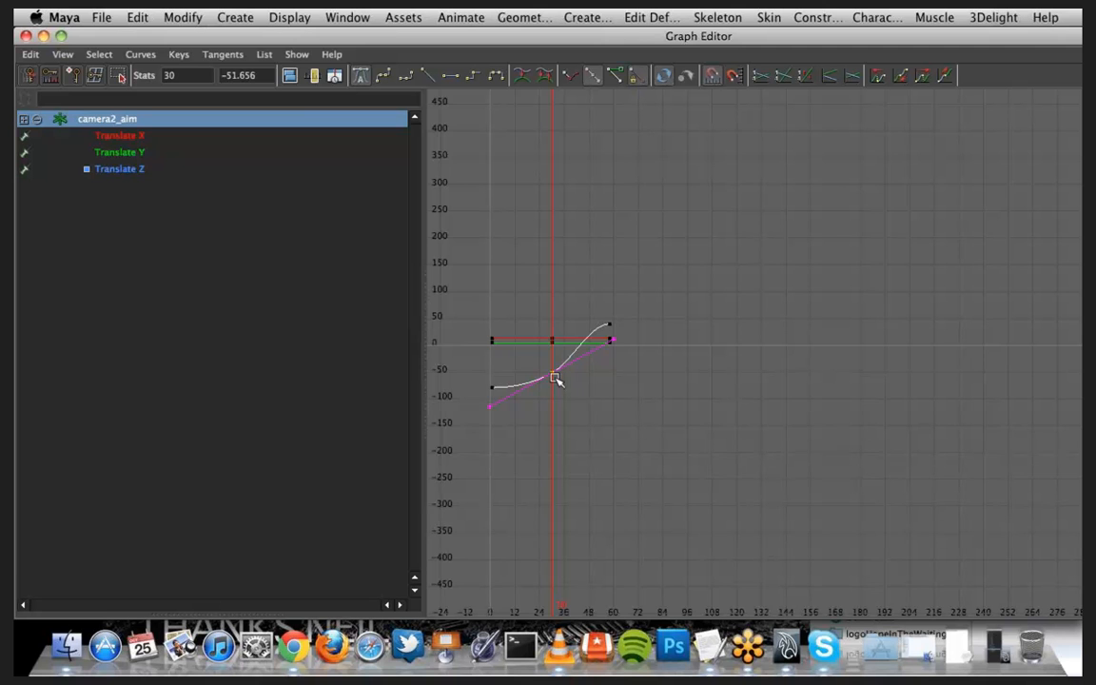
pyautogui.press('a')
pyautogui.scroll(-4, 750, 415)
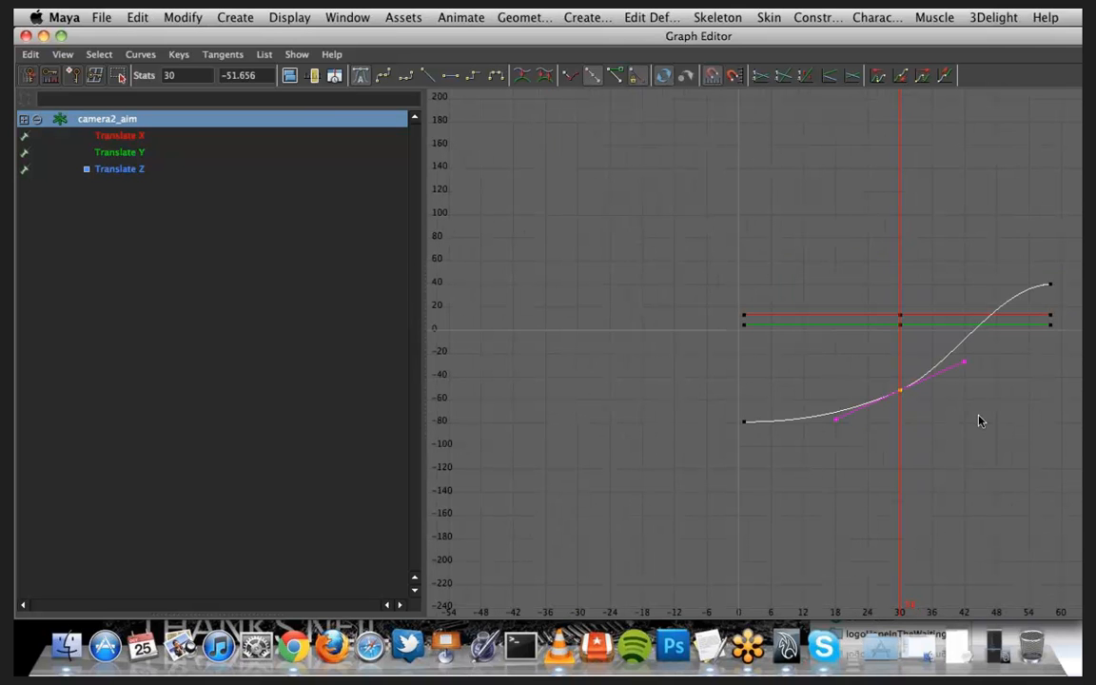
pyautogui.keyDown('alt'); pyautogui.moveTo(981, 422); pyautogui.dragTo(775, 412, button='middle'); pyautogui.keyUp('alt')
pyautogui.click(736, 389)
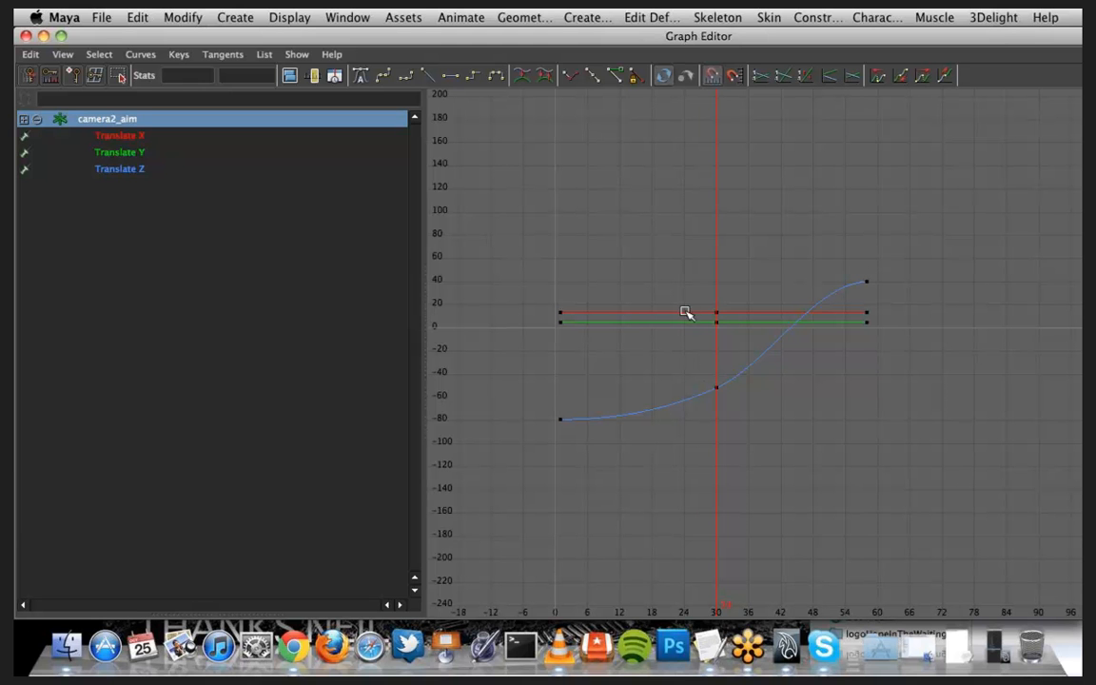
pyautogui.moveTo(695, 297); pyautogui.dragTo(733, 414)
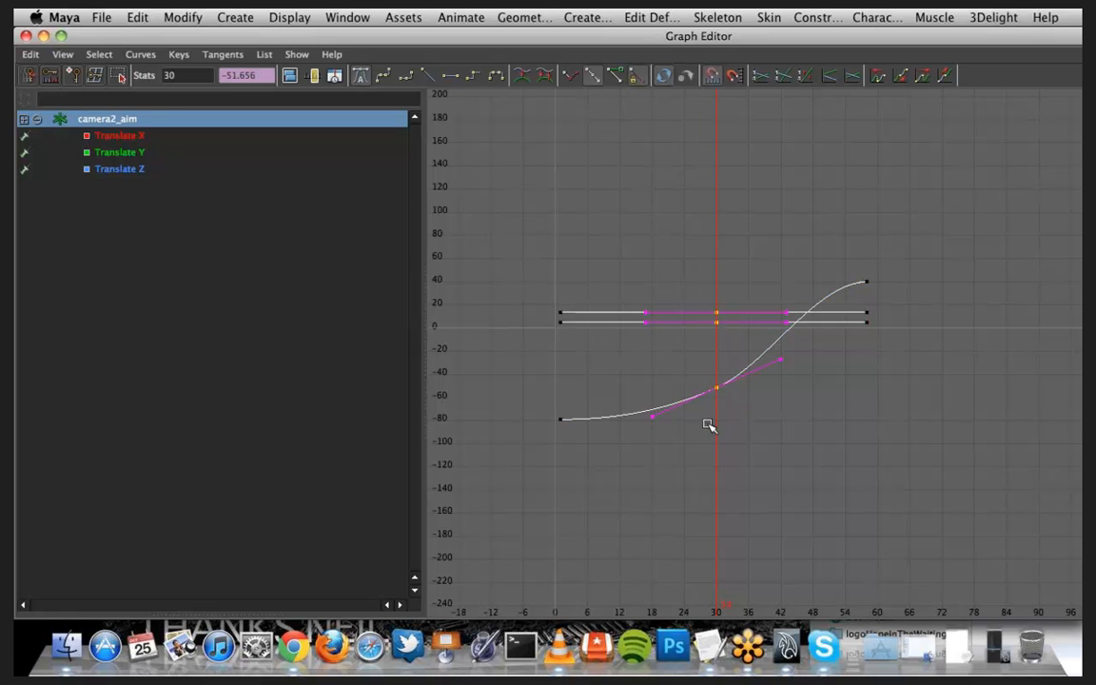
pyautogui.rightClick(719, 315)
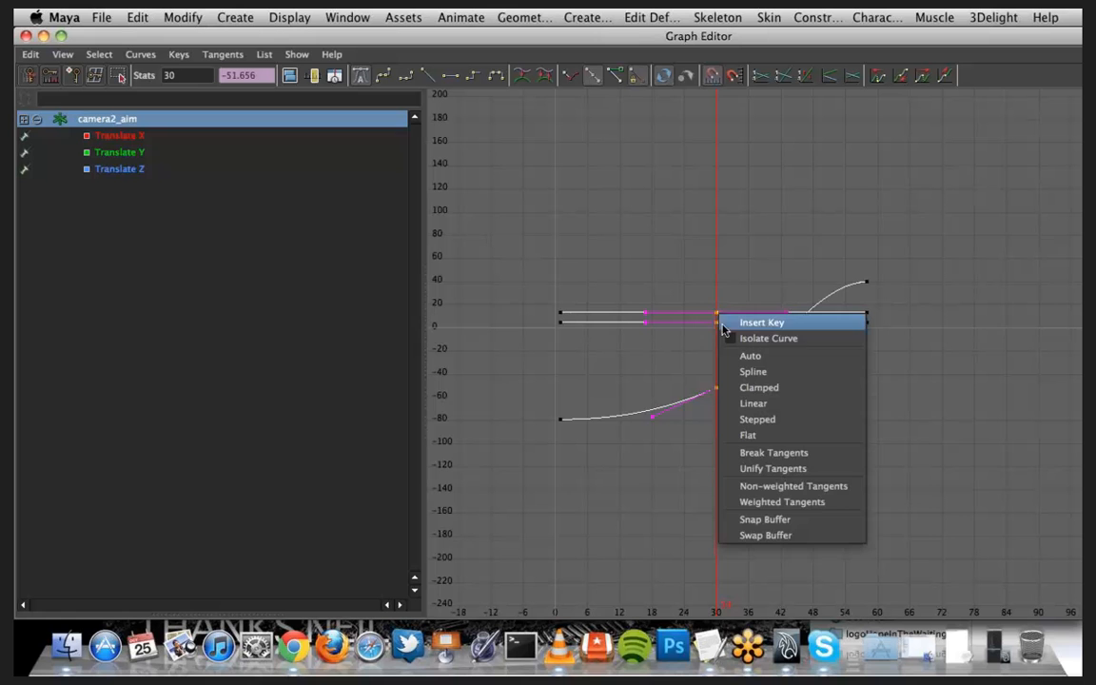
pyautogui.click(645, 383)
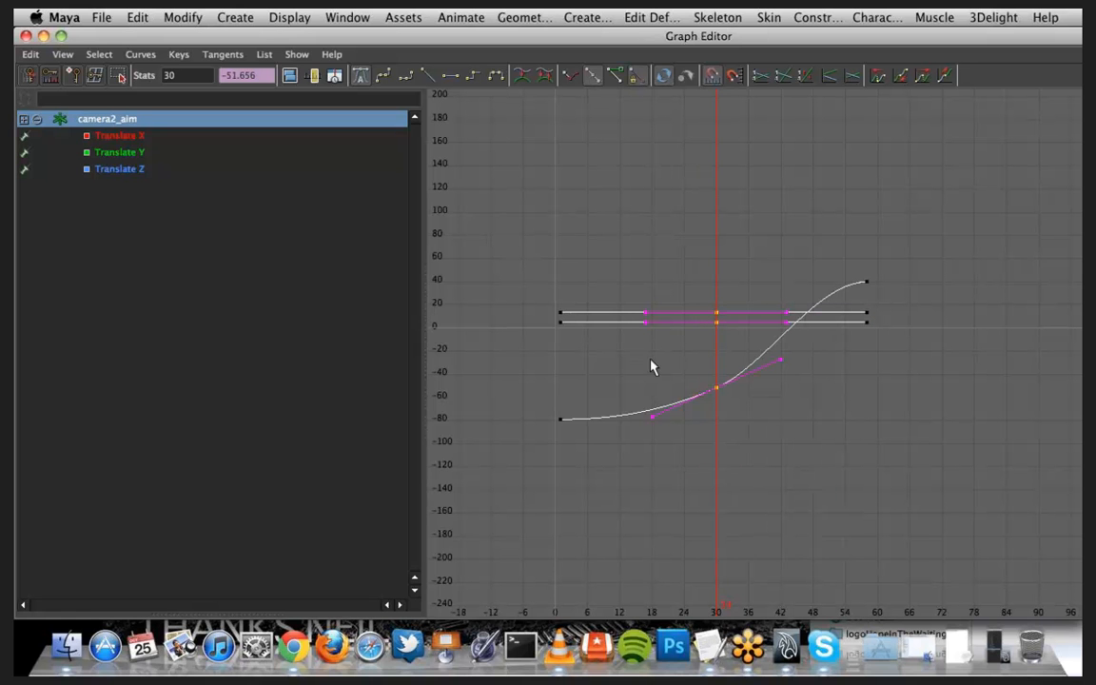
pyautogui.click(652, 366)
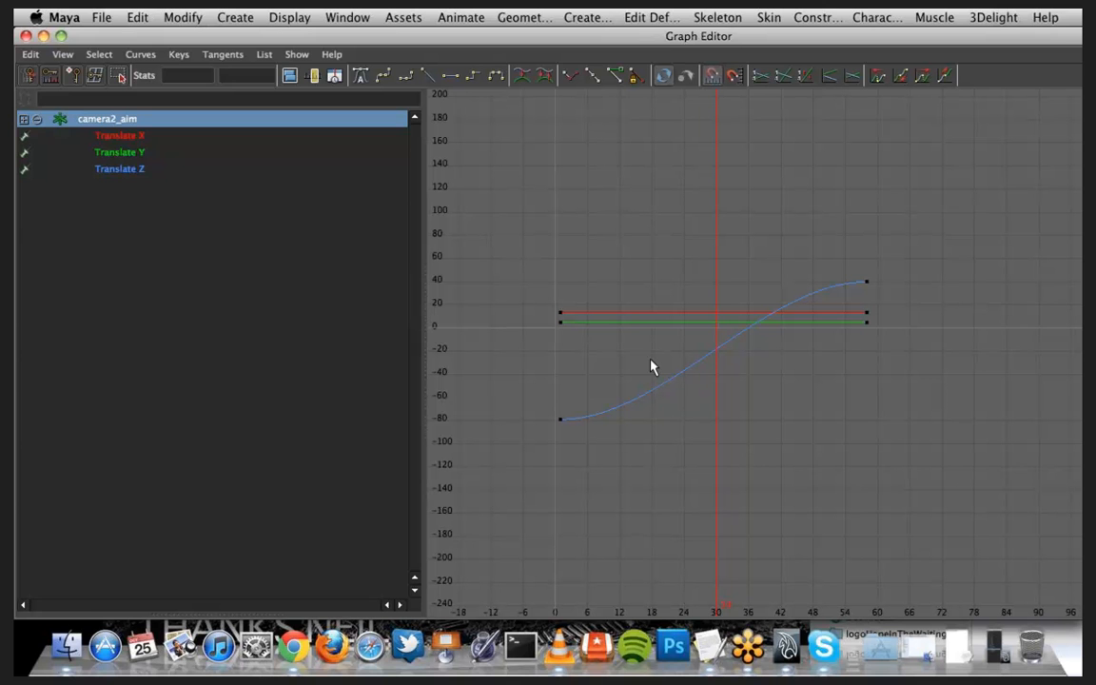
# Step: Minimize the Graph Editor and undo the deletion of the frame 30 keys
pyautogui.click(44, 36)
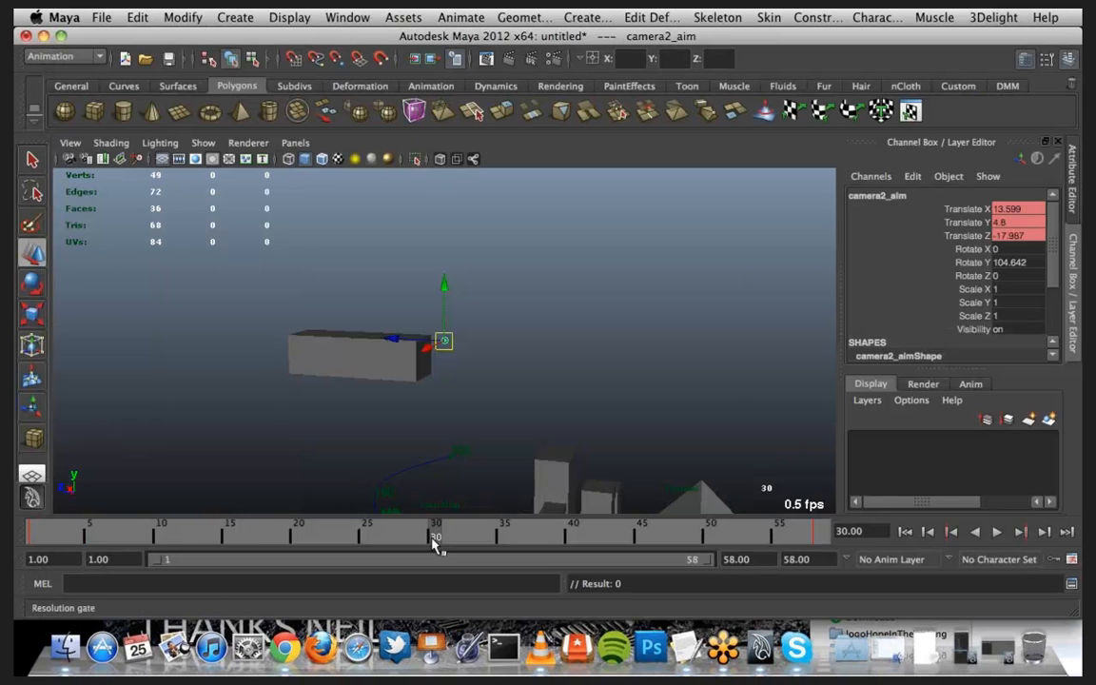
pyautogui.hotkey('ctrl', 'z')
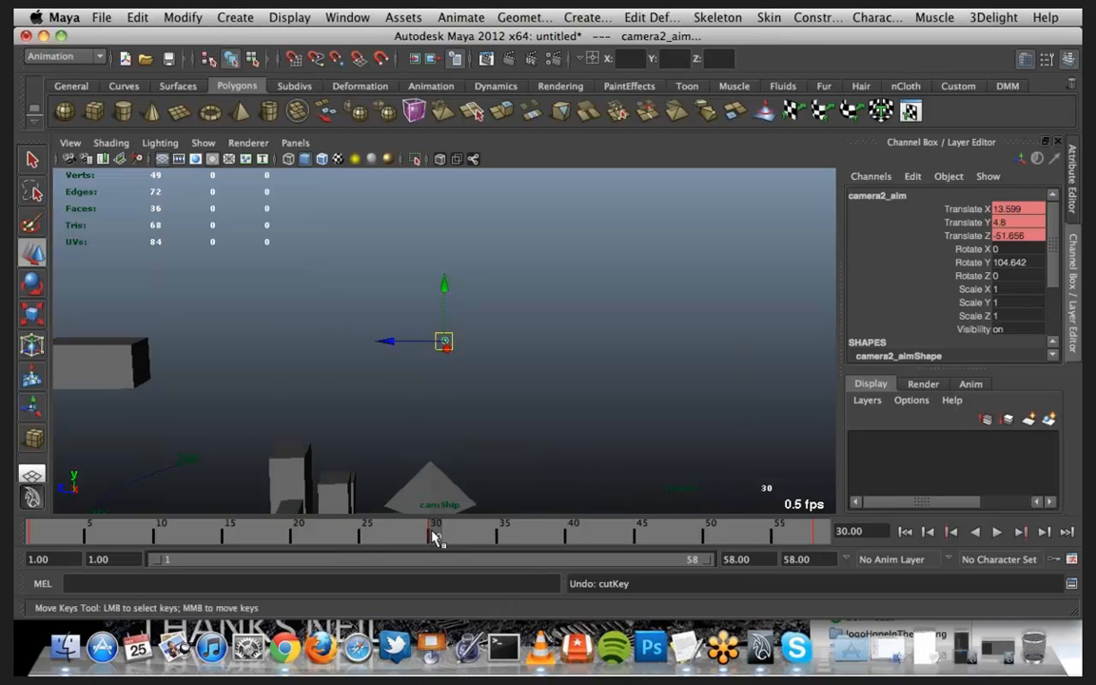
pyautogui.moveTo(433, 538); pyautogui.dragTo(453, 536)
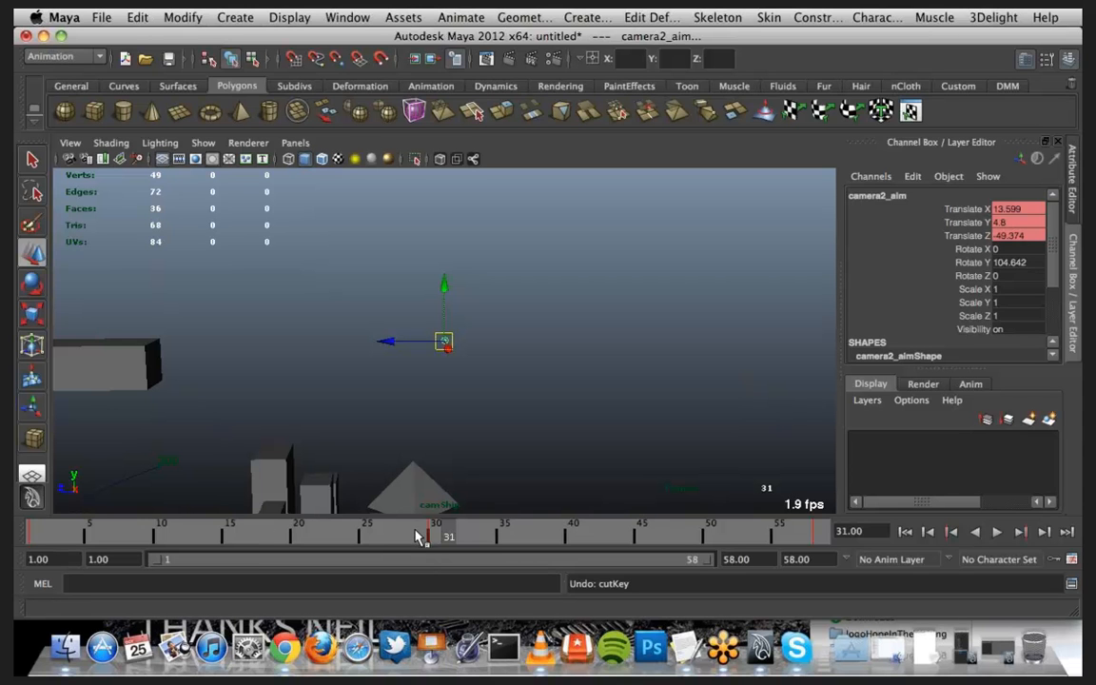
pyautogui.keyDown('shift'); pyautogui.moveTo(416, 533); pyautogui.dragTo(820, 533); pyautogui.keyUp('shift')
pyautogui.rightClick(820, 533)
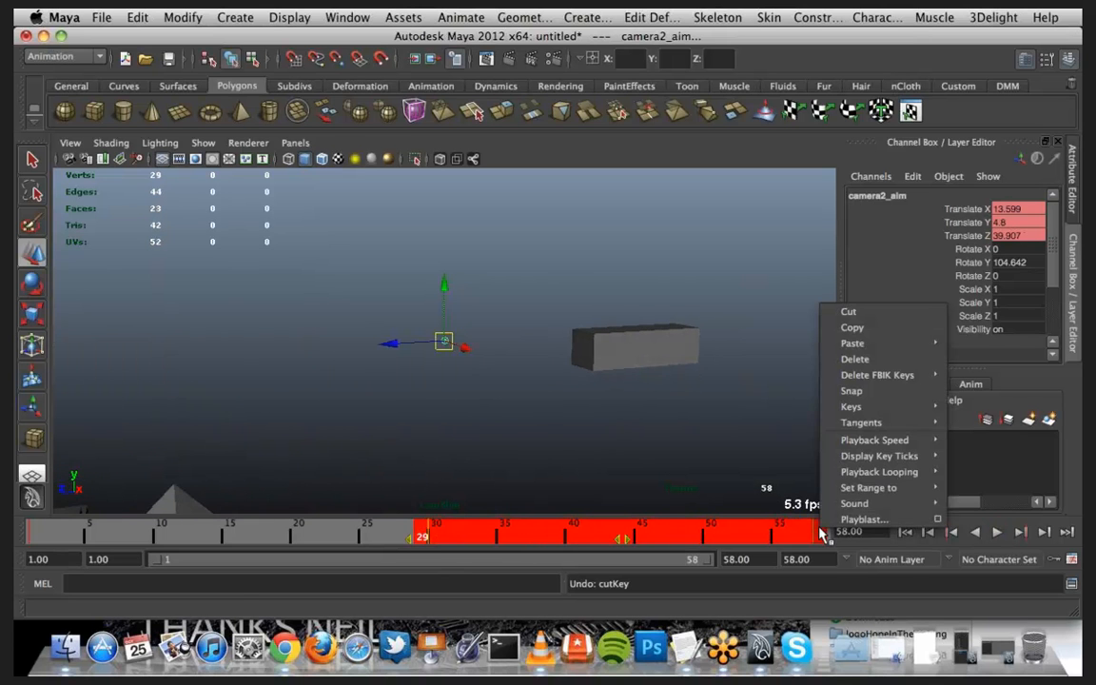
pyautogui.click(498, 534)
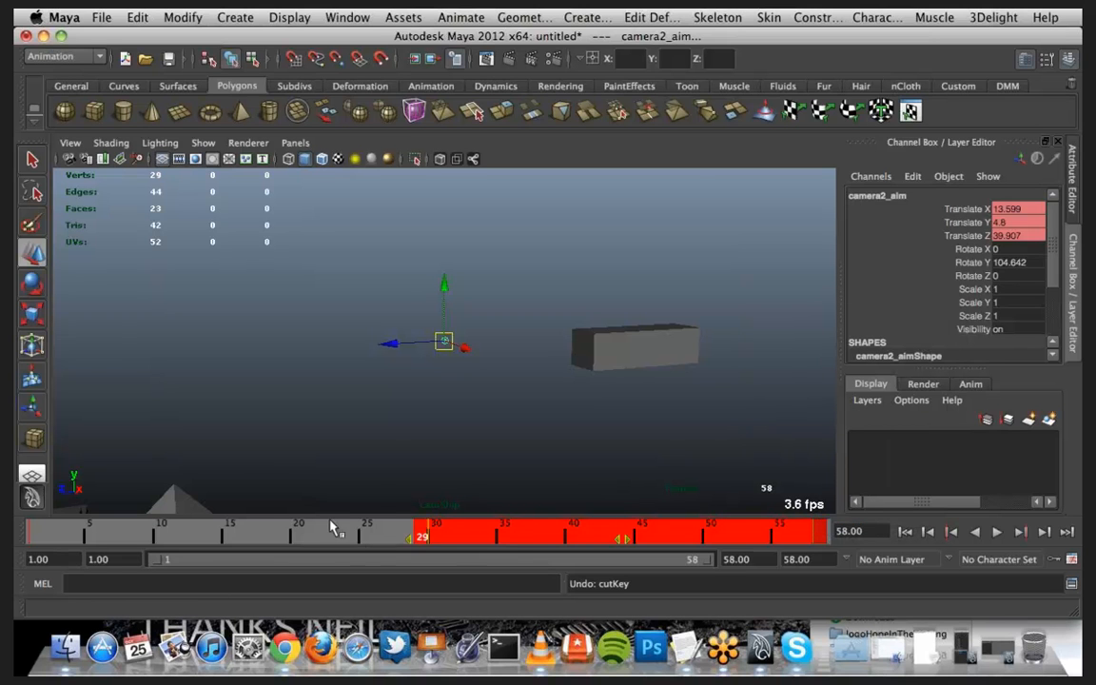
pyautogui.click(352, 535)
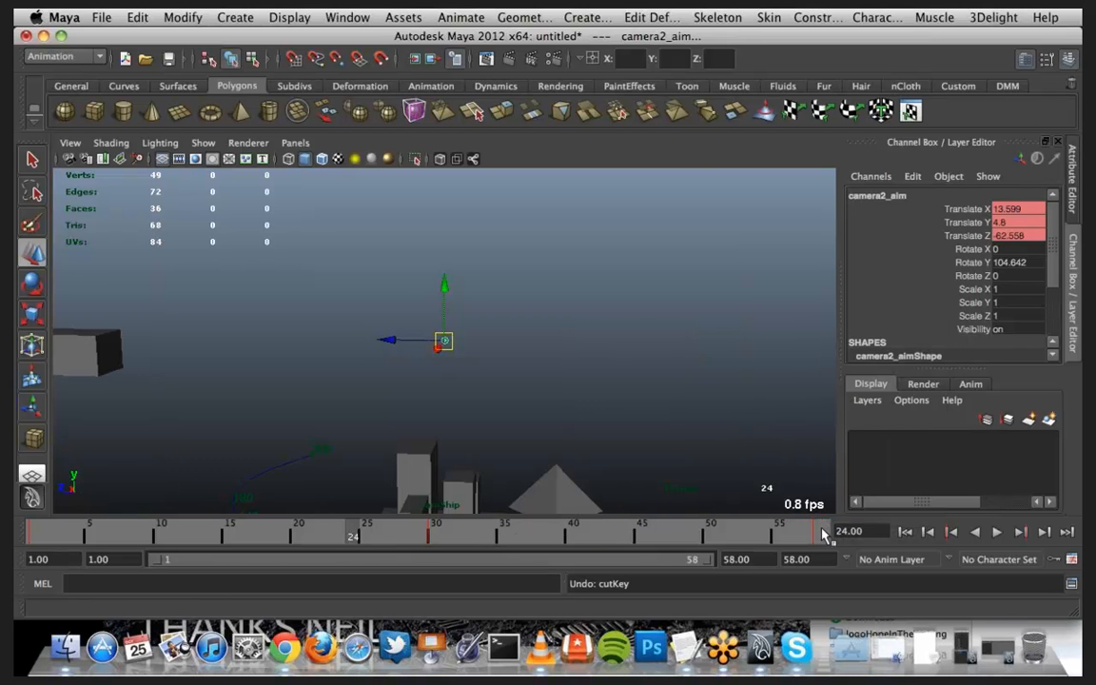
pyautogui.doubleClick(434, 535)
pyautogui.rightClick(433, 537)
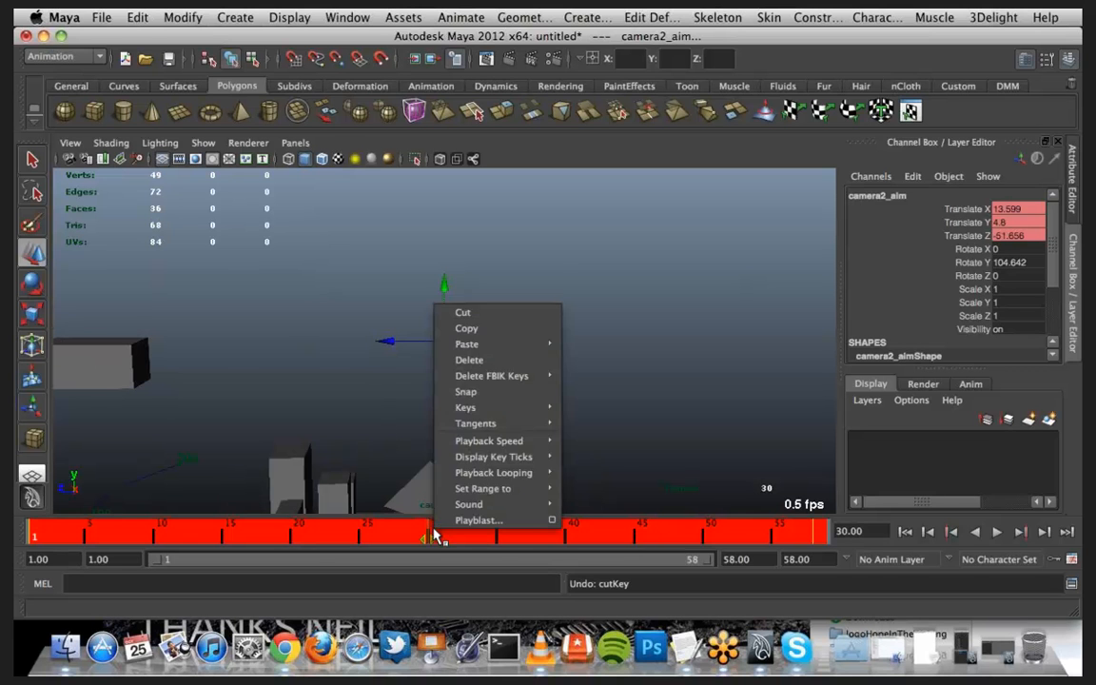
pyautogui.click(416, 531)
pyautogui.click(463, 536)
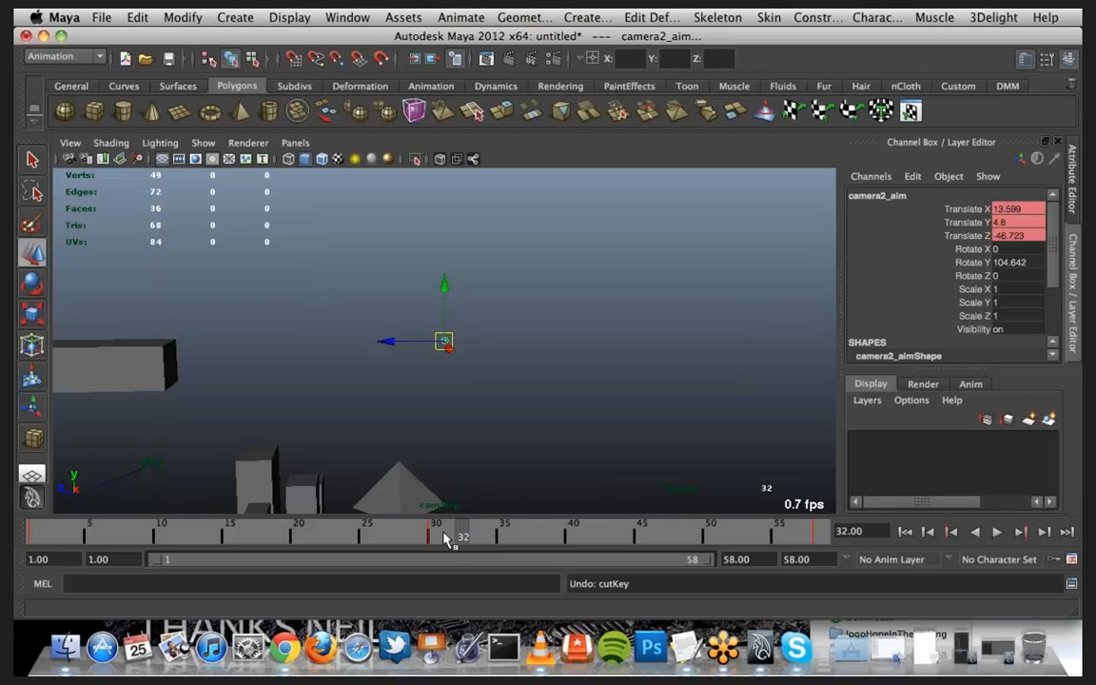
# Step: Delete camera2_aim's key at frame 30 directly from the timeline
pyautogui.click(435, 538)
pyautogui.rightClick(437, 536)
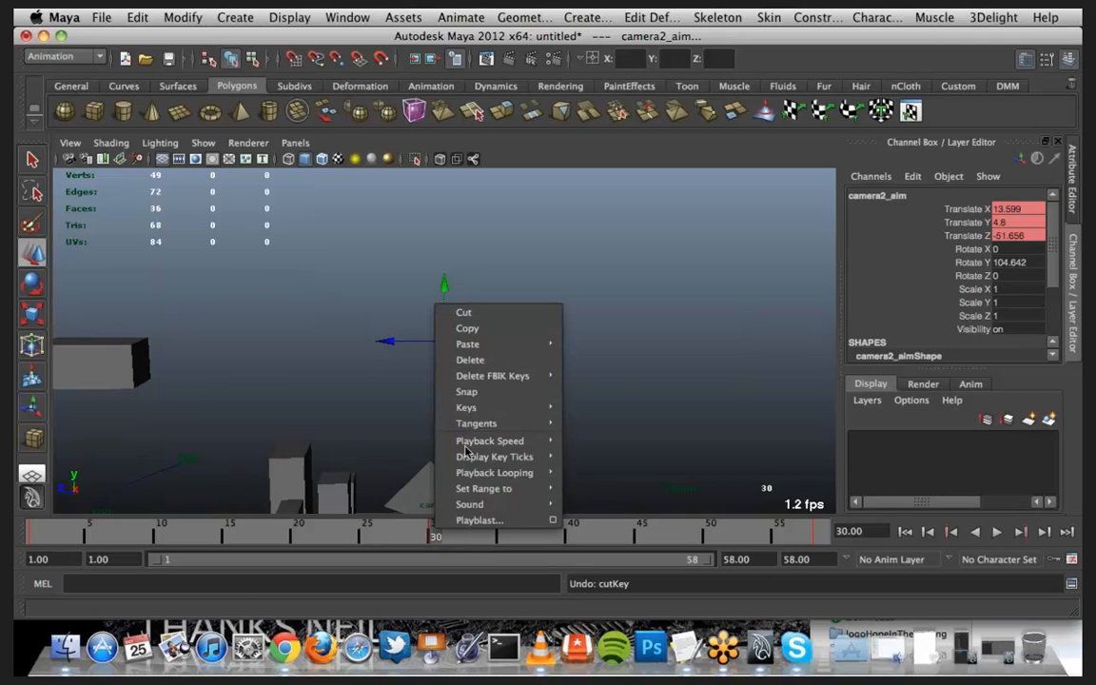
pyautogui.click(475, 359)
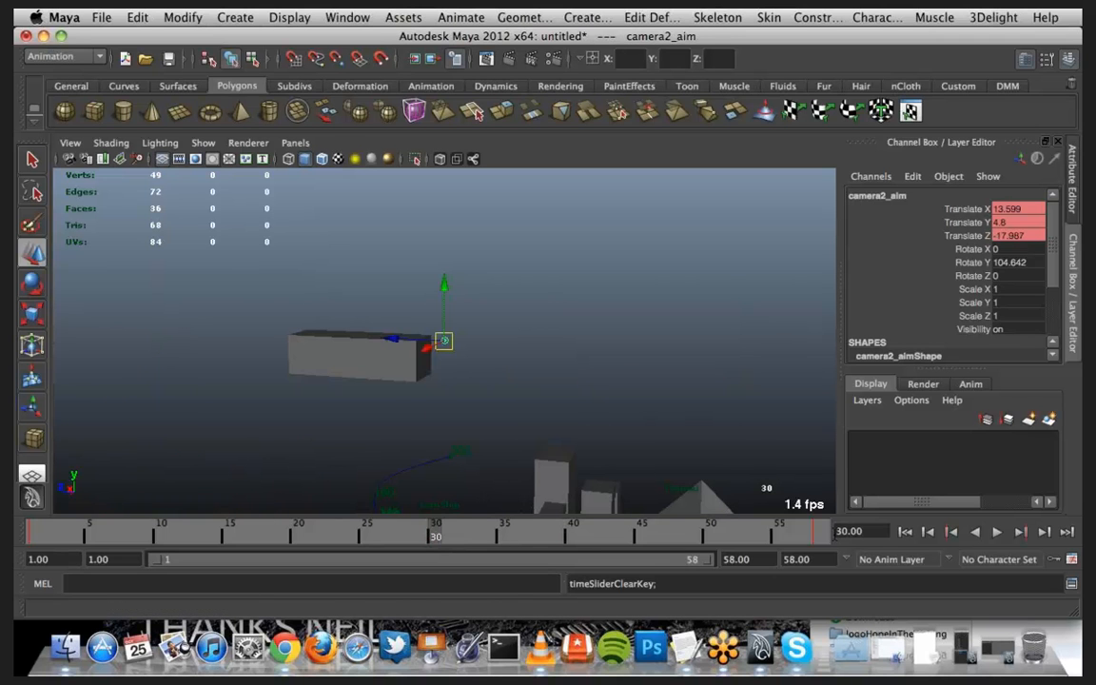
# Step: Play the animation from frame 1 to review the flyby with only the first and last aim keys, then stop playback
pyautogui.click(905, 531)
pyautogui.click(998, 533)
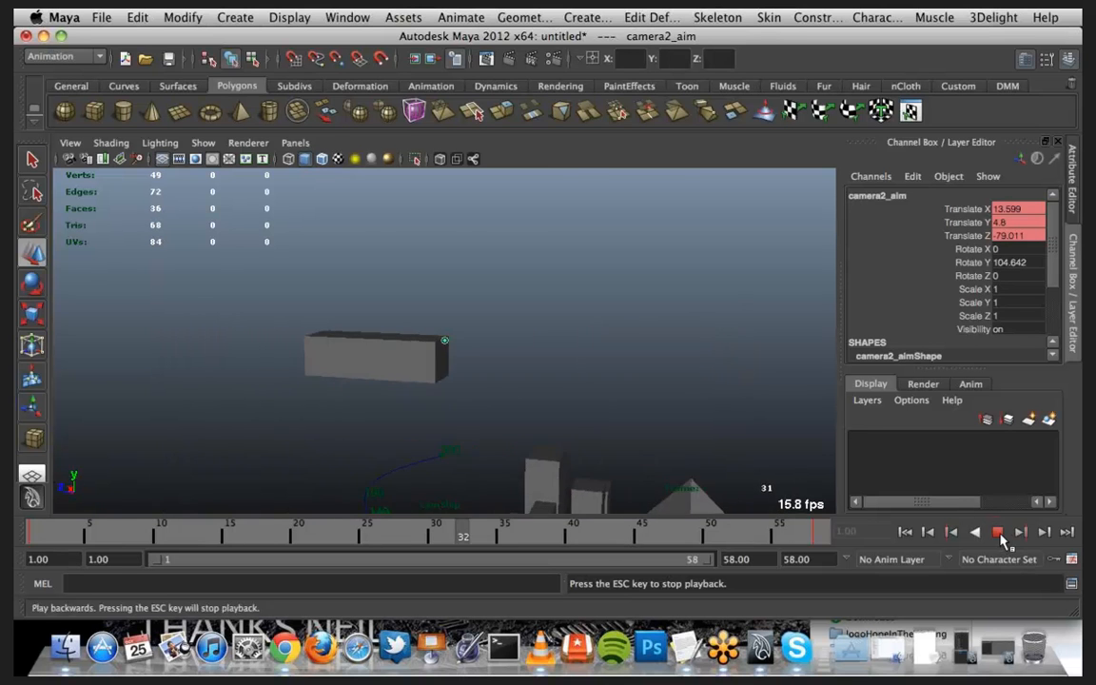
pyautogui.click(1004, 538)
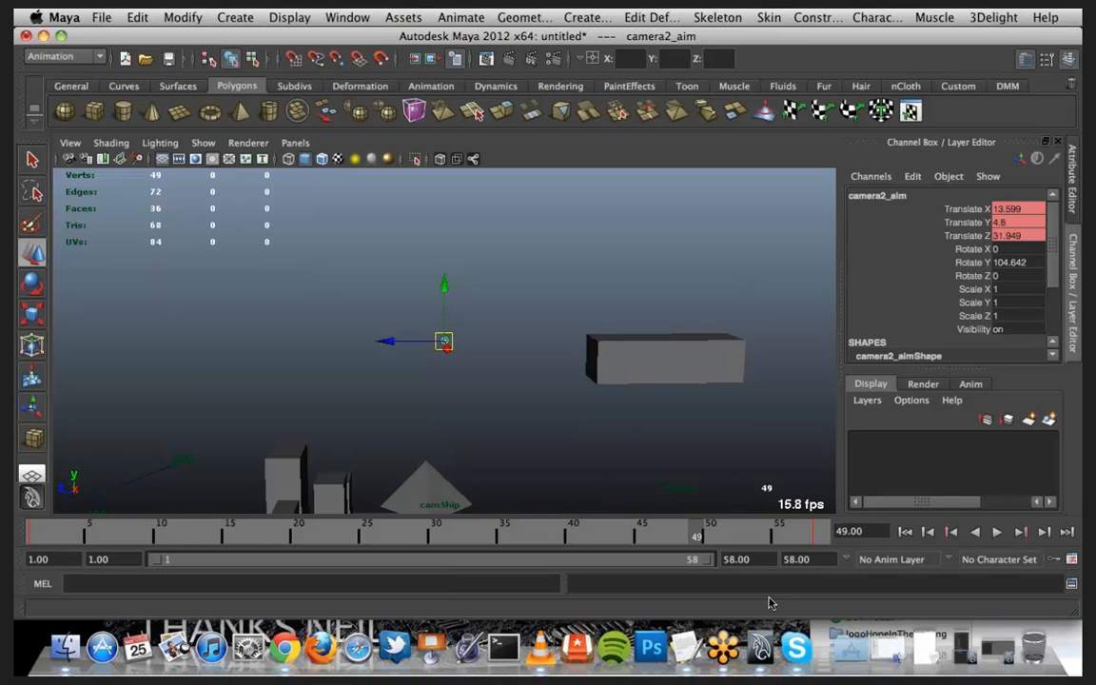
# Step: Save the scene as camsClass01.ma in Maya ASCII format in the camProj scenes folder
pyautogui.click(102, 18)
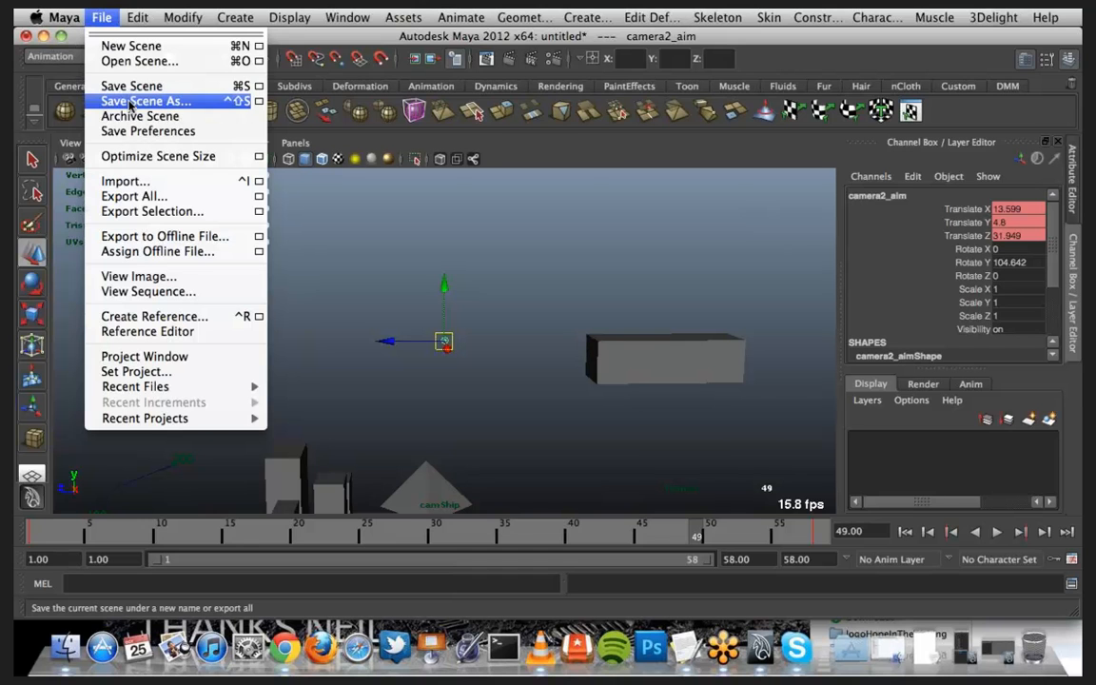
pyautogui.click(134, 100)
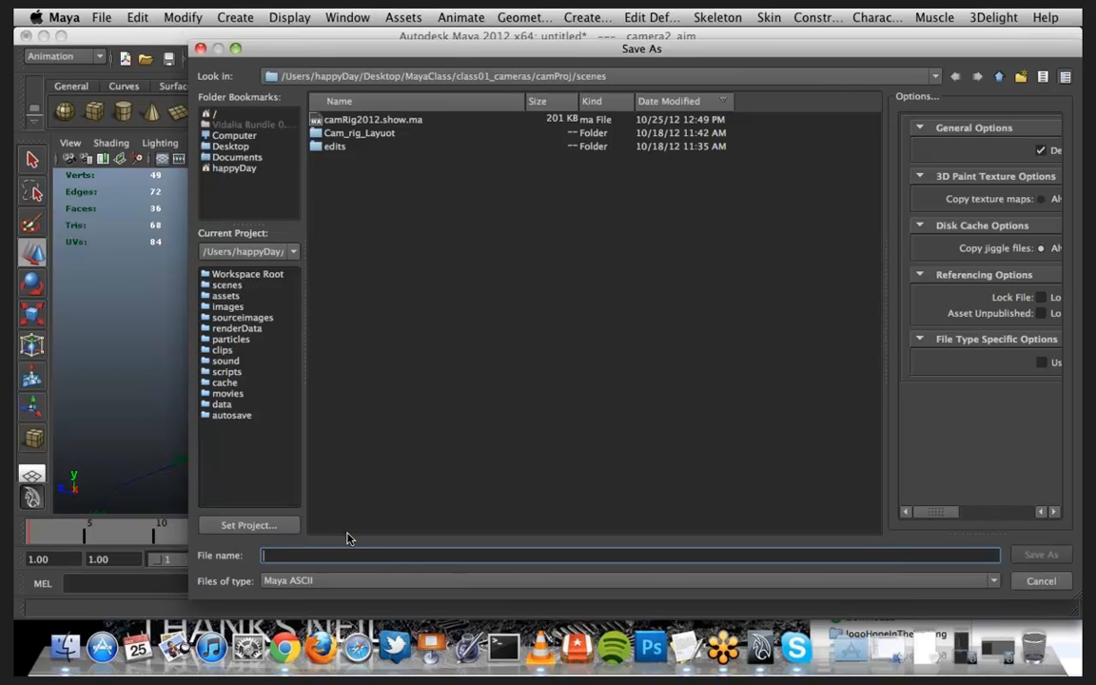
pyautogui.write('cams')
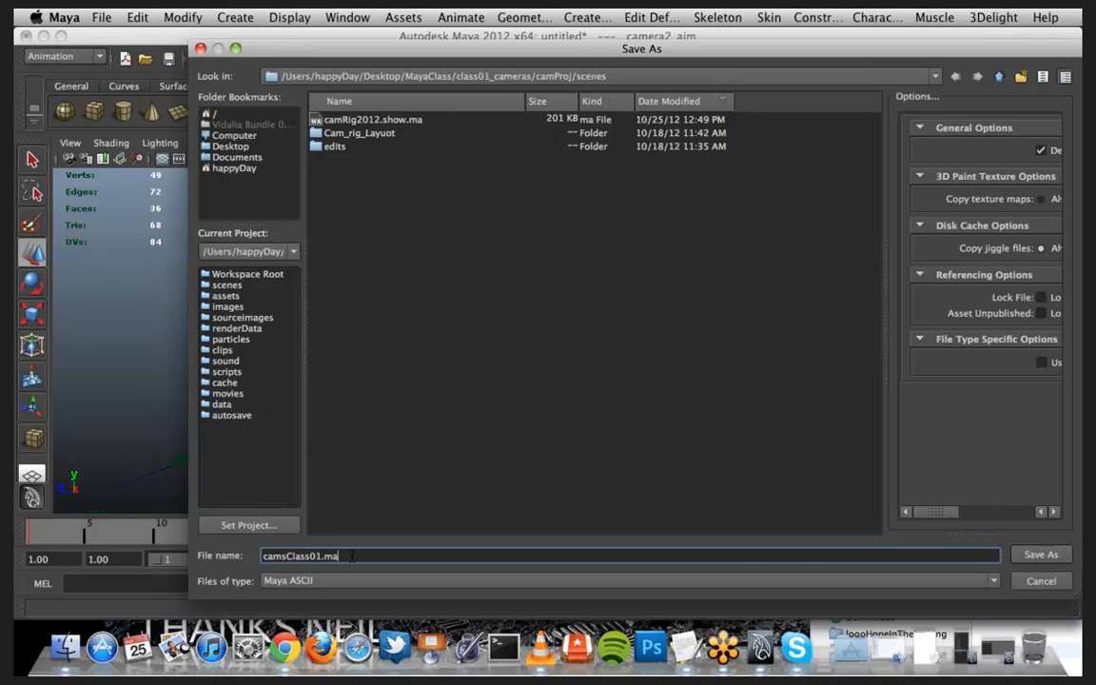
pyautogui.write('Class01.ma')
pyautogui.press('Return')
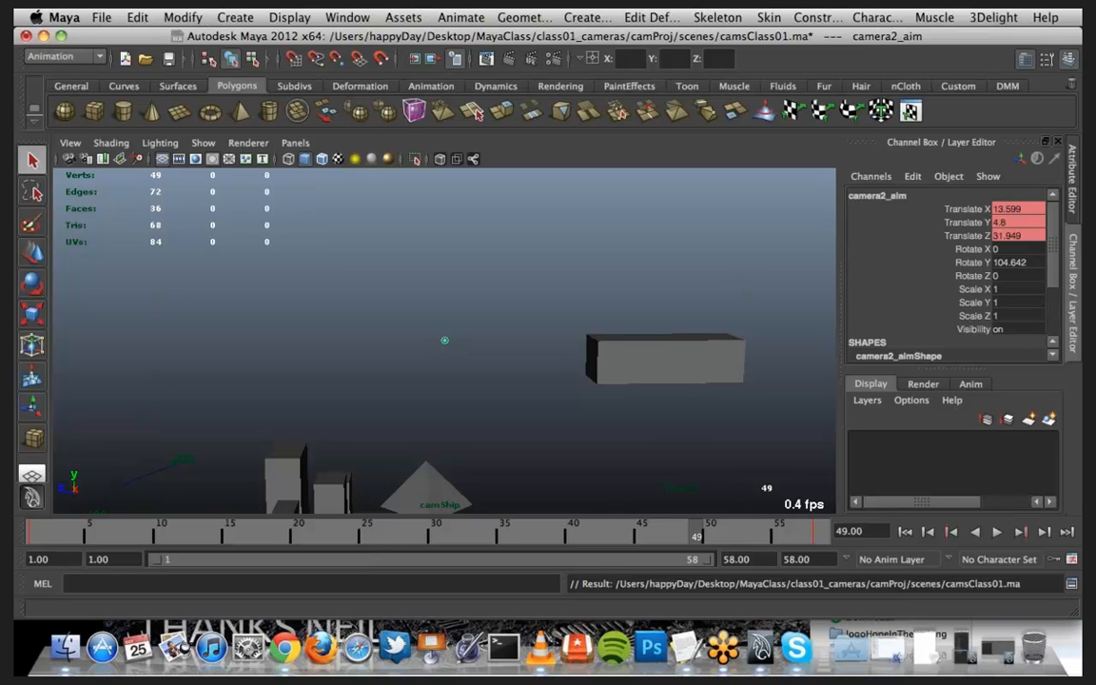
# Step: Restore and close the Graph Editor, and move the Outliner window aside
pyautogui.click(998, 648)
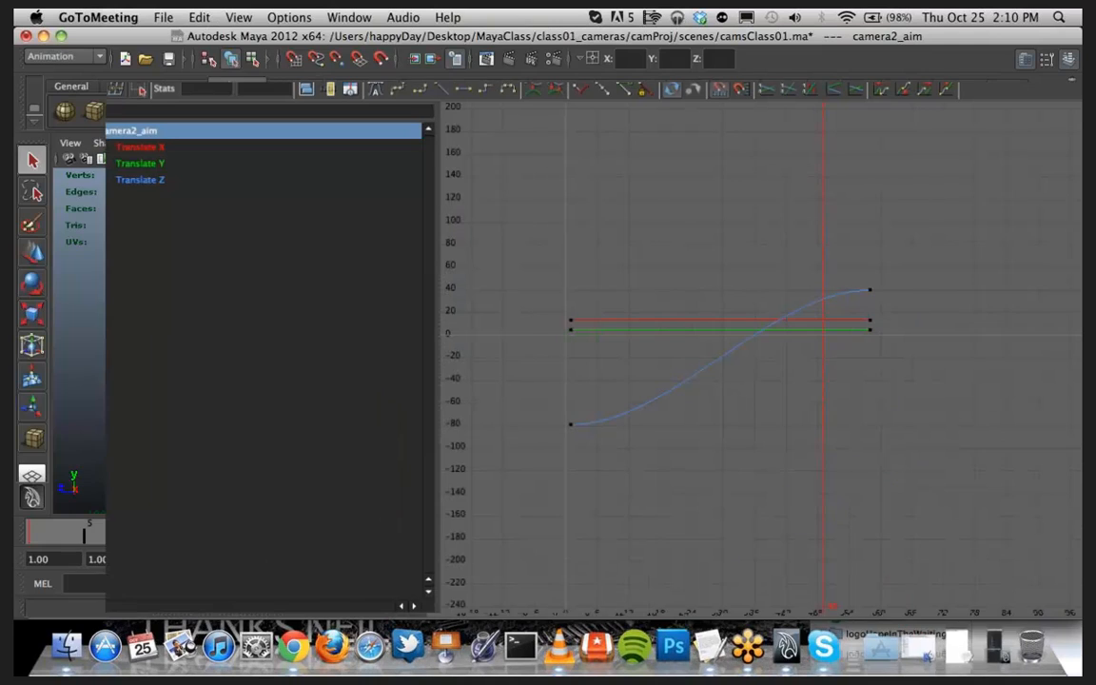
pyautogui.click(25, 35)
pyautogui.moveTo(734, 43); pyautogui.dragTo(845, 41)
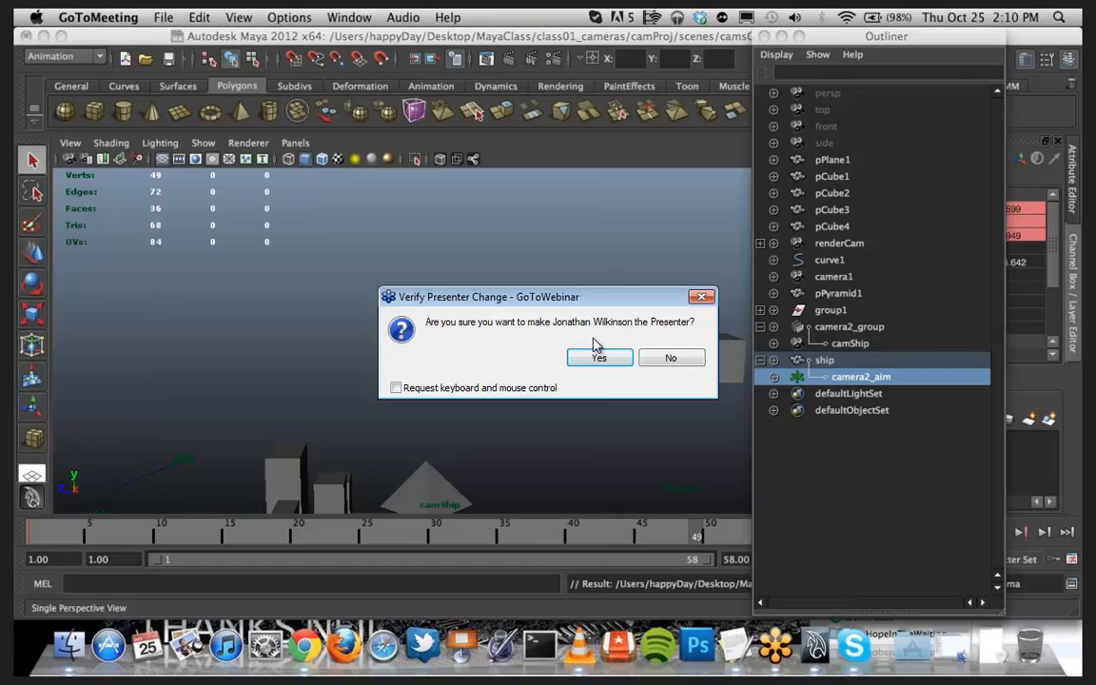
# Step: Confirm handing the GoToWebinar presenter role to the other participant
pyautogui.click(592, 360)
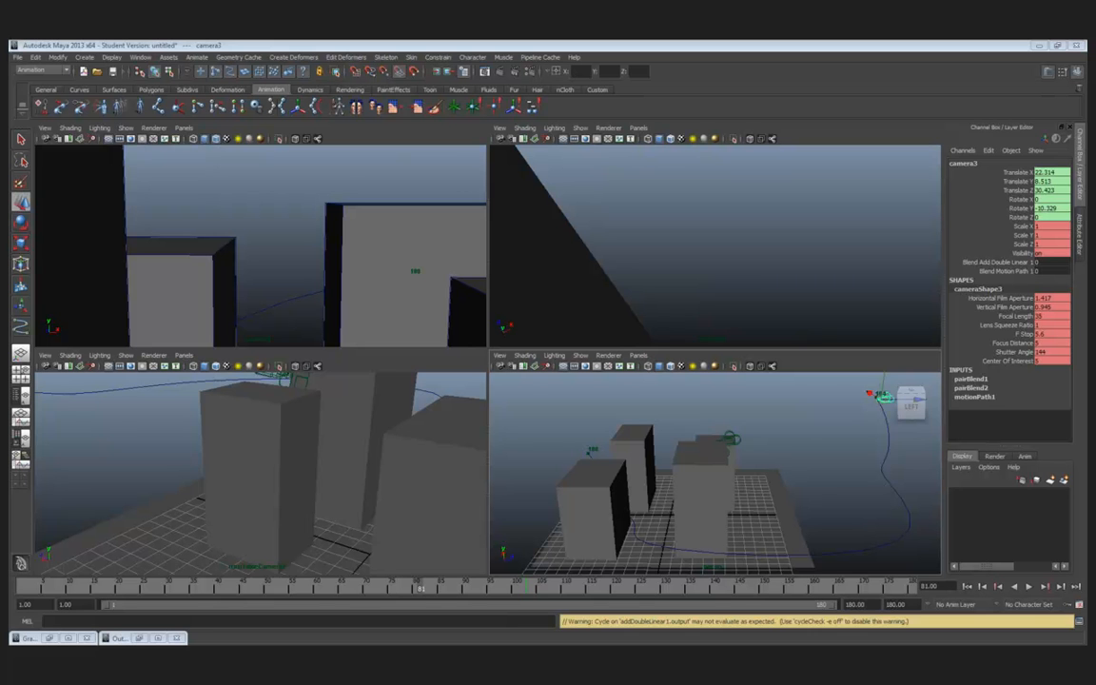
# Step: Post the chatroom message "sorry my mic's not plugged in" and move the browser window out of view
pyautogui.moveTo(0, 187); pyautogui.dragTo(296, 190)
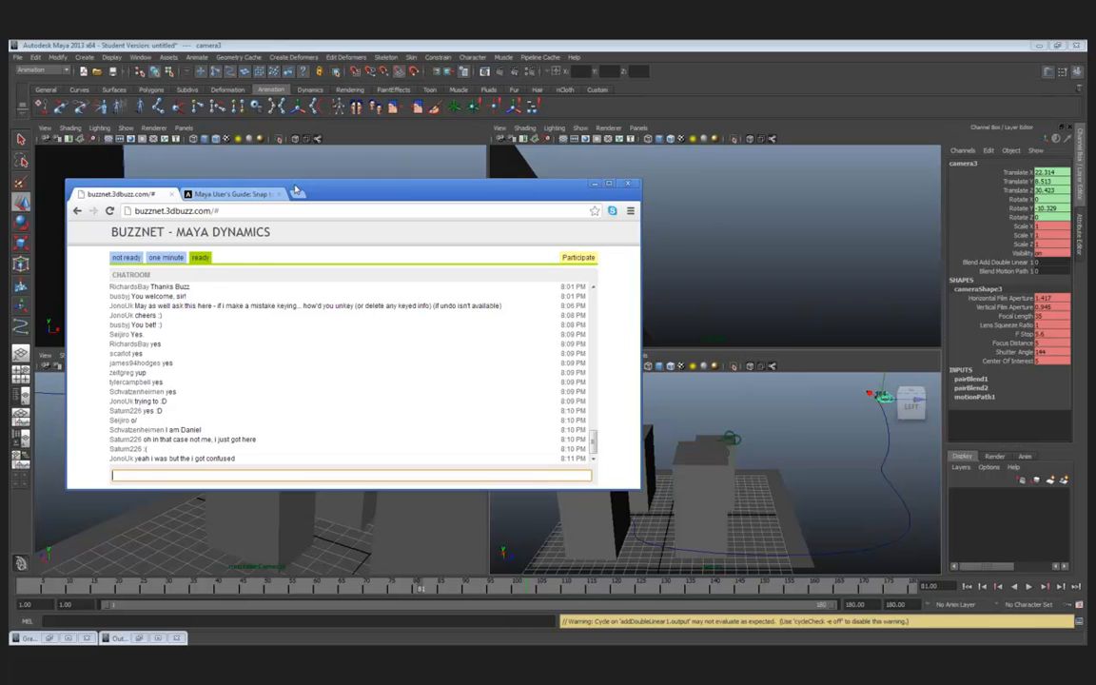
pyautogui.write('sorry my mic')
pyautogui.write(' is not plugged in')
pyautogui.press('Return')
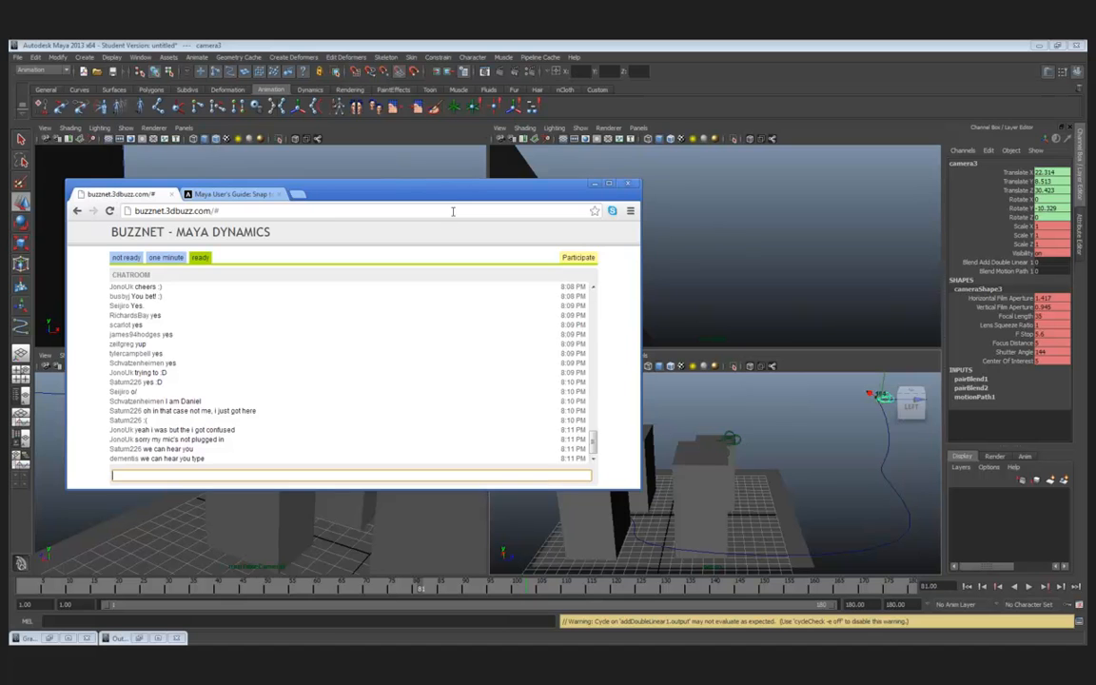
pyautogui.moveTo(463, 192); pyautogui.dragTo(10, 175)
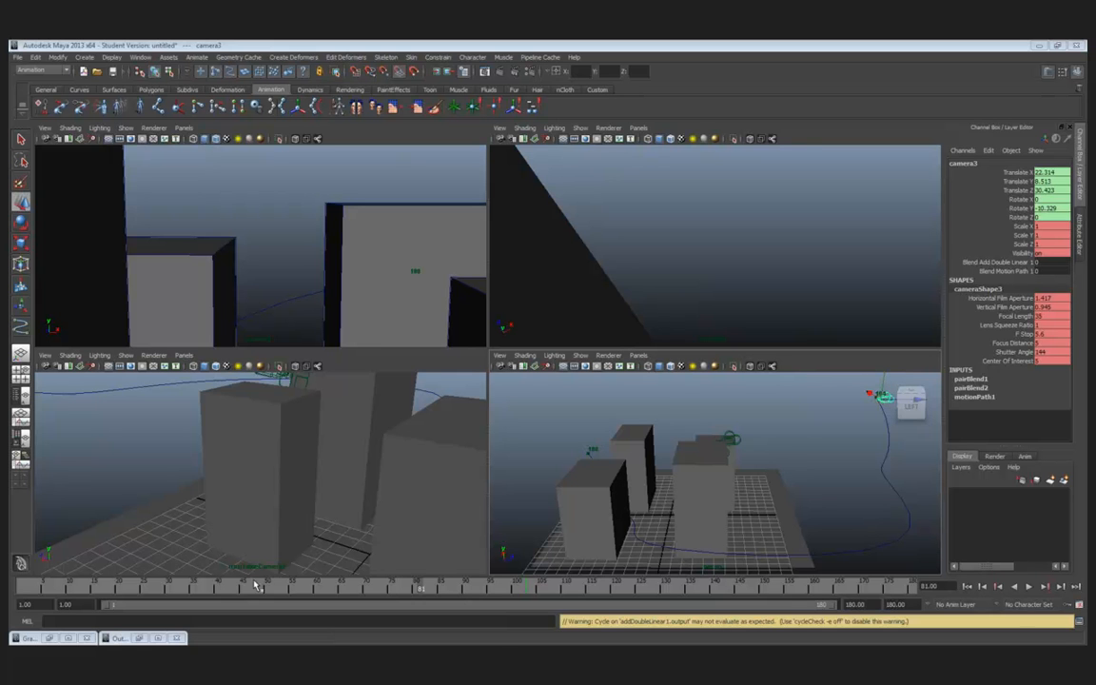
# Step: At frame 162, try to delete the keys on camera3's Rotate, Scale and Visibility channels
pyautogui.moveTo(26, 589); pyautogui.dragTo(807, 590)
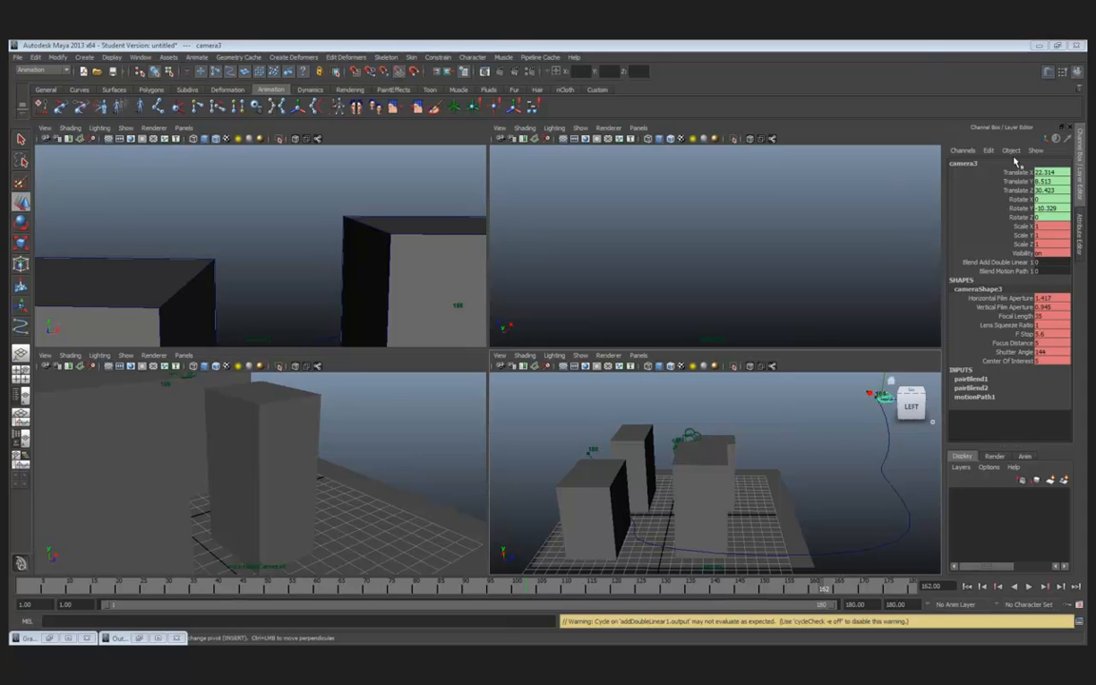
pyautogui.moveTo(1018, 172); pyautogui.dragTo(1014, 218)
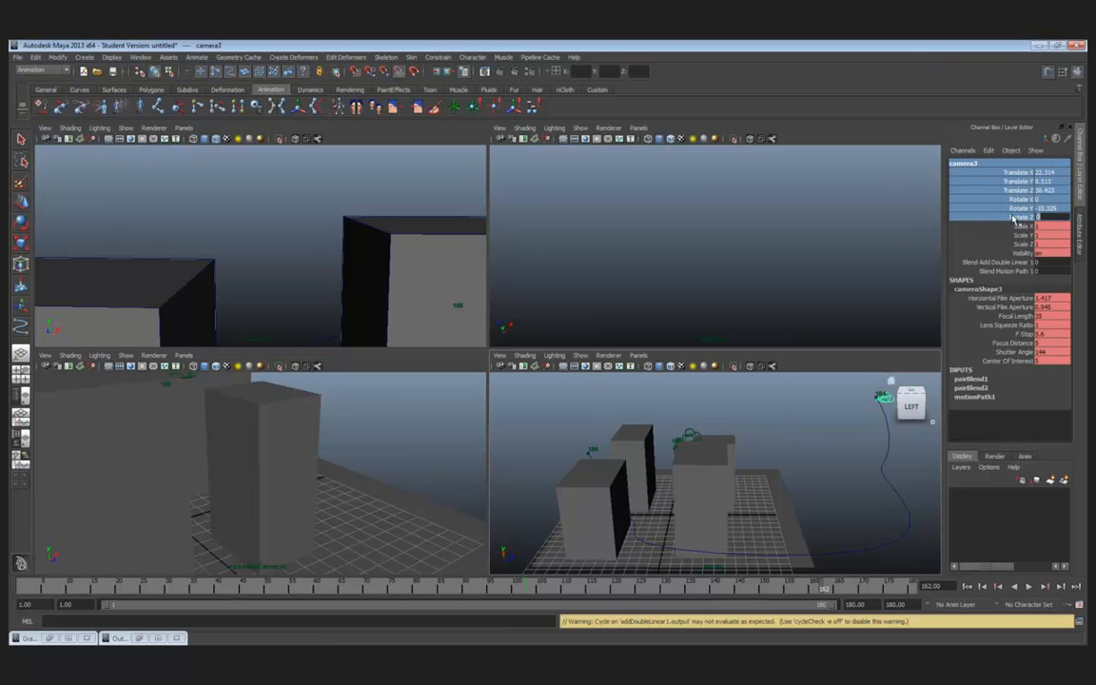
pyautogui.click(997, 204)
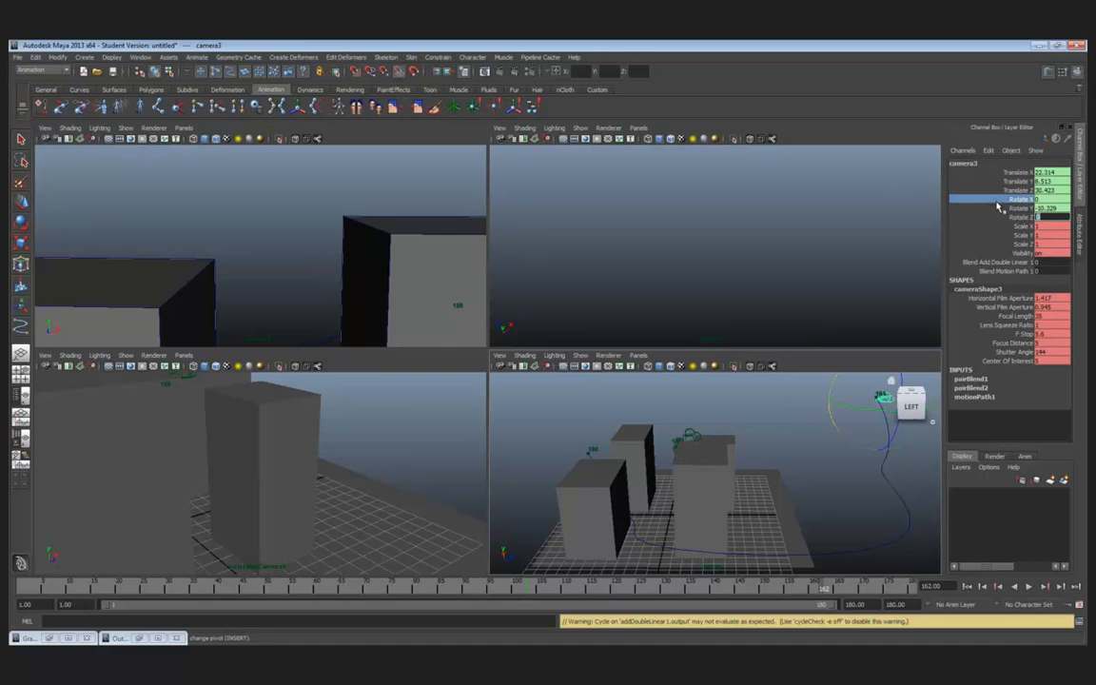
pyautogui.moveTo(998, 205); pyautogui.dragTo(994, 221)
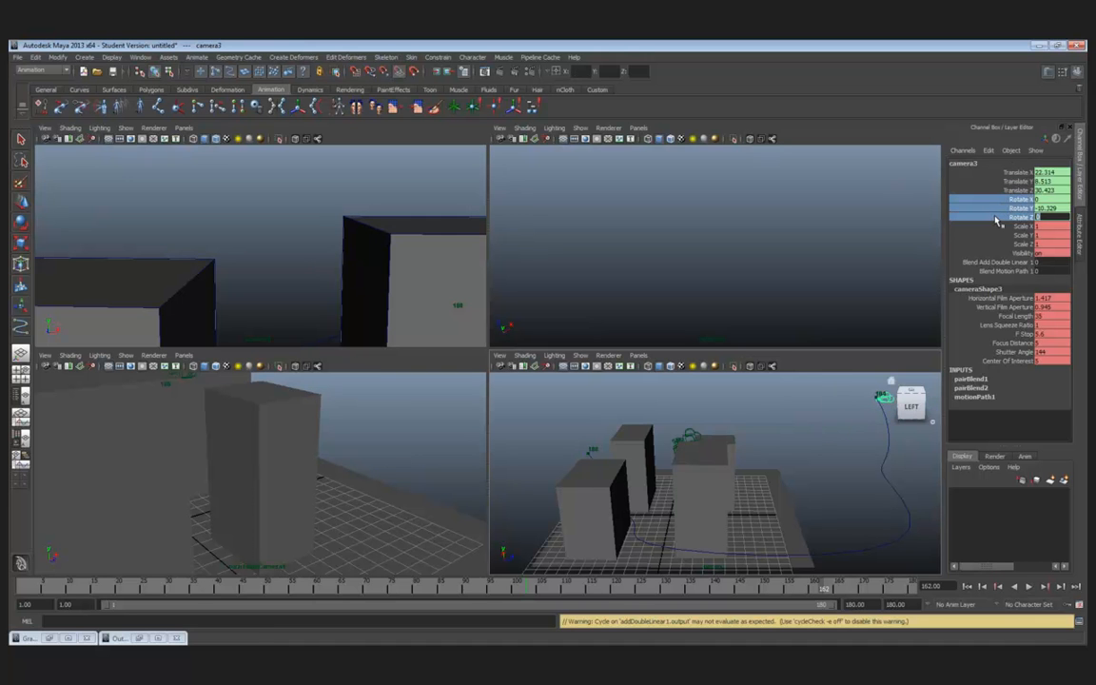
pyautogui.moveTo(997, 205); pyautogui.dragTo(992, 253)
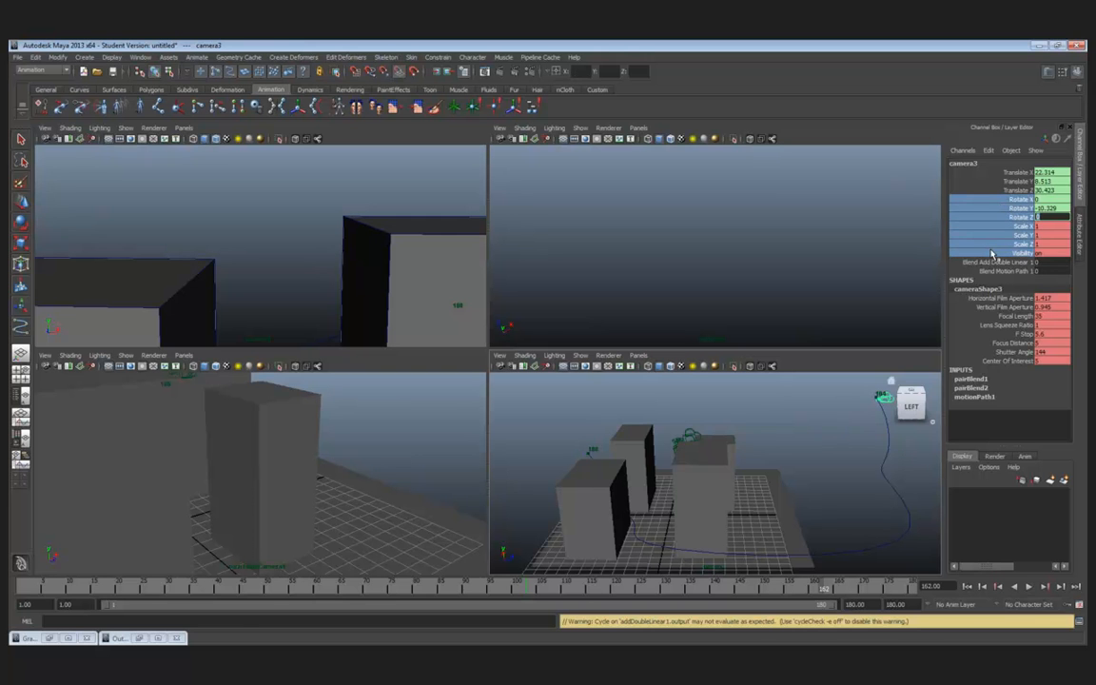
pyautogui.rightClick(991, 253)
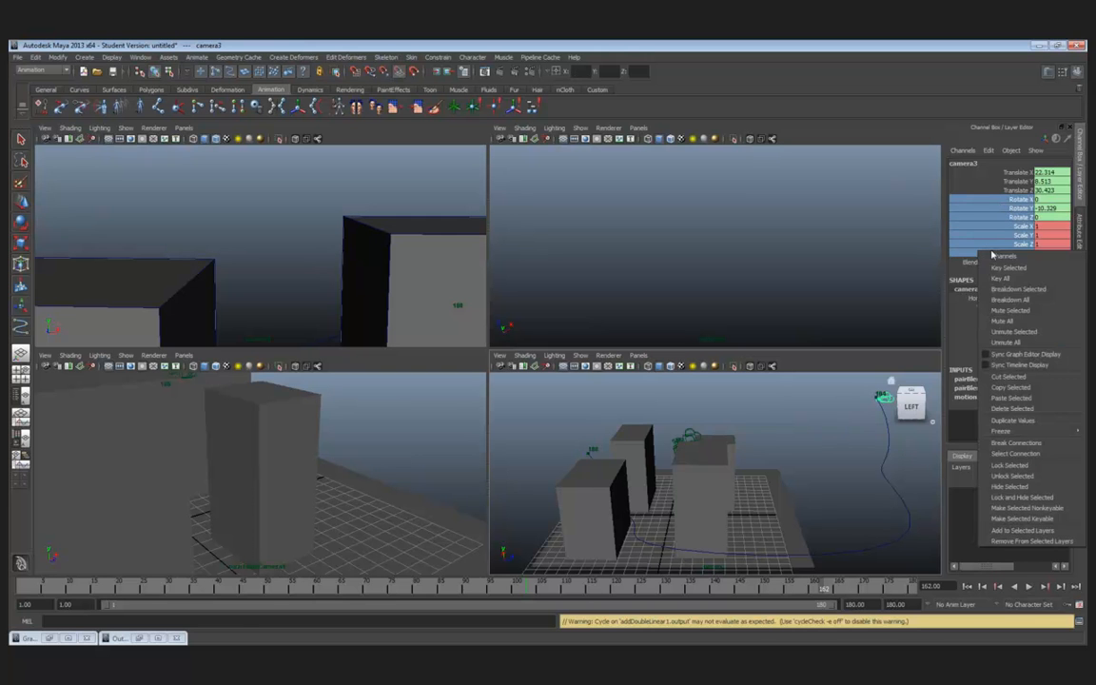
pyautogui.click(995, 409)
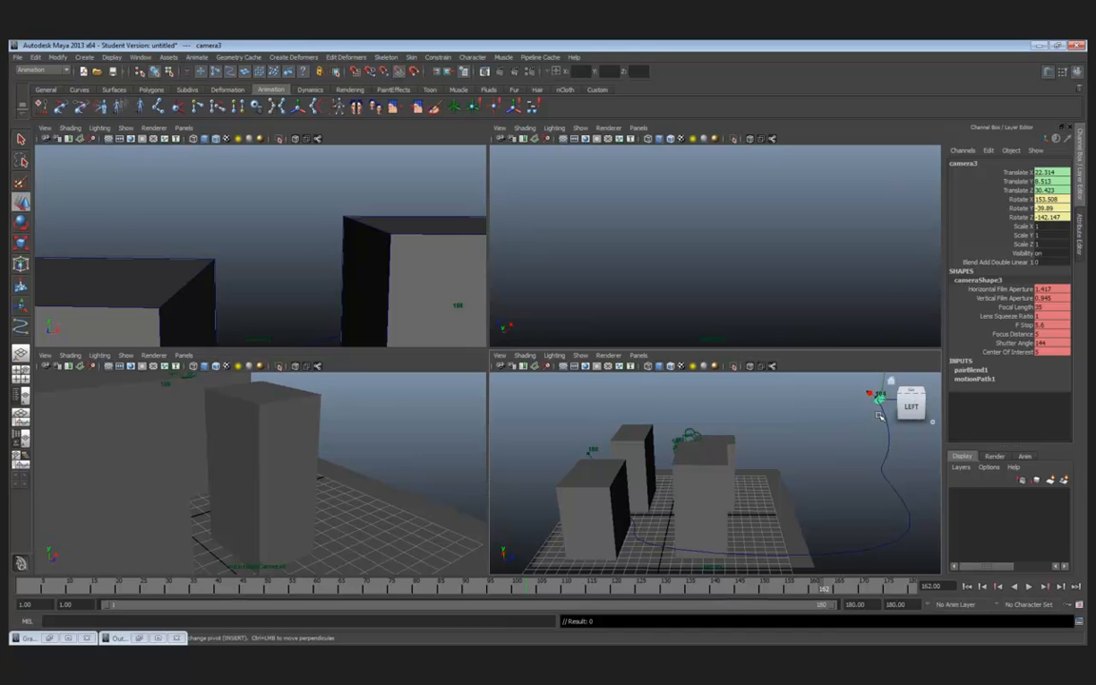
# Step: Try to delete the keys on cameraShape3's channels from Horizontal Film Aperture through Center Of Interest
pyautogui.moveTo(1009, 288); pyautogui.dragTo(995, 352)
pyautogui.rightClick(982, 342)
pyautogui.click(1011, 497)
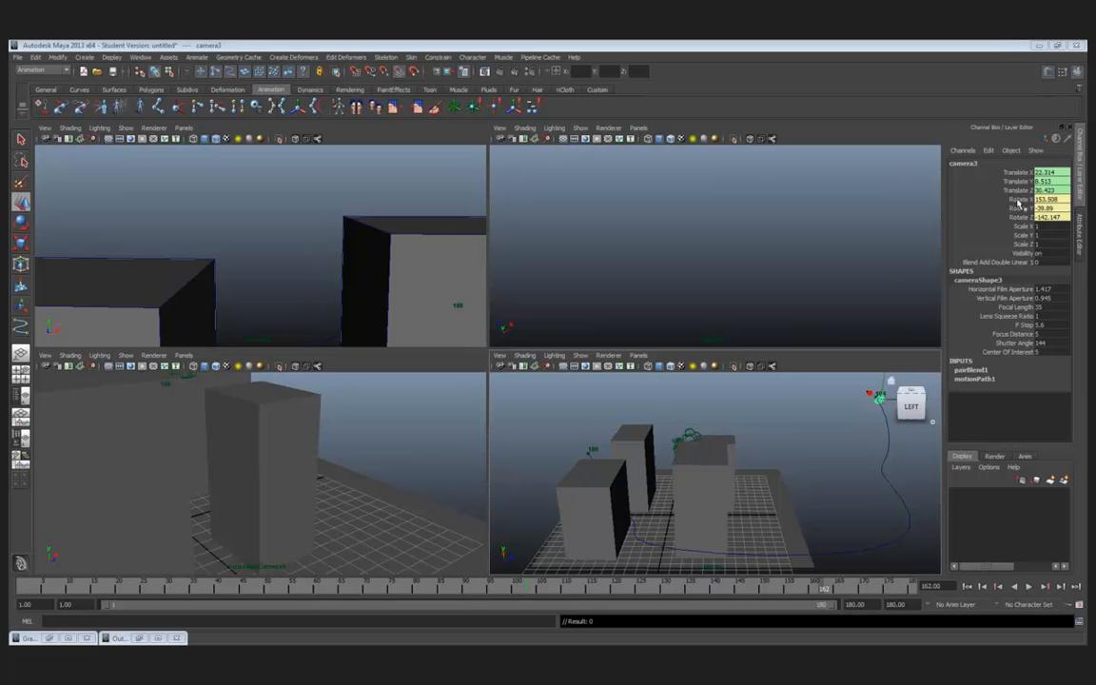
# Step: Check camera3's rotation by scrubbing back to frame 152, then play the animation and stop at frame 139
pyautogui.moveTo(1018, 200); pyautogui.dragTo(1015, 218)
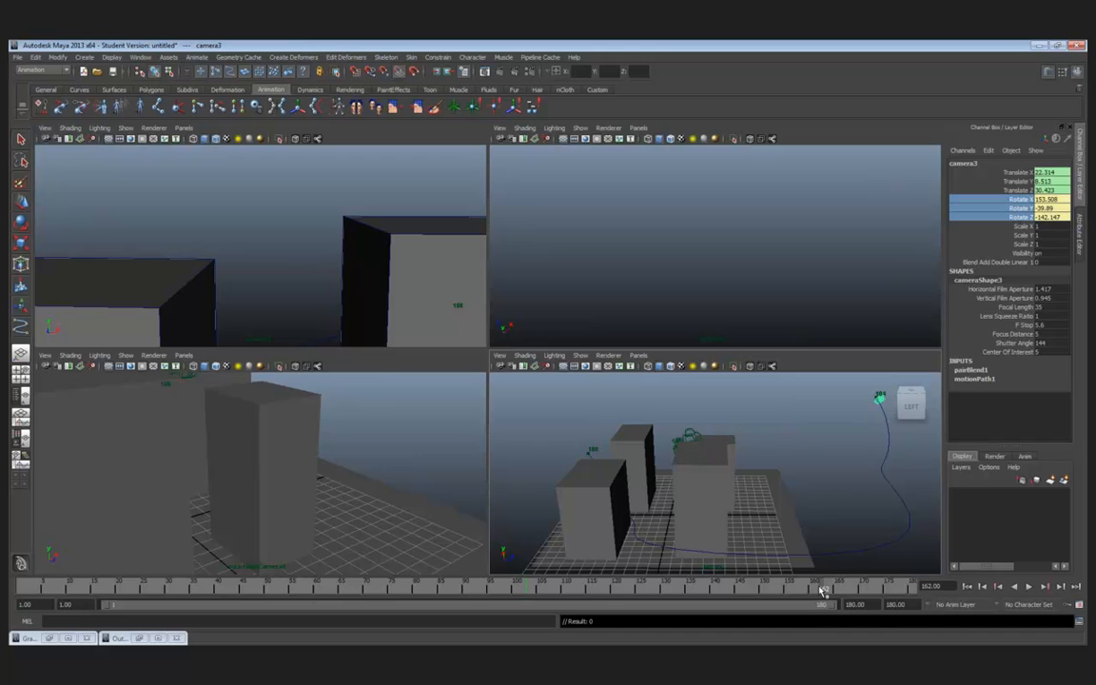
pyautogui.moveTo(818, 593); pyautogui.dragTo(775, 601)
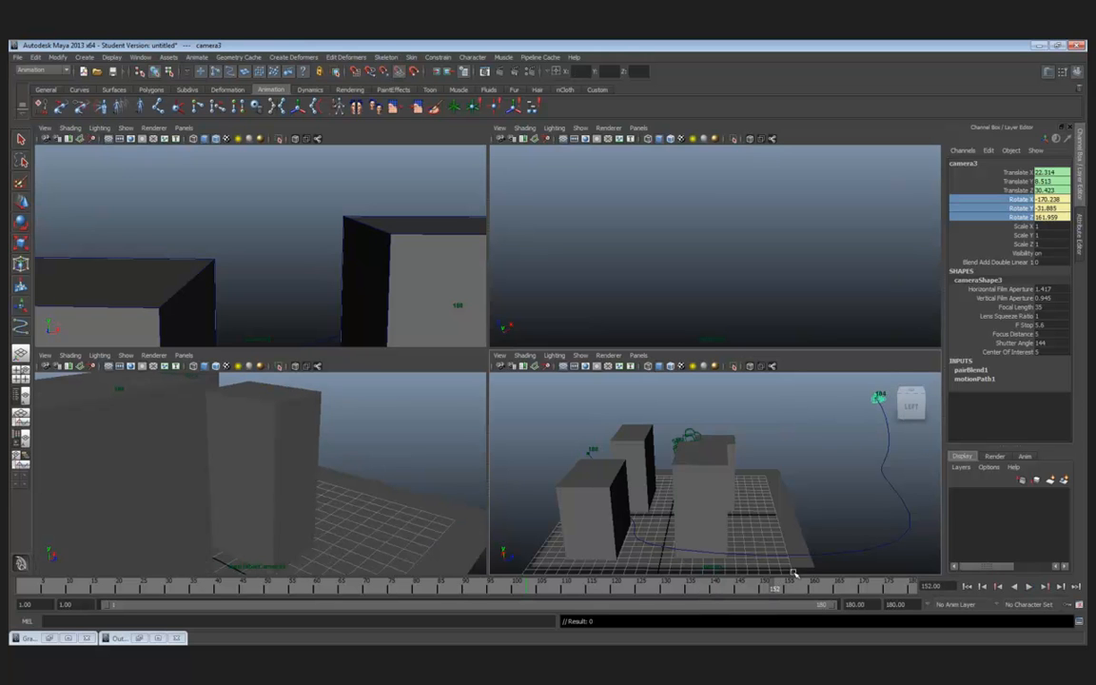
pyautogui.click(591, 455)
pyautogui.press('w')
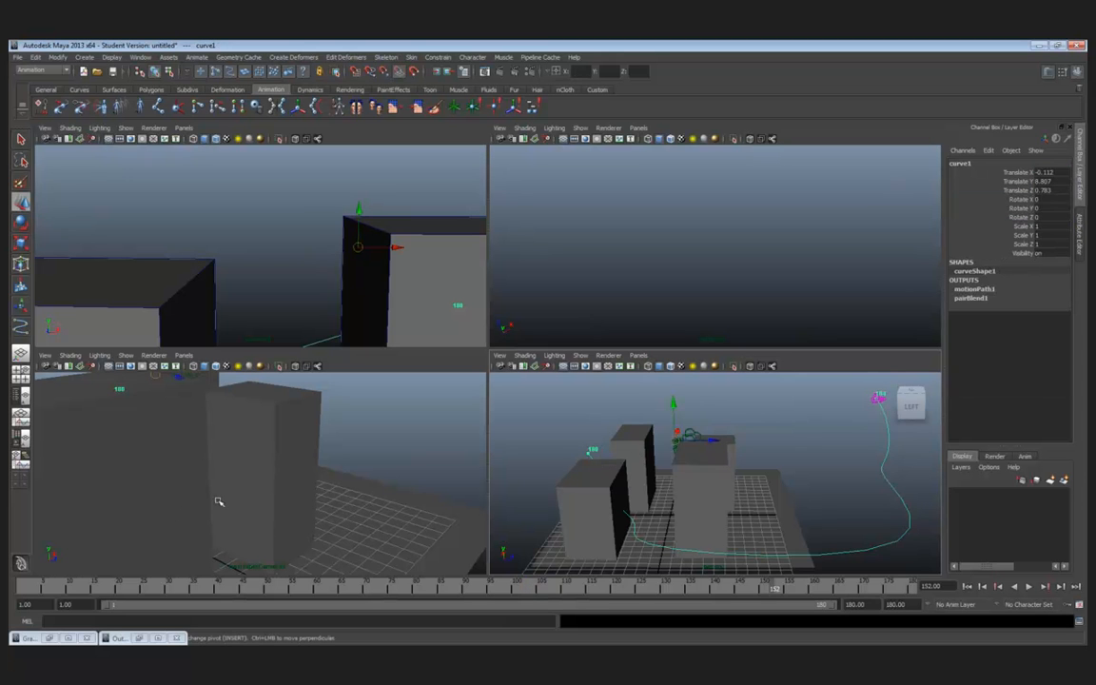
pyautogui.click(427, 460)
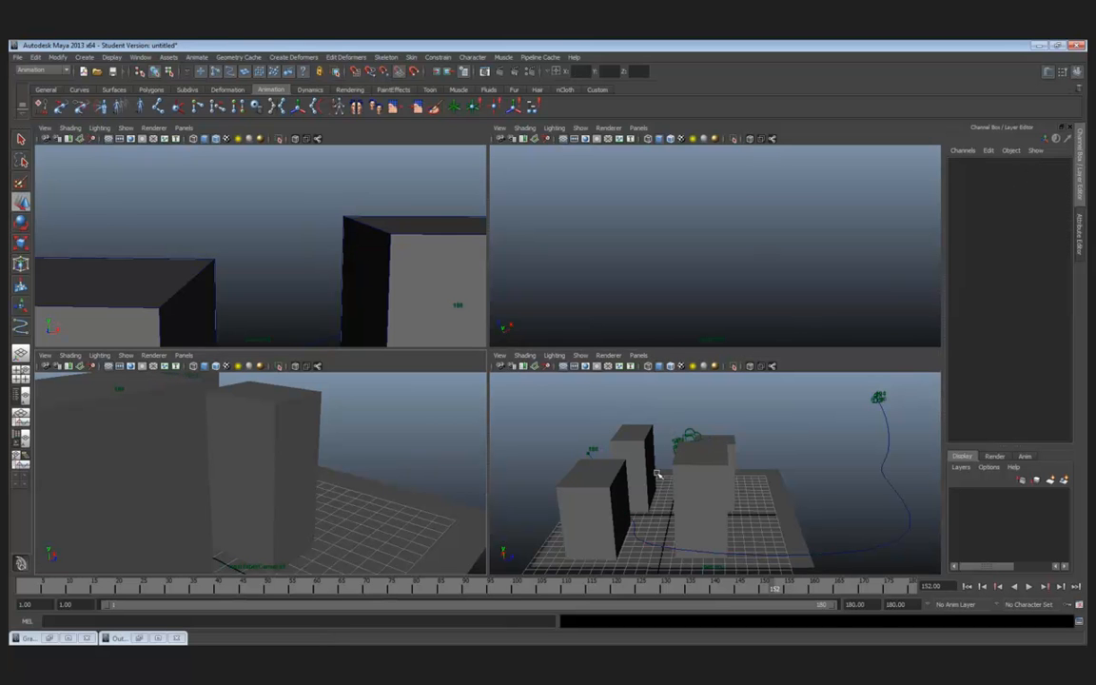
pyautogui.hotkey('alt', 'v')
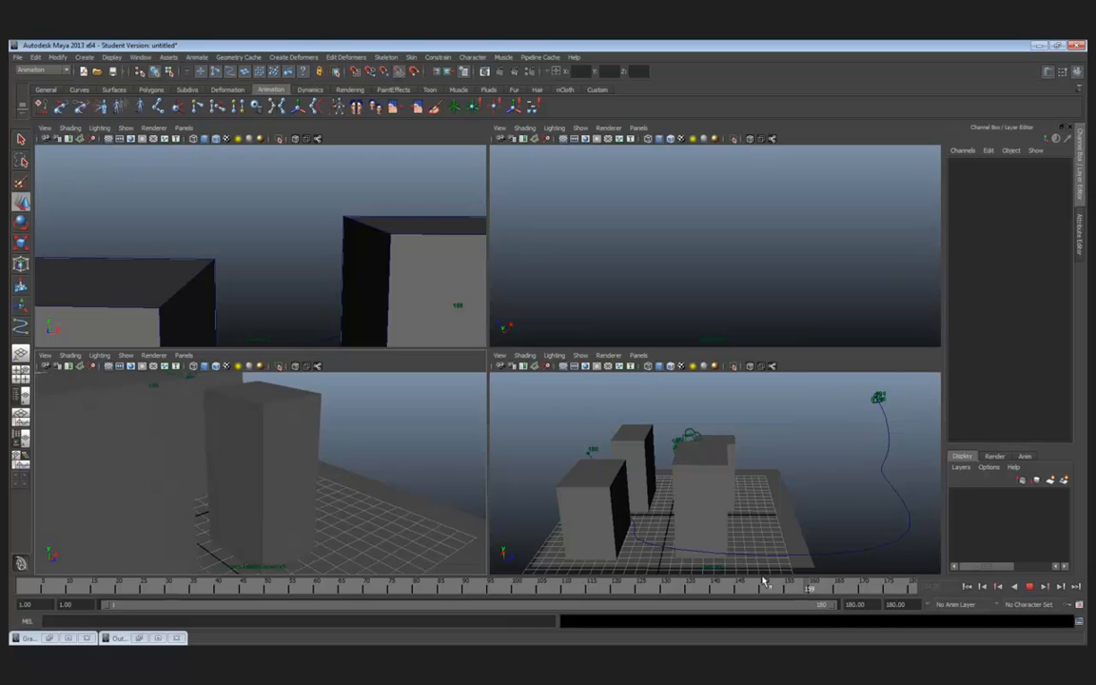
pyautogui.click(712, 583)
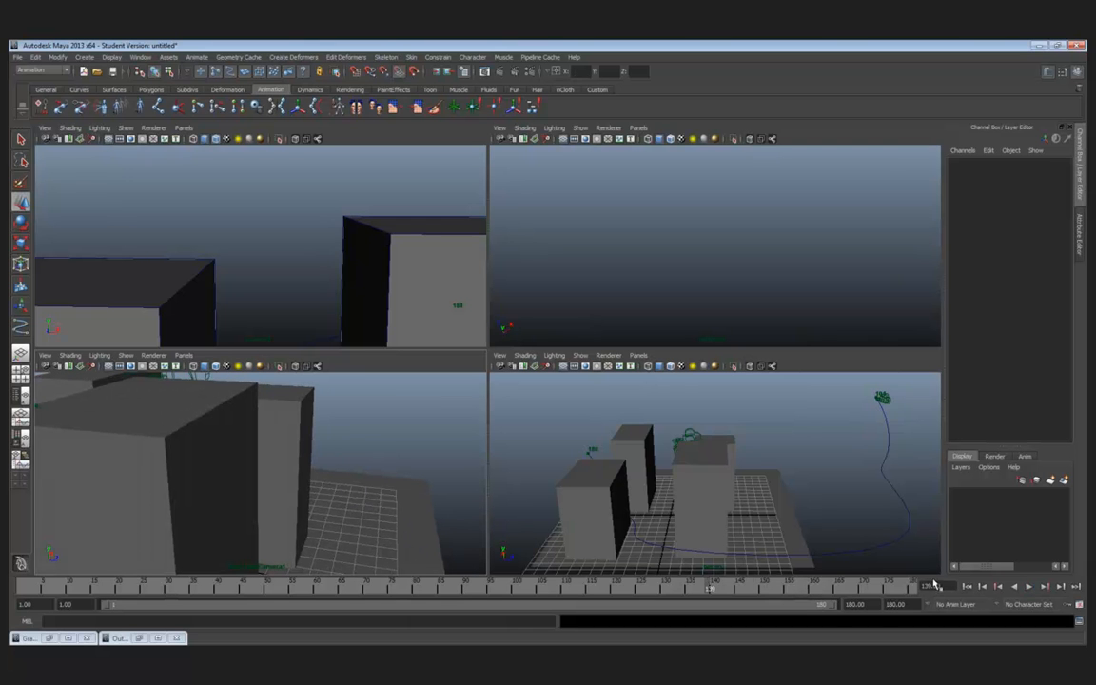
# Step: Try setting the playback range's end to frame 1, go to frame 0 and select camera3
pyautogui.click(862, 605)
pyautogui.write('1')
pyautogui.press('Return')
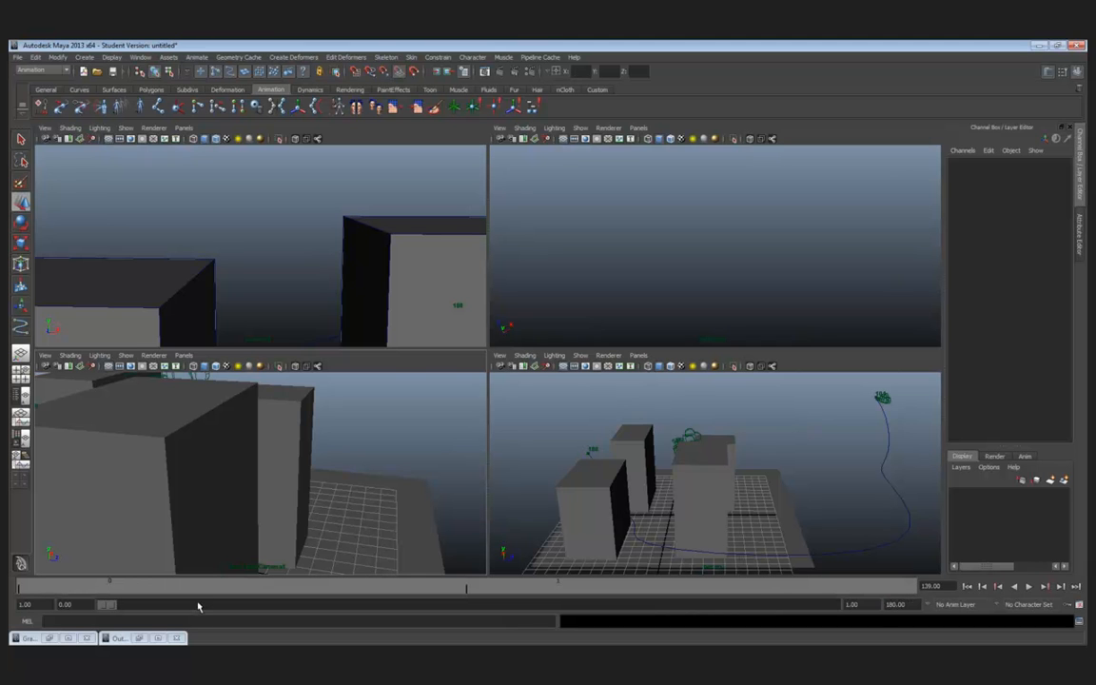
pyautogui.click(463, 590)
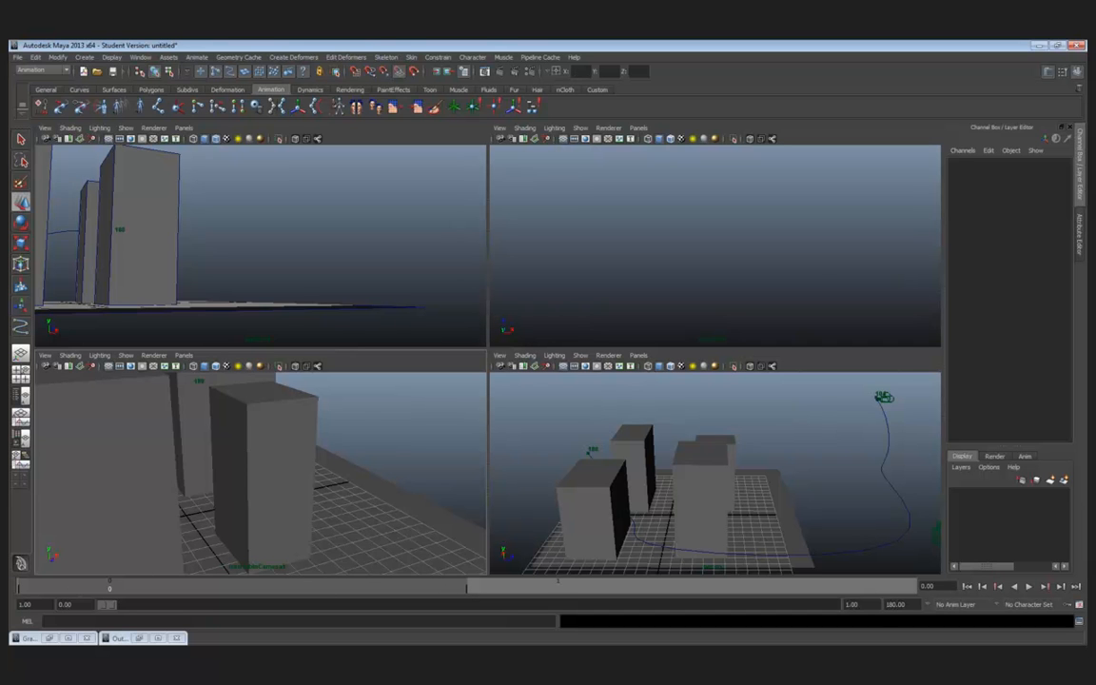
pyautogui.click(786, 287)
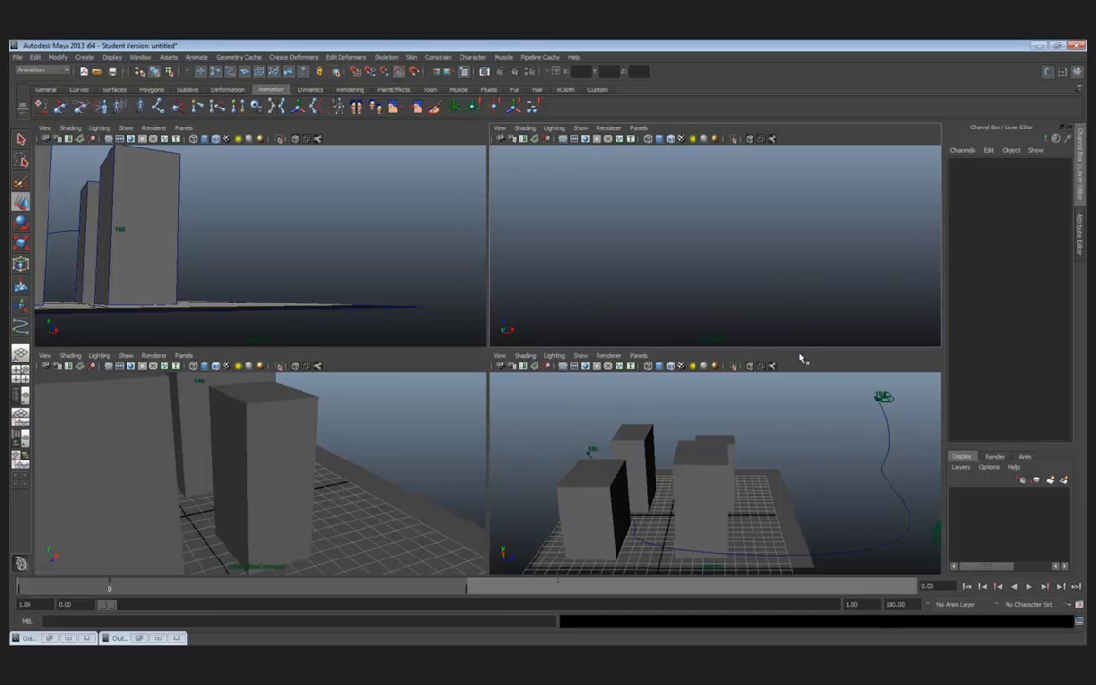
pyautogui.click(889, 399)
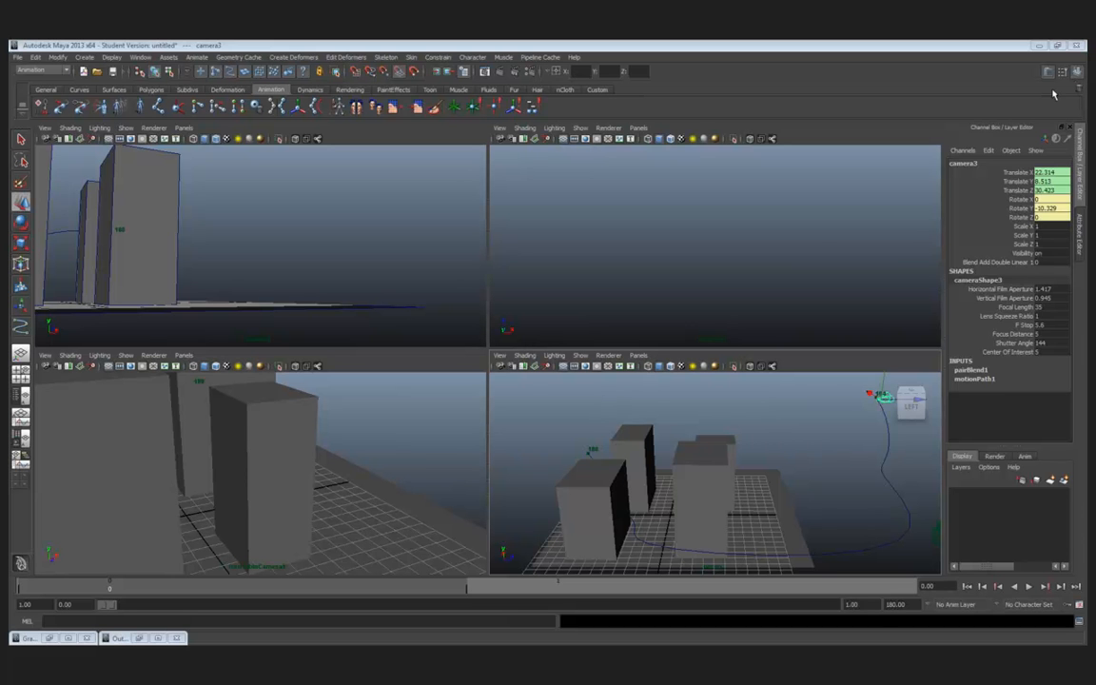
# Step: Undo the playback end and current-frame changes, and select camera3 again
pyautogui.click(820, 238)
pyautogui.hotkey('ctrl', 'z')
pyautogui.hotkey('ctrl', 'z')
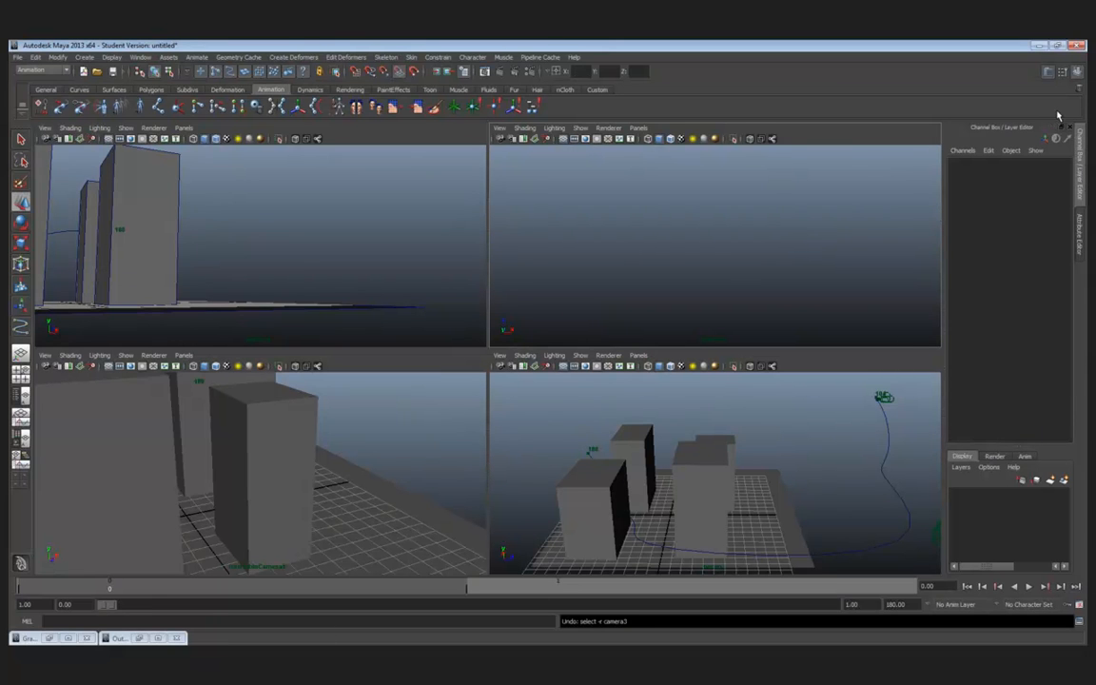
pyautogui.hotkey('ctrl', 'z')
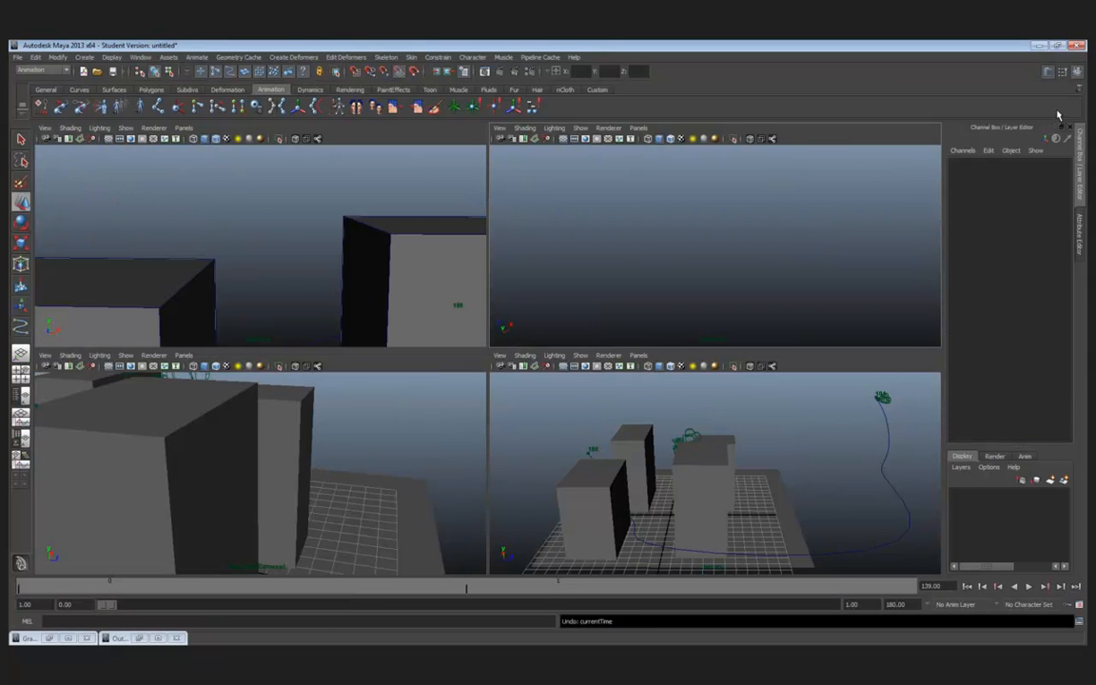
pyautogui.hotkey('ctrl', 'z')
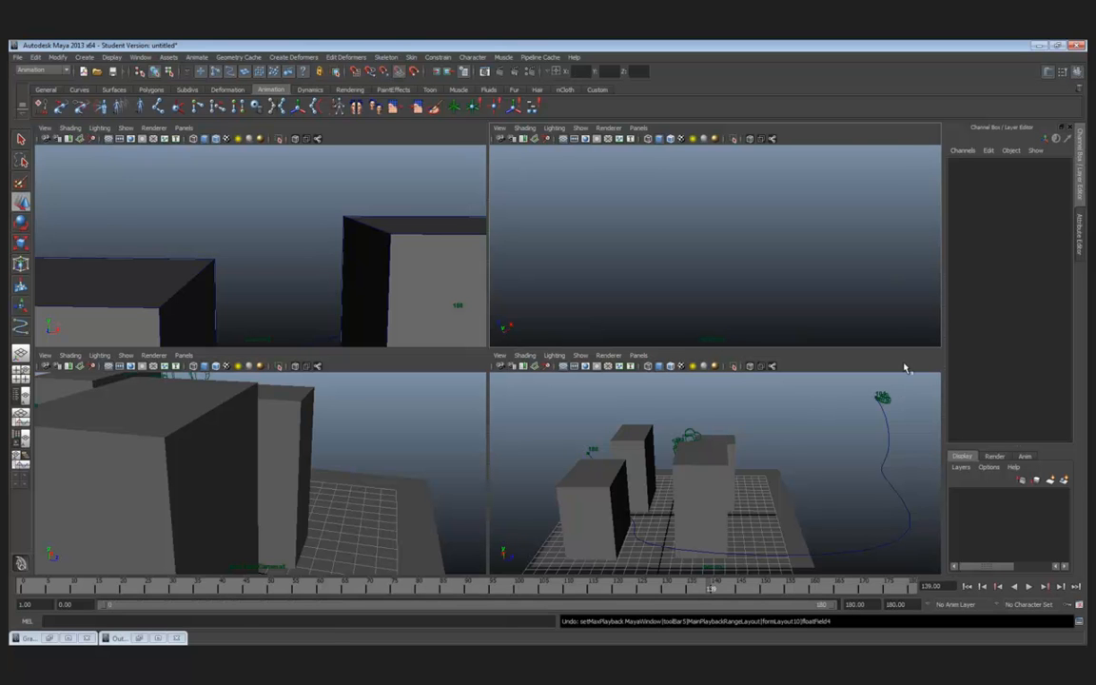
pyautogui.click(882, 398)
pyautogui.hotkey('ctrl', 'z')
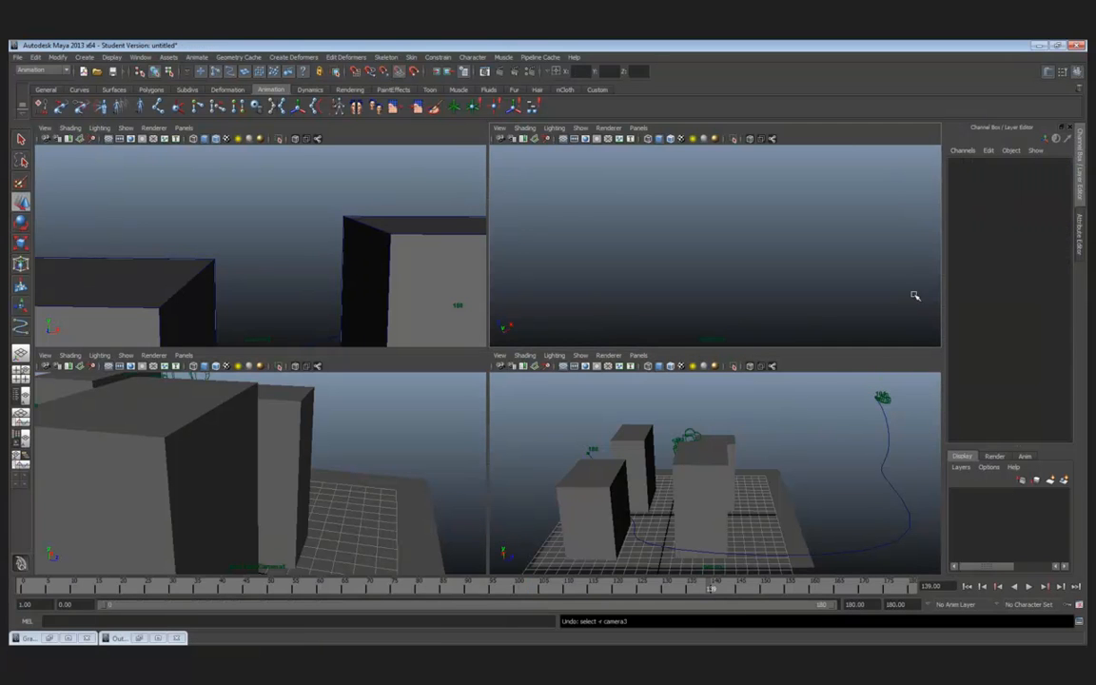
pyautogui.click(885, 398)
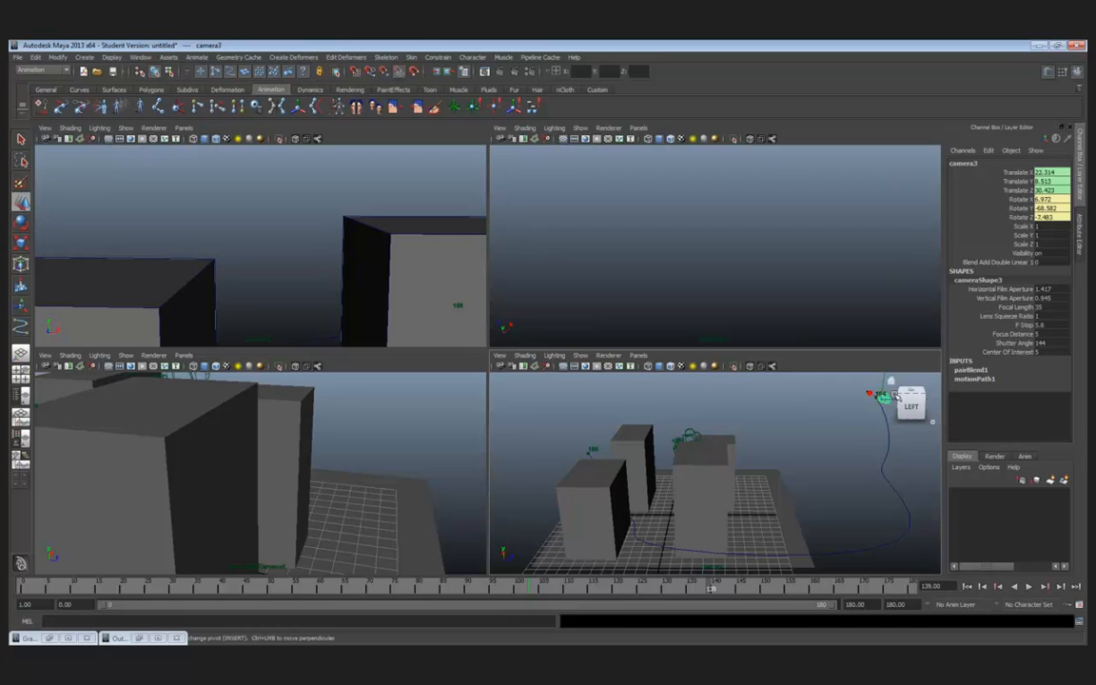
# Step: Undo the selection, scrubbing and key-deletion changes back to frame 81, with camera3 selected
pyautogui.hotkey('ctrl', 'z')
pyautogui.hotkey('ctrl', 'z')
pyautogui.hotkey('ctrl', 'z')
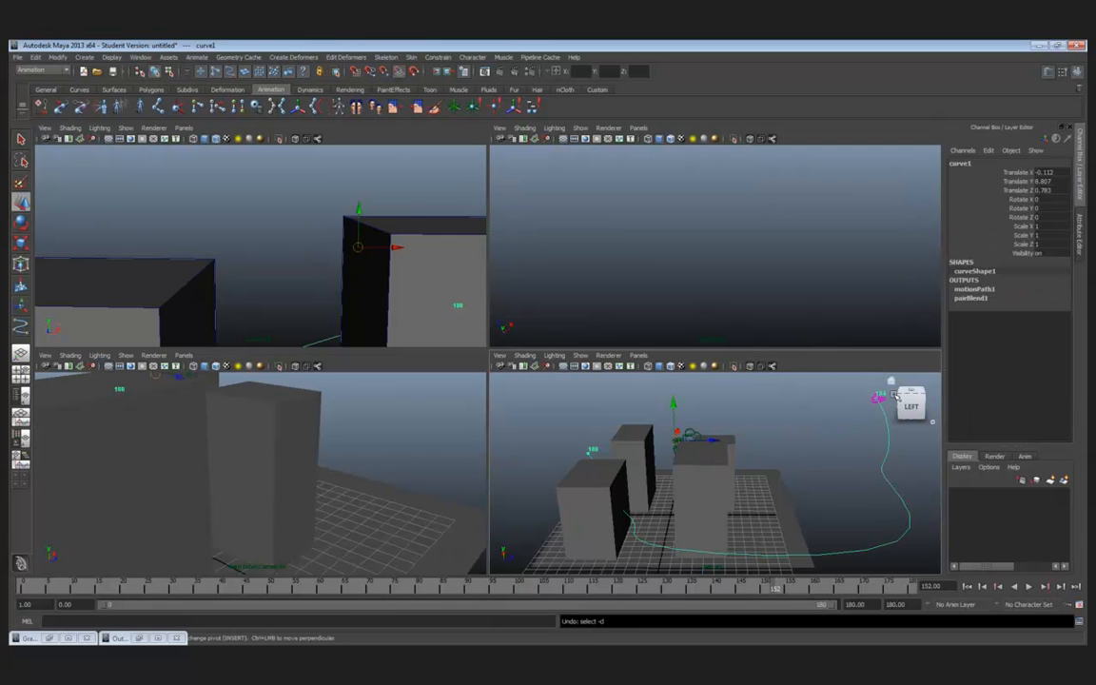
pyautogui.hotkey('ctrl', 'z')
pyautogui.hotkey('ctrl', 'z')
pyautogui.hotkey('ctrl', 'z')
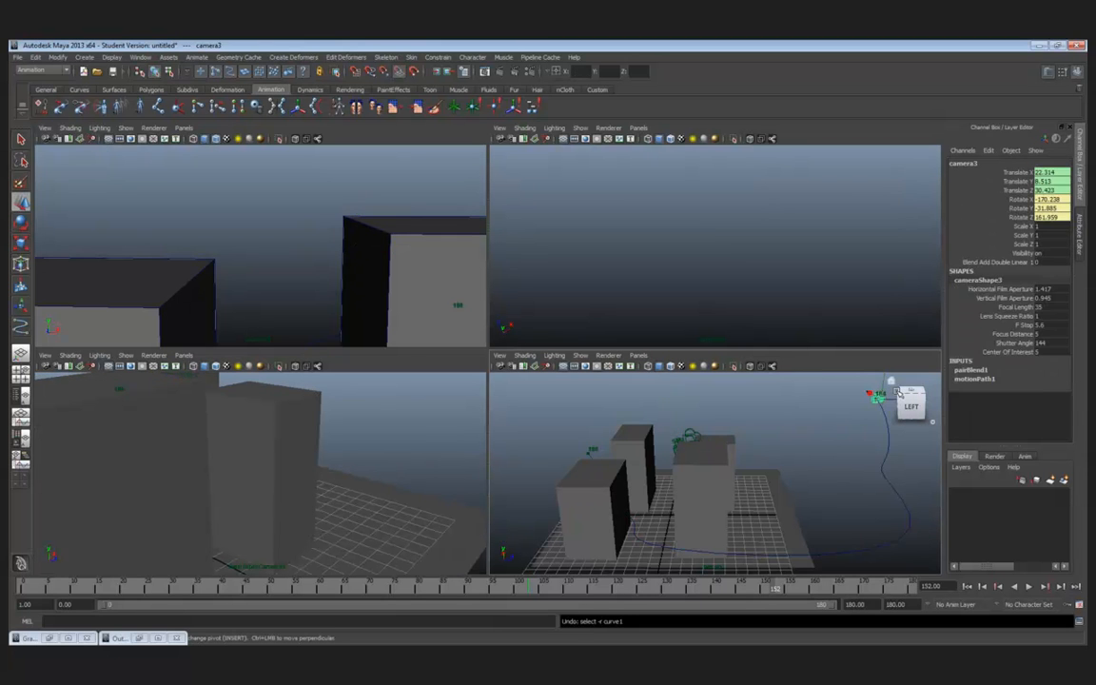
pyautogui.hotkey('ctrl', 'z')
pyautogui.hotkey('ctrl', 'z')
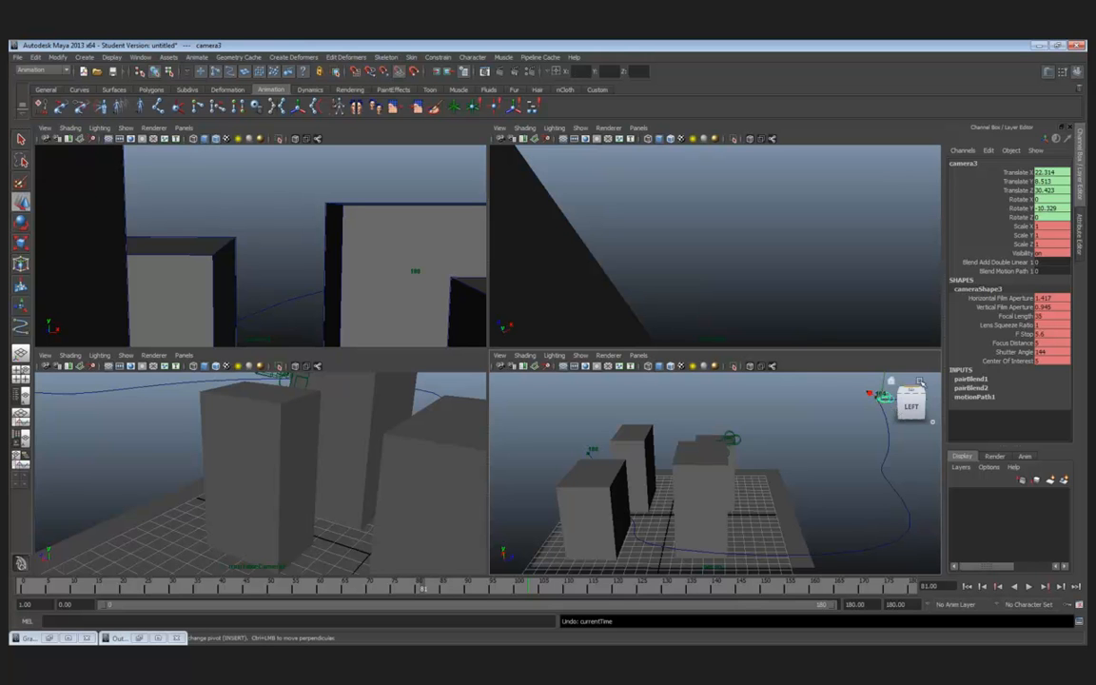
# Step: Delete the keys on camera3's channels from Scale X through the shape's Center Of Interest, then scrub to frame 104
pyautogui.moveTo(1024, 226); pyautogui.dragTo(1007, 361)
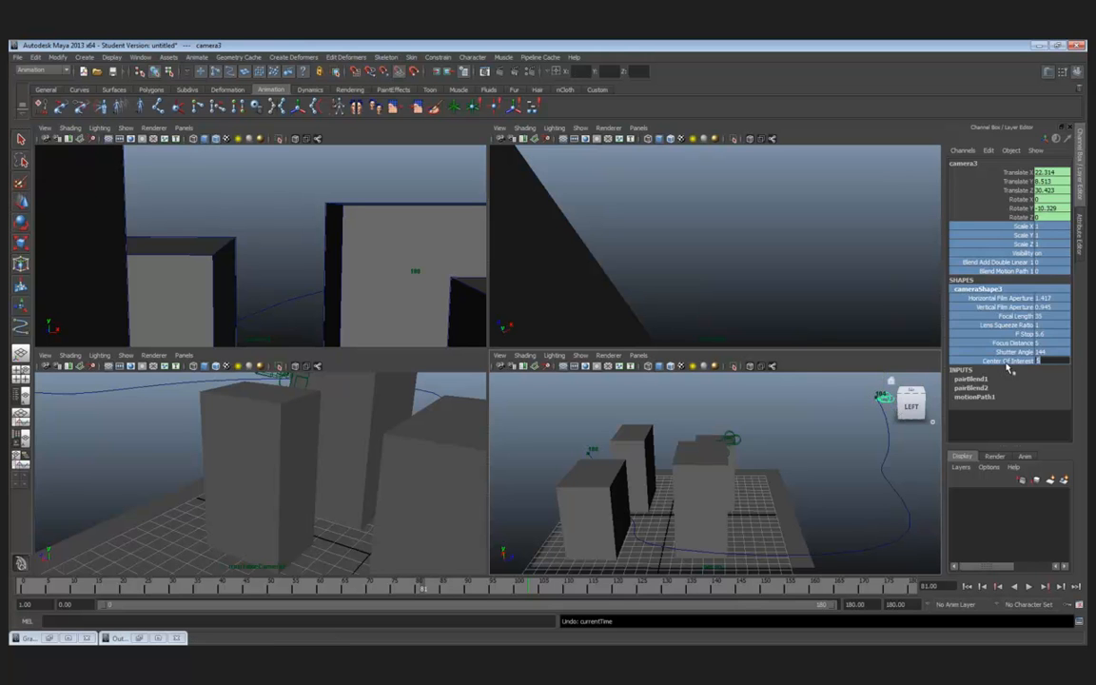
pyautogui.rightClick(1007, 360)
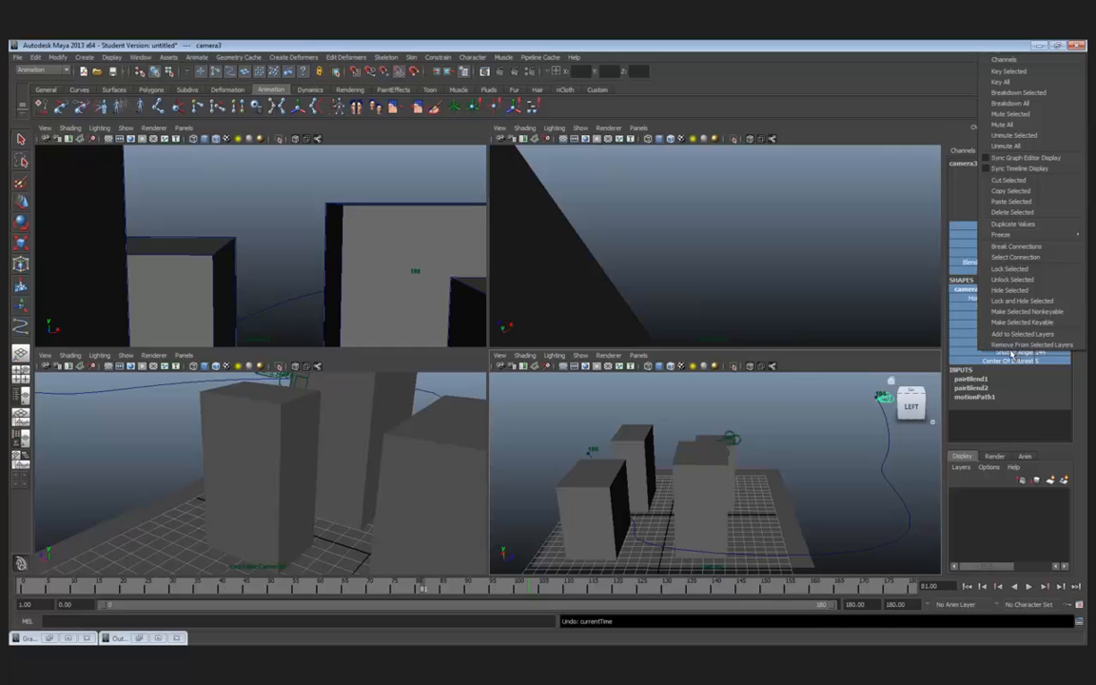
pyautogui.click(1015, 214)
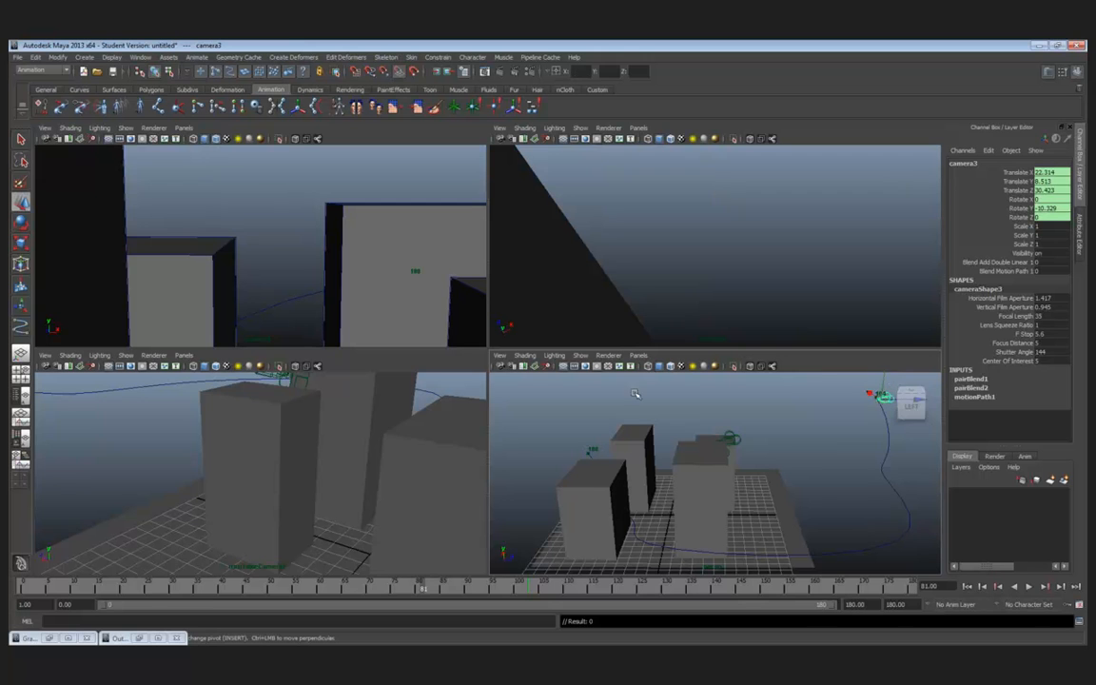
pyautogui.moveTo(207, 591)
pyautogui.mouseDown()
pyautogui.moveTo(69, 591)
pyautogui.moveTo(919, 598)
pyautogui.moveTo(540, 590)
pyautogui.mouseUp()
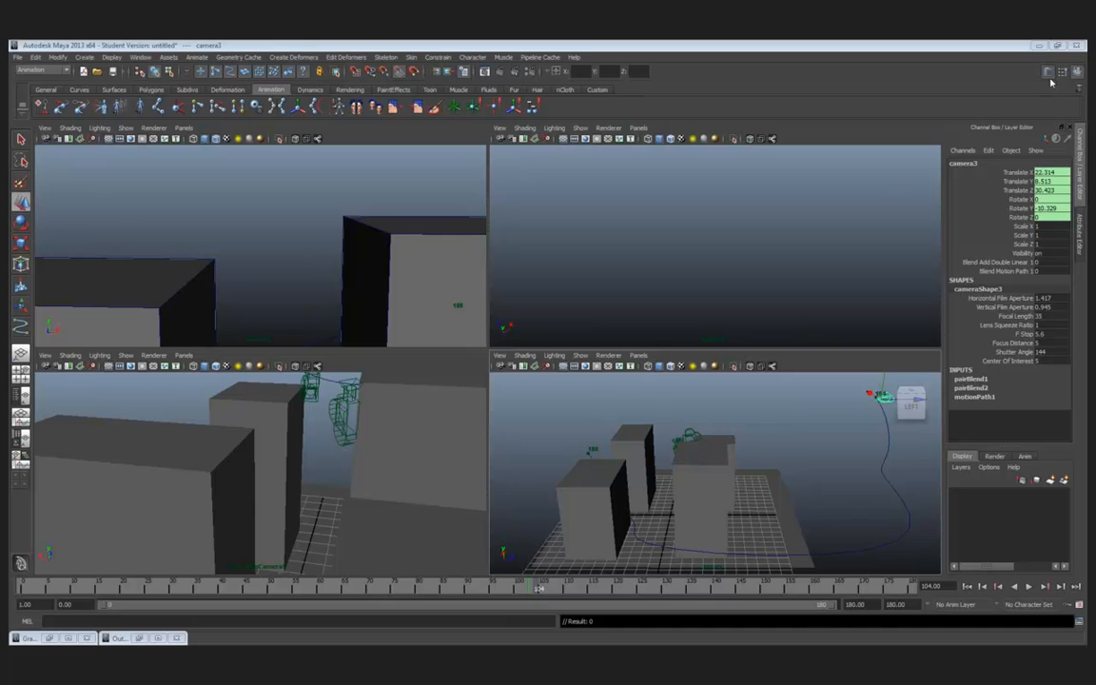
# Step: Save the scene as a new Maya Binary file named "For" plus the instructor's first name, accepting the student version notice
pyautogui.click(19, 58)
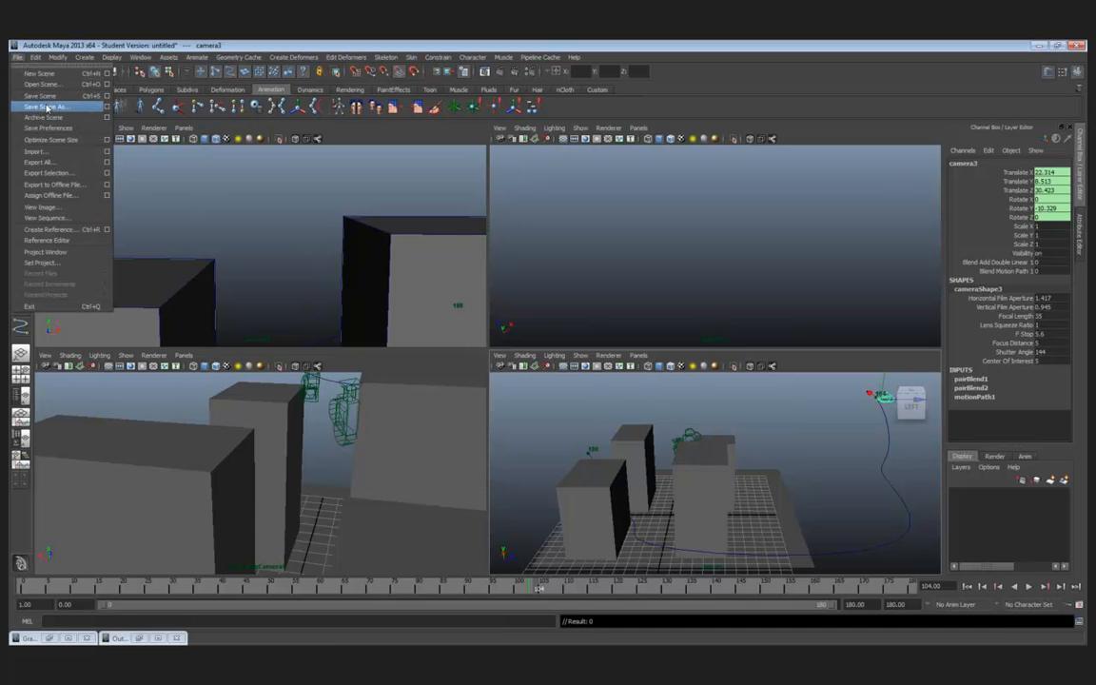
pyautogui.click(46, 107)
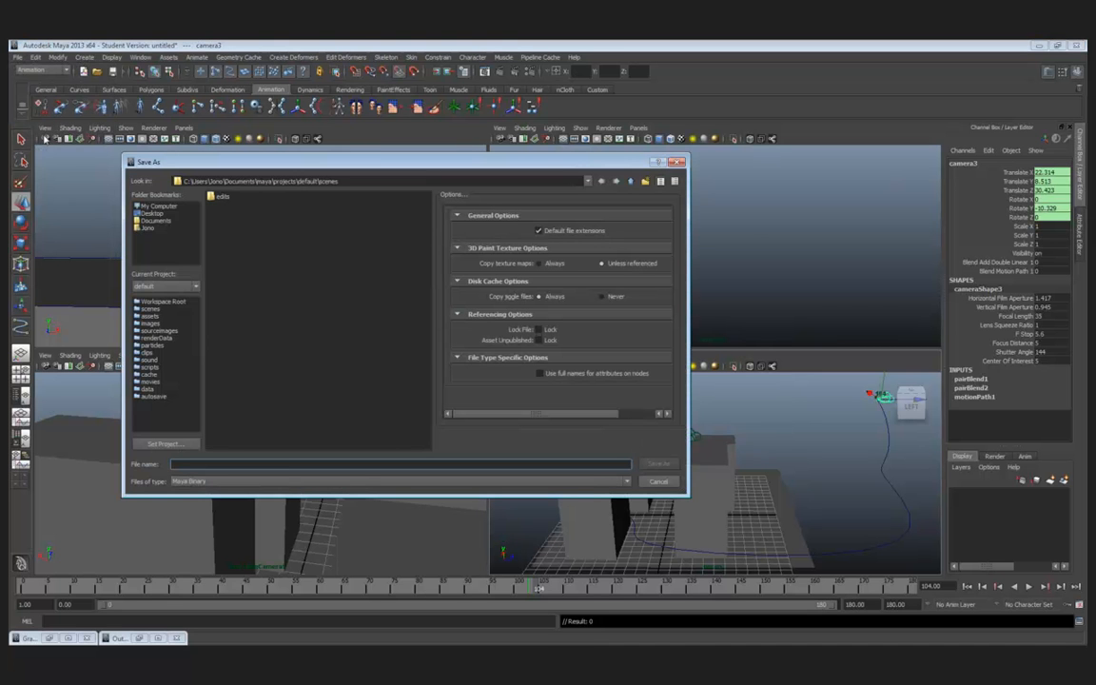
pyautogui.write('ForJason')
pyautogui.click(655, 464)
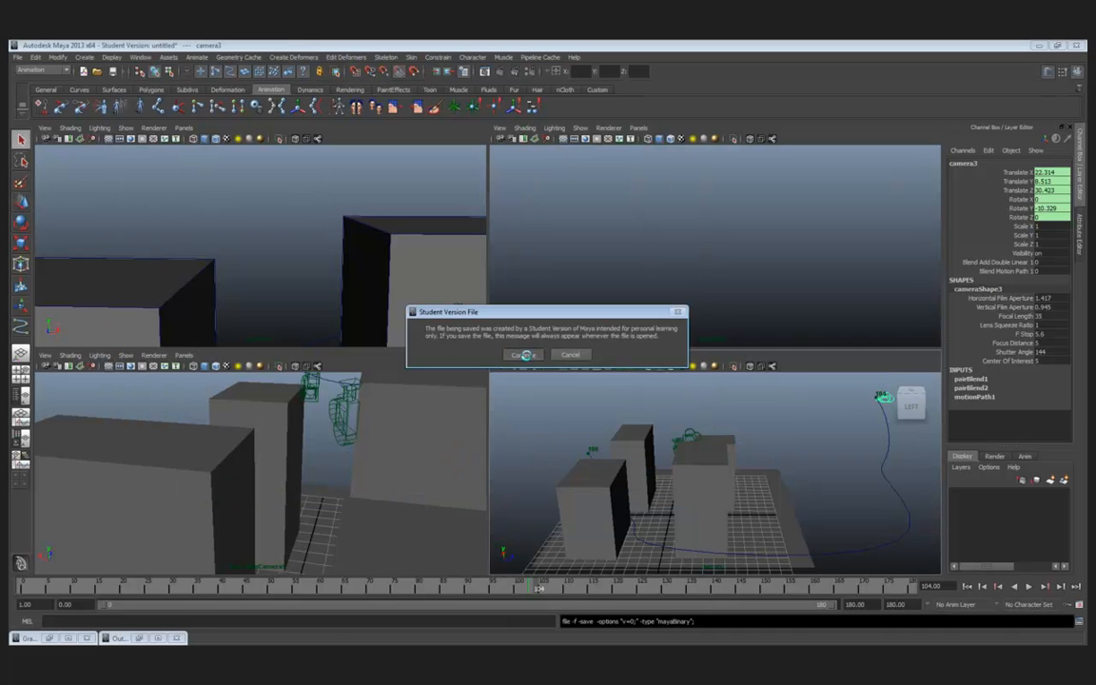
pyautogui.click(525, 355)
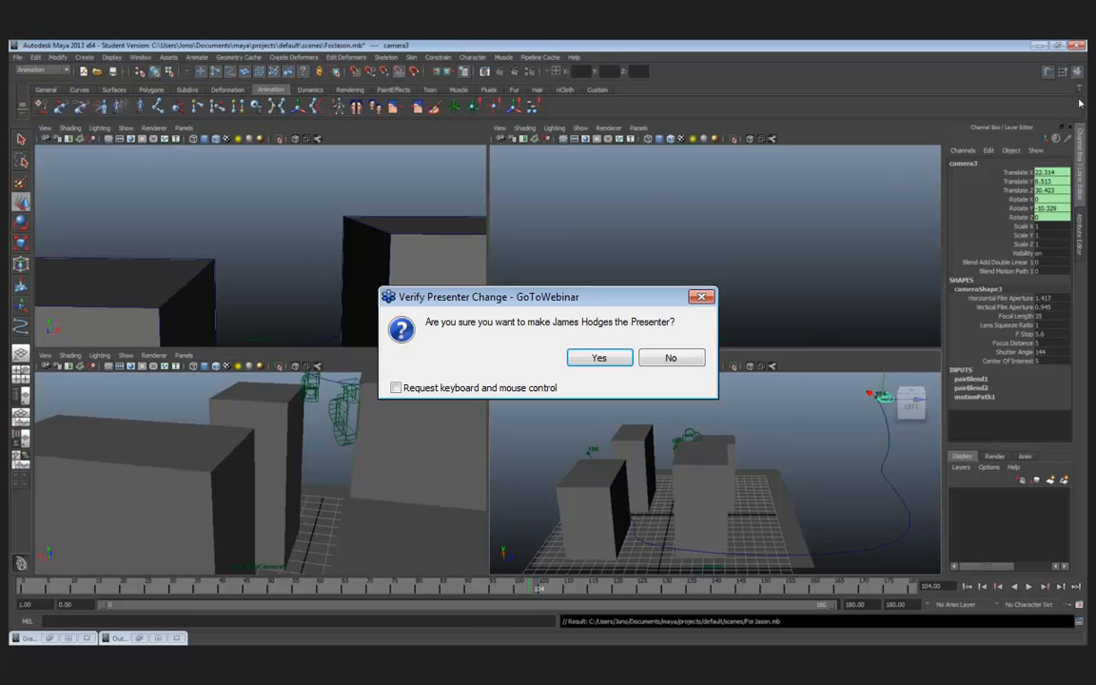
# Step: Confirm making the next participant the presenter in GoToWebinar
pyautogui.click(606, 356)
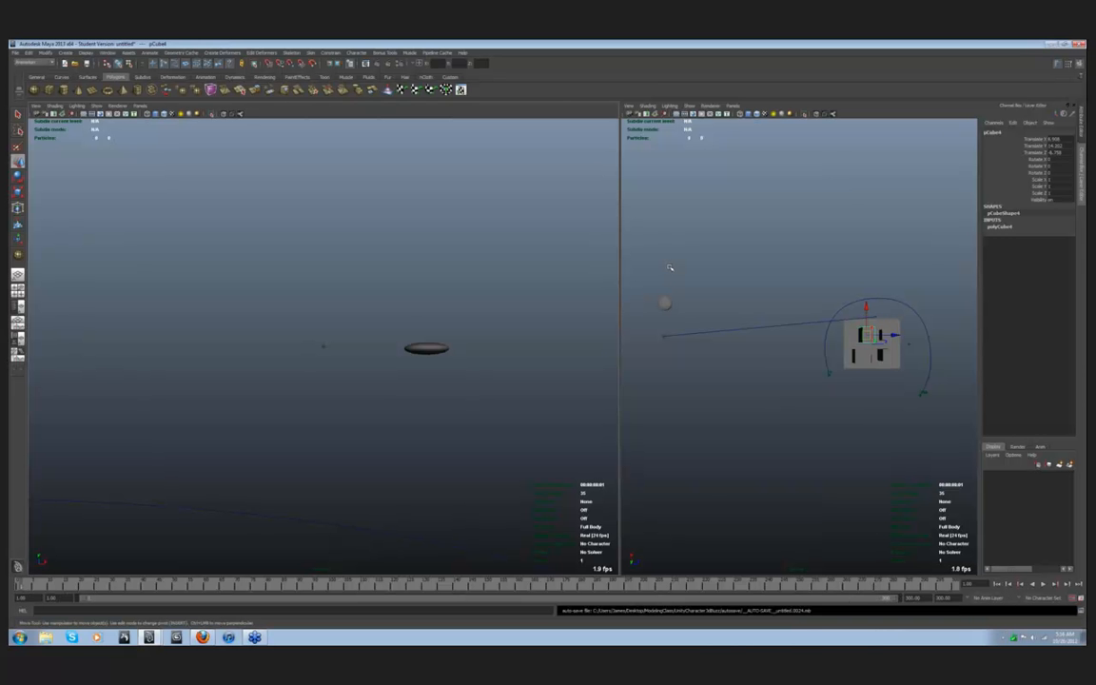
# Step: Play the flyby animation, look through the other animated camera in the larger view, and stop playback
pyautogui.click(1044, 587)
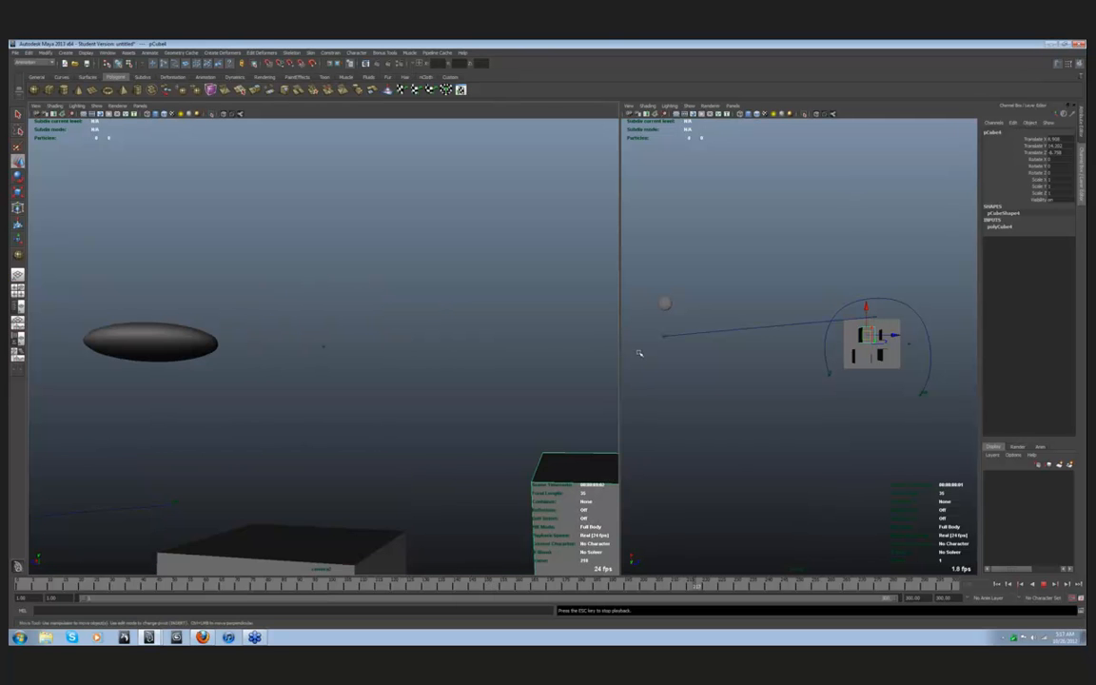
pyautogui.click(140, 105)
pyautogui.moveTo(159, 114)
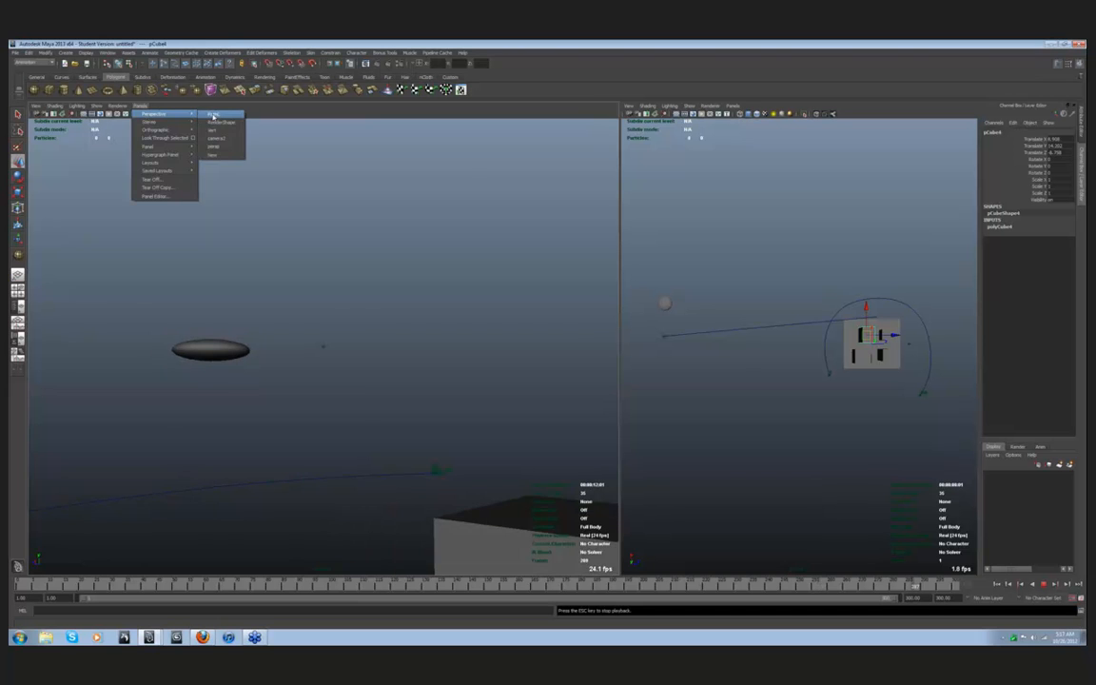
pyautogui.click(212, 115)
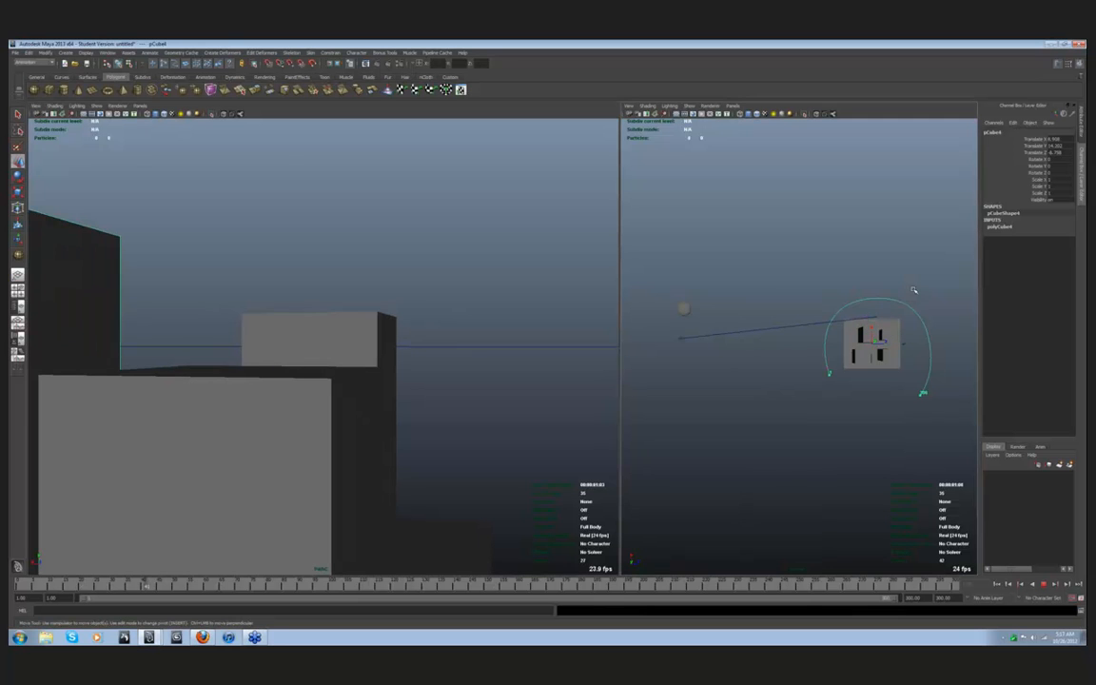
pyautogui.click(1044, 584)
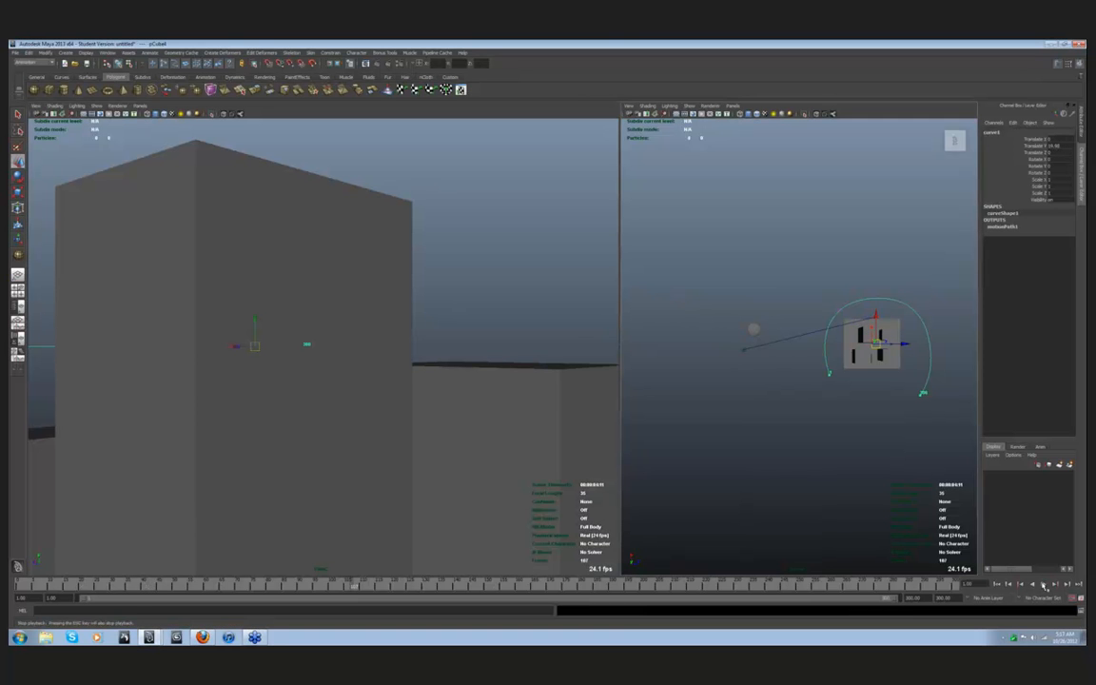
# Step: Display the arched motion path's control vertices in component mode, select them all, and clear the selection
pyautogui.click(130, 64)
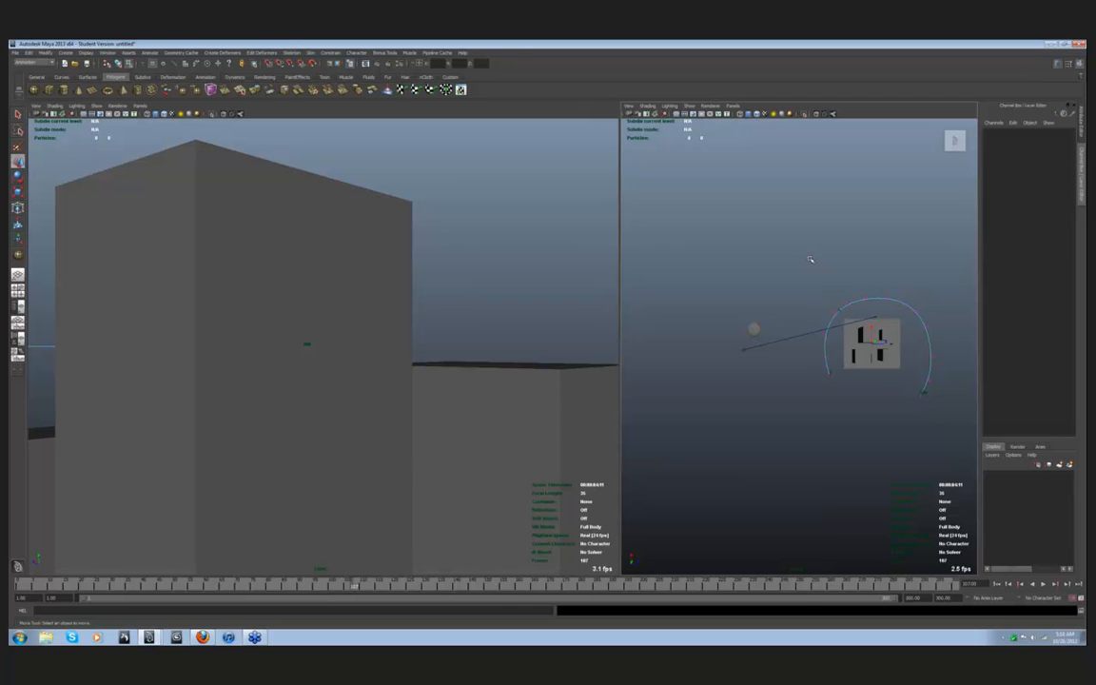
pyautogui.moveTo(795, 279); pyautogui.dragTo(939, 400)
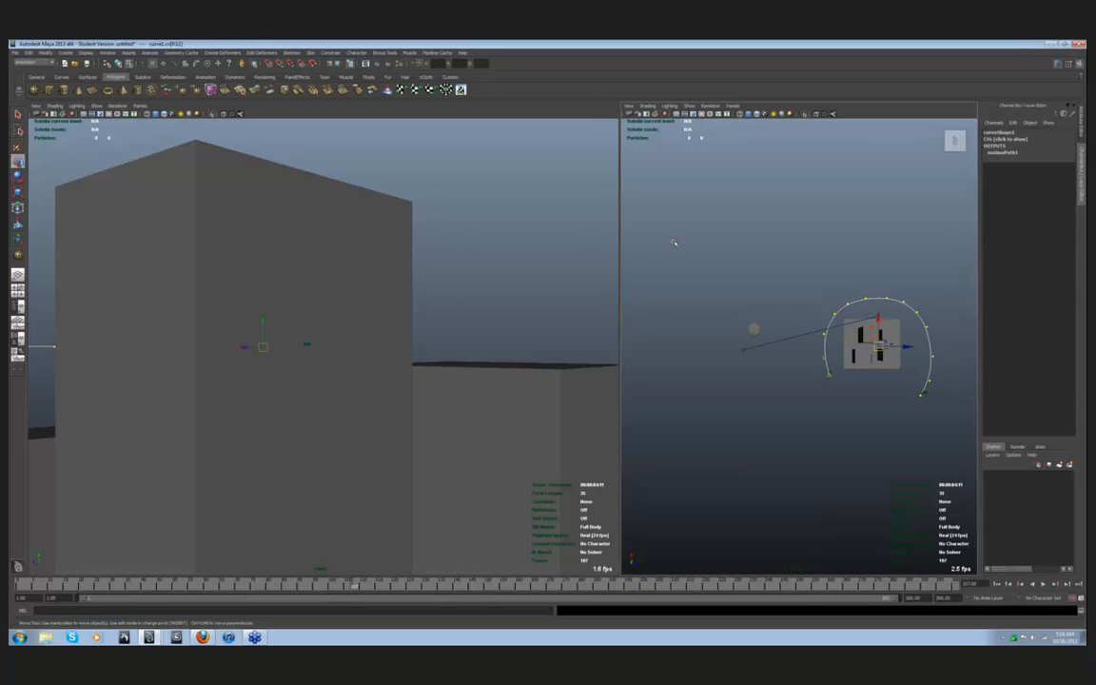
pyautogui.click(805, 255)
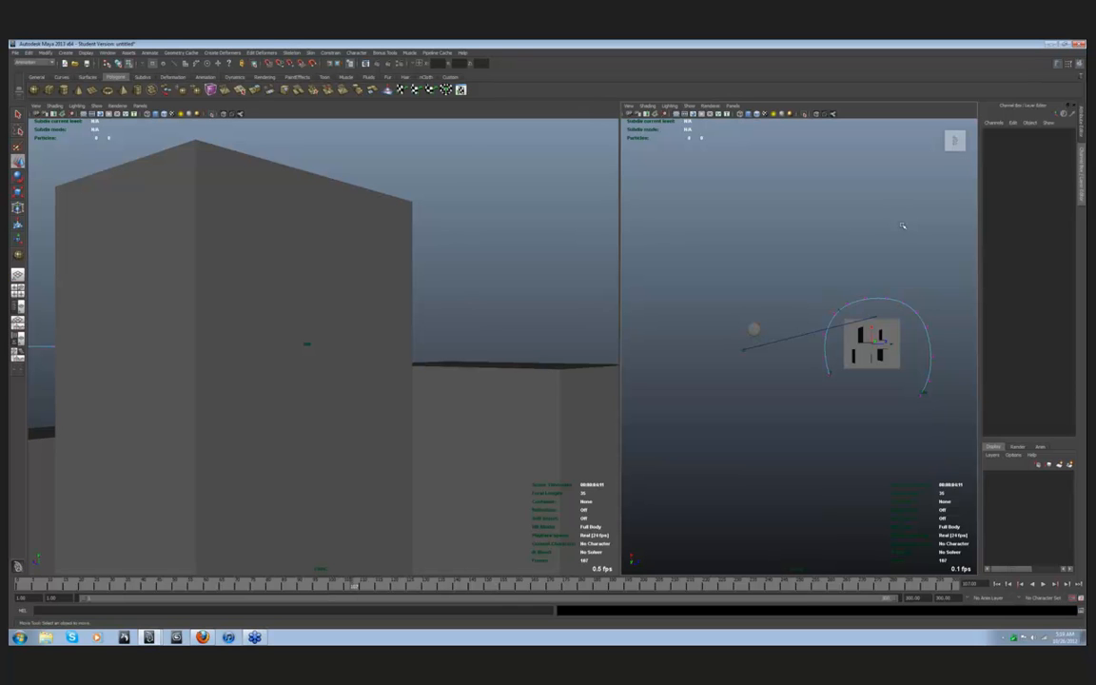
# Step: Confirm the next presenter change in GoToWebinar
pyautogui.click(613, 359)
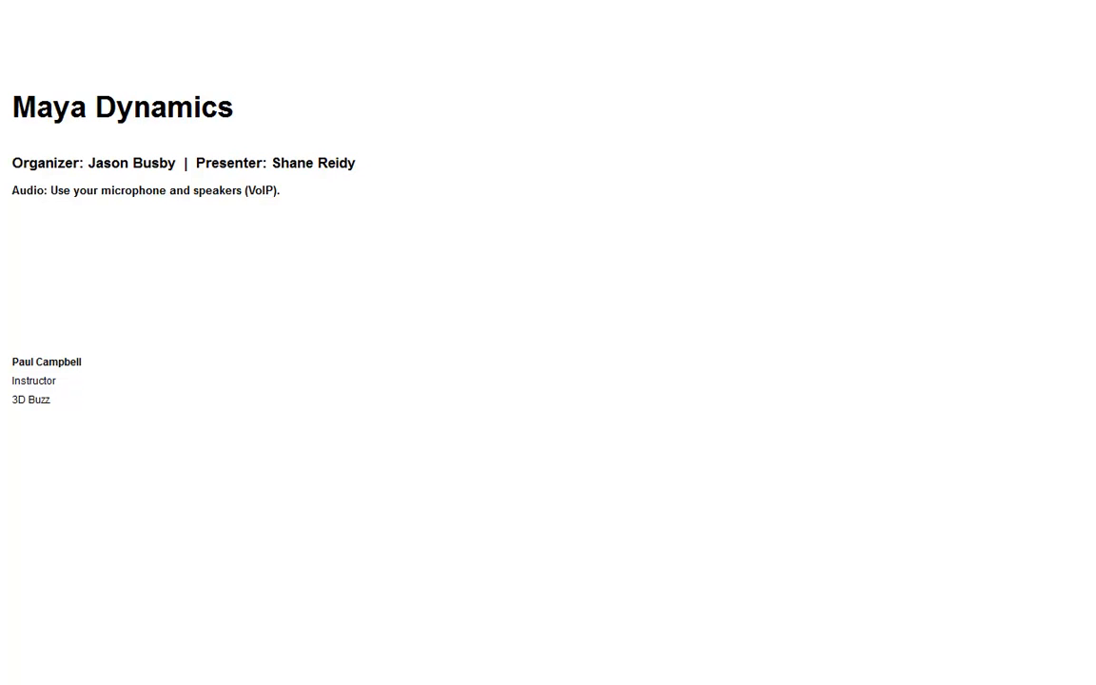
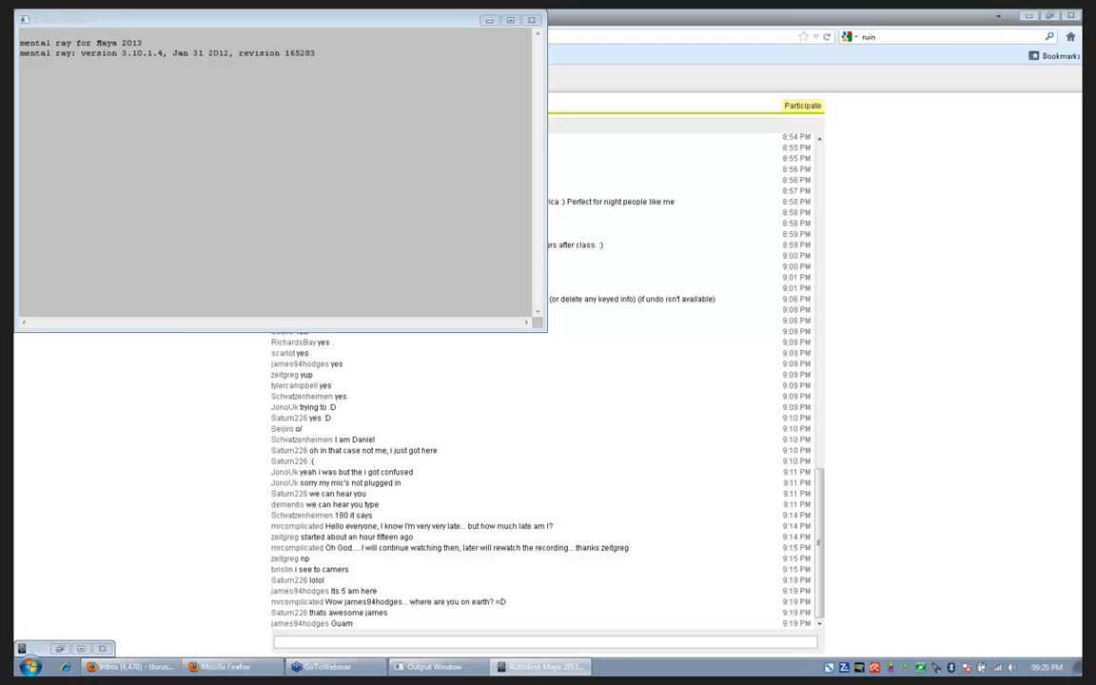
# Step: Bring the Maya scene window fully onto the shared desktop and maximize it
pyautogui.moveTo(1082, 333); pyautogui.dragTo(916, 333)
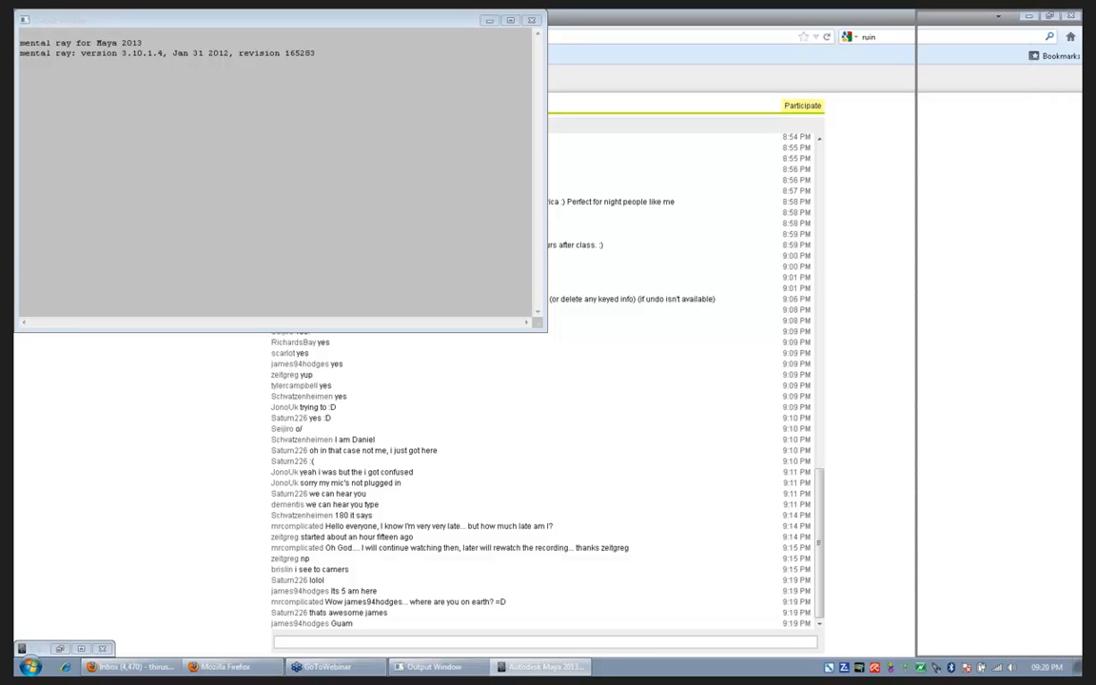
pyautogui.moveTo(1082, 15); pyautogui.dragTo(462, 31)
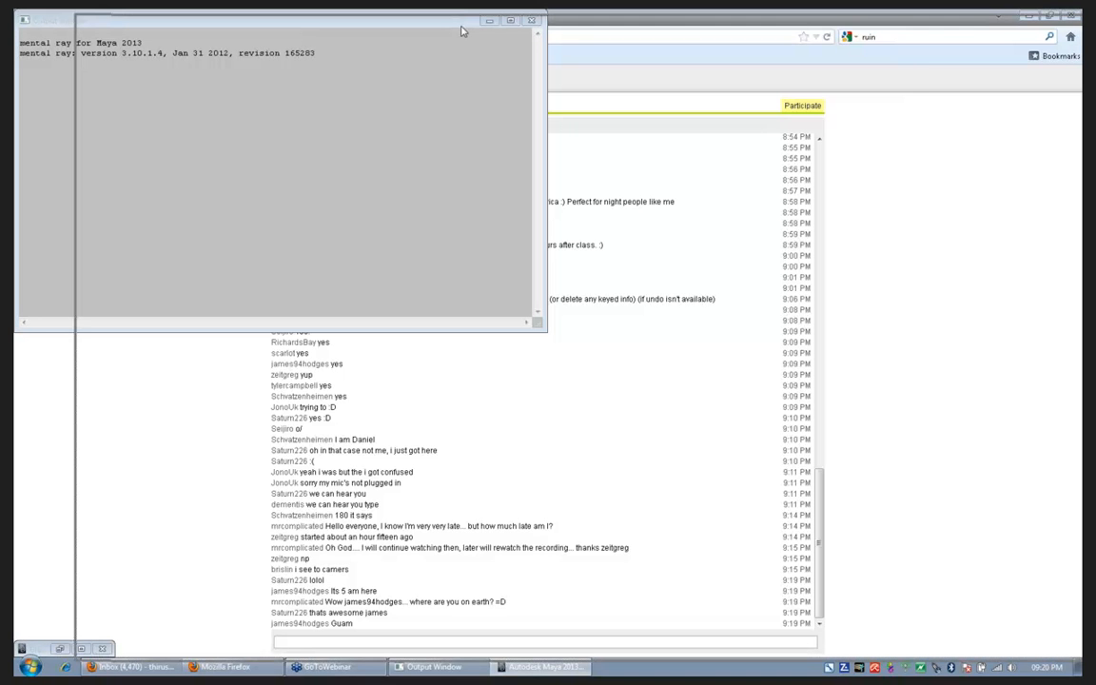
pyautogui.moveTo(461, 31); pyautogui.dragTo(425, 31)
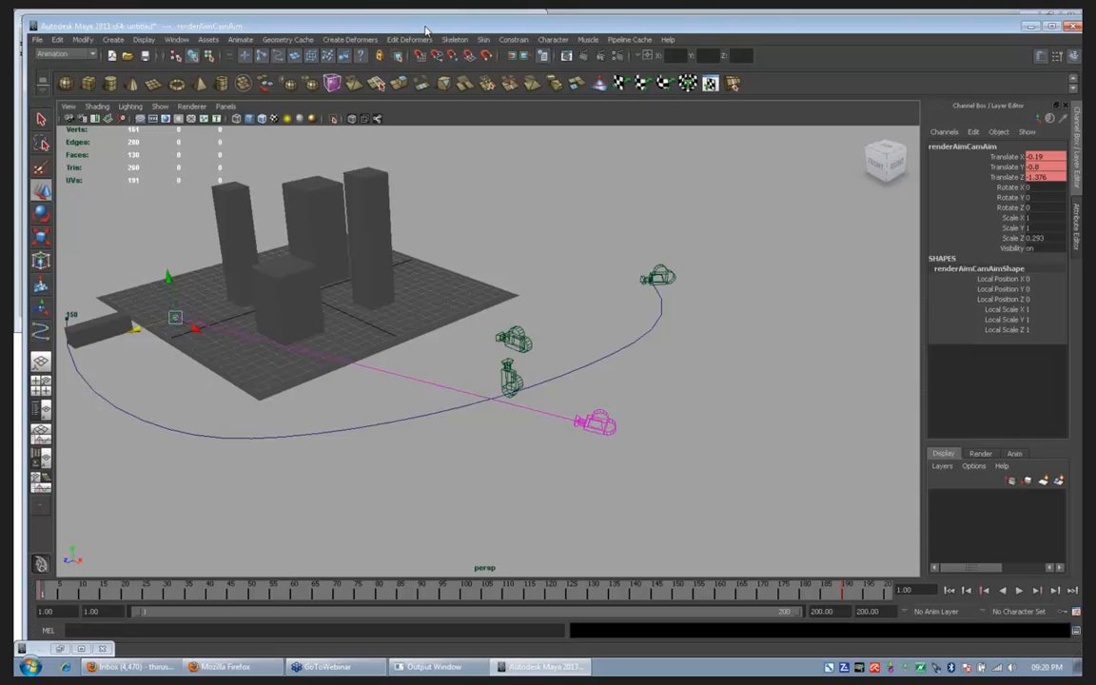
pyautogui.doubleClick(425, 30)
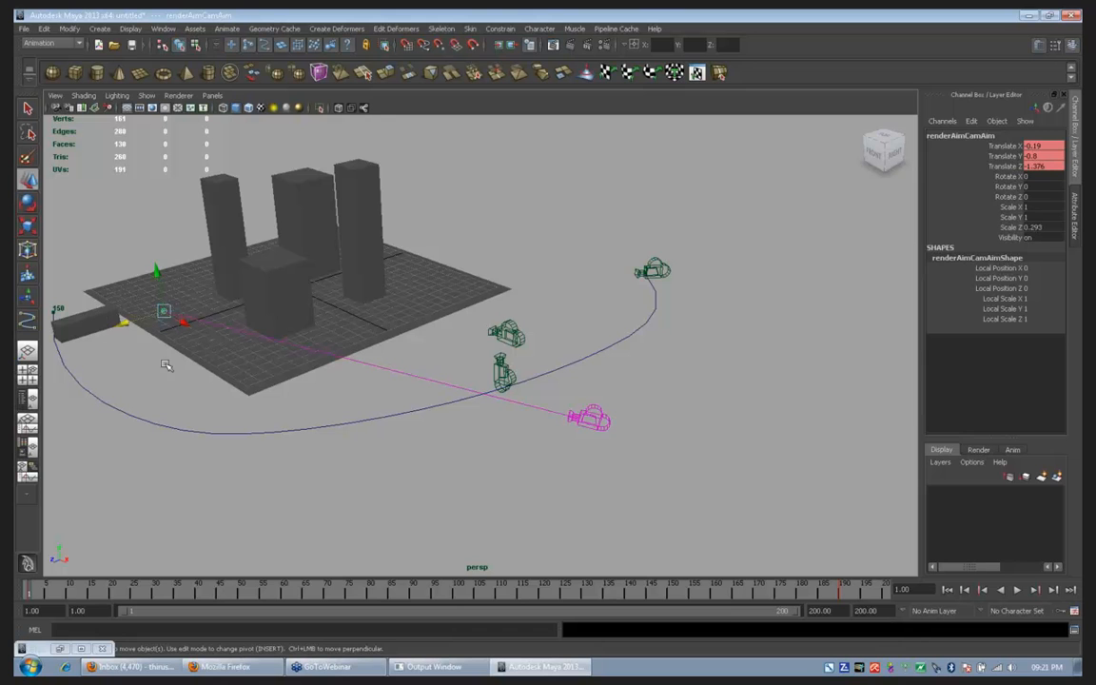
# Step: Play the animation of the path cameras and the aim camera, stop it, and return to the first frame
pyautogui.click(1016, 591)
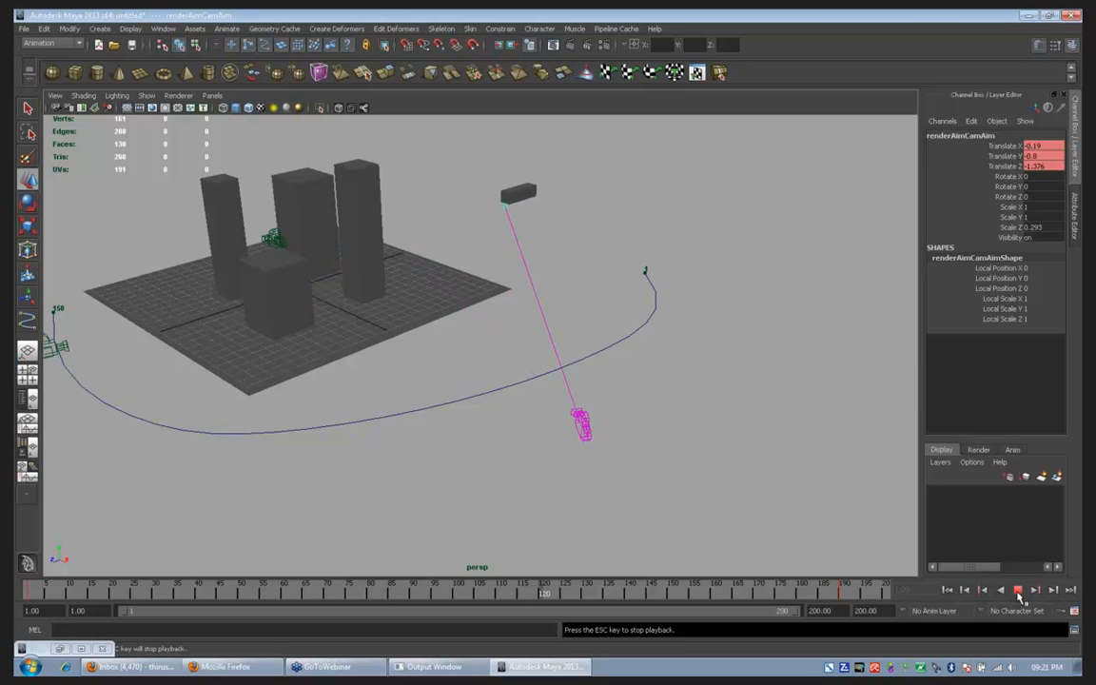
pyautogui.click(1018, 591)
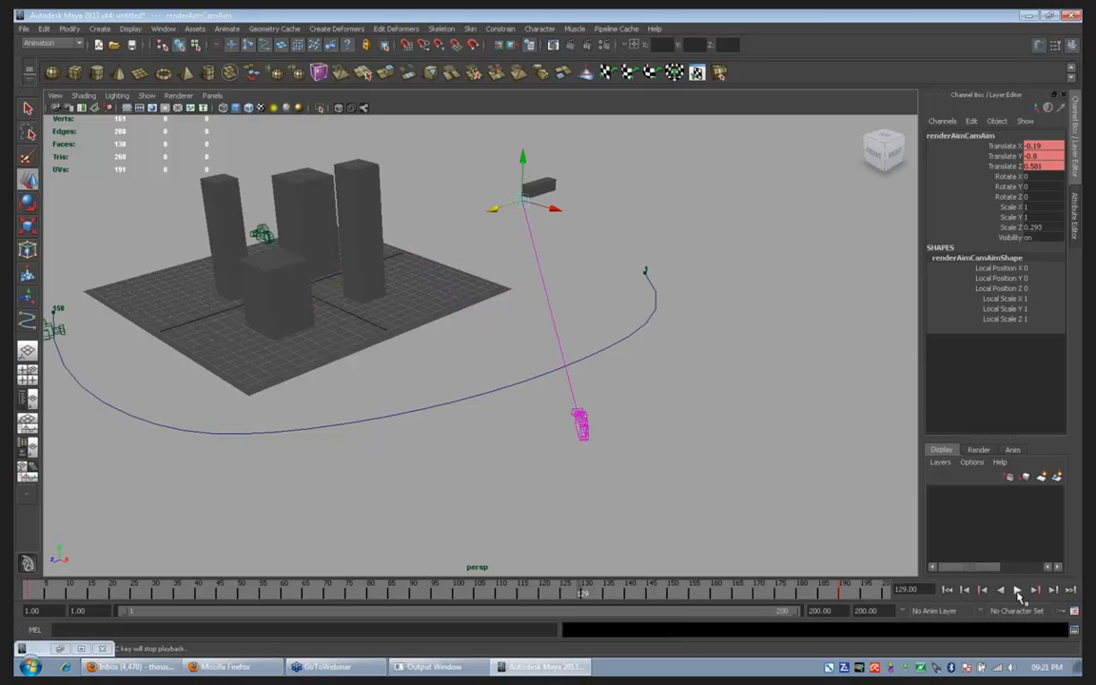
pyautogui.click(949, 591)
# Step: Confirm handing the webinar presentation over to the participant with the camera rig scene
pyautogui.click(616, 355)
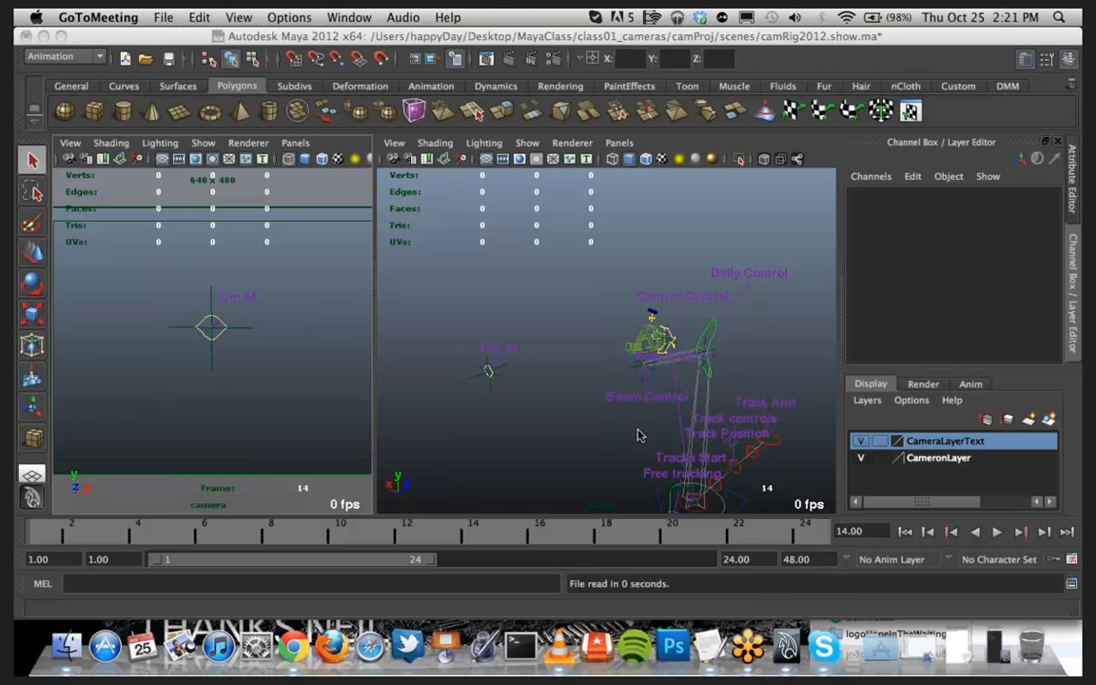
# Step: Widen the perspective view beside the camera view and frame the whole camera rig with its labelled controls
pyautogui.keyDown('alt'); pyautogui.moveTo(639, 430); pyautogui.dragTo(573, 423, button='middle'); pyautogui.keyUp('alt')
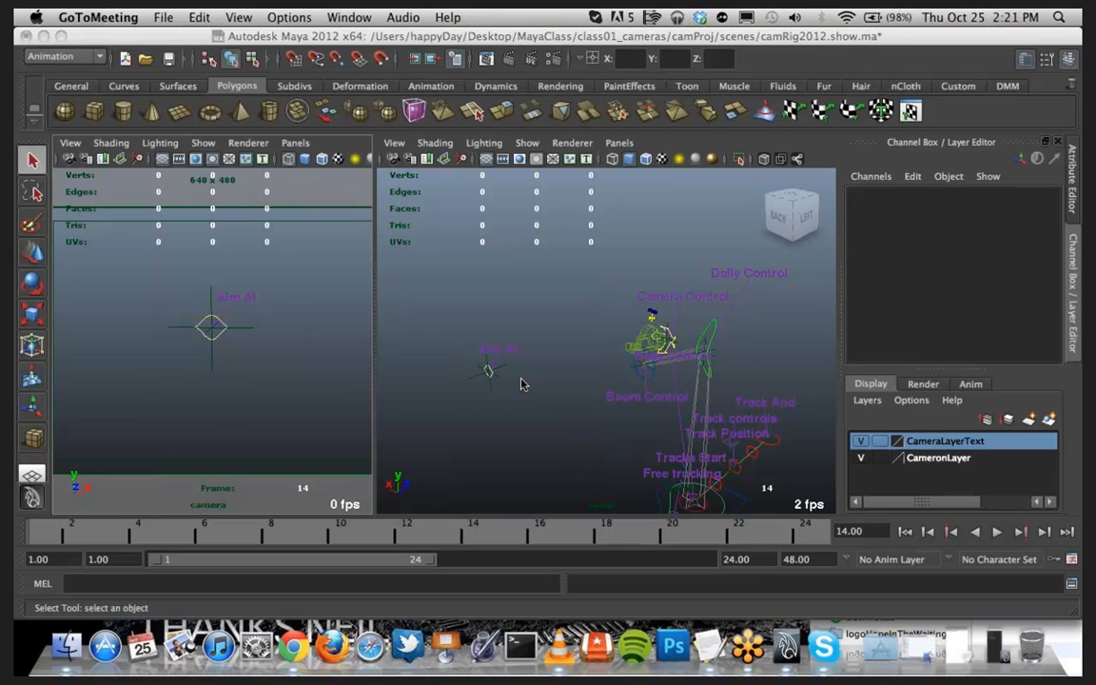
pyautogui.click(375, 353)
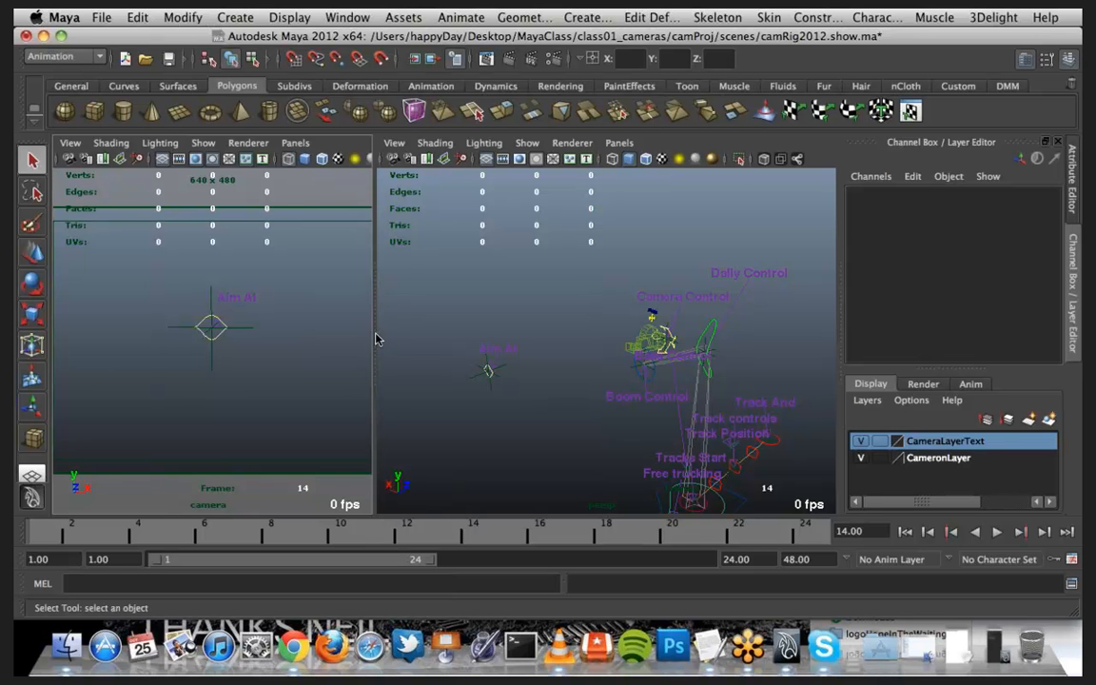
pyautogui.moveTo(372, 338); pyautogui.dragTo(319, 332)
pyautogui.keyDown('alt'); pyautogui.moveTo(560, 431); pyautogui.dragTo(501, 370); pyautogui.keyUp('alt')
pyautogui.scroll(-5, 502, 370)
pyautogui.keyDown('alt'); pyautogui.moveTo(502, 370); pyautogui.dragTo(534, 393, button='middle'); pyautogui.keyUp('alt')
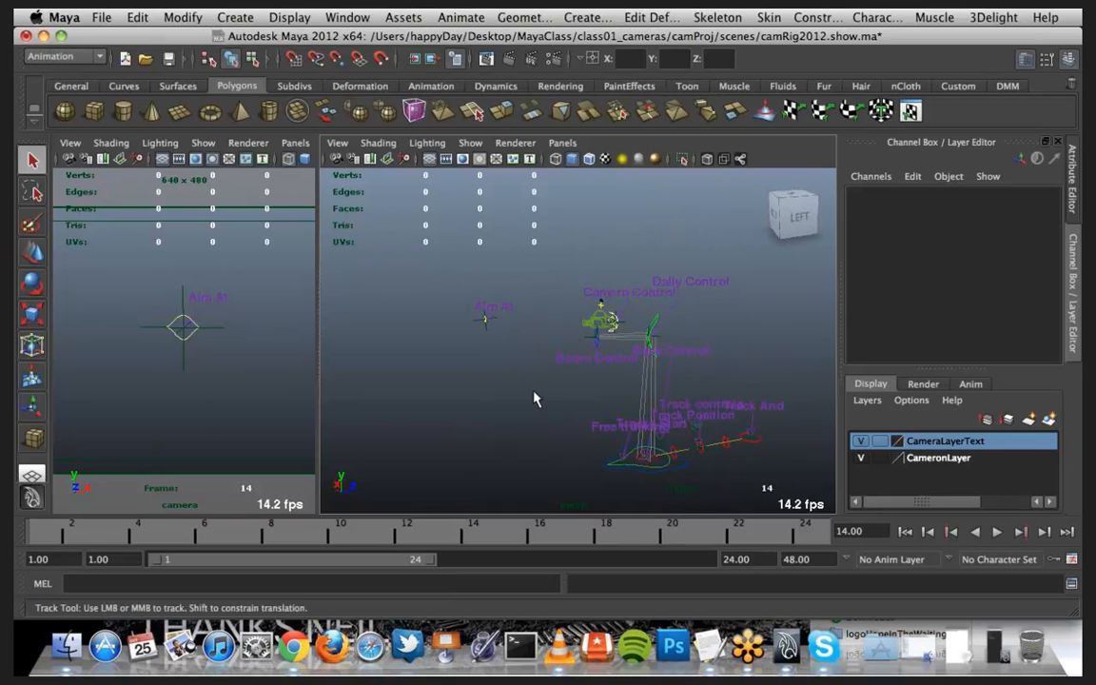
pyautogui.moveTo(543, 391)
pyautogui.keyDown('alt'); pyautogui.mouseDown()
pyautogui.moveTo(517, 382)
pyautogui.moveTo(574, 406)
pyautogui.moveTo(548, 397)
pyautogui.mouseUp(); pyautogui.keyUp('alt')
pyautogui.keyDown('alt'); pyautogui.moveTo(548, 397); pyautogui.dragTo(505, 399, button='middle'); pyautogui.keyUp('alt')
pyautogui.keyDown('alt'); pyautogui.moveTo(506, 399); pyautogui.dragTo(529, 403); pyautogui.keyUp('alt')
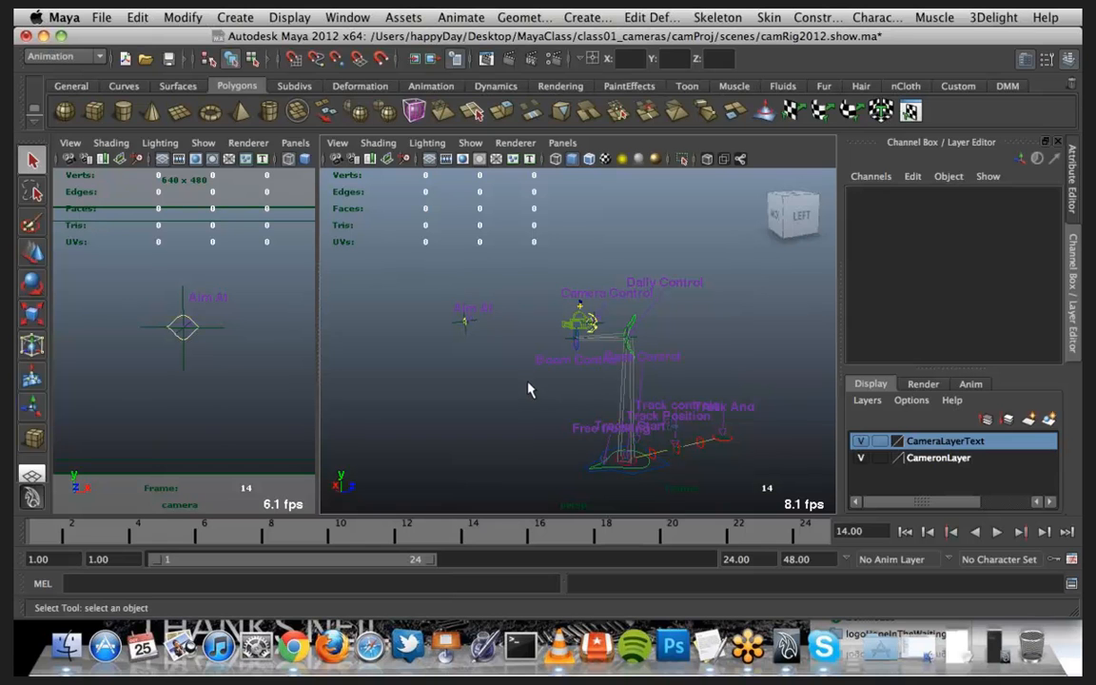
# Step: Select the entire camera rig with its controls and labels to inspect its parts, and clear the selection
pyautogui.keyDown('alt'); pyautogui.moveTo(537, 425); pyautogui.dragTo(522, 415); pyautogui.keyUp('alt')
pyautogui.moveTo(390, 254); pyautogui.dragTo(790, 487)
pyautogui.scroll(5, 645, 397)
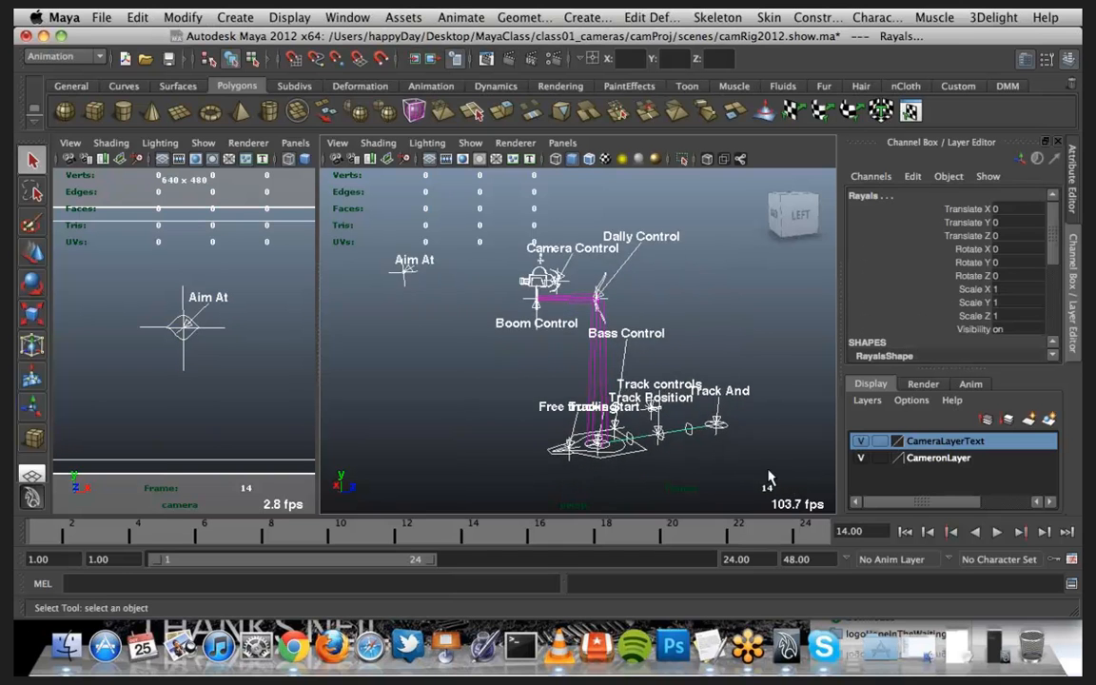
pyautogui.scroll(-4, 720, 449)
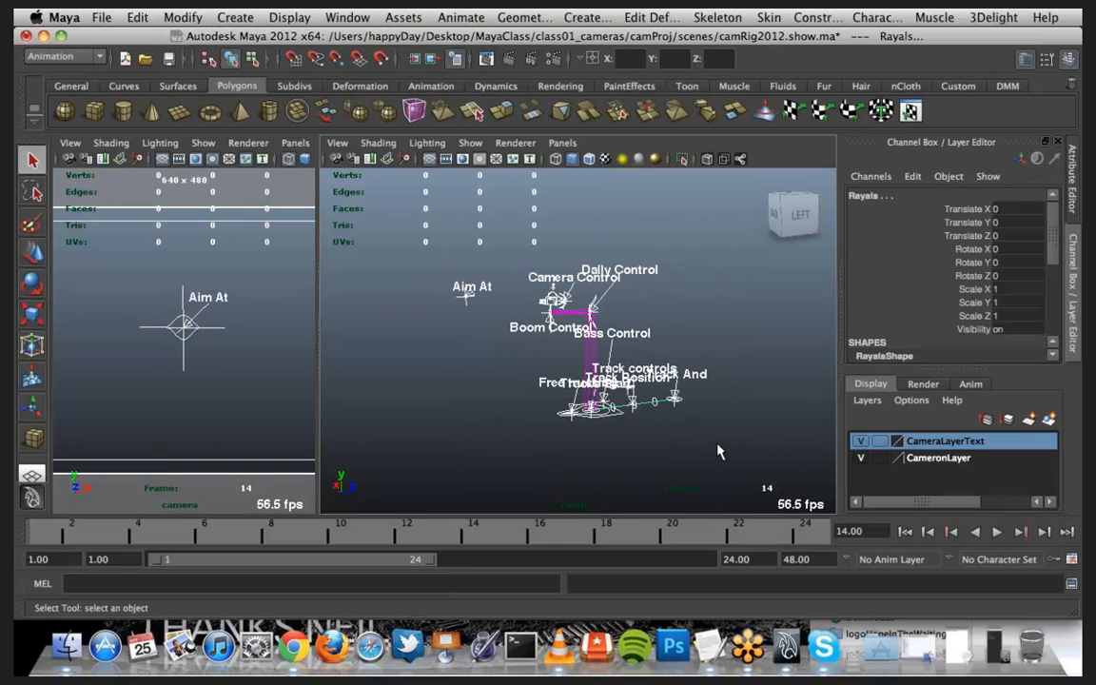
pyautogui.click(521, 426)
pyautogui.keyDown('alt'); pyautogui.moveTo(521, 421); pyautogui.dragTo(458, 439); pyautogui.keyUp('alt')
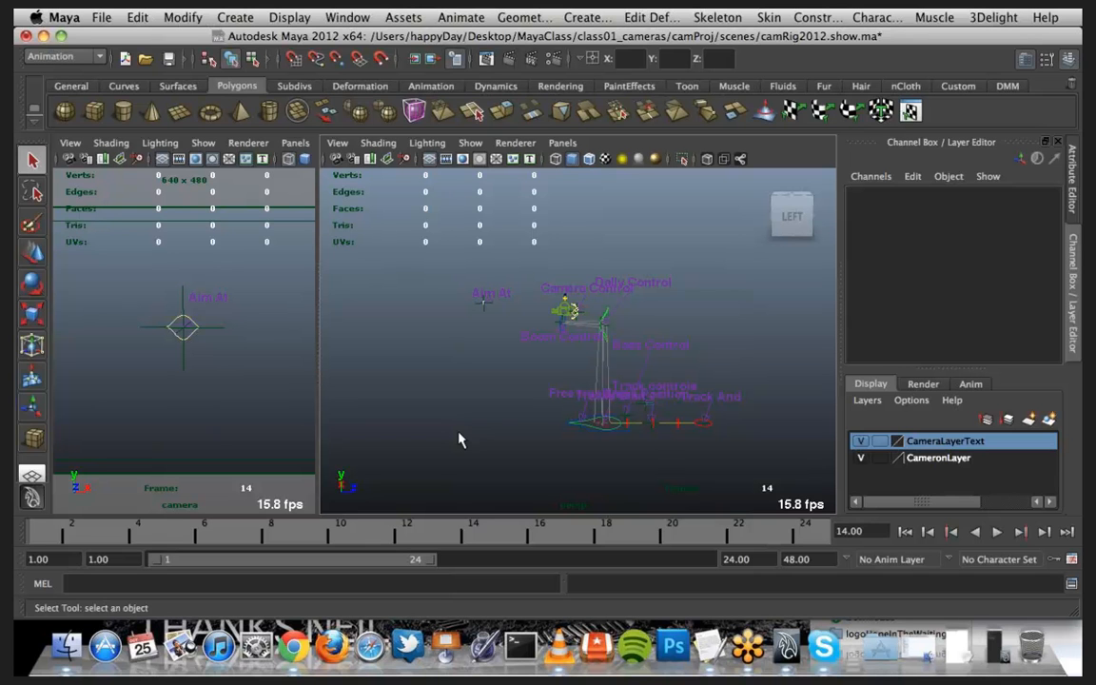
# Step: Hide the rig's text labels on the CameraLayerText layer and show them again
pyautogui.keyDown('alt'); pyautogui.moveTo(501, 440); pyautogui.dragTo(574, 420); pyautogui.keyUp('alt')
pyautogui.scroll(5, 574, 420)
pyautogui.scroll(-3, 573, 421)
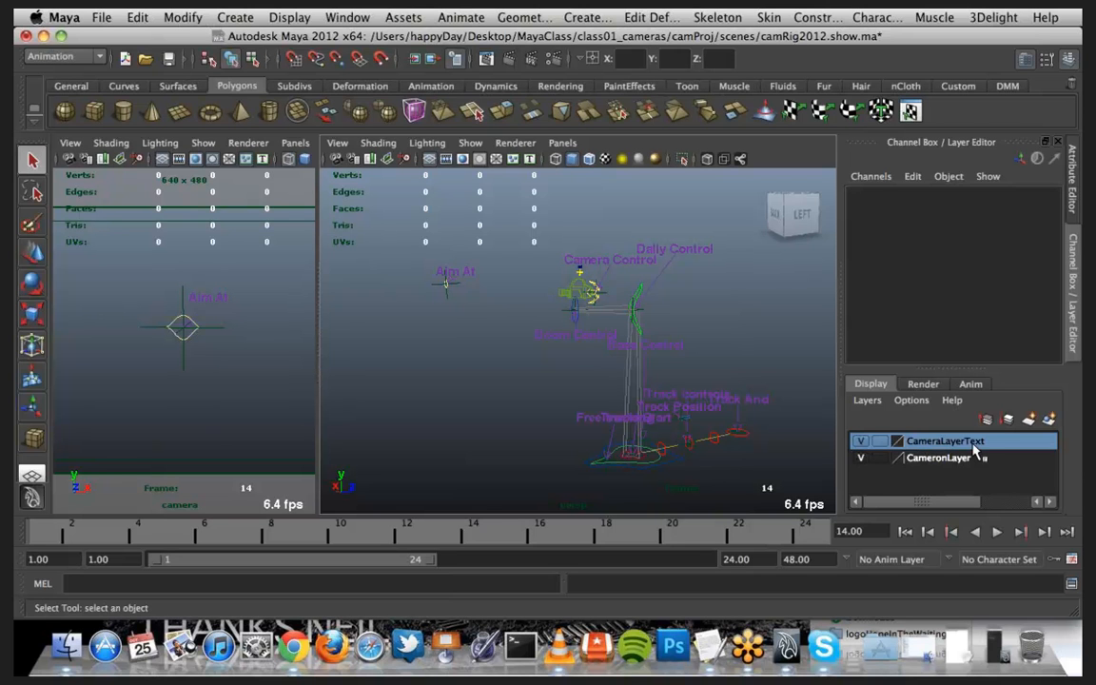
pyautogui.click(861, 442)
pyautogui.click(862, 442)
pyautogui.moveTo(717, 358)
pyautogui.keyDown('alt'); pyautogui.mouseDown()
pyautogui.moveTo(742, 343)
pyautogui.moveTo(708, 359)
pyautogui.mouseUp(); pyautogui.keyUp('alt')
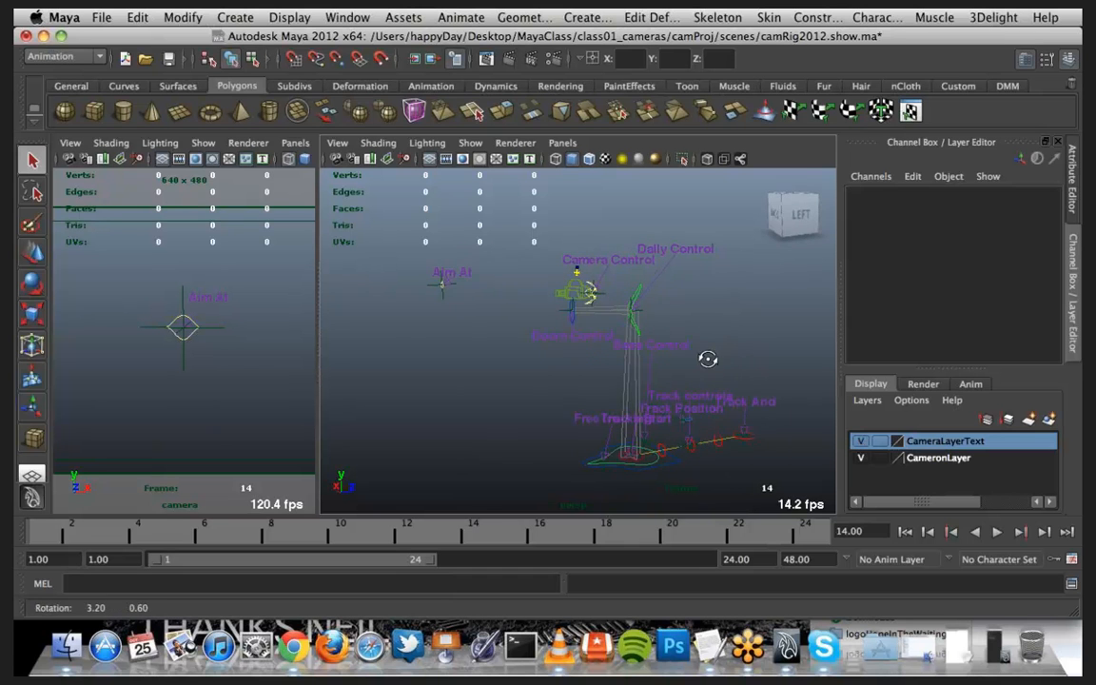
# Step: Move the whole camera rig by its base control to a Translate X of about 8.05, and clear the selection
pyautogui.click(653, 473)
pyautogui.keyDown('alt'); pyautogui.moveTo(729, 458); pyautogui.dragTo(730, 460); pyautogui.keyUp('alt')
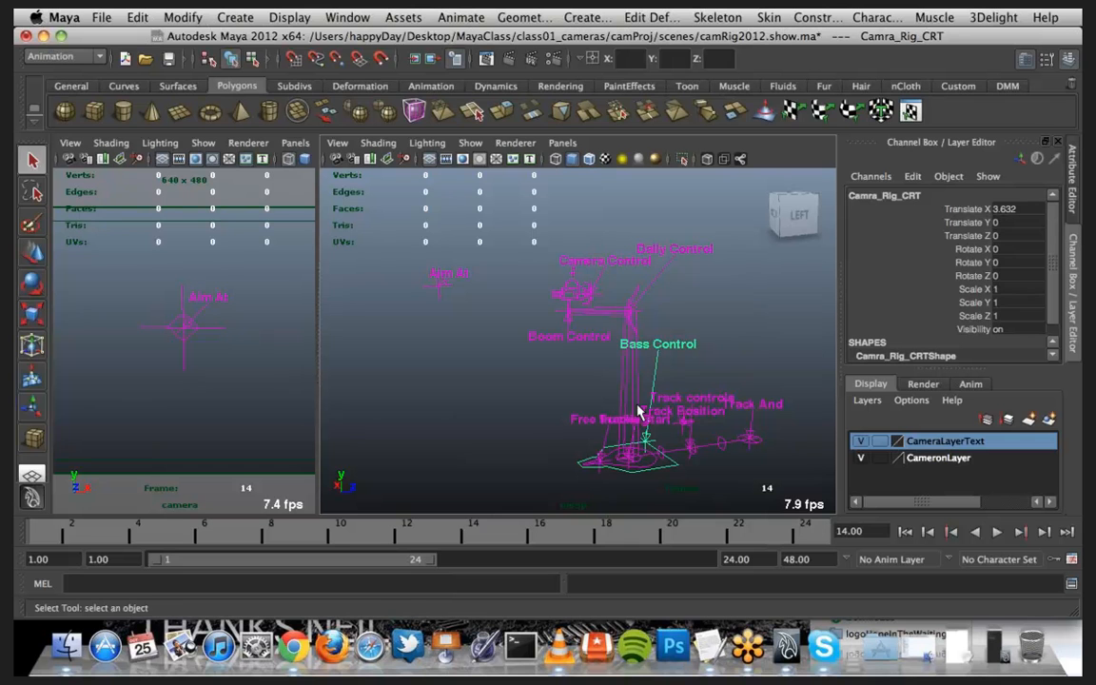
pyautogui.press('w')
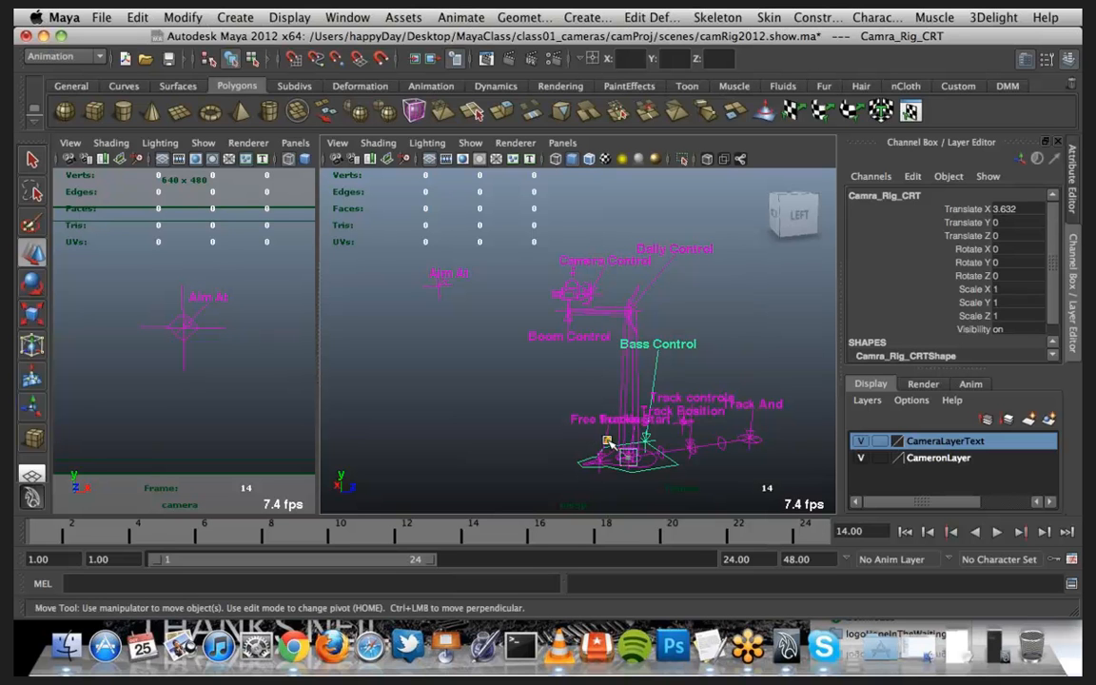
pyautogui.moveTo(609, 442); pyautogui.dragTo(648, 457)
pyautogui.click(642, 433)
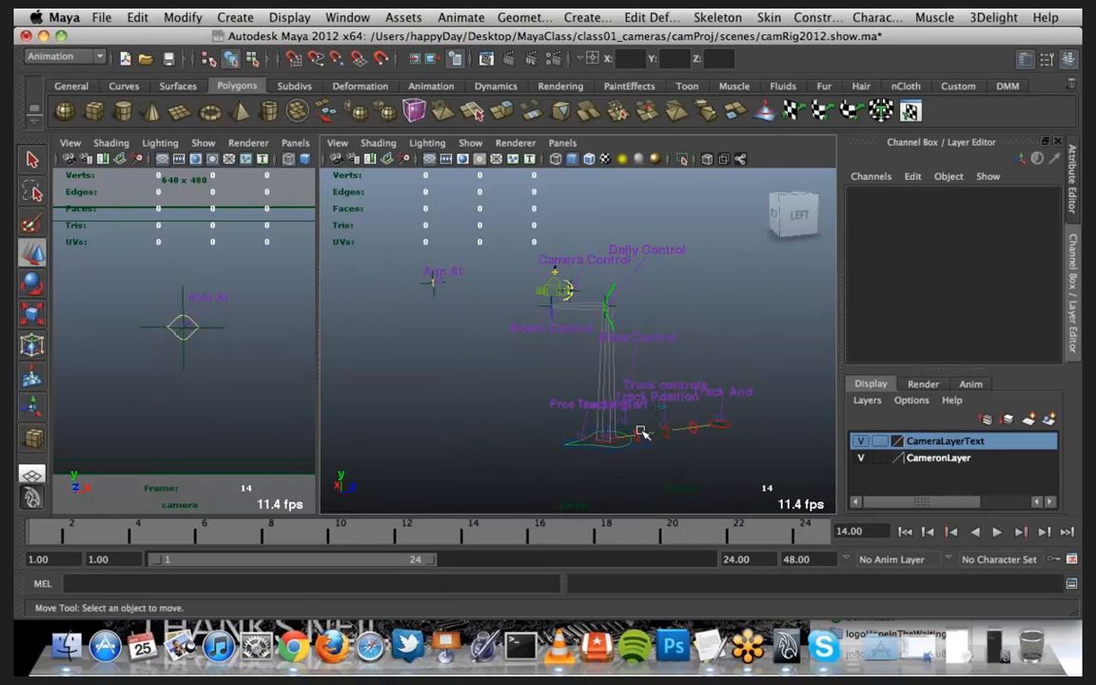
pyautogui.click(623, 447)
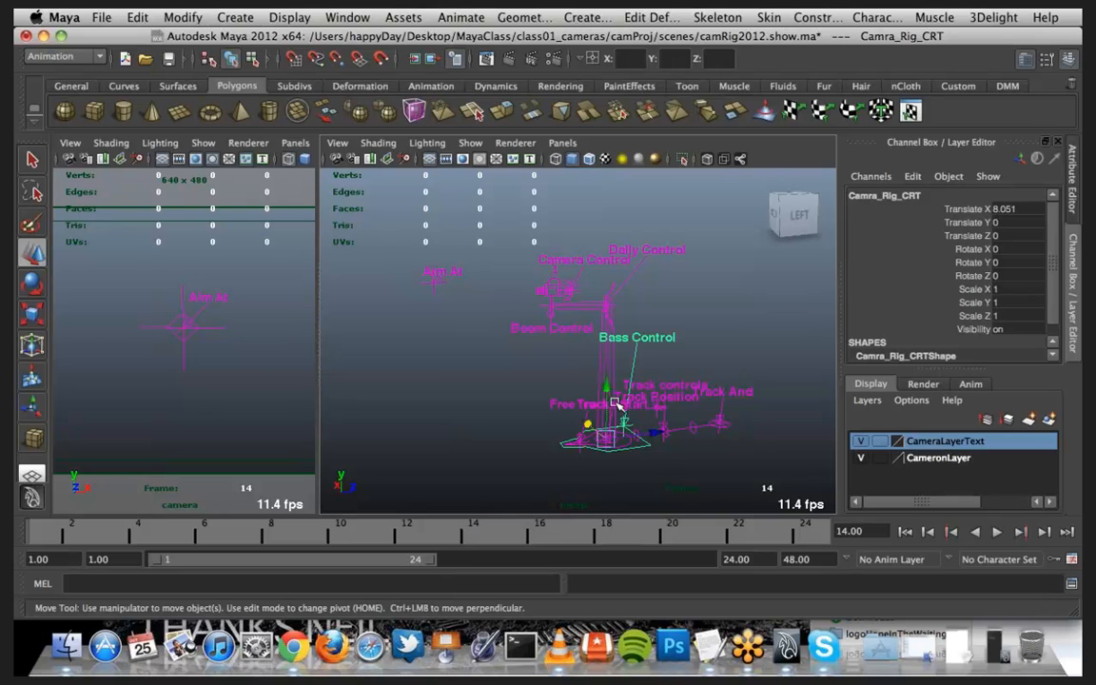
pyautogui.click(633, 467)
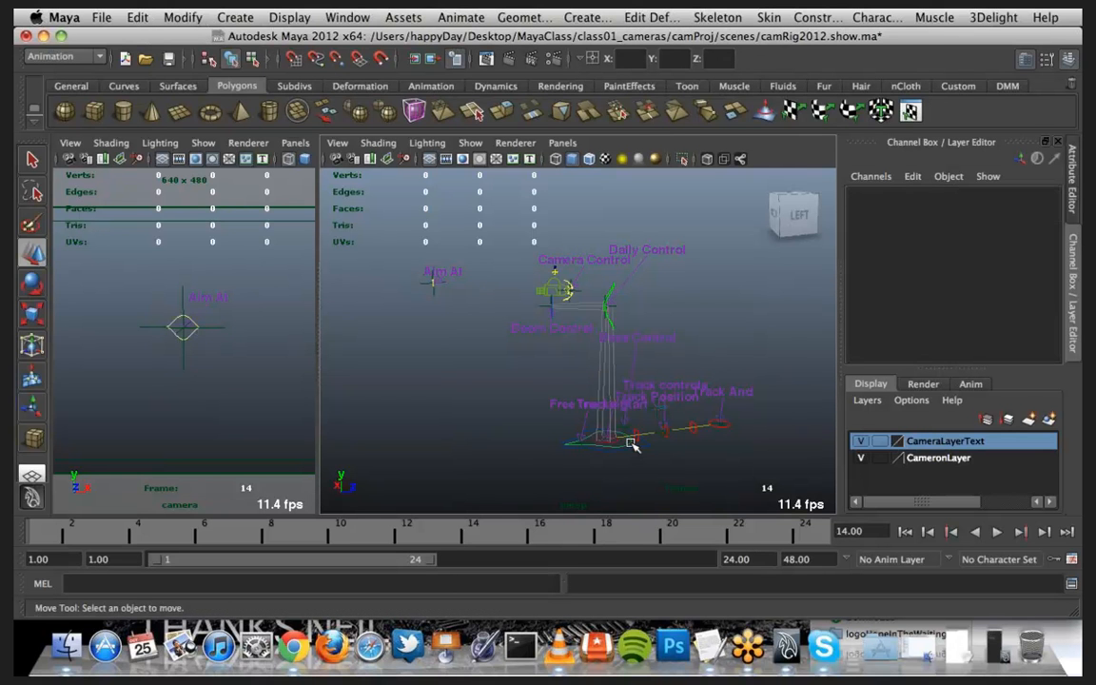
# Step: Move the rig's Free trucking control to about Translate X 0.507 and Translate Z 0.669
pyautogui.click(632, 445)
pyautogui.keyDown('alt'); pyautogui.moveTo(633, 445); pyautogui.dragTo(657, 511, button='right'); pyautogui.keyUp('alt')
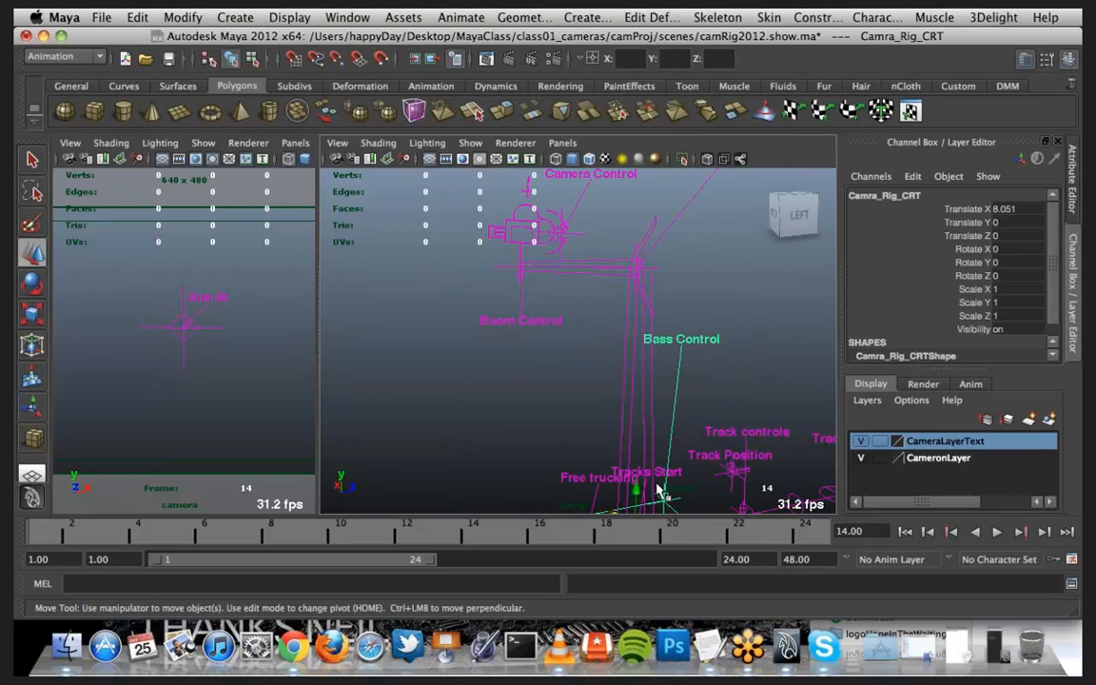
pyautogui.keyDown('alt'); pyautogui.moveTo(657, 488); pyautogui.dragTo(650, 419); pyautogui.keyUp('alt')
pyautogui.click(642, 434)
pyautogui.keyDown('alt'); pyautogui.moveTo(651, 419); pyautogui.dragTo(655, 347, button='right'); pyautogui.keyUp('alt')
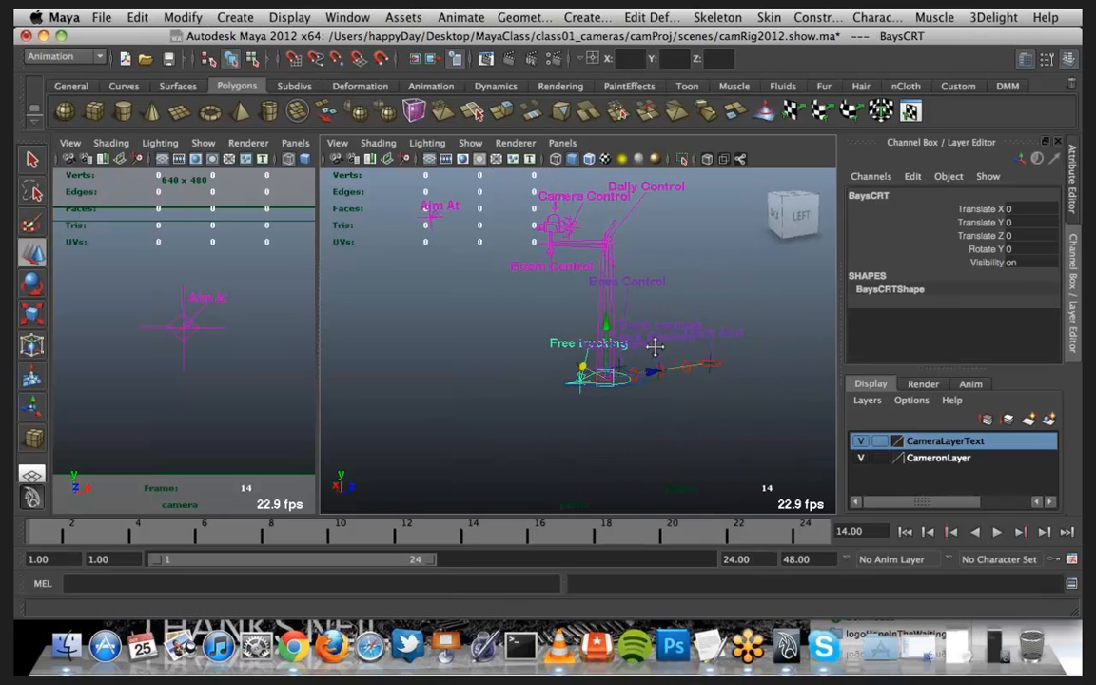
pyautogui.moveTo(605, 377); pyautogui.dragTo(579, 403)
pyautogui.moveTo(648, 411); pyautogui.dragTo(590, 404)
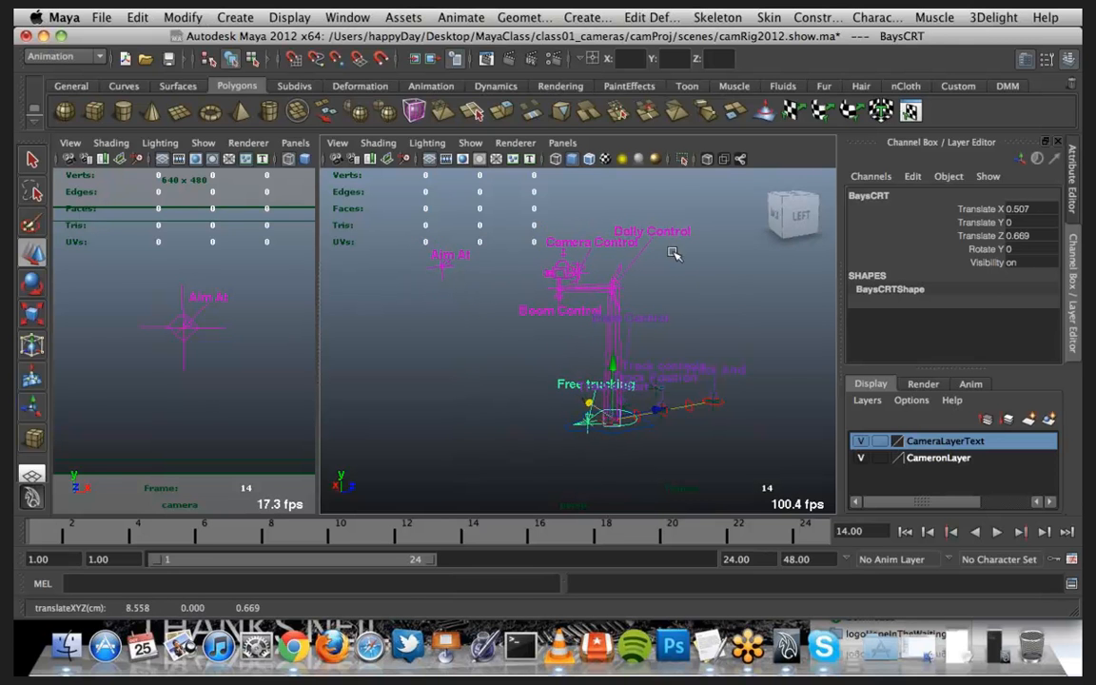
# Step: Try rotating the rig's arm with the Dolly Control to about Rotate X -22.2 and Rotate Y -4.3, and restore its original rotation
pyautogui.scroll(3, 677, 332)
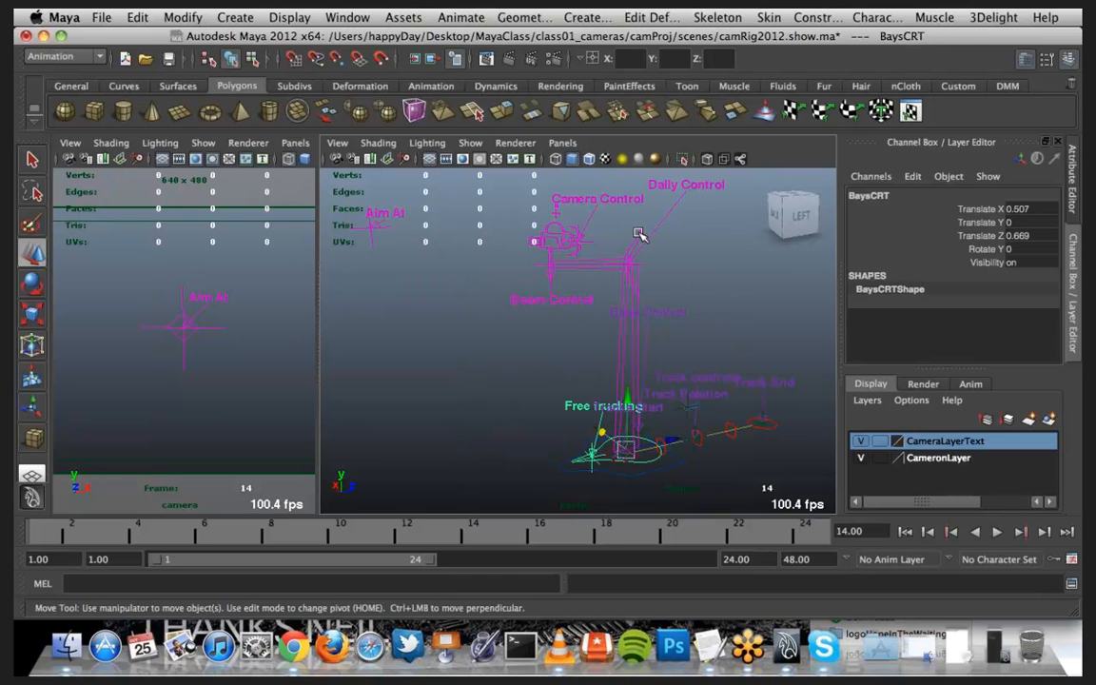
pyautogui.click(640, 235)
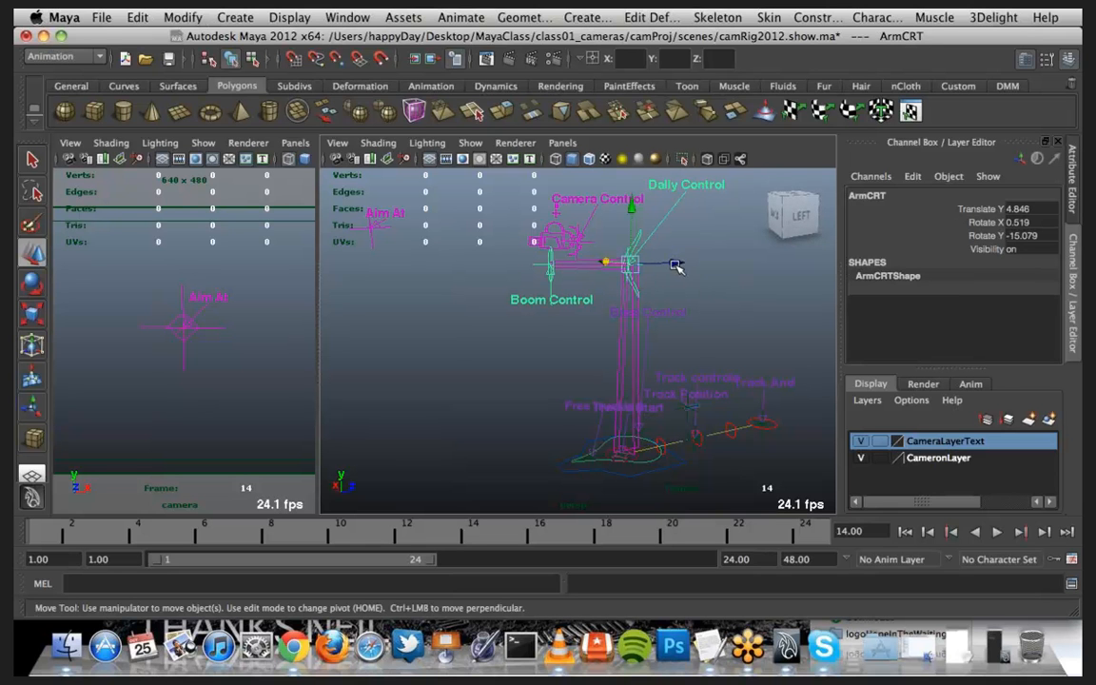
pyautogui.click(680, 263)
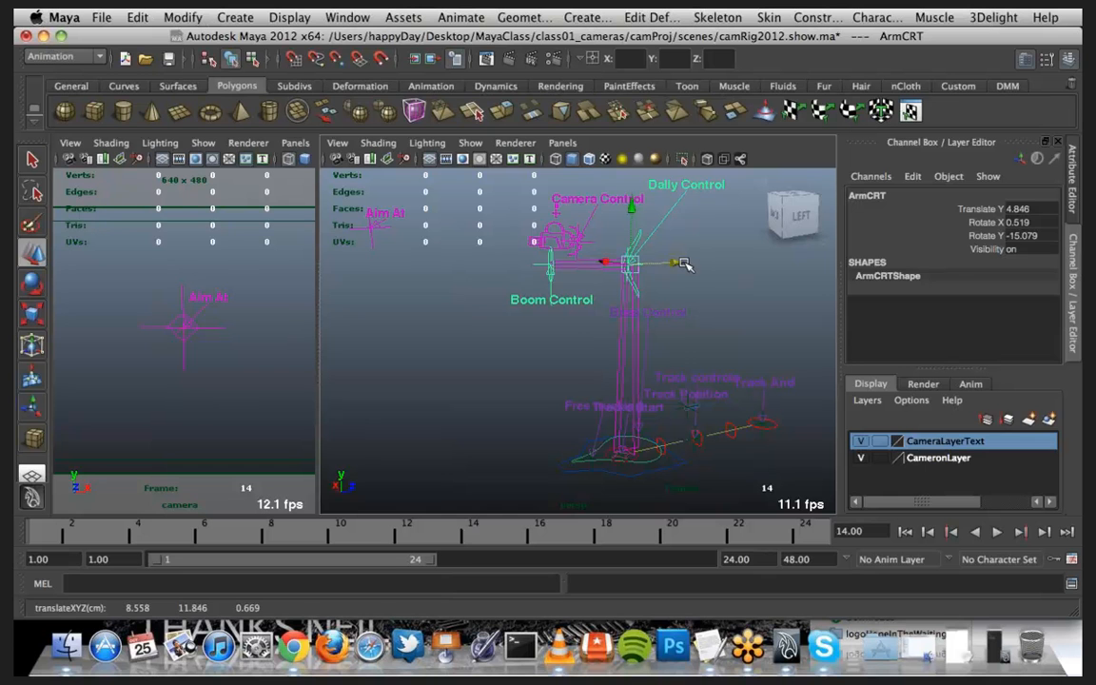
pyautogui.press('e')
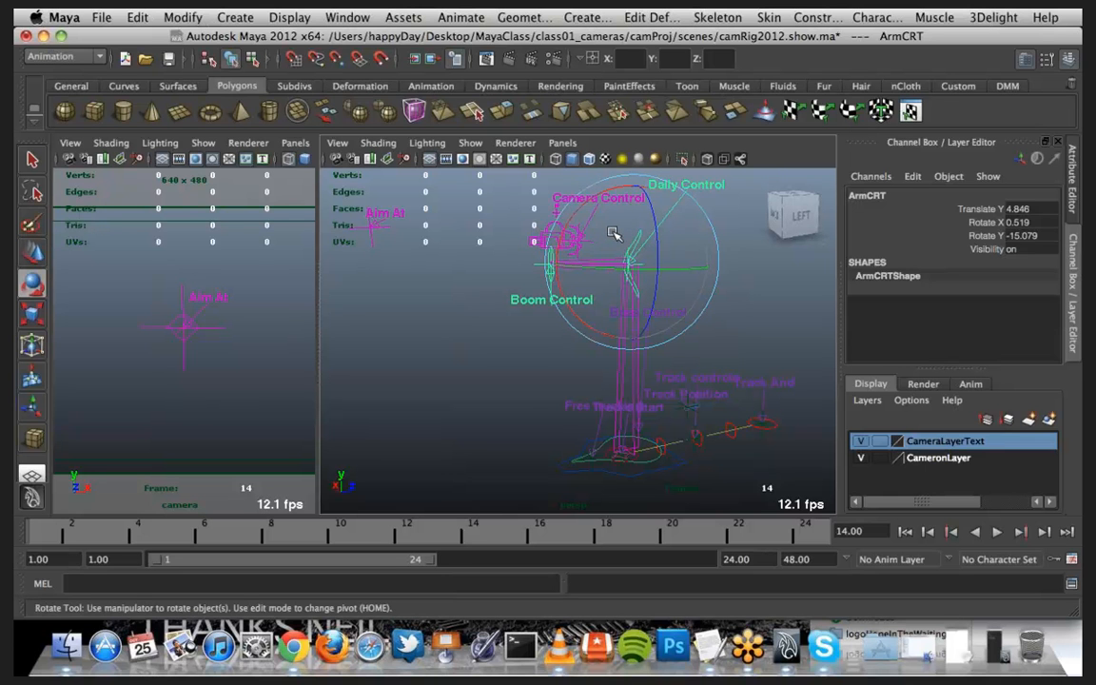
pyautogui.moveTo(614, 234)
pyautogui.mouseDown()
pyautogui.moveTo(626, 248)
pyautogui.moveTo(595, 240)
pyautogui.moveTo(594, 215)
pyautogui.moveTo(623, 255)
pyautogui.moveTo(592, 244)
pyautogui.moveTo(582, 224)
pyautogui.moveTo(592, 250)
pyautogui.moveTo(677, 270)
pyautogui.moveTo(574, 255)
pyautogui.moveTo(587, 244)
pyautogui.moveTo(612, 256)
pyautogui.mouseUp()
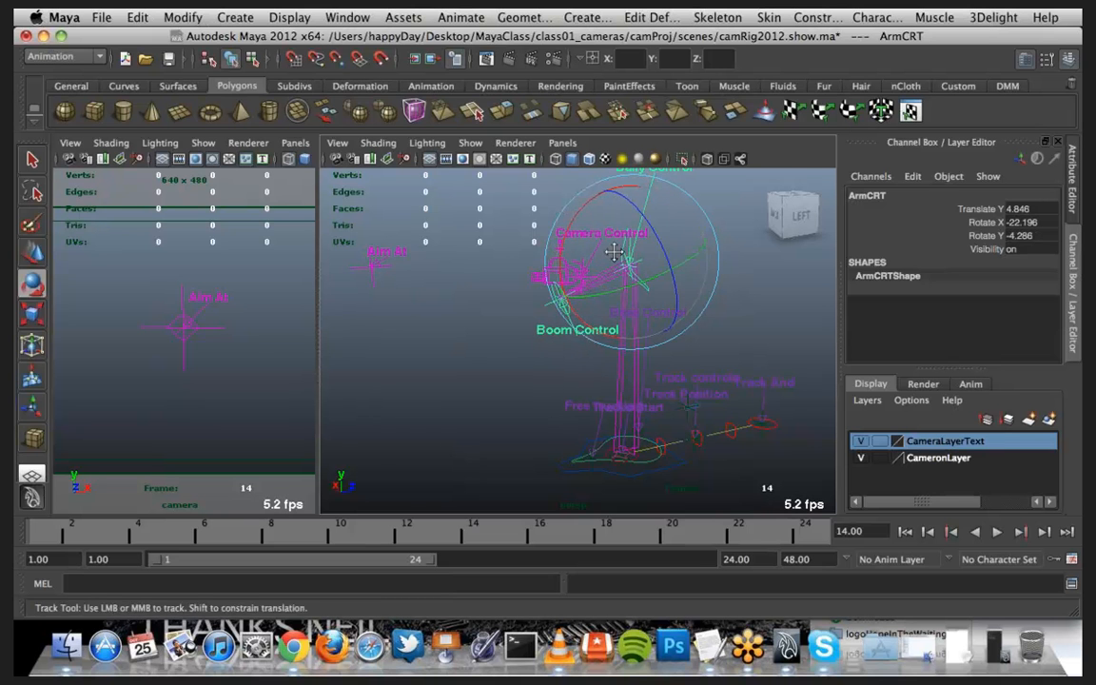
pyautogui.keyDown('alt'); pyautogui.moveTo(612, 256); pyautogui.dragTo(581, 292, button='middle'); pyautogui.keyUp('alt')
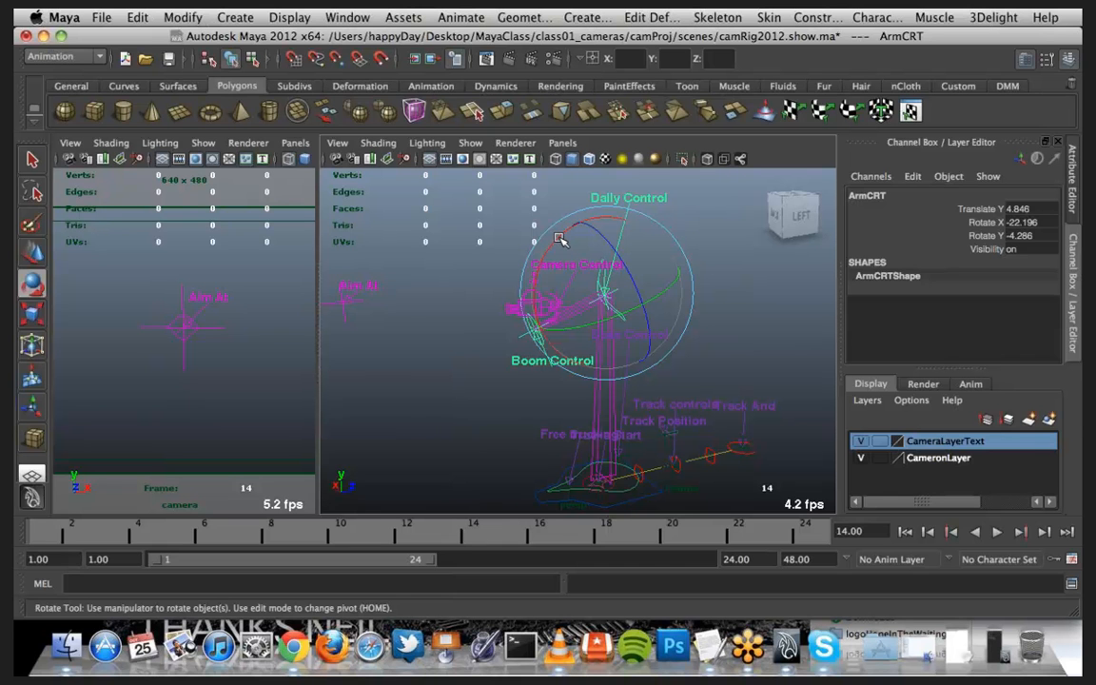
pyautogui.moveTo(560, 239); pyautogui.dragTo(640, 297)
pyautogui.press('w')
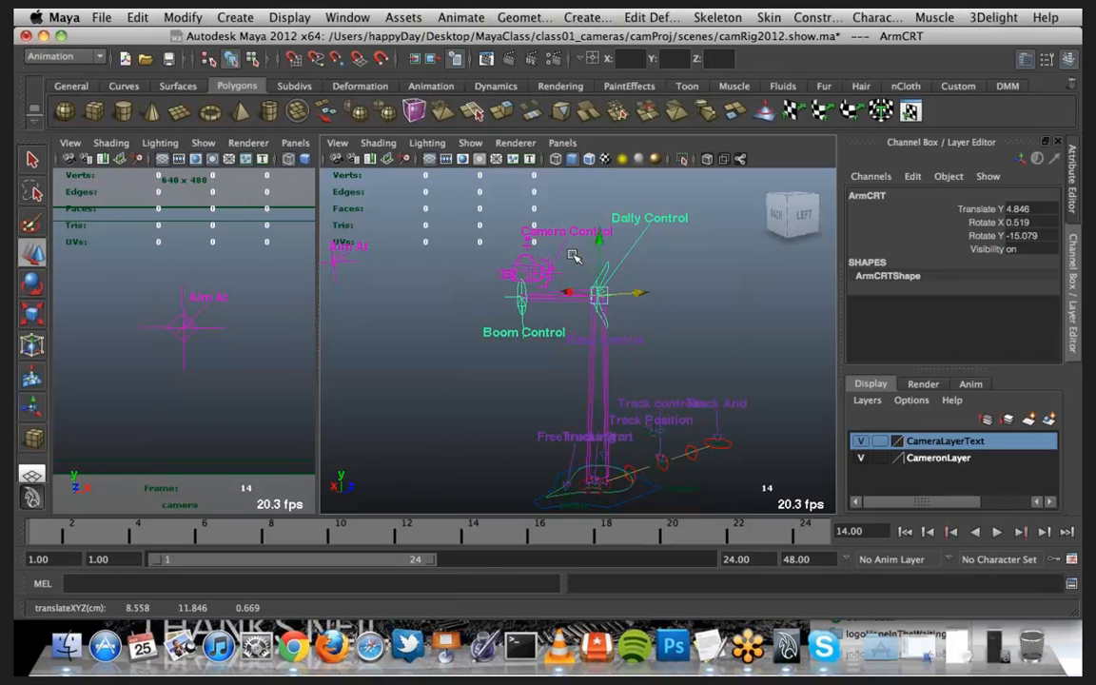
# Step: Slide the camera head along the arm with the Boom Control to a Translate Z of about 0.823
pyautogui.click(525, 305)
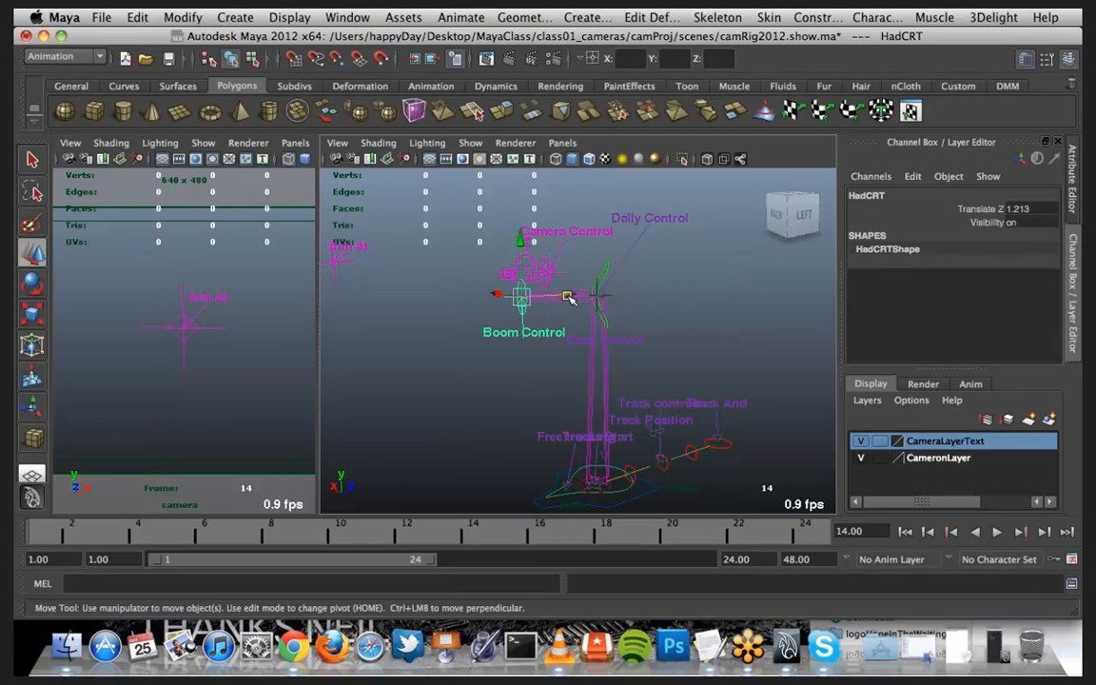
pyautogui.moveTo(567, 298)
pyautogui.mouseDown()
pyautogui.moveTo(409, 299)
pyautogui.moveTo(581, 301)
pyautogui.mouseUp()
pyautogui.press('e')
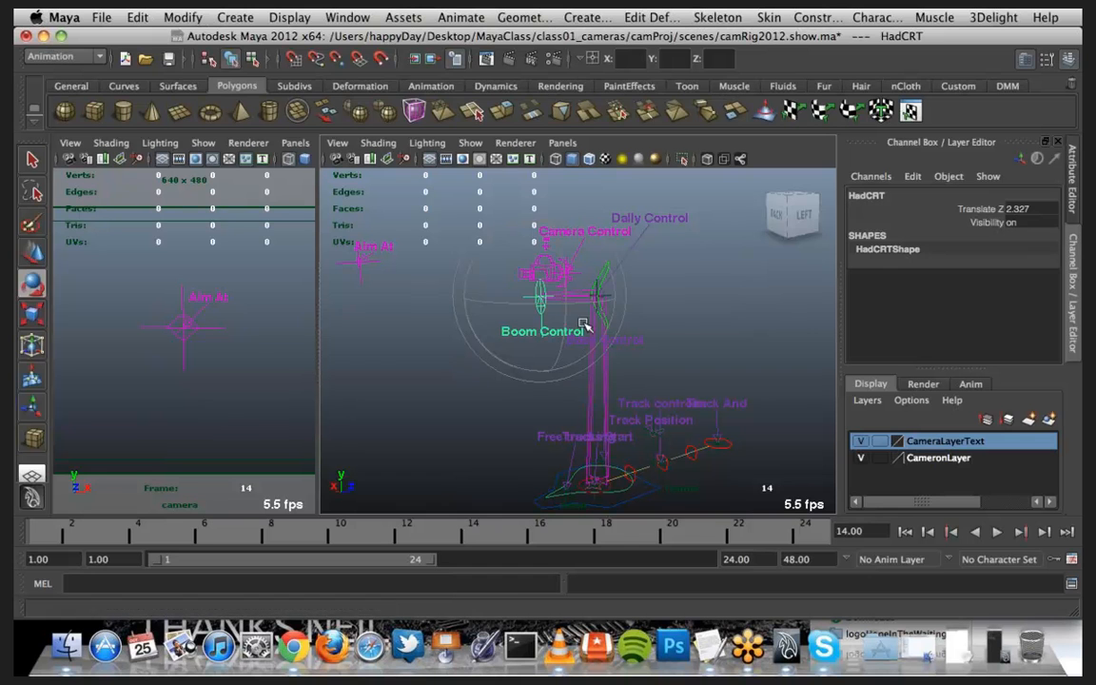
pyautogui.press('w')
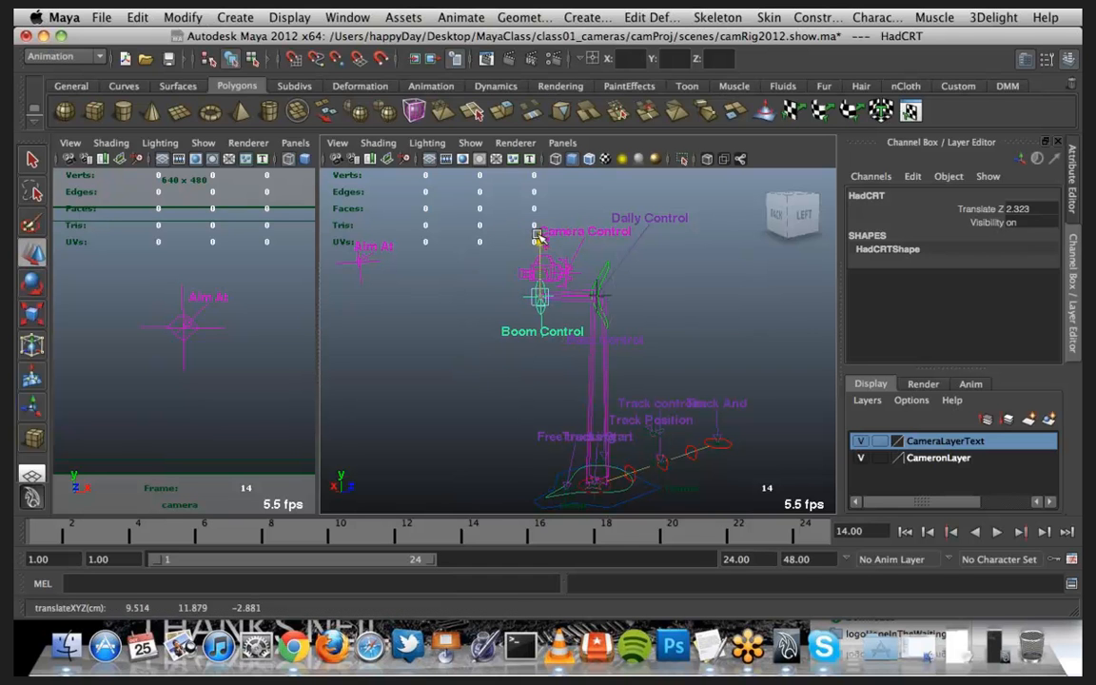
pyautogui.moveTo(541, 295); pyautogui.dragTo(567, 308)
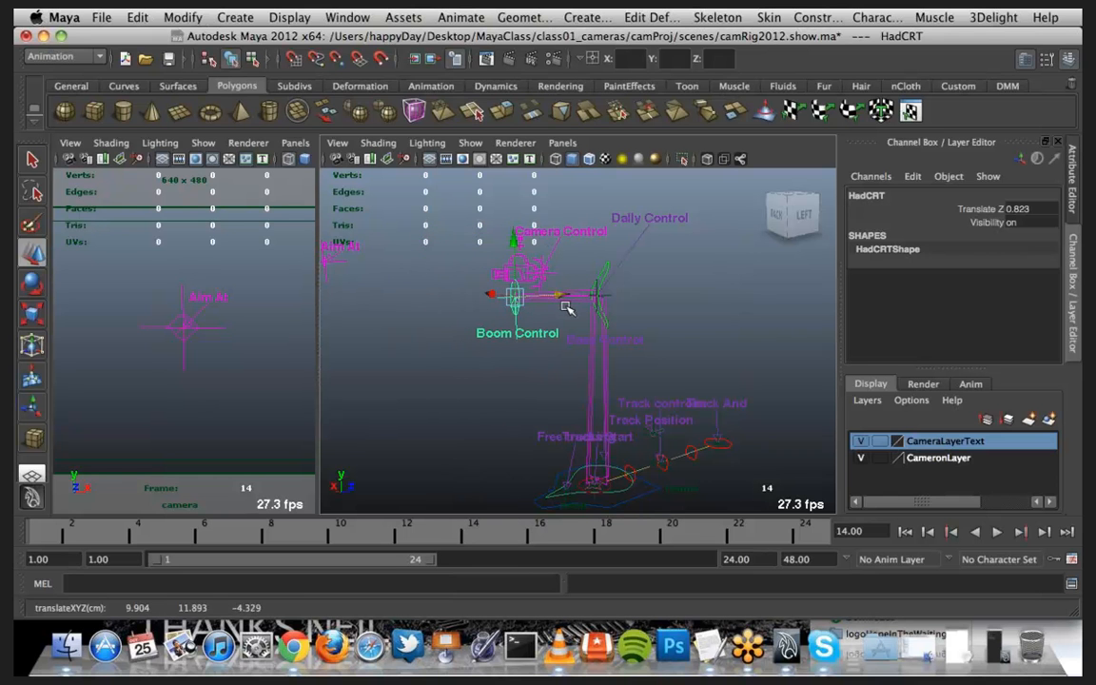
# Step: Widen the perspective view beside the camera view and frame the camera head with its Boom Control up close
pyautogui.keyDown('alt'); pyautogui.moveTo(548, 351); pyautogui.dragTo(605, 366, button='middle'); pyautogui.keyUp('alt')
pyautogui.keyDown('alt'); pyautogui.moveTo(607, 368); pyautogui.dragTo(511, 420); pyautogui.keyUp('alt')
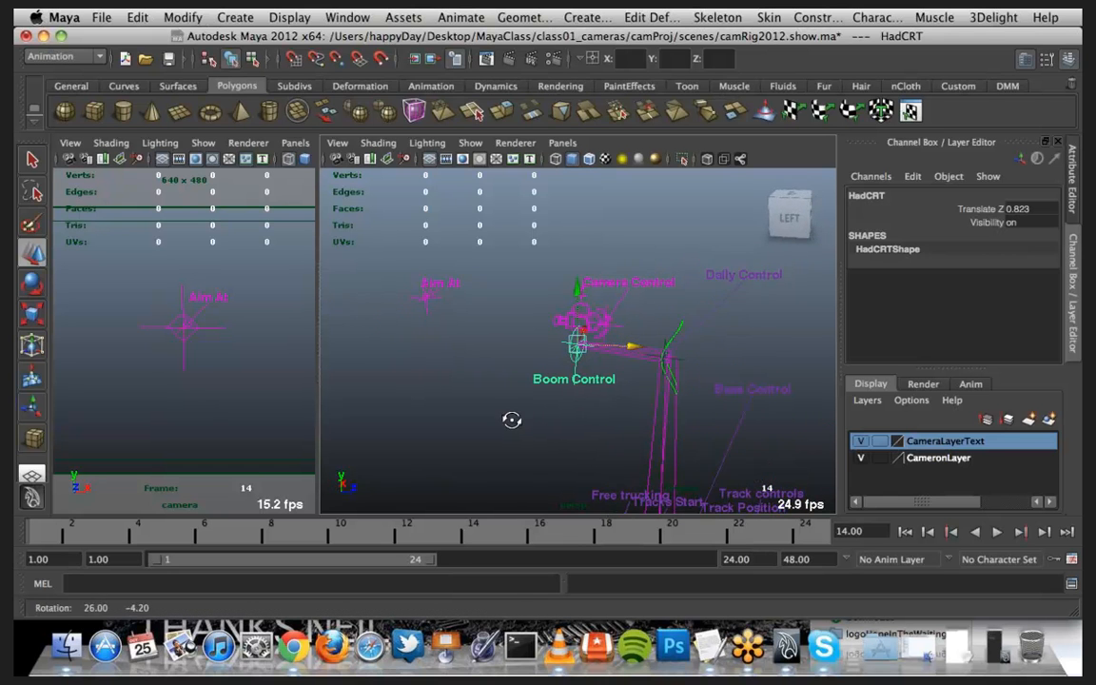
pyautogui.keyDown('alt'); pyautogui.moveTo(511, 421); pyautogui.dragTo(661, 275, button='right'); pyautogui.keyUp('alt')
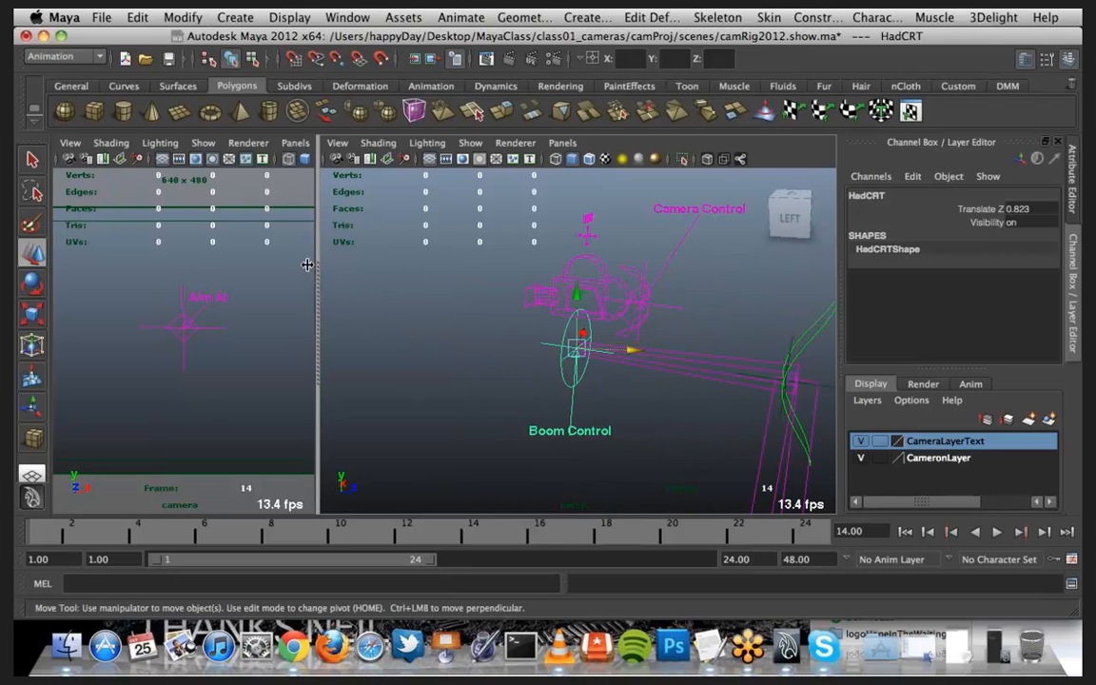
pyautogui.moveTo(307, 264); pyautogui.dragTo(226, 254)
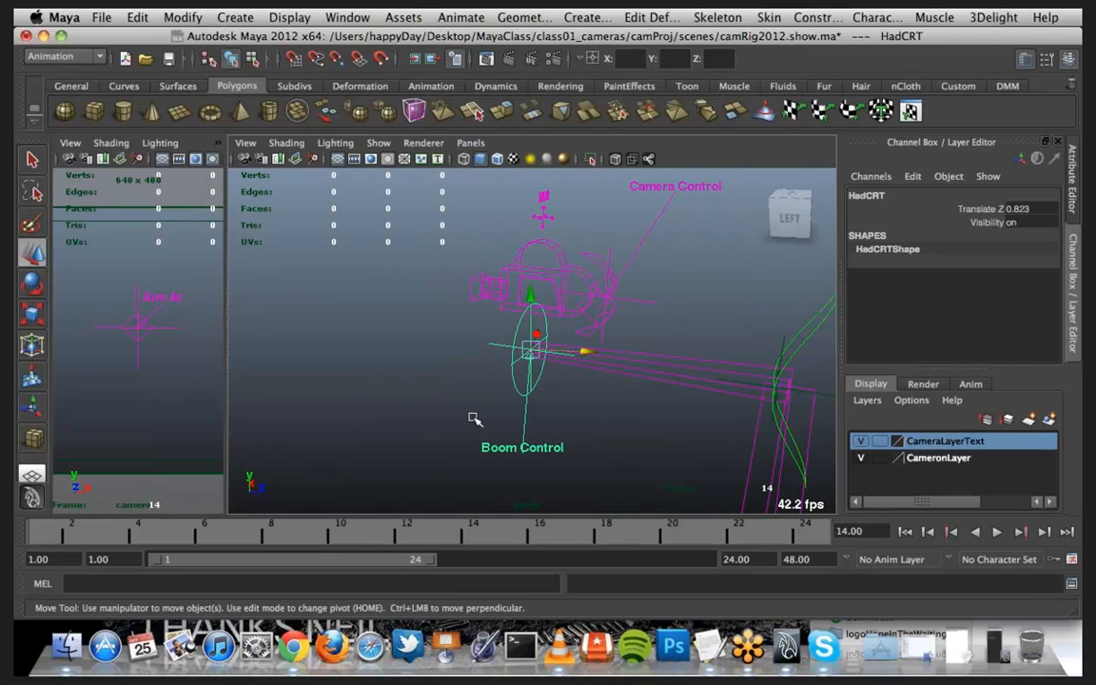
pyautogui.keyDown('alt'); pyautogui.moveTo(485, 389); pyautogui.dragTo(565, 391, button='middle'); pyautogui.keyUp('alt')
# Step: Try tilting the camera with the Camera Control to a Rotate X of about -17.7, and undo the rotation
pyautogui.click(702, 290)
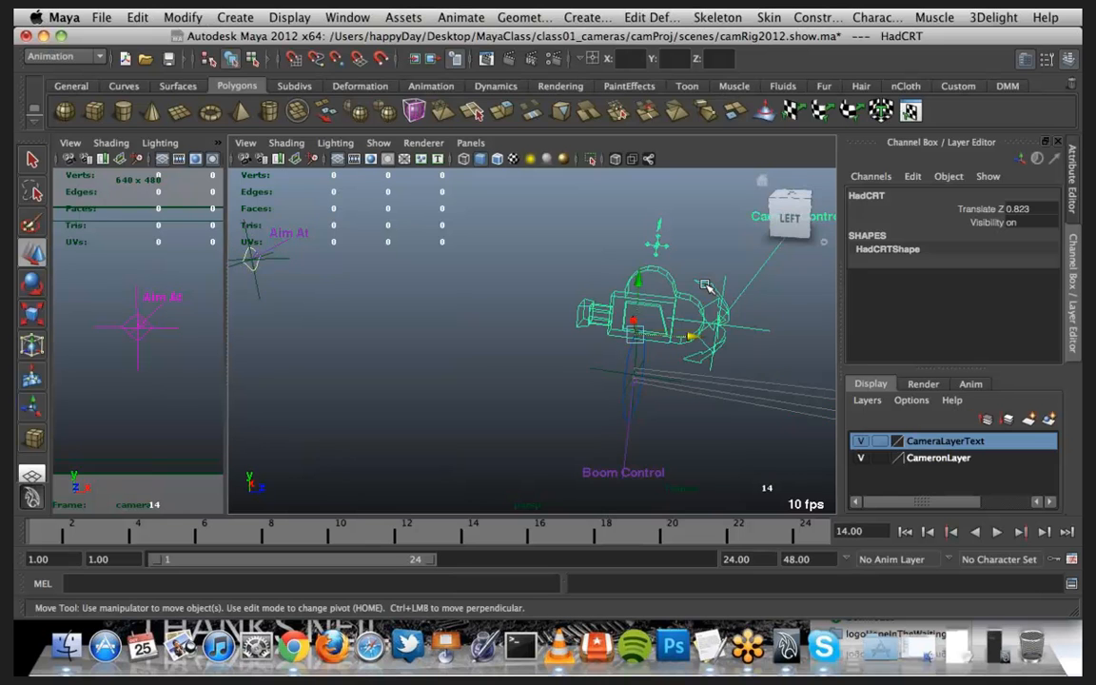
pyautogui.keyDown('alt'); pyautogui.moveTo(701, 290); pyautogui.dragTo(518, 369); pyautogui.keyUp('alt')
pyautogui.press('e')
pyautogui.moveTo(539, 270); pyautogui.dragTo(596, 290)
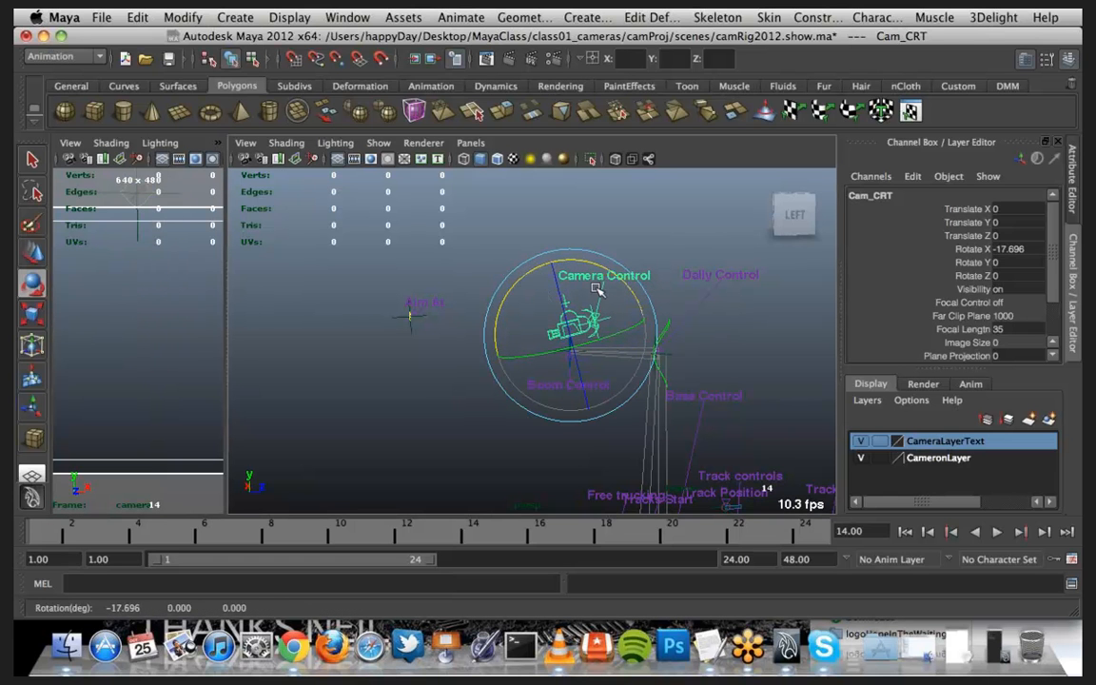
pyautogui.press('z')
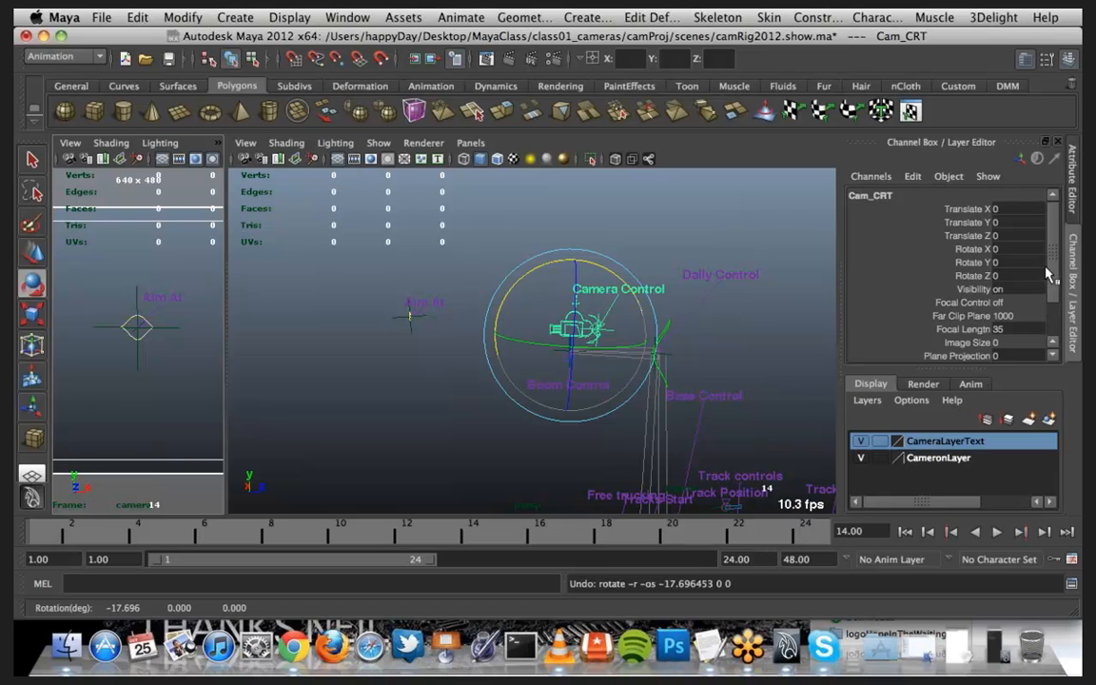
# Step: Examine the channel attributes of the Camera Control and the Aim At control, and clear the selection
pyautogui.moveTo(1053, 288); pyautogui.dragTo(1049, 366)
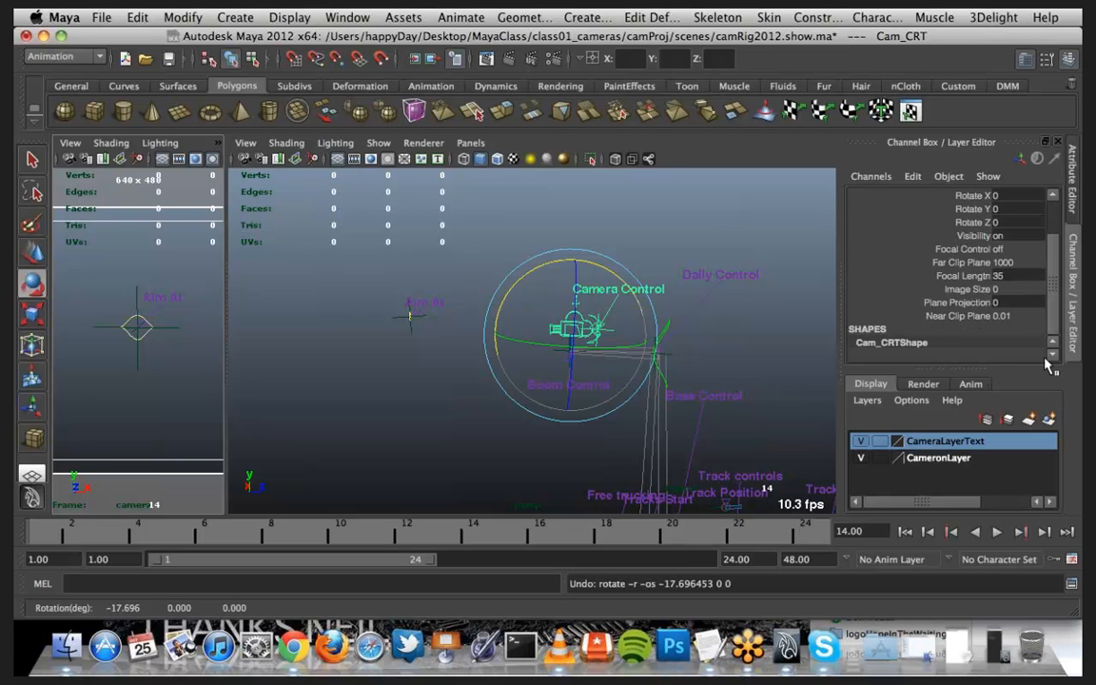
pyautogui.click(410, 318)
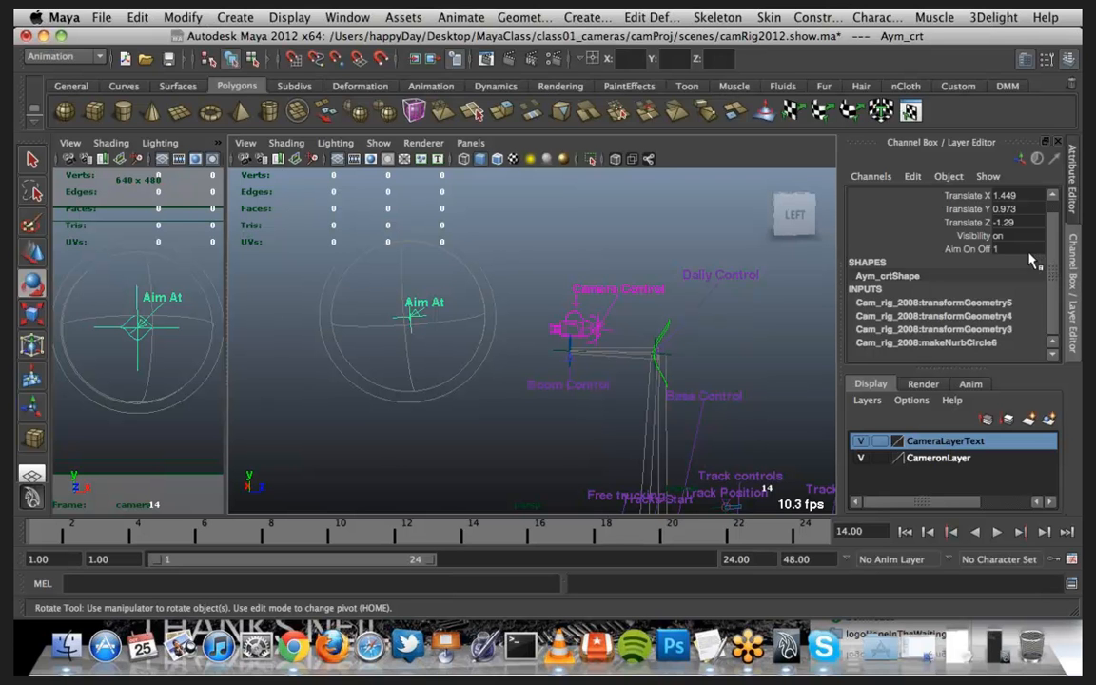
pyautogui.click(594, 323)
pyautogui.keyDown('alt'); pyautogui.moveTo(609, 339); pyautogui.dragTo(558, 362); pyautogui.keyUp('alt')
pyautogui.click(656, 298)
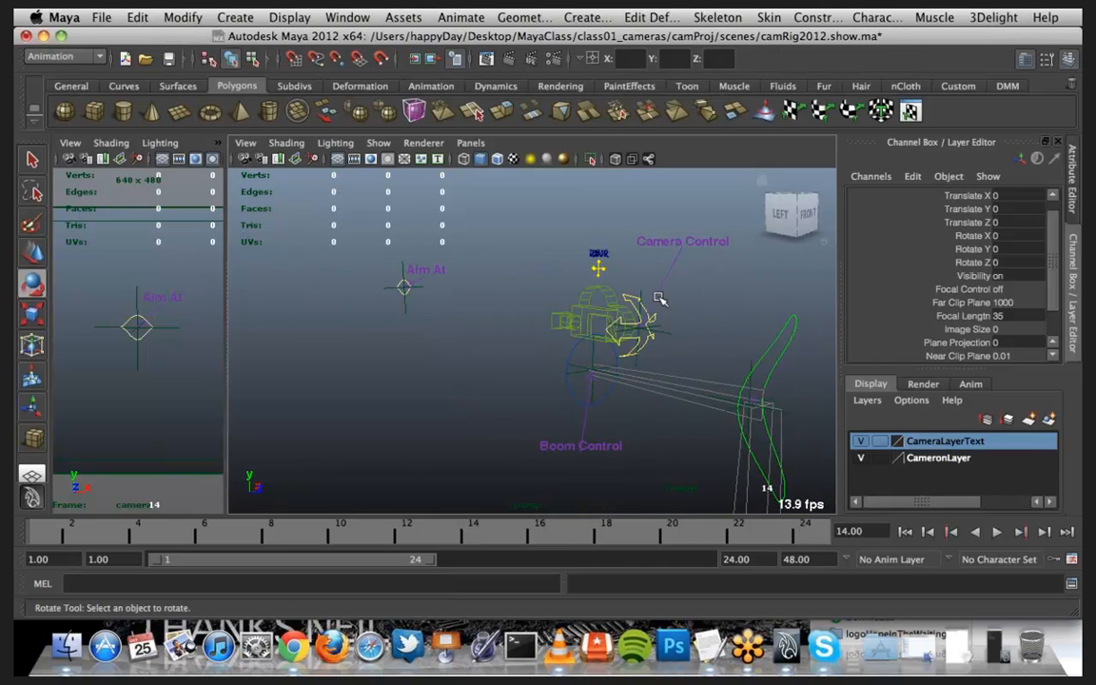
pyautogui.click(641, 298)
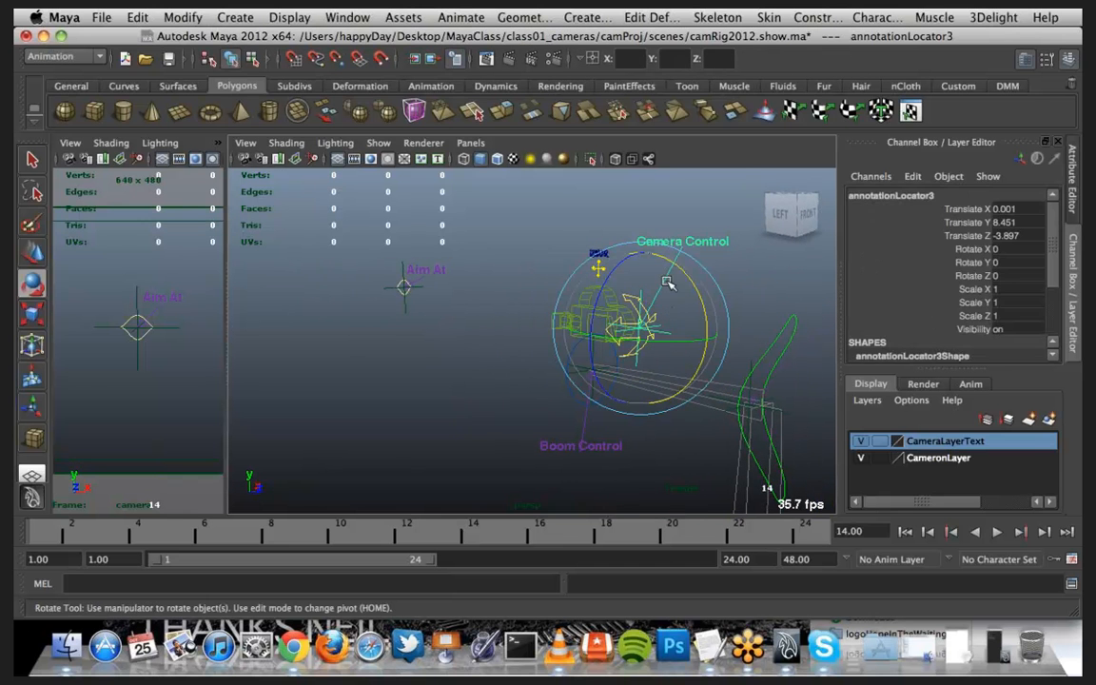
pyautogui.moveTo(693, 284); pyautogui.dragTo(689, 281)
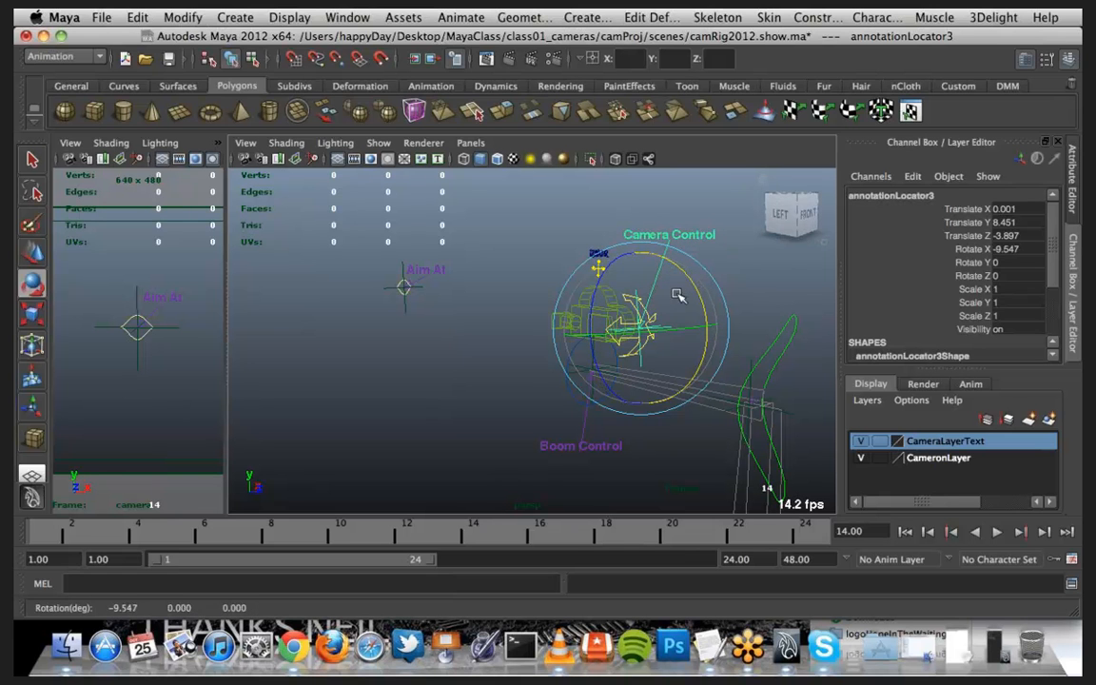
pyautogui.hotkey('ctrl', 'z')
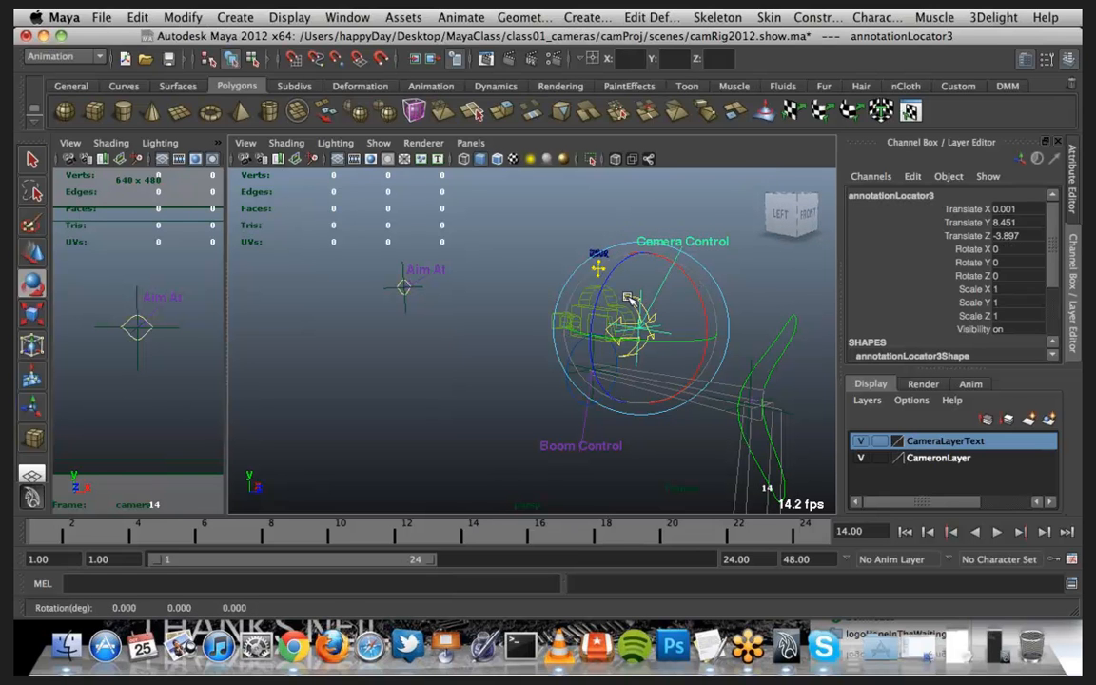
pyautogui.press('q')
pyautogui.click(590, 281)
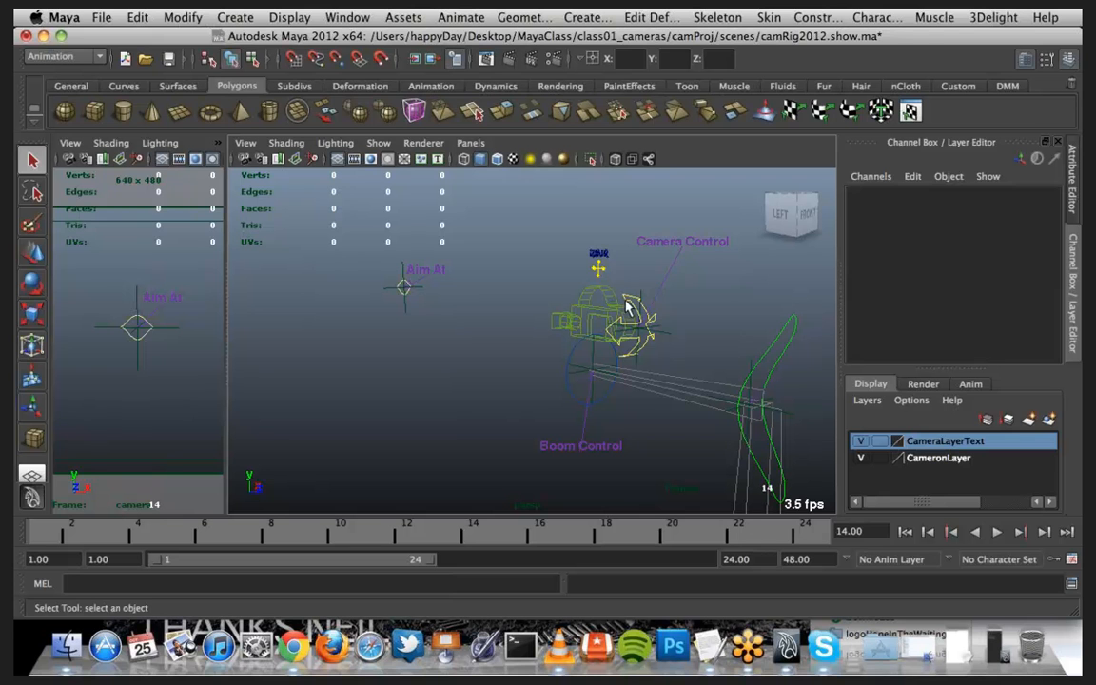
# Step: Try rotating the Camera Control, including a Rotate X of about -11.4, undo the changes, and clear the selection
pyautogui.click(630, 308)
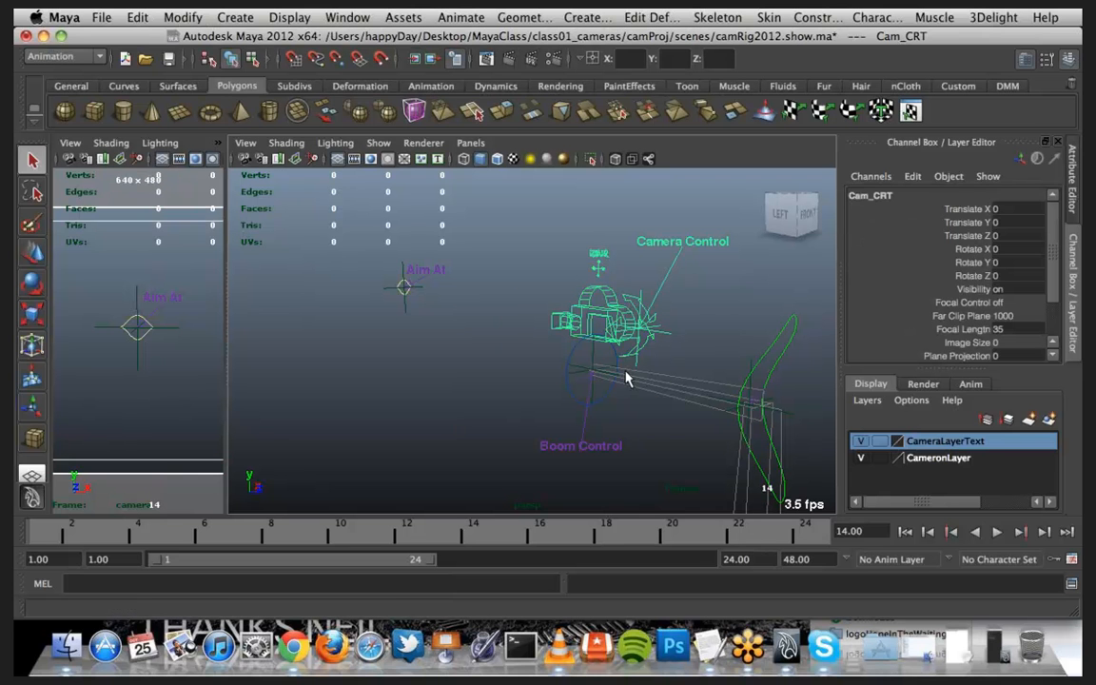
pyautogui.press('e')
pyautogui.moveTo(648, 314); pyautogui.dragTo(645, 300)
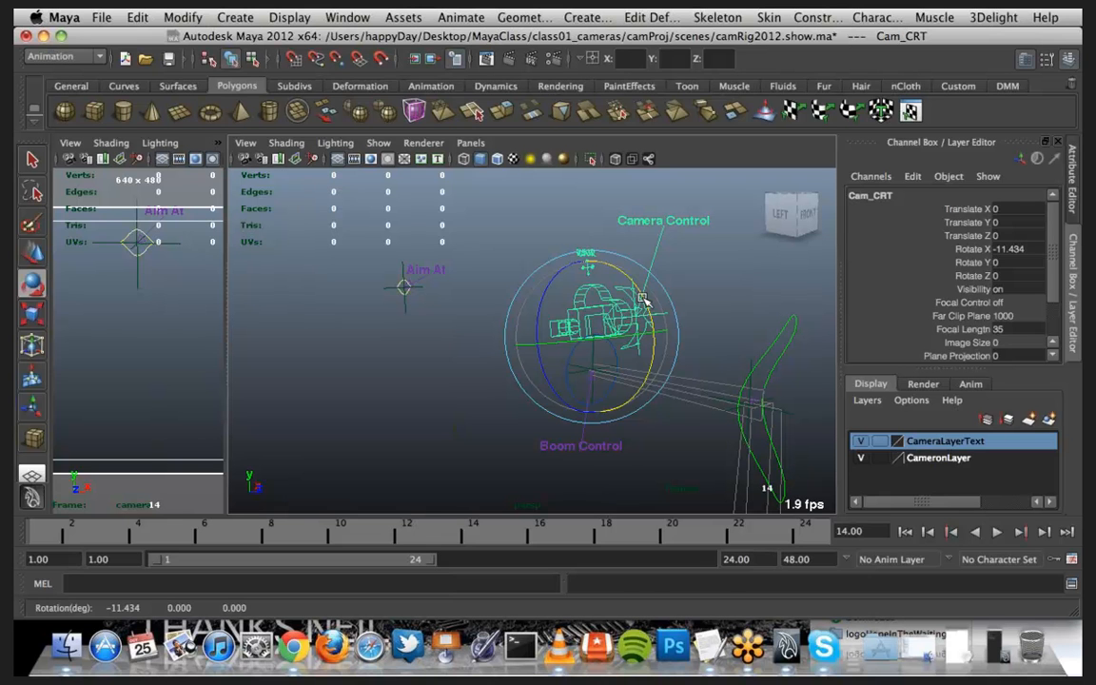
pyautogui.hotkey('ctrl', 'z')
pyautogui.moveTo(644, 353); pyautogui.dragTo(712, 392)
pyautogui.hotkey('ctrl', 'z')
pyautogui.press('w')
pyautogui.hotkey('ctrl', 'z')
pyautogui.click(677, 312)
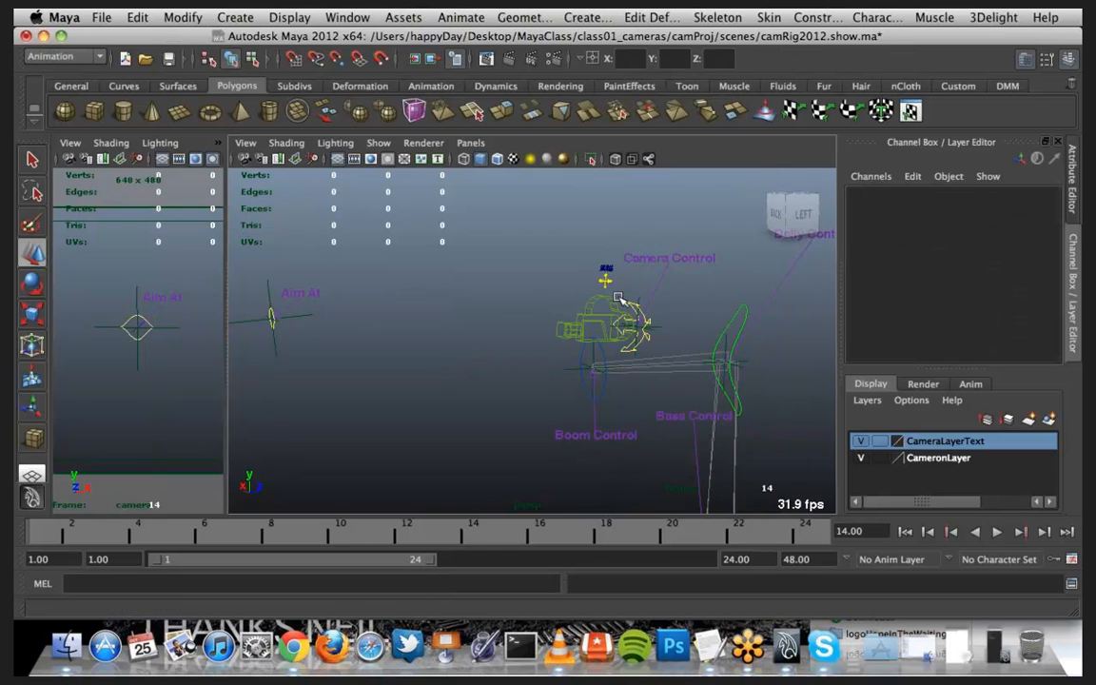
# Step: Select the shake control above the camera and examine its frequency, amplitude and phase attributes
pyautogui.scroll(4, 619, 300)
pyautogui.keyDown('alt'); pyautogui.moveTo(576, 268); pyautogui.dragTo(514, 301); pyautogui.keyUp('alt')
pyautogui.click(514, 301)
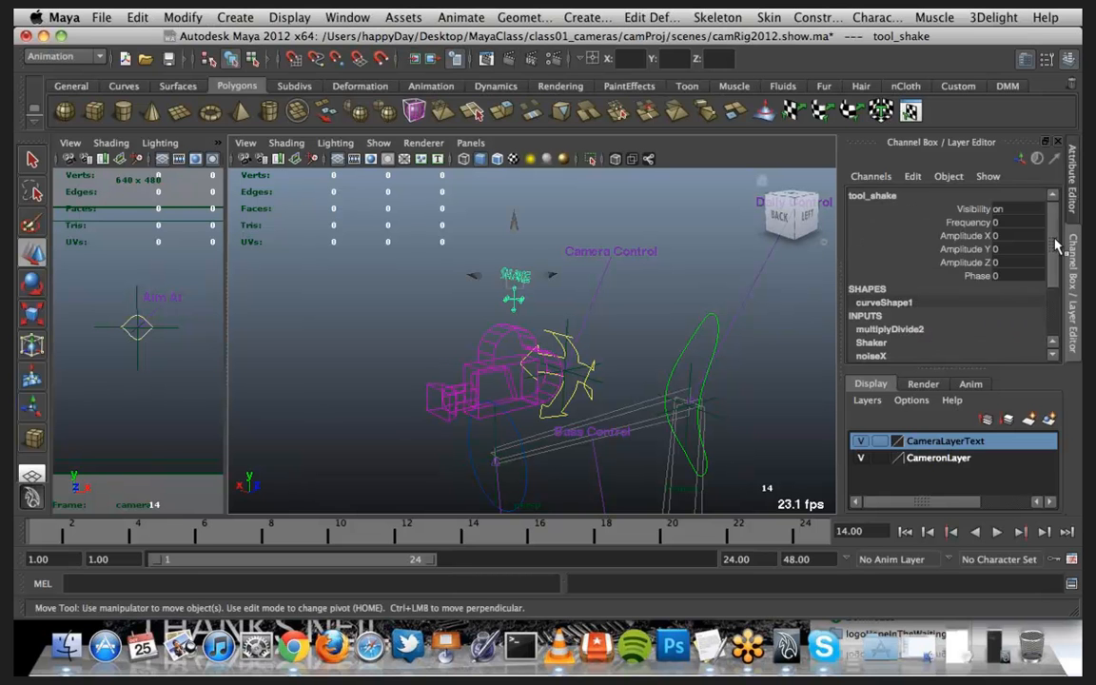
pyautogui.moveTo(1055, 239)
pyautogui.mouseDown()
pyautogui.moveTo(1054, 305)
pyautogui.moveTo(1056, 233)
pyautogui.mouseUp()
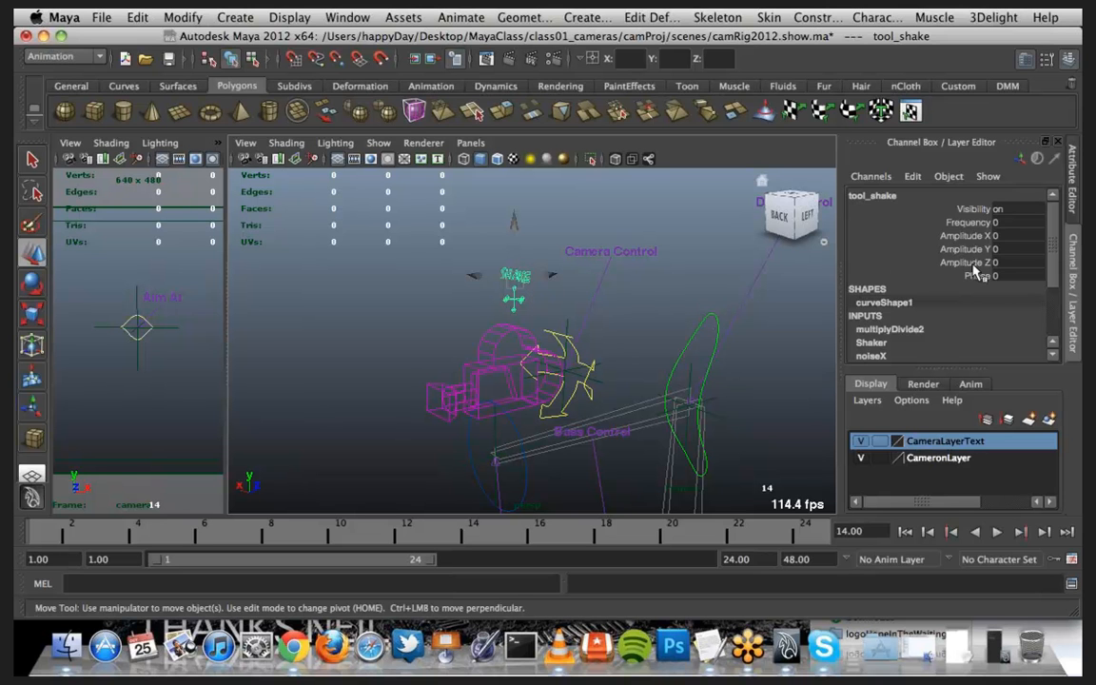
# Step: Expand the shake control's Shaker input node and open the control's detailed attributes for inspection
pyautogui.moveTo(1052, 262); pyautogui.dragTo(914, 335)
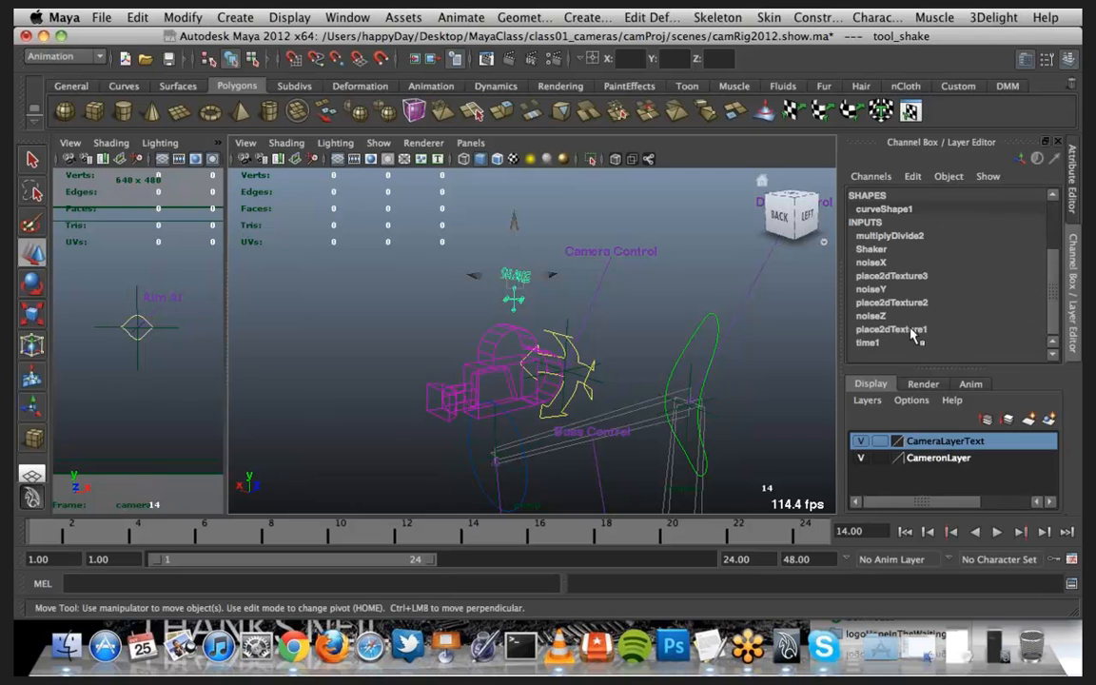
pyautogui.click(872, 249)
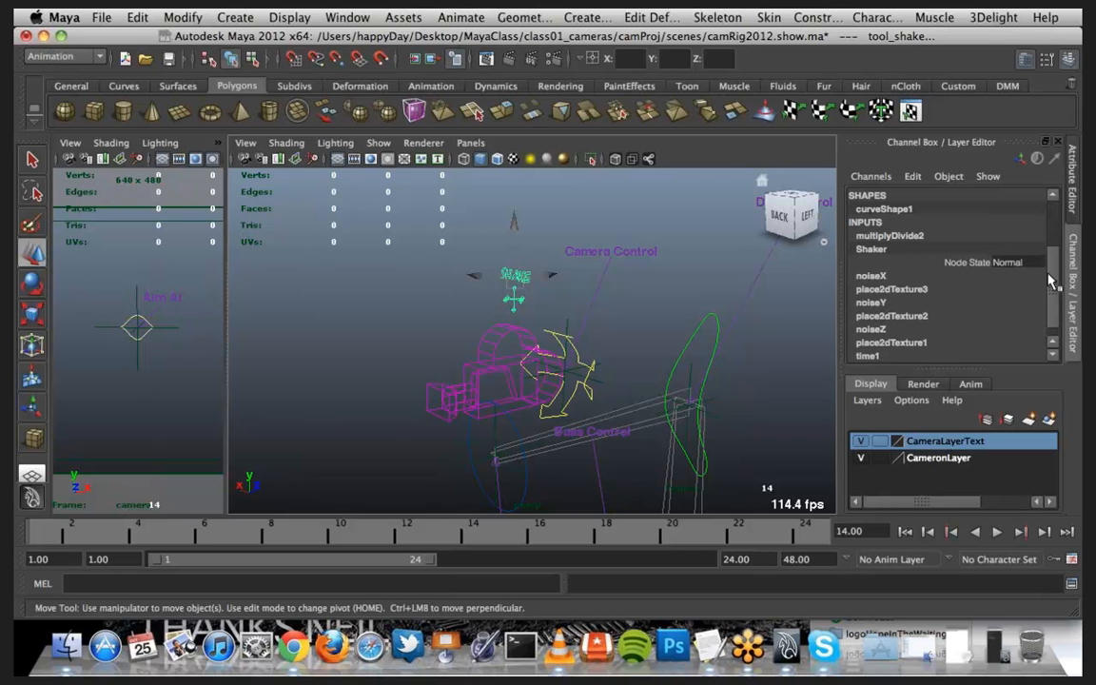
pyautogui.moveTo(1053, 295); pyautogui.dragTo(1056, 335)
pyautogui.moveTo(1068, 291); pyautogui.dragTo(1056, 231)
pyautogui.hotkey('ctrl', 'a')
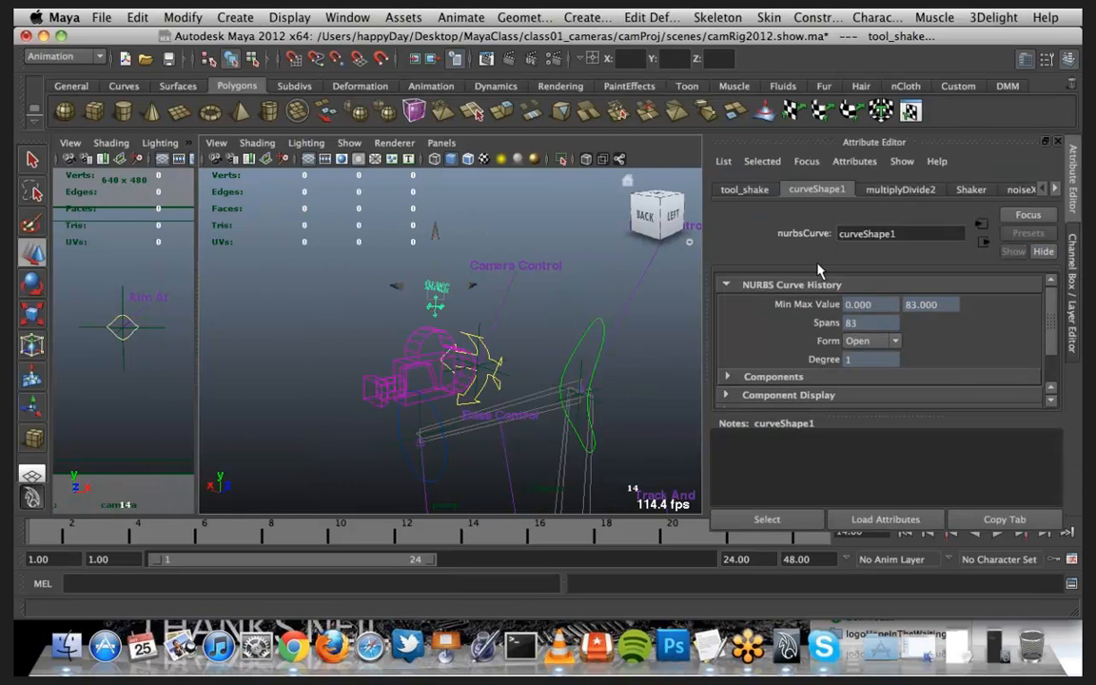
# Step: Try an Amplitude X of 5 on the shake control in the channel attributes, and undo the change
pyautogui.click(1044, 252)
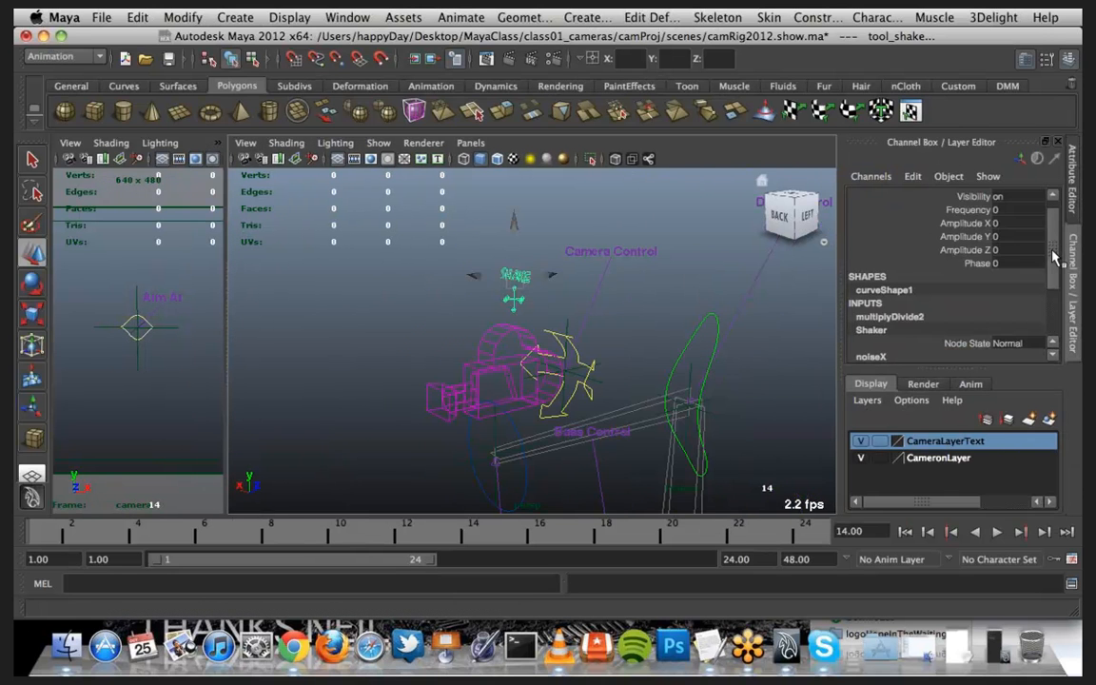
pyautogui.scroll(1, 1014, 238)
pyautogui.click(999, 235)
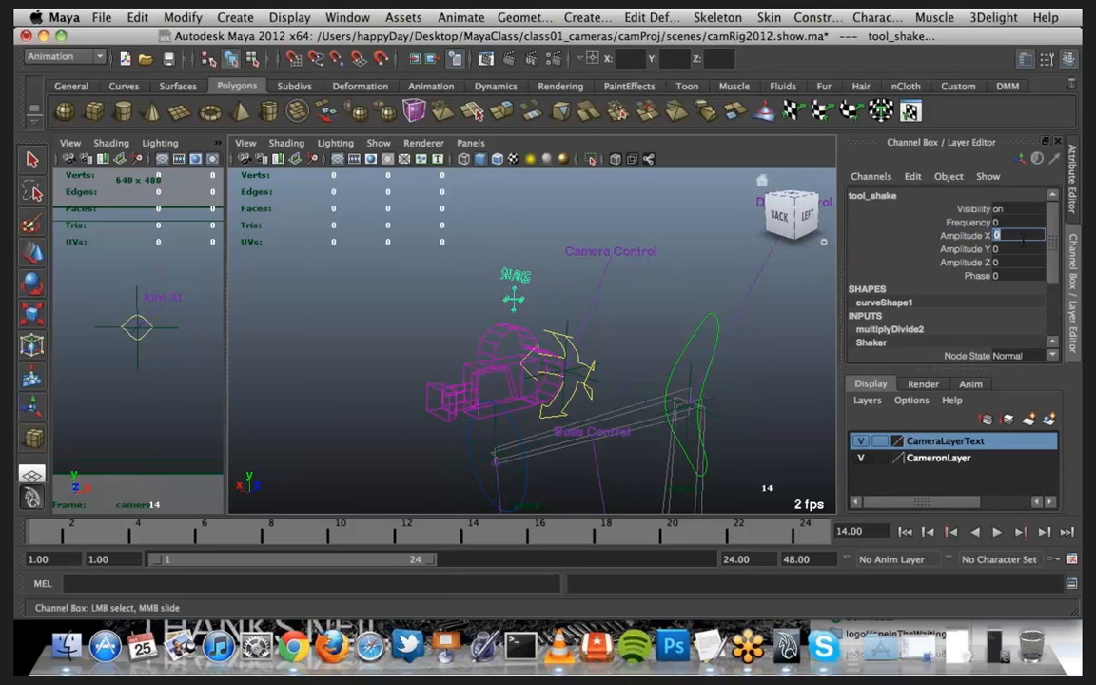
pyautogui.press('Return')
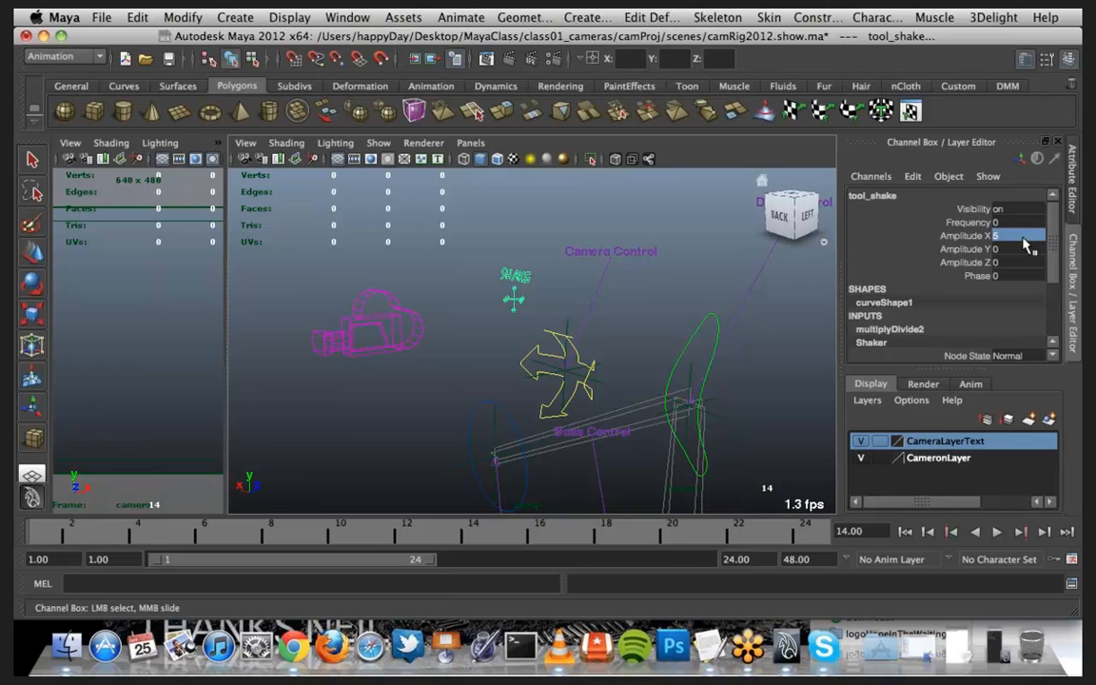
pyautogui.press('super+z')
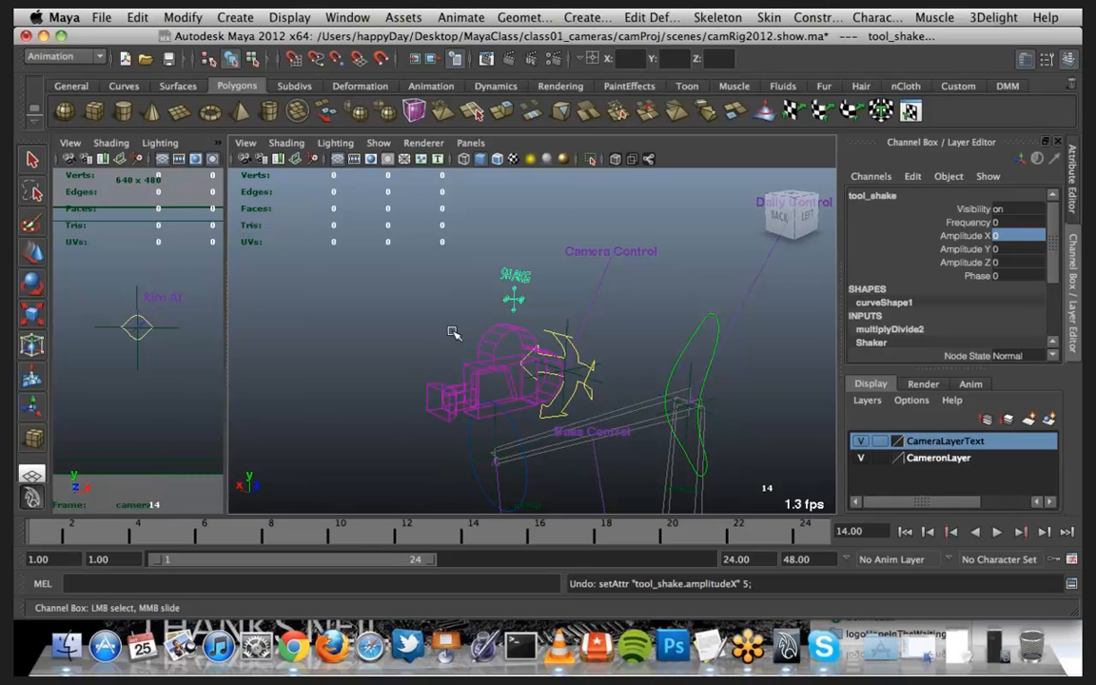
# Step: Examine the channel attributes of the rig's camera and those of the Camera Control, through to Near Clip Plane
pyautogui.keyDown('alt'); pyautogui.moveTo(399, 336); pyautogui.dragTo(522, 308, button='middle'); pyautogui.keyUp('alt')
pyautogui.keyDown('alt'); pyautogui.moveTo(522, 307); pyautogui.dragTo(484, 311); pyautogui.keyUp('alt')
pyautogui.scroll(-5, 484, 312)
pyautogui.keyDown('alt'); pyautogui.moveTo(485, 311); pyautogui.dragTo(608, 301, button='middle'); pyautogui.keyUp('alt')
pyautogui.keyDown('alt'); pyautogui.moveTo(607, 302); pyautogui.dragTo(626, 355); pyautogui.keyUp('alt')
pyautogui.click(626, 355)
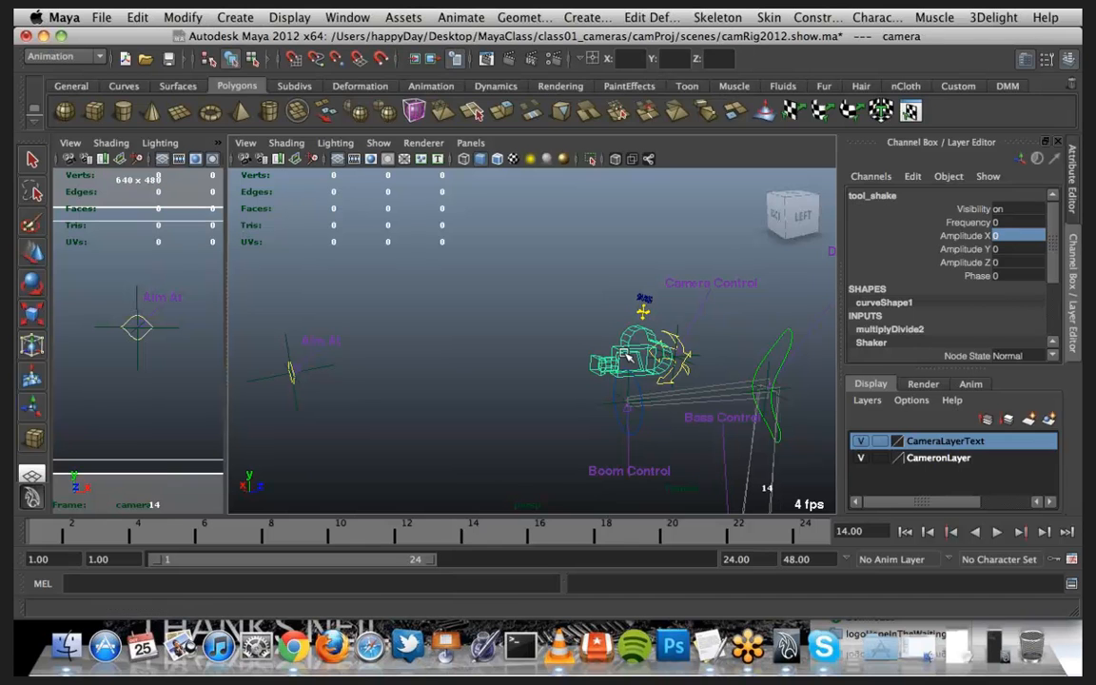
pyautogui.press('w')
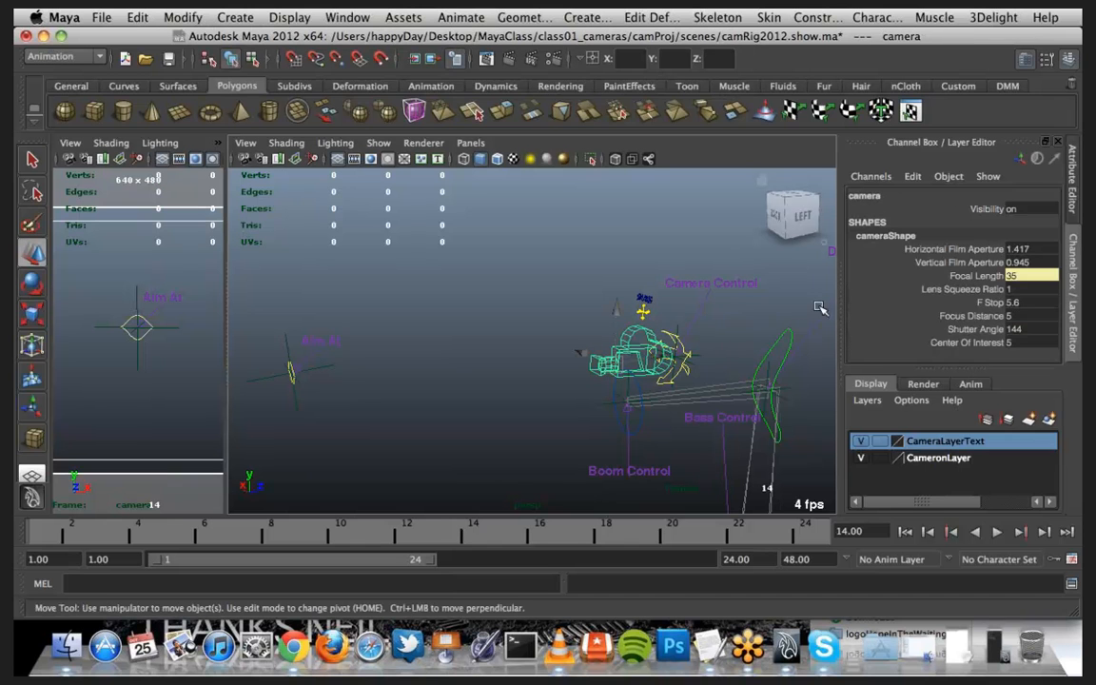
pyautogui.click(684, 376)
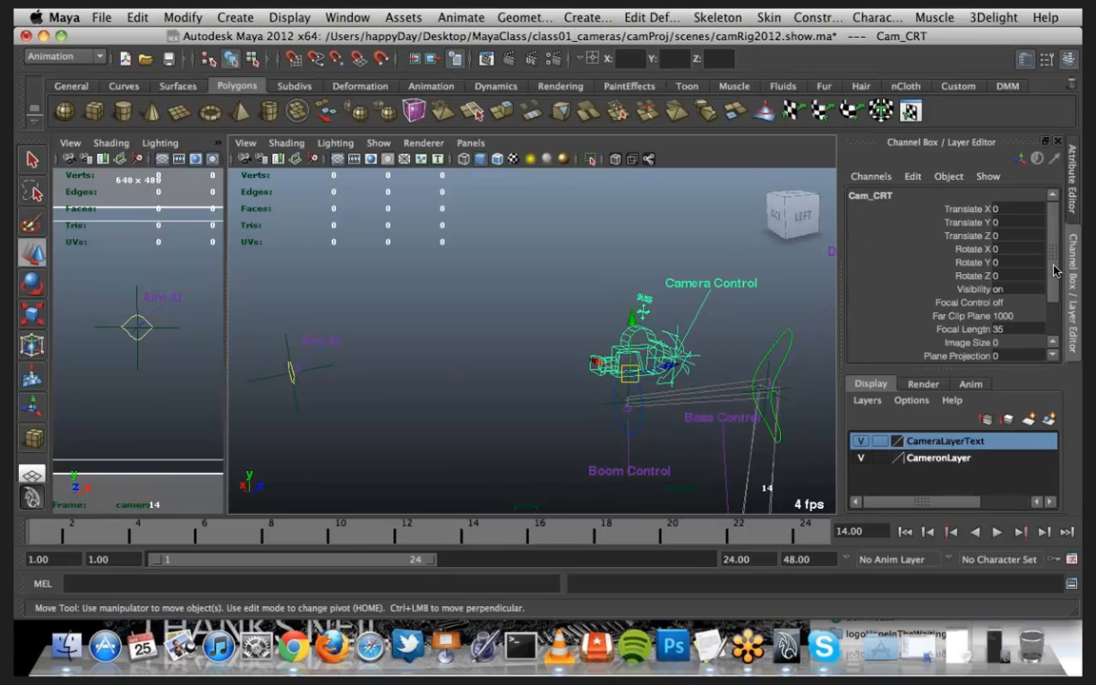
pyautogui.moveTo(1054, 270); pyautogui.dragTo(1051, 315)
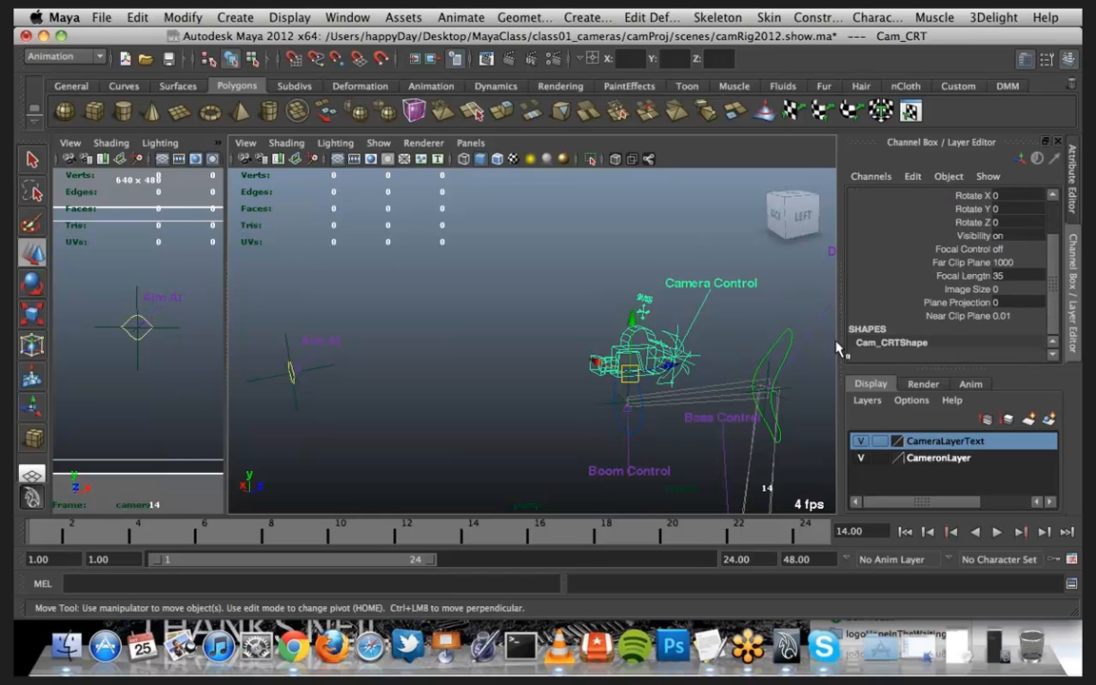
pyautogui.click(662, 301)
pyautogui.click(668, 335)
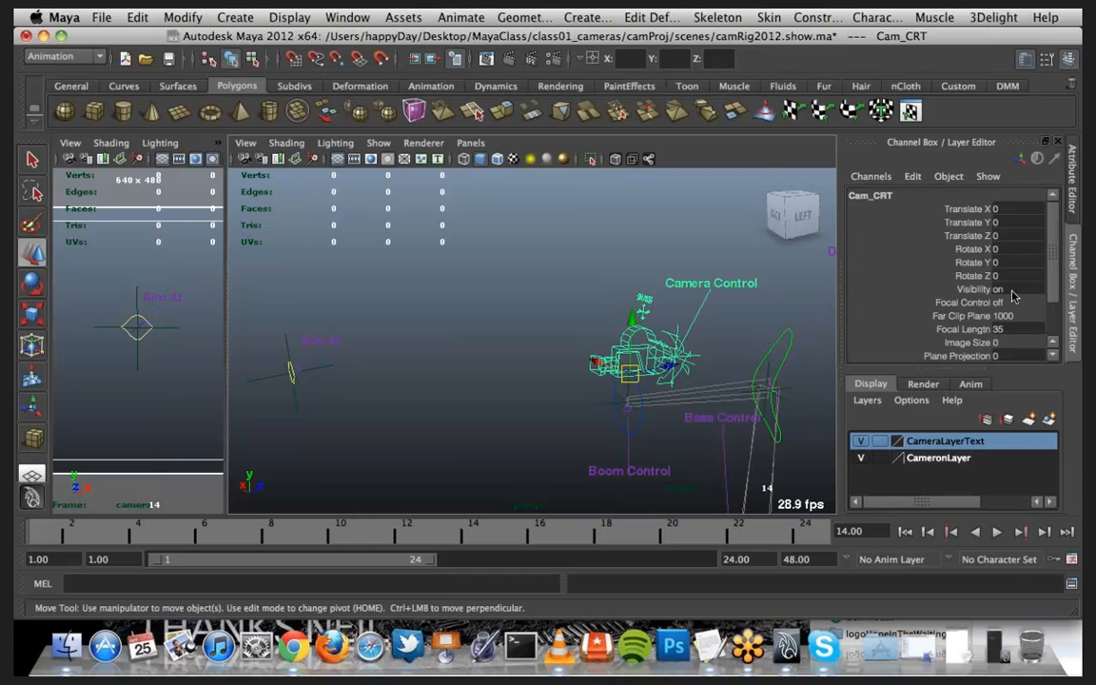
pyautogui.moveTo(1052, 295); pyautogui.dragTo(1062, 333)
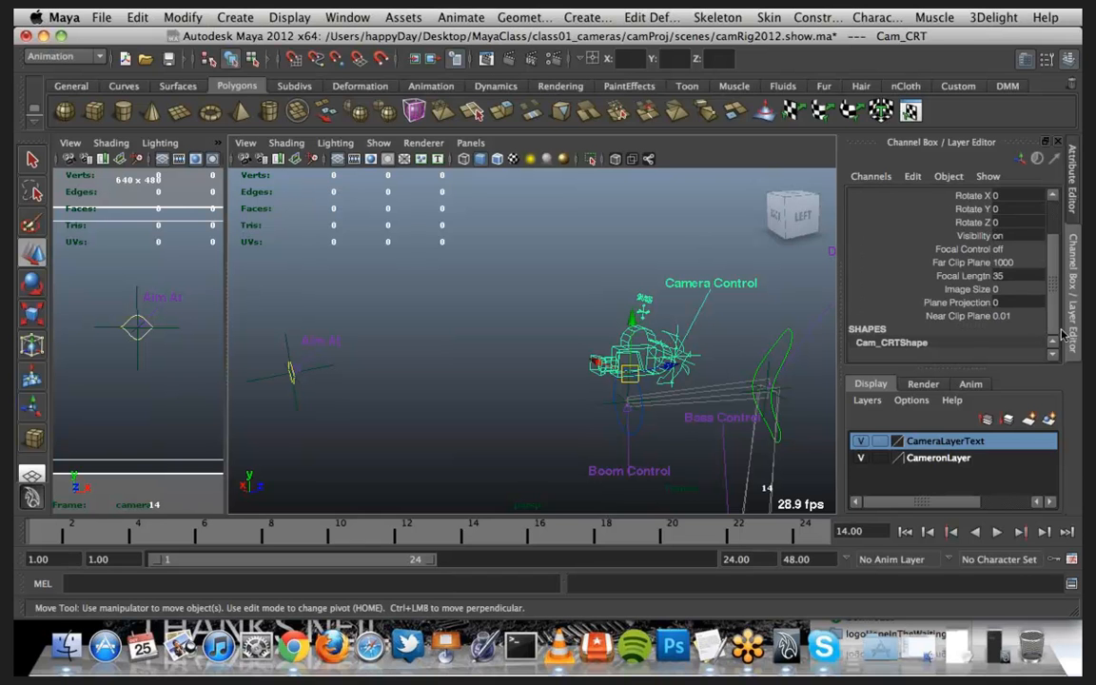
pyautogui.click(648, 332)
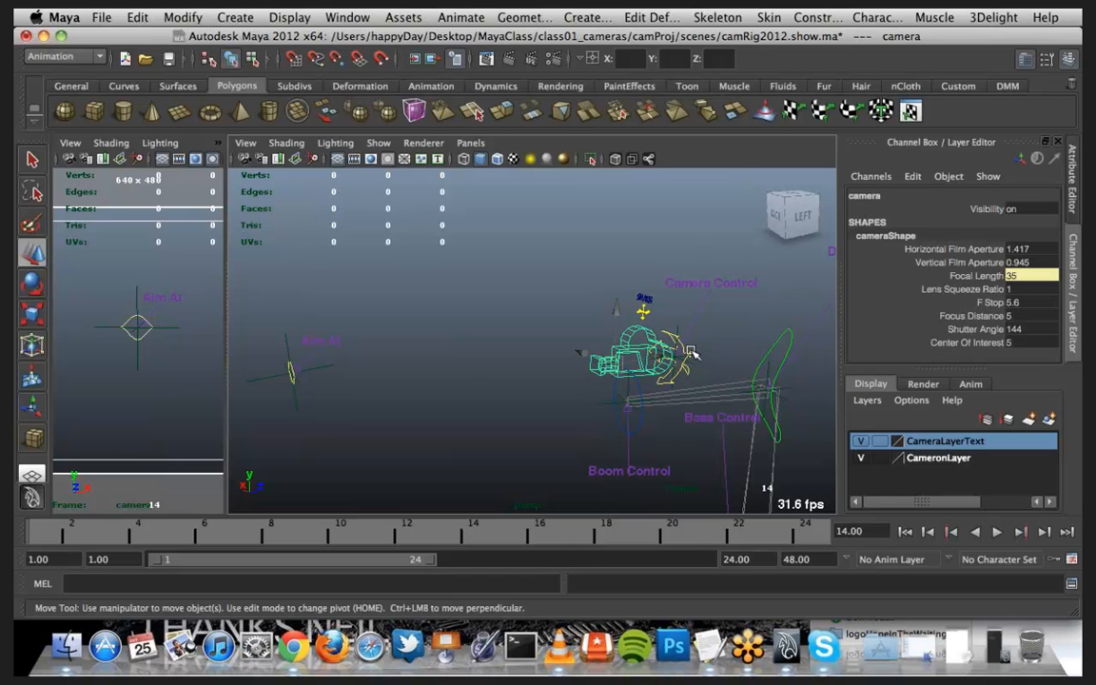
pyautogui.click(601, 351)
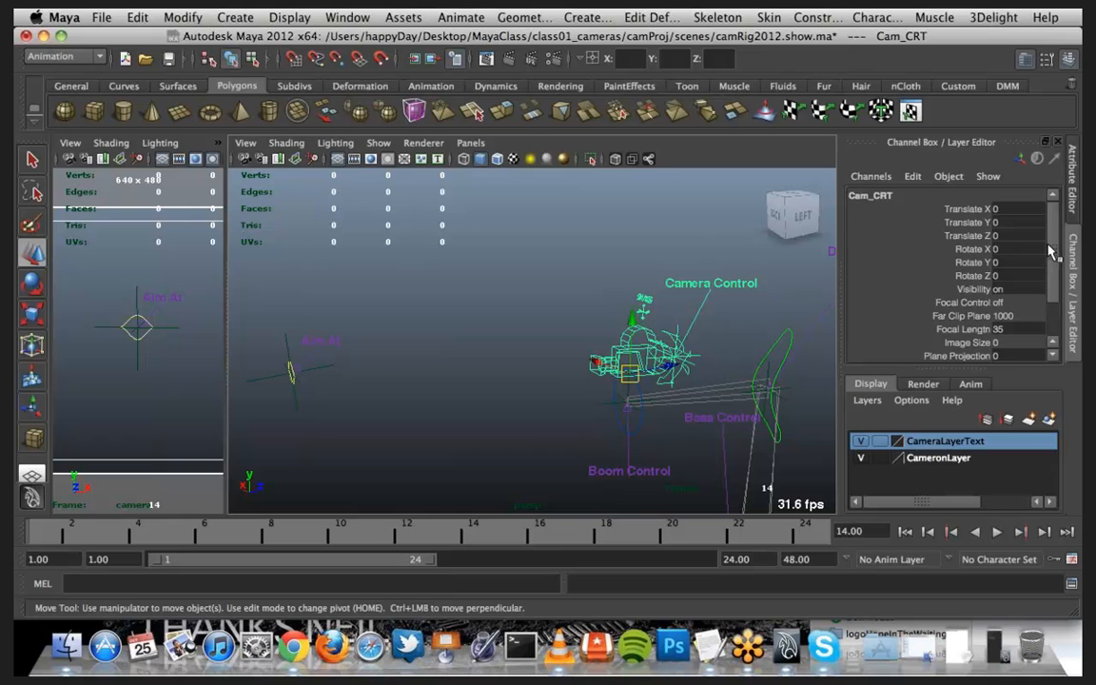
pyautogui.scroll(-3, 1040, 276)
pyautogui.scroll(3, 940, 225)
pyautogui.click(677, 333)
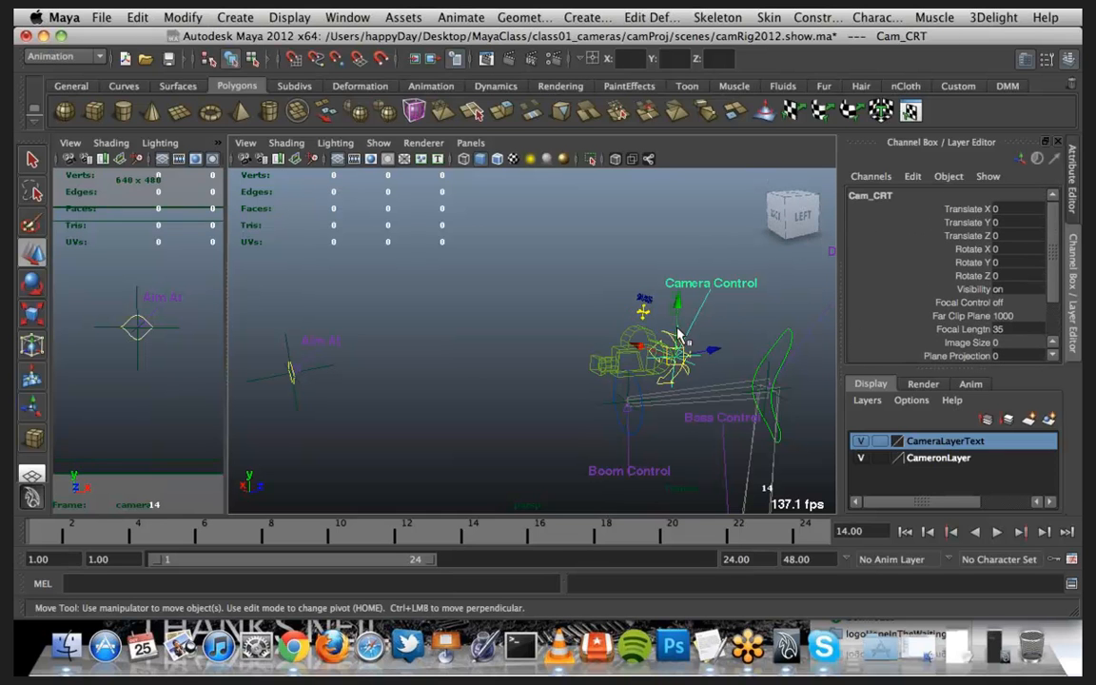
pyautogui.click(594, 360)
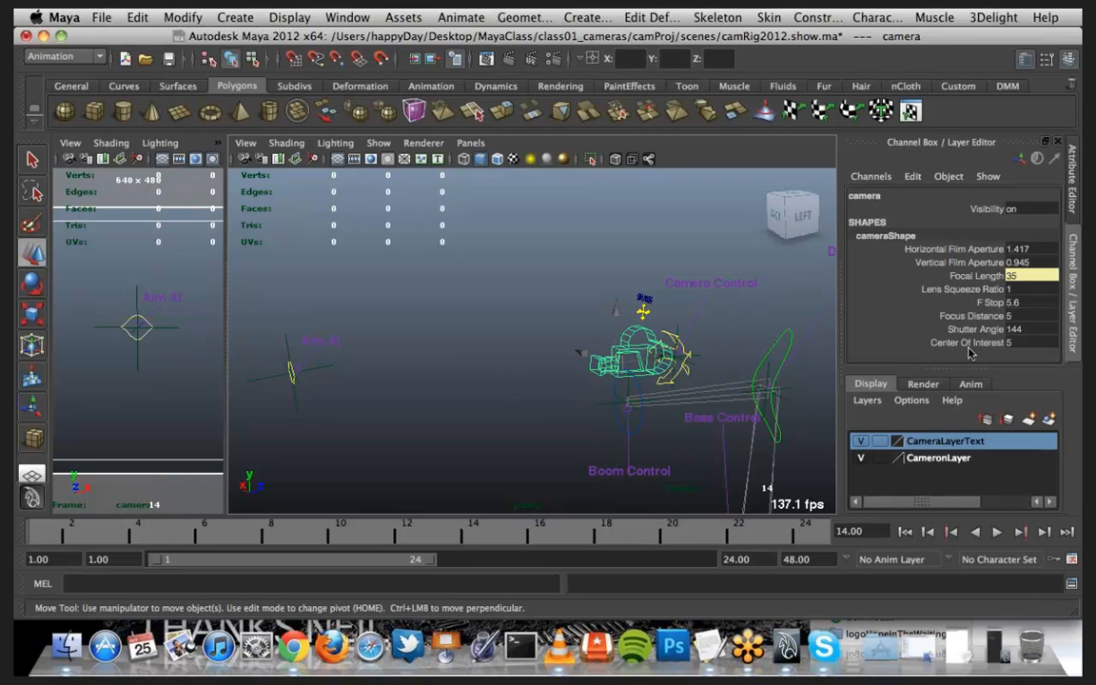
# Step: Raise the Aim At annotation locator to a Translate Y of about 8.73, and reselect the Camera Control to inspect its attributes
pyautogui.click(292, 373)
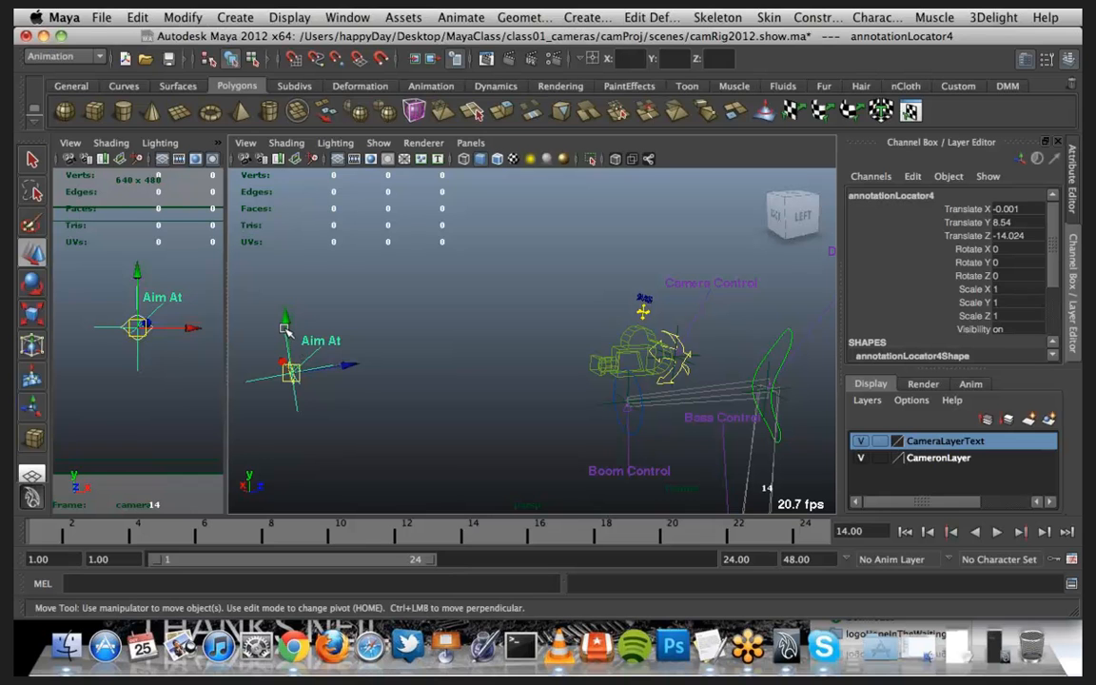
pyautogui.moveTo(287, 344)
pyautogui.mouseDown()
pyautogui.moveTo(303, 309)
pyautogui.moveTo(301, 342)
pyautogui.mouseUp()
pyautogui.click(666, 338)
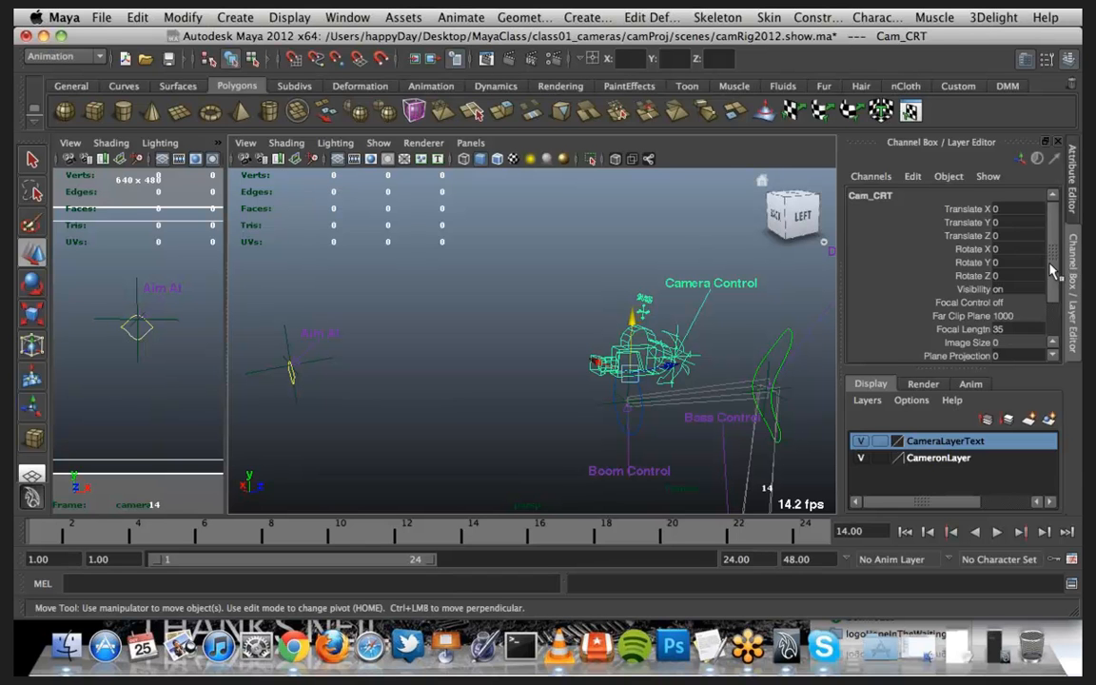
pyautogui.moveTo(1052, 271); pyautogui.dragTo(1053, 314)
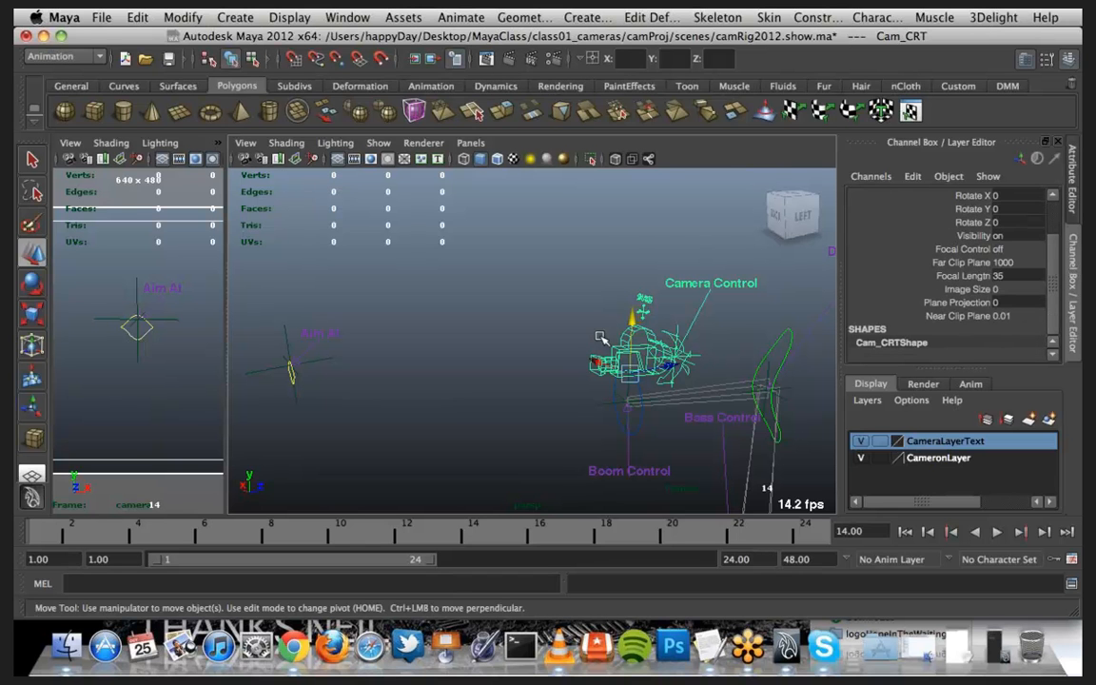
# Step: Inspect the Camera Control's curved-arrow curve and its attributes close up, including the clip planes, and select the camera
pyautogui.scroll(5, 698, 335)
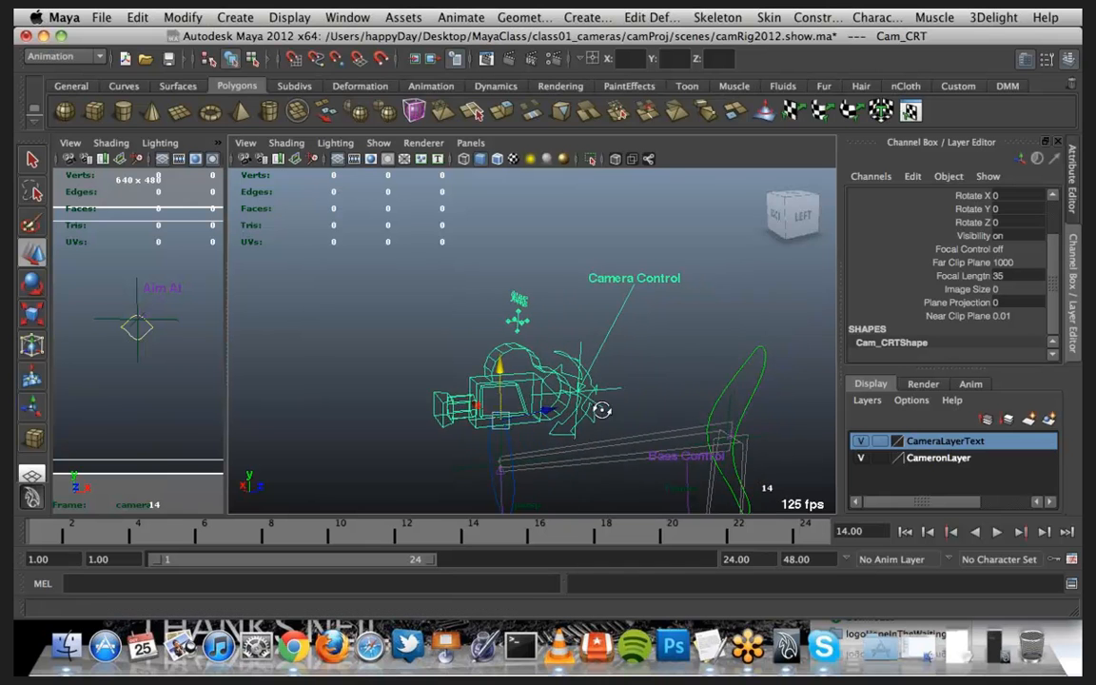
pyautogui.keyDown('alt'); pyautogui.moveTo(602, 410); pyautogui.dragTo(457, 392); pyautogui.keyUp('alt')
pyautogui.scroll(4, 466, 391)
pyautogui.keyDown('alt'); pyautogui.moveTo(473, 386); pyautogui.dragTo(469, 300, button='middle'); pyautogui.keyUp('alt')
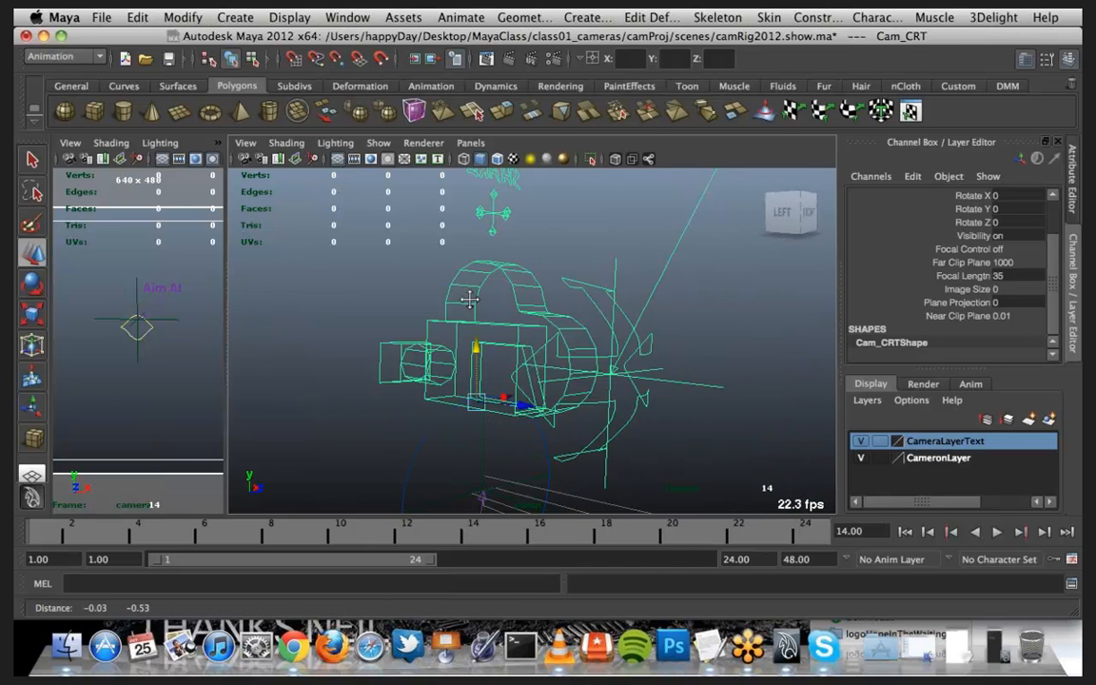
pyautogui.keyDown('alt'); pyautogui.moveTo(469, 300); pyautogui.dragTo(568, 442); pyautogui.keyUp('alt')
pyautogui.click(559, 409)
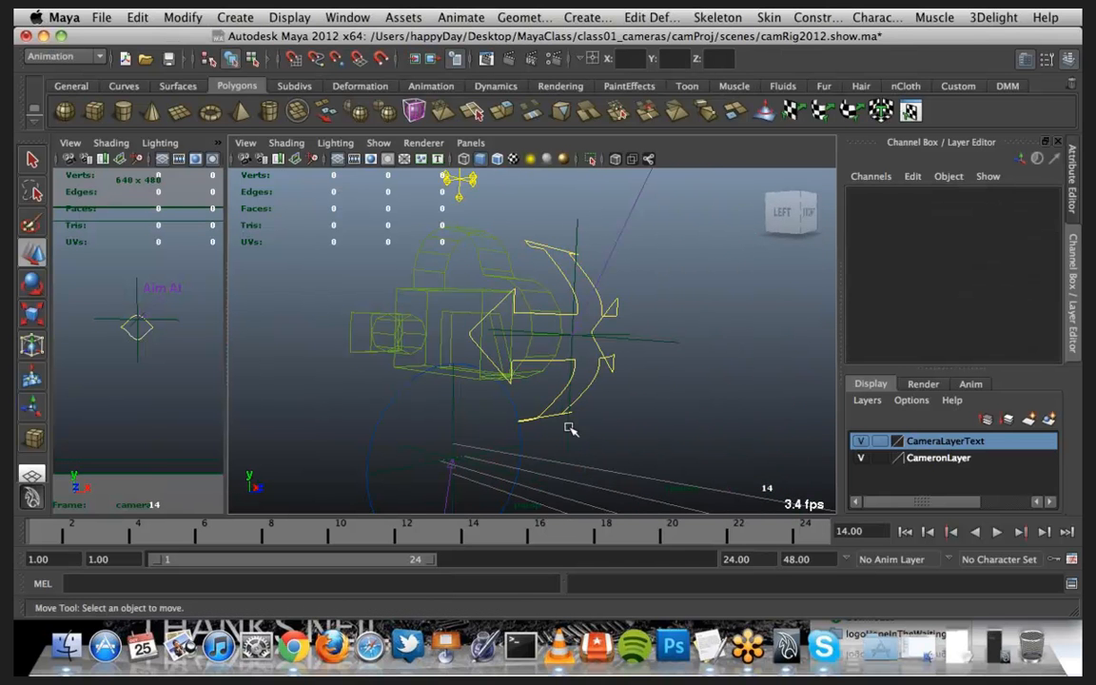
pyautogui.click(573, 445)
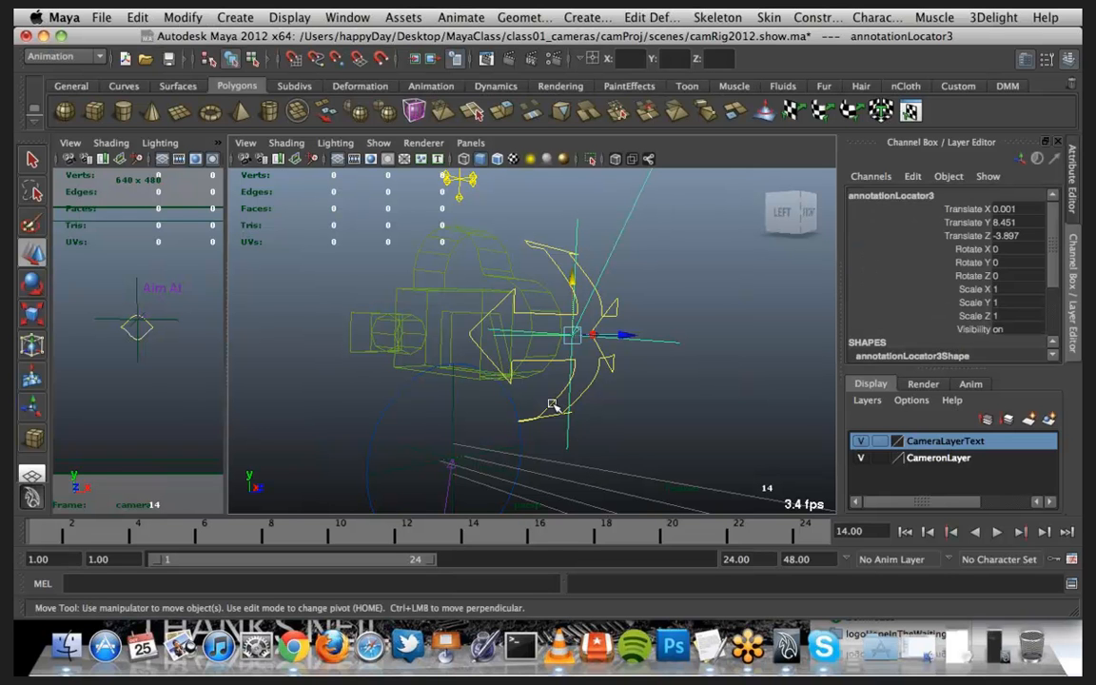
pyautogui.click(552, 406)
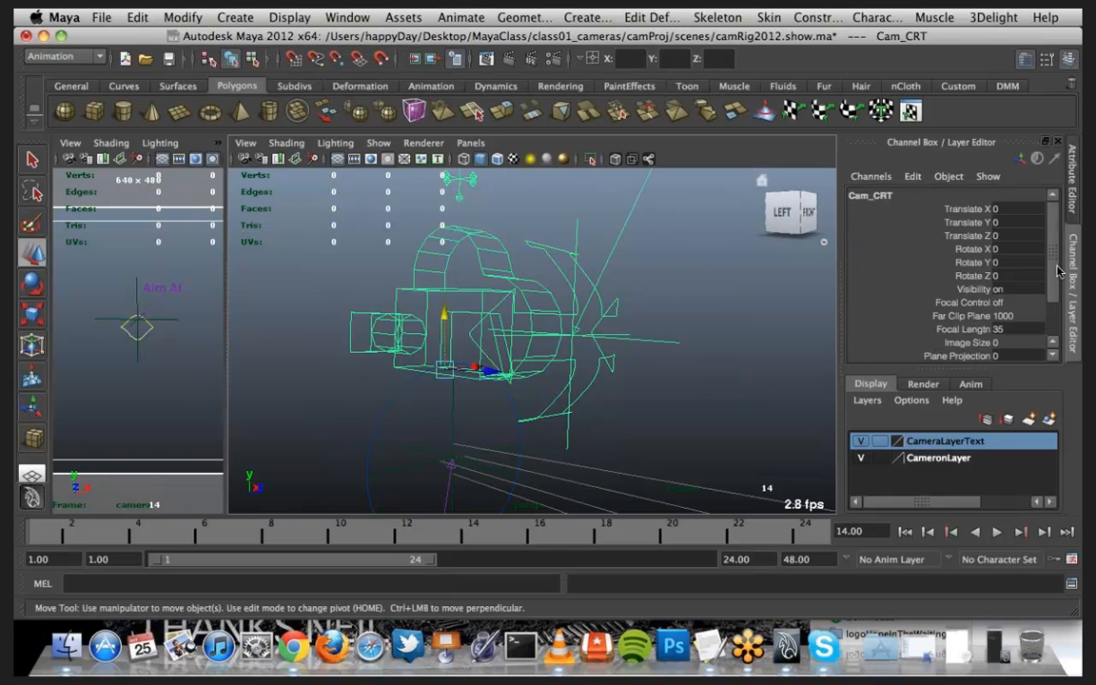
pyautogui.moveTo(1056, 272); pyautogui.dragTo(1054, 303)
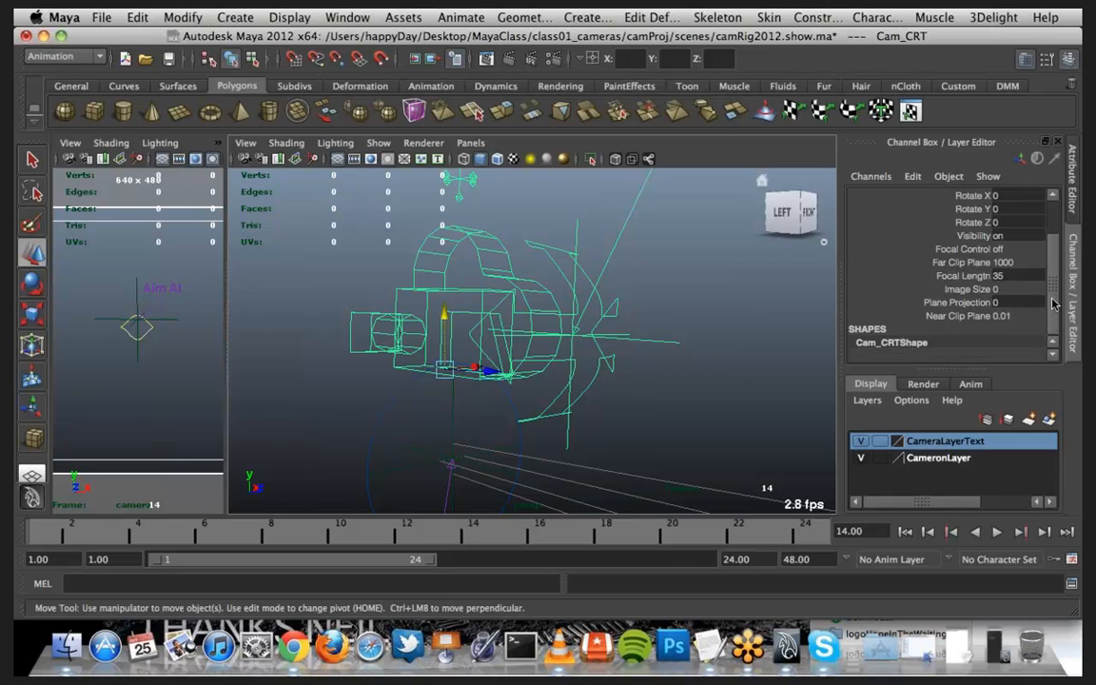
pyautogui.click(509, 280)
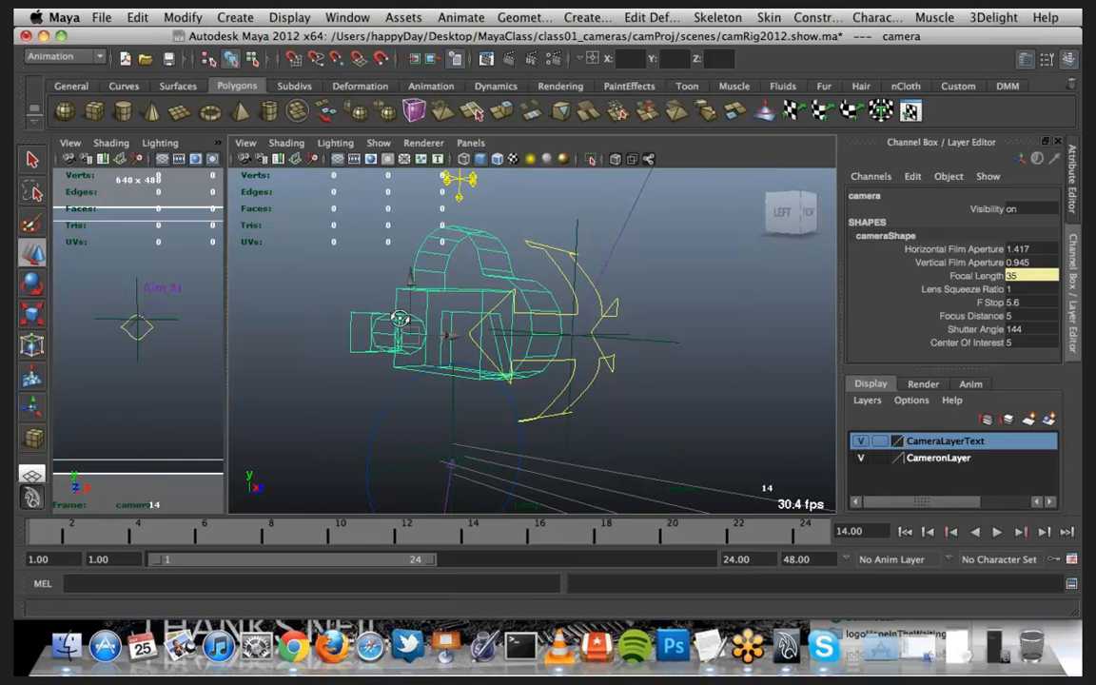
# Step: Review the whole rig by selecting the Camera Control and Aim At annotation locators and the camera, and clear the selection
pyautogui.keyDown('alt'); pyautogui.moveTo(373, 329); pyautogui.dragTo(524, 378); pyautogui.keyUp('alt')
pyautogui.scroll(5, 494, 374)
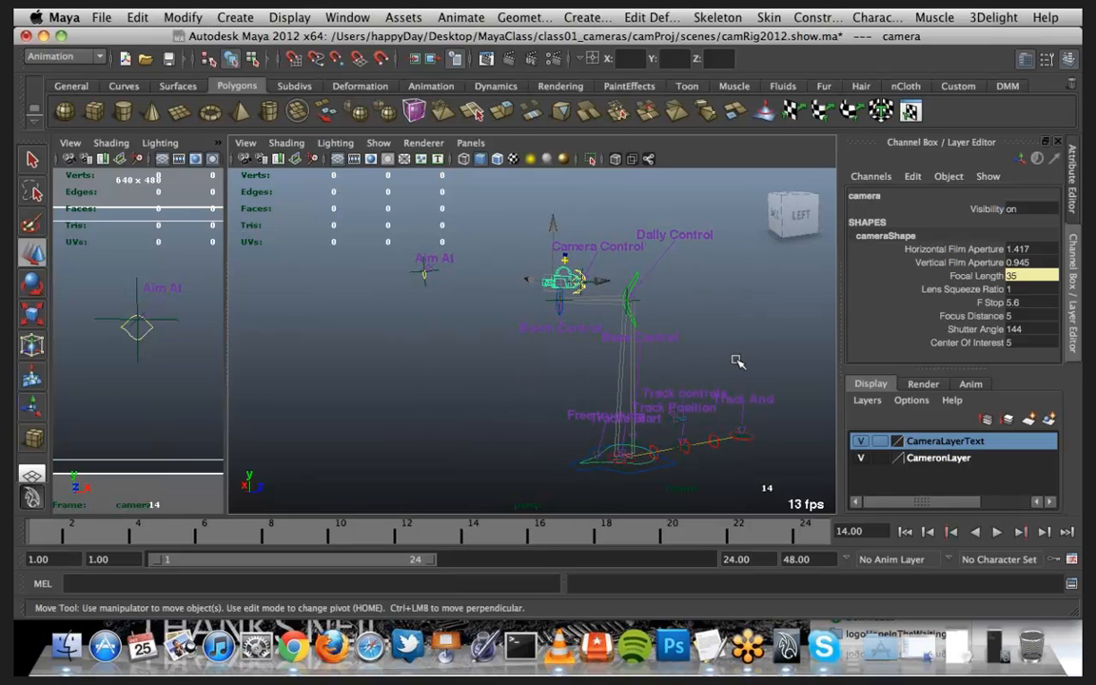
pyautogui.click(712, 399)
pyautogui.keyDown('alt'); pyautogui.moveTo(712, 399); pyautogui.dragTo(687, 355); pyautogui.keyUp('alt')
pyautogui.keyDown('alt'); pyautogui.moveTo(820, 330); pyautogui.dragTo(712, 345, button='middle'); pyautogui.keyUp('alt')
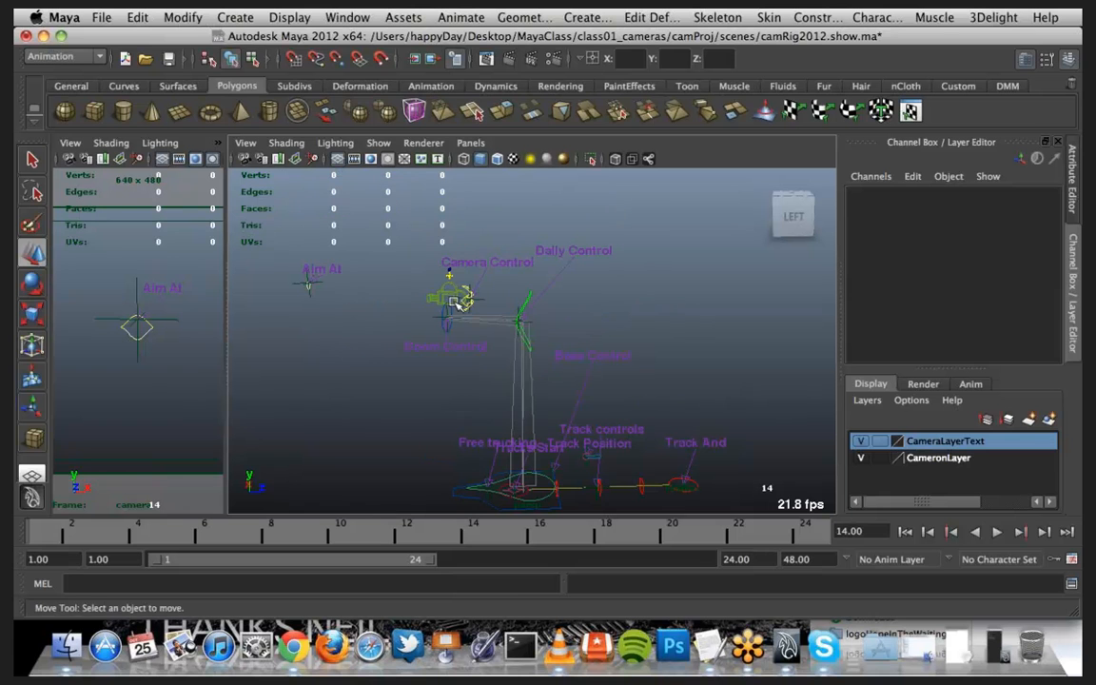
pyautogui.click(455, 296)
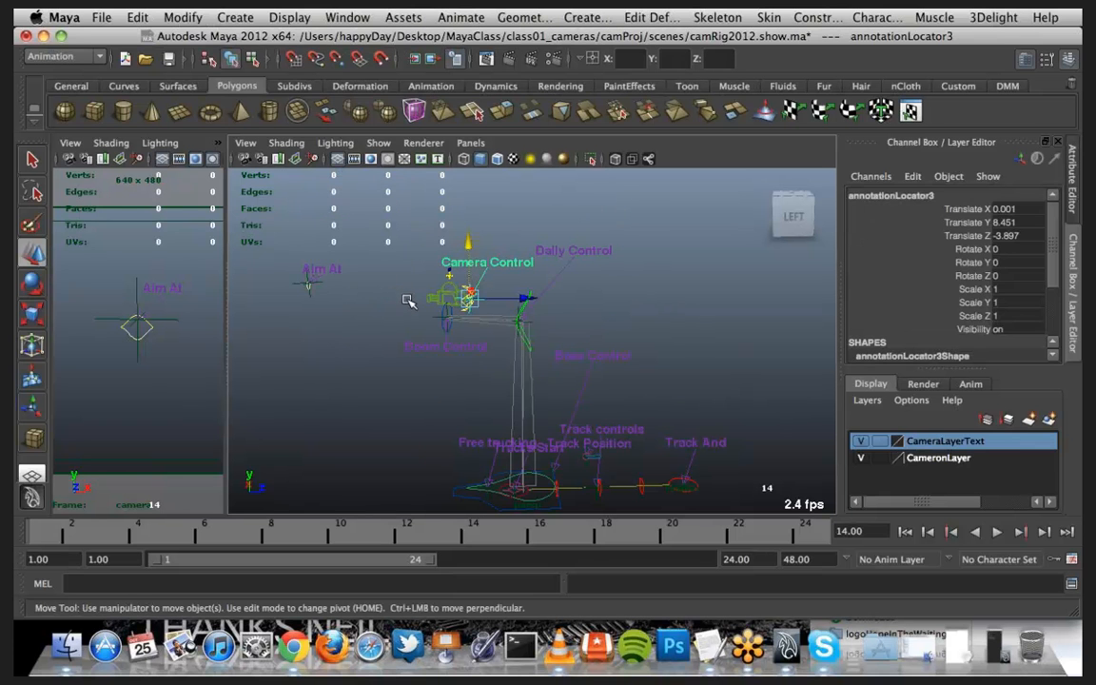
pyautogui.click(434, 297)
pyautogui.click(310, 285)
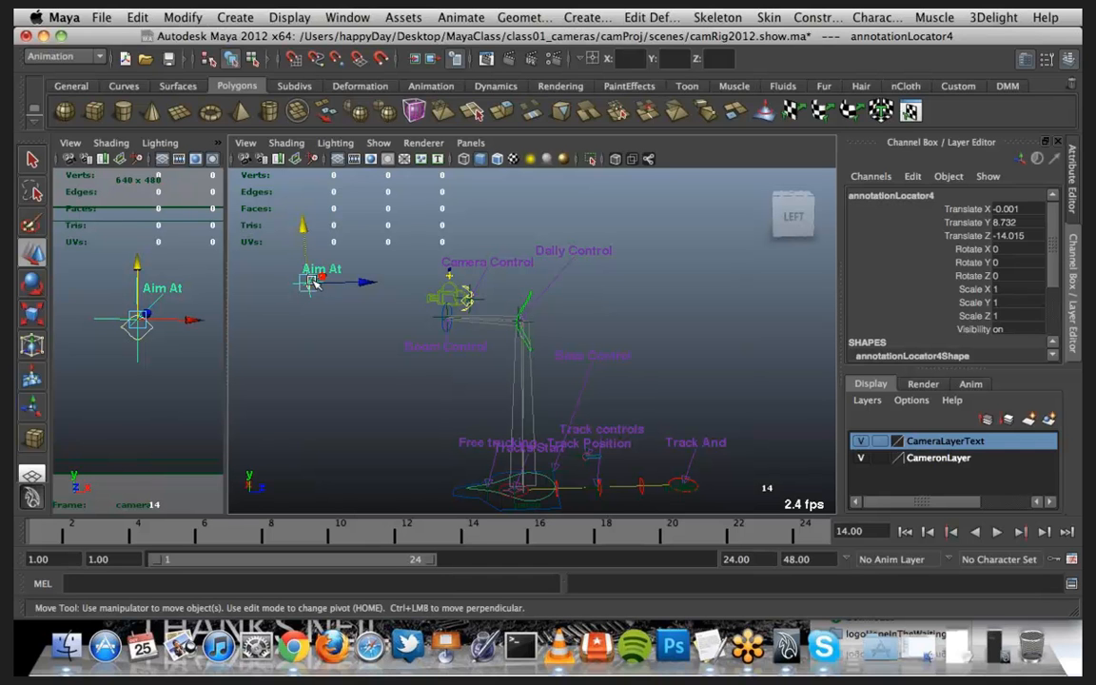
pyautogui.click(433, 300)
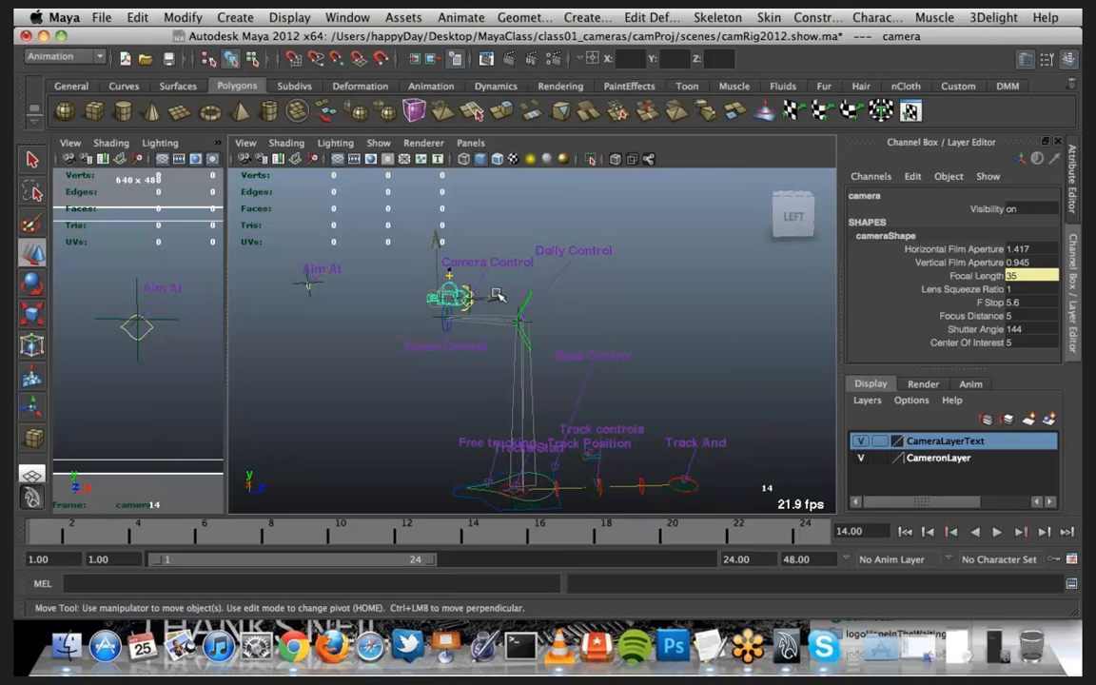
pyautogui.click(287, 254)
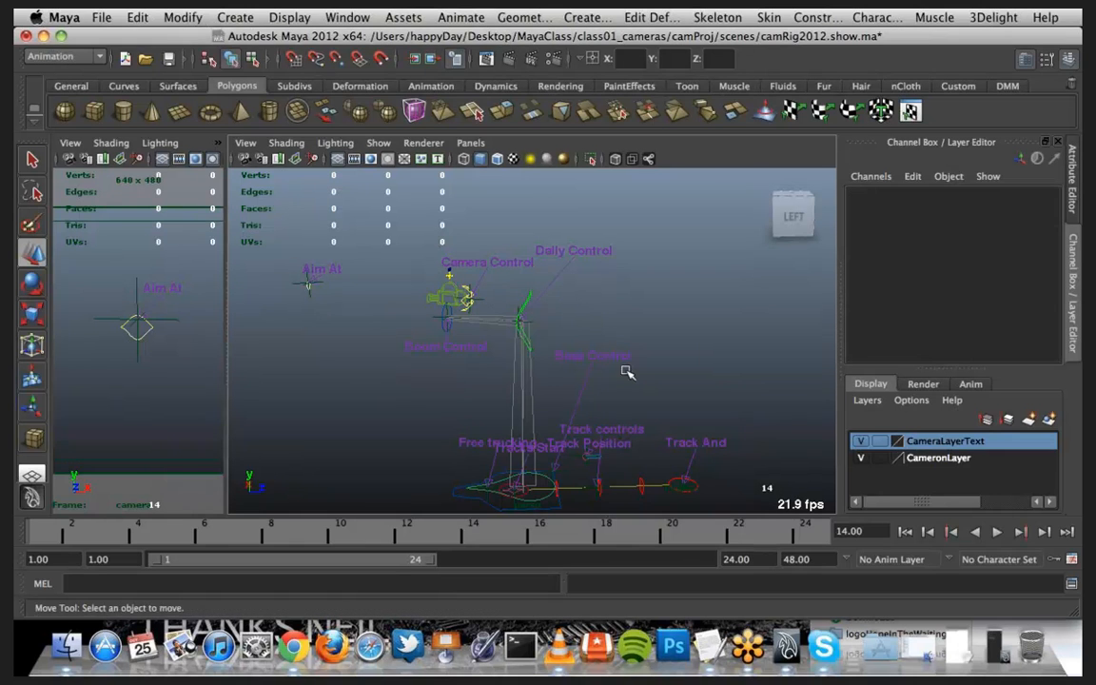
# Step: Move the Track And control at the track's end to about Translate X 7.6 and Translate Z 4.36 to bend the track
pyautogui.keyDown('alt'); pyautogui.moveTo(723, 377); pyautogui.dragTo(501, 355); pyautogui.keyUp('alt')
pyautogui.click(415, 435)
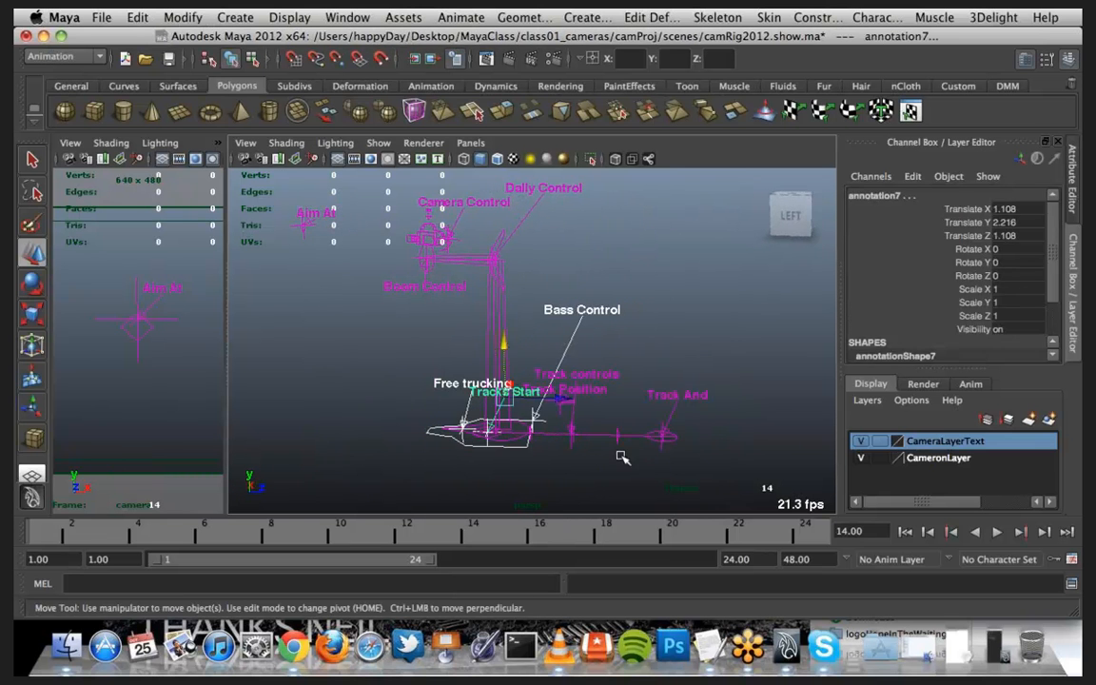
pyautogui.click(682, 444)
pyautogui.click(672, 439)
pyautogui.moveTo(722, 441); pyautogui.dragTo(785, 439)
pyautogui.moveTo(715, 420); pyautogui.dragTo(694, 391)
# Step: Select the Track Position annotation locator and move it to a Translate Z of about -1.5
pyautogui.keyDown('alt'); pyautogui.moveTo(629, 425); pyautogui.dragTo(334, 420); pyautogui.keyUp('alt')
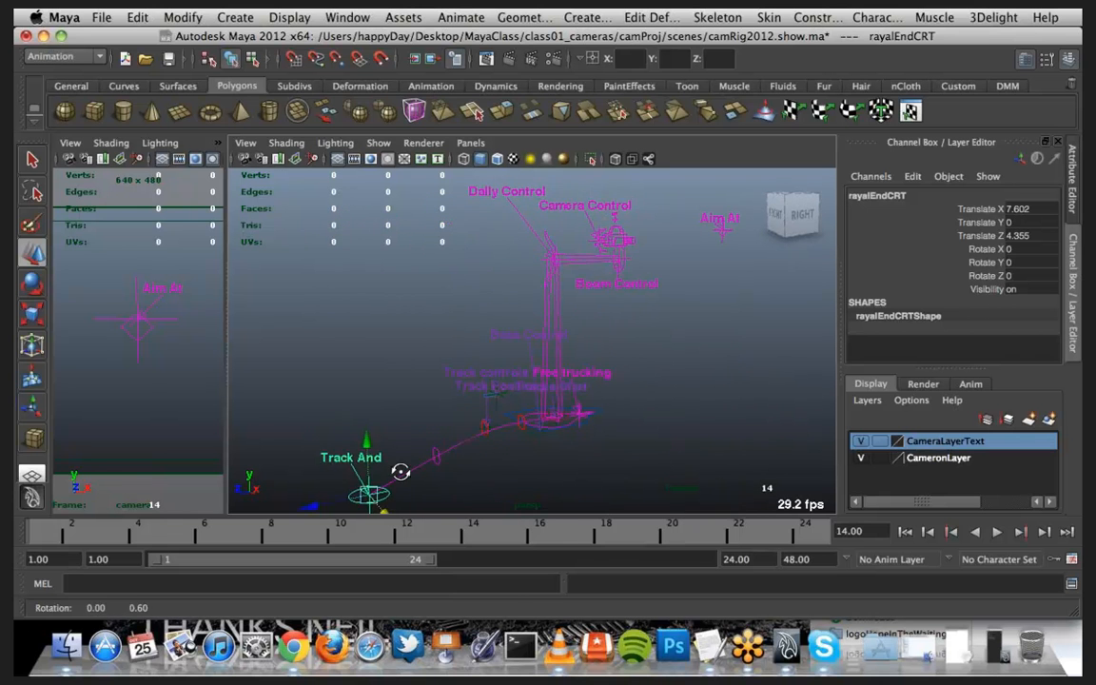
pyautogui.keyDown('alt'); pyautogui.moveTo(402, 472); pyautogui.dragTo(351, 455); pyautogui.keyUp('alt')
pyautogui.scroll(5, 484, 423)
pyautogui.keyDown('alt'); pyautogui.moveTo(499, 404); pyautogui.dragTo(510, 314, button='middle'); pyautogui.keyUp('alt')
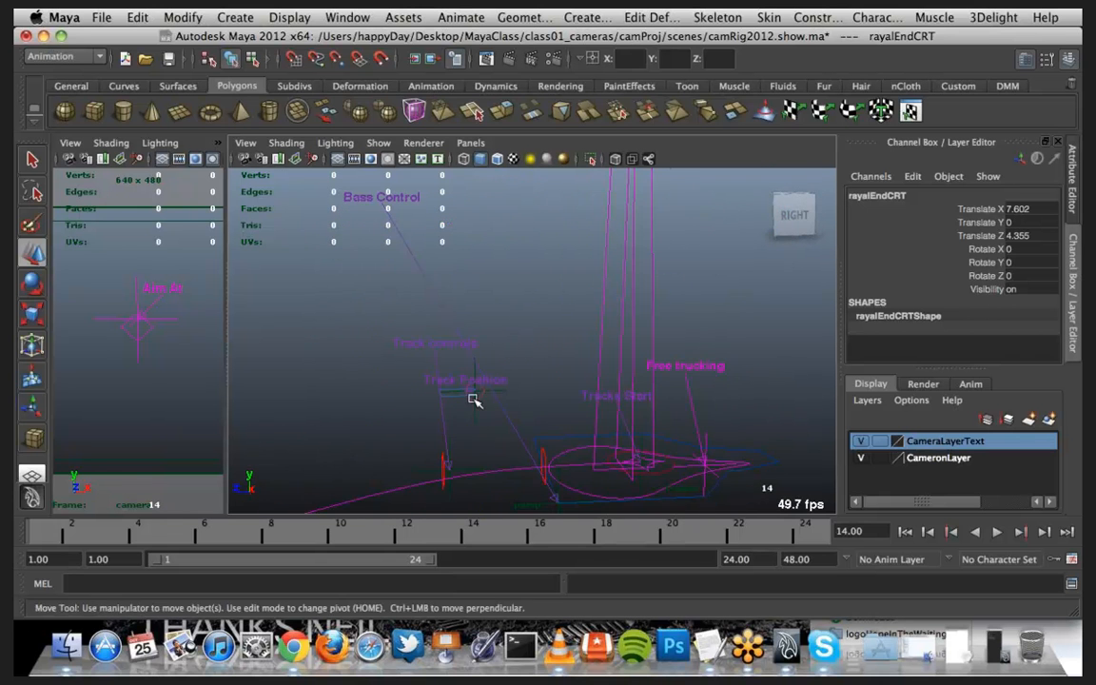
pyautogui.click(474, 401)
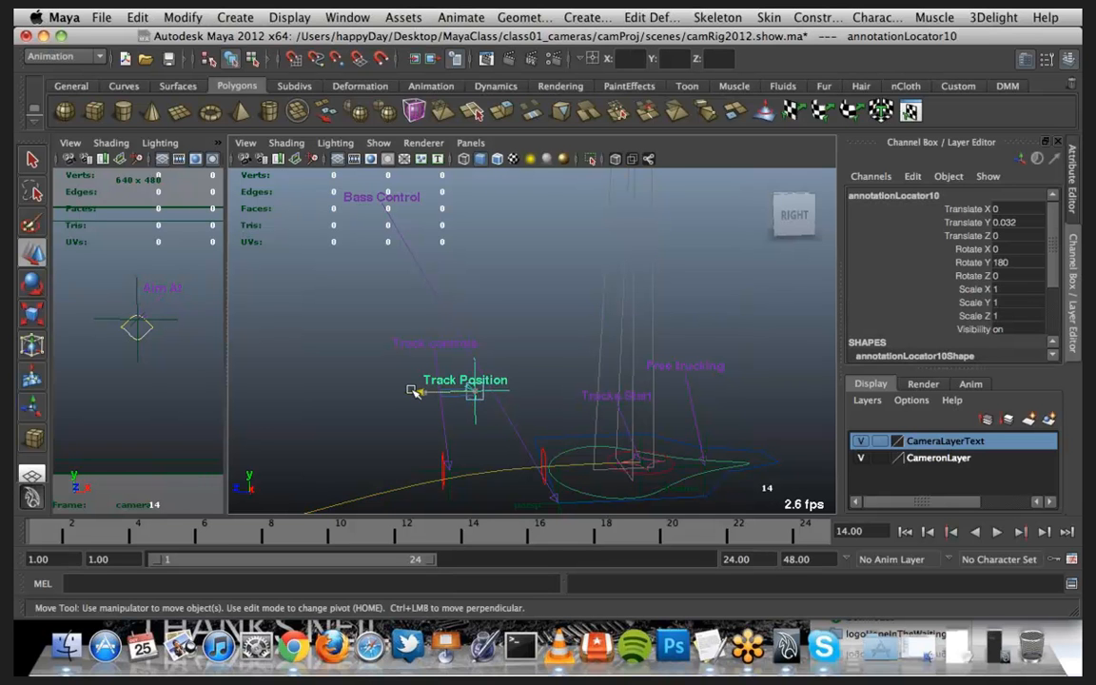
pyautogui.moveTo(428, 397); pyautogui.dragTo(643, 467)
pyautogui.moveTo(653, 416); pyautogui.dragTo(645, 381)
pyautogui.scroll(-5, 658, 451)
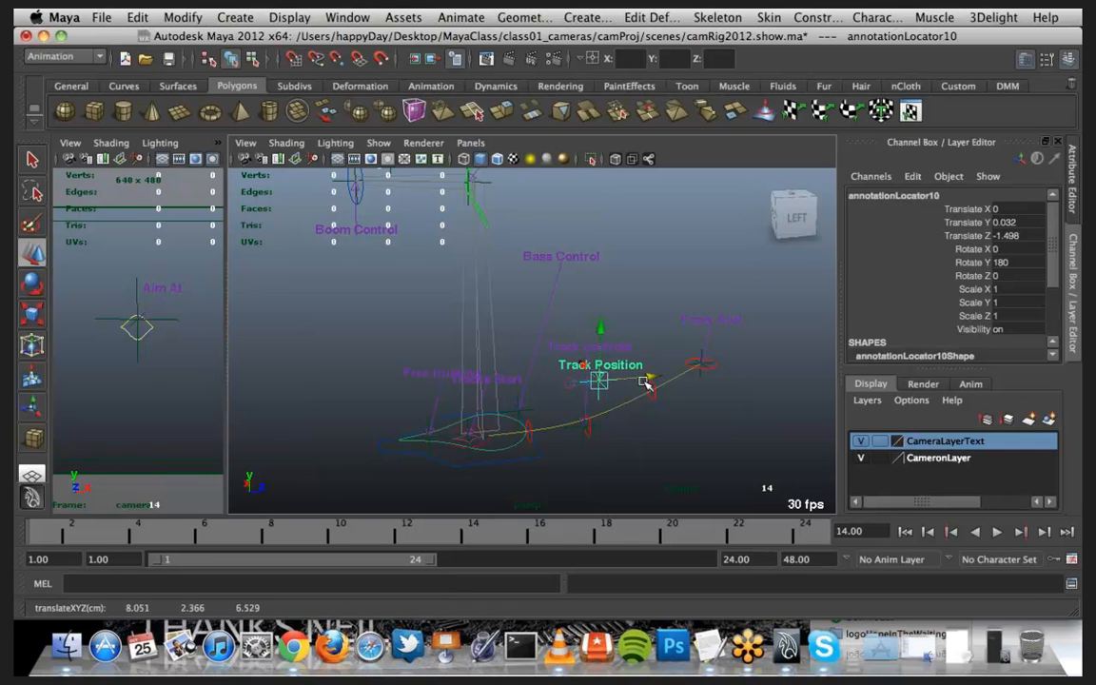
# Step: Undo the Track Position annotation's move, then try the Track Position control at a Translate Z of about 0.38 and undo that
pyautogui.press('super+z')
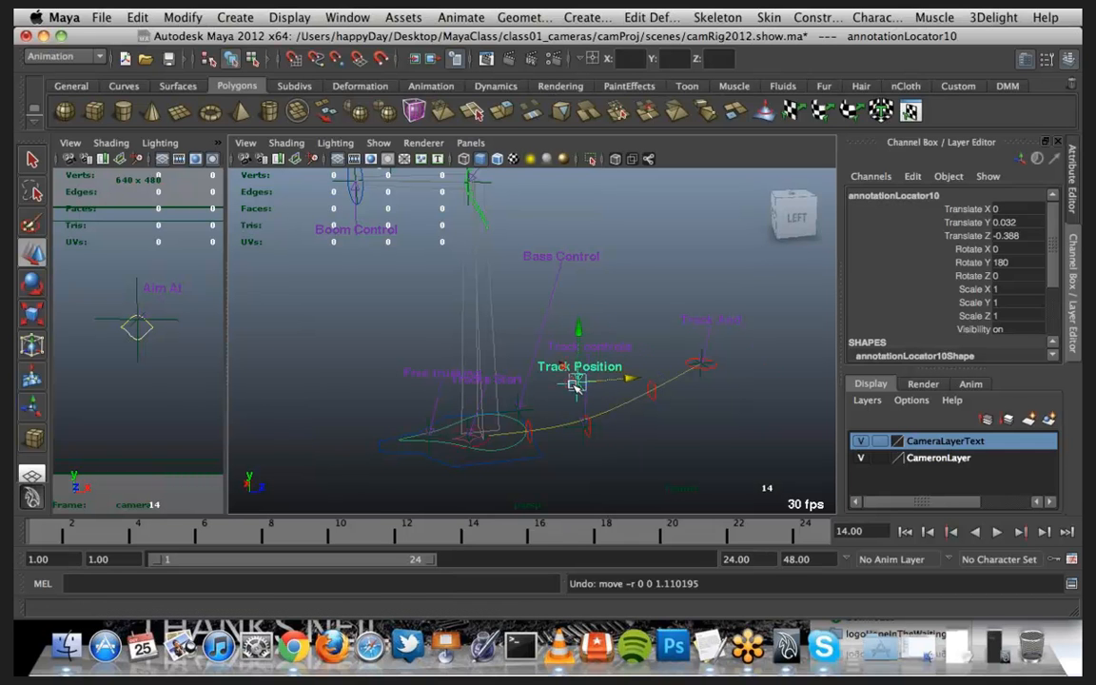
pyautogui.scroll(3, 653, 463)
pyautogui.keyDown('alt'); pyautogui.moveTo(652, 463); pyautogui.dragTo(647, 328); pyautogui.keyUp('alt')
pyautogui.click(582, 335)
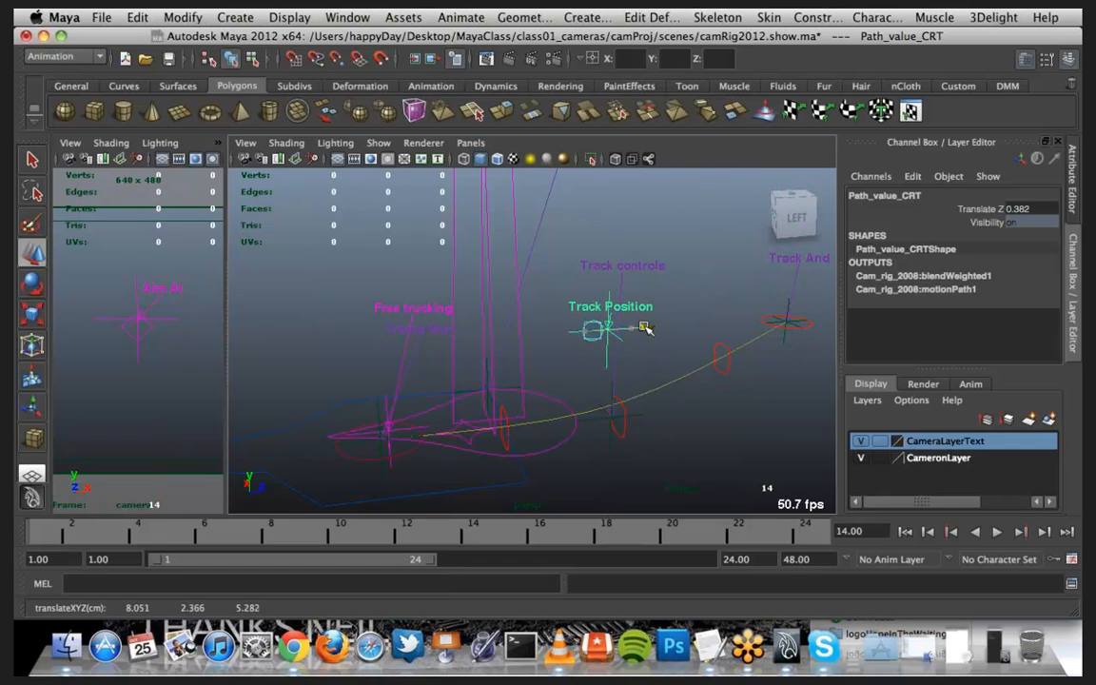
pyautogui.press('super+z')
# Step: Bend the track by moving its second control circle, nurbsCircle6, to a Translate X of about 5.1
pyautogui.scroll(-6, 628, 350)
pyautogui.keyDown('alt'); pyautogui.moveTo(634, 388); pyautogui.dragTo(629, 486, button='middle'); pyautogui.keyUp('alt')
pyautogui.keyDown('alt'); pyautogui.moveTo(629, 486); pyautogui.dragTo(479, 346); pyautogui.keyUp('alt')
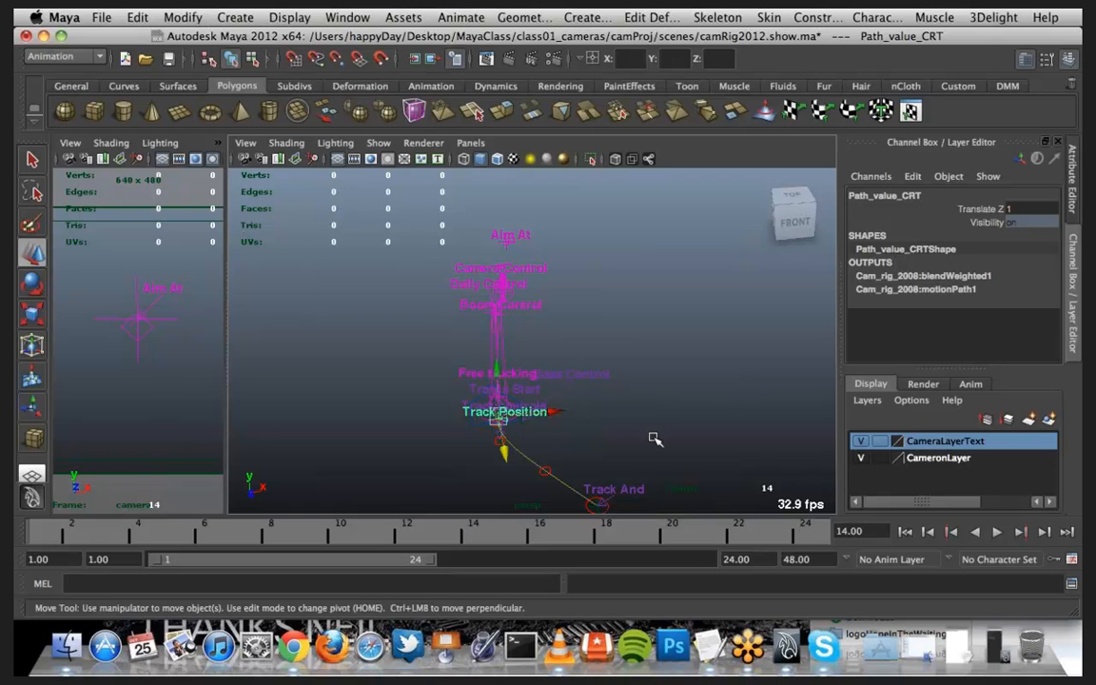
pyautogui.keyDown('alt'); pyautogui.moveTo(656, 440); pyautogui.dragTo(770, 406); pyautogui.keyUp('alt')
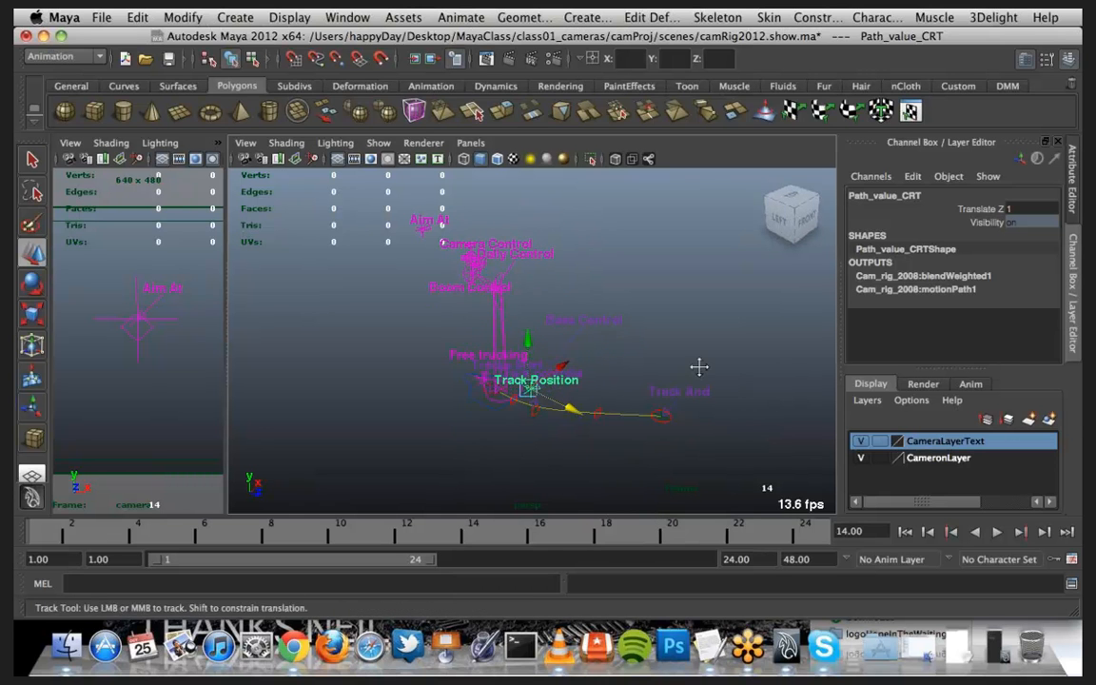
pyautogui.keyDown('alt'); pyautogui.moveTo(699, 368); pyautogui.dragTo(695, 382, button='middle'); pyautogui.keyUp('alt')
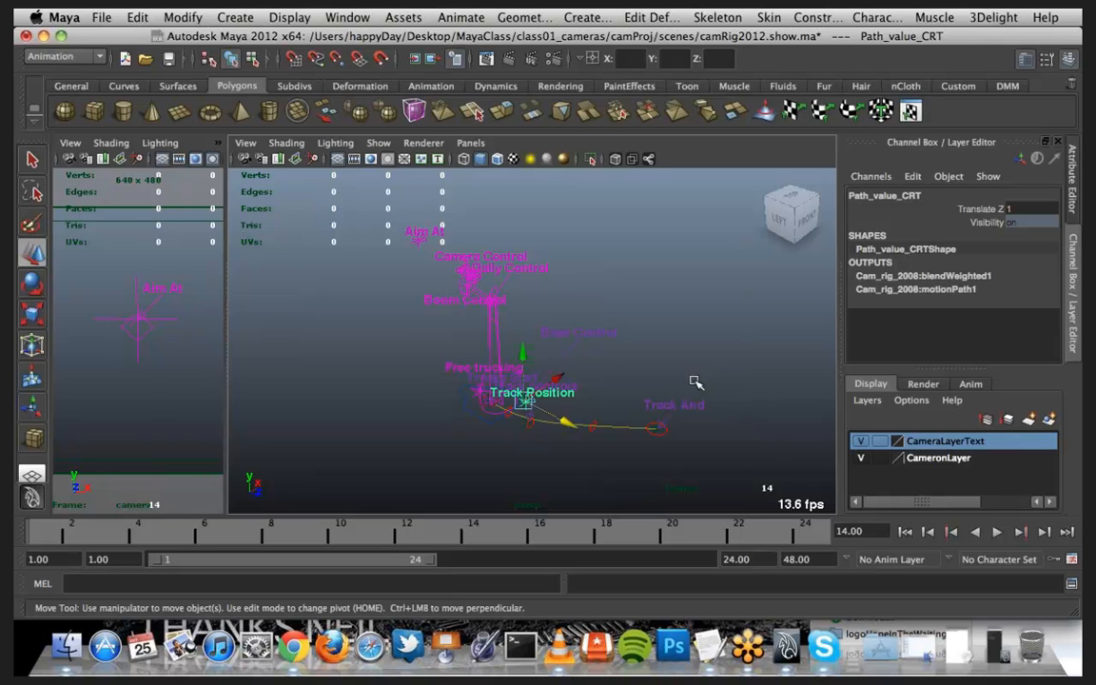
pyautogui.click(536, 425)
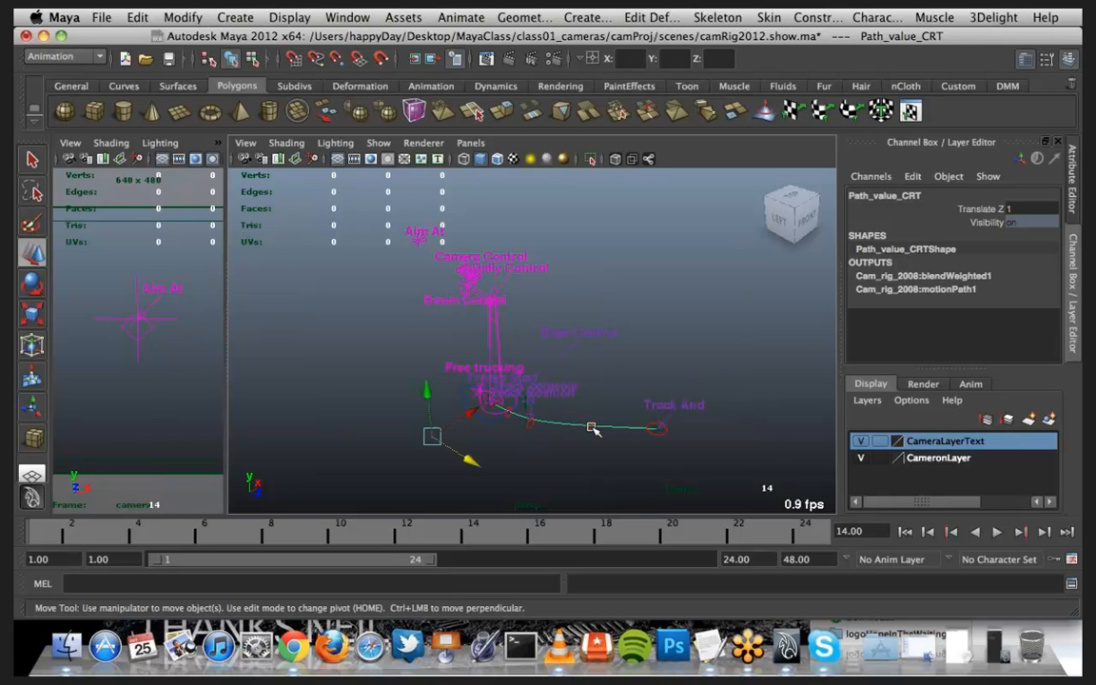
pyautogui.click(557, 440)
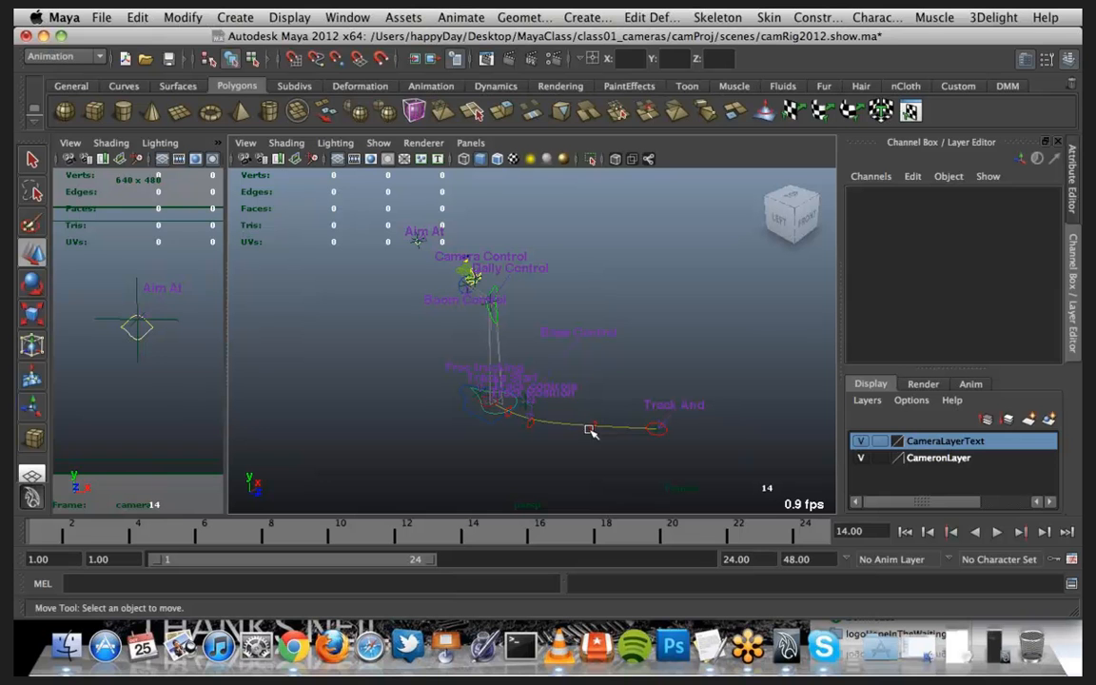
pyautogui.click(529, 423)
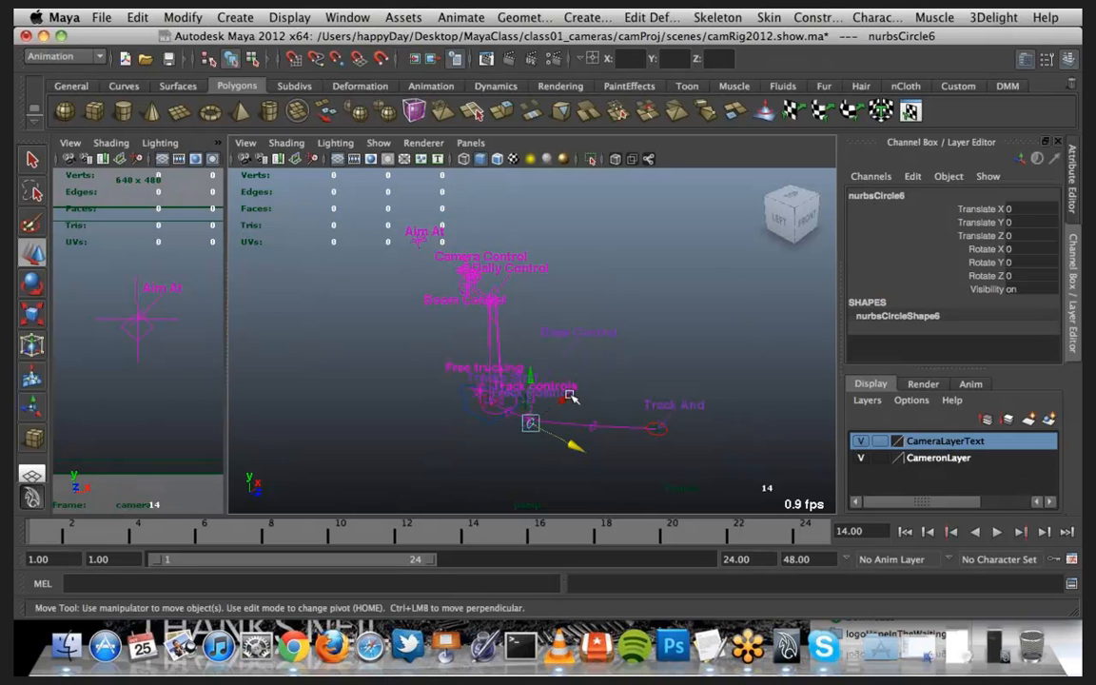
pyautogui.moveTo(585, 400); pyautogui.dragTo(575, 430)
# Step: Slide the Track Position control to Translate Z 0 and back to 1 to run the rig along the bent track
pyautogui.scroll(5, 574, 429)
pyautogui.keyDown('alt'); pyautogui.moveTo(573, 429); pyautogui.dragTo(585, 151, button='middle'); pyautogui.keyUp('alt')
pyautogui.keyDown('alt'); pyautogui.moveTo(552, 386); pyautogui.dragTo(647, 367); pyautogui.keyUp('alt')
pyautogui.keyDown('alt'); pyautogui.moveTo(577, 373); pyautogui.dragTo(732, 304, button='middle'); pyautogui.keyUp('alt')
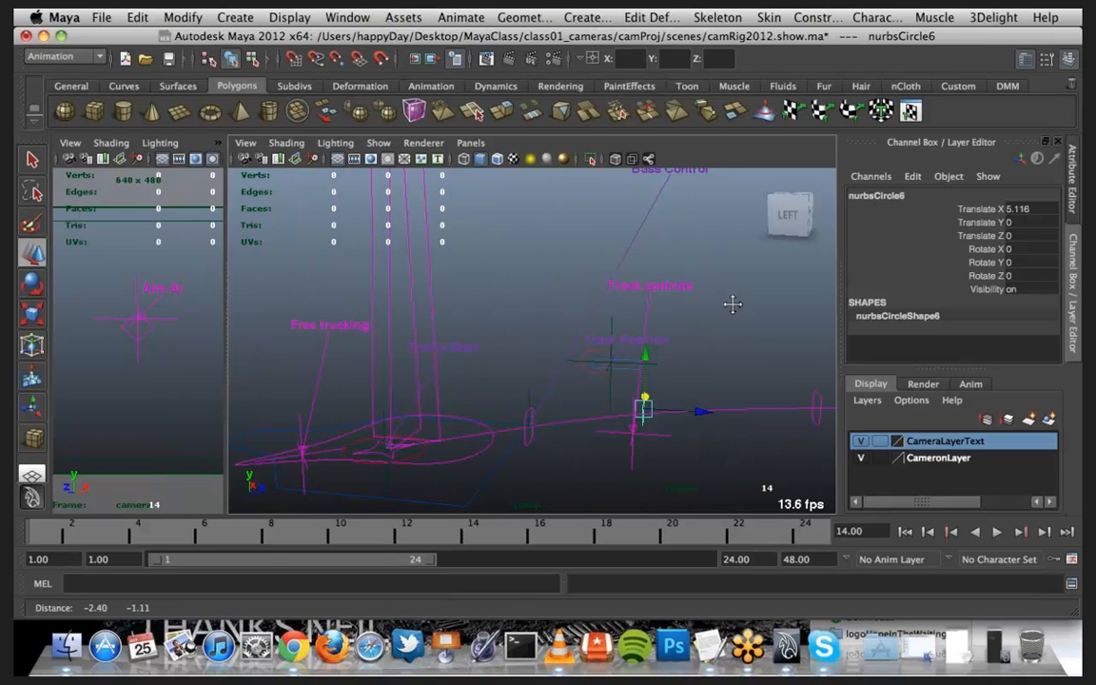
pyautogui.click(599, 362)
pyautogui.scroll(-5, 558, 347)
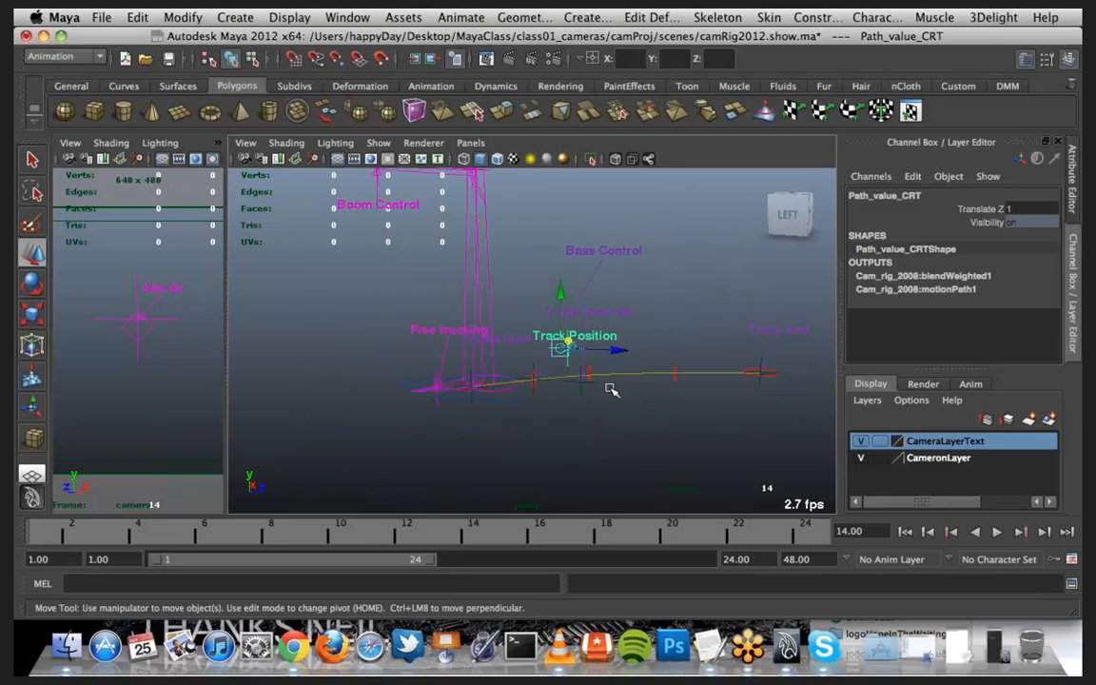
pyautogui.moveTo(554, 363); pyautogui.dragTo(594, 348)
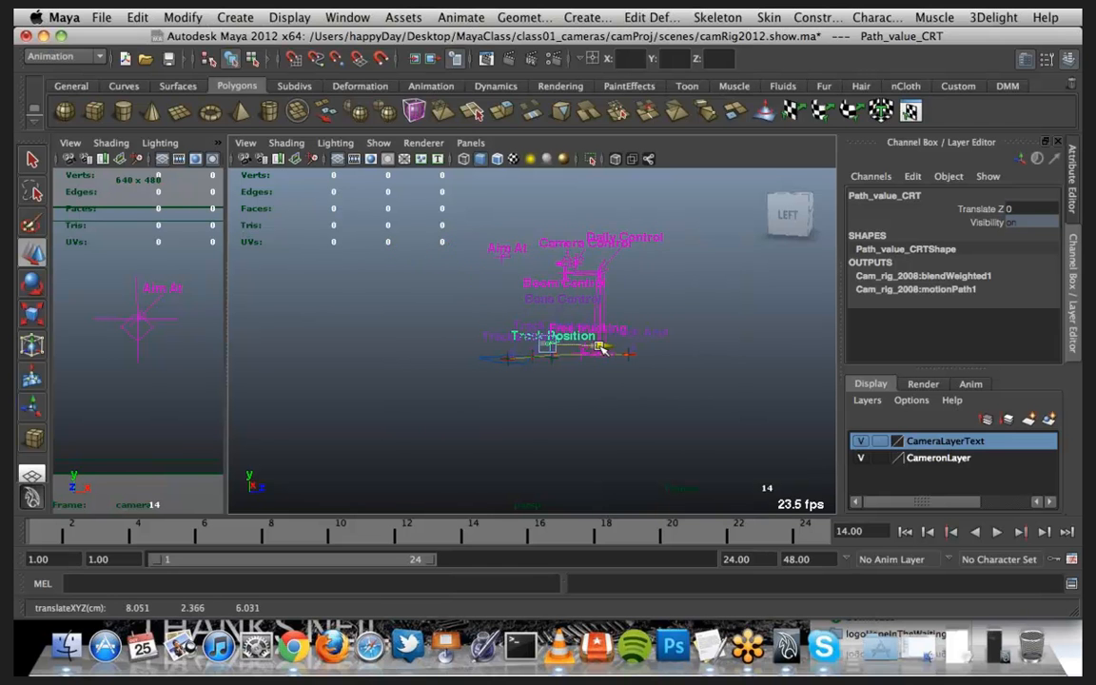
pyautogui.keyDown('alt'); pyautogui.moveTo(579, 433); pyautogui.dragTo(538, 380); pyautogui.keyUp('alt')
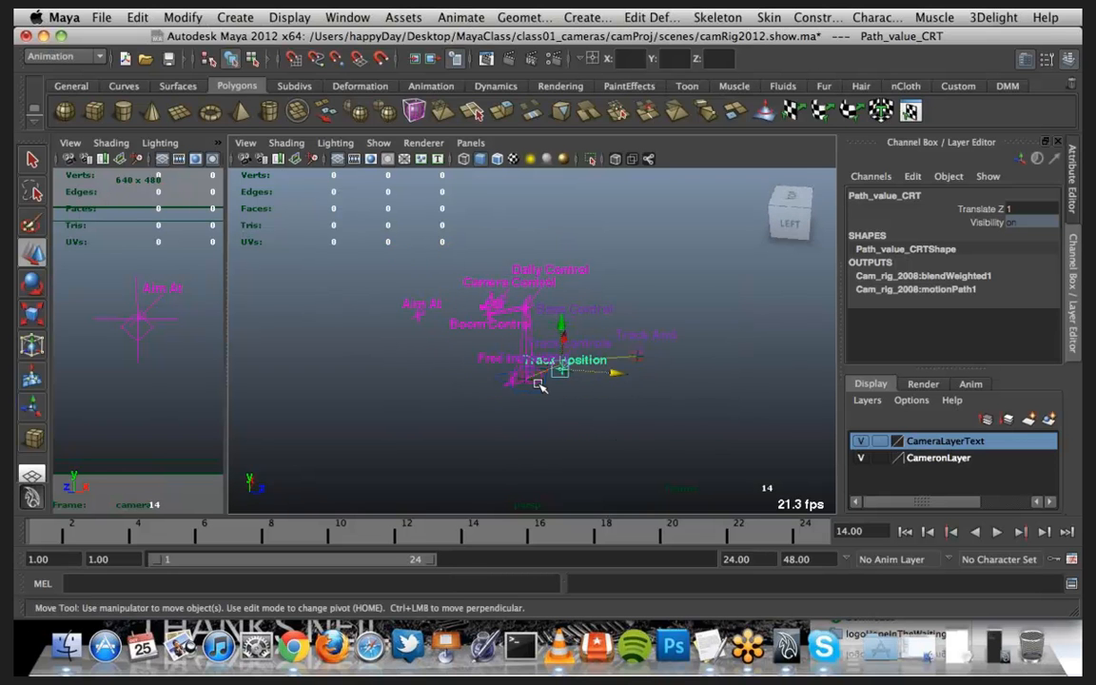
# Step: Examine the rig around its Camera, Boom, Dolly and Aim At controls, and clear the selection
pyautogui.scroll(8, 538, 384)
pyautogui.keyDown('alt'); pyautogui.moveTo(394, 391); pyautogui.dragTo(563, 400, button='middle'); pyautogui.keyUp('alt')
pyautogui.scroll(-3, 506, 387)
pyautogui.keyDown('alt'); pyautogui.moveTo(506, 388); pyautogui.dragTo(416, 374); pyautogui.keyUp('alt')
pyautogui.moveTo(416, 374)
pyautogui.keyDown('alt'); pyautogui.mouseDown(button='right')
pyautogui.moveTo(501, 420)
pyautogui.moveTo(462, 445)
pyautogui.moveTo(426, 384)
pyautogui.mouseUp(button='right'); pyautogui.keyUp('alt')
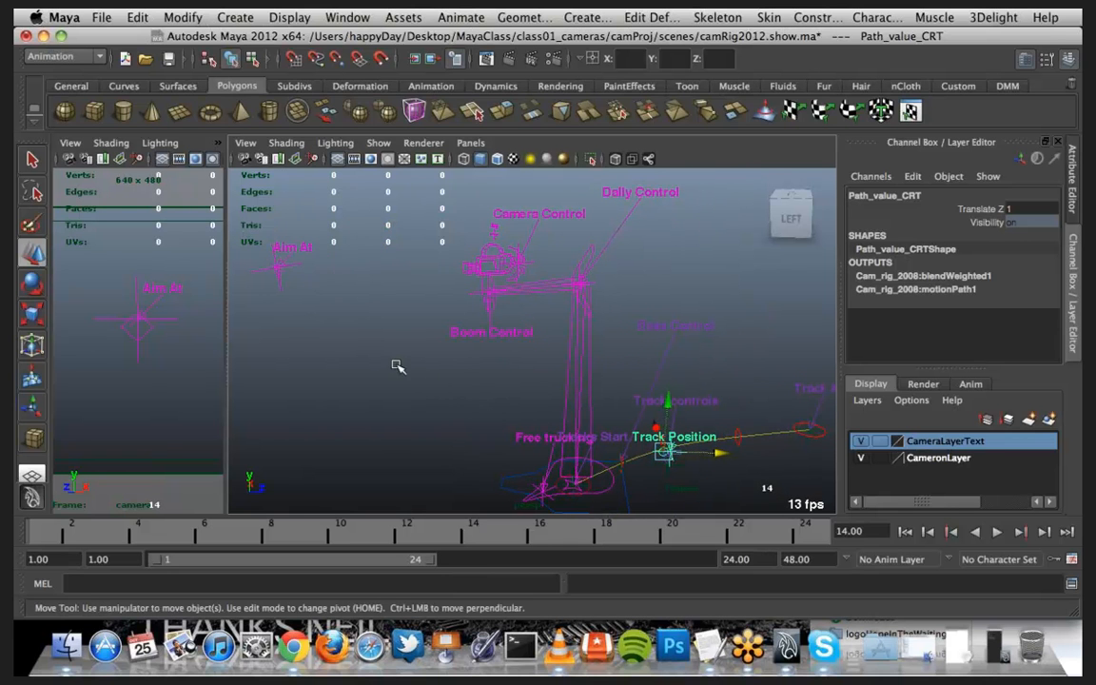
pyautogui.keyDown('alt'); pyautogui.moveTo(419, 382); pyautogui.dragTo(451, 390); pyautogui.keyUp('alt')
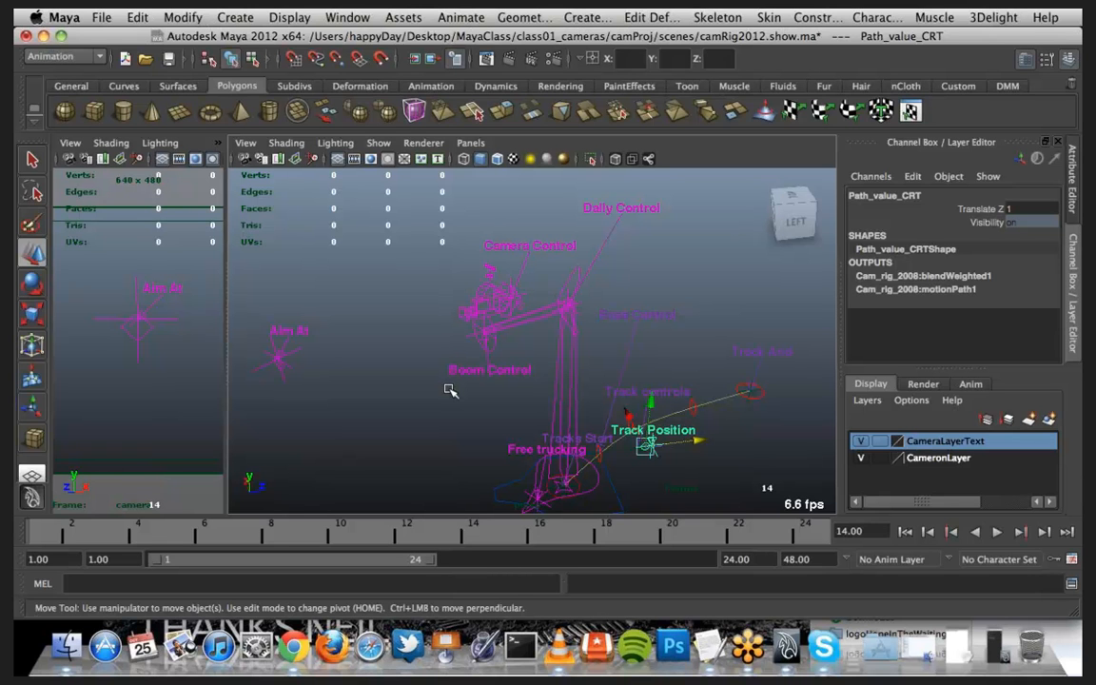
pyautogui.keyDown('alt'); pyautogui.moveTo(451, 389); pyautogui.dragTo(434, 336); pyautogui.keyUp('alt')
pyautogui.click(445, 336)
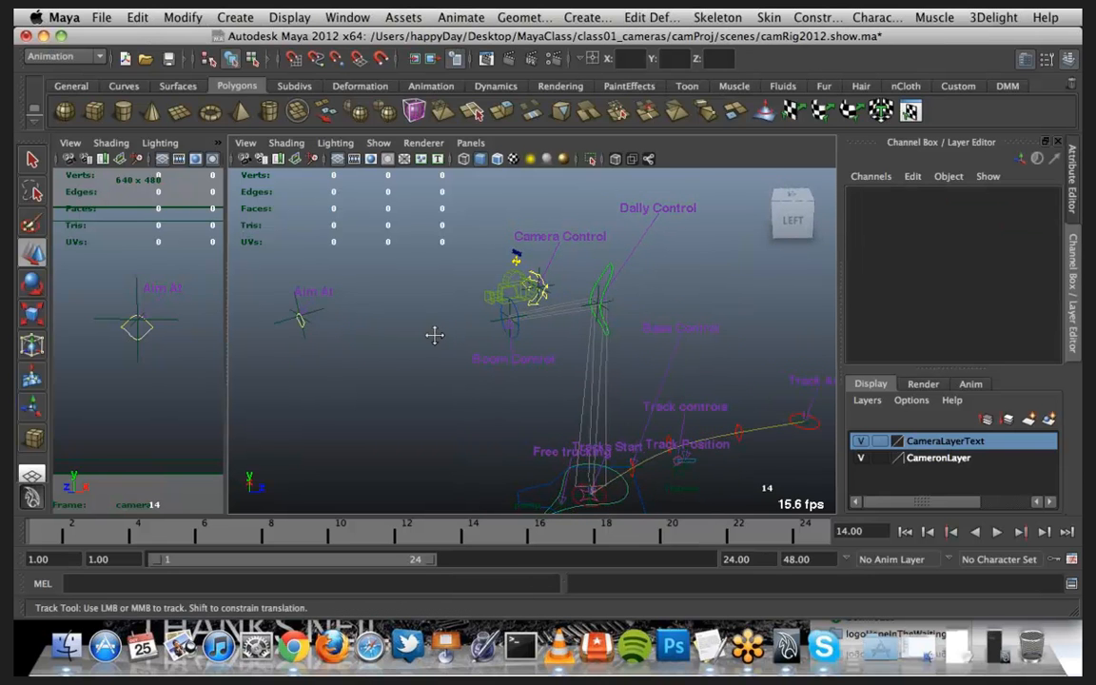
# Step: Select the Camera Control, review its focal length, image size and clip plane attributes, and clear the selection
pyautogui.keyDown('alt'); pyautogui.moveTo(435, 336); pyautogui.dragTo(482, 363, button='middle'); pyautogui.keyUp('alt')
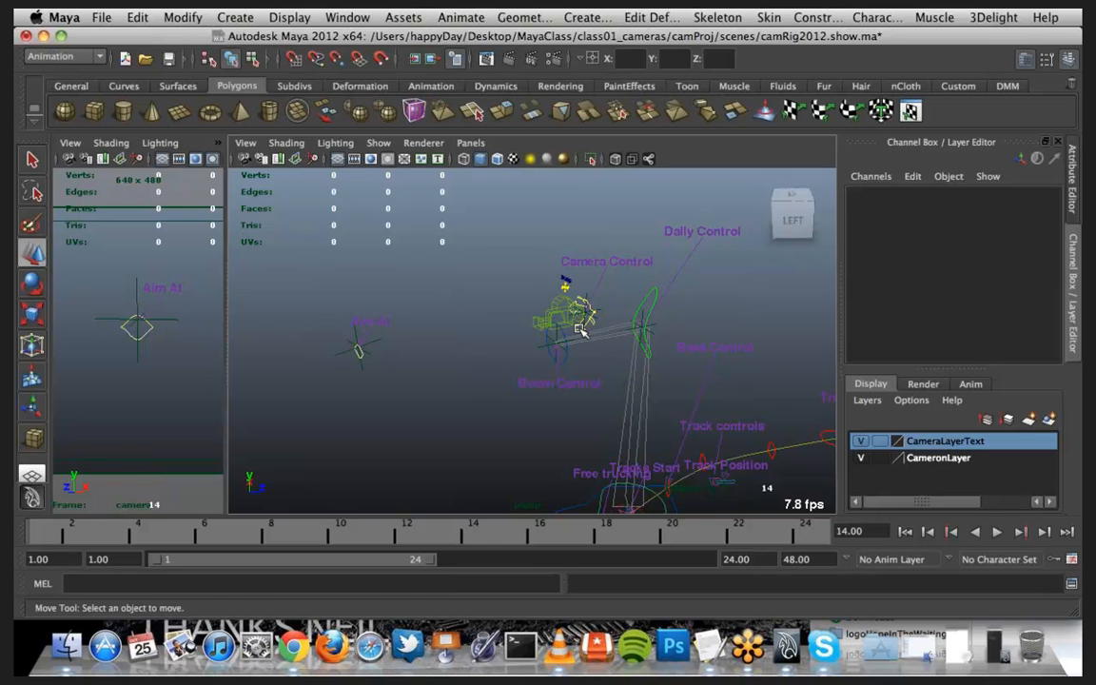
pyautogui.click(582, 330)
pyautogui.scroll(-3, 935, 269)
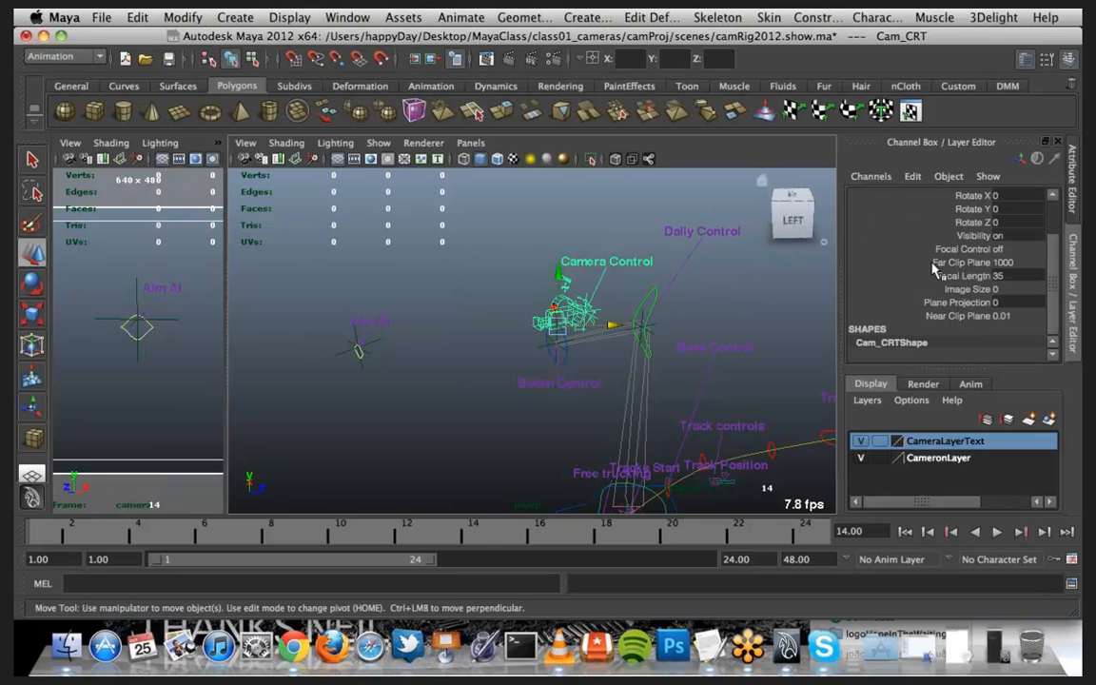
pyautogui.scroll(3, 830, 236)
pyautogui.click(457, 360)
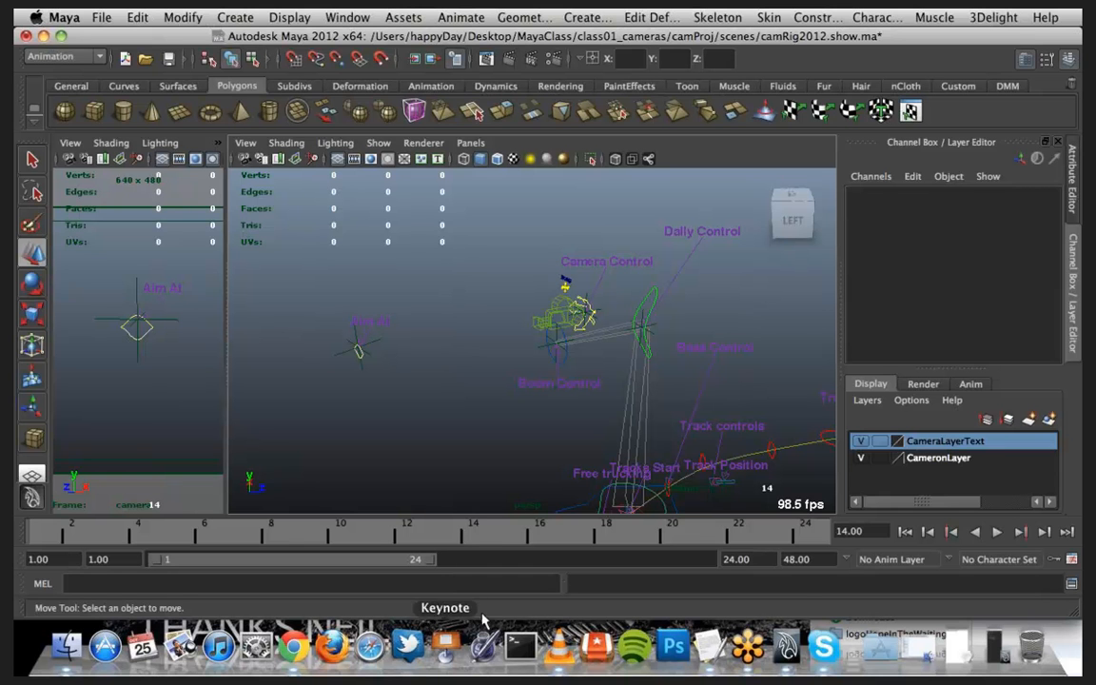
# Step: Lengthen the track by moving the Track And control to a Translate Z of about 27.1, and clear the selection
pyautogui.scroll(-5, 450, 354)
pyautogui.scroll(-5, 436, 371)
pyautogui.keyDown('alt'); pyautogui.moveTo(554, 440); pyautogui.dragTo(628, 368, button='middle'); pyautogui.keyUp('alt')
pyautogui.scroll(5, 448, 435)
pyautogui.scroll(5, 617, 372)
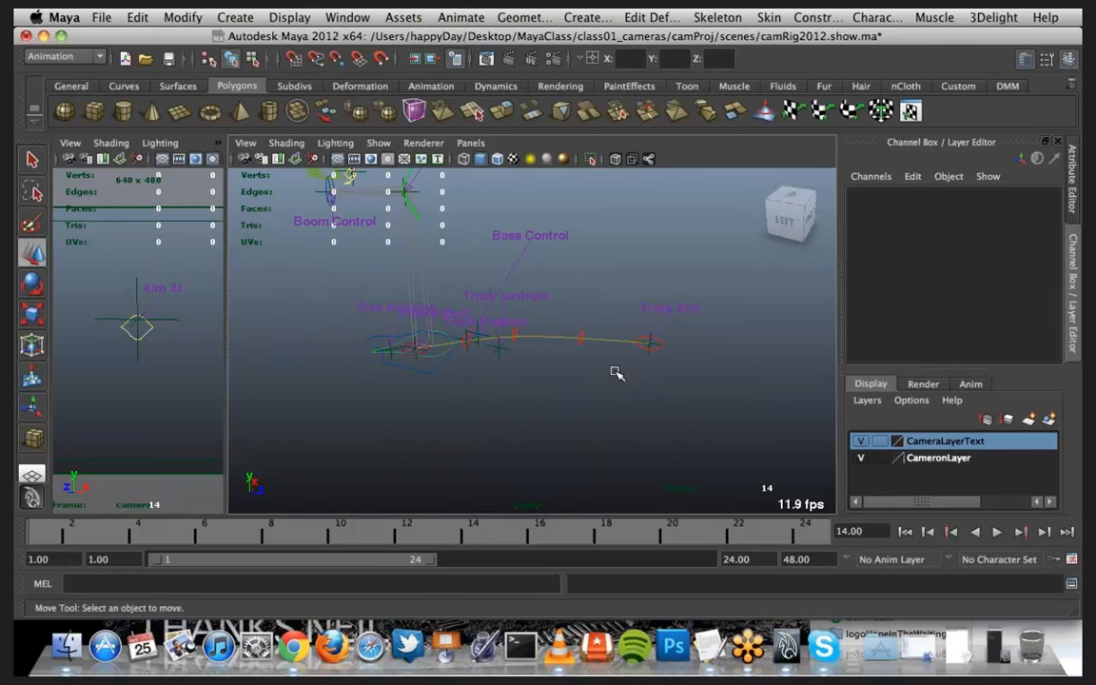
pyautogui.click(657, 349)
pyautogui.scroll(-5, 662, 353)
pyautogui.moveTo(634, 355); pyautogui.dragTo(776, 377)
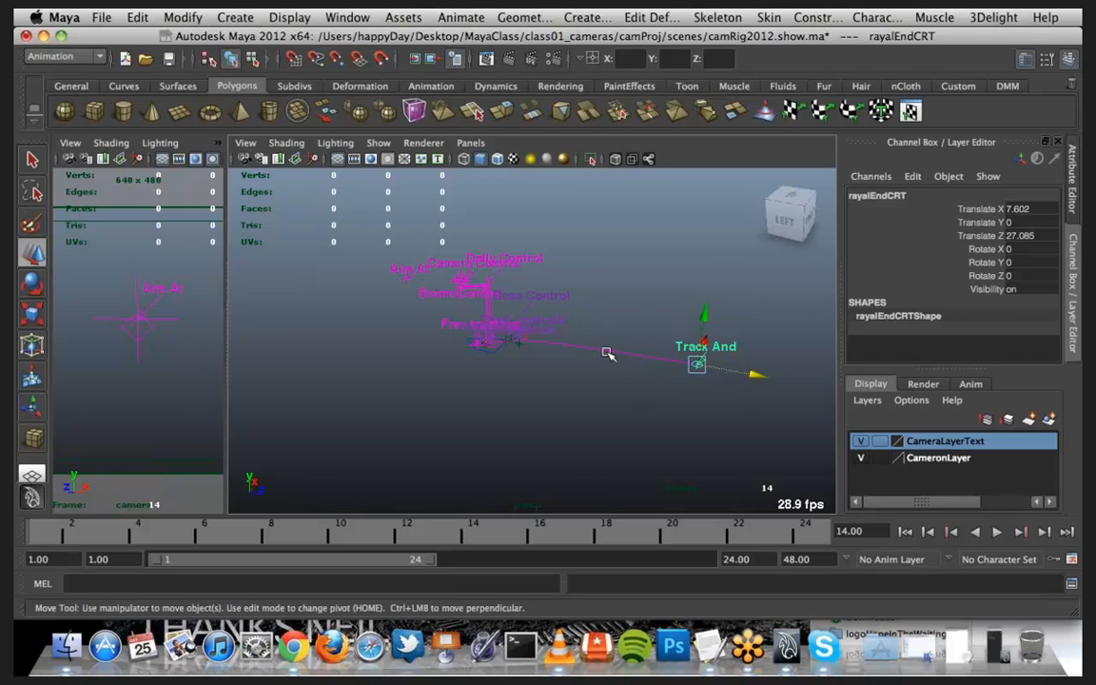
pyautogui.click(617, 353)
pyautogui.click(624, 337)
# Step: Reshape the lengthened track by moving control circle nurbsCircle4 to Translate X about 21.2 and nurbsCircle6 to Translate Z about 10.8
pyautogui.scroll(5, 605, 347)
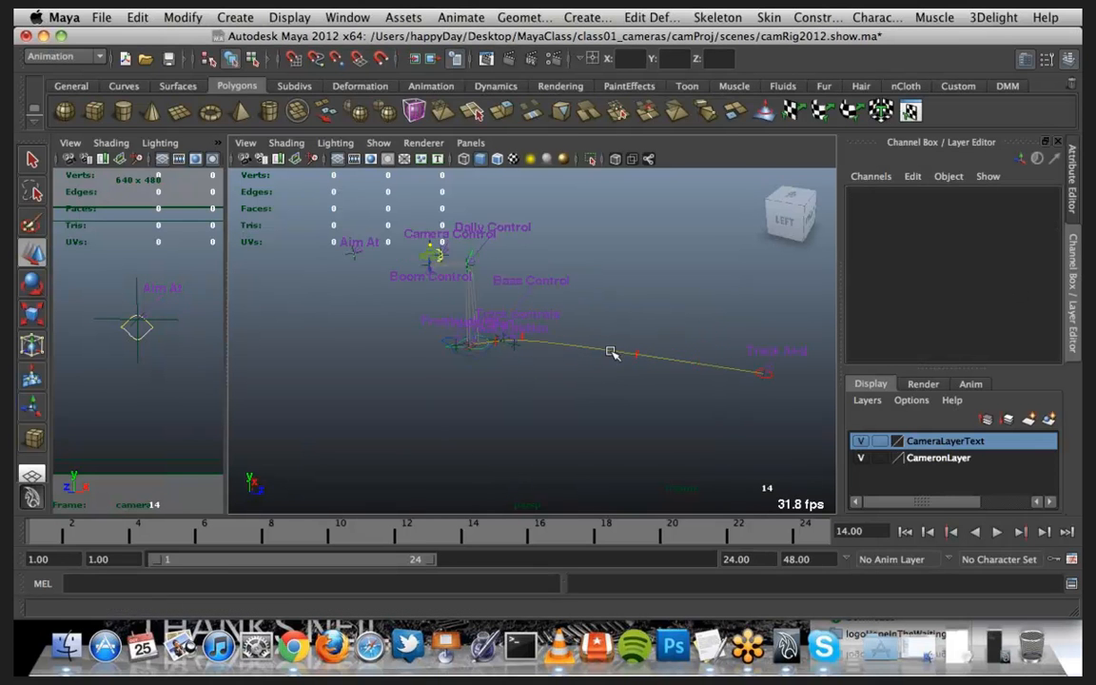
pyautogui.click(575, 356)
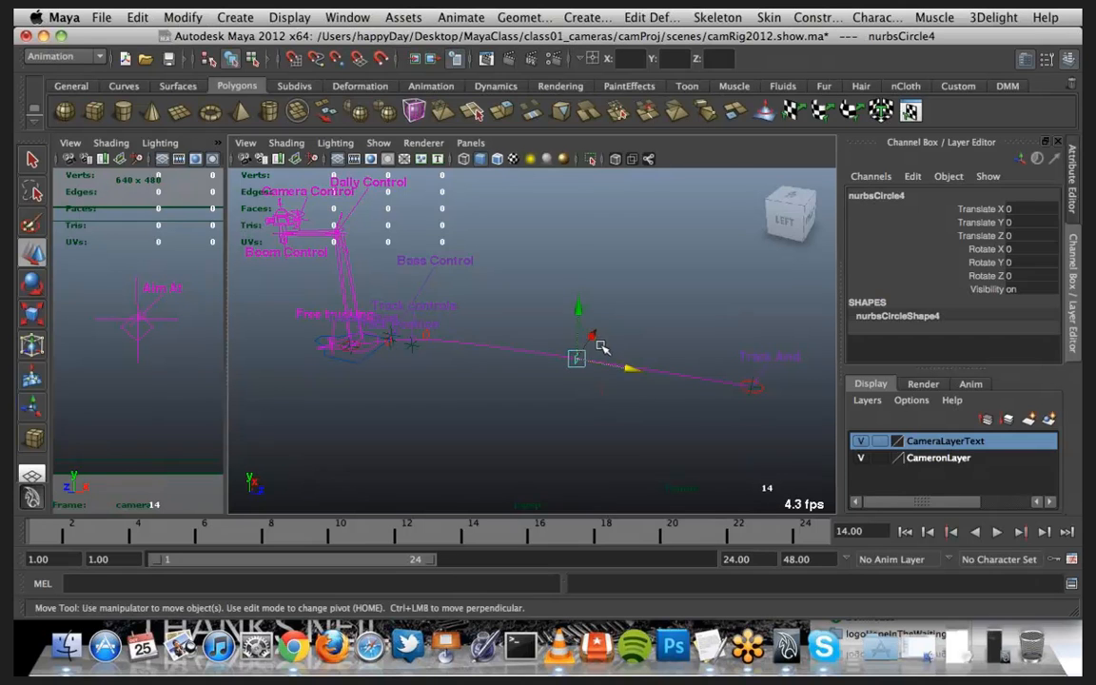
pyautogui.moveTo(587, 328); pyautogui.dragTo(650, 262)
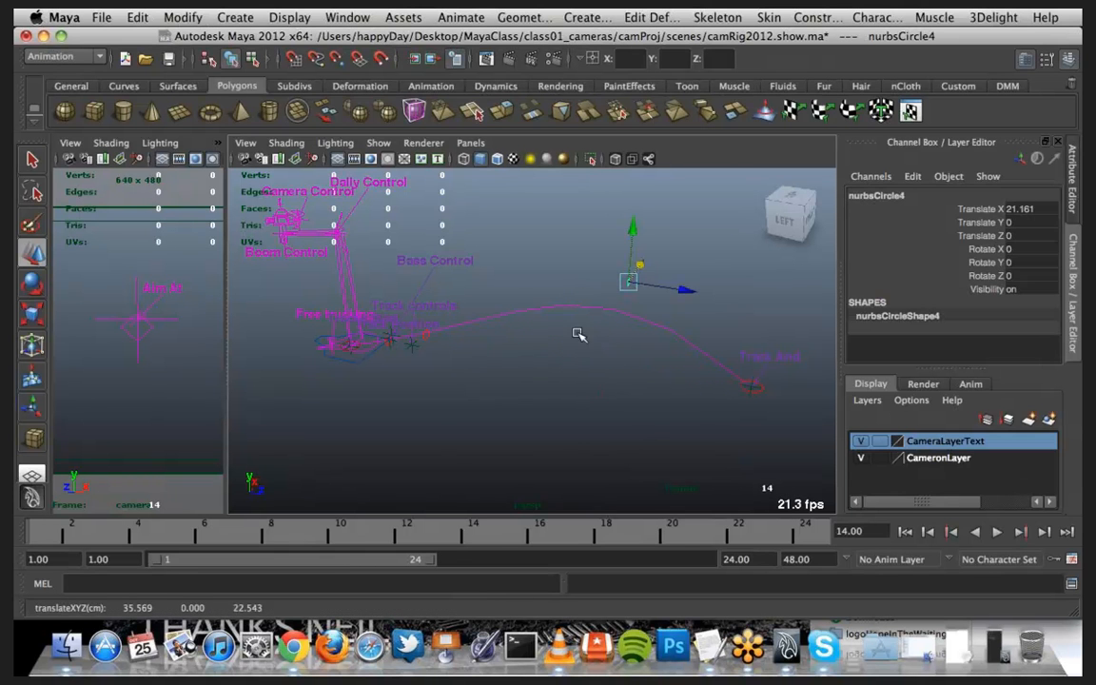
pyautogui.click(427, 339)
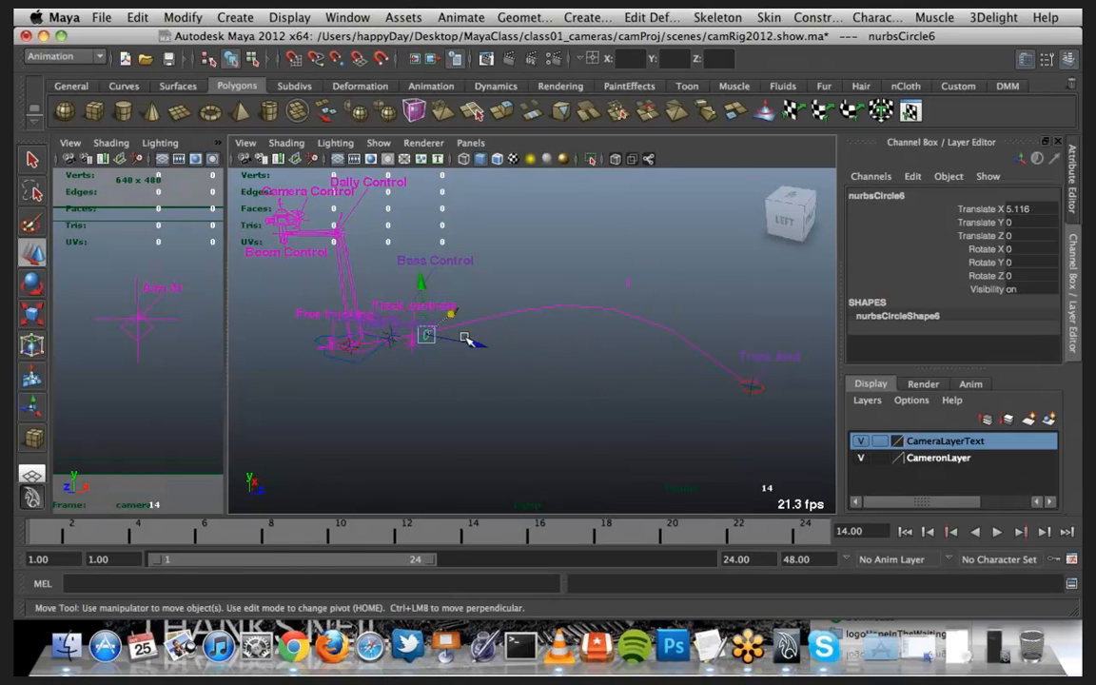
pyautogui.moveTo(429, 339); pyautogui.dragTo(585, 348)
# Step: Slide the Track Position control to a Translate Z of about 0.58 while temporarily hiding the CameraLayerText layer
pyautogui.keyDown('alt'); pyautogui.moveTo(581, 409); pyautogui.dragTo(562, 430); pyautogui.keyUp('alt')
pyautogui.scroll(3, 406, 365)
pyautogui.scroll(2, 407, 365)
pyautogui.keyDown('alt'); pyautogui.moveTo(482, 366); pyautogui.dragTo(671, 354, button='middle'); pyautogui.keyUp('alt')
pyautogui.scroll(6, 396, 313)
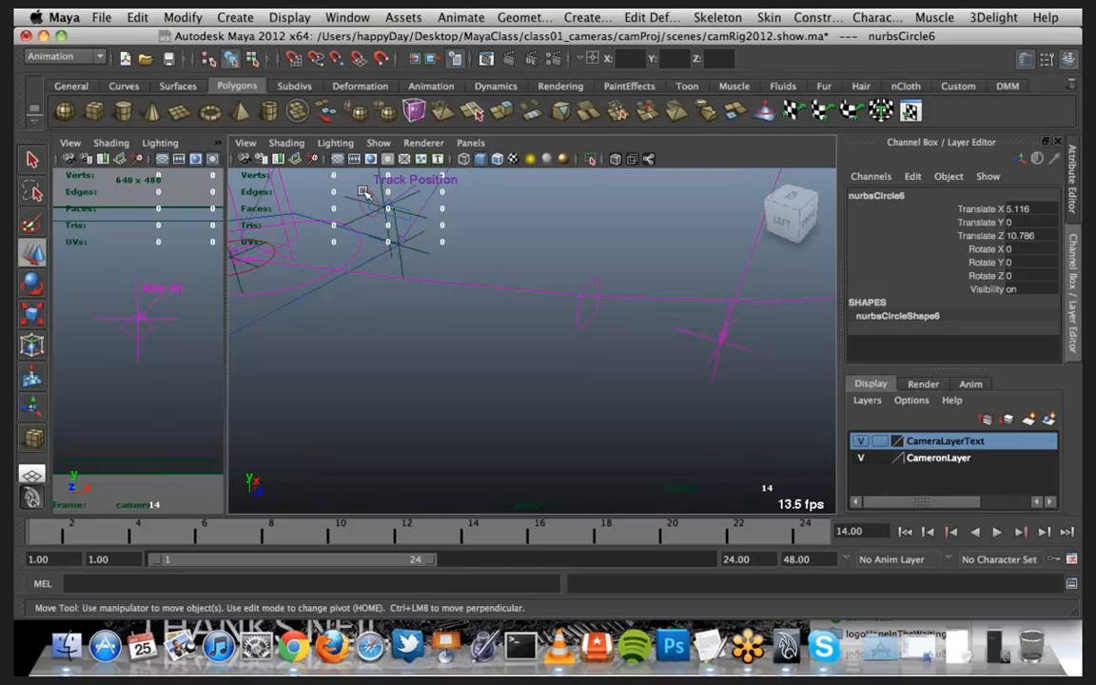
pyautogui.click(370, 196)
pyautogui.scroll(-10, 440, 318)
pyautogui.keyDown('alt'); pyautogui.moveTo(568, 374); pyautogui.dragTo(609, 374); pyautogui.keyUp('alt')
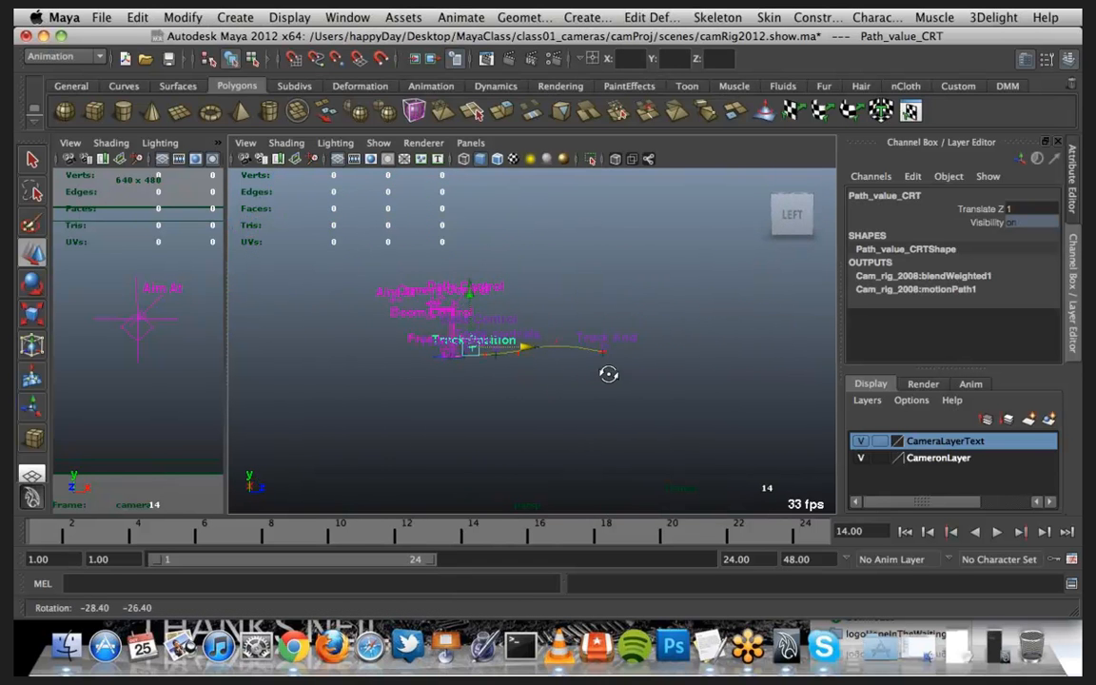
pyautogui.click(861, 441)
pyautogui.moveTo(526, 347)
pyautogui.mouseDown()
pyautogui.moveTo(590, 349)
pyautogui.moveTo(530, 348)
pyautogui.mouseUp()
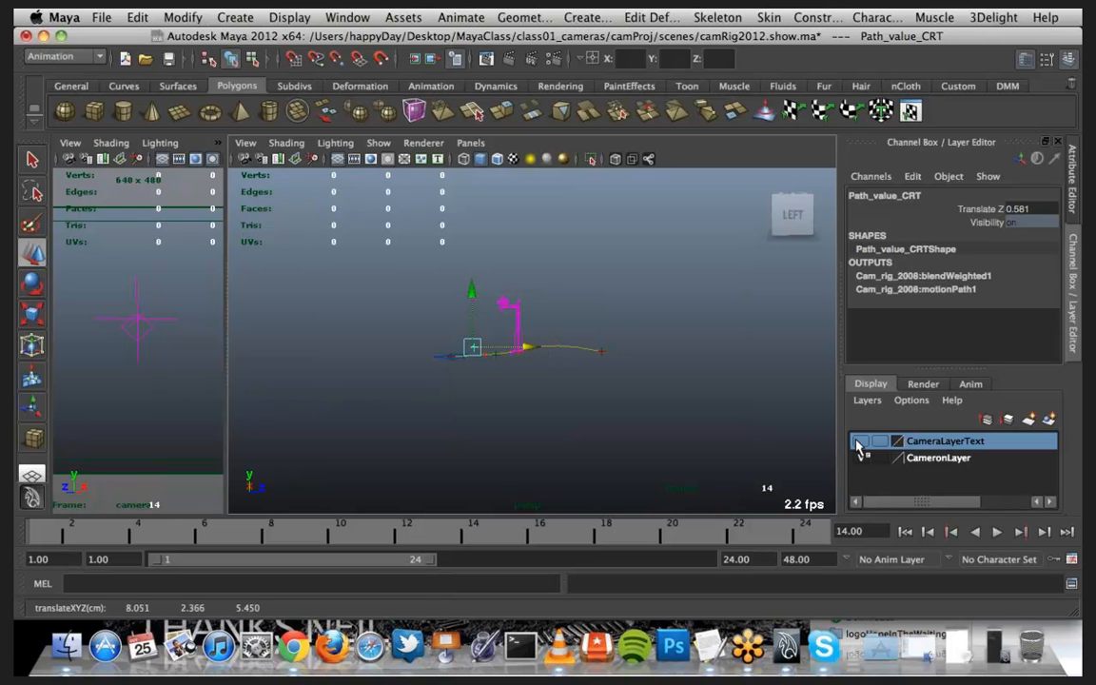
pyautogui.click(859, 441)
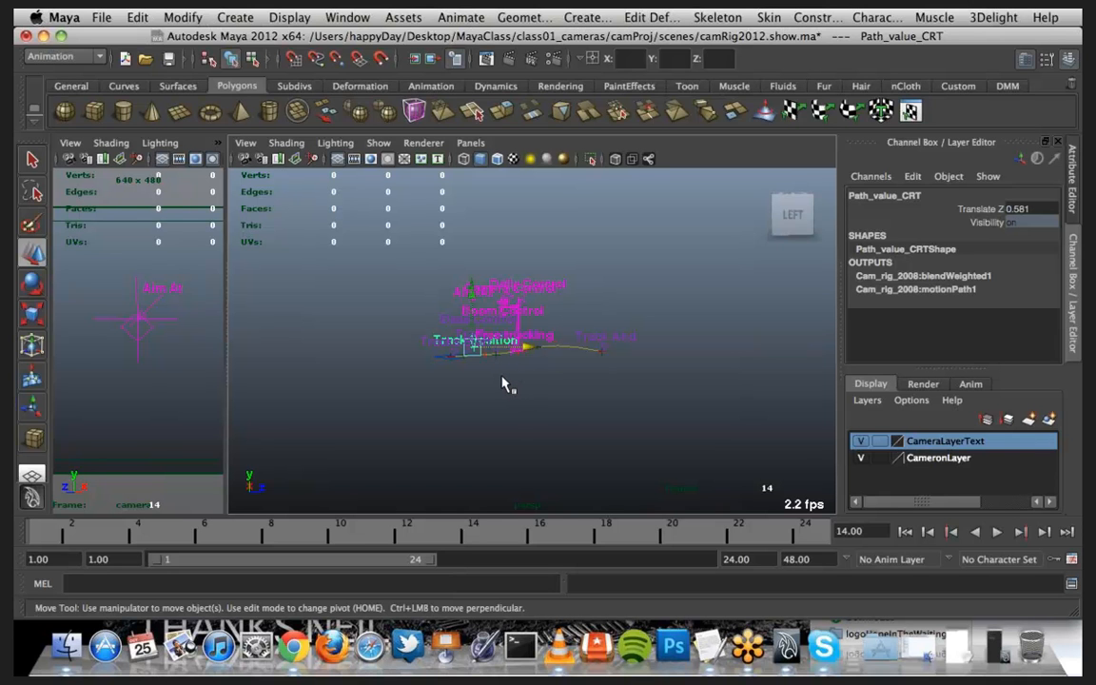
# Step: Slide the Track Position control to a Translate Z of about 0.99 to bring the rig back near the track's start
pyautogui.keyDown('alt'); pyautogui.moveTo(505, 376); pyautogui.dragTo(515, 405); pyautogui.keyUp('alt')
pyautogui.scroll(5, 515, 405)
pyautogui.keyDown('alt'); pyautogui.moveTo(515, 406); pyautogui.dragTo(530, 455, button='middle'); pyautogui.keyUp('alt')
pyautogui.keyDown('alt'); pyautogui.moveTo(530, 455); pyautogui.dragTo(503, 454); pyautogui.keyUp('alt')
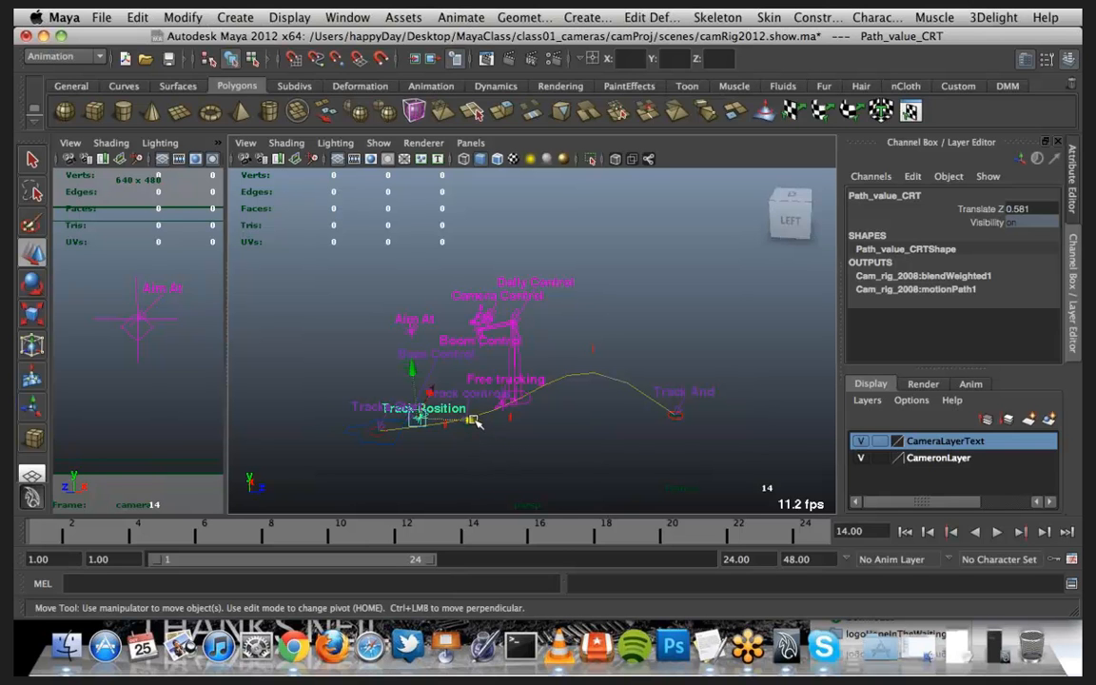
pyautogui.moveTo(471, 421)
pyautogui.mouseDown()
pyautogui.moveTo(487, 423)
pyautogui.moveTo(480, 431)
pyautogui.mouseUp()
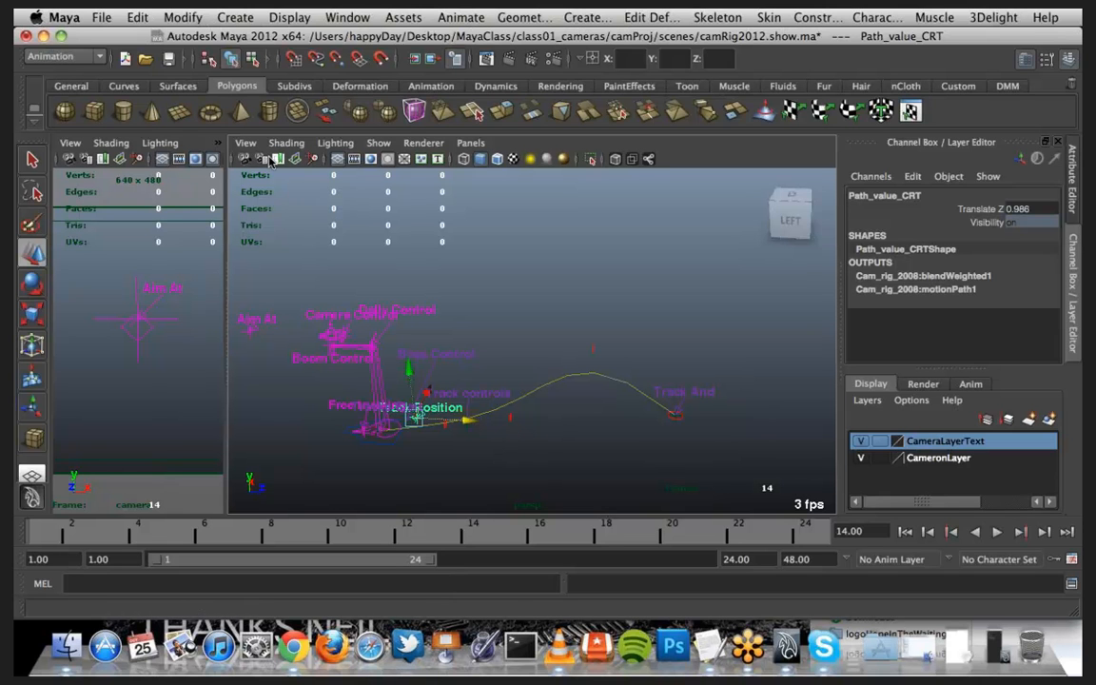
# Step: Open the recent scene camsClass01.ma and close its Graph Editor window
pyautogui.click(99, 17)
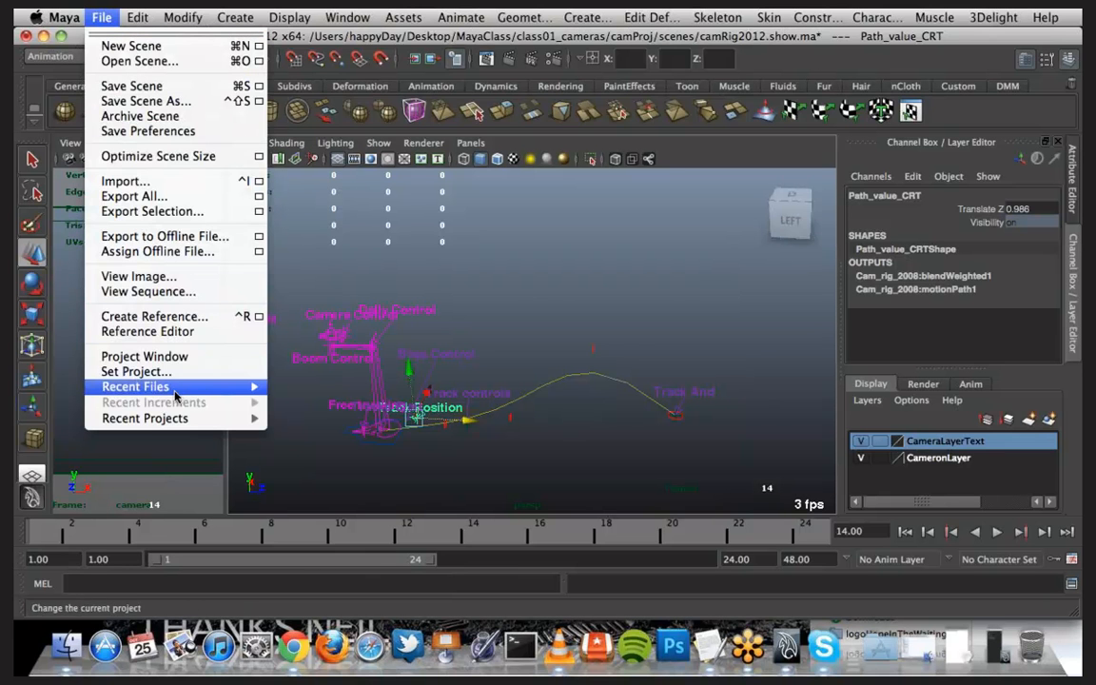
pyautogui.moveTo(190, 386)
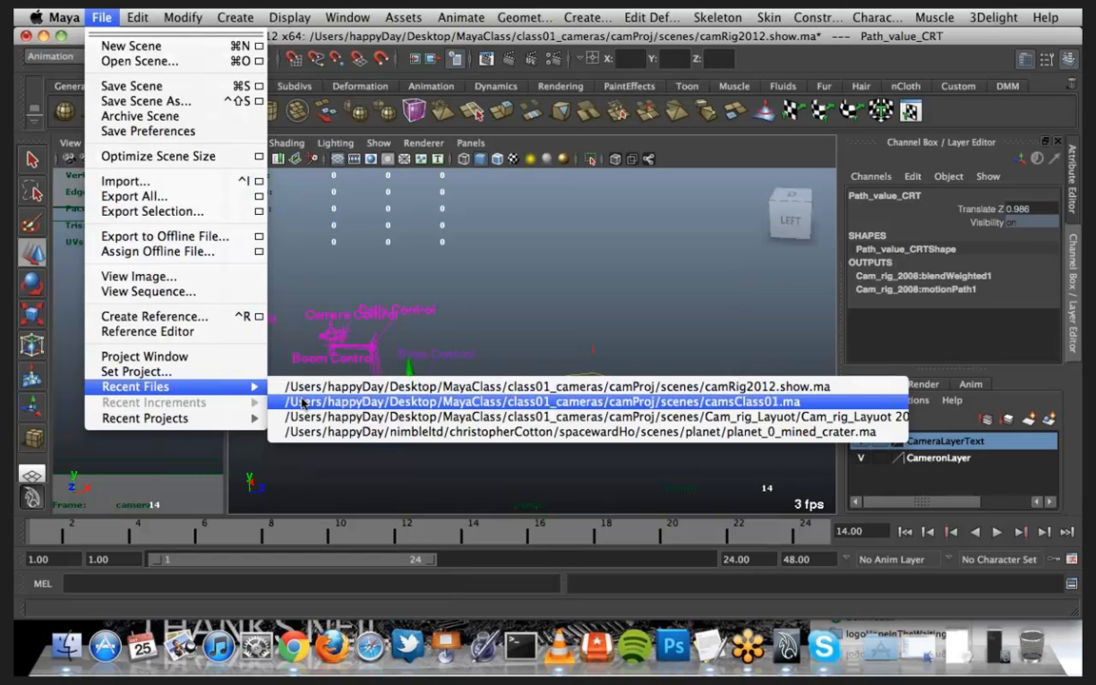
pyautogui.click(303, 404)
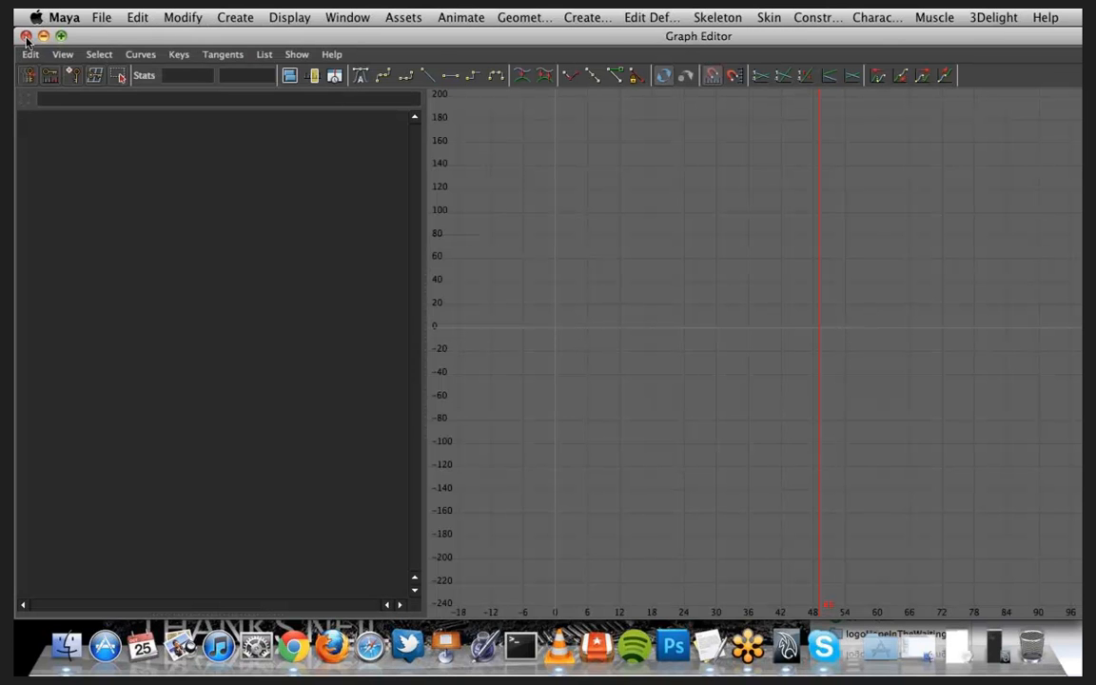
pyautogui.click(25, 35)
# Step: Switch the viewport to the persp camera and view the whole scene with both motion paths
pyautogui.keyDown('alt'); pyautogui.moveTo(501, 436); pyautogui.dragTo(466, 429); pyautogui.keyUp('alt')
pyautogui.press('z')
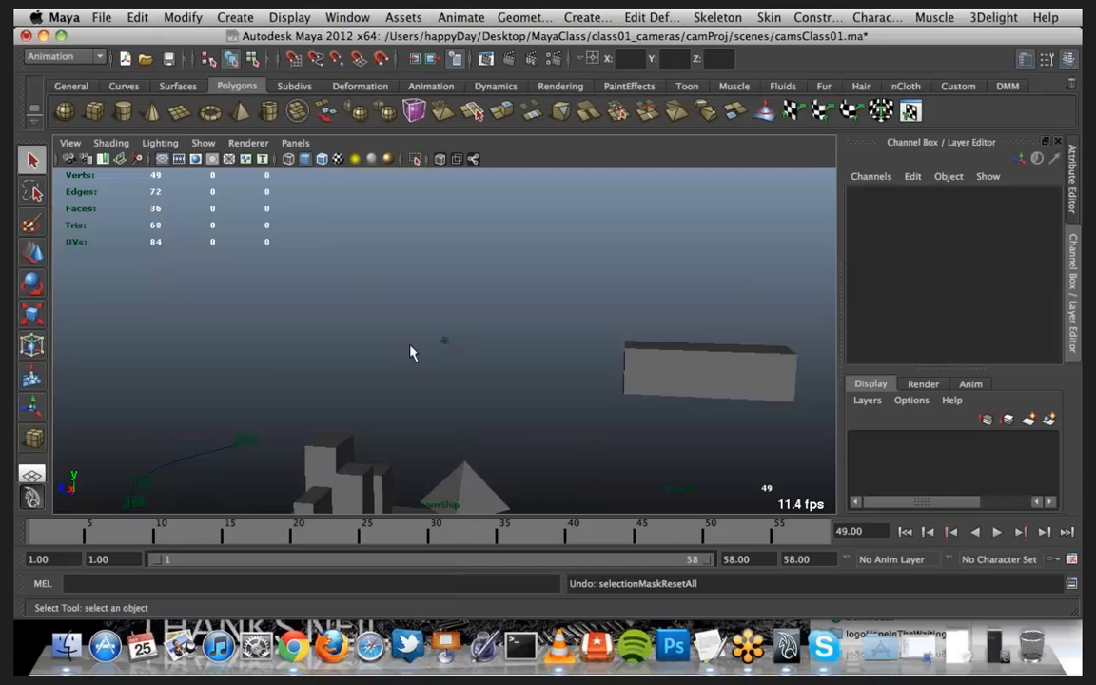
pyautogui.click(294, 145)
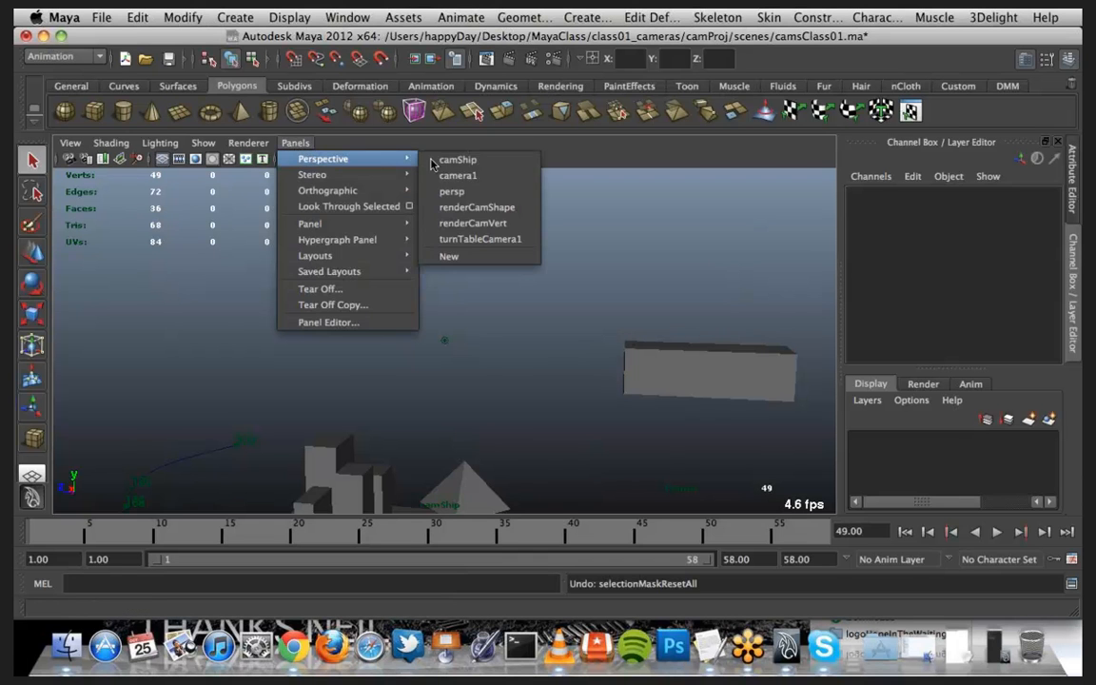
pyautogui.click(456, 195)
pyautogui.keyDown('alt'); pyautogui.moveTo(493, 322); pyautogui.dragTo(428, 318); pyautogui.keyUp('alt')
pyautogui.keyDown('alt'); pyautogui.moveTo(428, 319); pyautogui.dragTo(321, 276, button='middle'); pyautogui.keyUp('alt')
pyautogui.keyDown('alt'); pyautogui.moveTo(321, 276); pyautogui.dragTo(405, 364, button='right'); pyautogui.keyUp('alt')
pyautogui.keyDown('alt'); pyautogui.moveTo(405, 364); pyautogui.dragTo(502, 277); pyautogui.keyUp('alt')
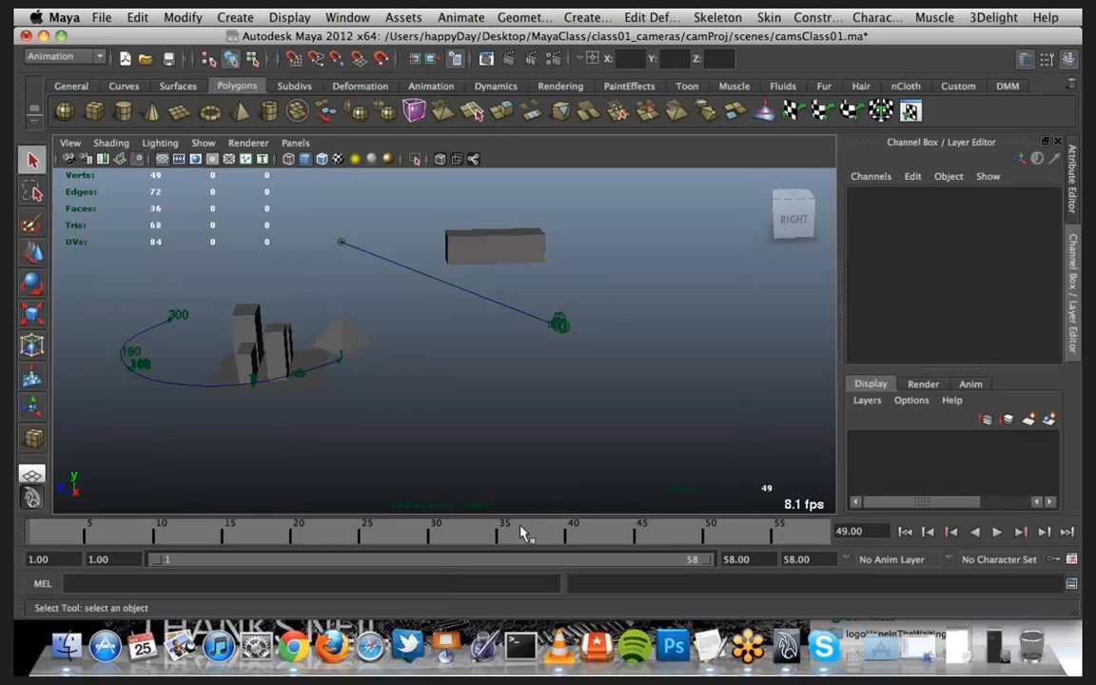
# Step: Scrub and play the ship animation in the perspective view, returning to frame 1
pyautogui.moveTo(38, 540); pyautogui.dragTo(326, 535)
pyautogui.keyDown('alt'); pyautogui.moveTo(344, 372); pyautogui.dragTo(477, 403); pyautogui.keyUp('alt')
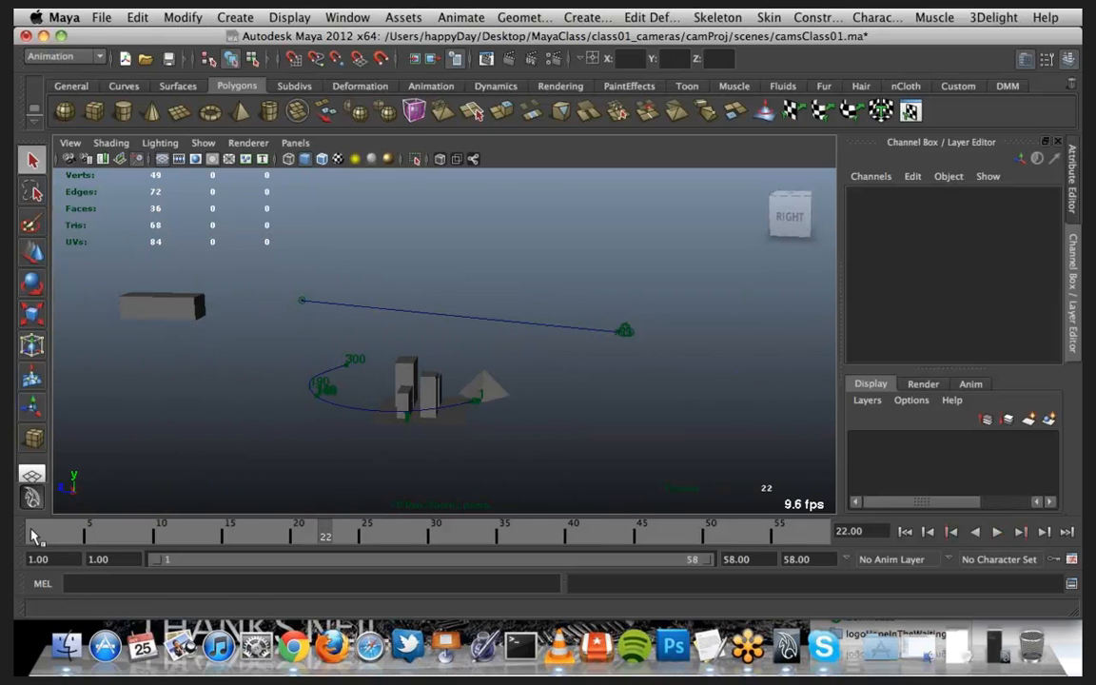
pyautogui.hotkey('alt', 'v')
pyautogui.moveTo(572, 526); pyautogui.dragTo(42, 506)
# Step: Switch the viewport to look through the camShip camera
pyautogui.click(295, 143)
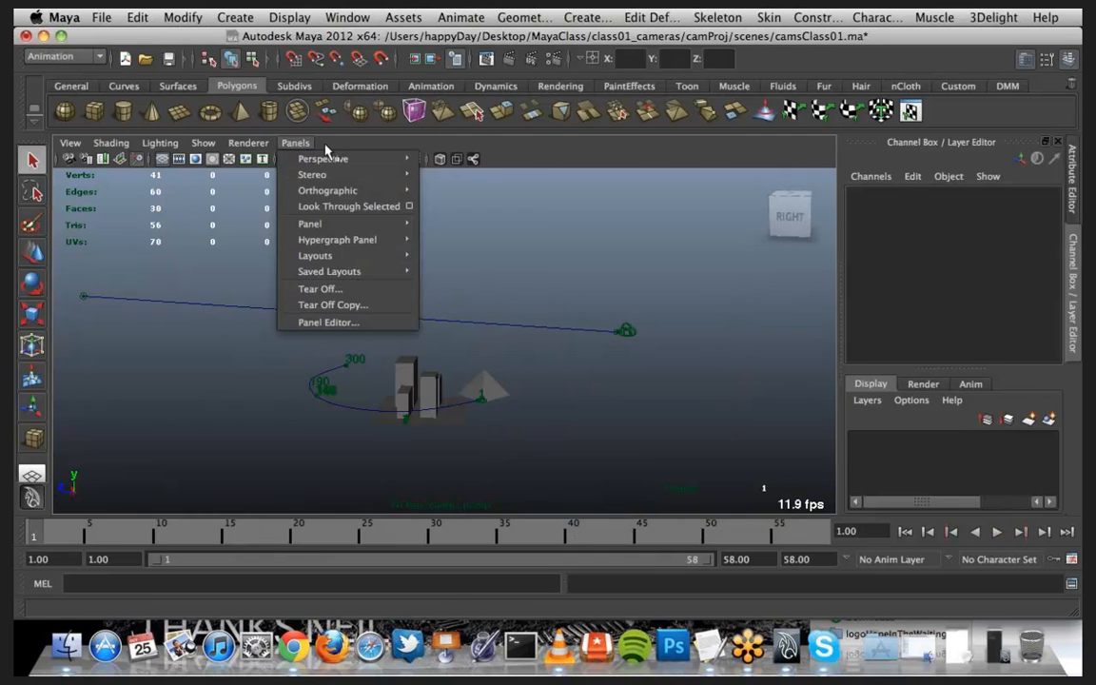
pyautogui.moveTo(395, 159)
pyautogui.click(445, 159)
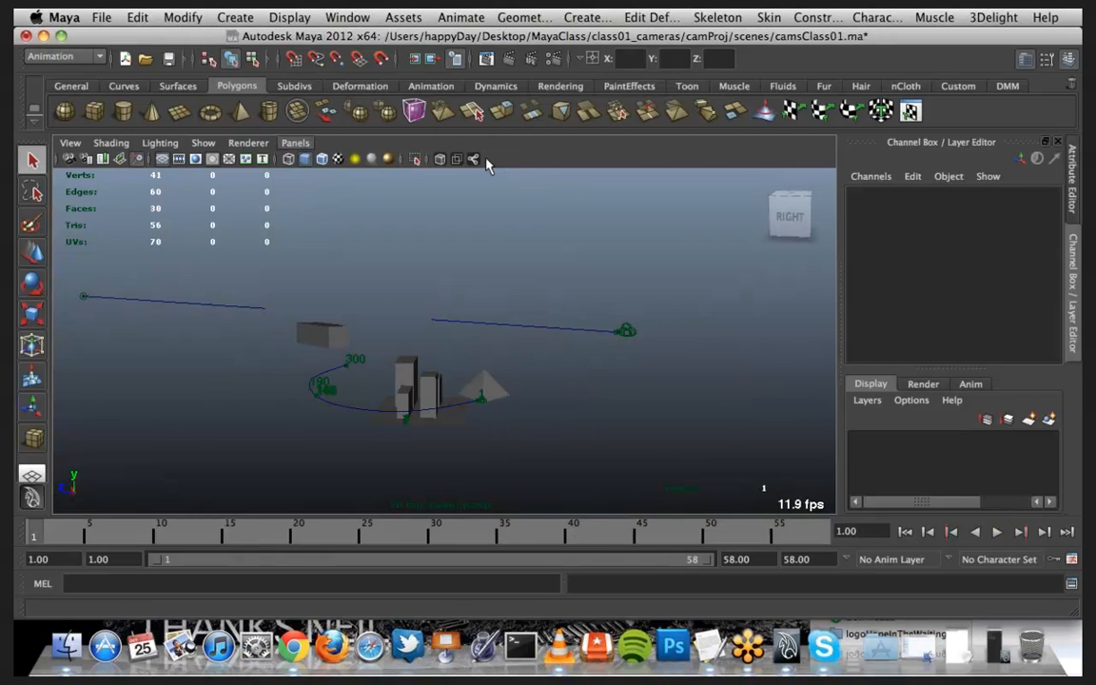
# Step: Open the Playblast options and enlarge the window to show all settings
pyautogui.click(348, 19)
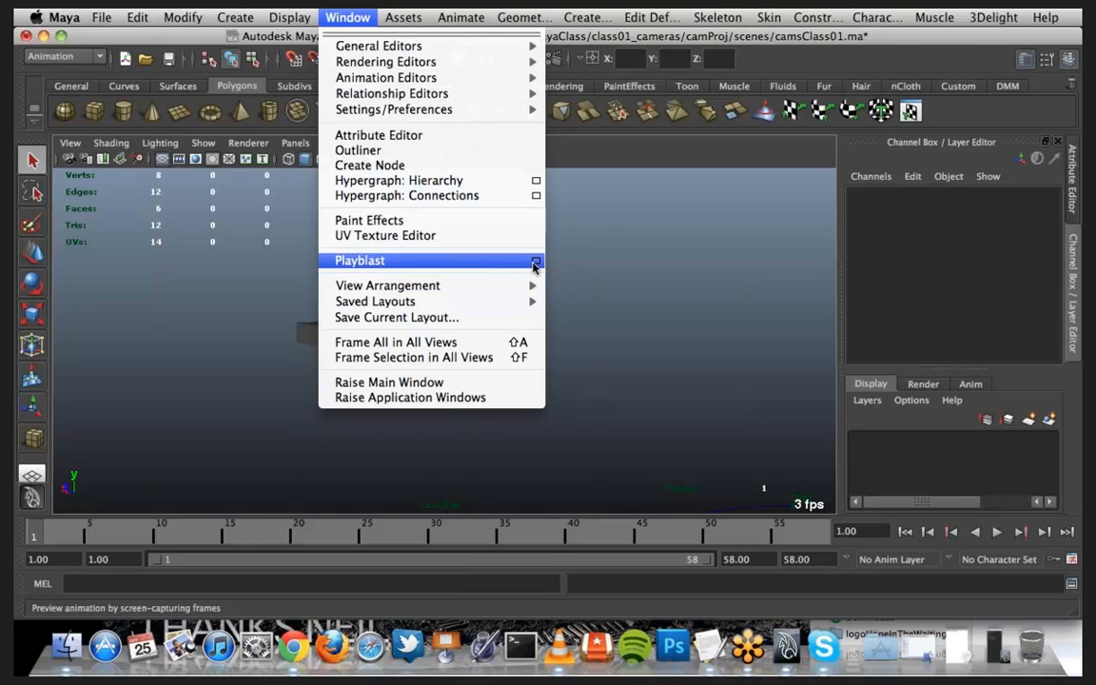
pyautogui.click(535, 262)
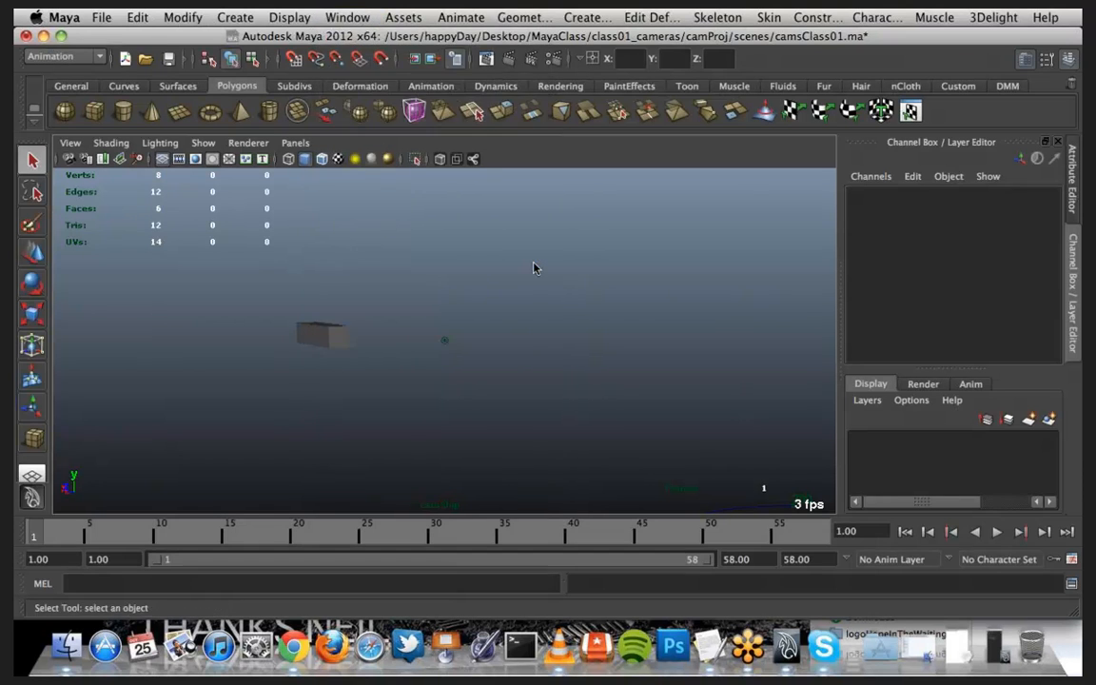
pyautogui.moveTo(752, 86); pyautogui.dragTo(724, 62)
pyautogui.moveTo(1004, 361); pyautogui.dragTo(1045, 576)
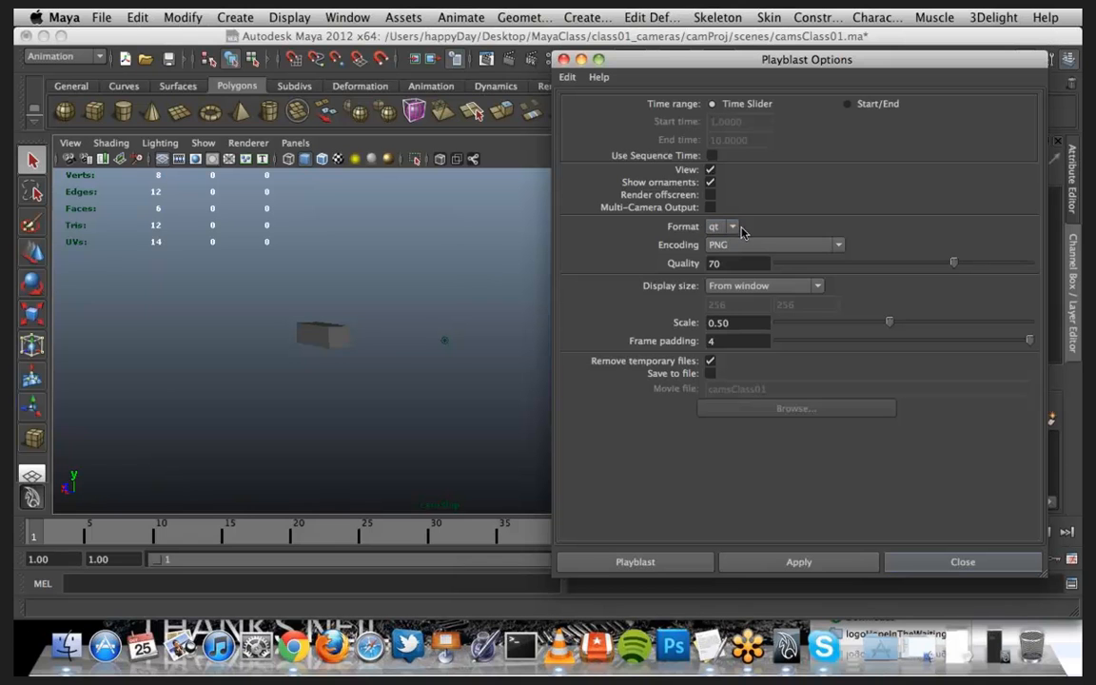
# Step: Look through the available playblast encodings and set the quality to 100
pyautogui.click(839, 247)
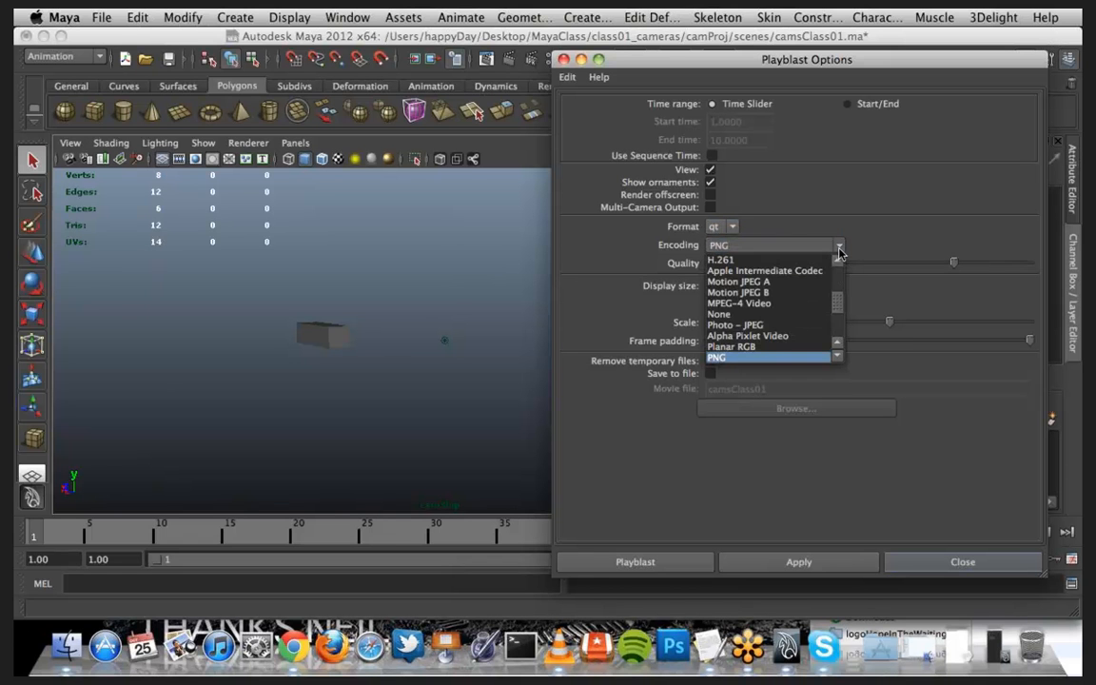
pyautogui.scroll(1, 839, 297)
pyautogui.scroll(3, 840, 297)
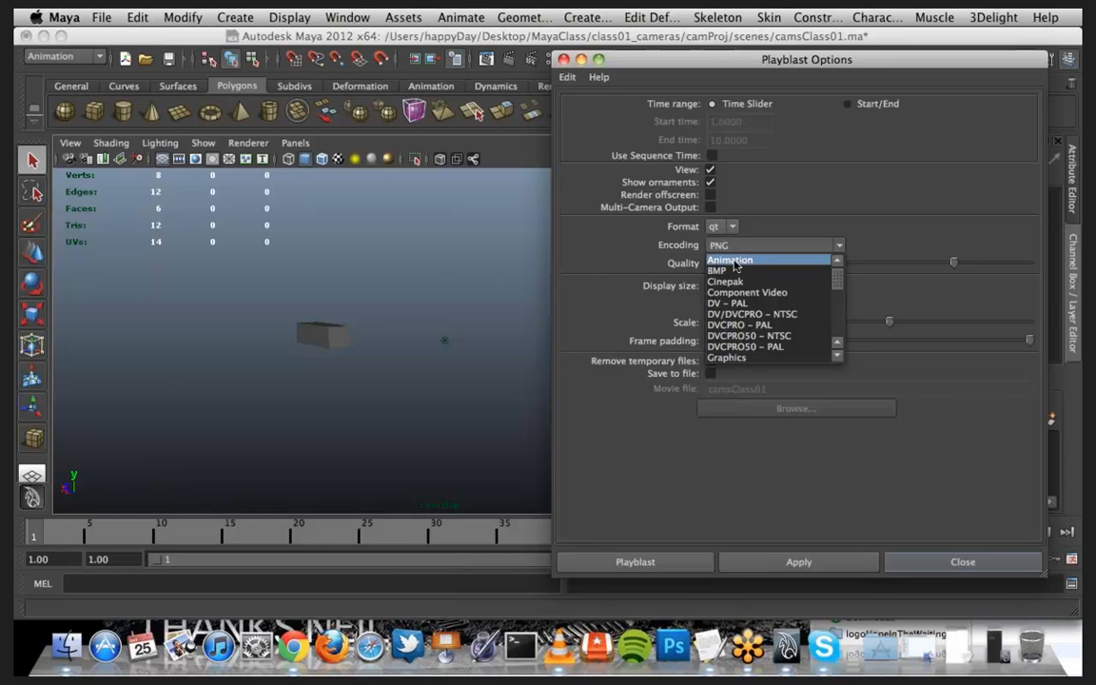
pyautogui.click(632, 273)
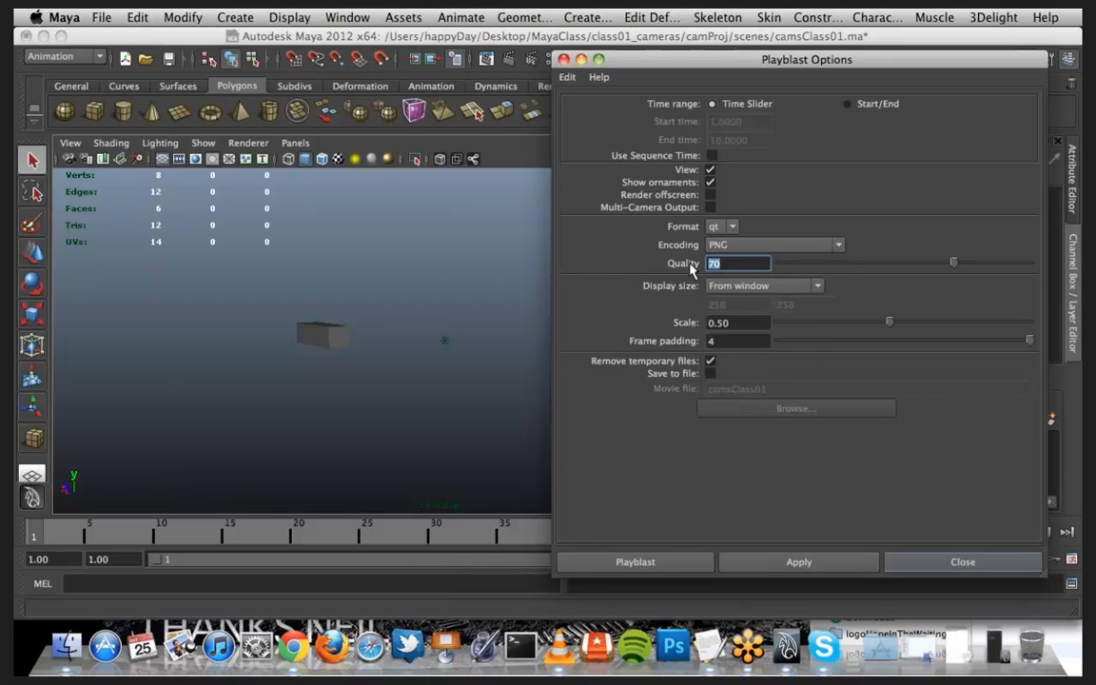
pyautogui.write('100')
# Step: Set the playblast encoding to H.264
pyautogui.click(827, 244)
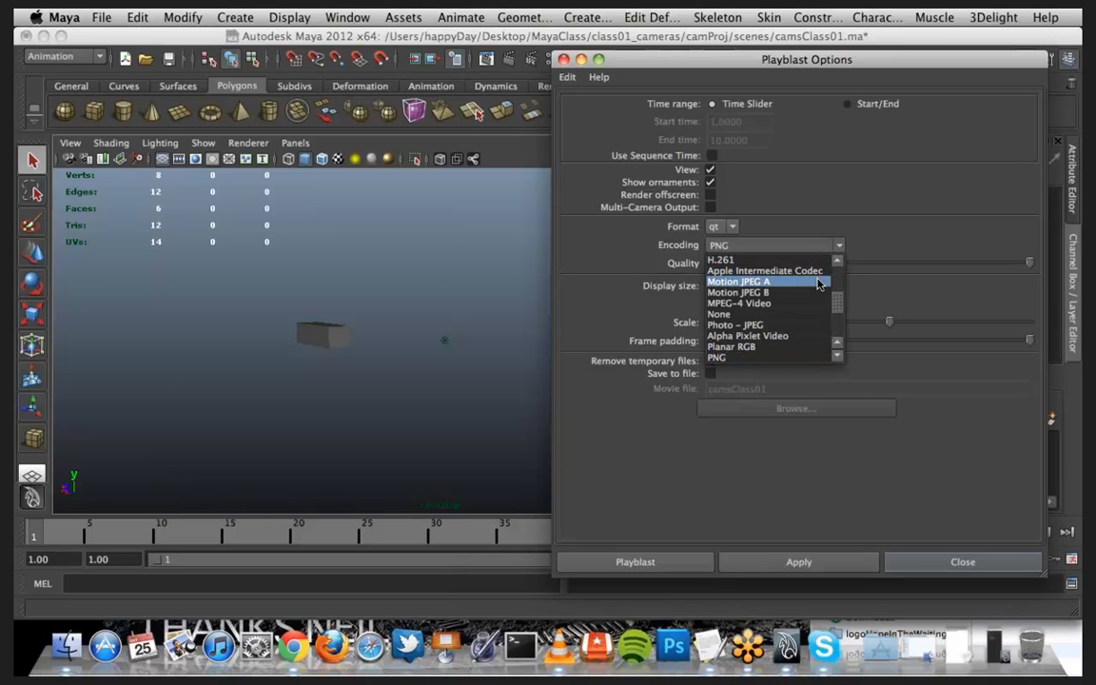
pyautogui.click(840, 262)
pyautogui.click(839, 263)
pyautogui.click(840, 262)
pyautogui.click(839, 263)
pyautogui.tripleClick(840, 263)
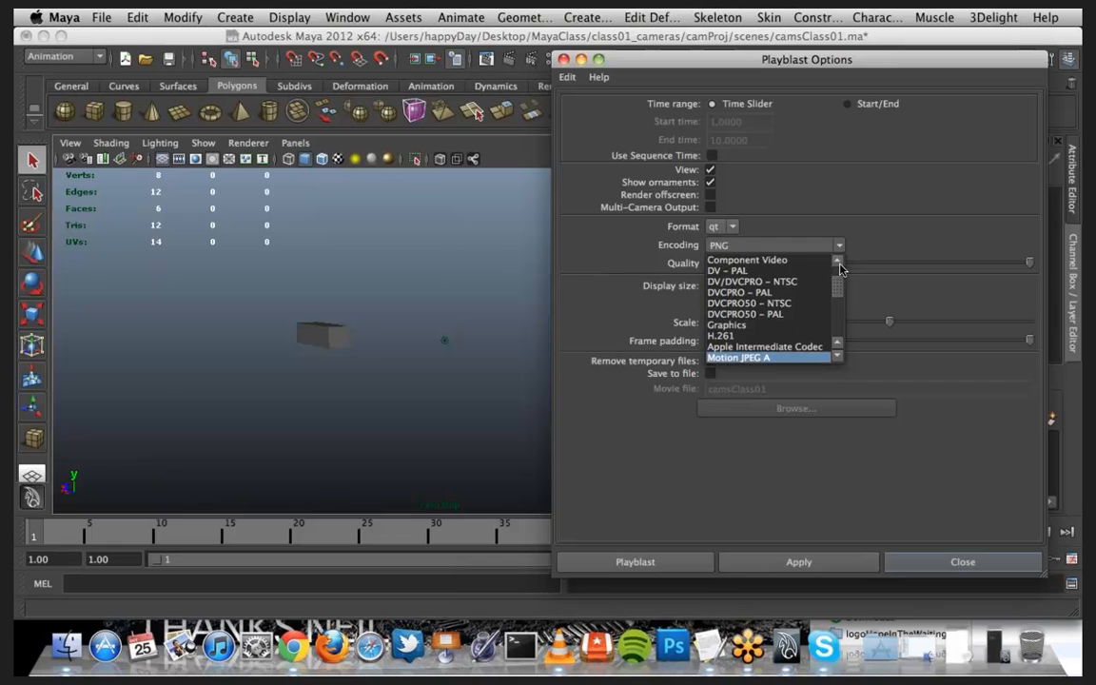
pyautogui.tripleClick(840, 263)
pyautogui.moveTo(837, 280); pyautogui.dragTo(836, 321)
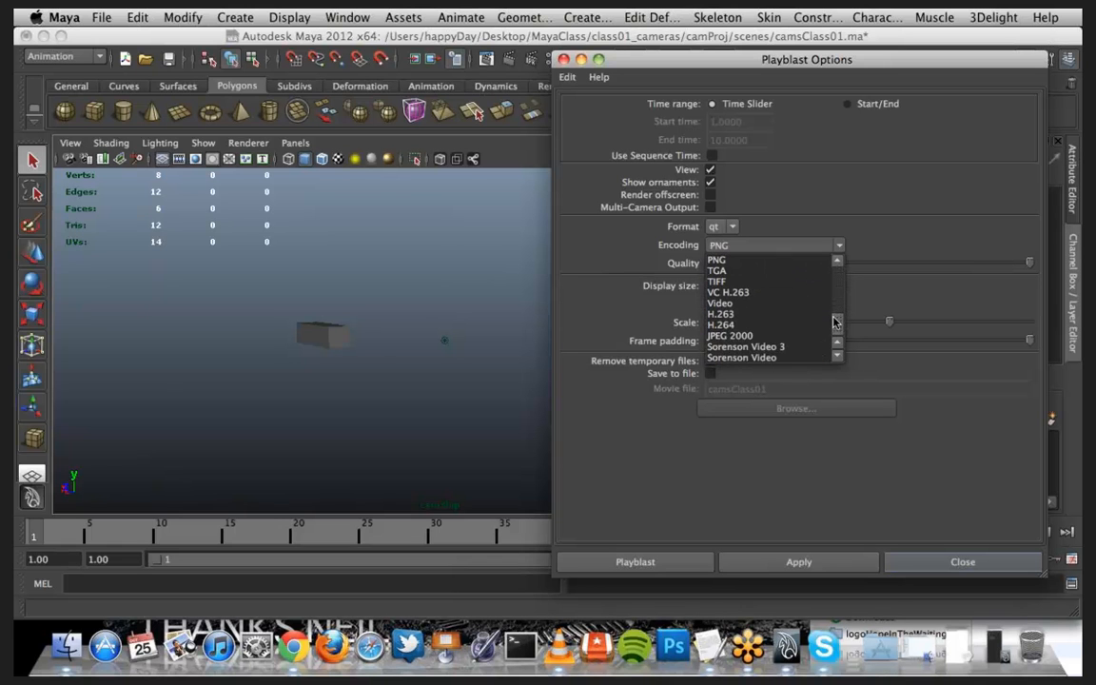
pyautogui.click(769, 325)
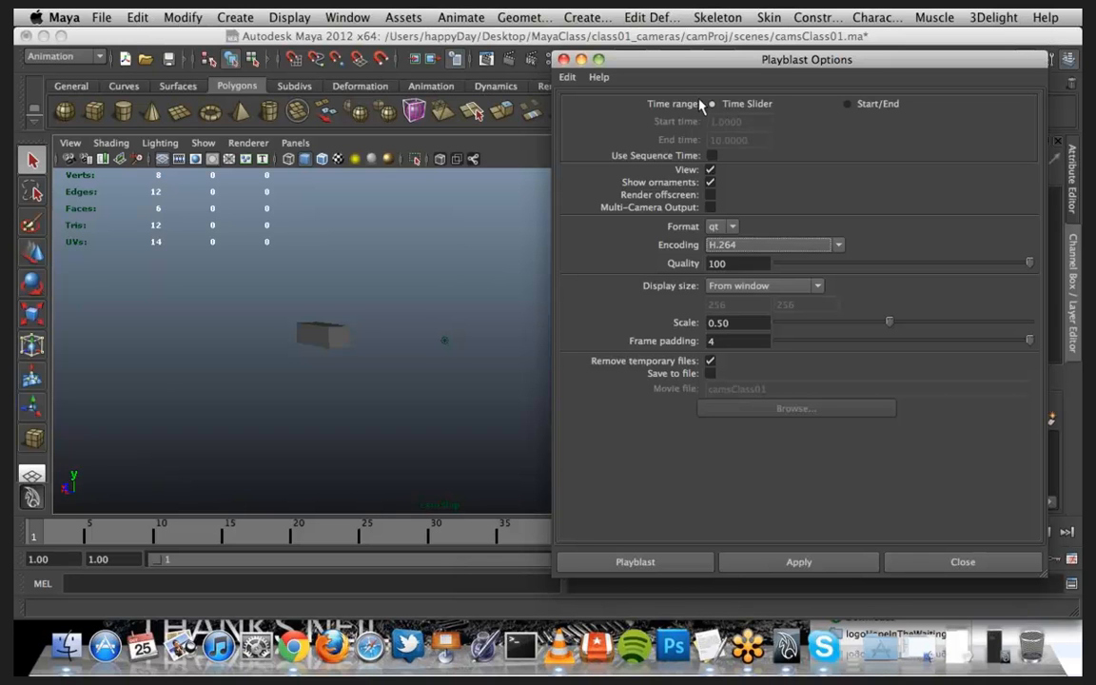
# Step: Try the Start/End time range and the From Render Settings display size, restoring Time Slider and From window
pyautogui.click(847, 105)
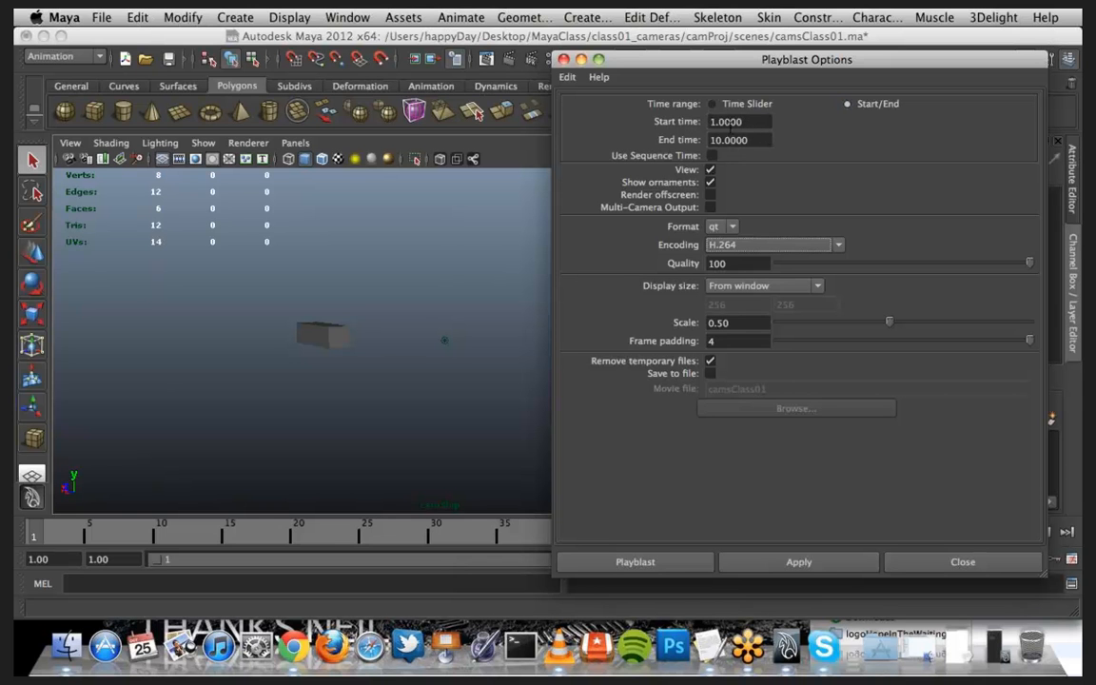
pyautogui.click(721, 108)
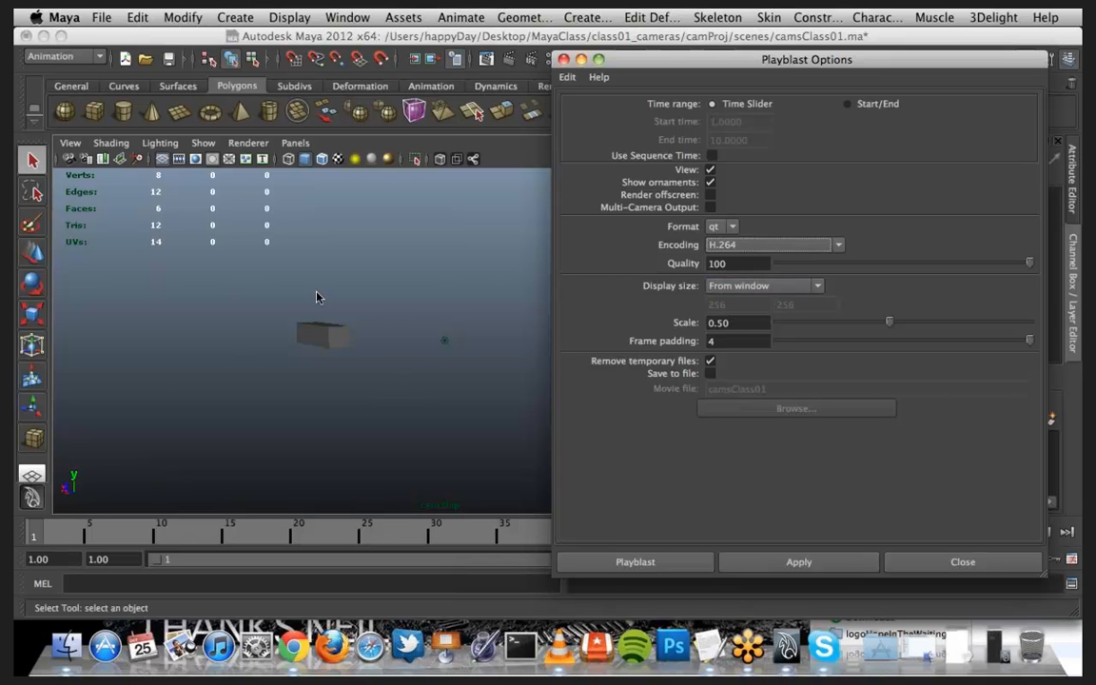
pyautogui.click(814, 285)
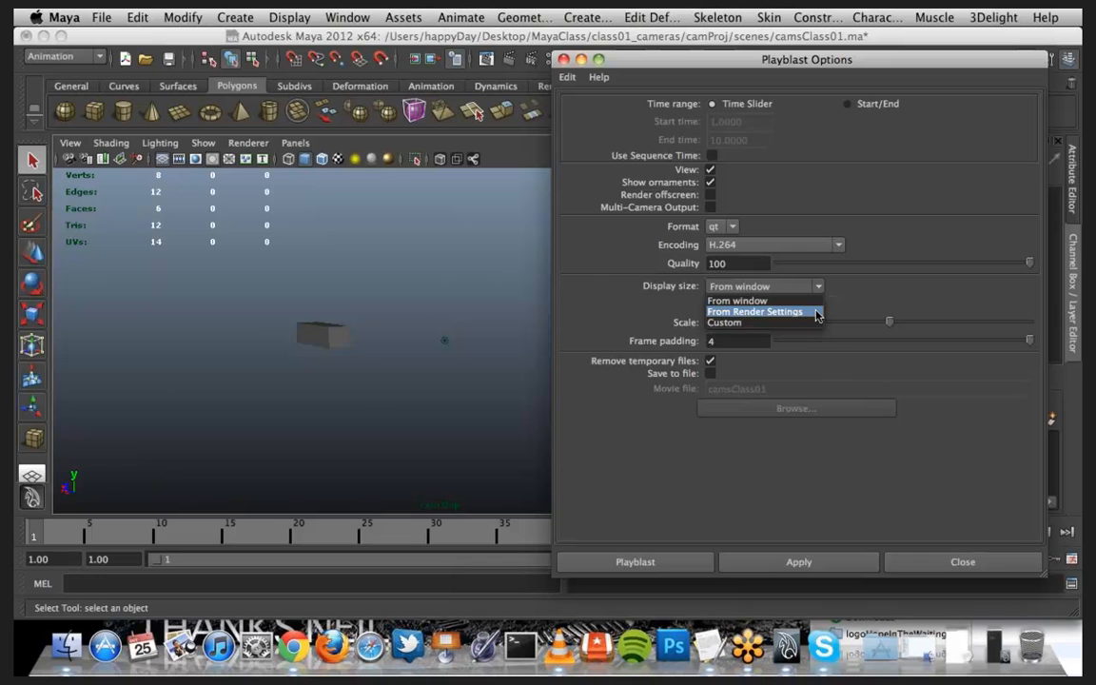
pyautogui.click(816, 312)
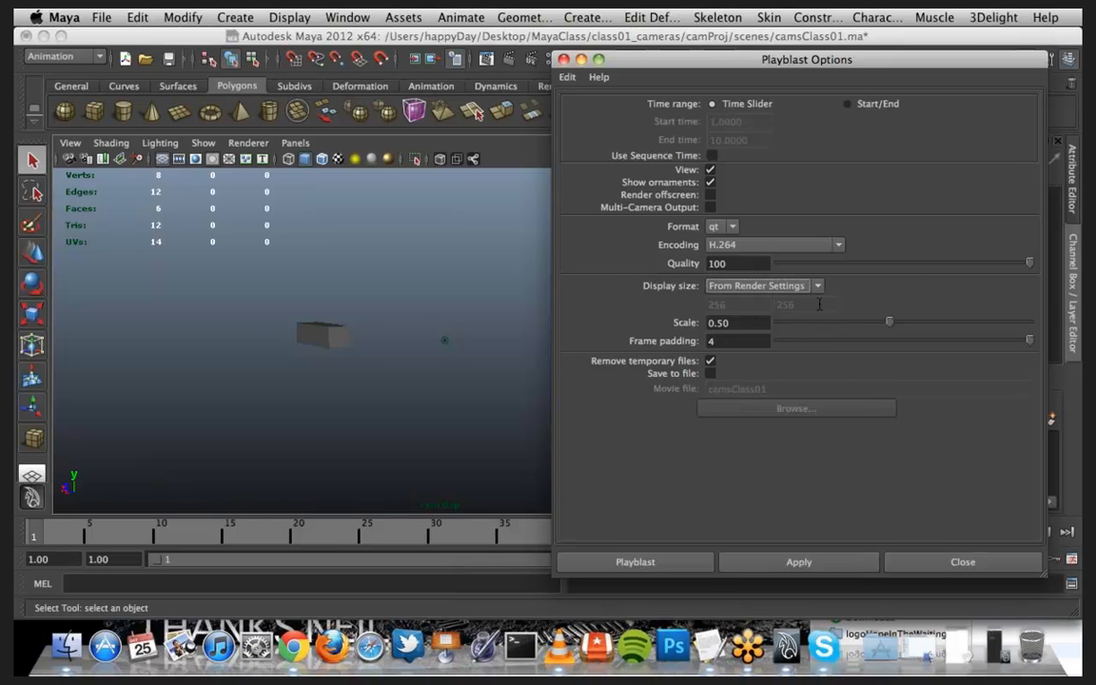
pyautogui.moveTo(752, 326); pyautogui.dragTo(693, 328)
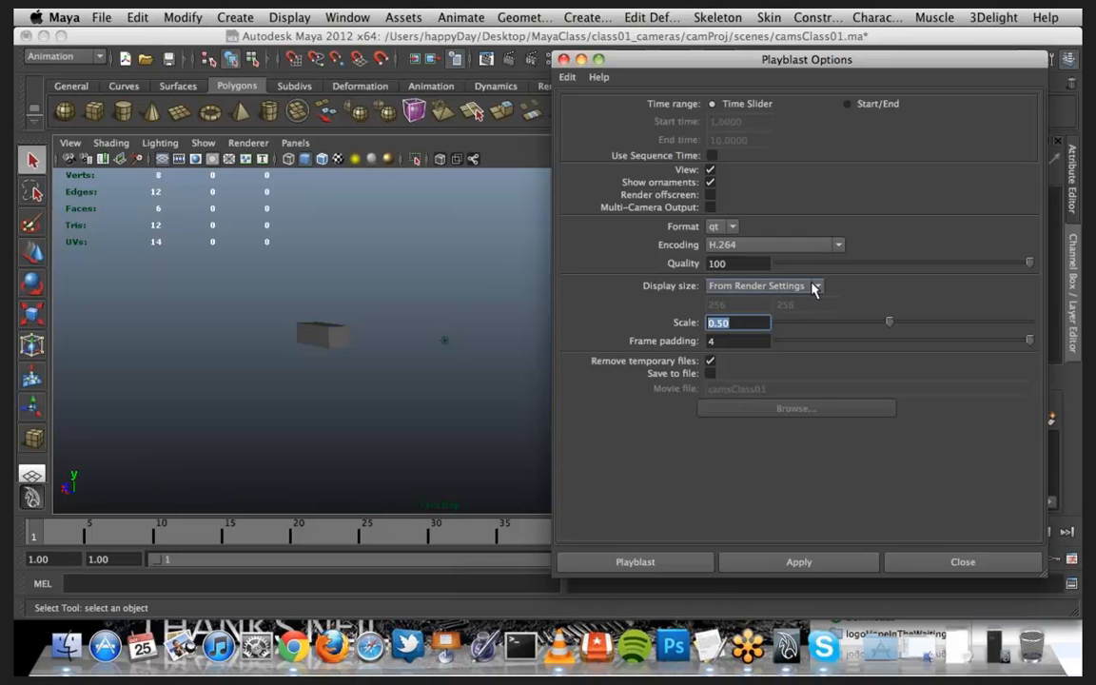
pyautogui.click(815, 286)
pyautogui.click(784, 293)
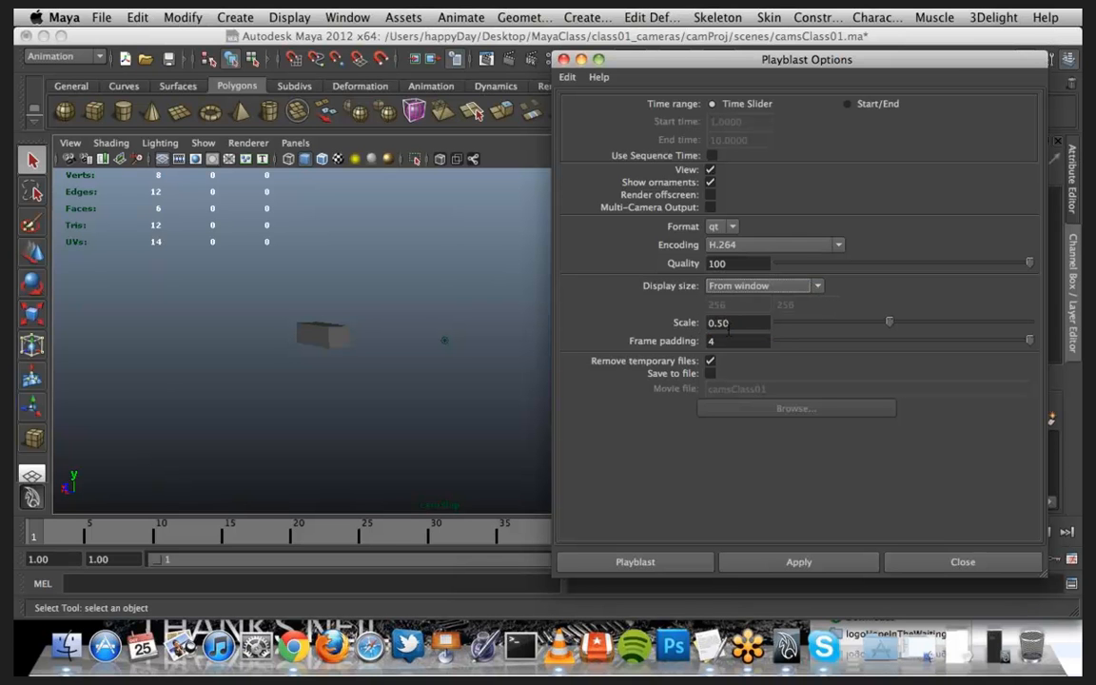
# Step: Set the playblast scale to 0.75, moving the options window aside to check the viewport
pyautogui.click(741, 325)
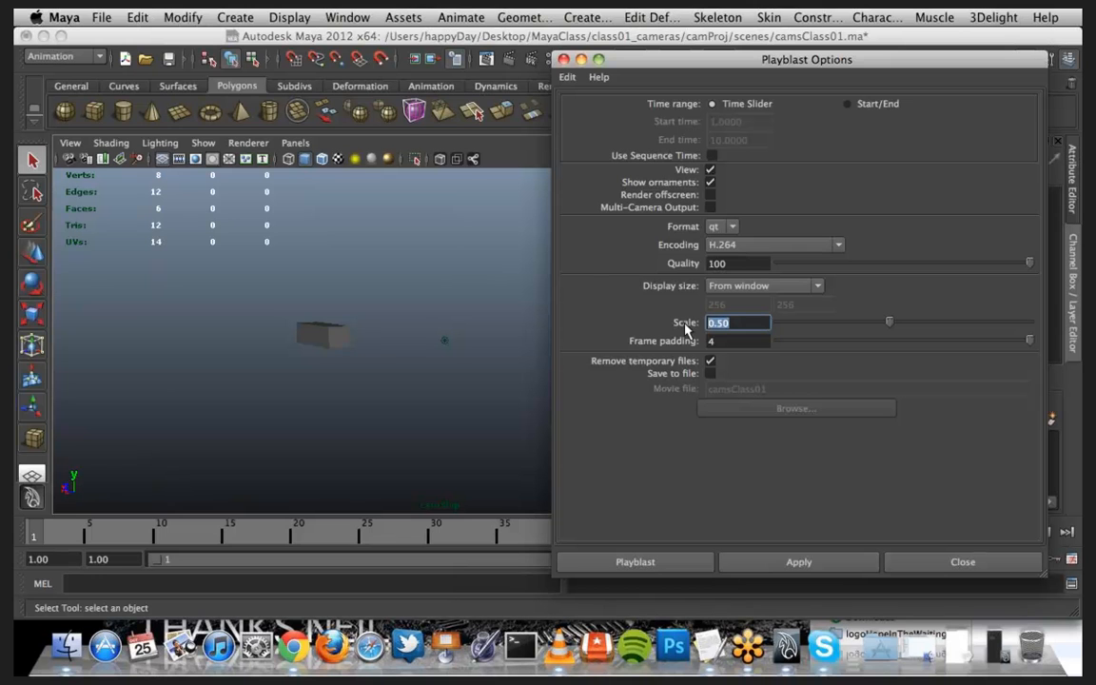
pyautogui.write('.75')
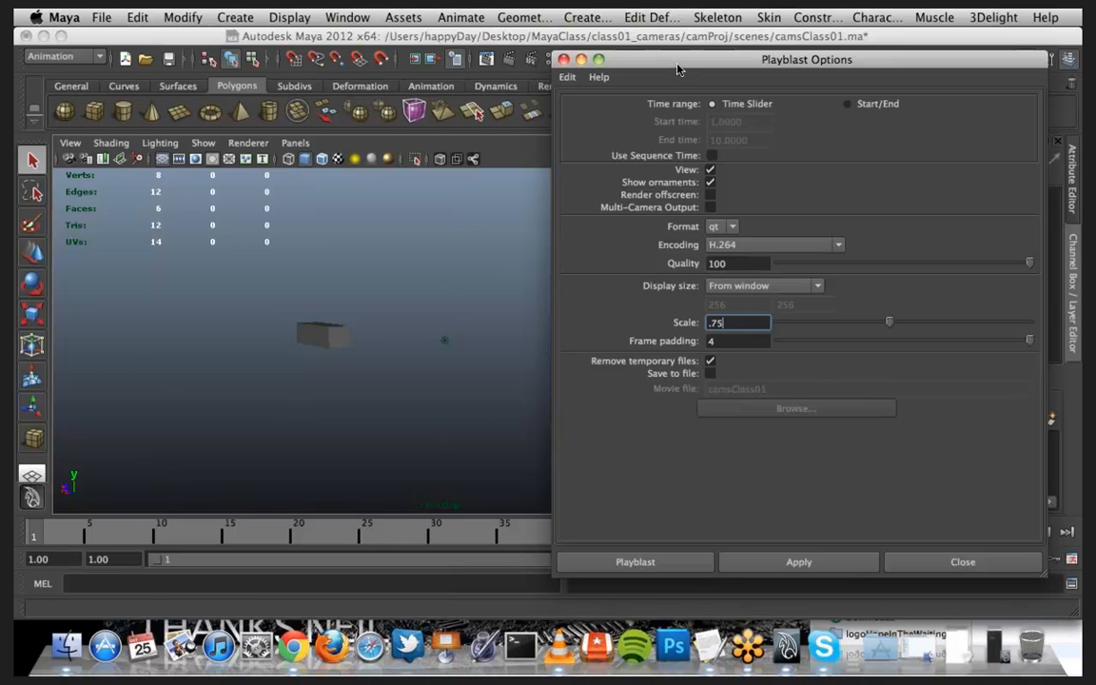
pyautogui.moveTo(682, 60); pyautogui.dragTo(574, 352)
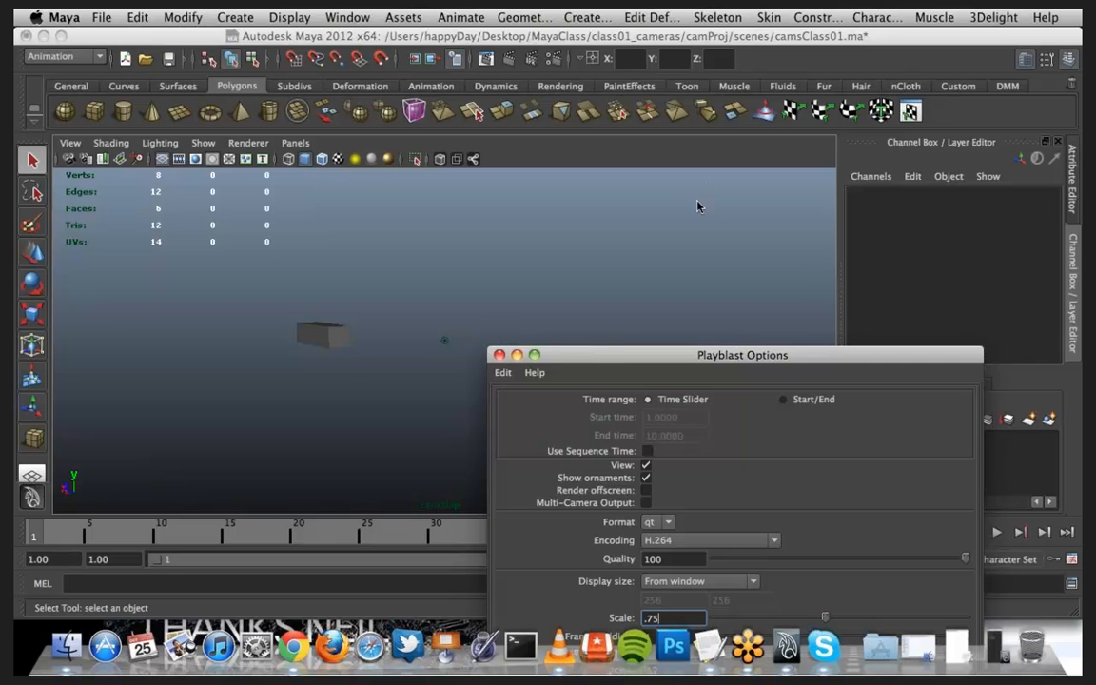
pyautogui.moveTo(735, 355); pyautogui.dragTo(817, 70)
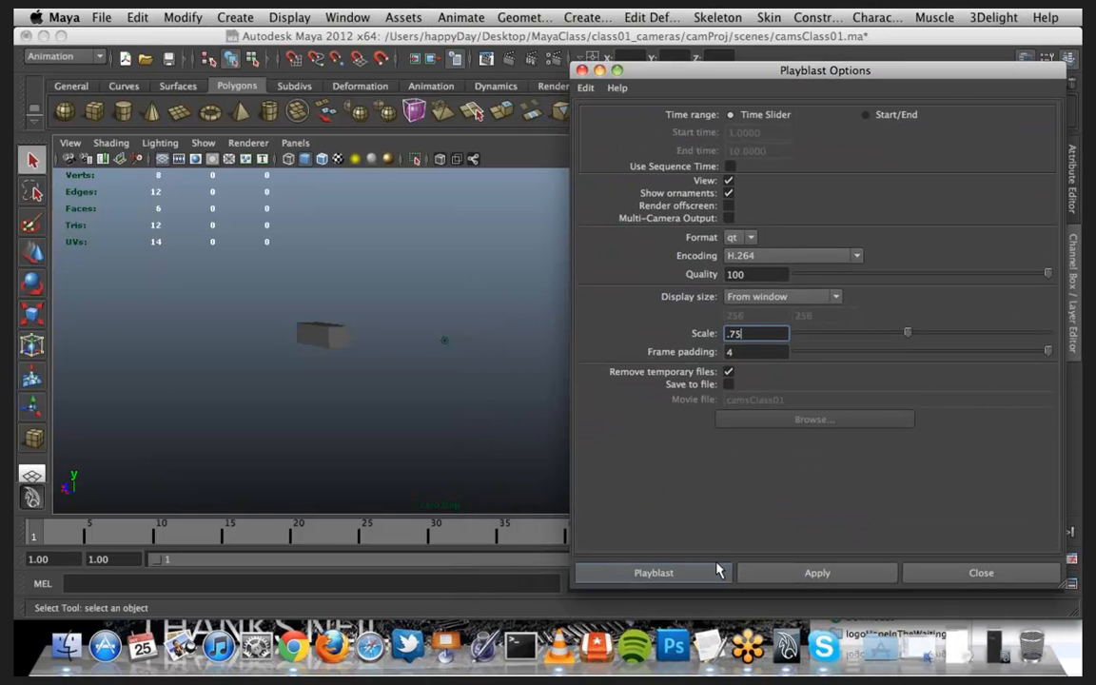
# Step: Enable saving the playblast to file and name the movie camsClass01.mov
pyautogui.click(729, 385)
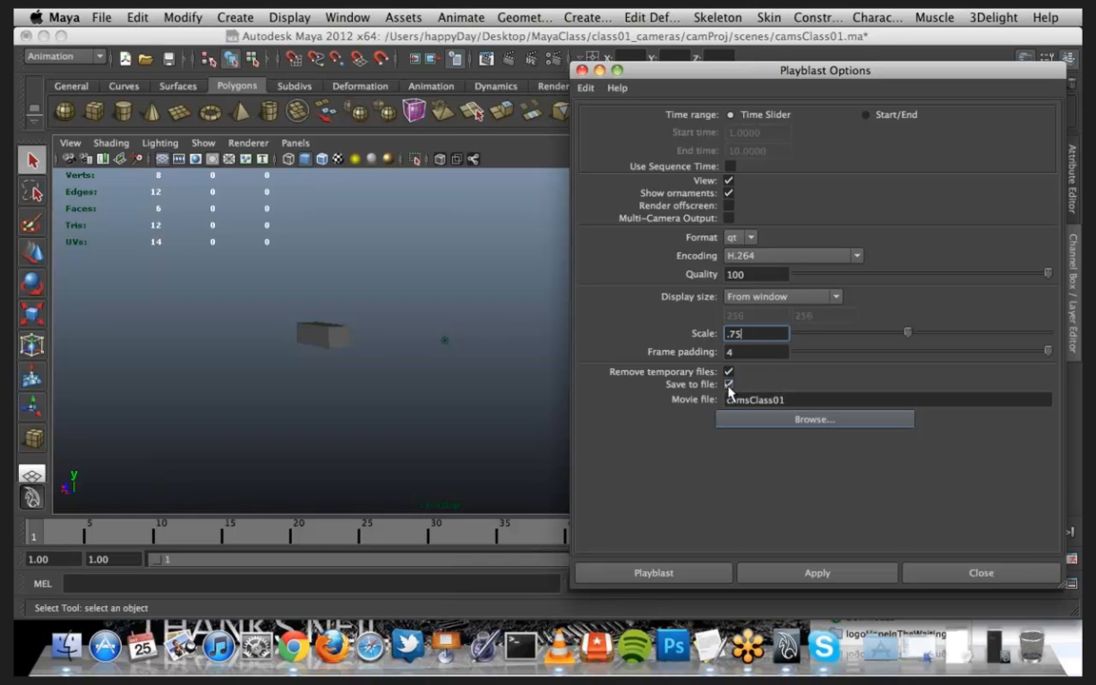
pyautogui.click(824, 401)
pyautogui.write('.mov')
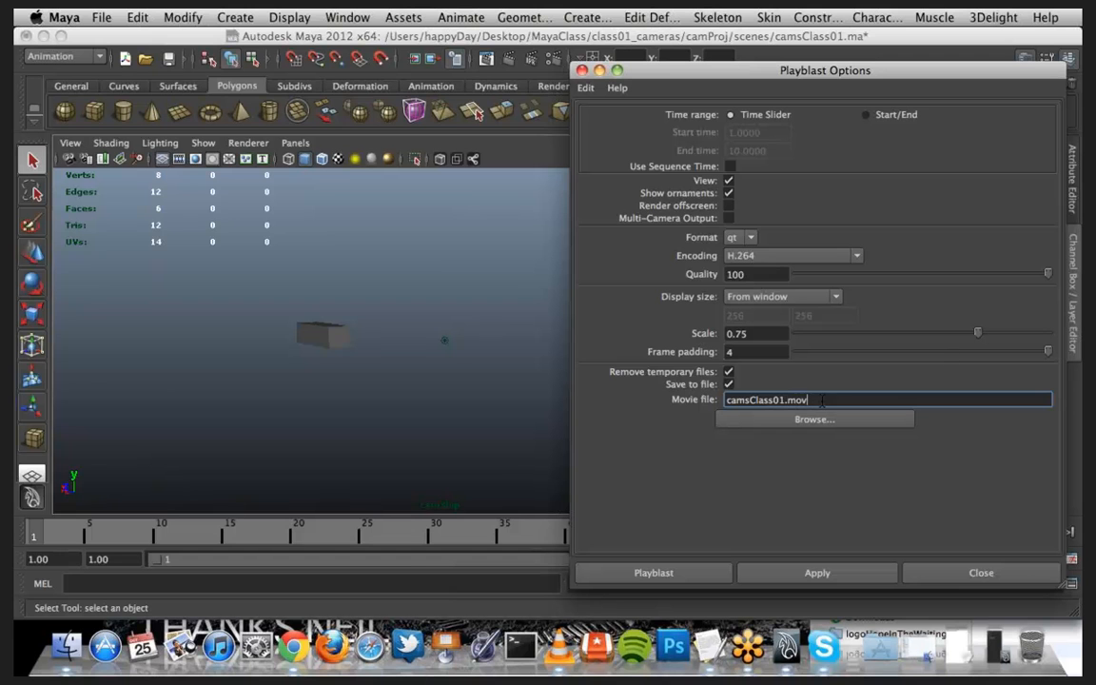
# Step: Change the playblast's save location to the Desktop folder MayaClass/class01_cameras with the file name playblast.mov
pyautogui.click(850, 429)
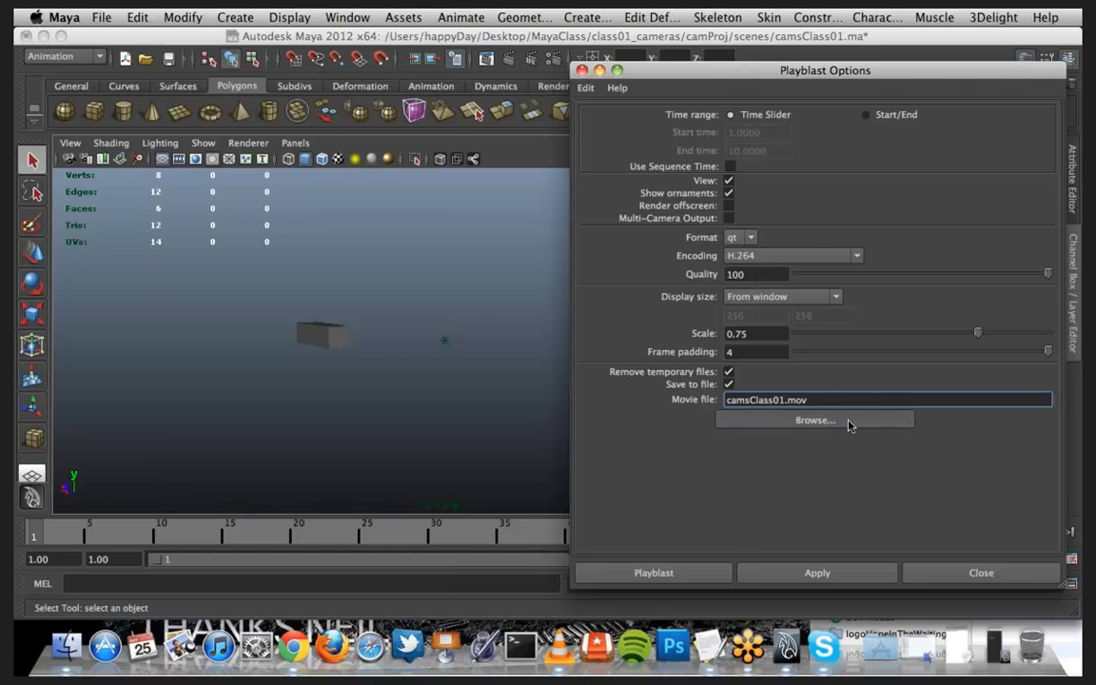
pyautogui.click(232, 147)
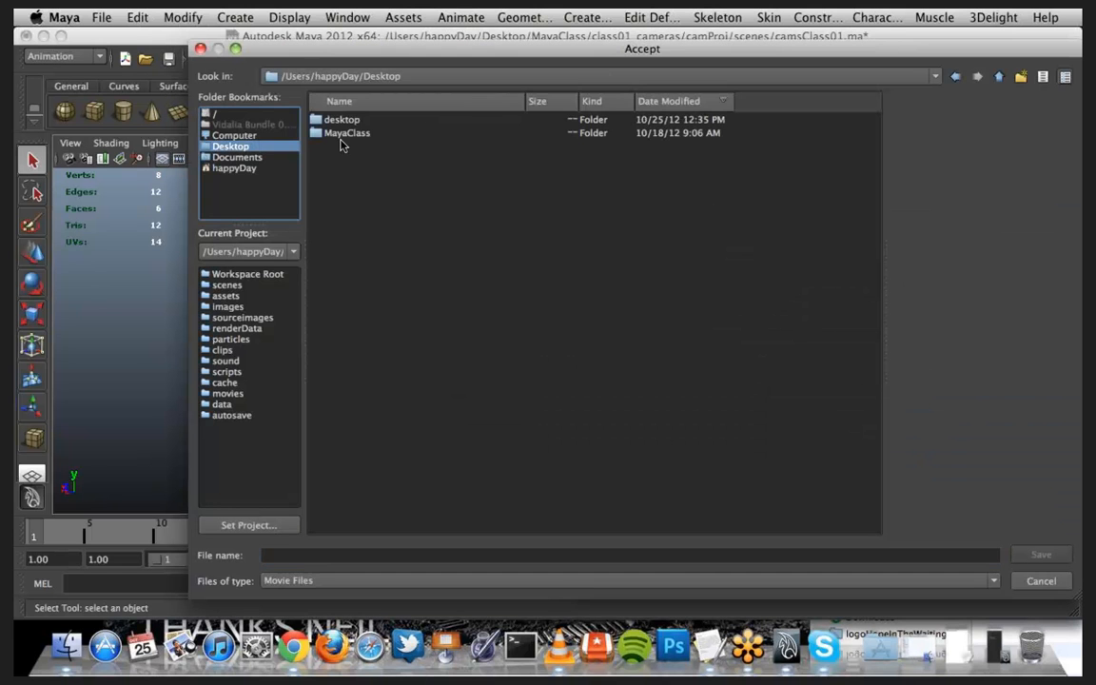
pyautogui.doubleClick(347, 134)
pyautogui.doubleClick(366, 121)
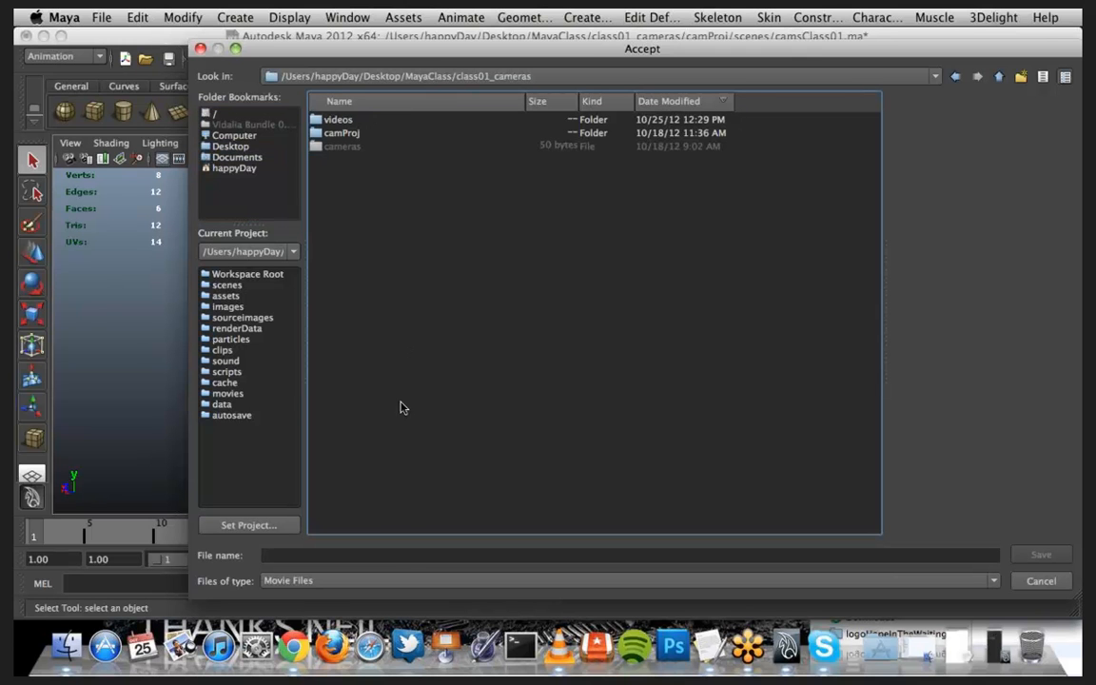
pyautogui.click(397, 556)
pyautogui.write('playblast')
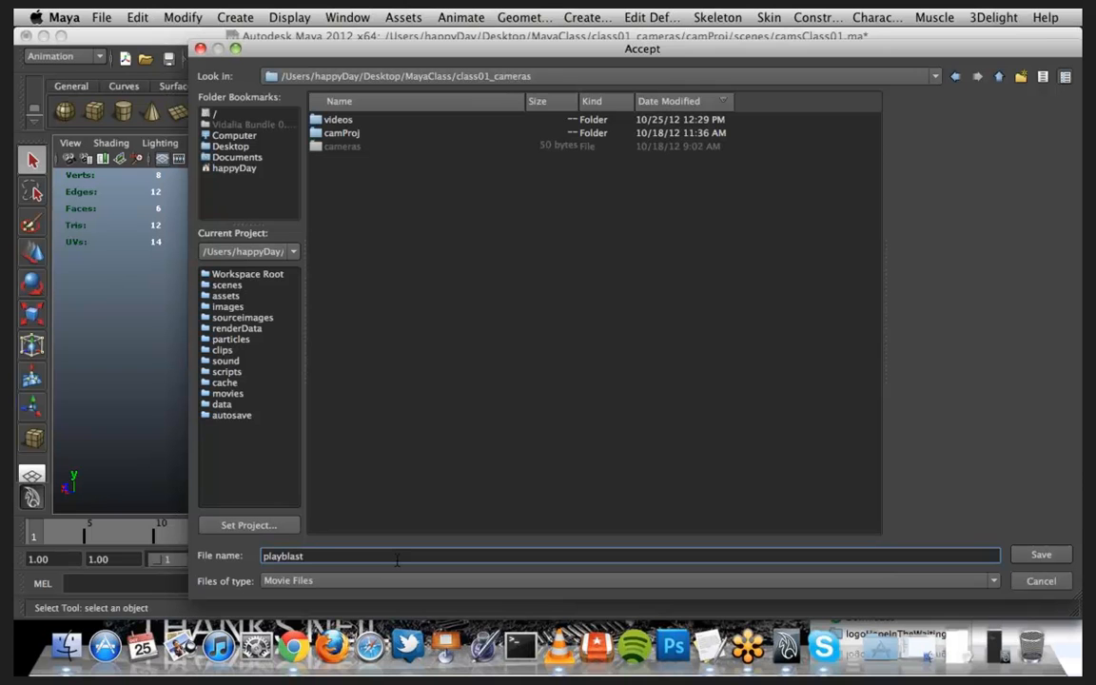
pyautogui.write('.mov')
pyautogui.click(1033, 556)
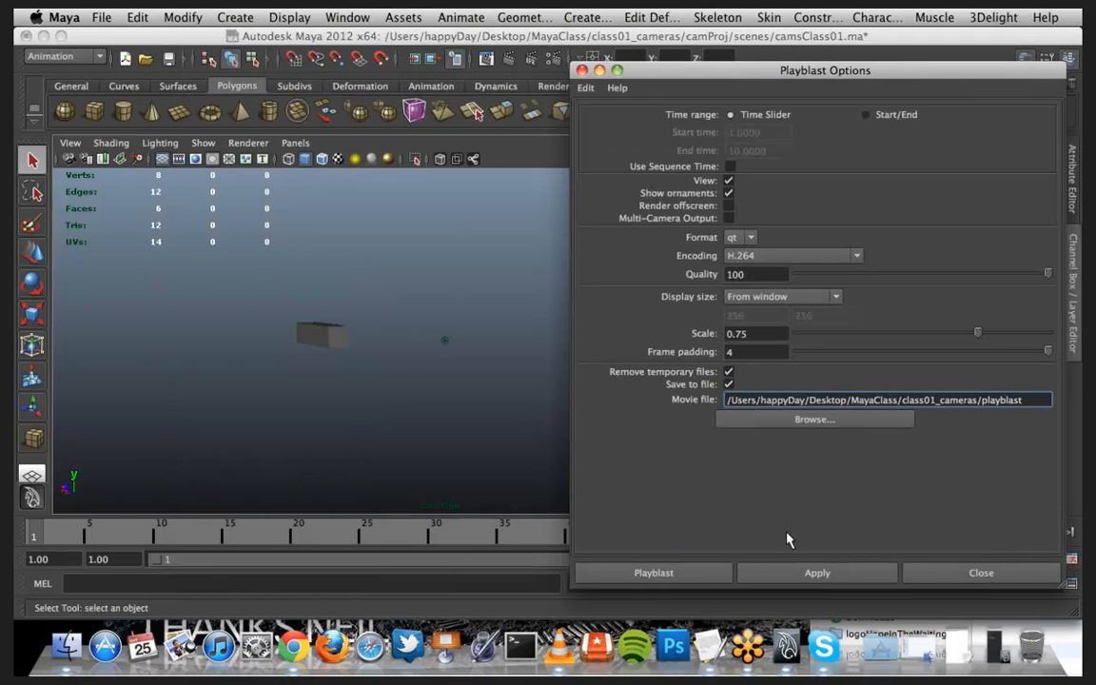
# Step: Generate the playblast movie and reposition its player window over the viewport
pyautogui.click(655, 573)
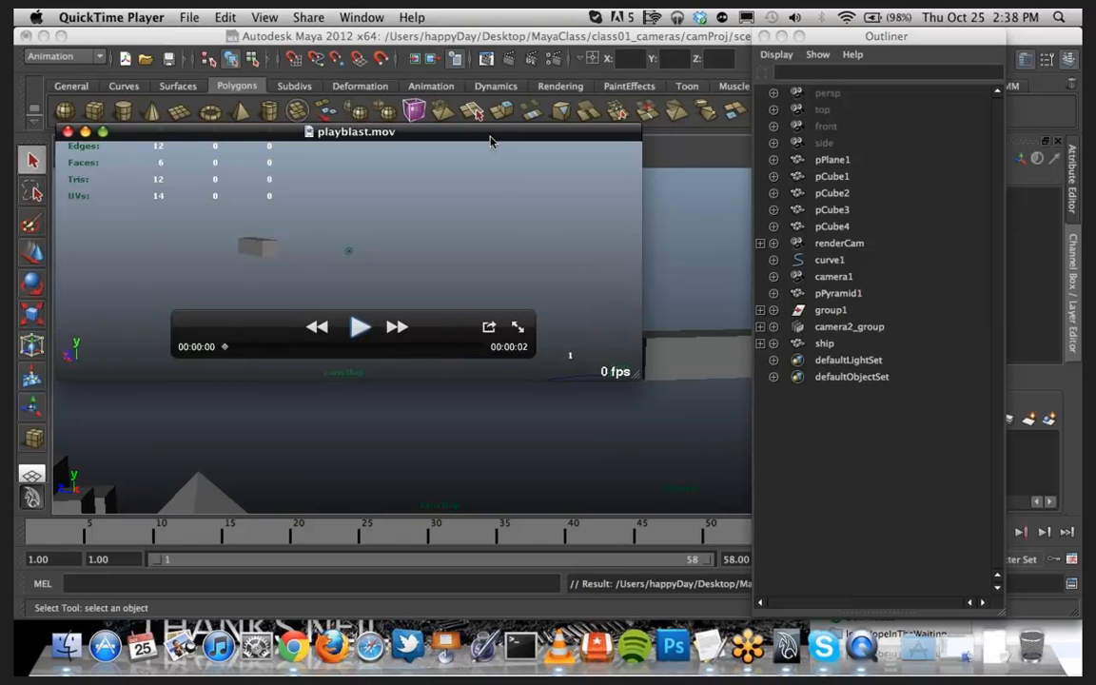
pyautogui.moveTo(490, 141); pyautogui.dragTo(599, 191)
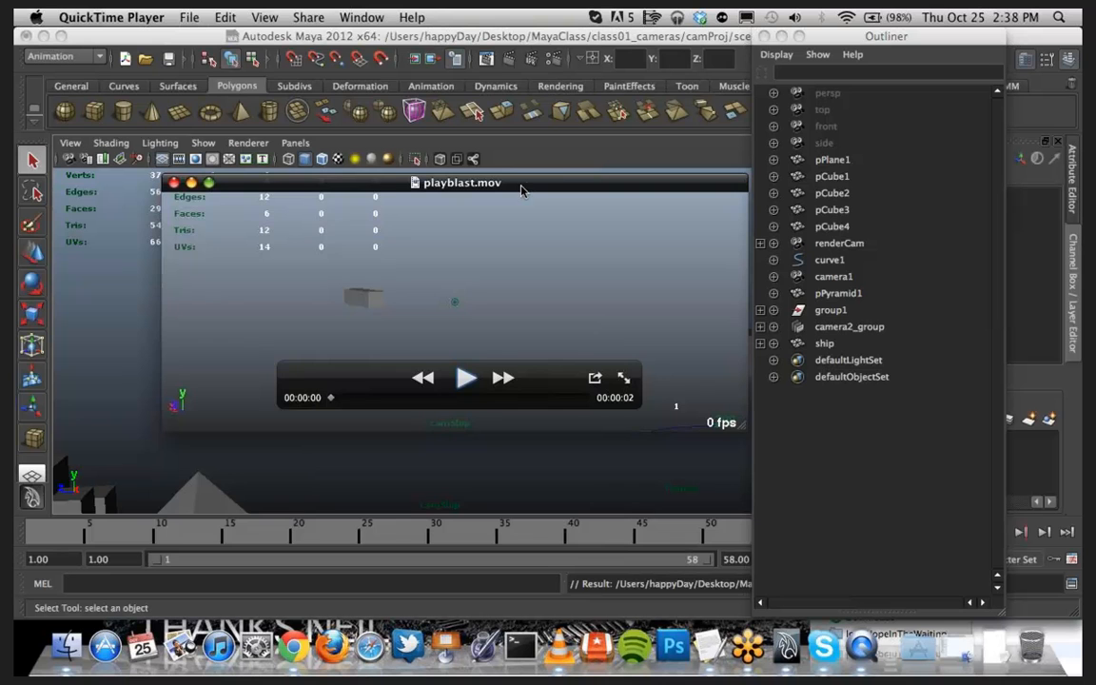
# Step: Return to Maya, reopen the Playblast options and examine the available output formats, keeping qt selected
pyautogui.moveTo(521, 191)
pyautogui.mouseDown()
pyautogui.moveTo(492, 213)
pyautogui.moveTo(511, 217)
pyautogui.moveTo(532, 192)
pyautogui.mouseUp()
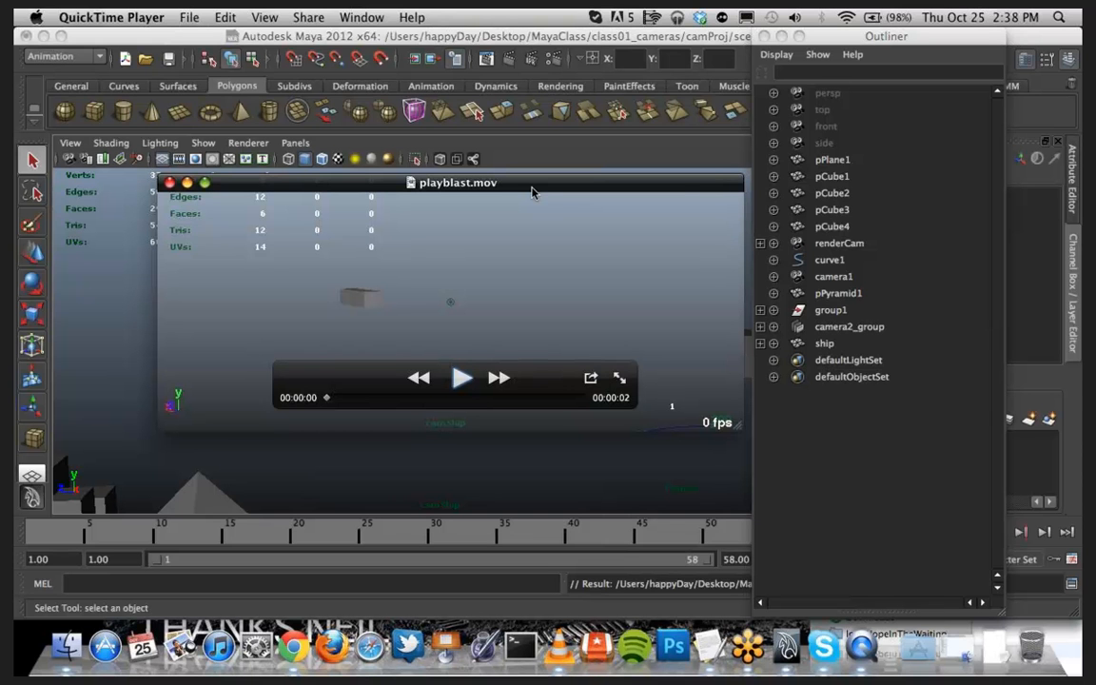
pyautogui.click(281, 35)
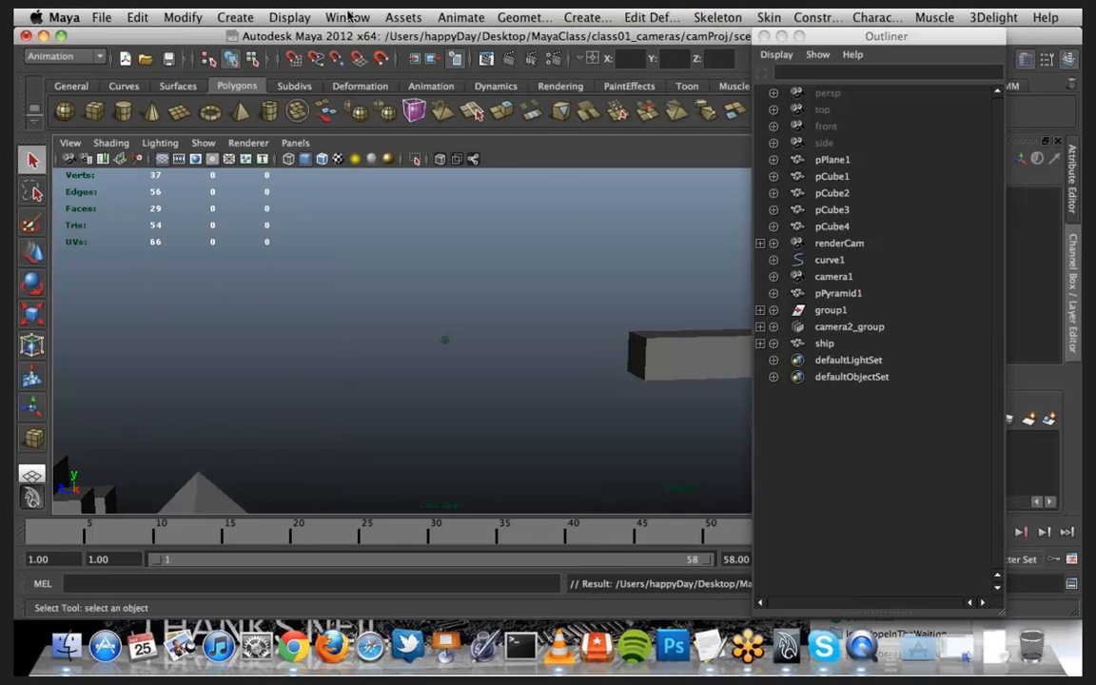
pyautogui.click(349, 17)
pyautogui.click(535, 263)
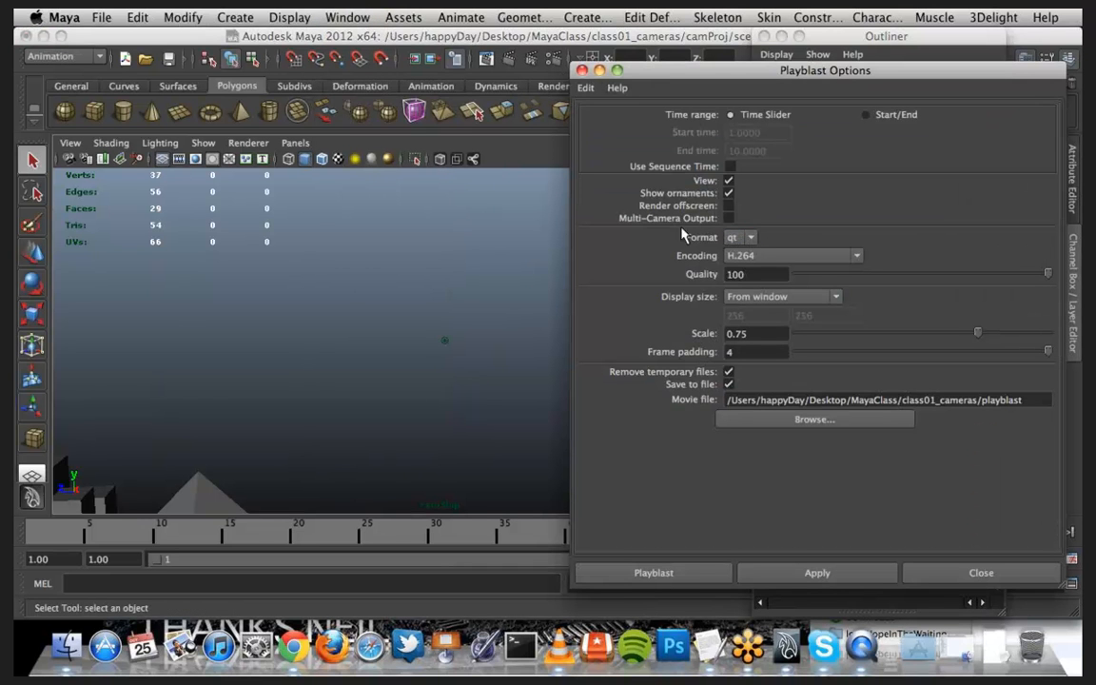
pyautogui.click(752, 238)
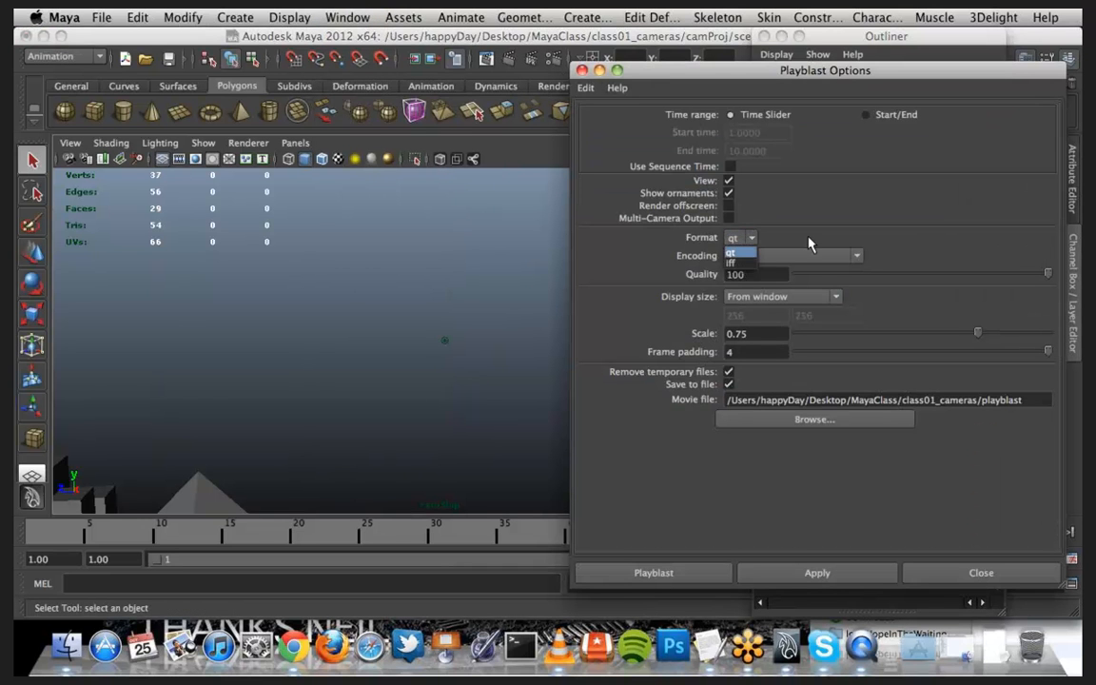
pyautogui.click(731, 252)
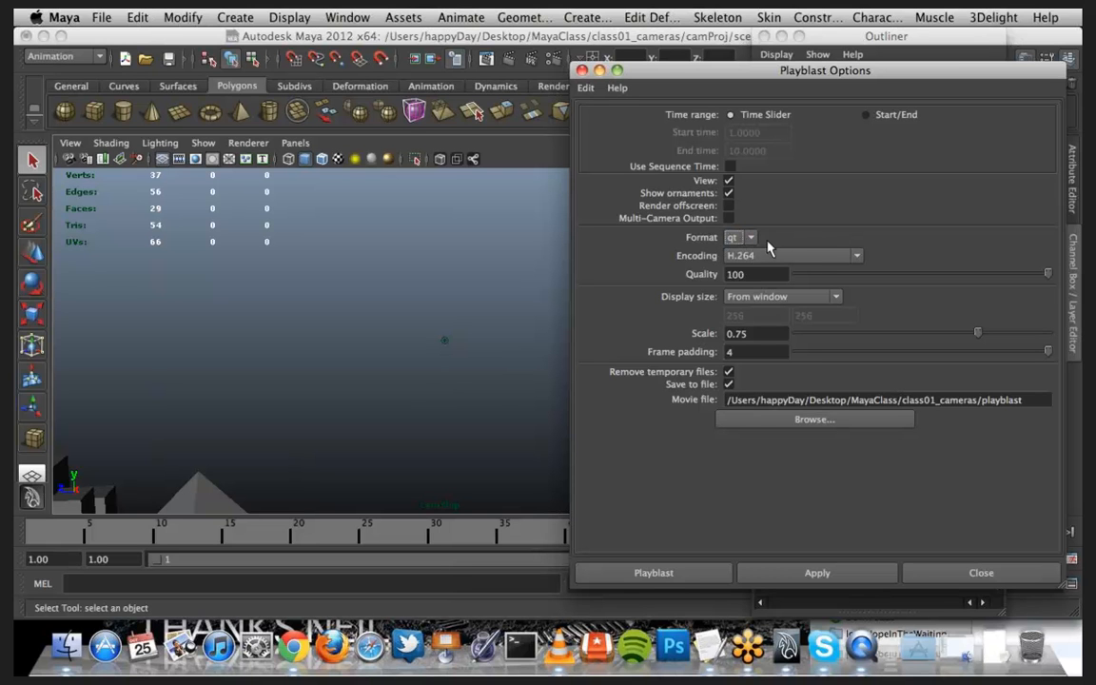
pyautogui.click(751, 238)
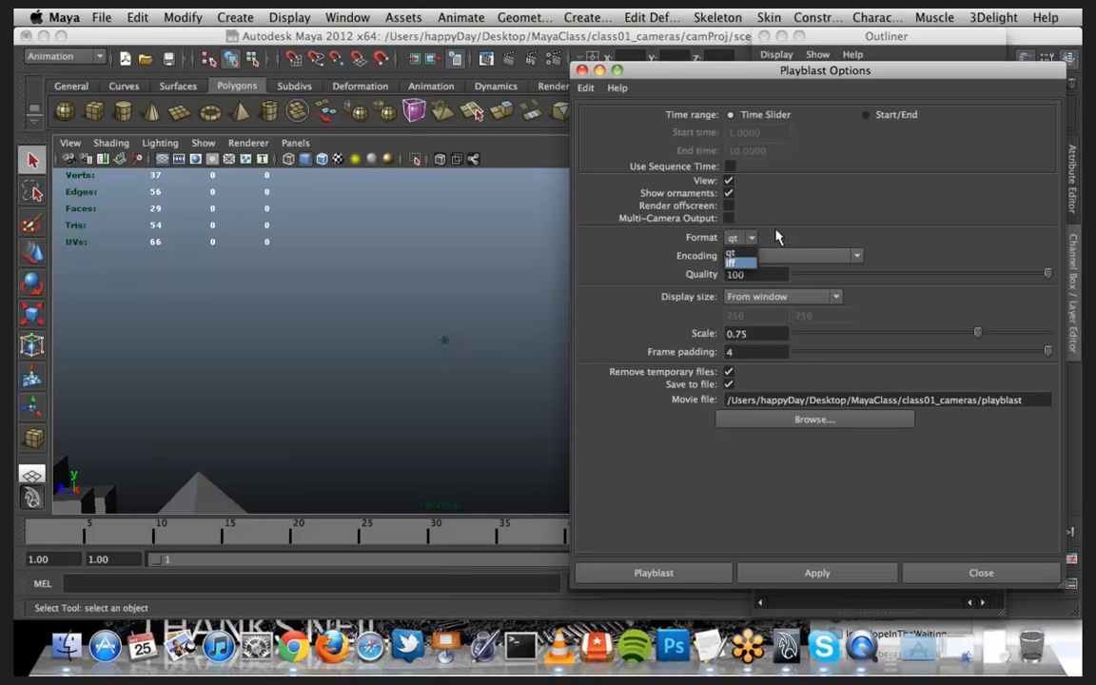
pyautogui.click(783, 239)
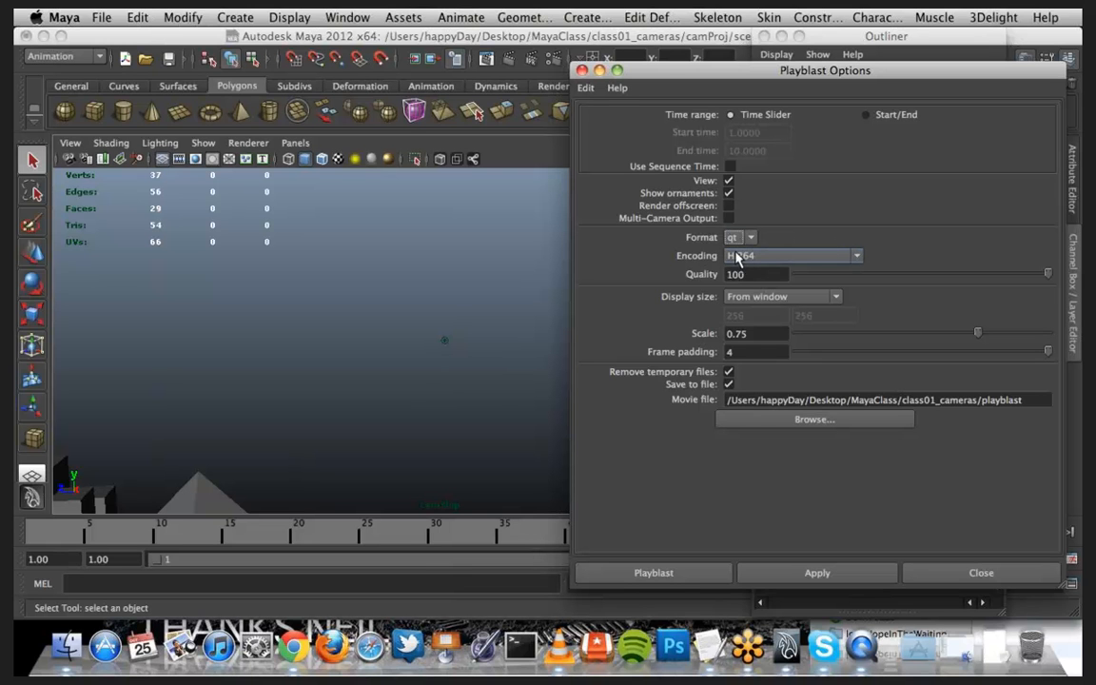
# Step: Examine the list of encodings offered for the qt format, keeping H.264 selected
pyautogui.click(858, 257)
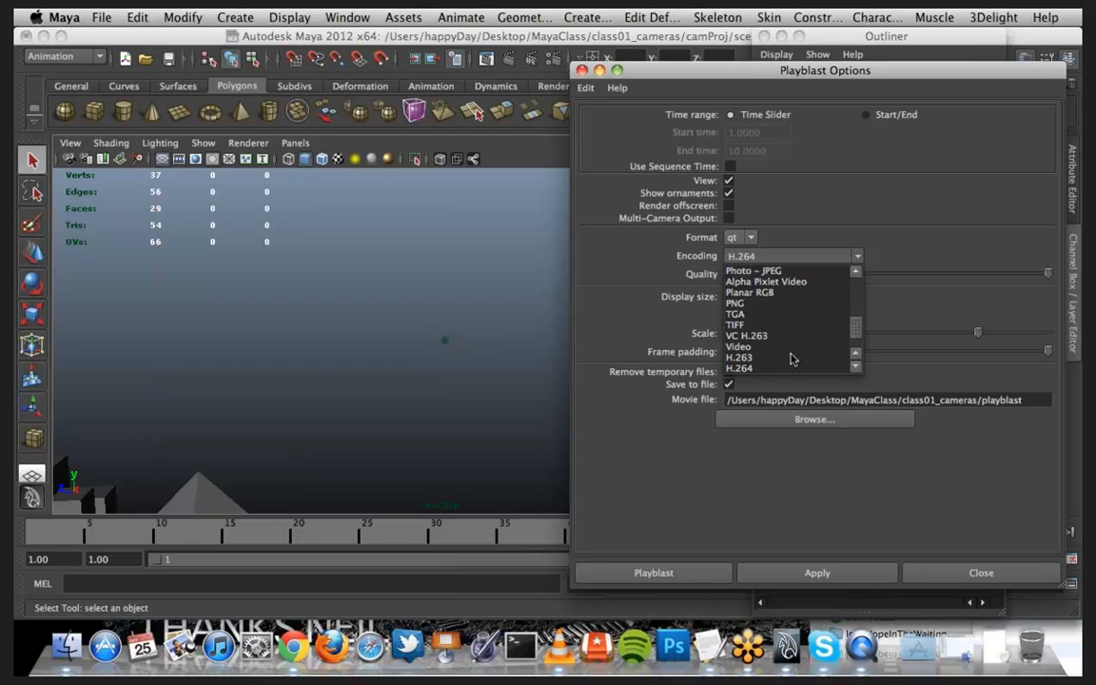
pyautogui.moveTo(858, 334); pyautogui.dragTo(857, 283)
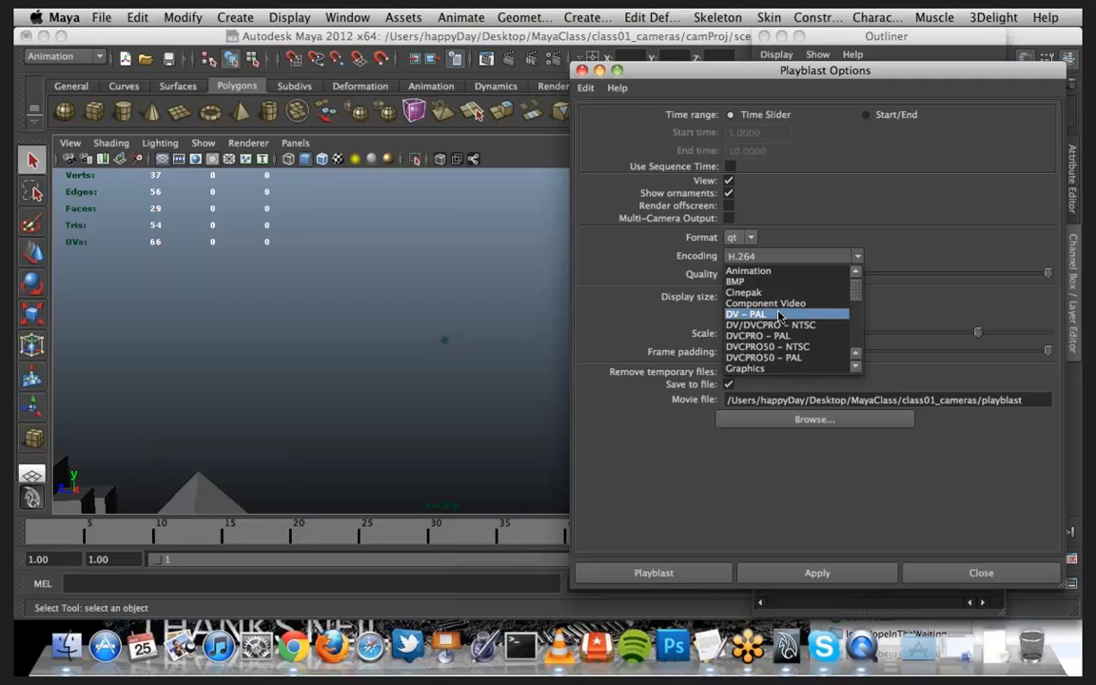
pyautogui.click(905, 240)
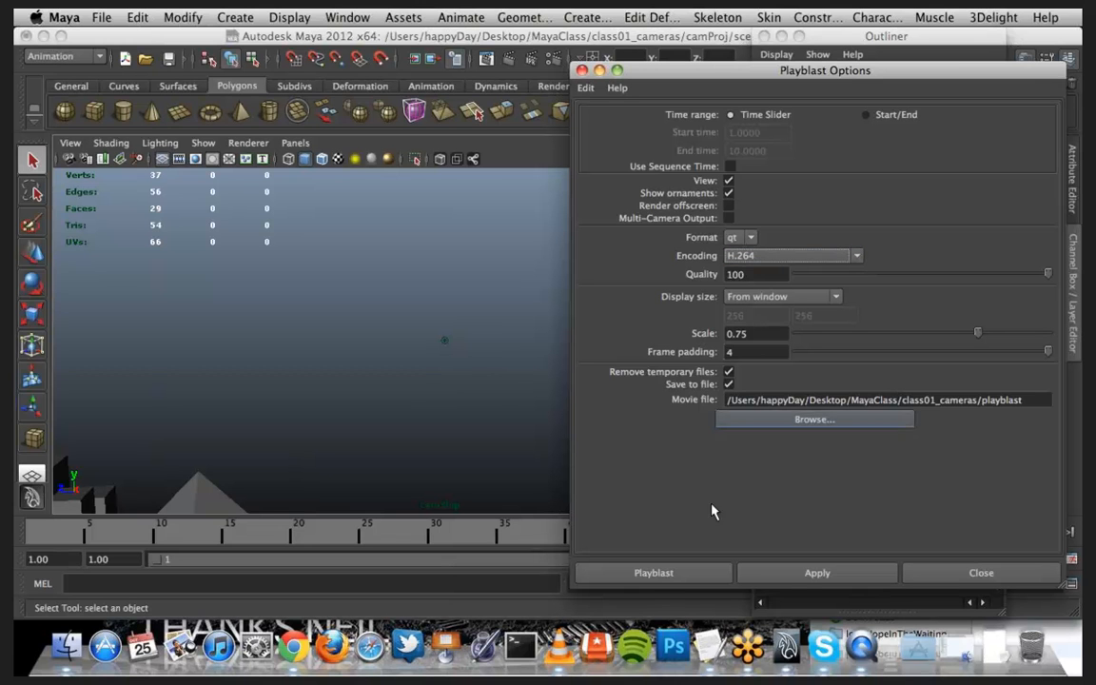
# Step: Switch to QuickTime Player and play playblast.mov, moving its window over the Maya viewport
pyautogui.click(860, 662)
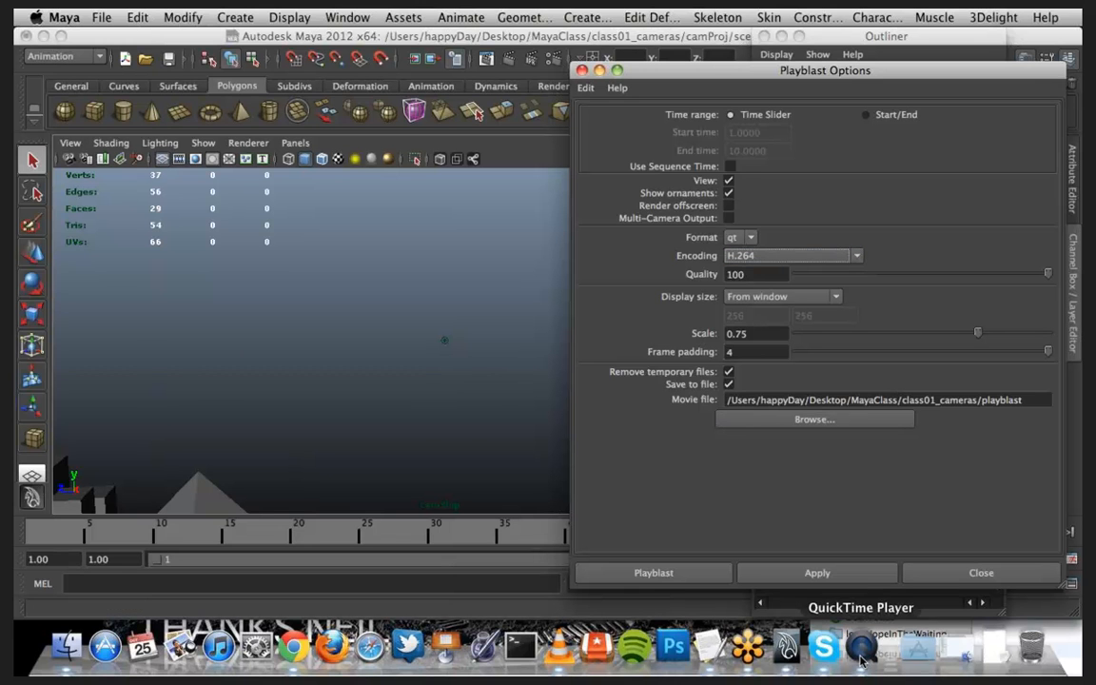
pyautogui.moveTo(499, 187); pyautogui.dragTo(448, 197)
pyautogui.click(421, 391)
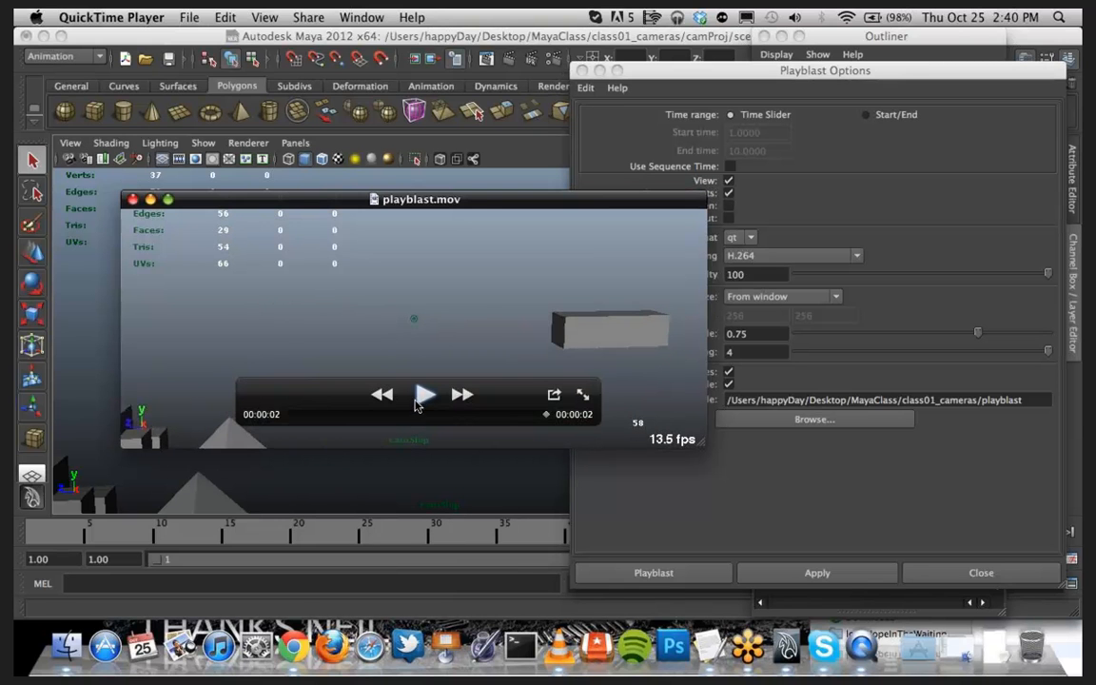
pyautogui.click(417, 400)
pyautogui.moveTo(505, 201)
pyautogui.mouseDown()
pyautogui.moveTo(524, 178)
pyautogui.moveTo(506, 188)
pyautogui.moveTo(512, 281)
pyautogui.moveTo(519, 203)
pyautogui.mouseUp()
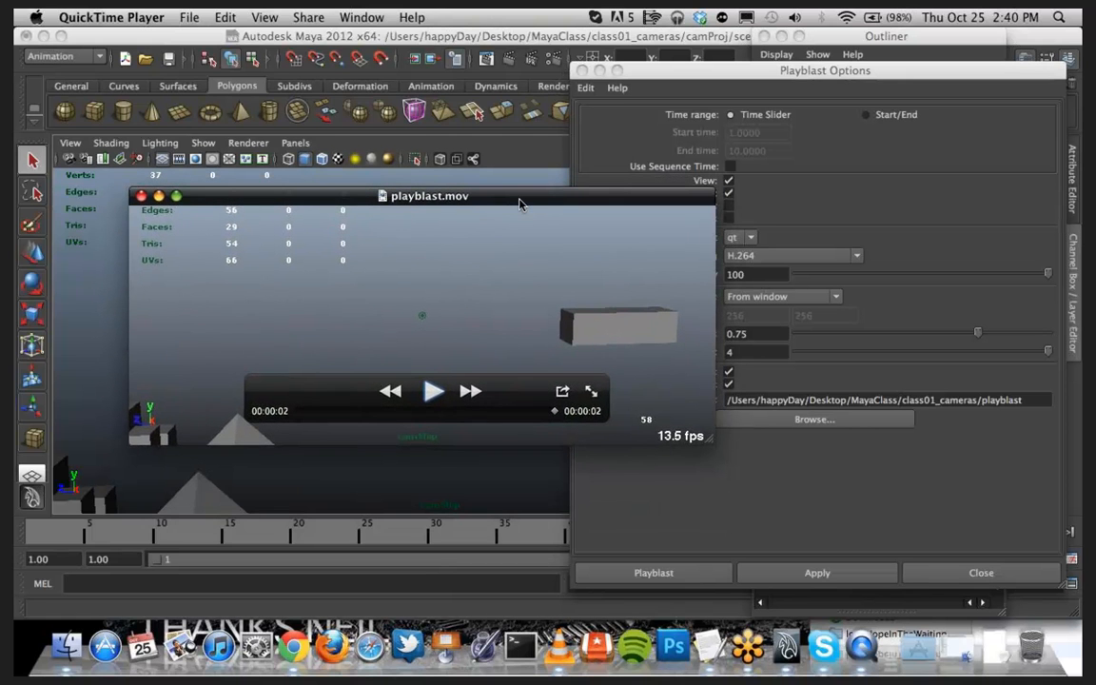